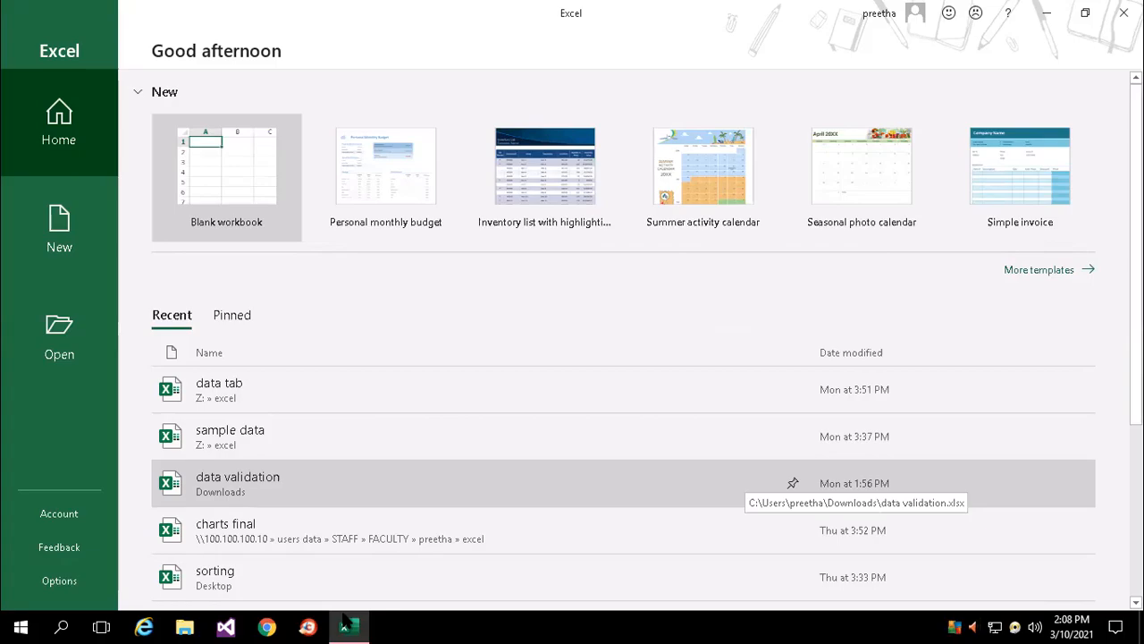
# Step: Create a new blank workbook
pyautogui.click(347, 626)
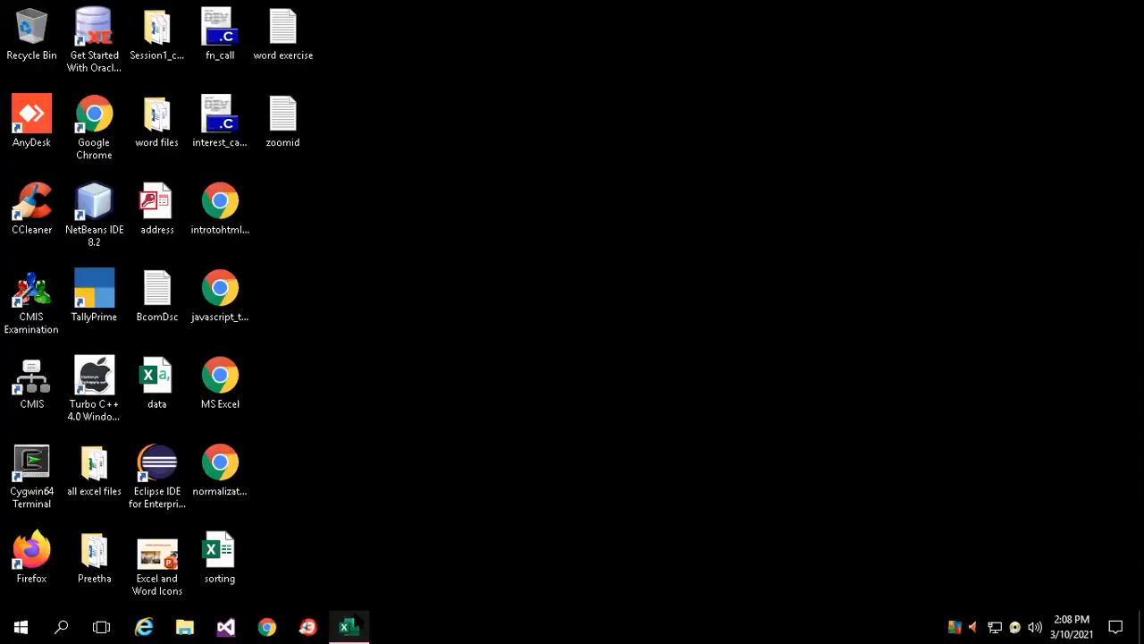
pyautogui.click(347, 626)
pyautogui.click(232, 163)
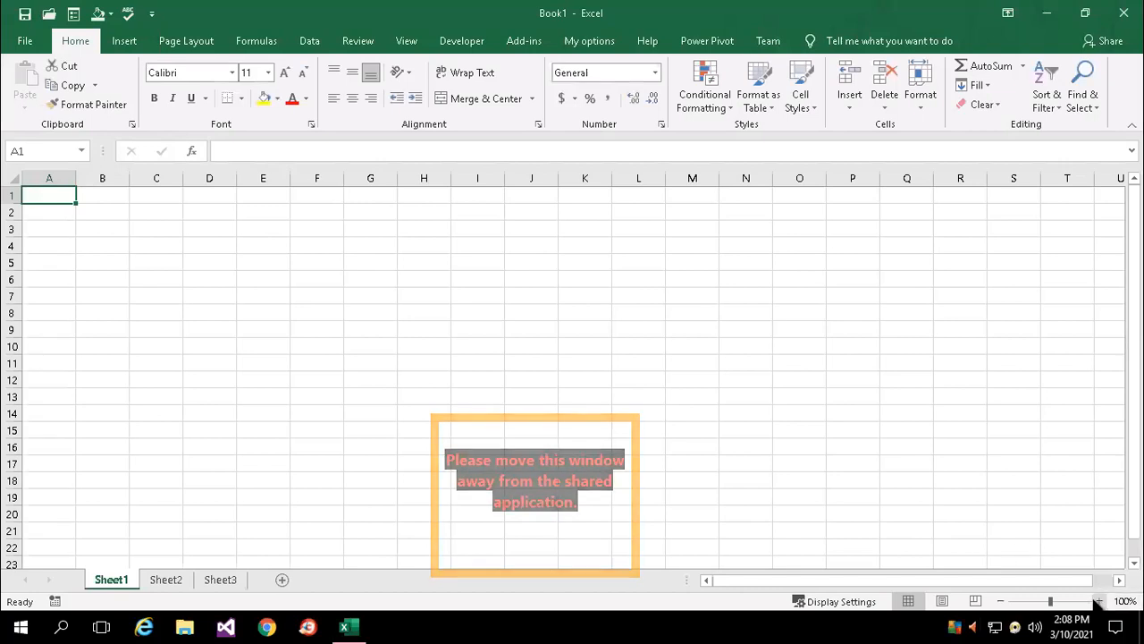
# Step: Enter the title "Data Tab" in cell A1 and the heading "What -if analysis" in A3
pyautogui.click(1099, 601)
pyautogui.click(1099, 600)
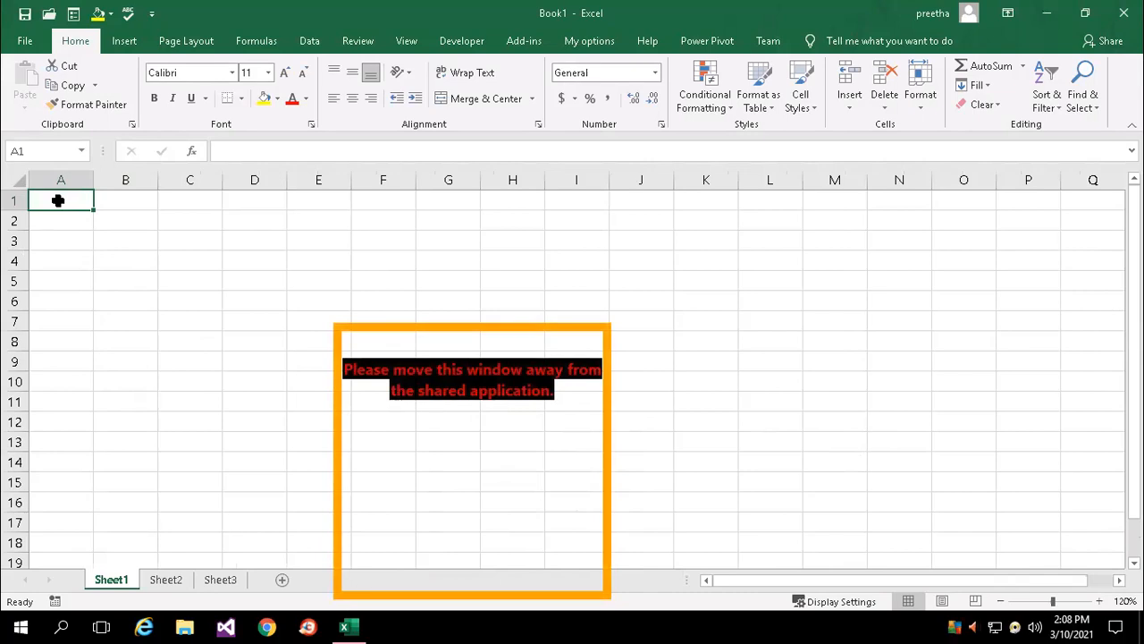
pyautogui.write('Da')
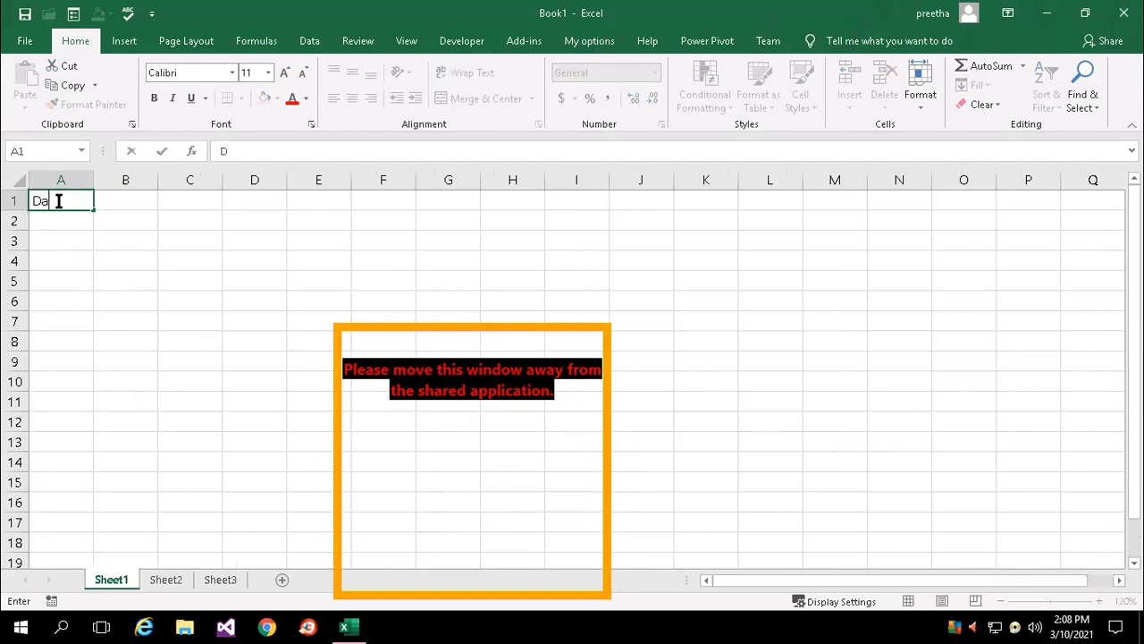
pyautogui.write('ta Tab')
pyautogui.press('Return')
pyautogui.press('Return')
pyautogui.write('W')
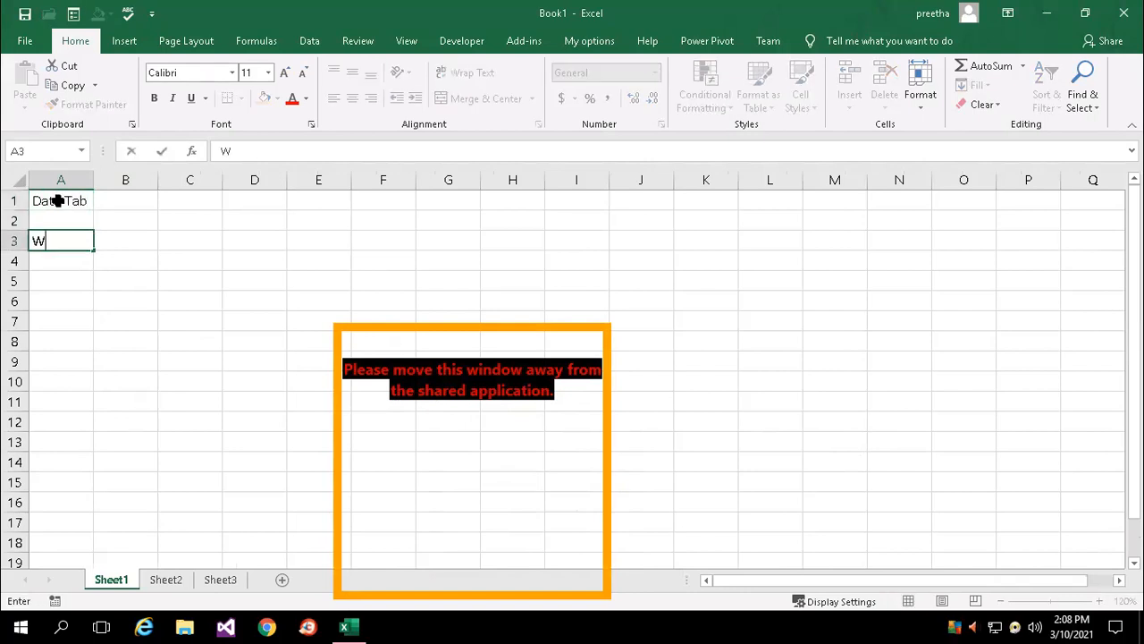
pyautogui.write('hat ')
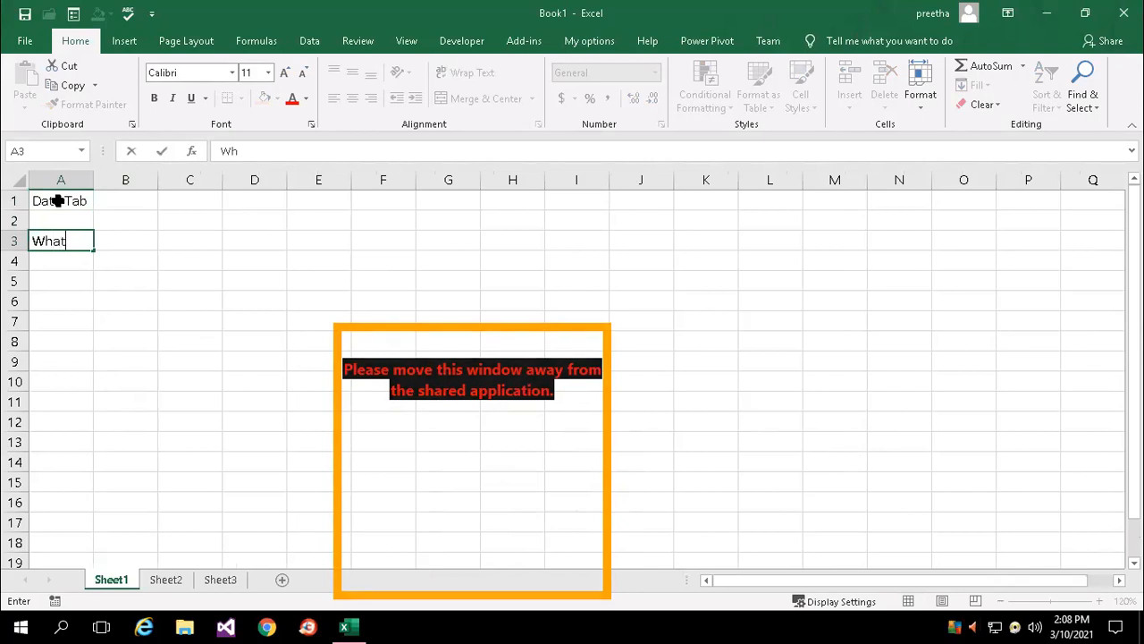
pyautogui.write('-if')
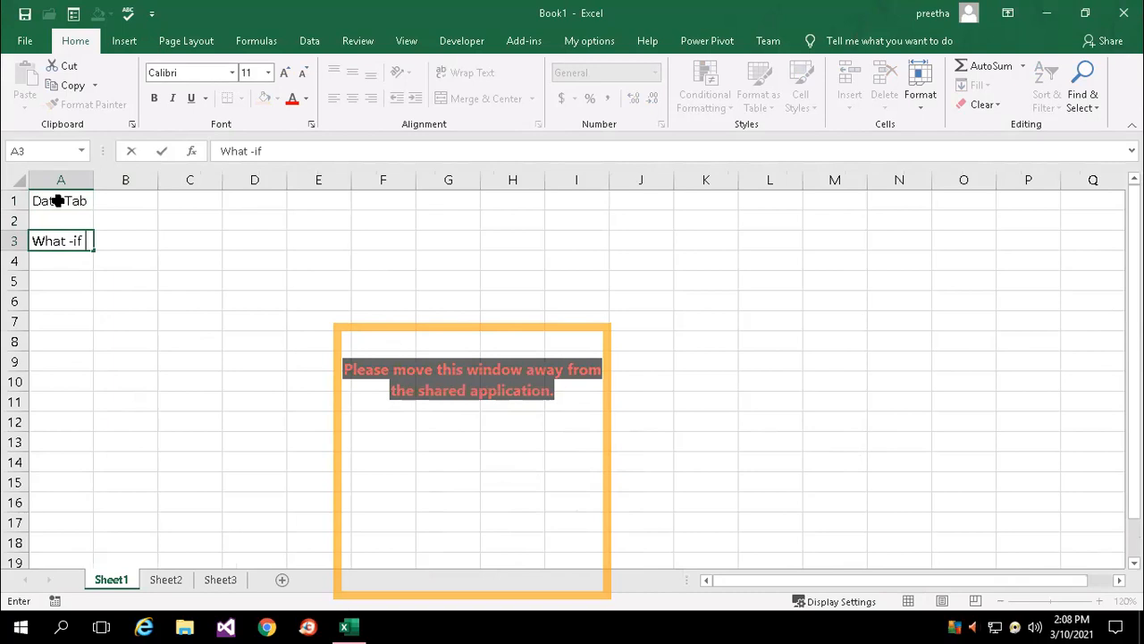
pyautogui.write(' analysis')
pyautogui.press('Return')
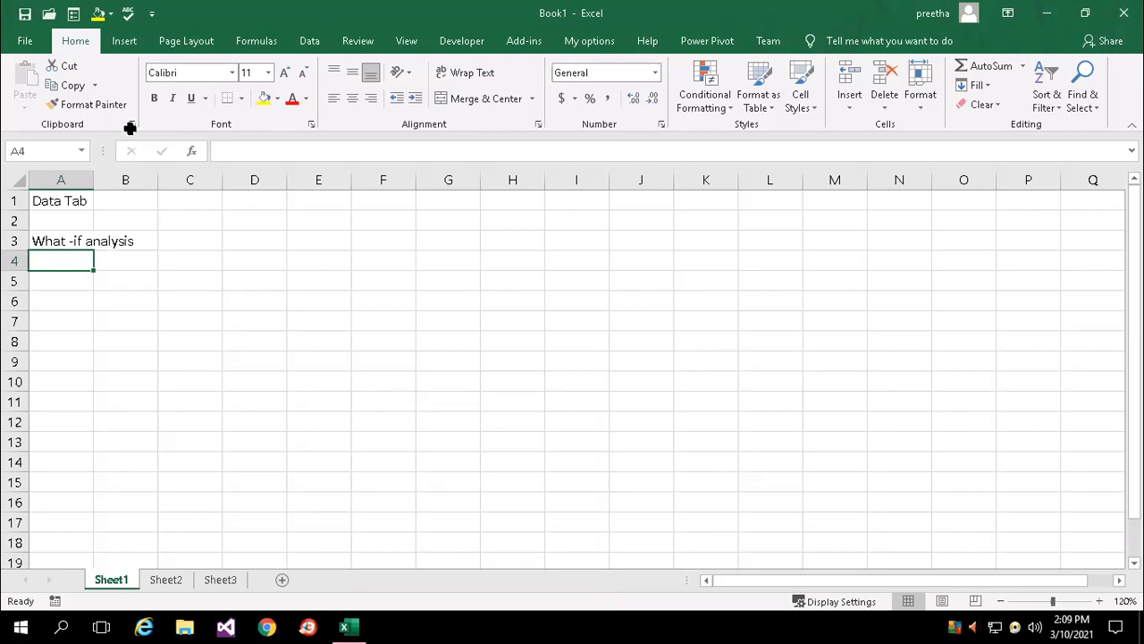
# Step: Look over the tools offered by What-If Analysis and fit column A's width to its text
pyautogui.click(316, 43)
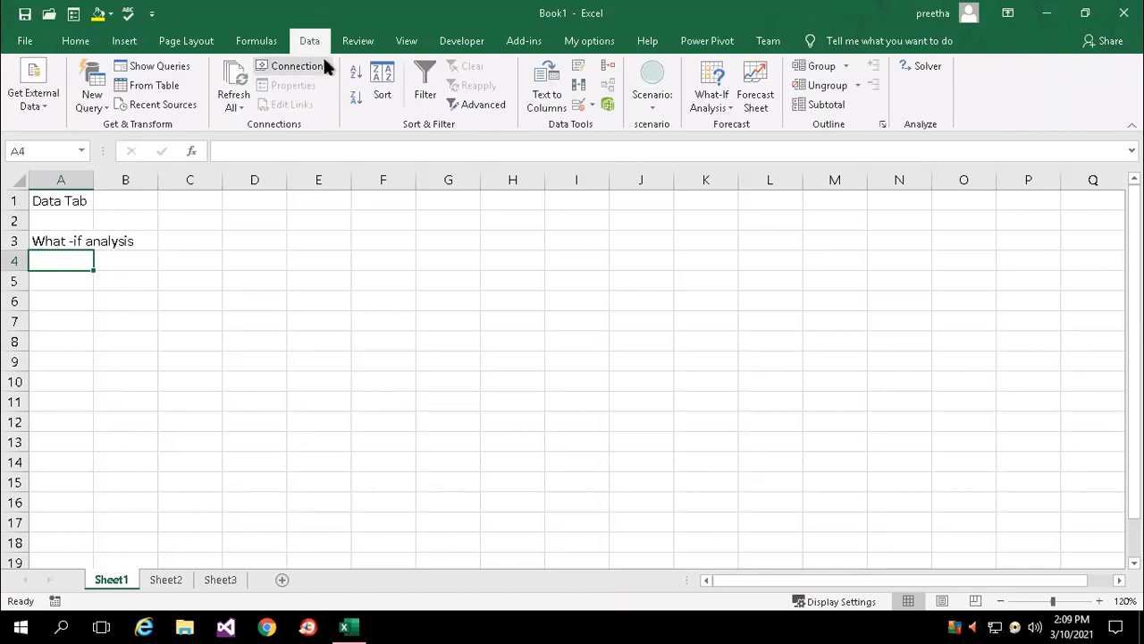
pyautogui.click(720, 105)
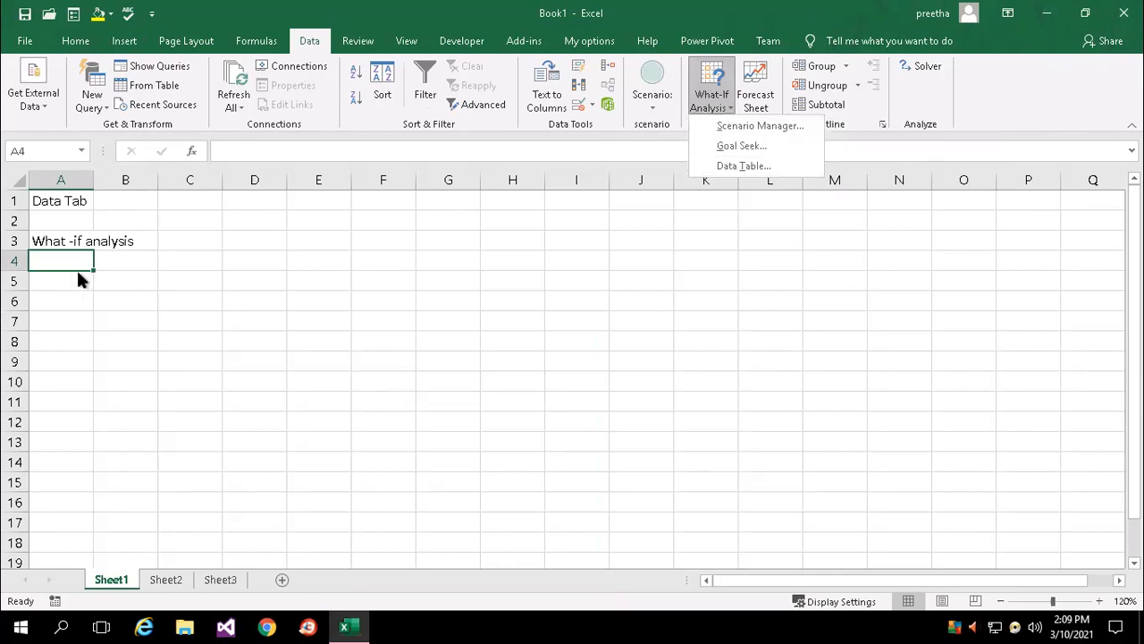
pyautogui.click(91, 182)
pyautogui.doubleClick(93, 180)
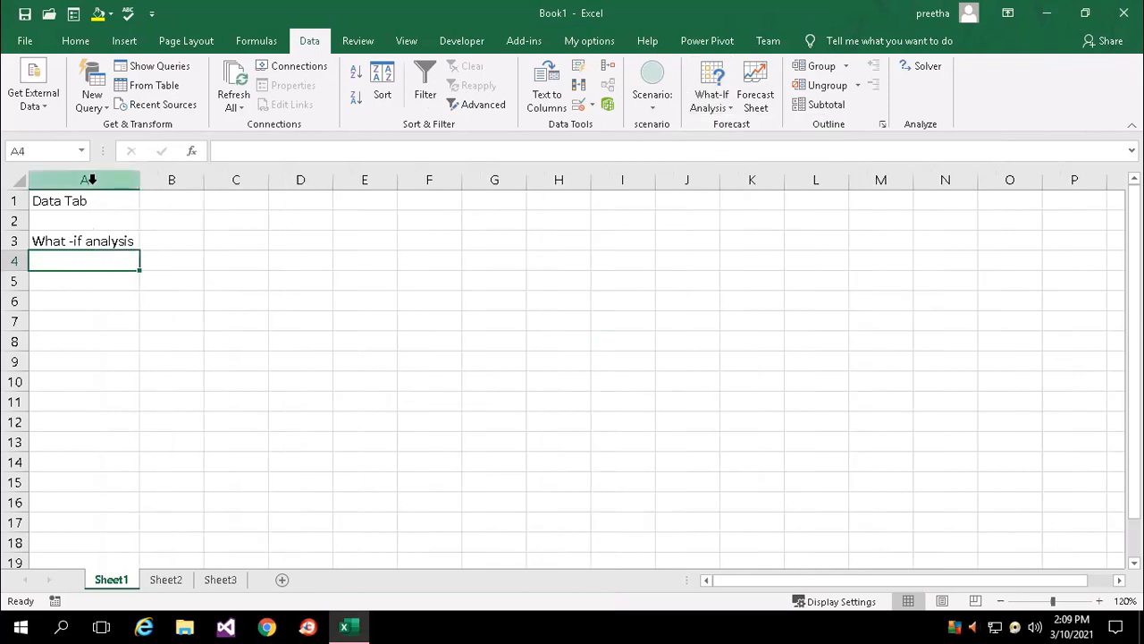
# Step: List "Scenario Manager", "Goal seek" and "data table" in cells A4 to A6 below the heading
pyautogui.write('Scenario')
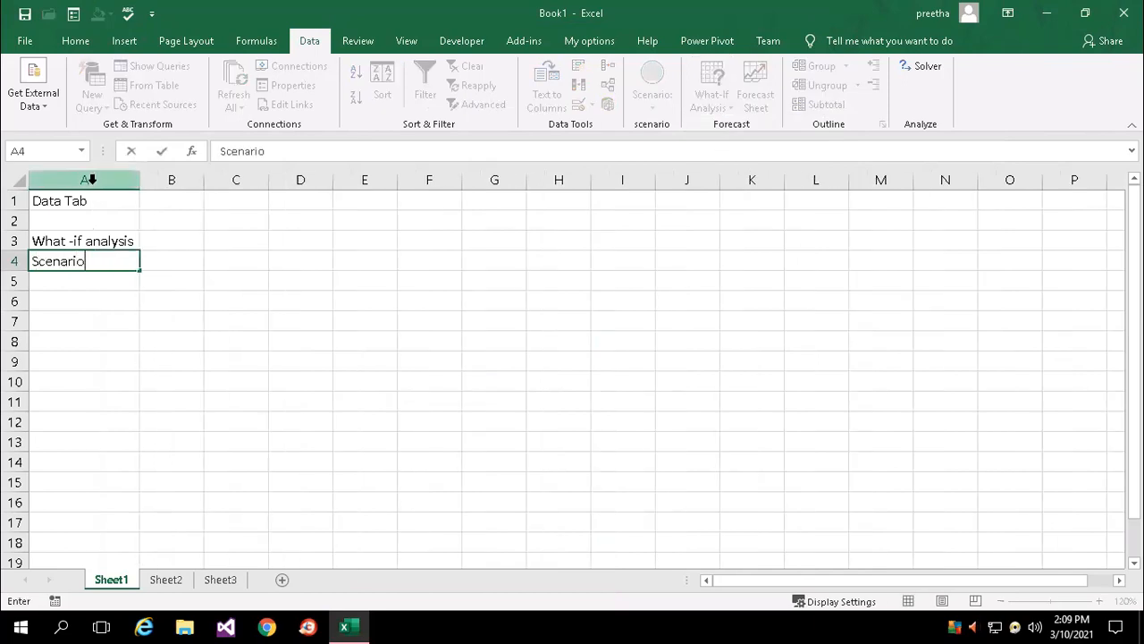
pyautogui.write(' Manager')
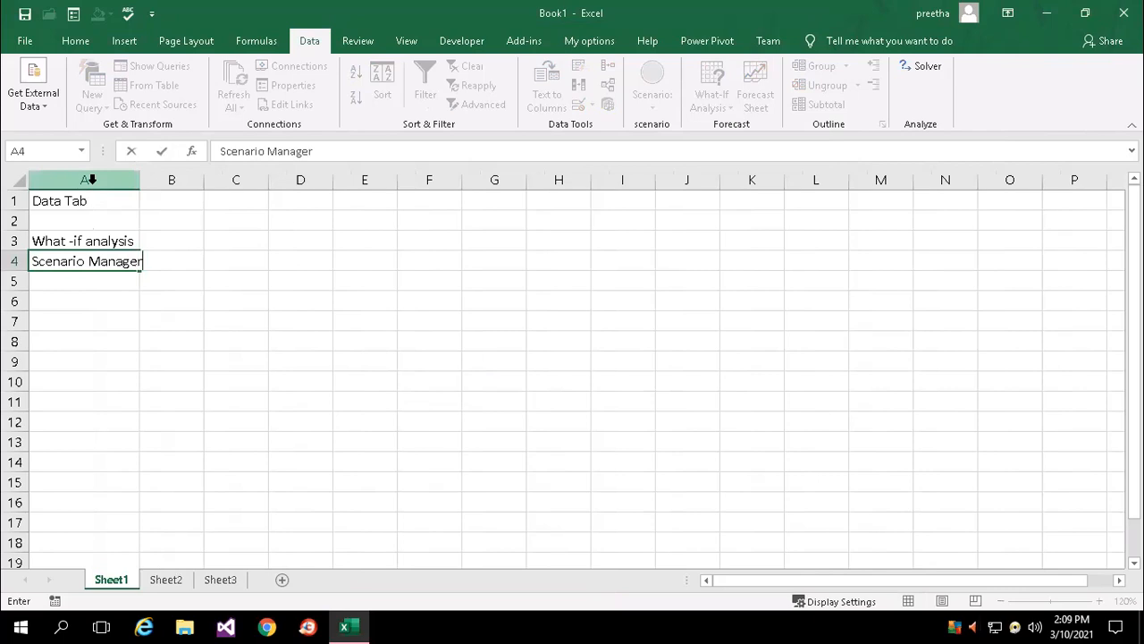
pyautogui.press('Return')
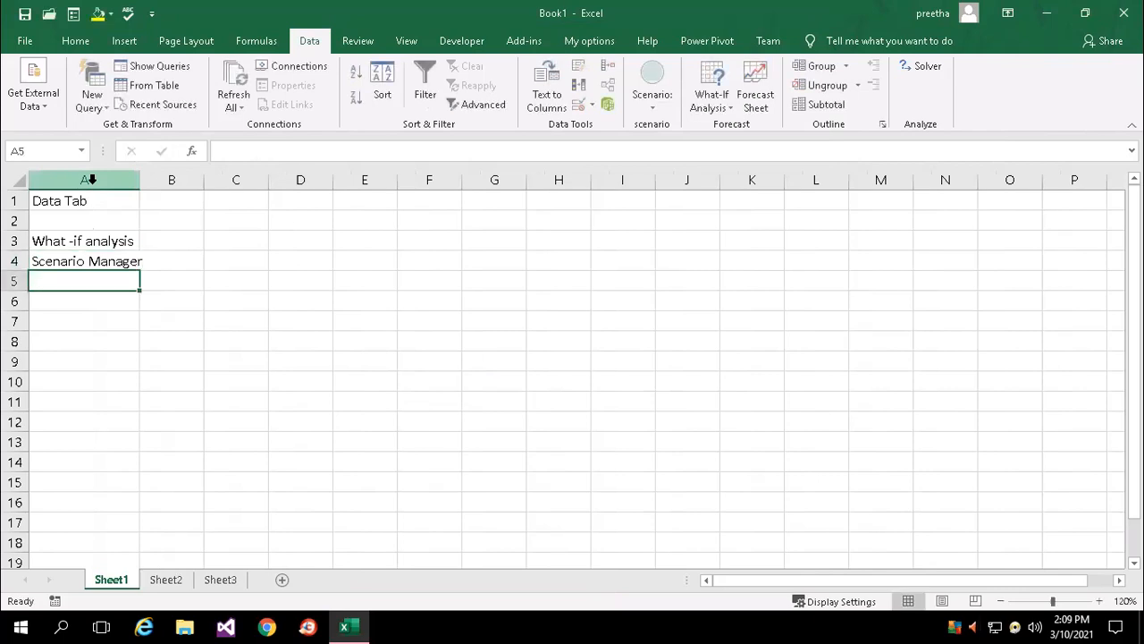
pyautogui.write('Goal se')
pyautogui.write('ell')
pyautogui.press('BackSpace')
pyautogui.press('BackSpace')
pyautogui.write('k')
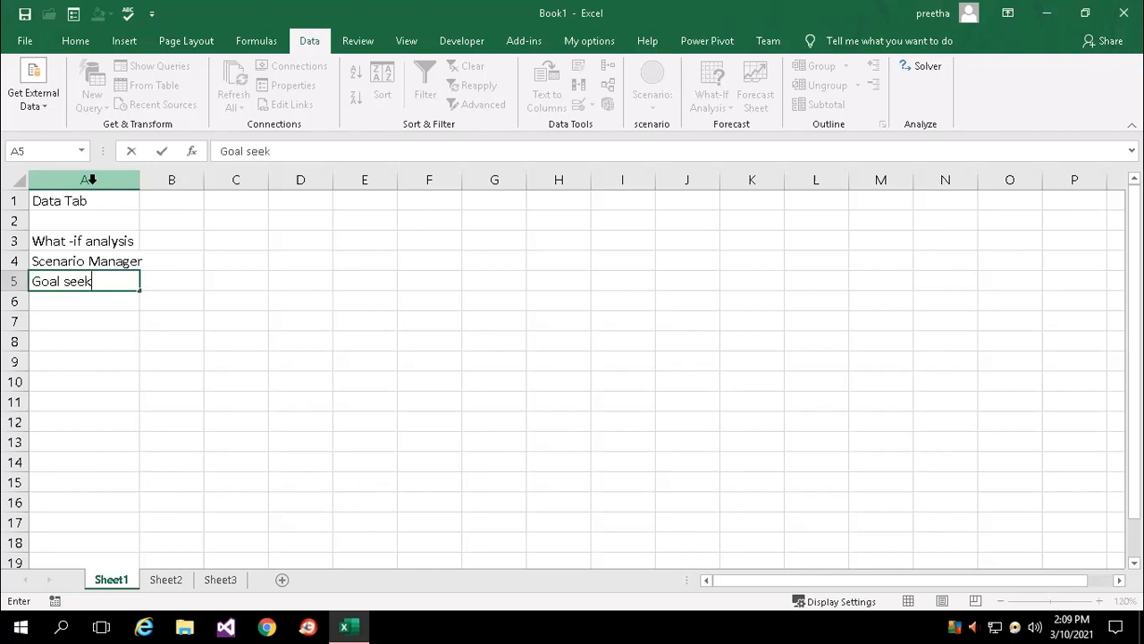
pyautogui.press('Return')
pyautogui.write('ta')
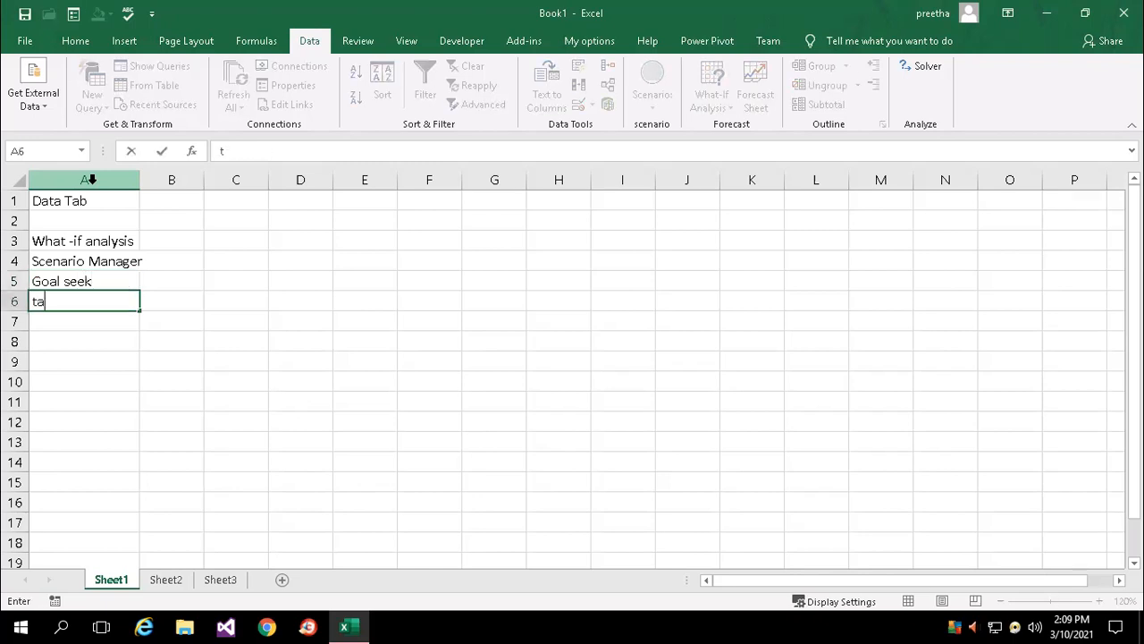
pyautogui.write('ata table')
pyautogui.press('Return')
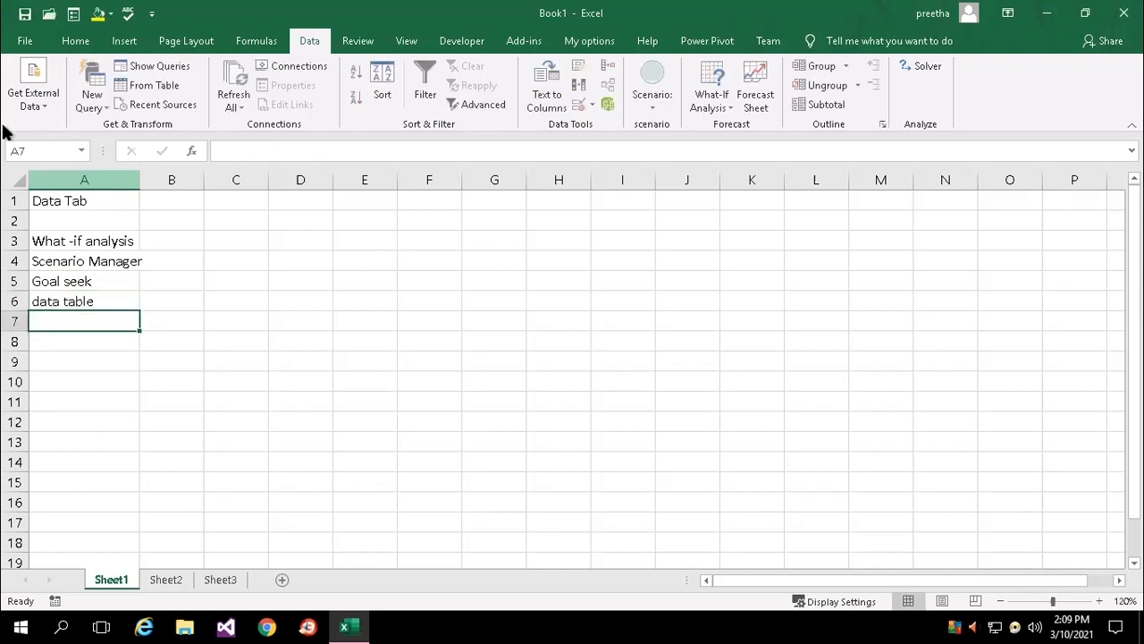
# Step: Fit column A to its longest entry and make the "What -if analysis" heading in A3 bold
pyautogui.doubleClick(134, 180)
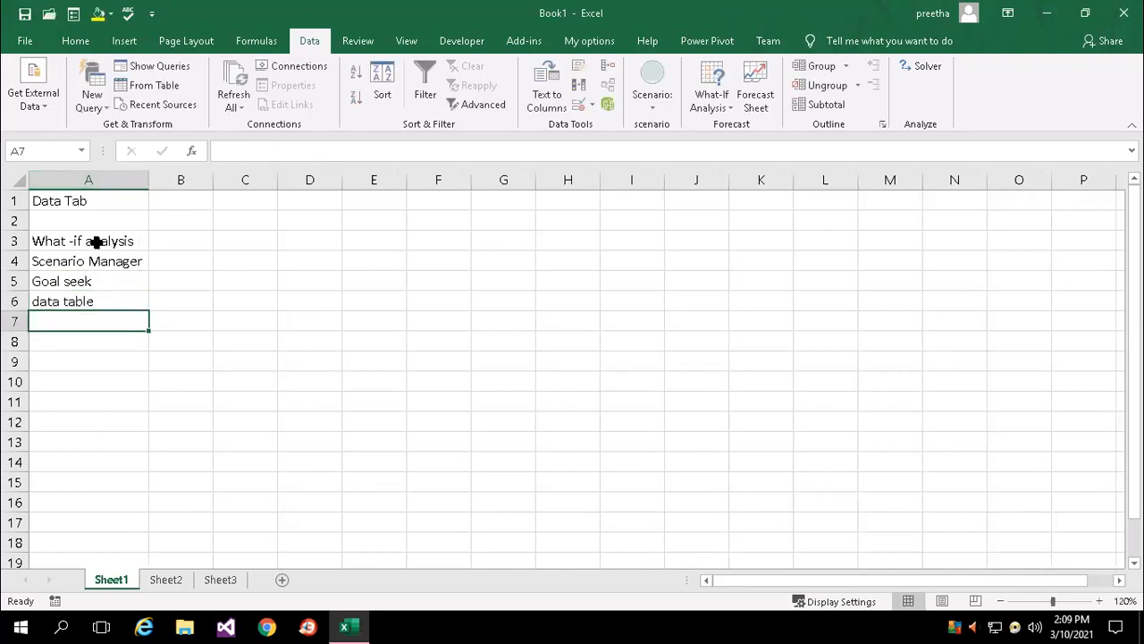
pyautogui.click(94, 242)
pyautogui.hotkey('ctrl', 'b')
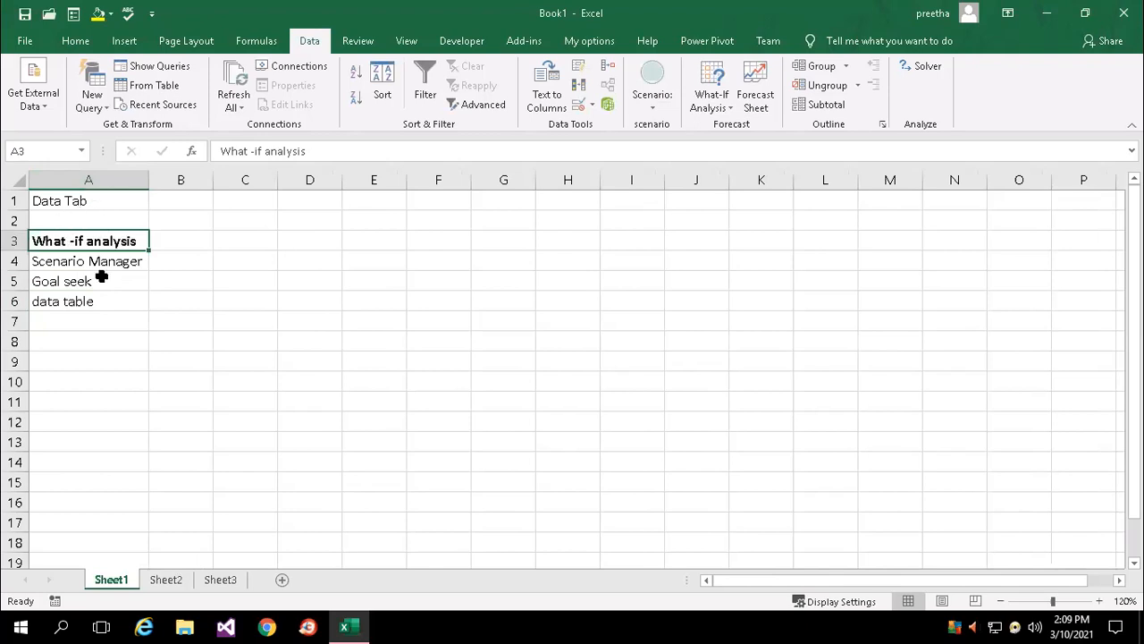
pyautogui.click(730, 107)
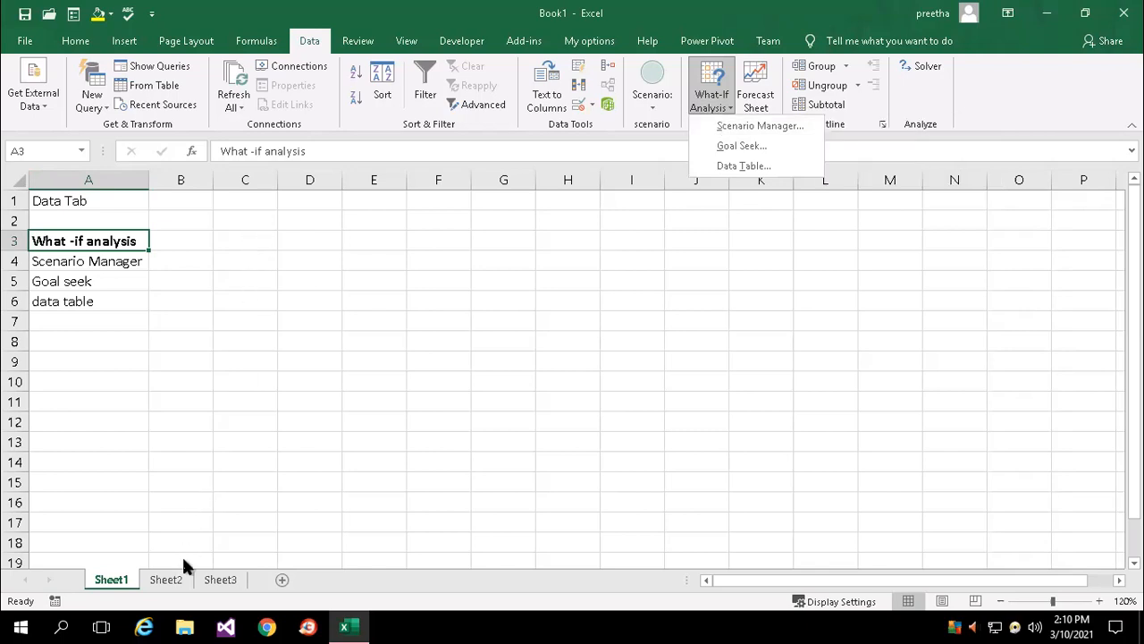
pyautogui.click(300, 288)
# Step: Enter the labels "Expenses" in D5, "Revenue" in D6 and "Profit" in D8
pyautogui.click(309, 281)
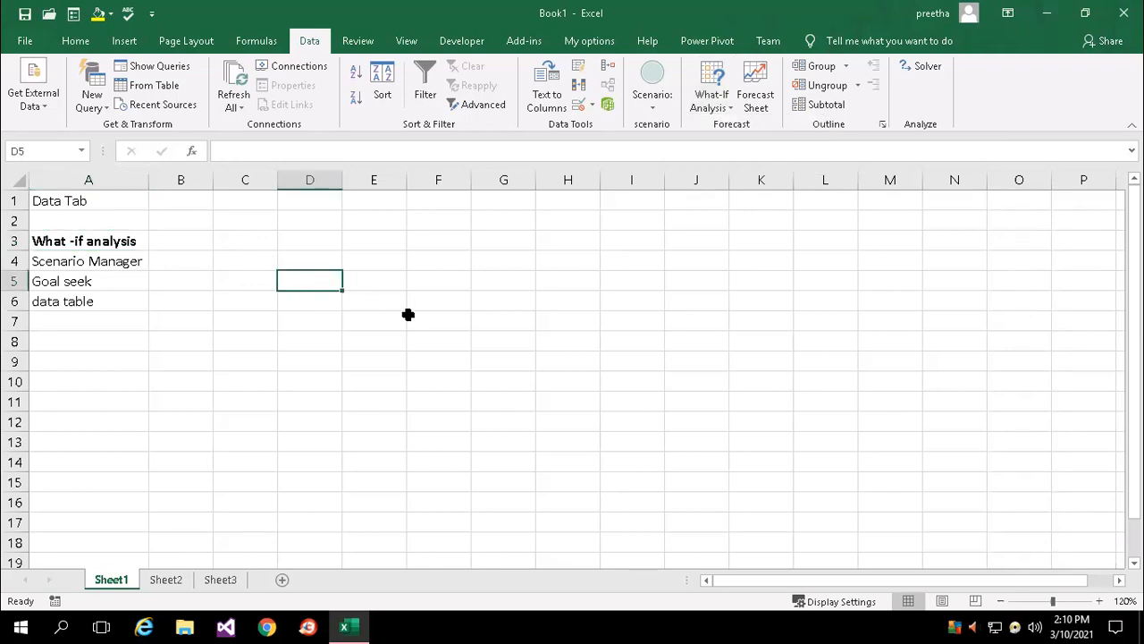
pyautogui.write('Expe')
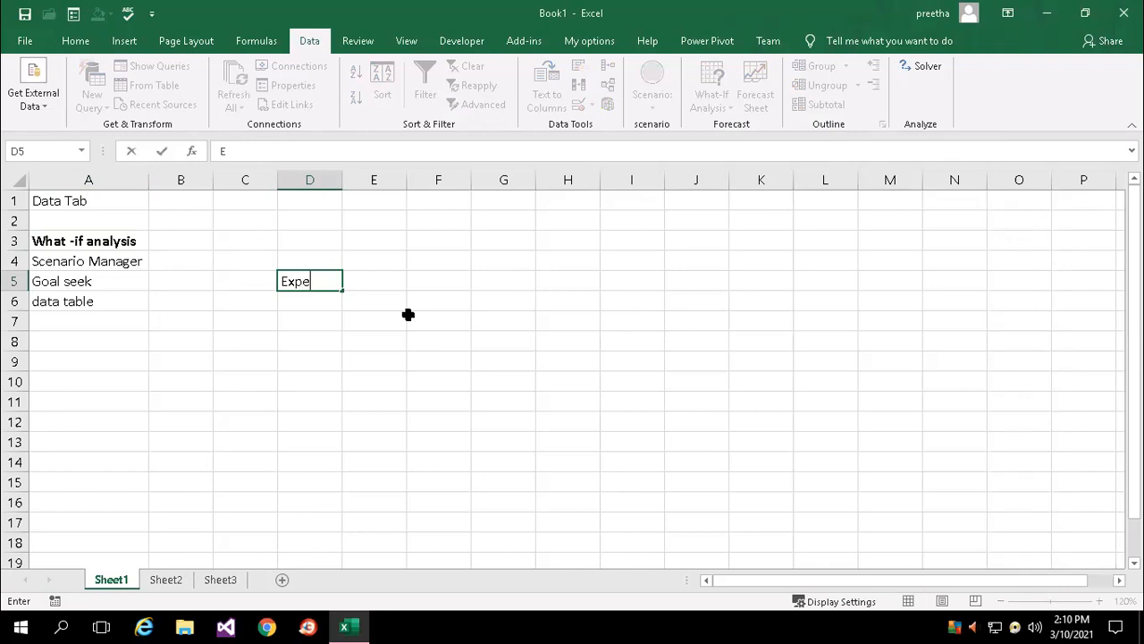
pyautogui.write('nses')
pyautogui.press('Return')
pyautogui.write('Revenue')
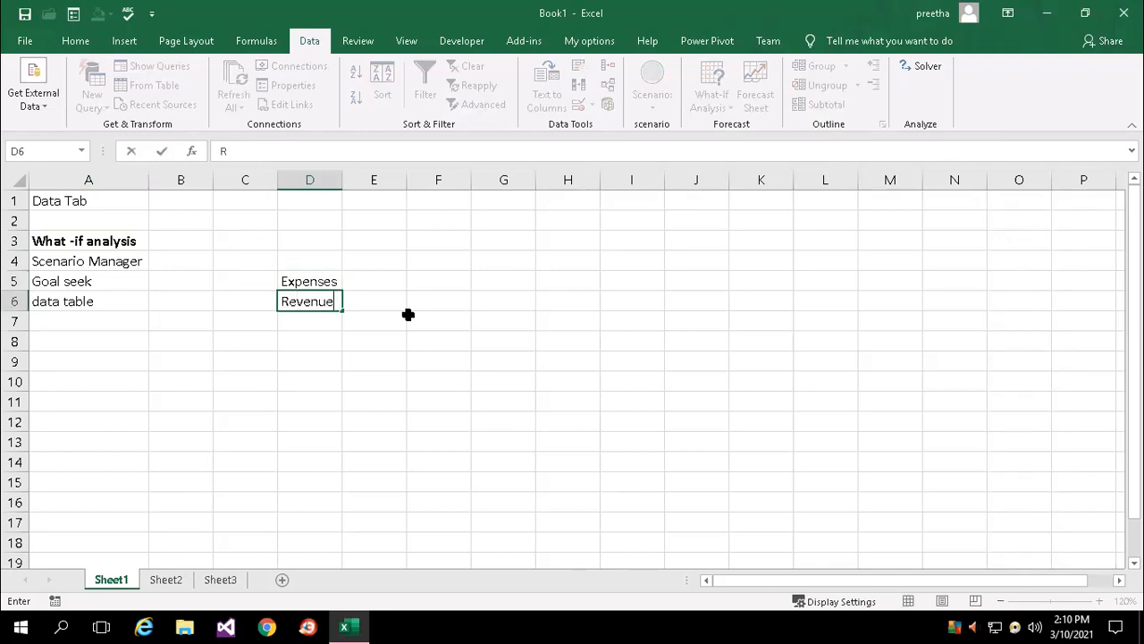
pyautogui.press('Return')
pyautogui.press('Return')
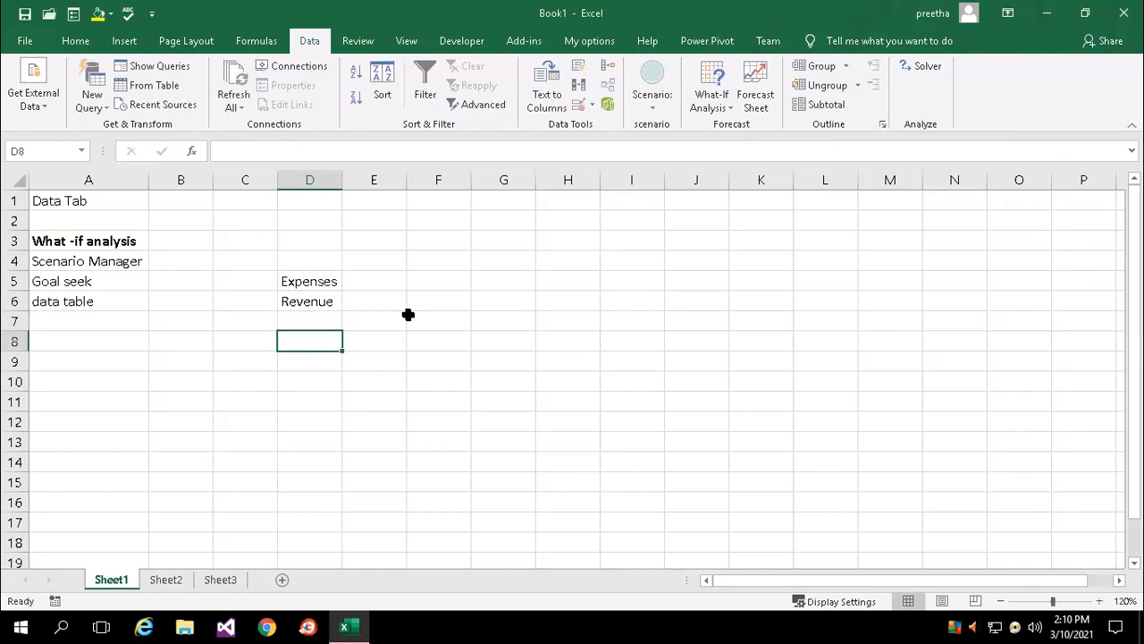
pyautogui.write('Profit')
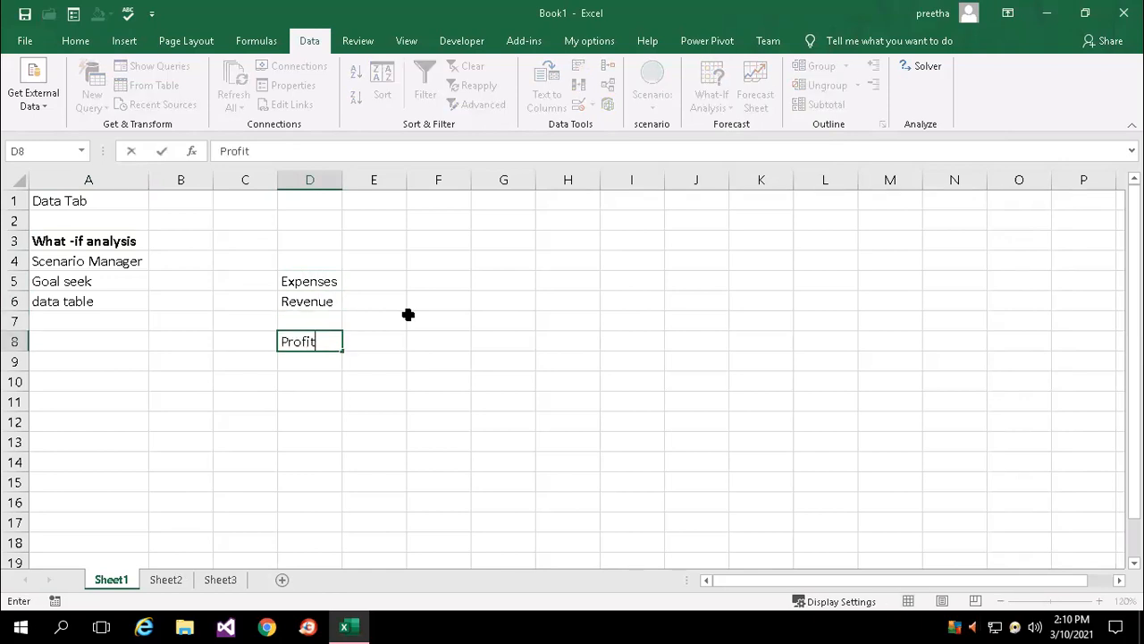
# Step: Enter 23000 as the expenses in E5 and 45000 as the revenue in E6
pyautogui.press('Up')
pyautogui.press('Up')
pyautogui.press('Up')
pyautogui.press('Right')
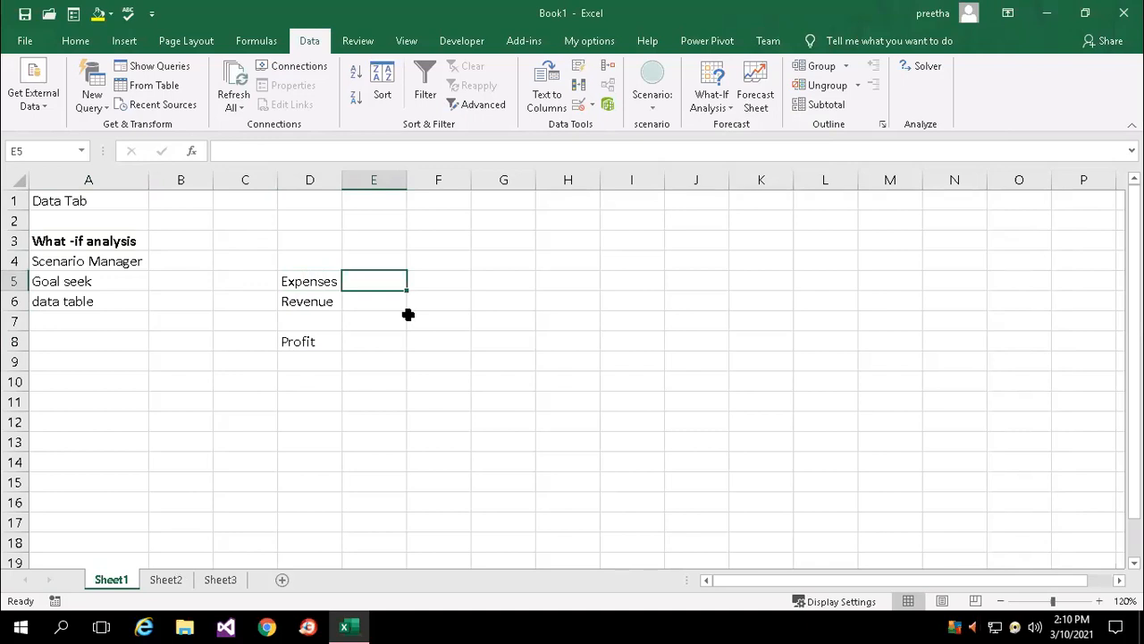
pyautogui.write('23000')
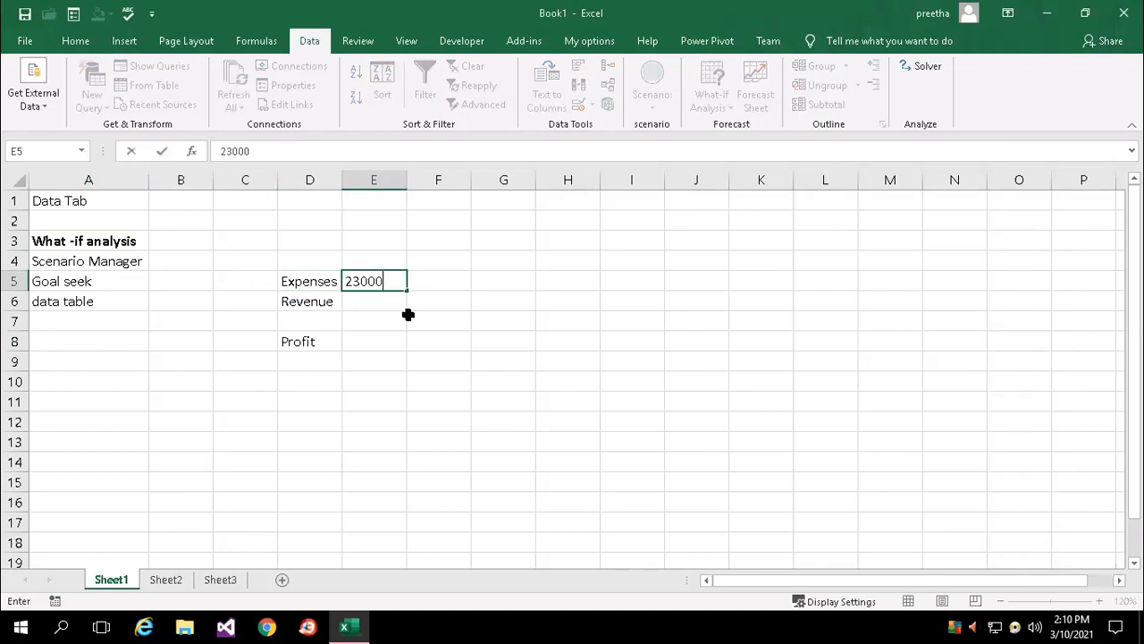
pyautogui.press('Return')
pyautogui.write('45000')
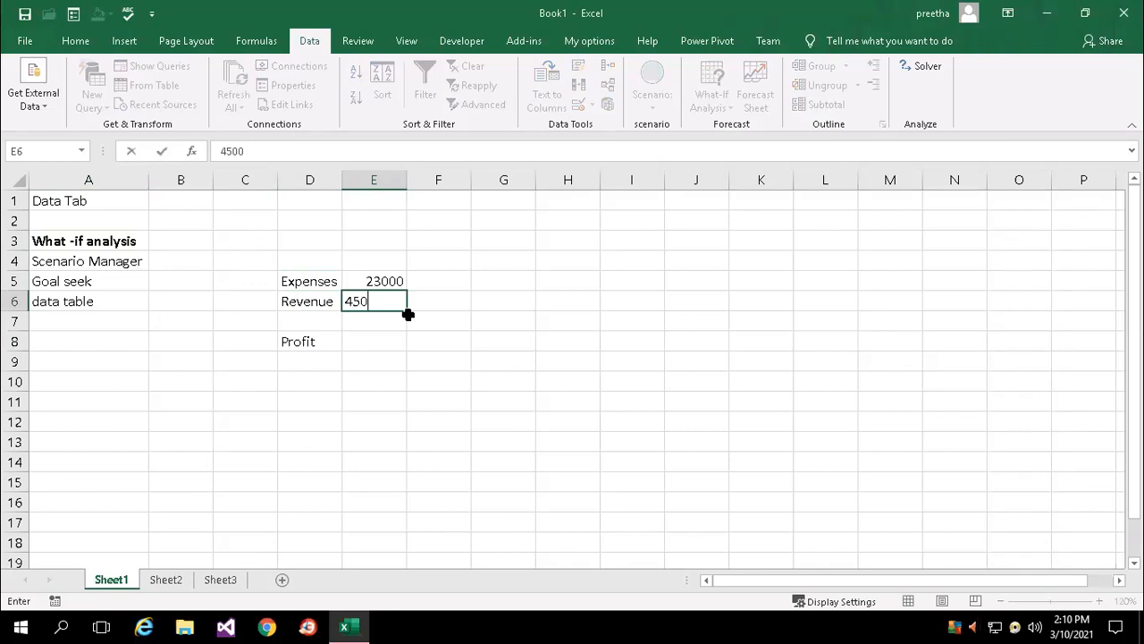
pyautogui.press('Return')
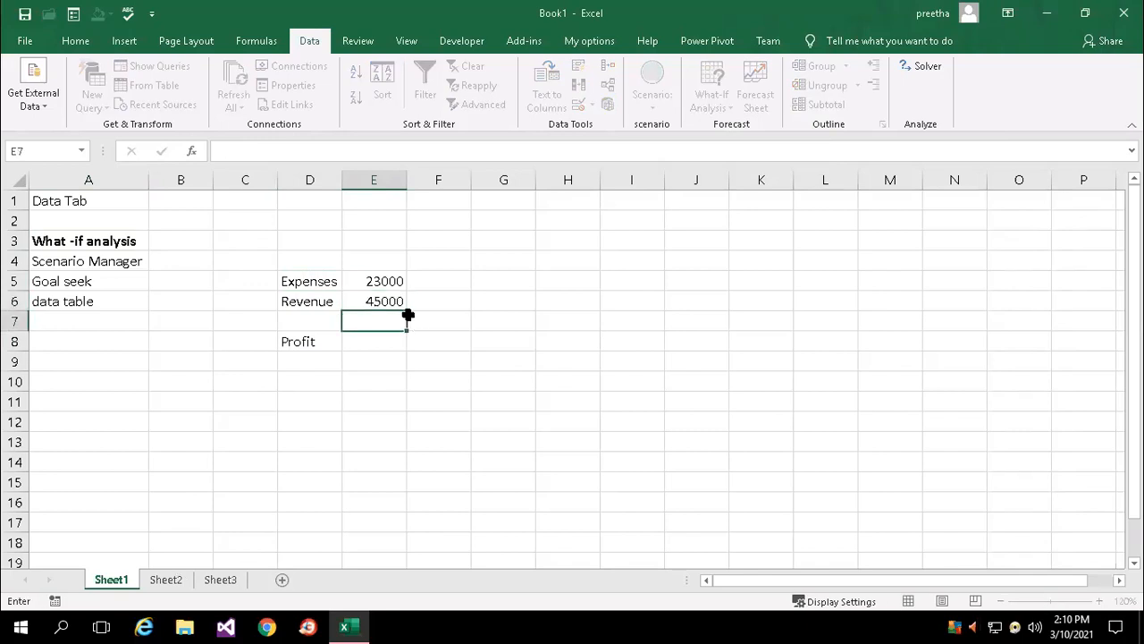
# Step: Calculate the profit in E8 as revenue minus expenses with the formula =E6-E5
pyautogui.press('Down')
pyautogui.press('Down')
pyautogui.press('Up')
pyautogui.write('=')
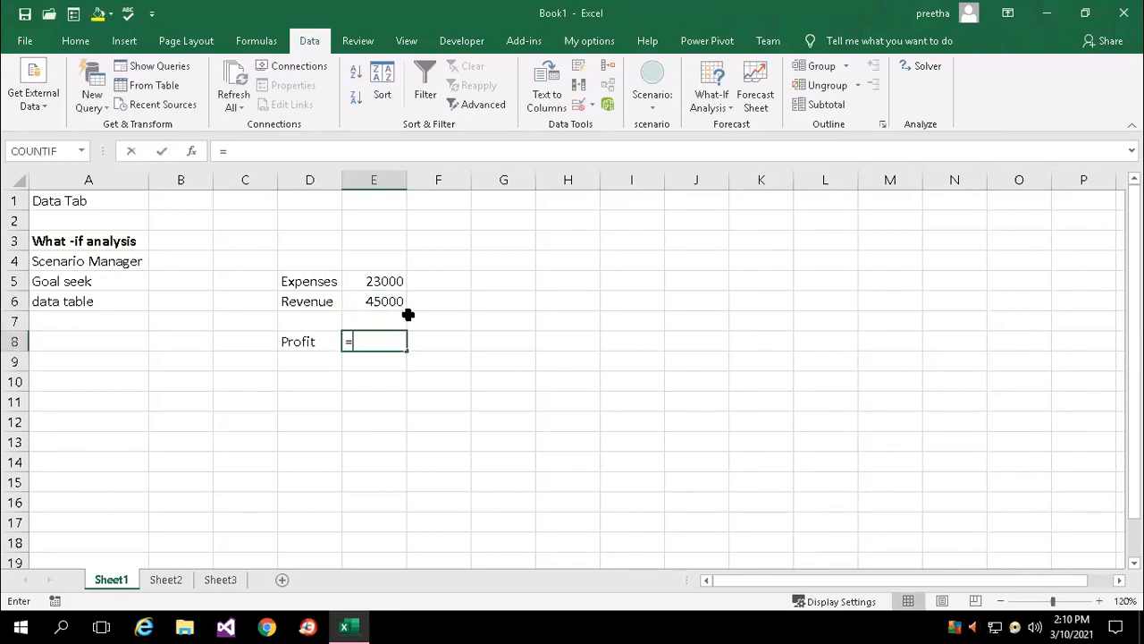
pyautogui.click(381, 299)
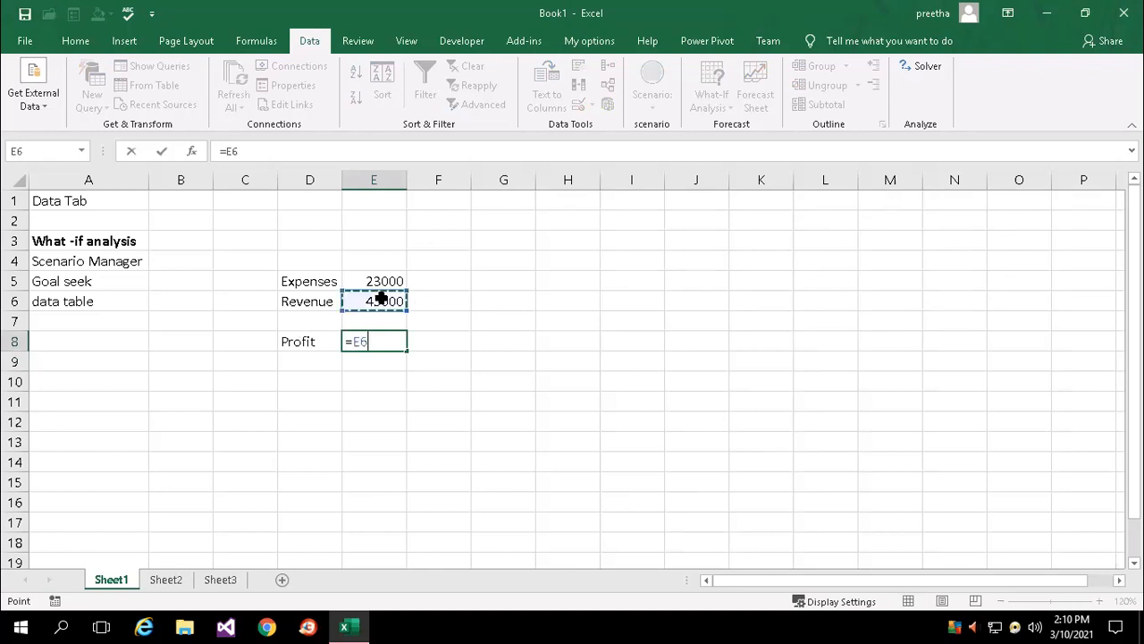
pyautogui.write('-')
pyautogui.click(391, 283)
pyautogui.press('Return')
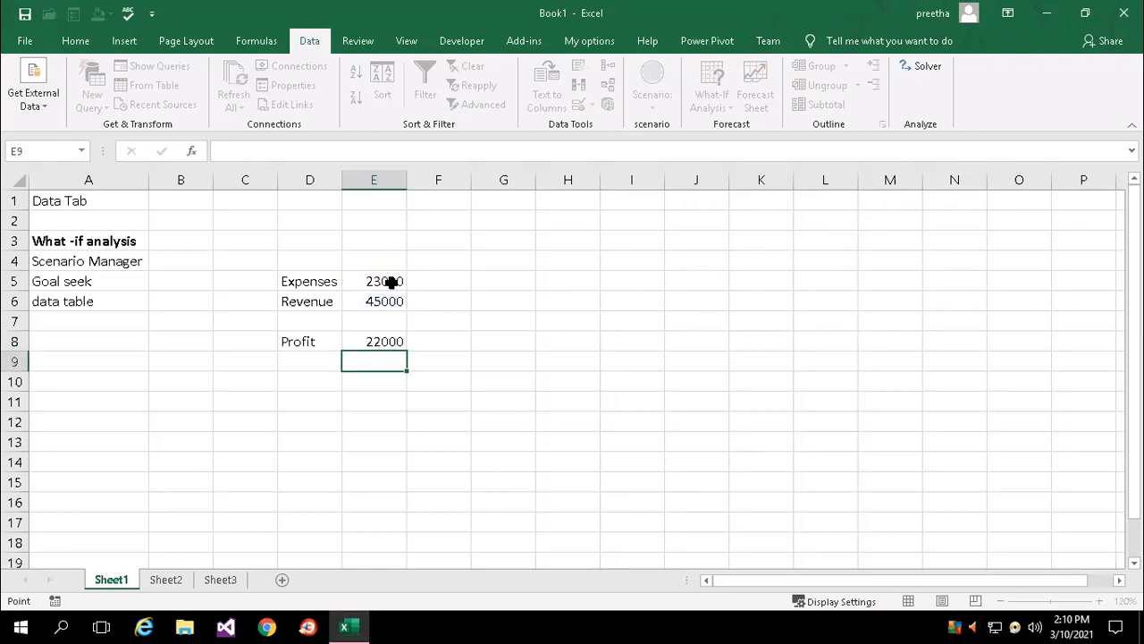
# Step: Apply the dollar Accounting number format to the amounts in E5, E6 and E8
pyautogui.moveTo(391, 282); pyautogui.dragTo(373, 301)
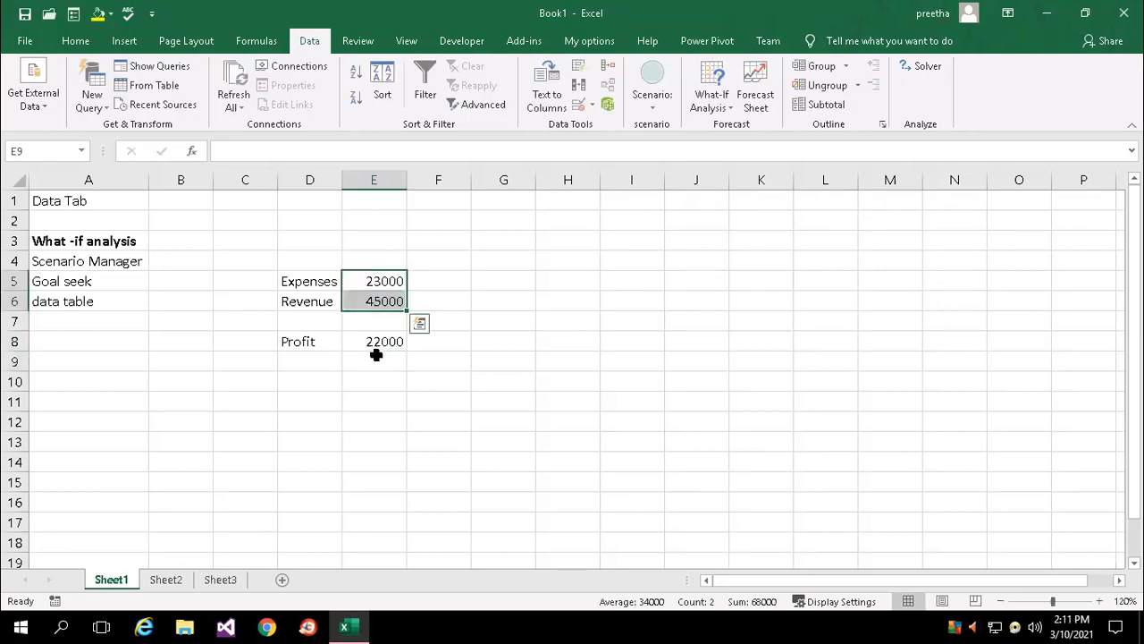
pyautogui.keyDown('ctrl'); pyautogui.click(380, 342); pyautogui.keyUp('ctrl')
pyautogui.click(75, 41)
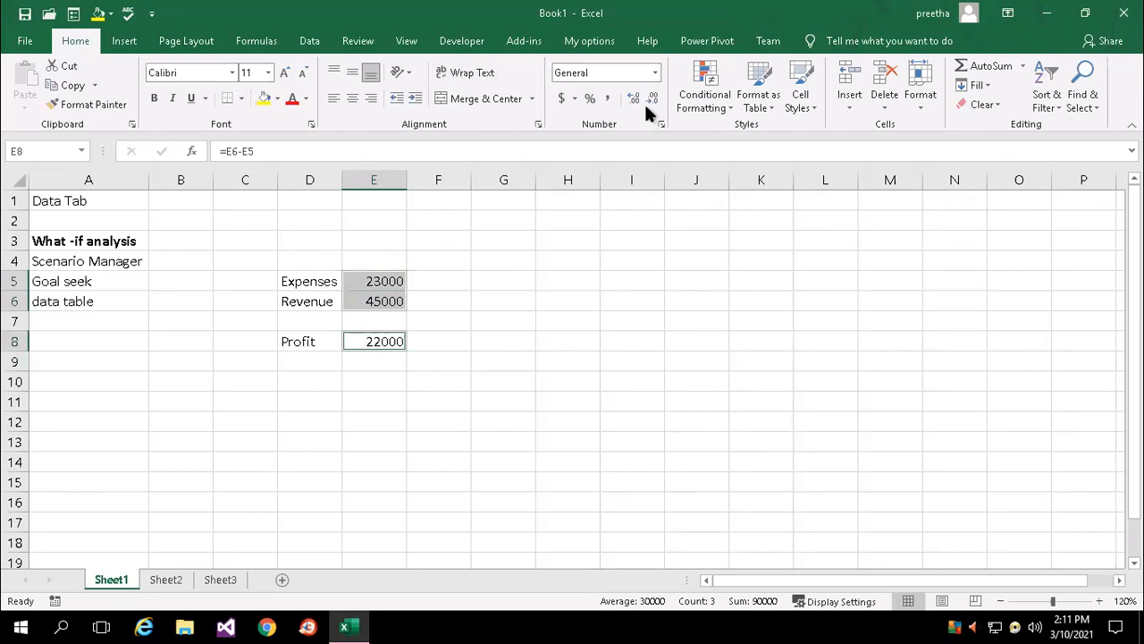
pyautogui.click(561, 98)
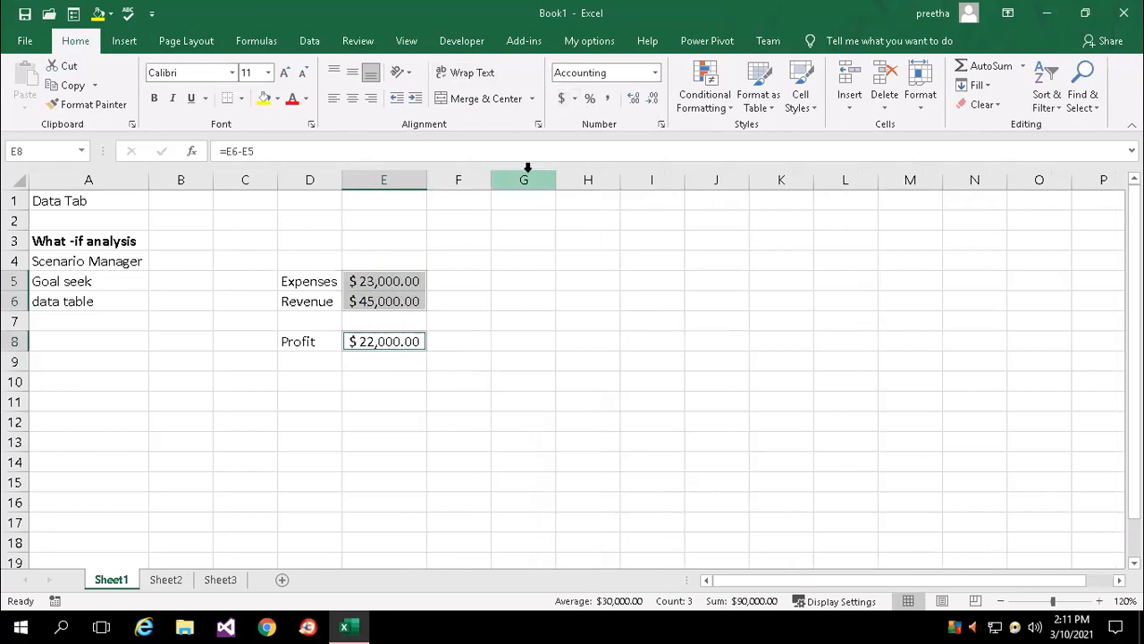
# Step: Remove both decimal places from the amounts in E5, E6 and E8
pyautogui.click(653, 100)
pyautogui.click(653, 101)
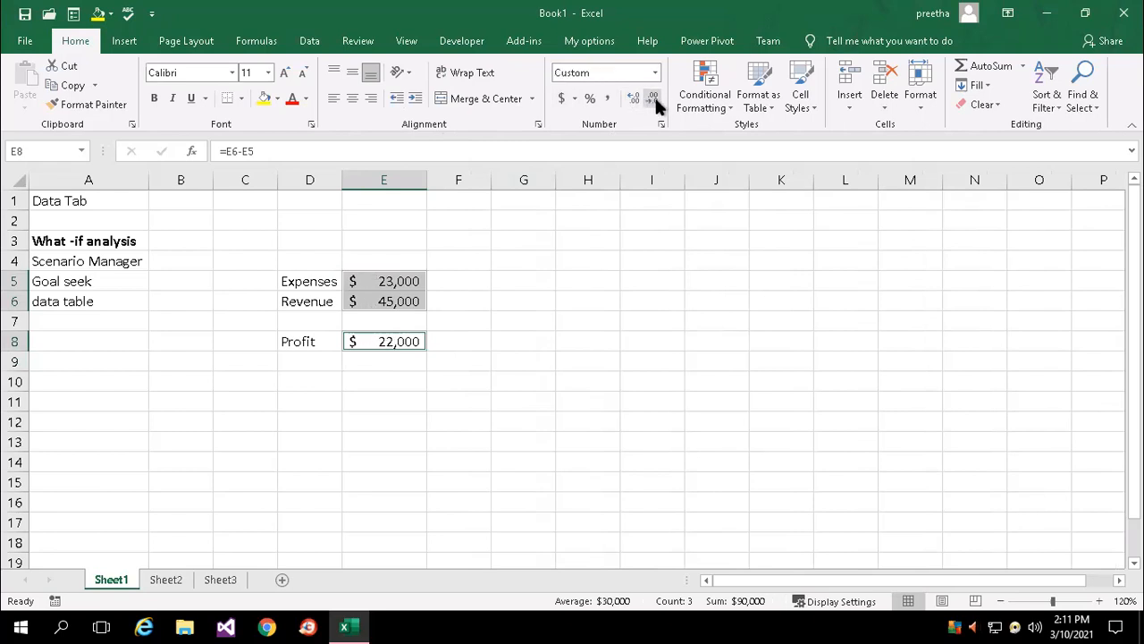
pyautogui.click(486, 364)
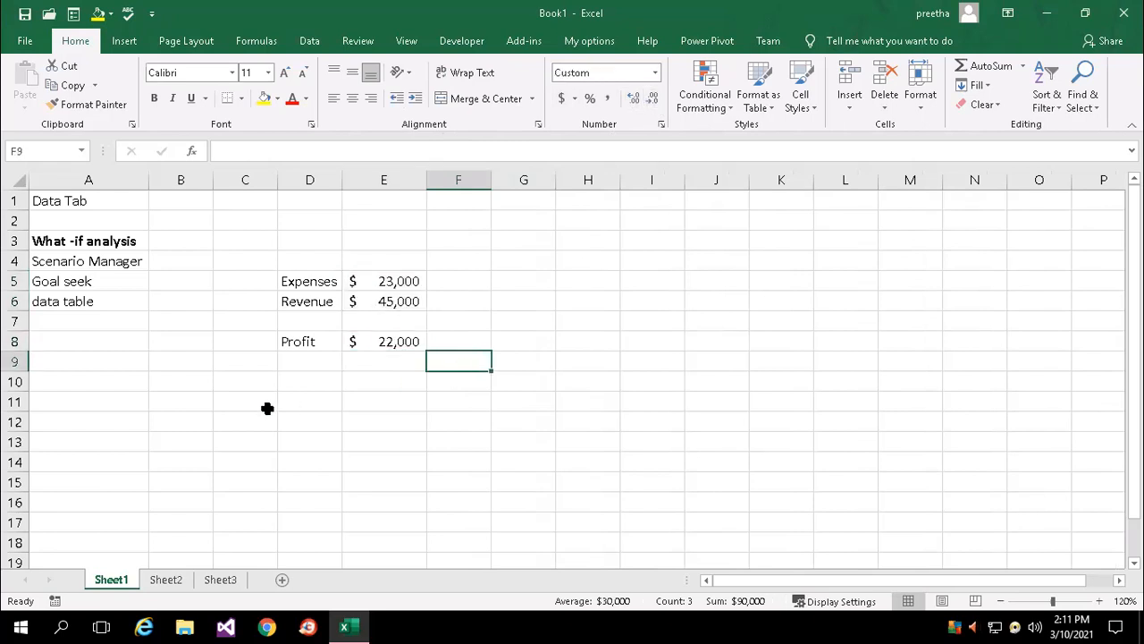
# Step: Format the labels in D5, D6 and D8 with yellow fill, red font colour and bold text
pyautogui.moveTo(307, 274); pyautogui.dragTo(311, 298)
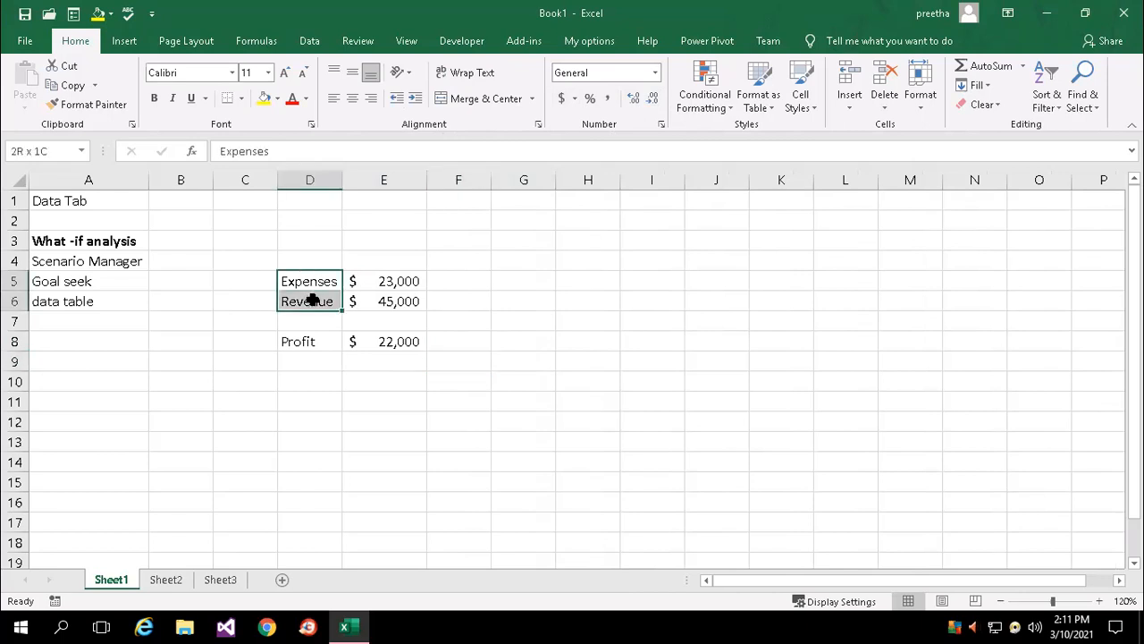
pyautogui.keyDown('ctrl'); pyautogui.click(309, 341); pyautogui.keyUp('ctrl')
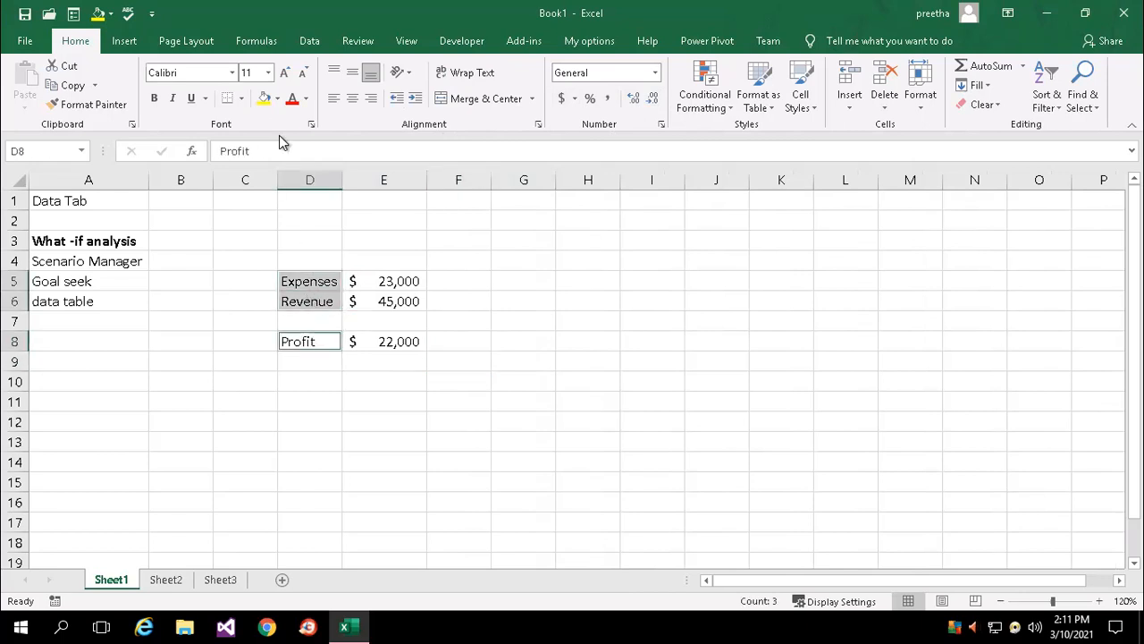
pyautogui.click(266, 97)
pyautogui.click(294, 97)
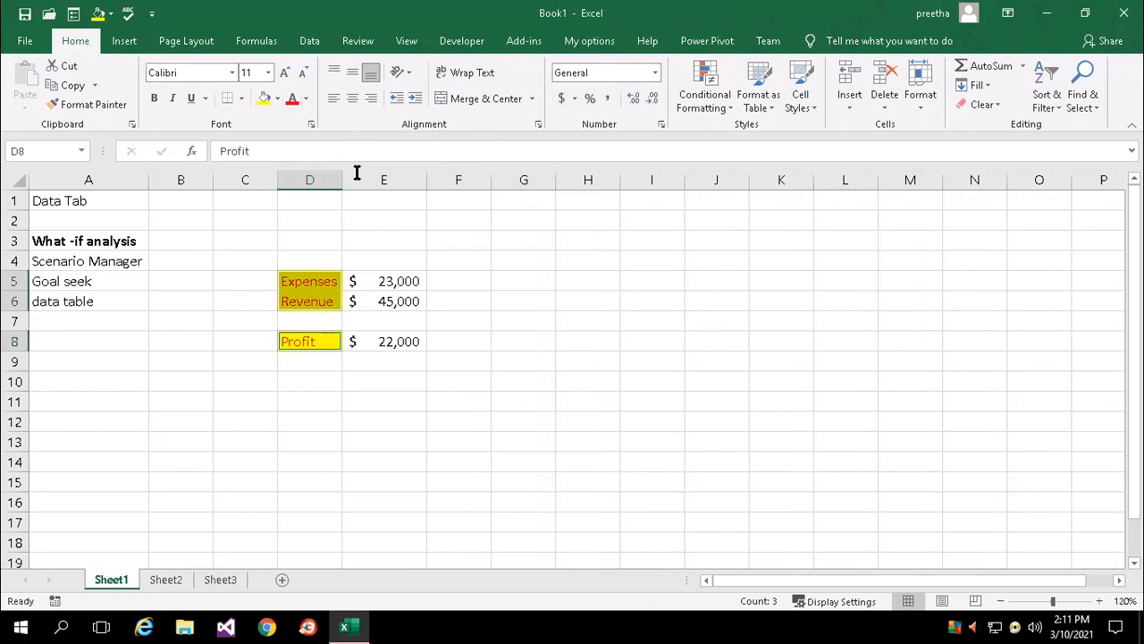
pyautogui.click(158, 103)
pyautogui.click(522, 362)
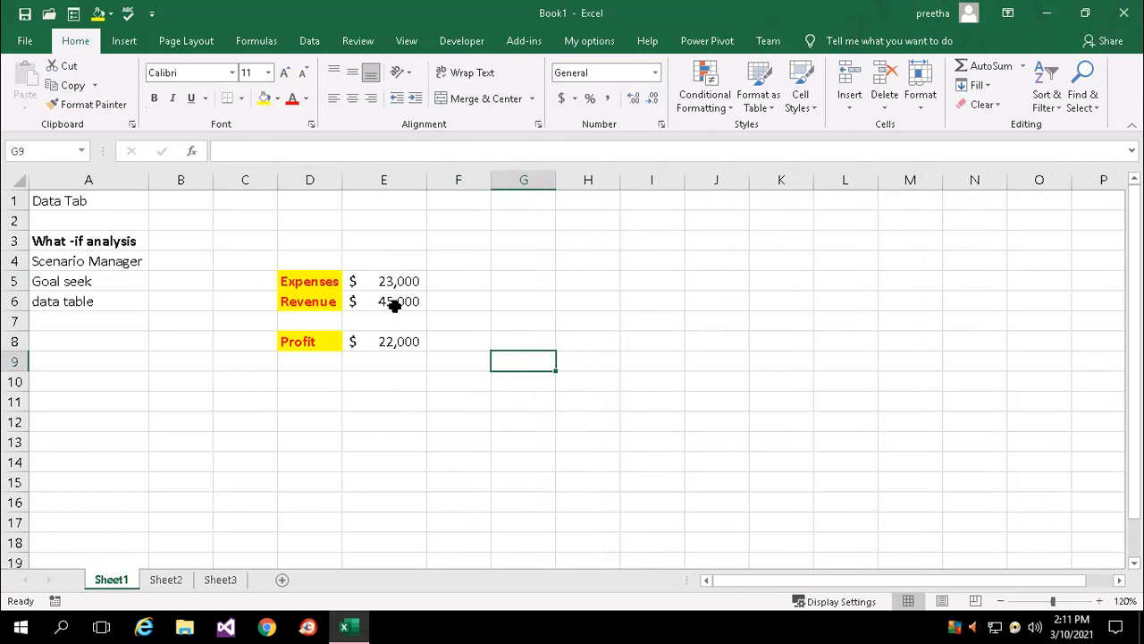
# Step: Enter the heading "Marketing" in E3 above the amounts
pyautogui.click(376, 237)
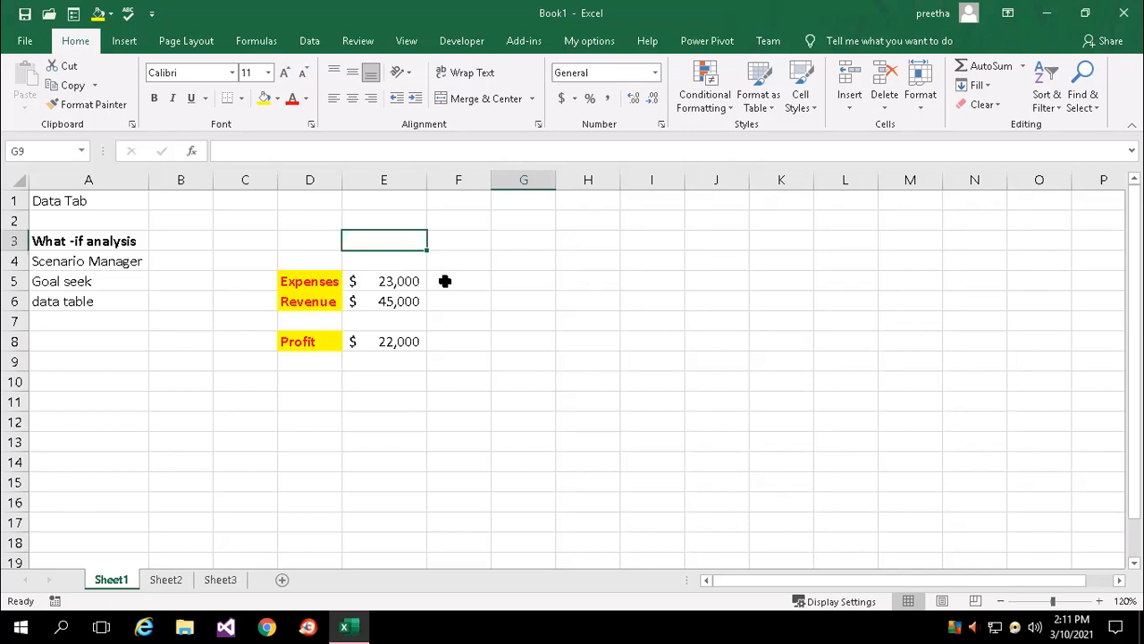
pyautogui.write('Marketing')
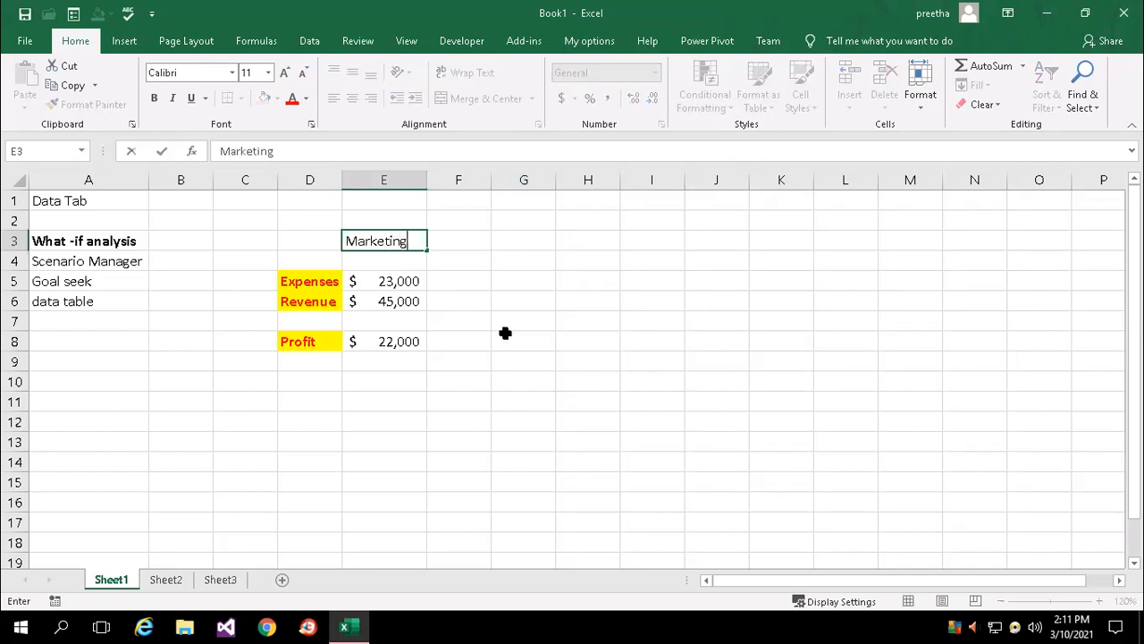
pyautogui.press('Return')
pyautogui.press('Up')
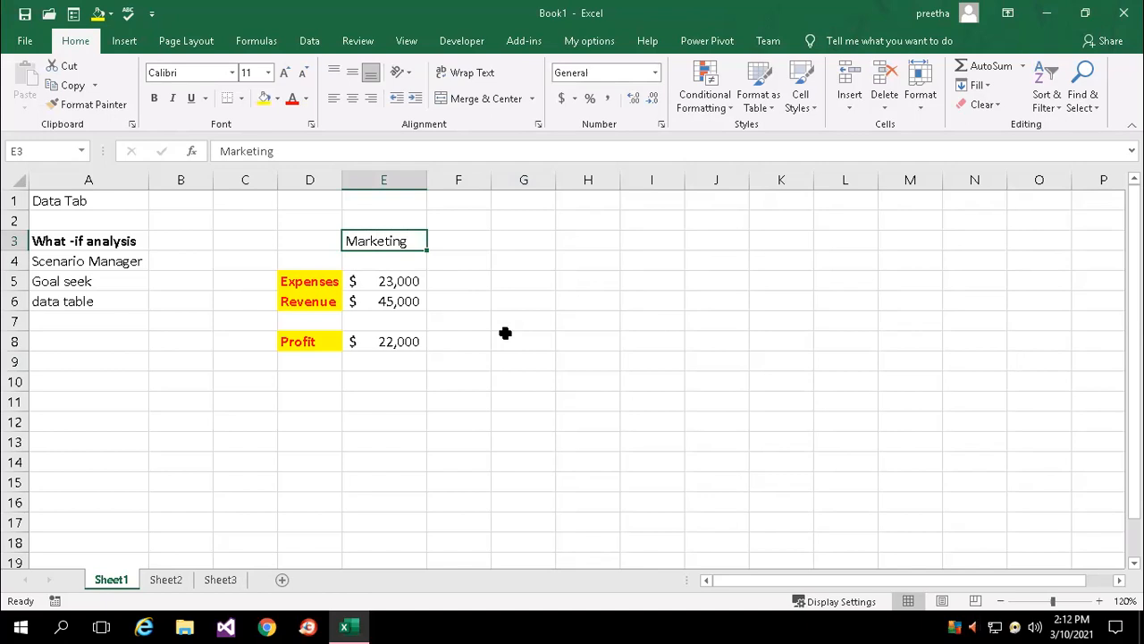
pyautogui.click(501, 274)
pyautogui.moveTo(391, 277); pyautogui.dragTo(398, 297)
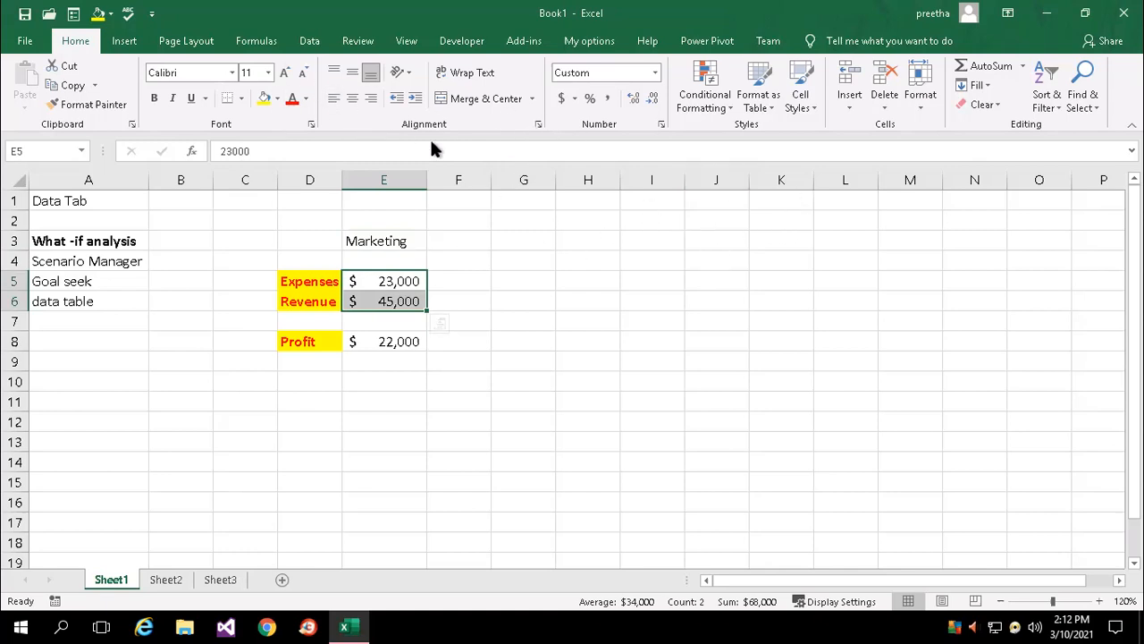
pyautogui.press('alt')
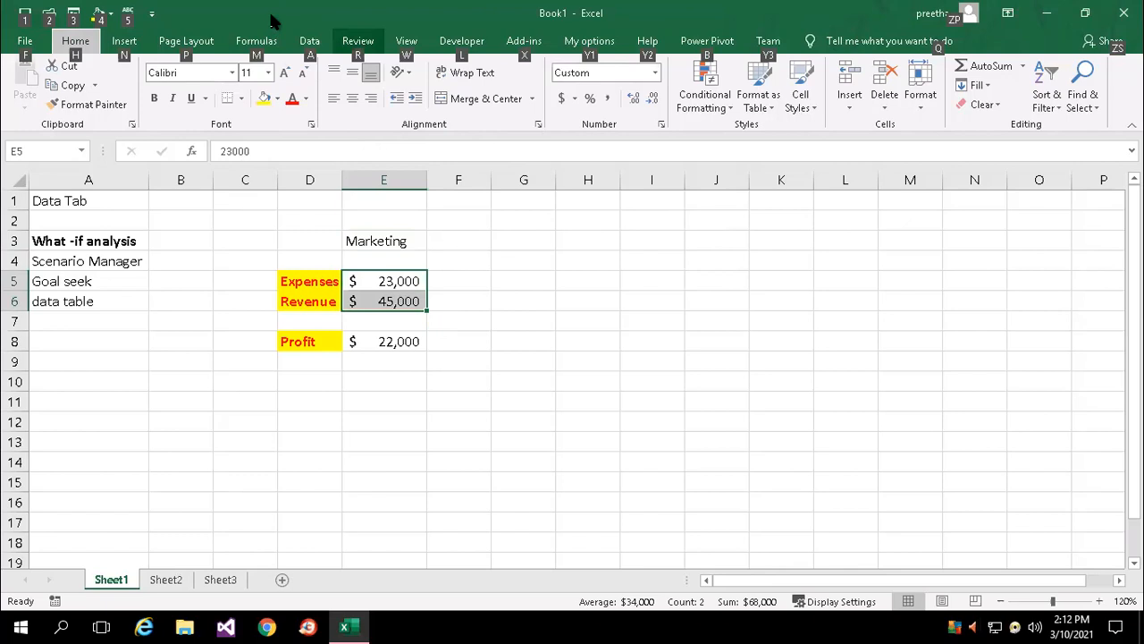
pyautogui.click(520, 351)
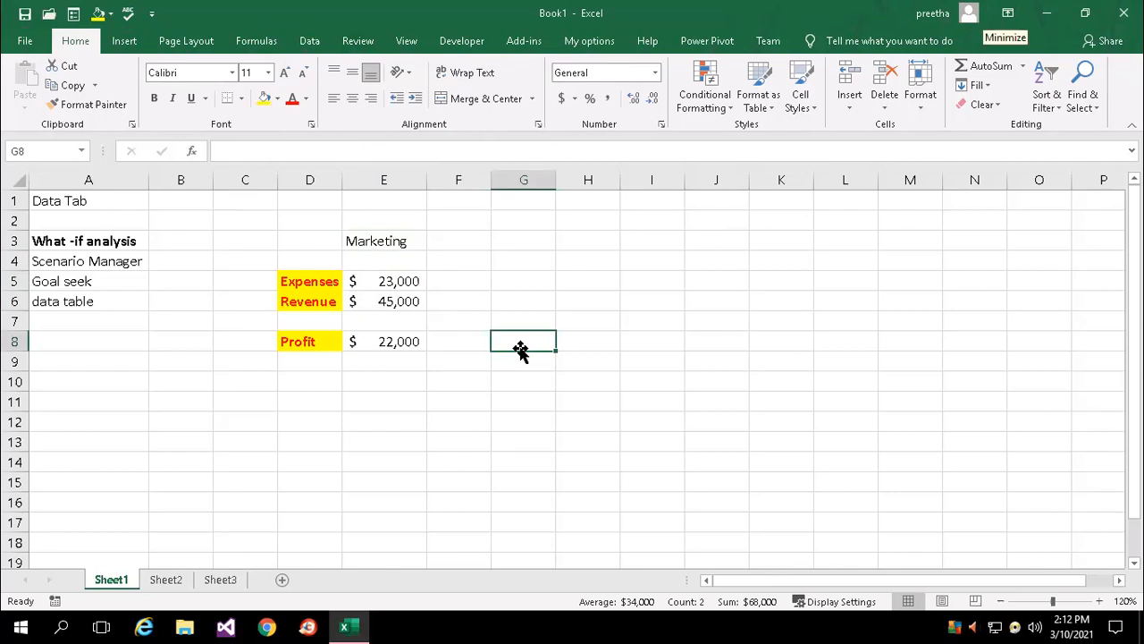
# Step: Start a new scenario in the Scenario Manager and name it "Finance"
pyautogui.click(310, 40)
pyautogui.click(725, 107)
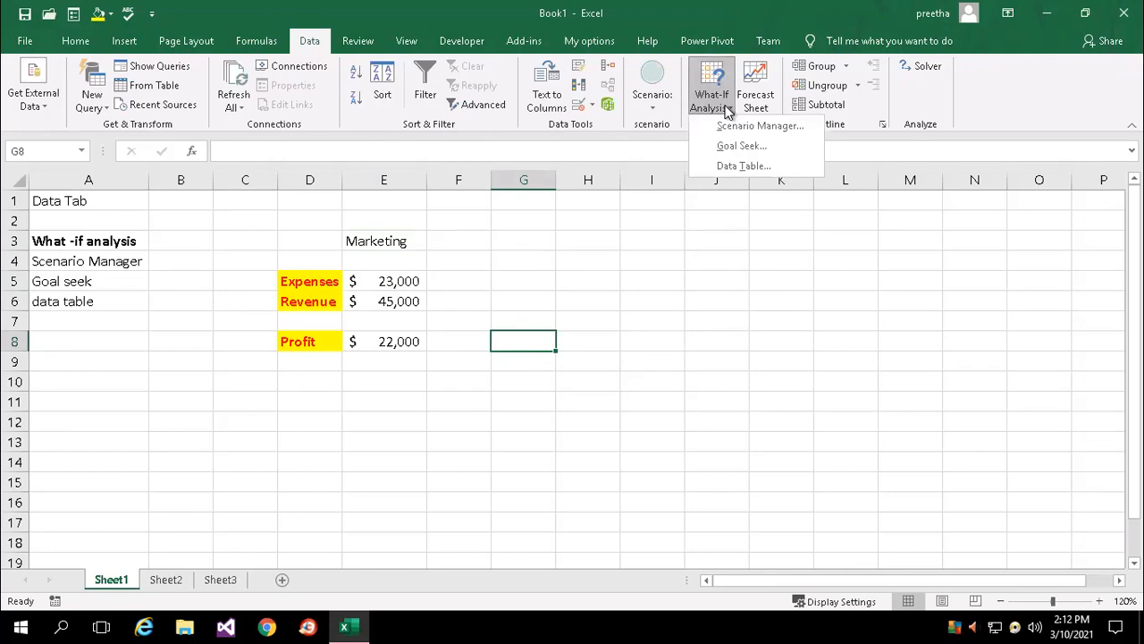
pyautogui.click(756, 130)
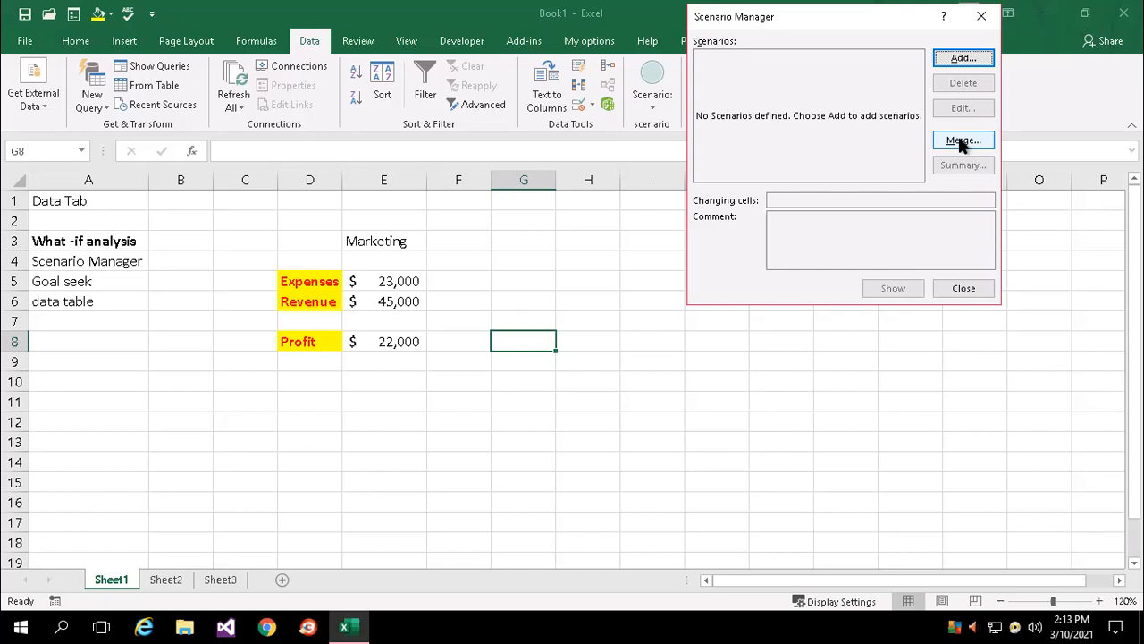
pyautogui.click(963, 57)
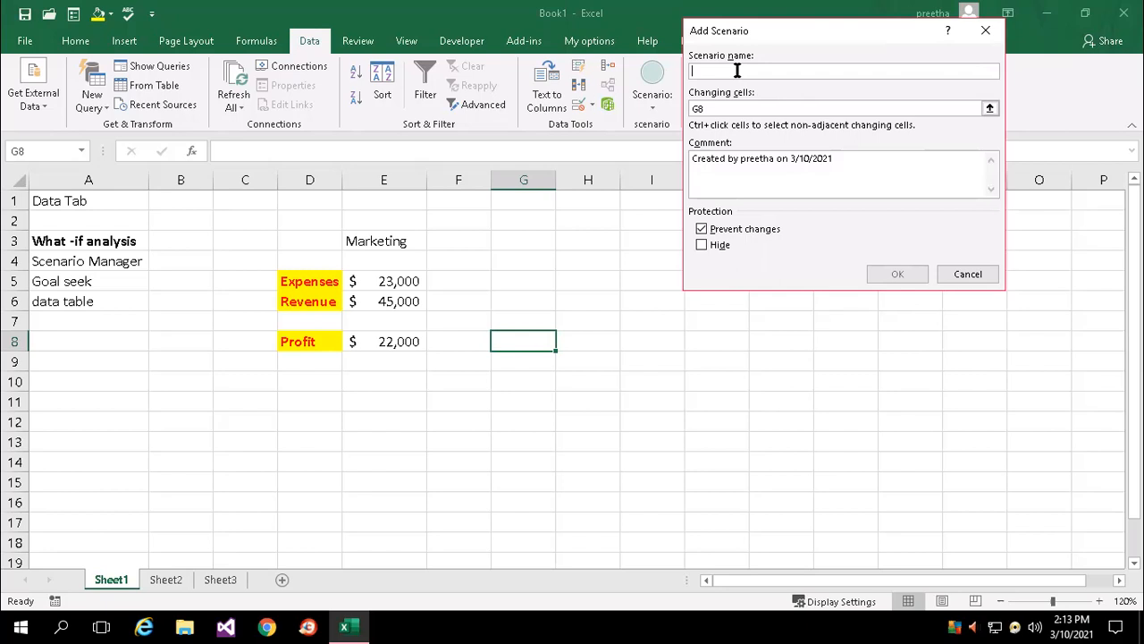
pyautogui.write('fina')
pyautogui.press('BackSpace')
pyautogui.press('BackSpace')
pyautogui.press('BackSpace')
pyautogui.press('BackSpace')
pyautogui.write('nance')
# Step: Set E5:E6 as the changing cells of the Finance scenario and accept its definition
pyautogui.click(991, 109)
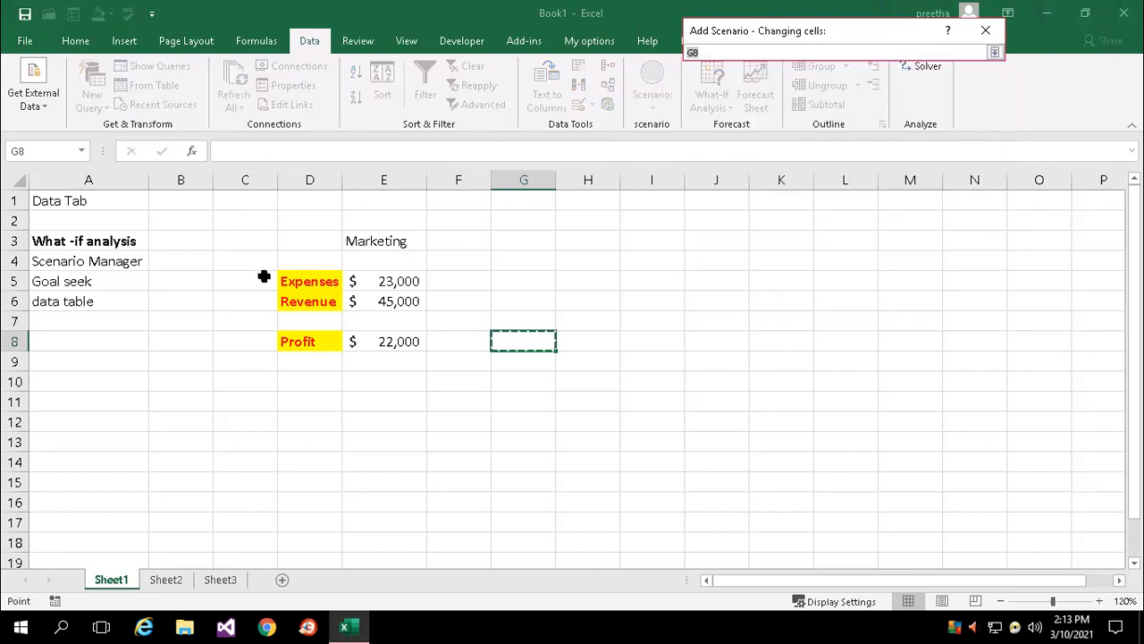
pyautogui.click(387, 278)
pyautogui.moveTo(386, 278); pyautogui.dragTo(384, 297)
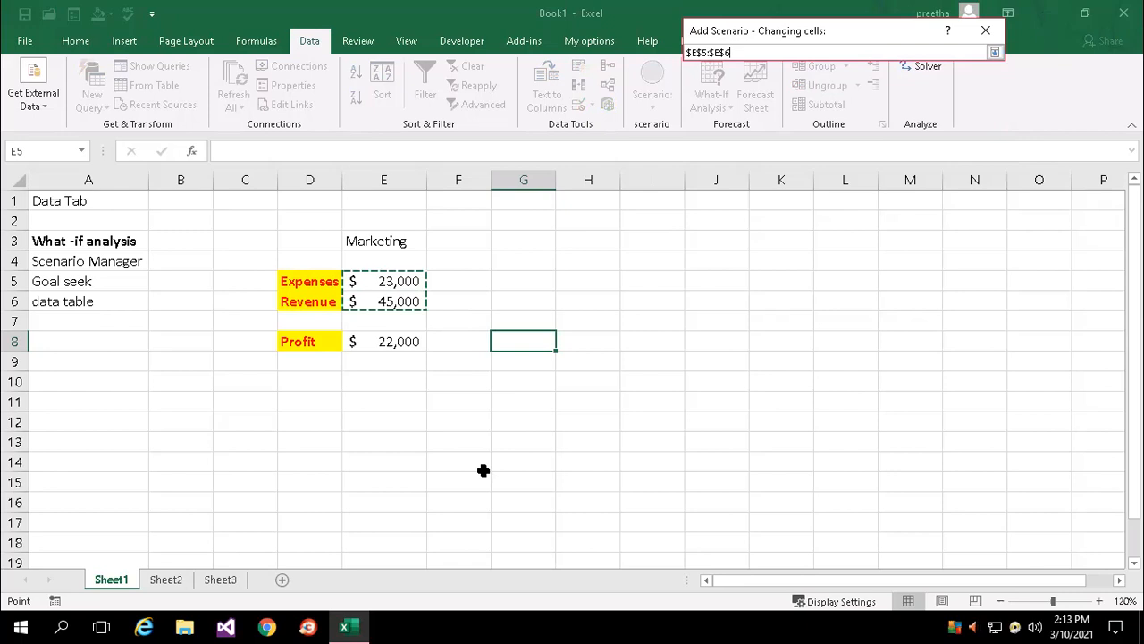
pyautogui.click(997, 54)
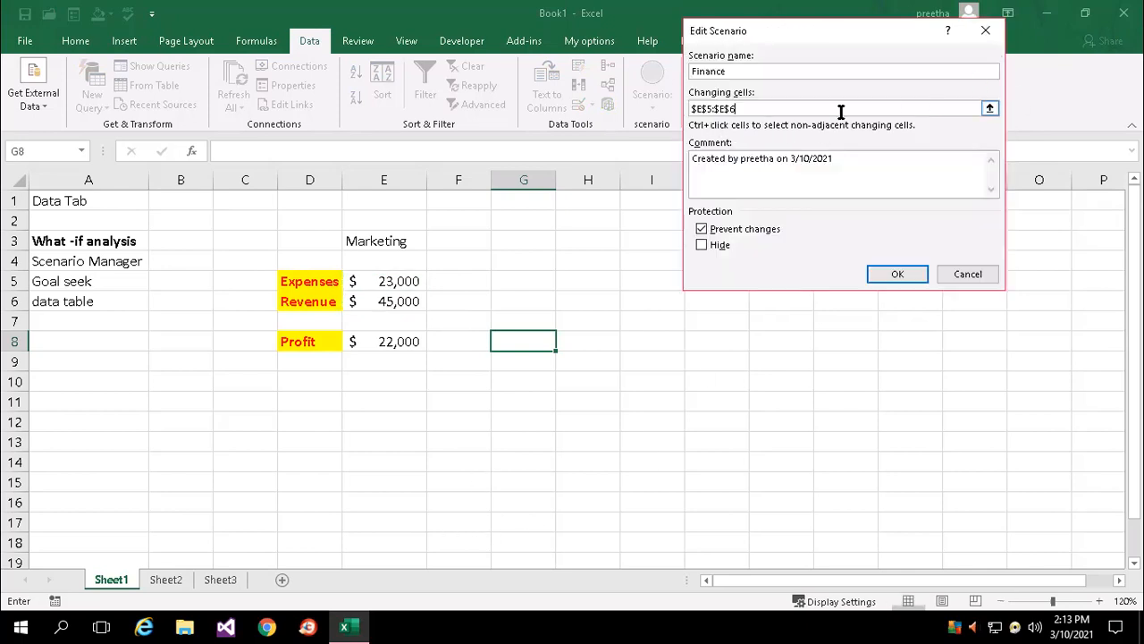
pyautogui.click(897, 275)
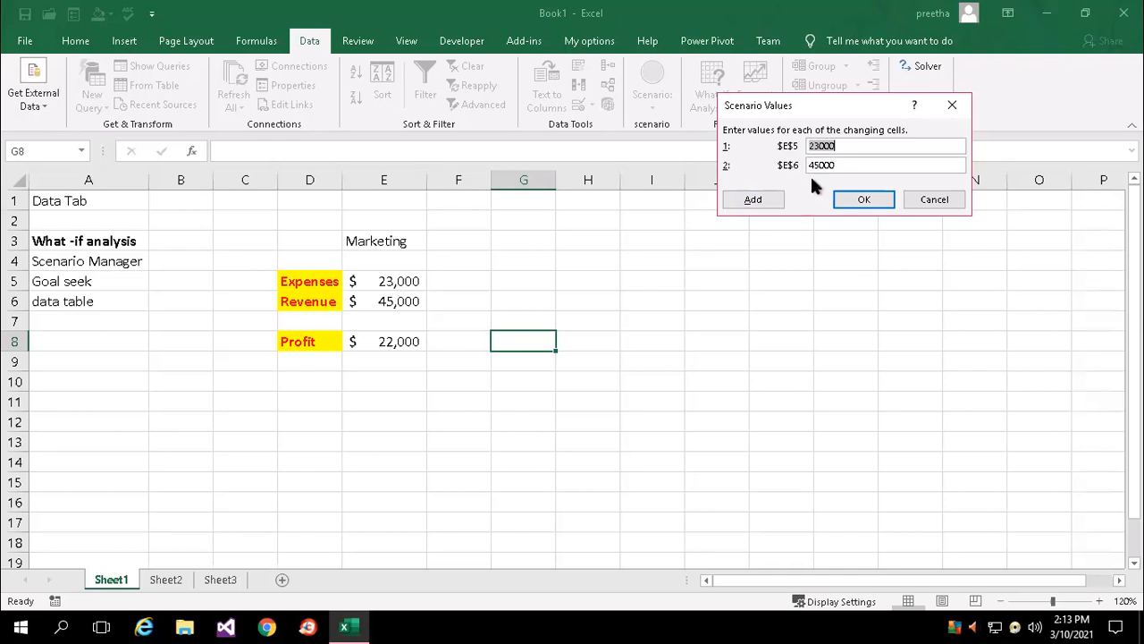
# Step: Set the Finance scenario values to 30000 for E5 and 60000 for E6, and continue with adding another scenario
pyautogui.click(856, 148)
pyautogui.click(819, 146)
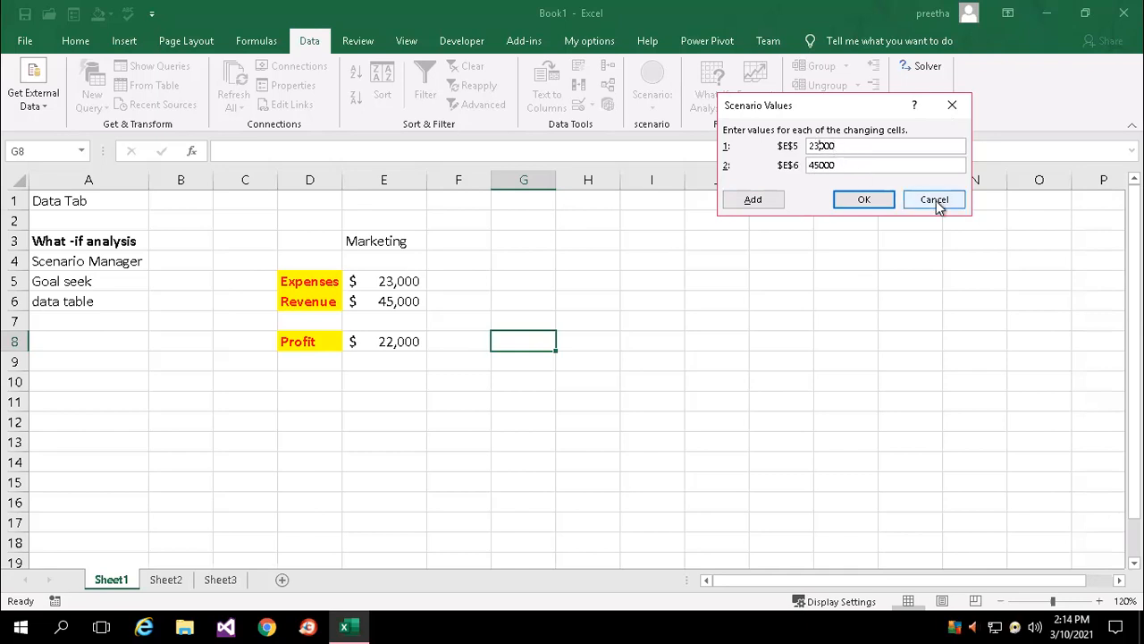
pyautogui.press('BackSpace')
pyautogui.press('BackSpace')
pyautogui.write('30')
pyautogui.press('Tab')
pyautogui.write('60000')
pyautogui.click(753, 202)
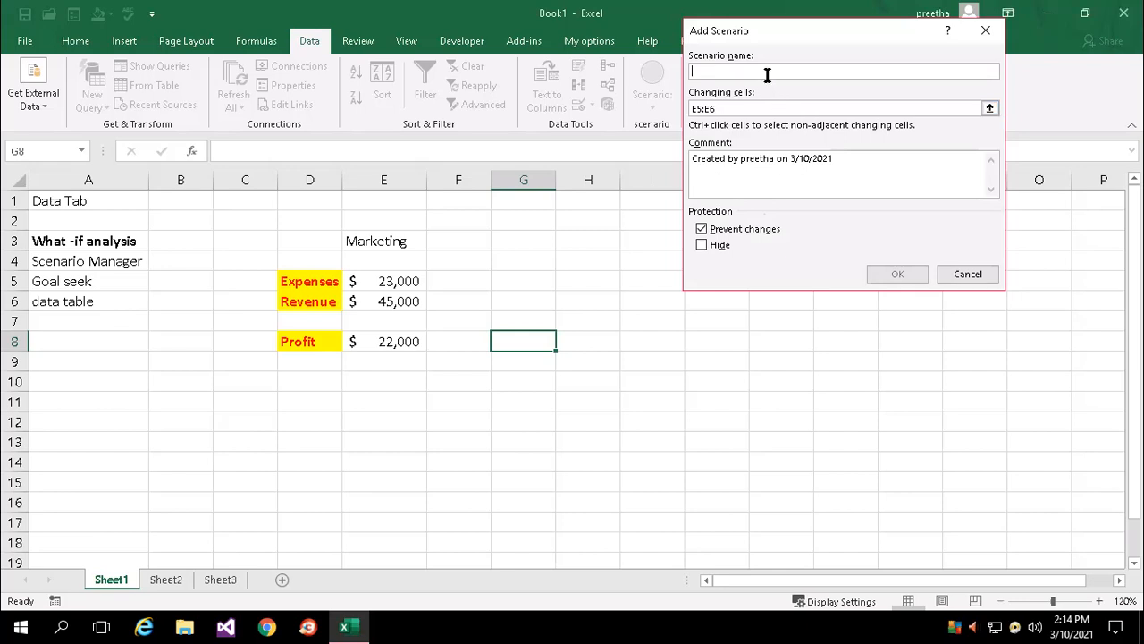
# Step: Name the second scenario "Sales" and accept it with E5:E6 as its changing cells
pyautogui.write('sales')
pyautogui.click(690, 72)
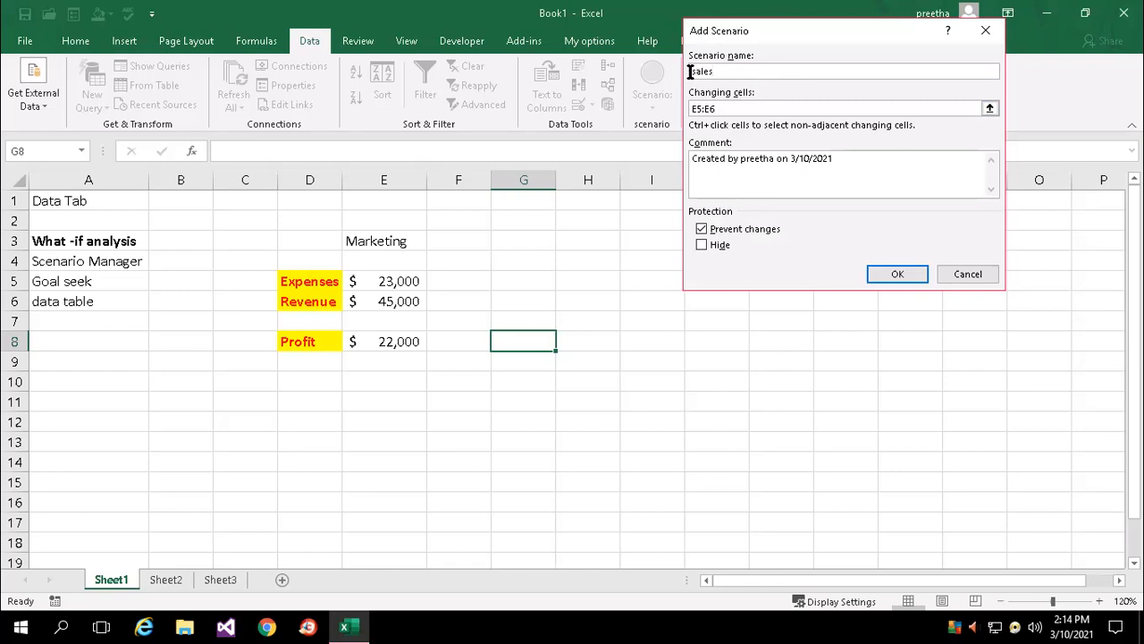
pyautogui.press('Delete')
pyautogui.write('S')
pyautogui.click(882, 270)
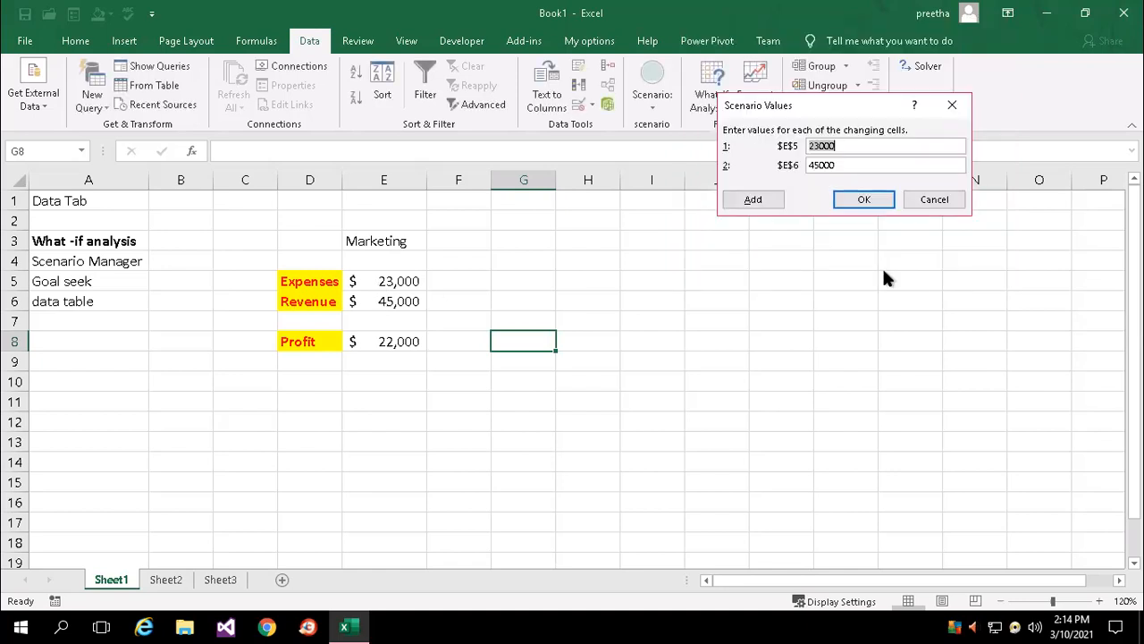
# Step: Set the Sales scenario values to 20000 for E5 and 42000 for E6, and return to the scenario list
pyautogui.click(813, 146)
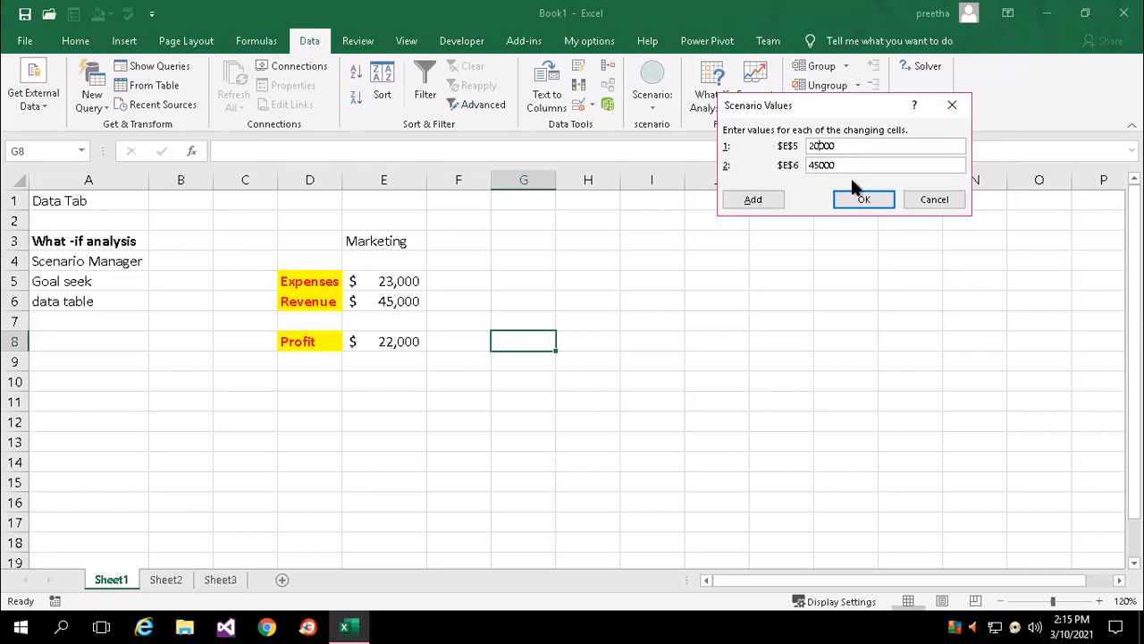
pyautogui.press('Tab')
pyautogui.press('Left')
pyautogui.click(858, 198)
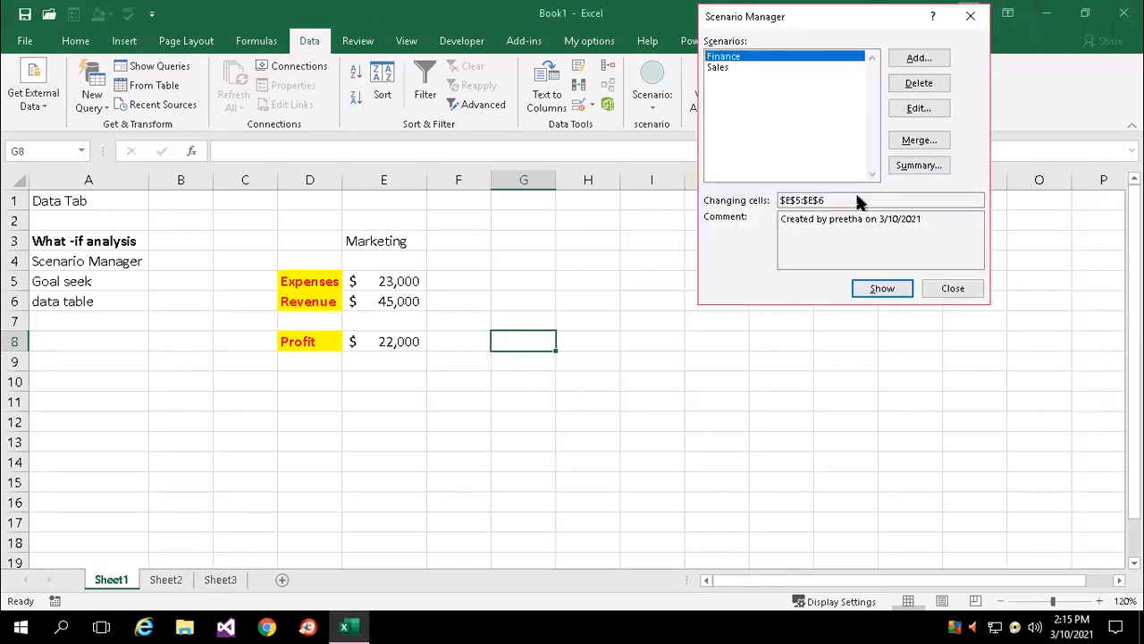
# Step: Generate a Scenario summary report with E8 as the result cell
pyautogui.click(720, 68)
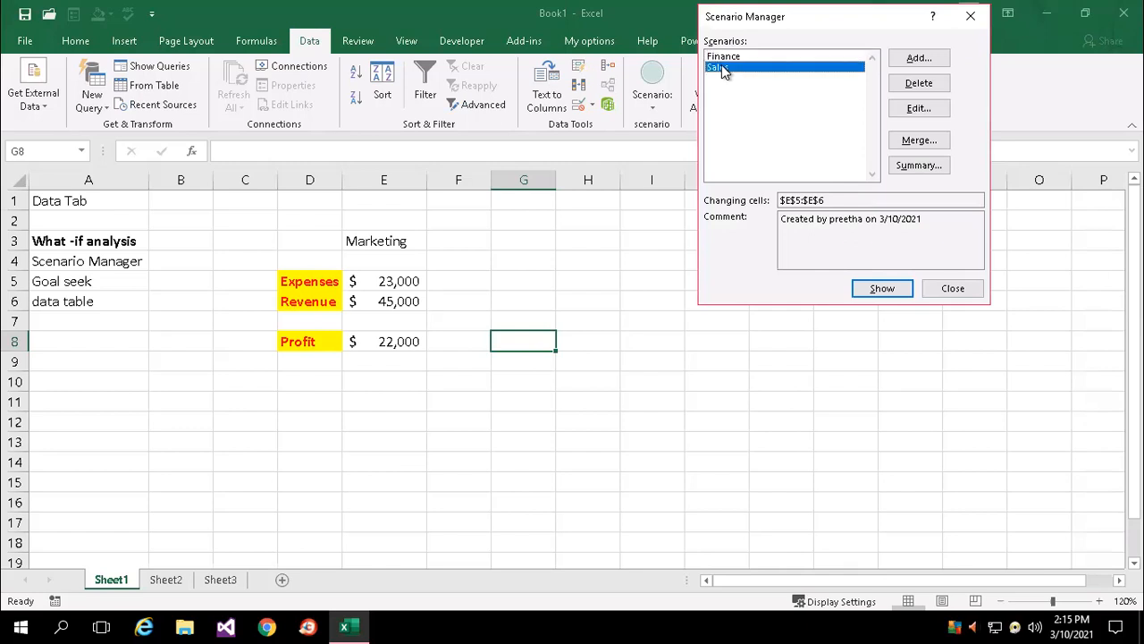
pyautogui.click(726, 58)
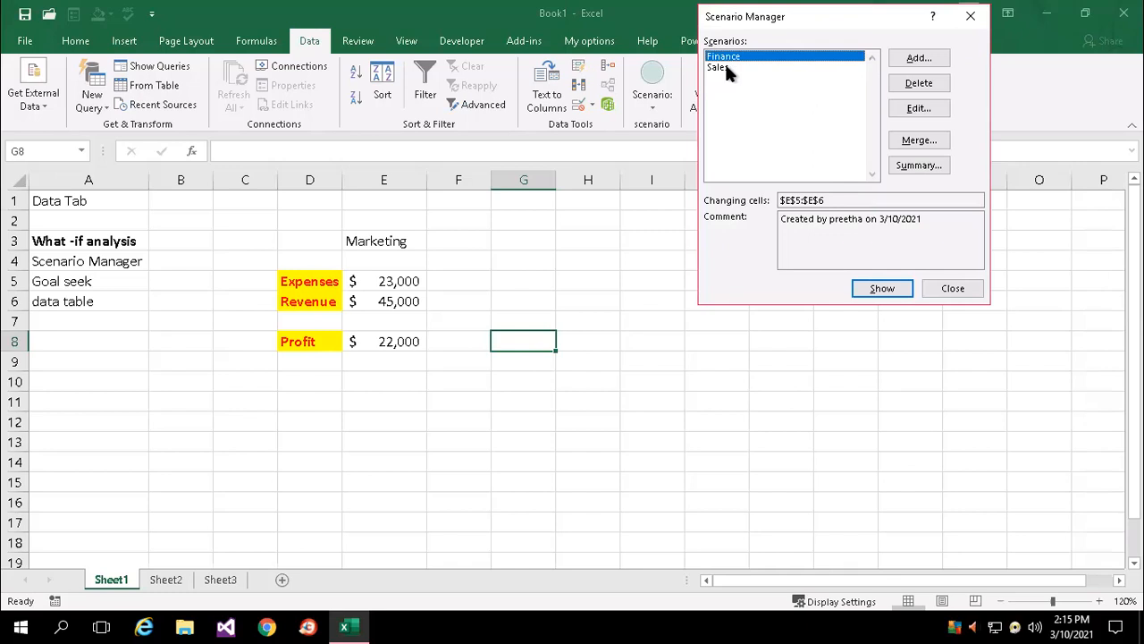
pyautogui.click(928, 166)
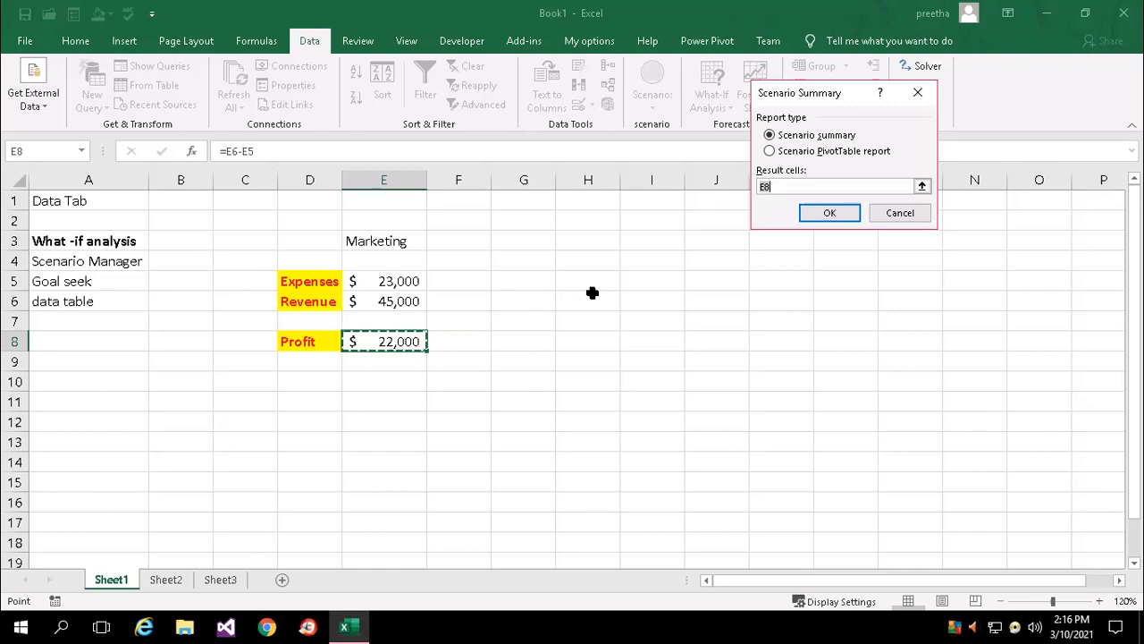
pyautogui.click(831, 212)
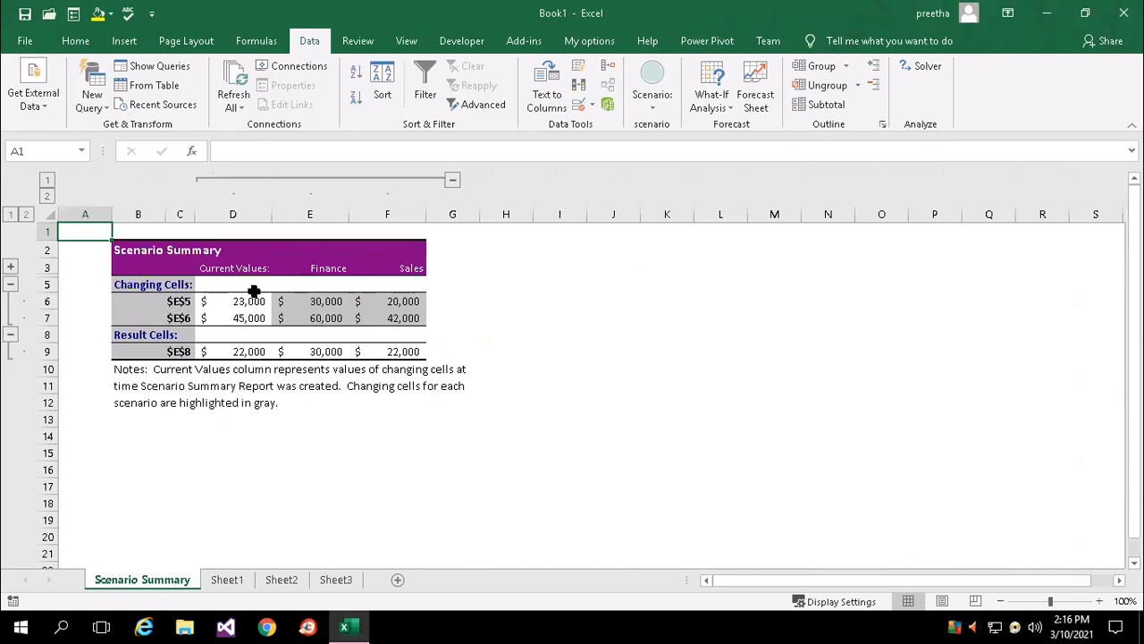
# Step: Compare the current, Finance and Sales profit results on the Scenario Summary sheet with the original model on Sheet1
pyautogui.click(227, 579)
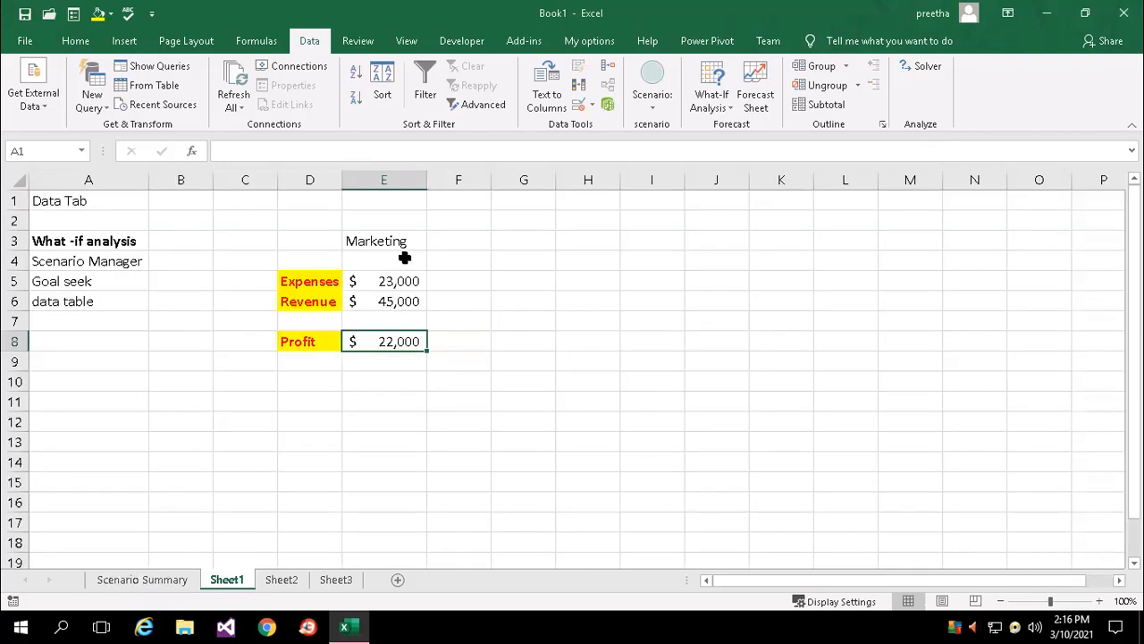
pyautogui.click(138, 580)
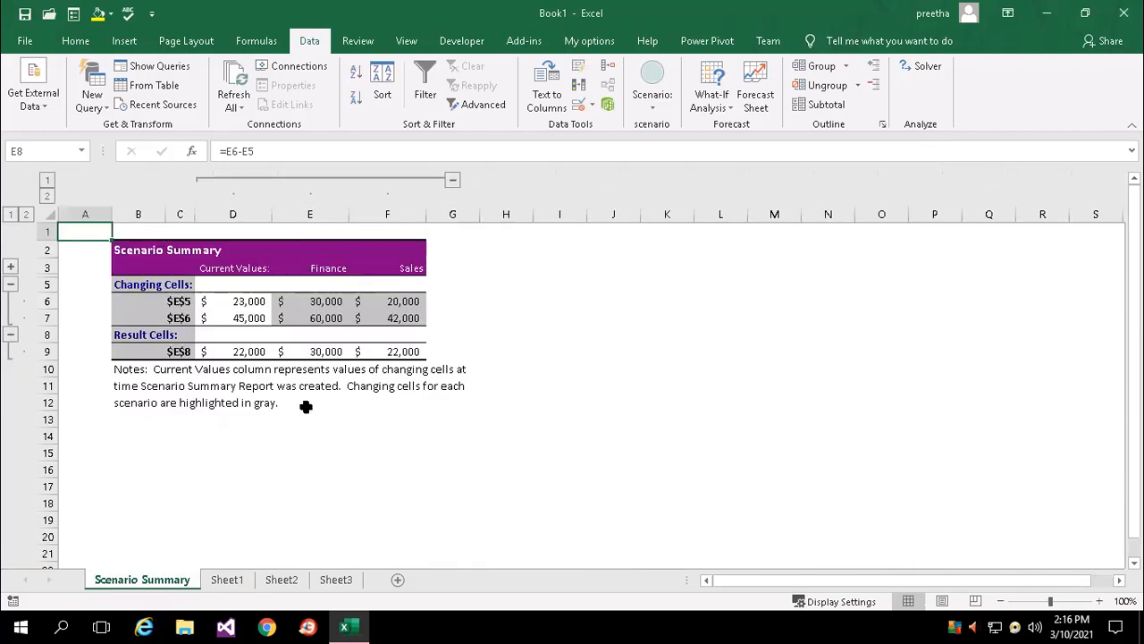
pyautogui.click(252, 352)
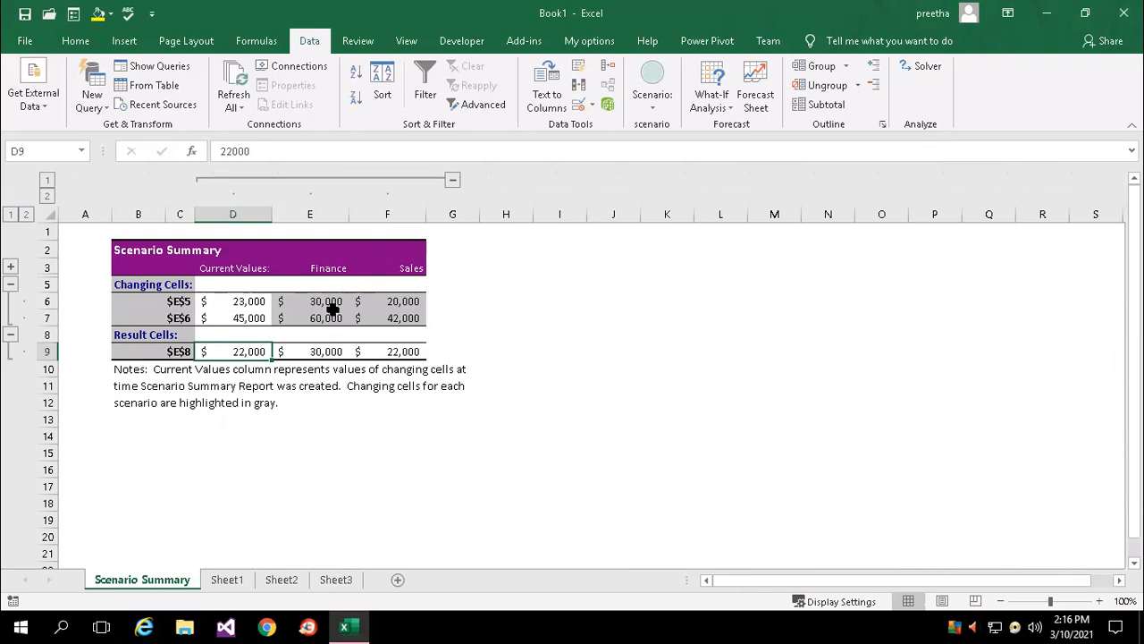
pyautogui.click(324, 352)
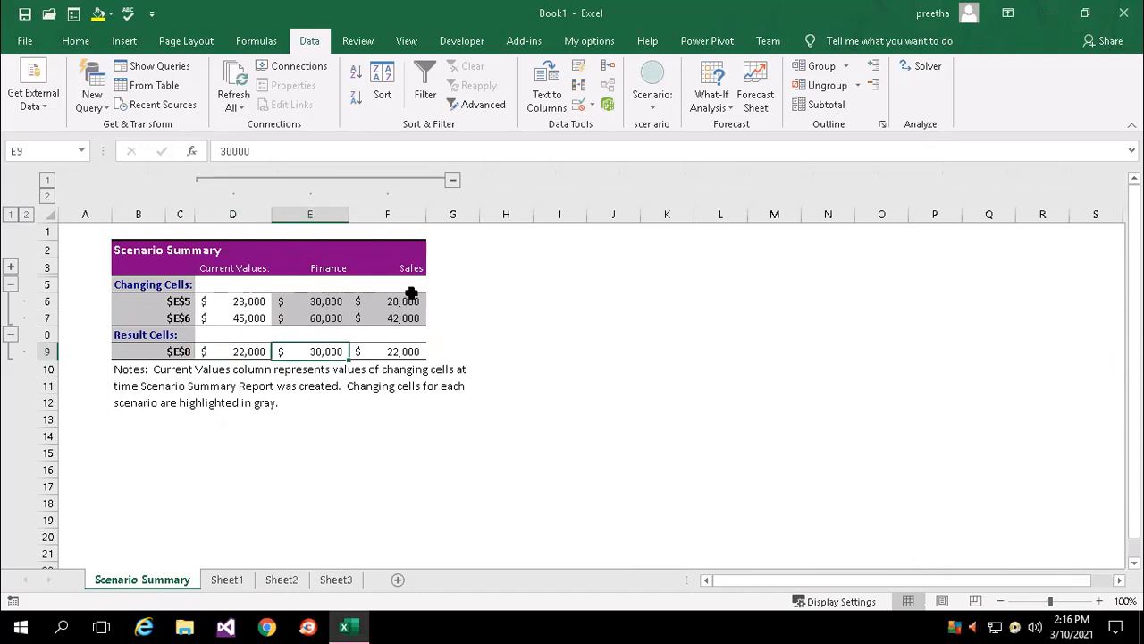
pyautogui.click(398, 352)
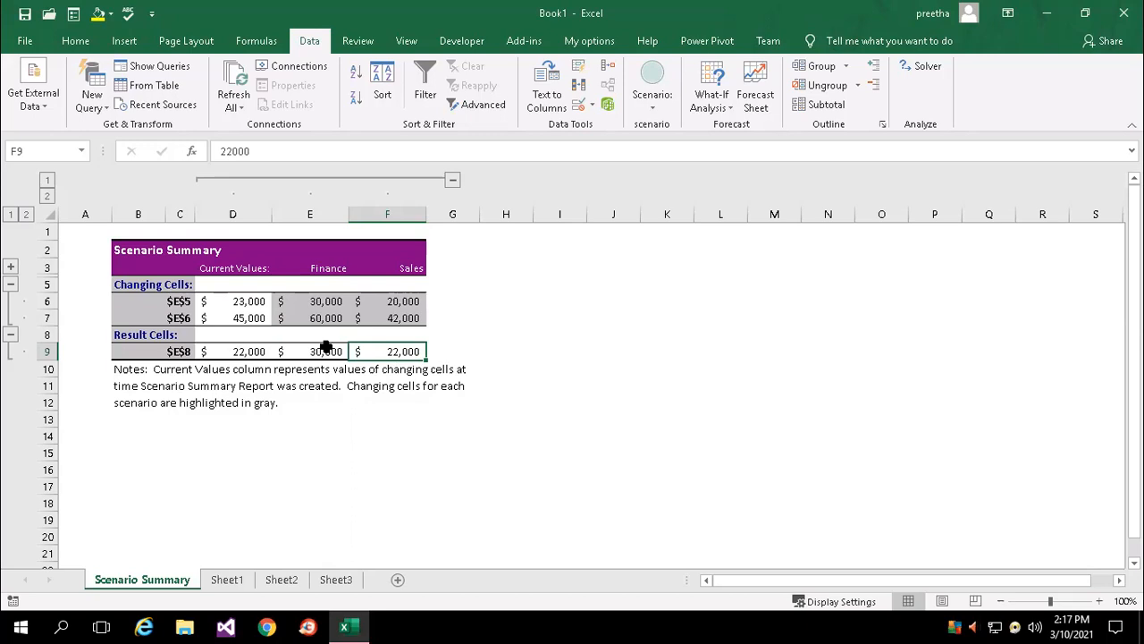
pyautogui.click(227, 580)
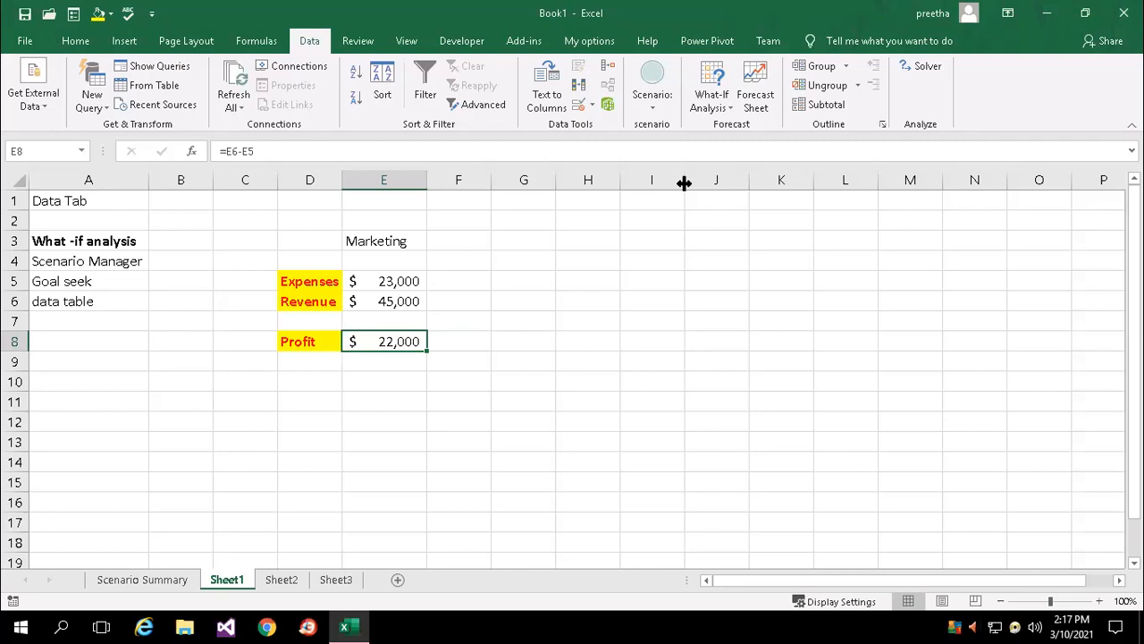
# Step: Show the Finance scenario, the Sales scenario and again the Finance scenario in the Sheet1 model using Scenario Manager
pyautogui.click(709, 103)
pyautogui.click(737, 127)
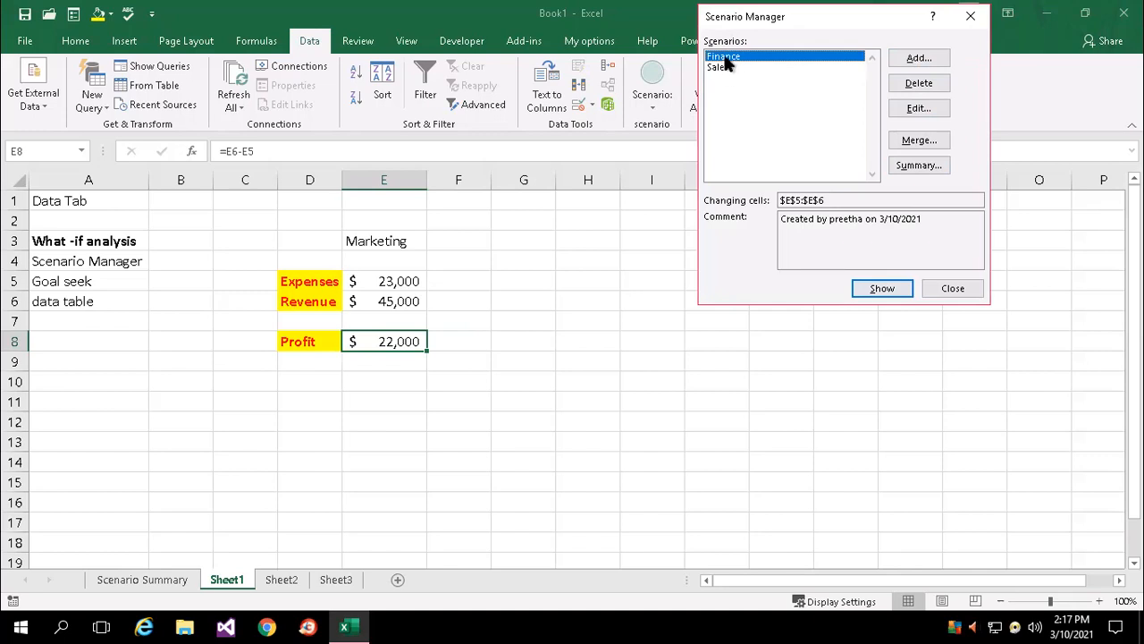
pyautogui.click(877, 289)
pyautogui.click(721, 69)
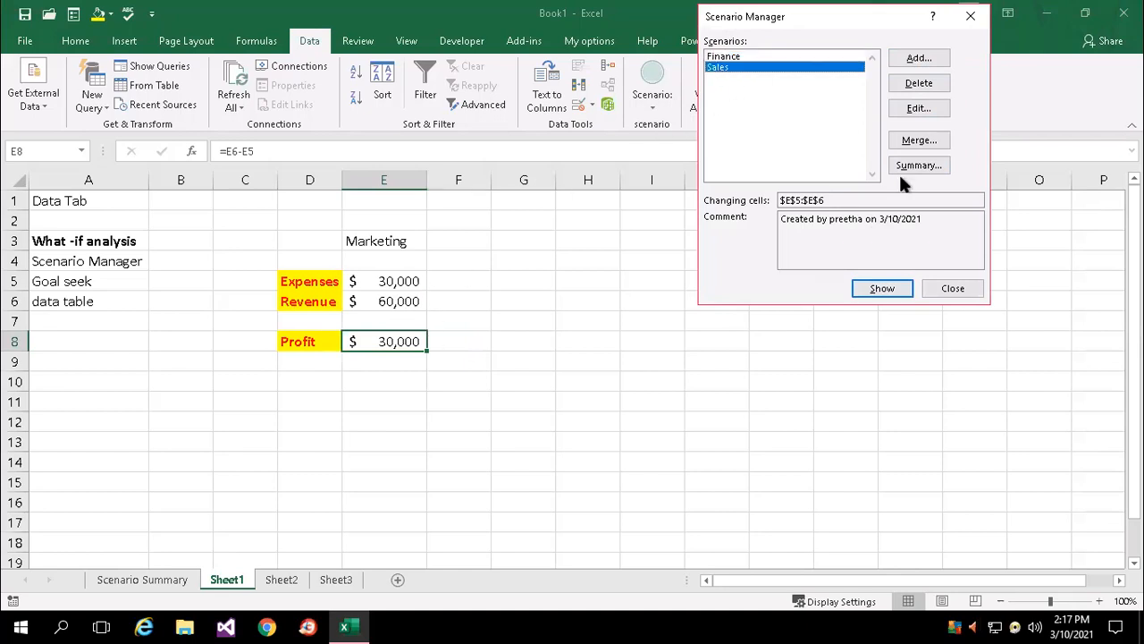
pyautogui.click(882, 289)
pyautogui.click(749, 57)
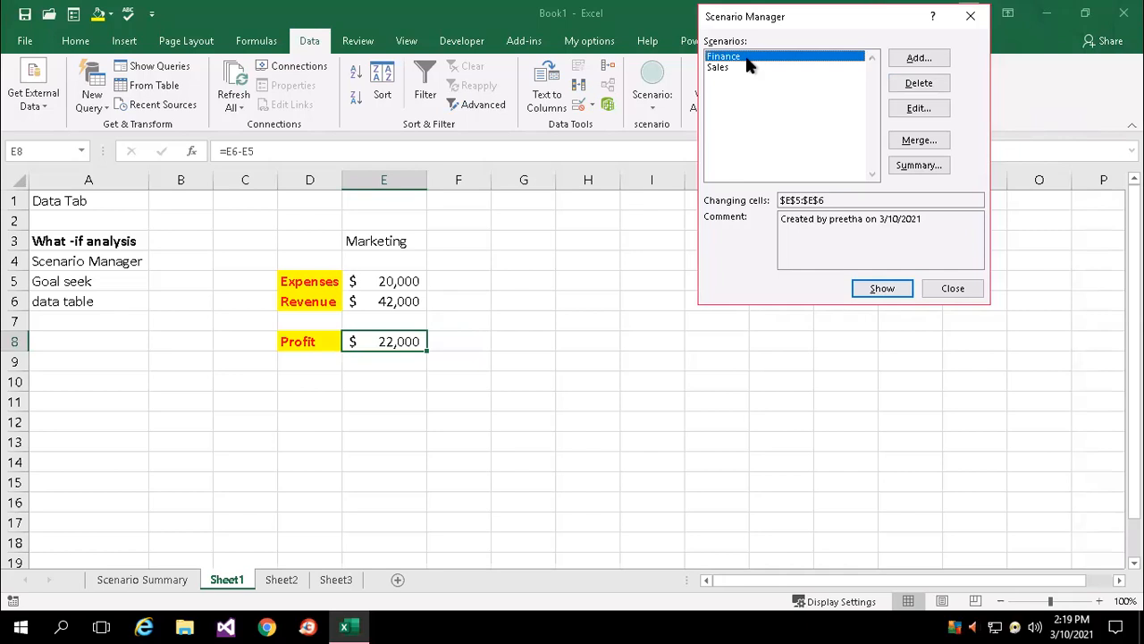
pyautogui.click(882, 291)
pyautogui.click(953, 288)
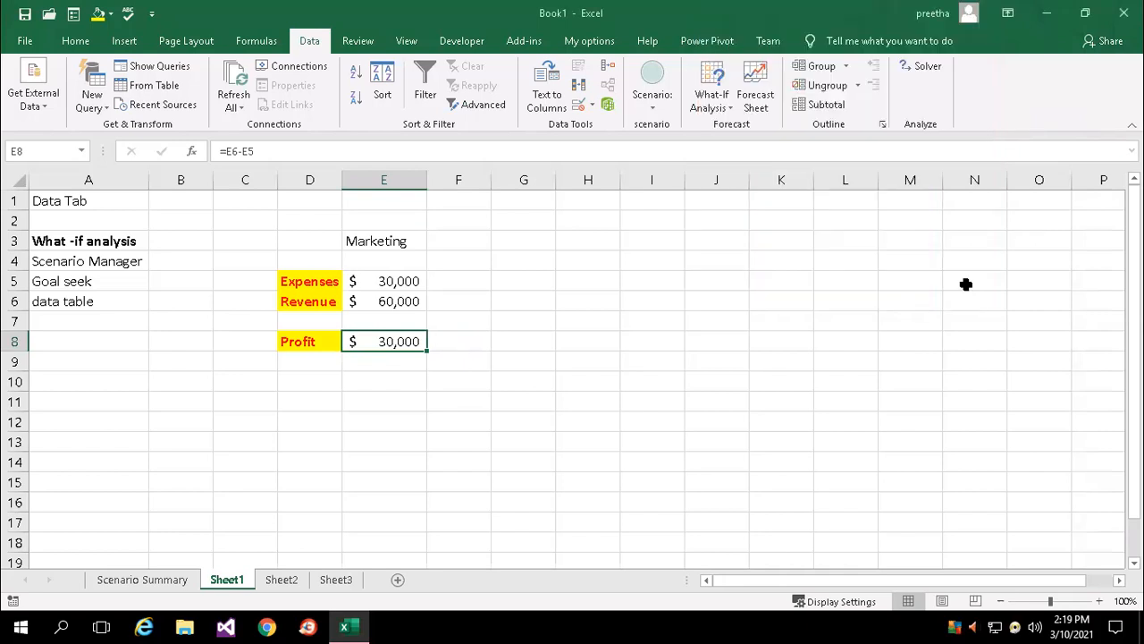
# Step: Compare the current values of the changing cells on the Scenario Summary sheet with E5:E6 on Sheet1
pyautogui.click(130, 577)
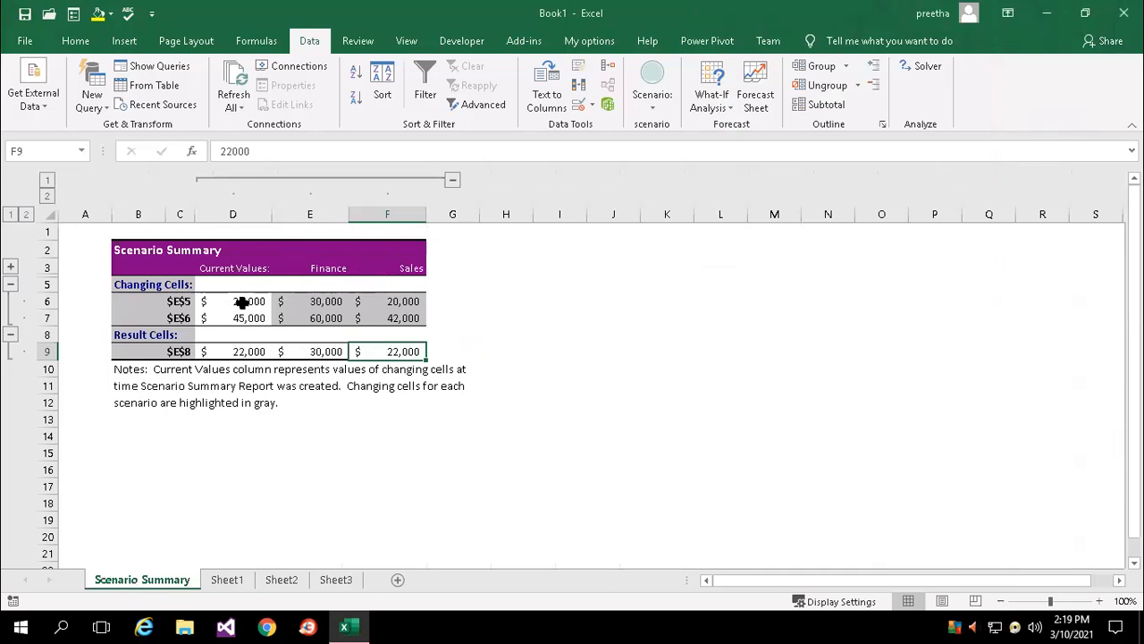
pyautogui.click(243, 304)
pyautogui.press('Down')
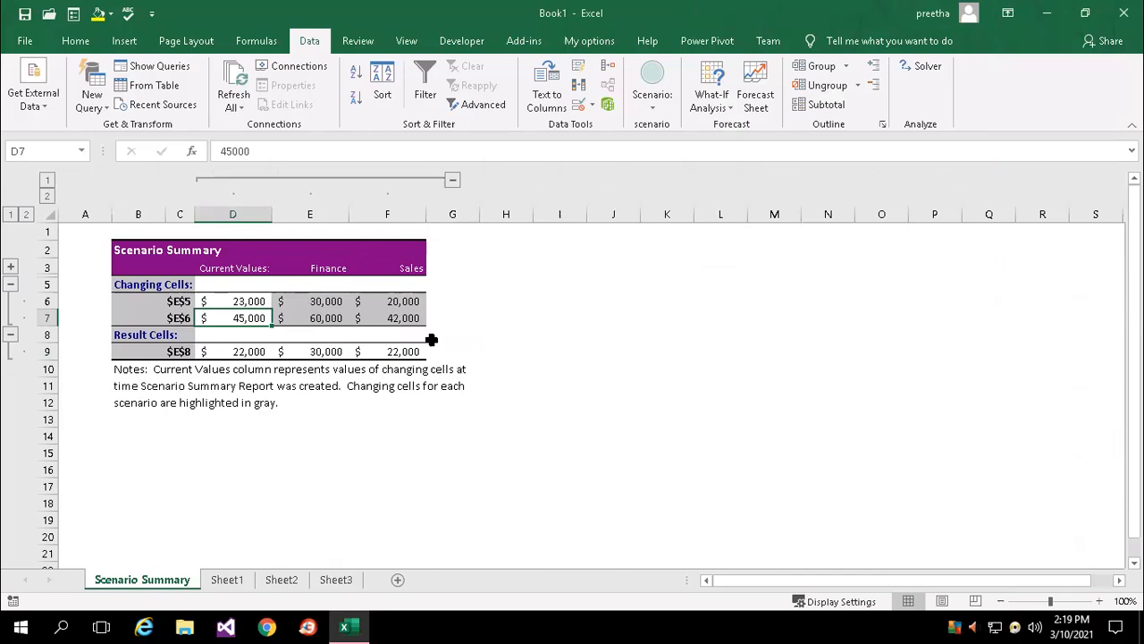
pyautogui.click(225, 582)
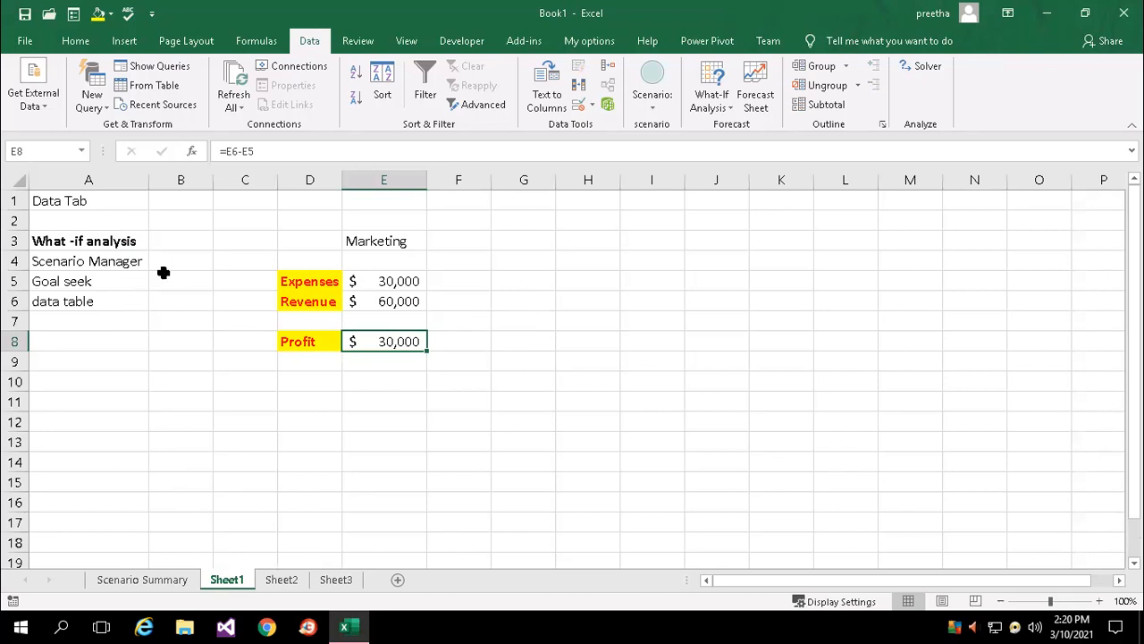
pyautogui.moveTo(390, 284); pyautogui.dragTo(391, 308)
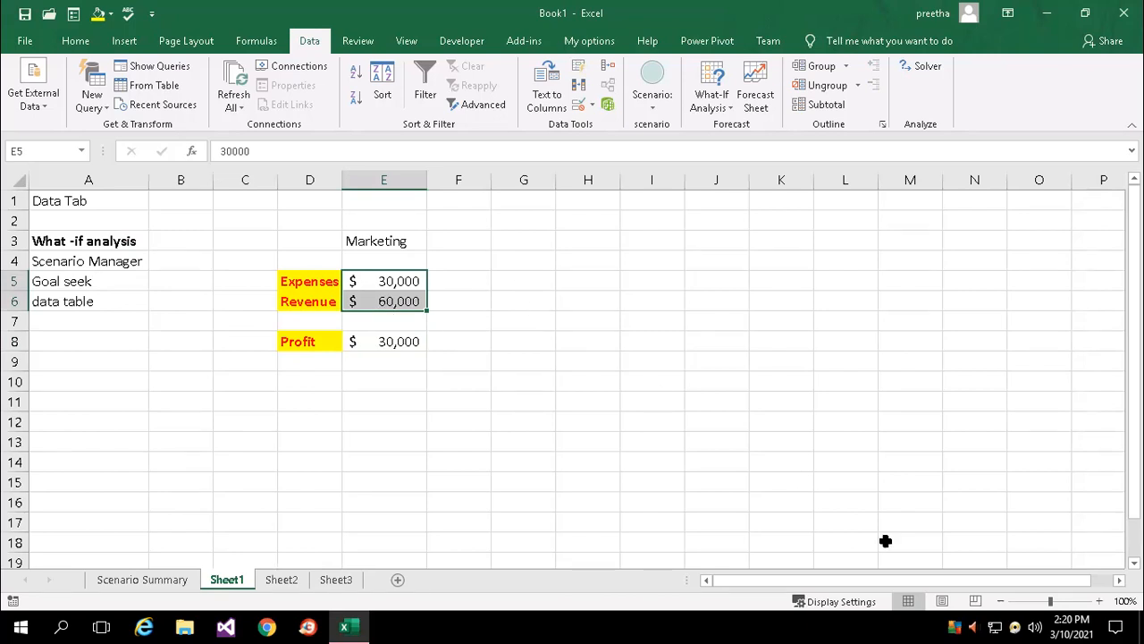
pyautogui.press('Right')
pyautogui.press('Right')
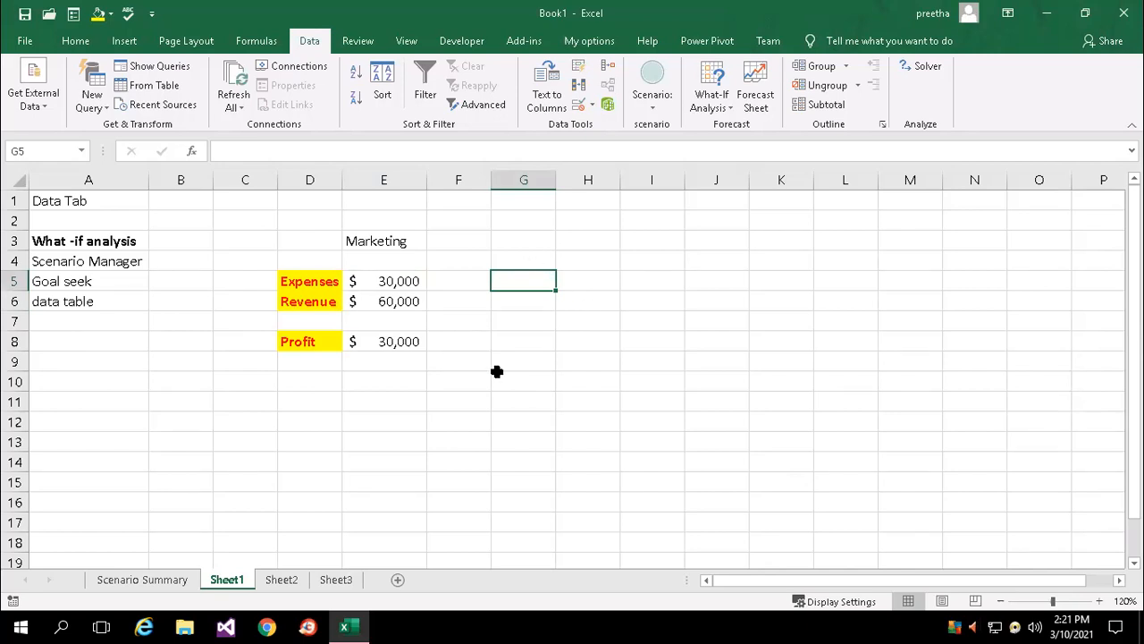
pyautogui.press('Down')
pyautogui.press('Down')
pyautogui.press('Down')
pyautogui.press('Down')
pyautogui.press('Down')
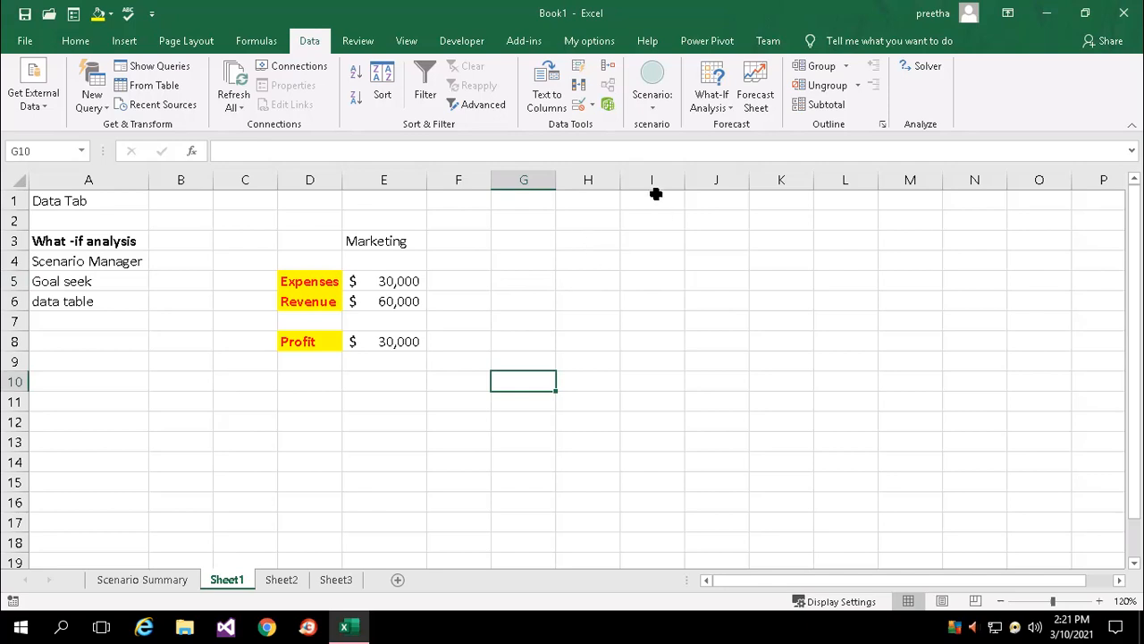
# Step: Paste the Book1 workbook onto the desktop and open it in Excel
pyautogui.moveTo(703, 11)
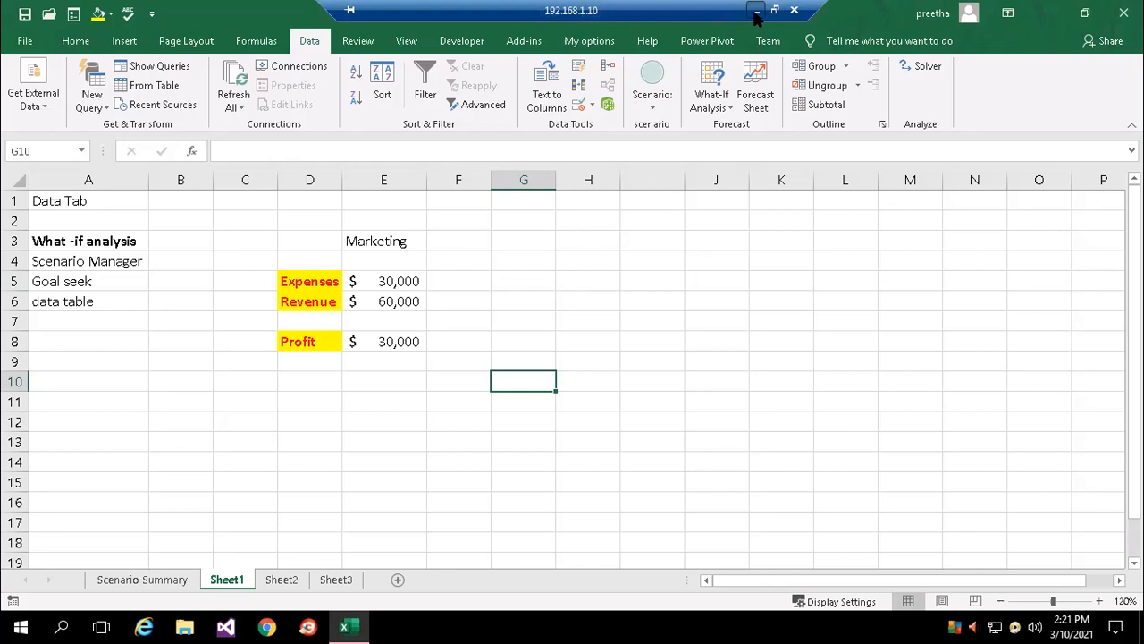
pyautogui.click(1052, 16)
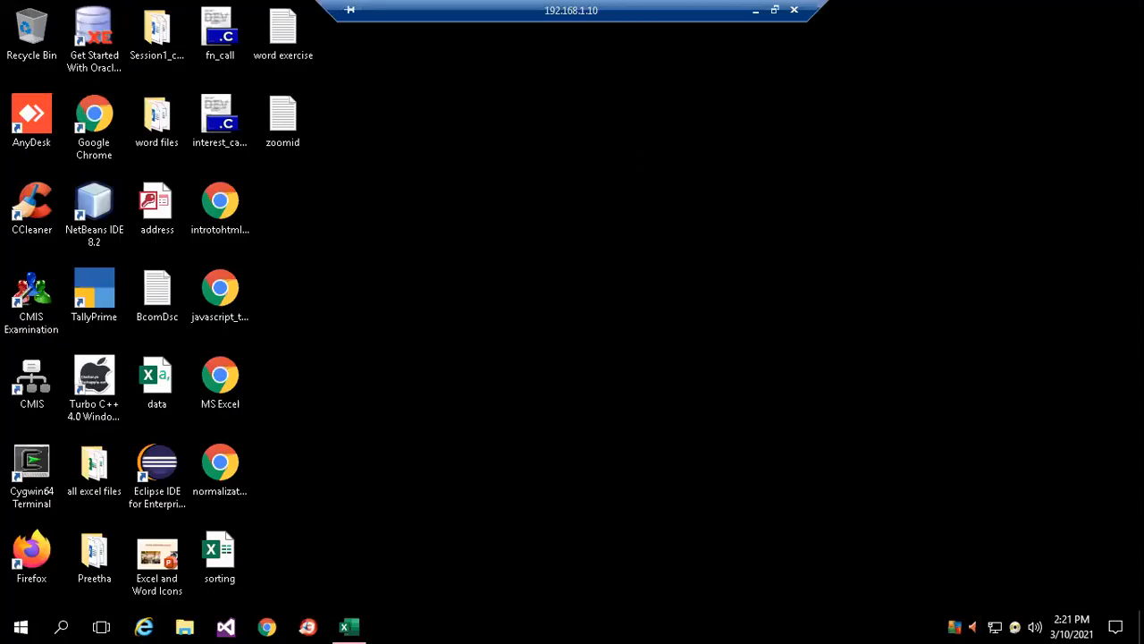
pyautogui.rightClick(666, 192)
pyautogui.click(672, 227)
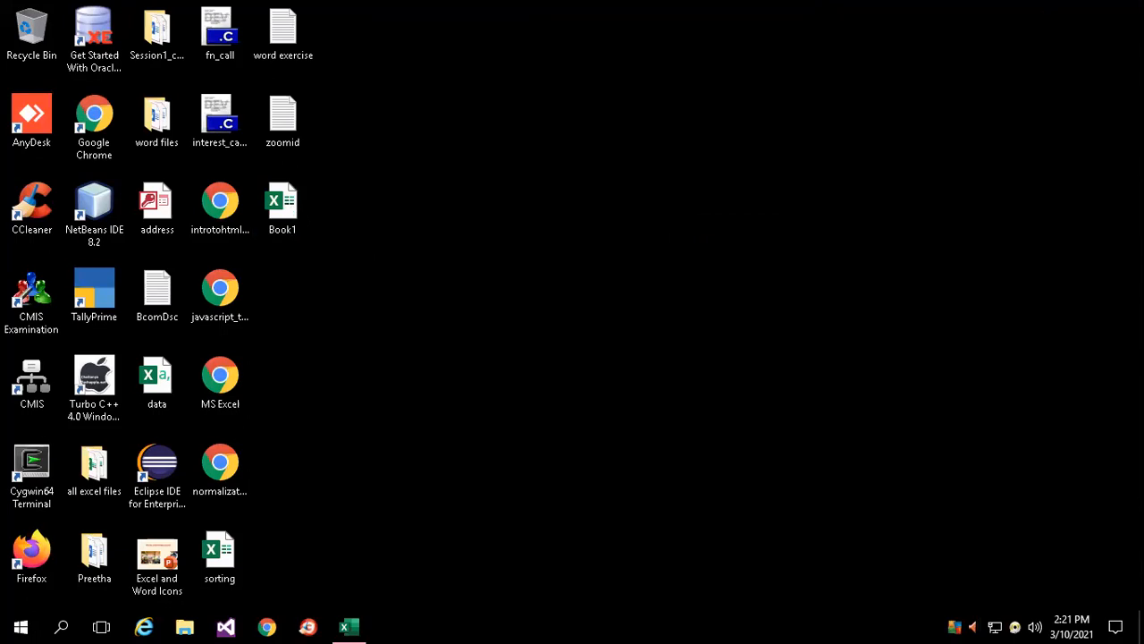
pyautogui.doubleClick(285, 206)
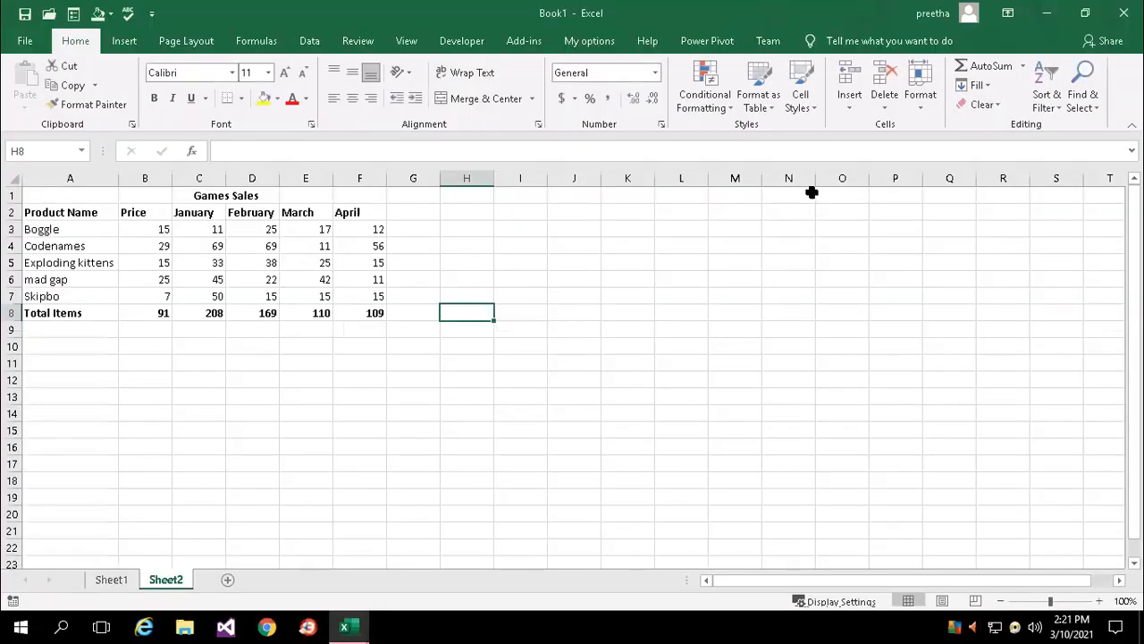
pyautogui.click(1099, 601)
pyautogui.click(1098, 601)
pyautogui.click(1099, 600)
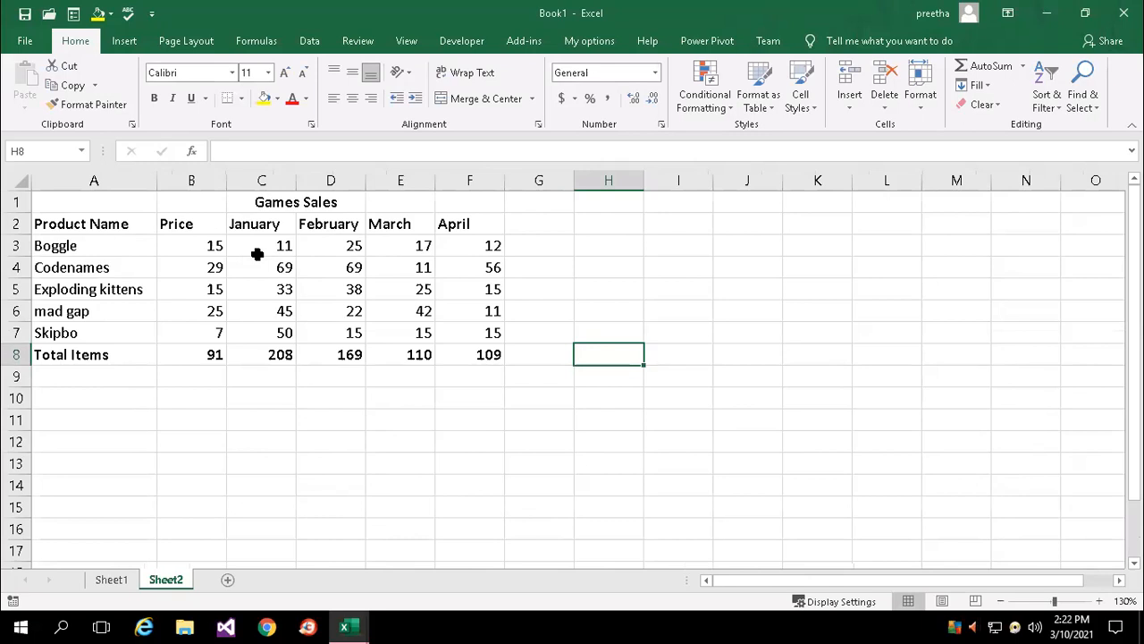
# Step: Examine the SUM formulas in the Total Items row for the price and the monthly columns of the Games Sales table
pyautogui.click(483, 350)
pyautogui.hotkey('ctrl', 'b')
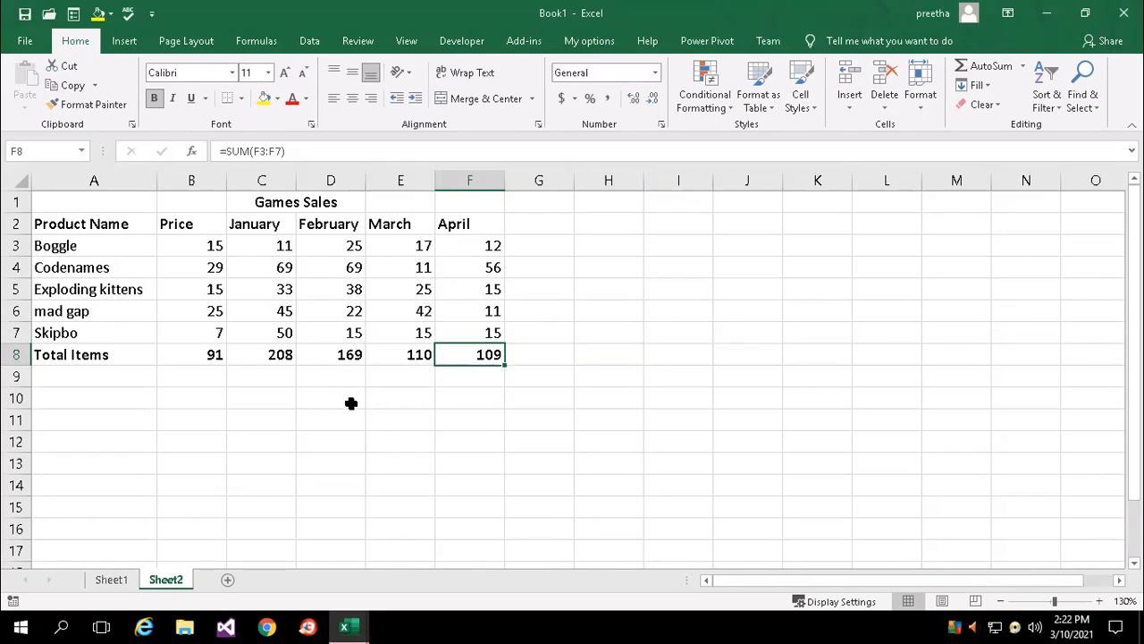
pyautogui.click(207, 354)
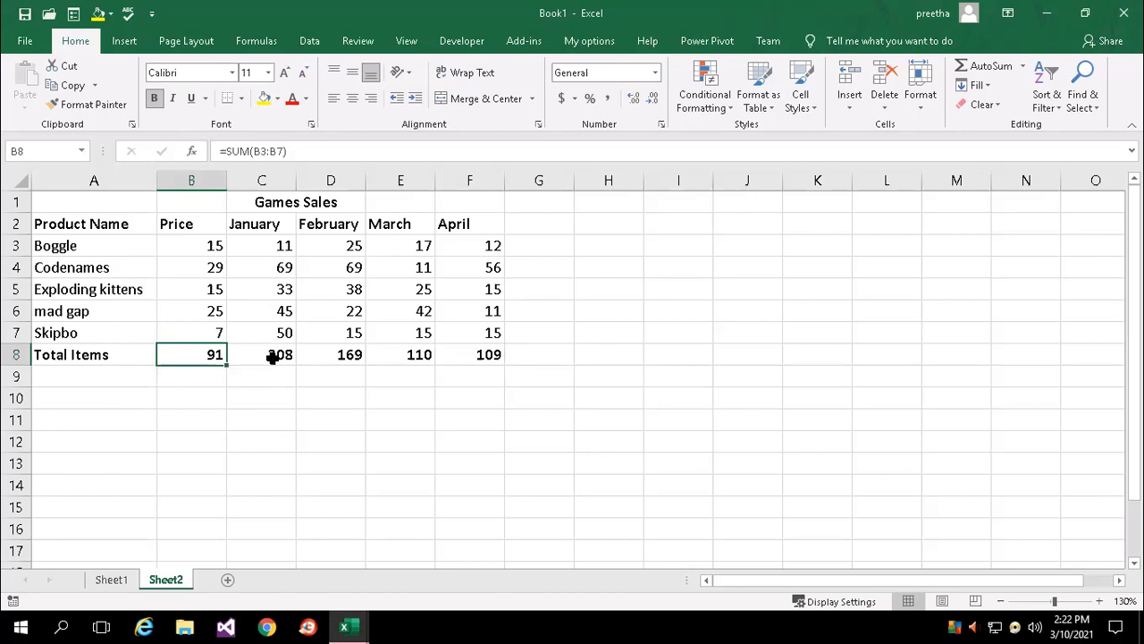
pyautogui.click(280, 354)
pyautogui.click(208, 356)
pyautogui.click(275, 405)
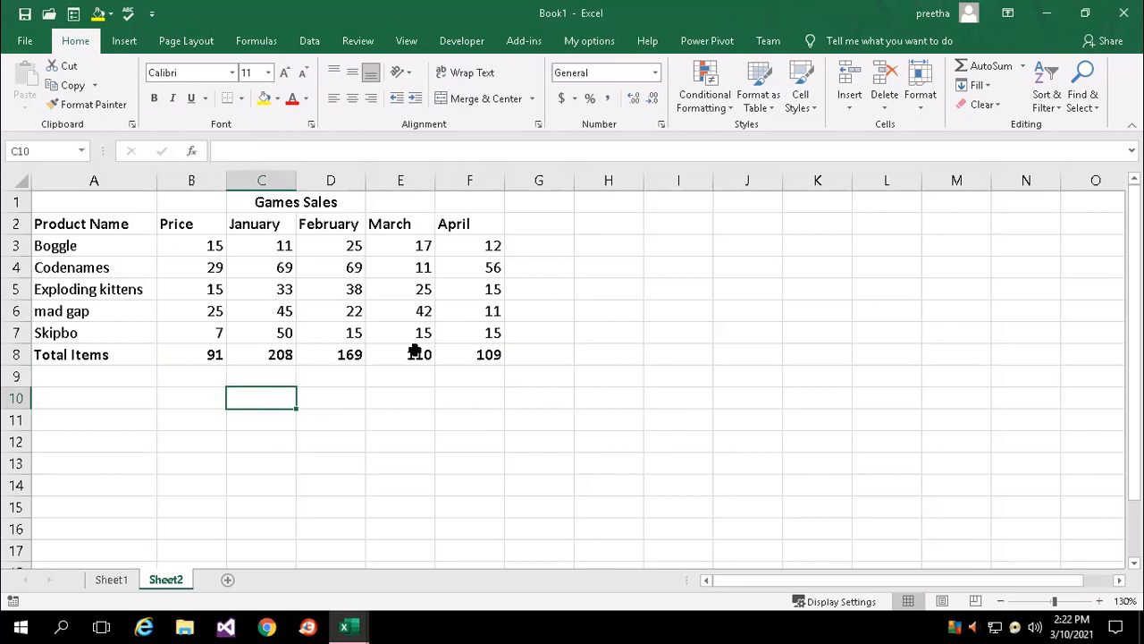
pyautogui.press('Up')
pyautogui.press('Up')
pyautogui.hotkey('shift', 'Right')
pyautogui.hotkey('shift', 'Right')
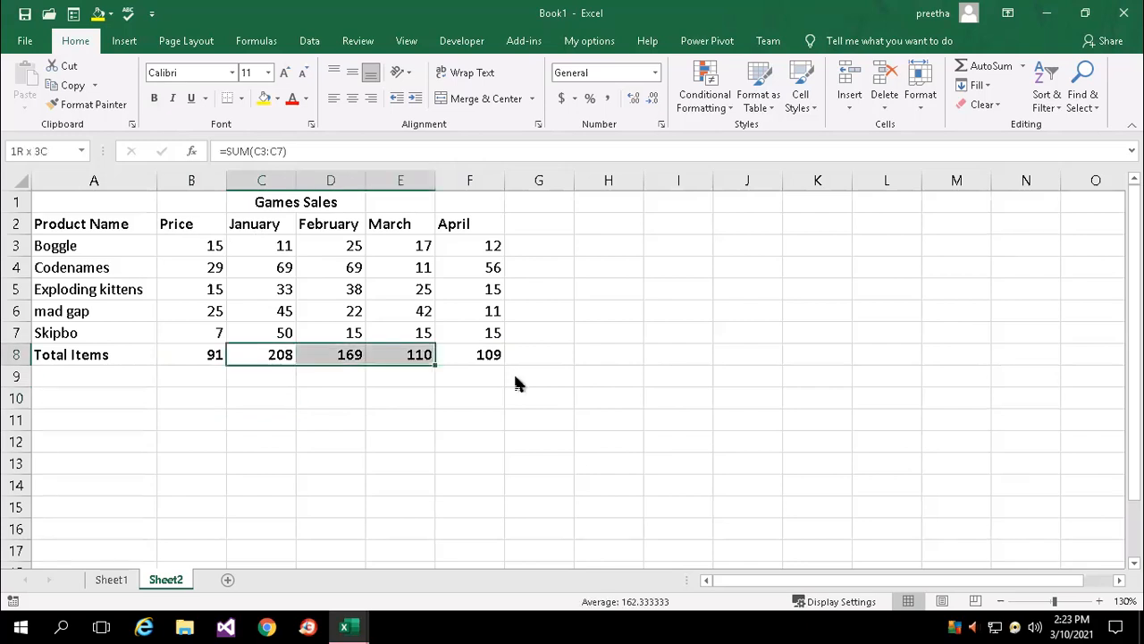
pyautogui.hotkey('shift', 'Right')
pyautogui.click(301, 400)
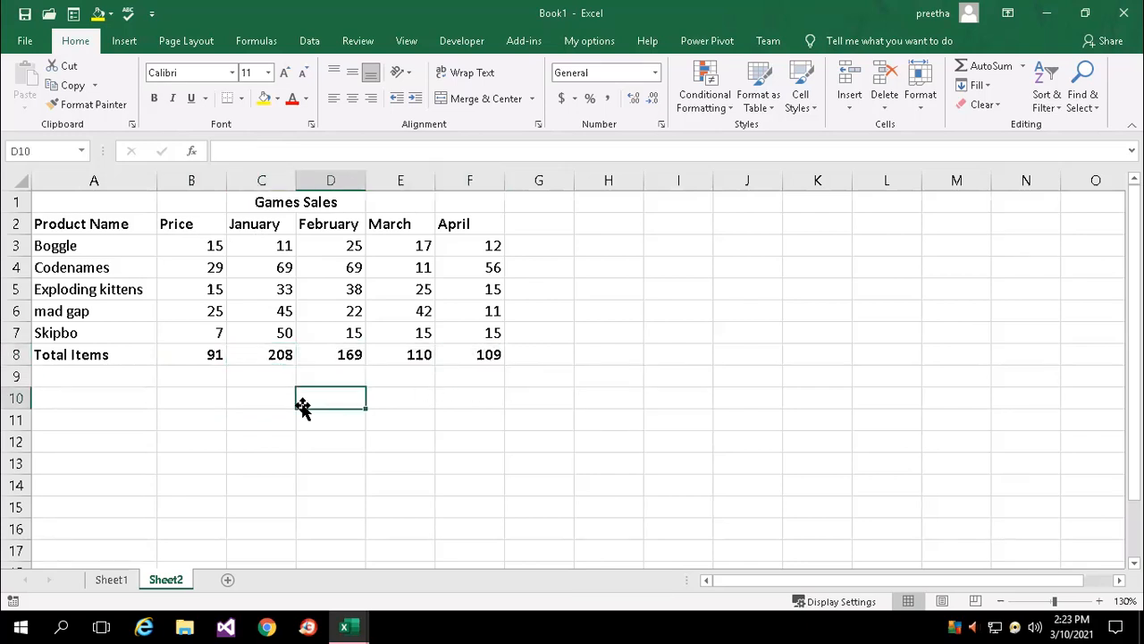
# Step: Add the column heading "total sales" in G2, beside the April column
pyautogui.doubleClick(547, 225)
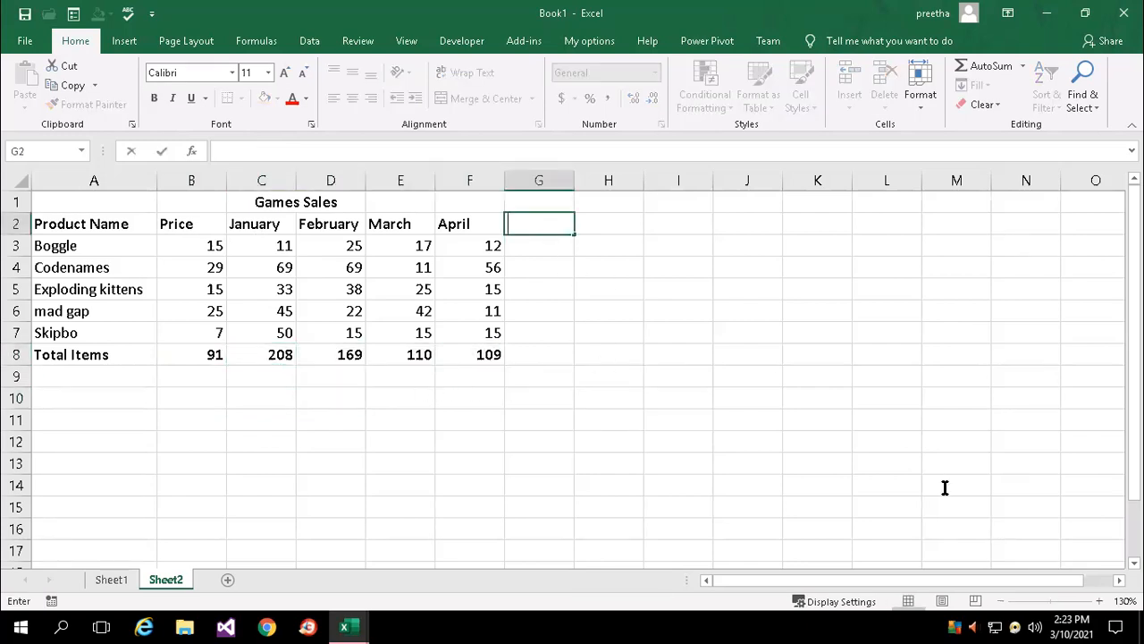
pyautogui.write('total')
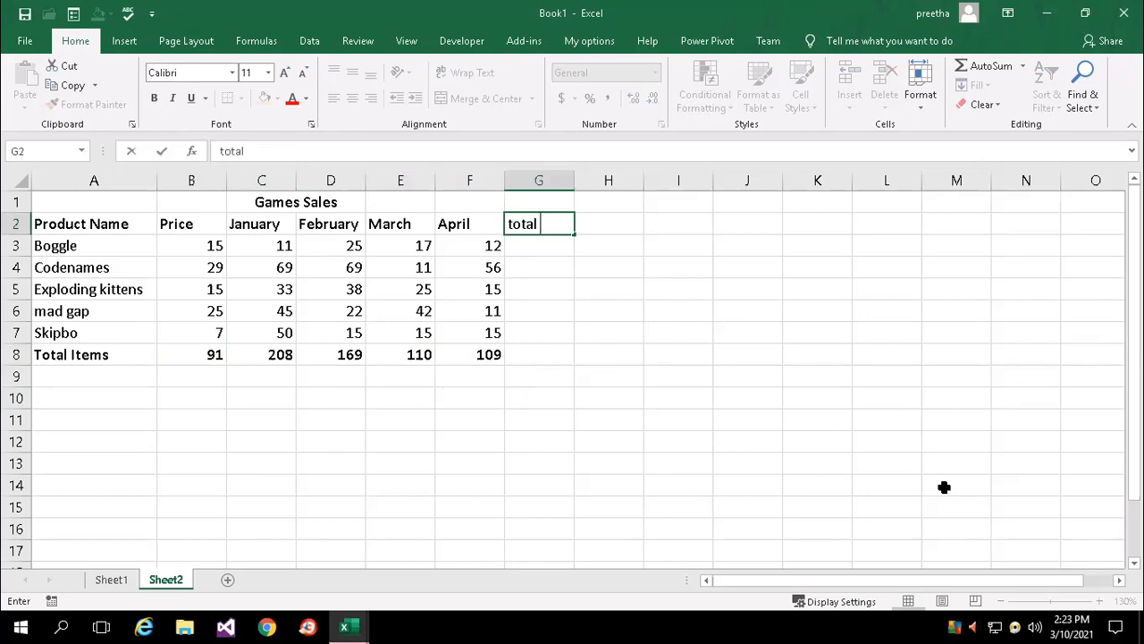
pyautogui.write(' sales')
pyautogui.press('Return')
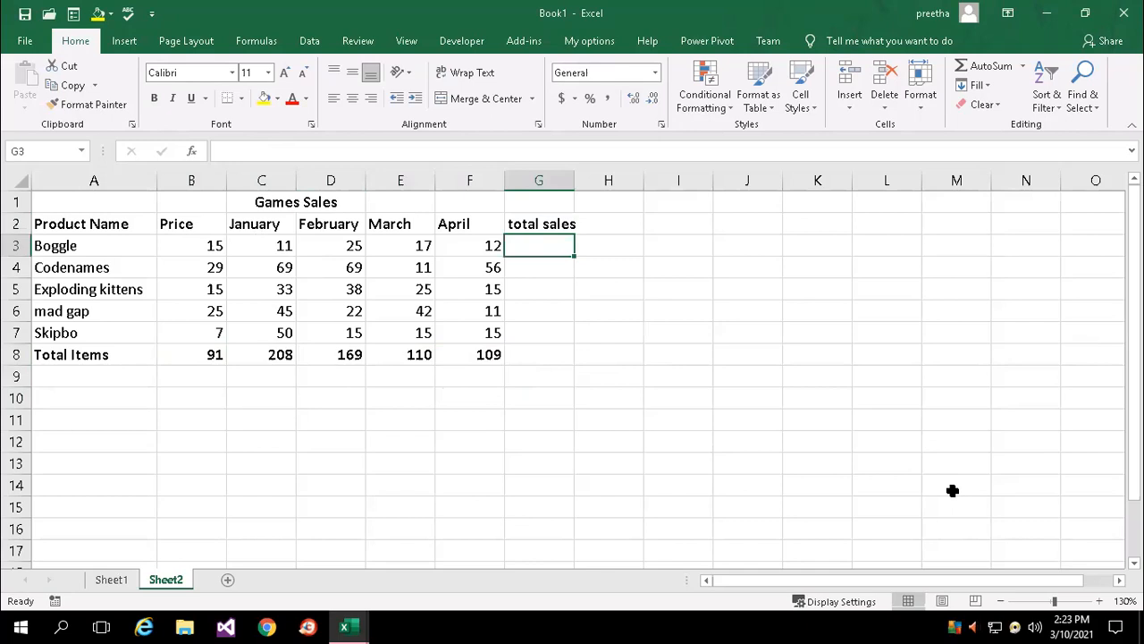
# Step: Sum B3:F3 in G3 and fill the formula down to G8
pyautogui.hotkey('alt', '=')
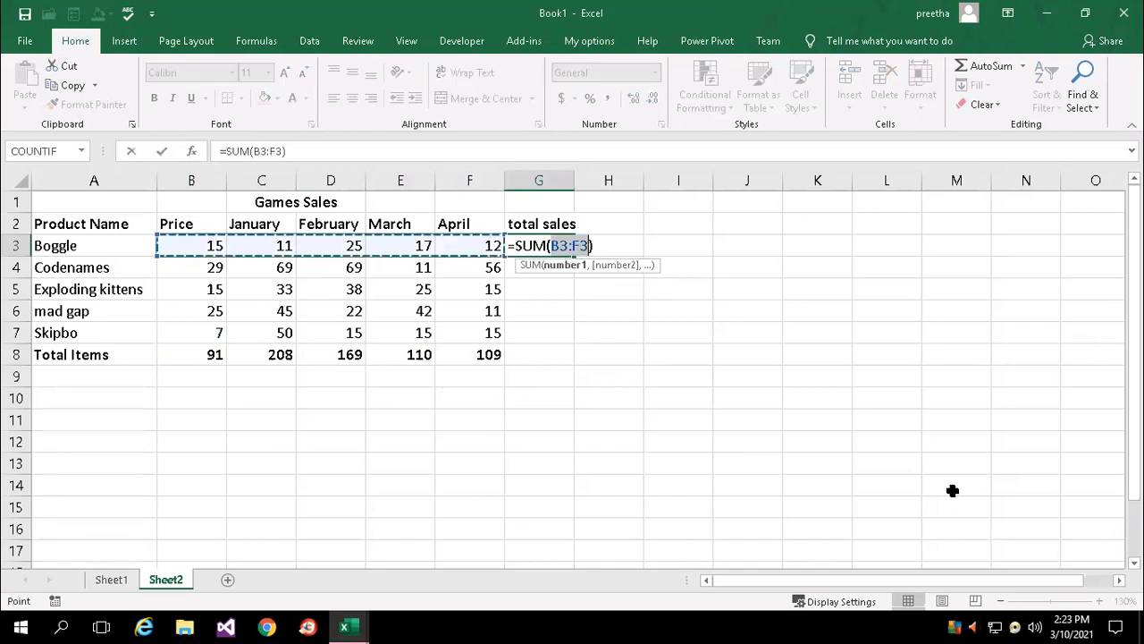
pyautogui.press('Return')
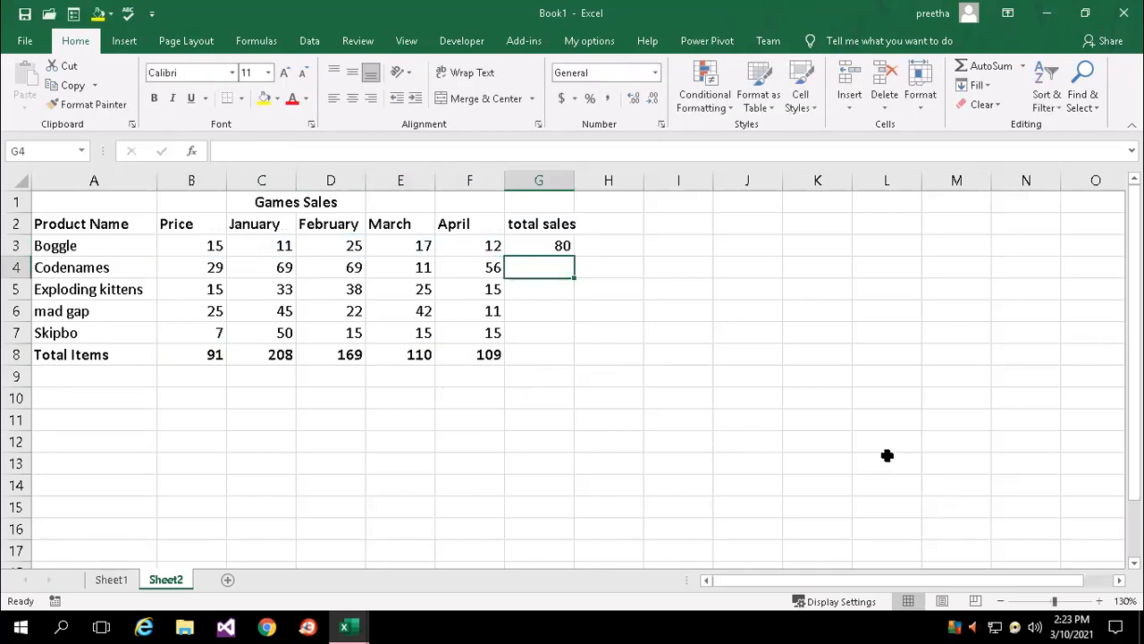
pyautogui.click(562, 245)
pyautogui.moveTo(574, 256); pyautogui.dragTo(577, 357)
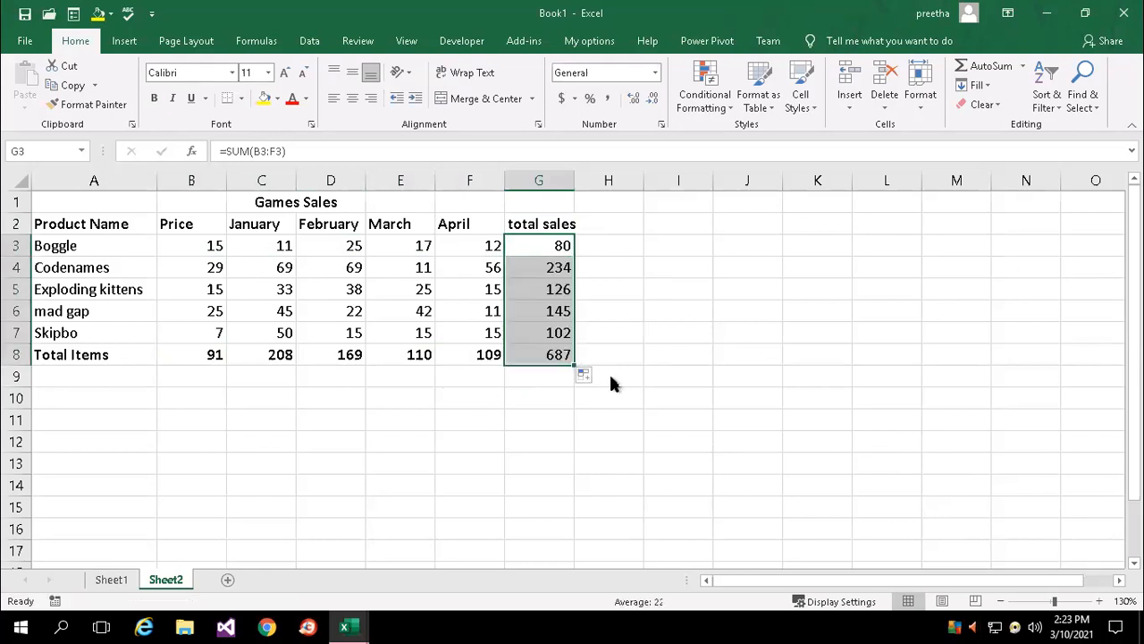
pyautogui.click(477, 413)
# Step: Apply a top border to the Total Items row, A8:G8
pyautogui.moveTo(86, 354); pyautogui.dragTo(557, 354)
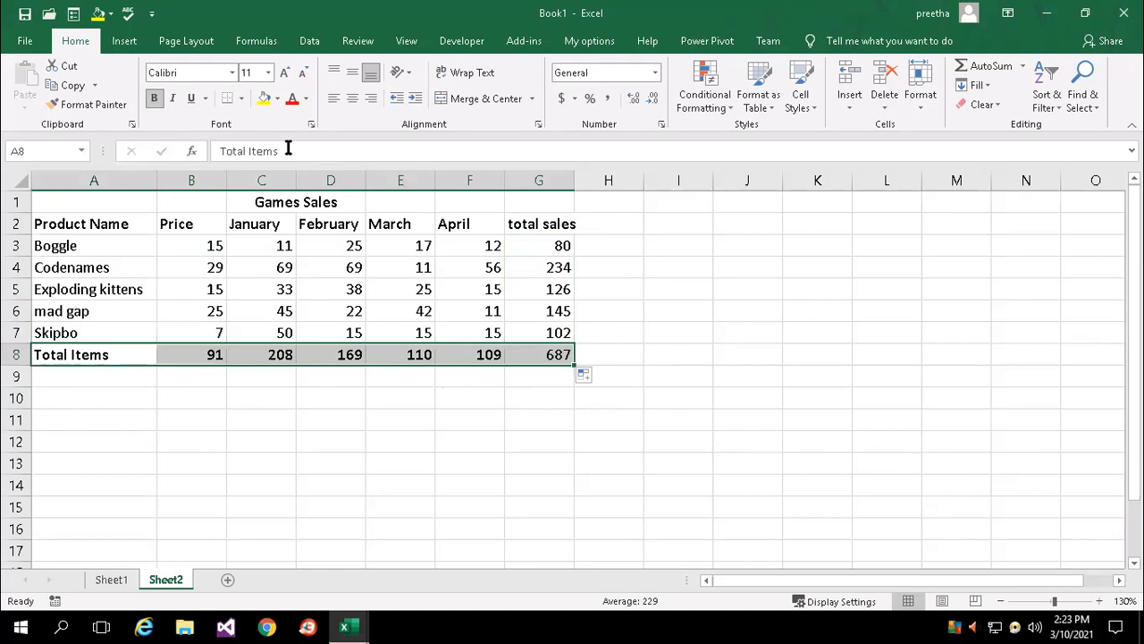
pyautogui.click(242, 100)
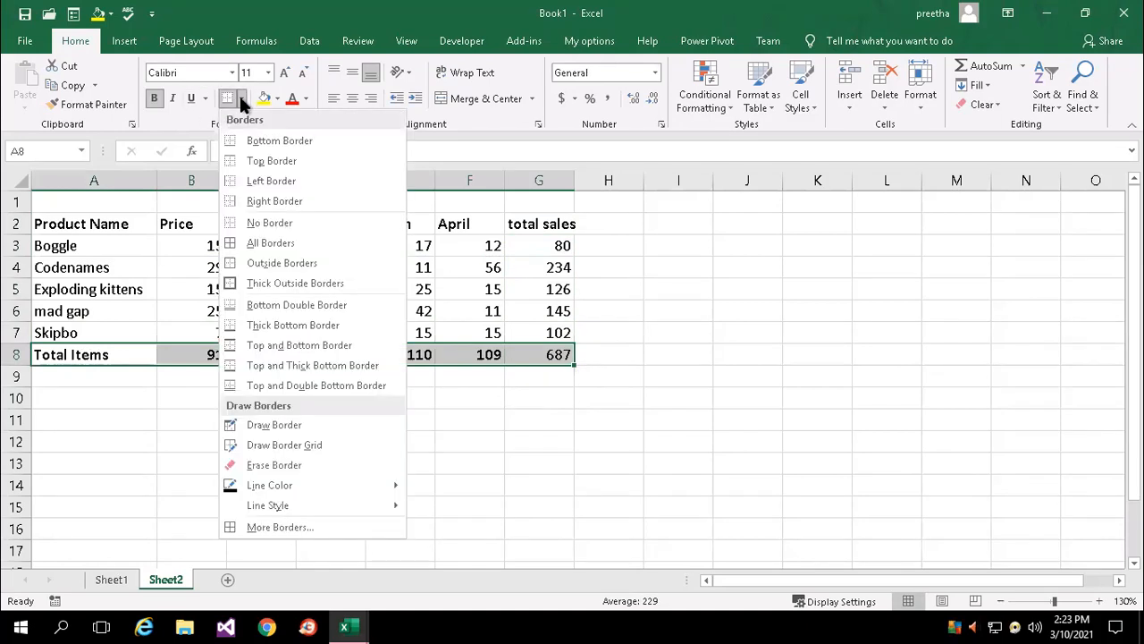
pyautogui.click(271, 161)
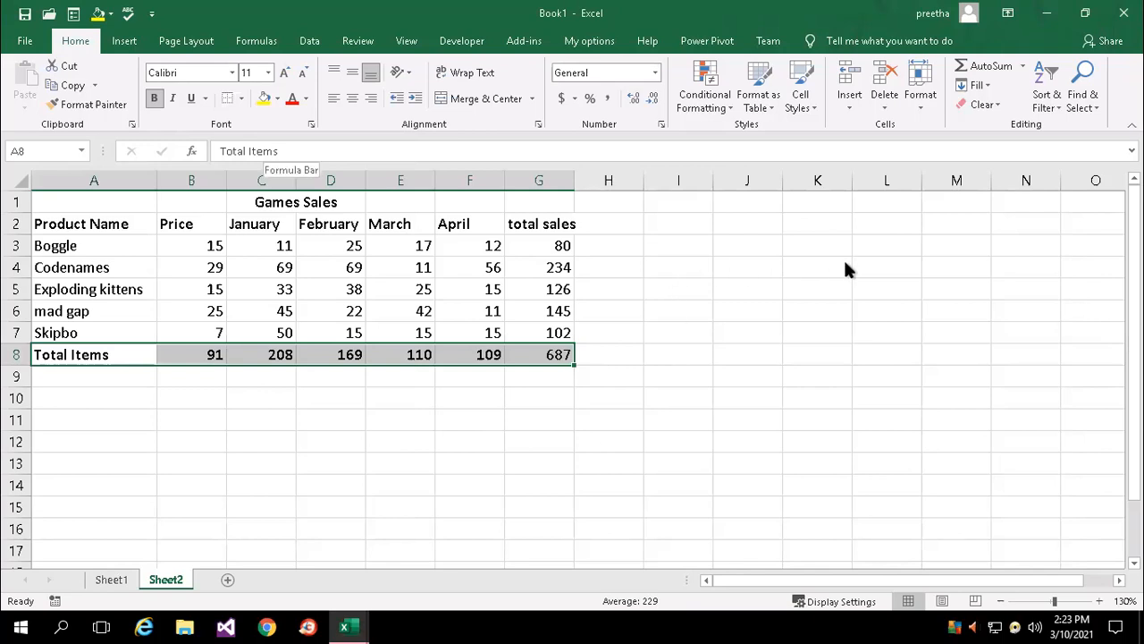
pyautogui.click(471, 486)
pyautogui.click(608, 441)
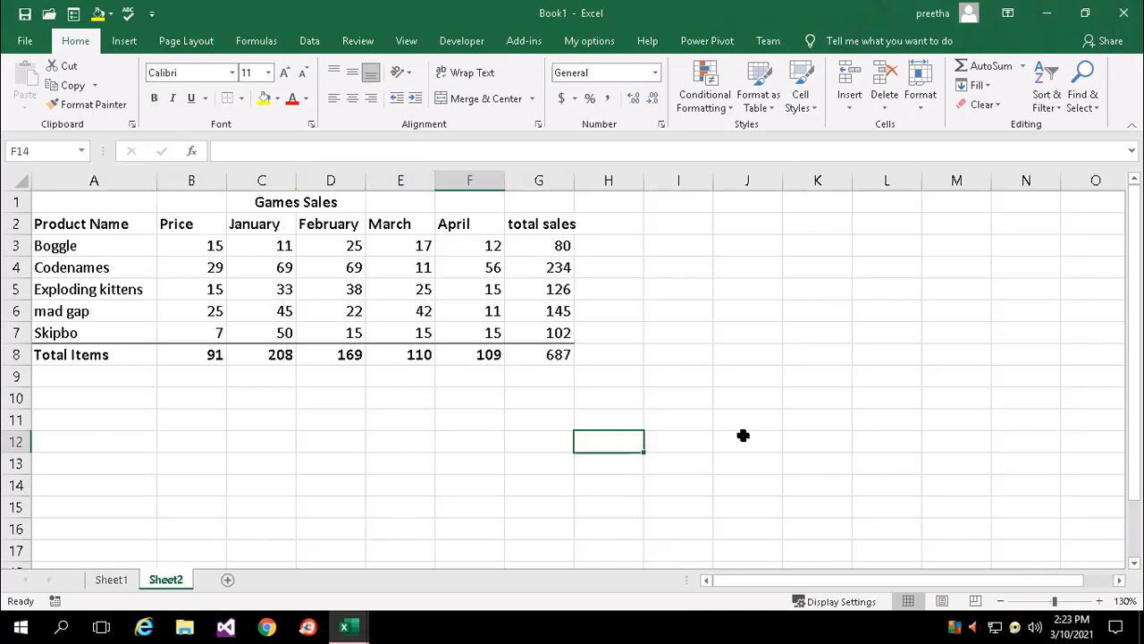
# Step: Check the total sales formula in G8 and autofit column G to its heading
pyautogui.click(556, 356)
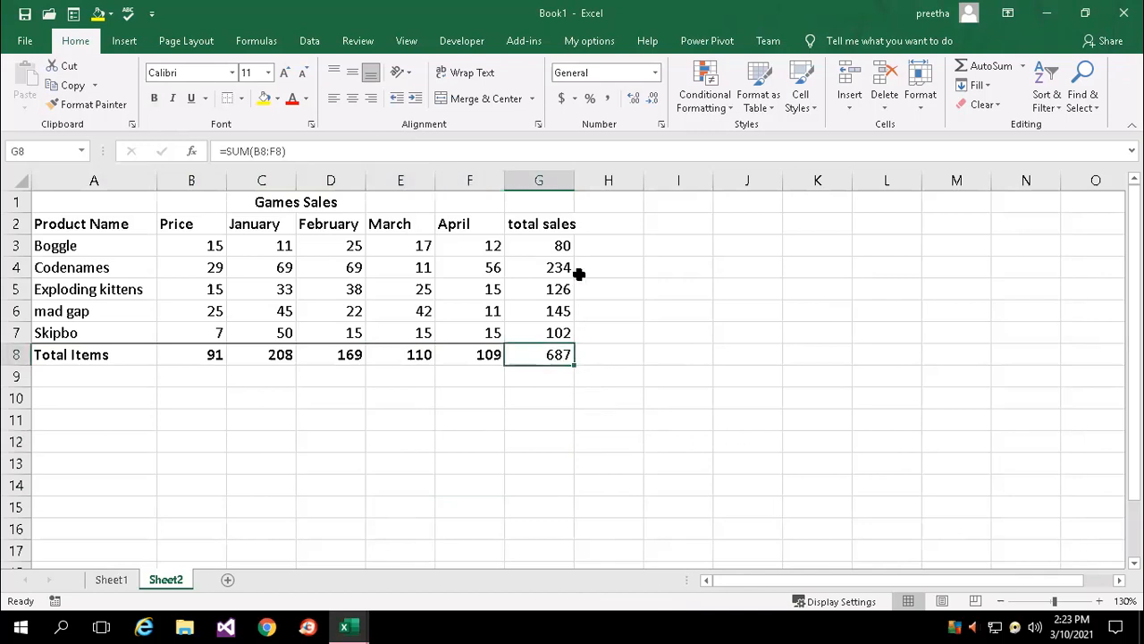
pyautogui.moveTo(571, 181); pyautogui.dragTo(571, 180)
pyautogui.doubleClick(570, 181)
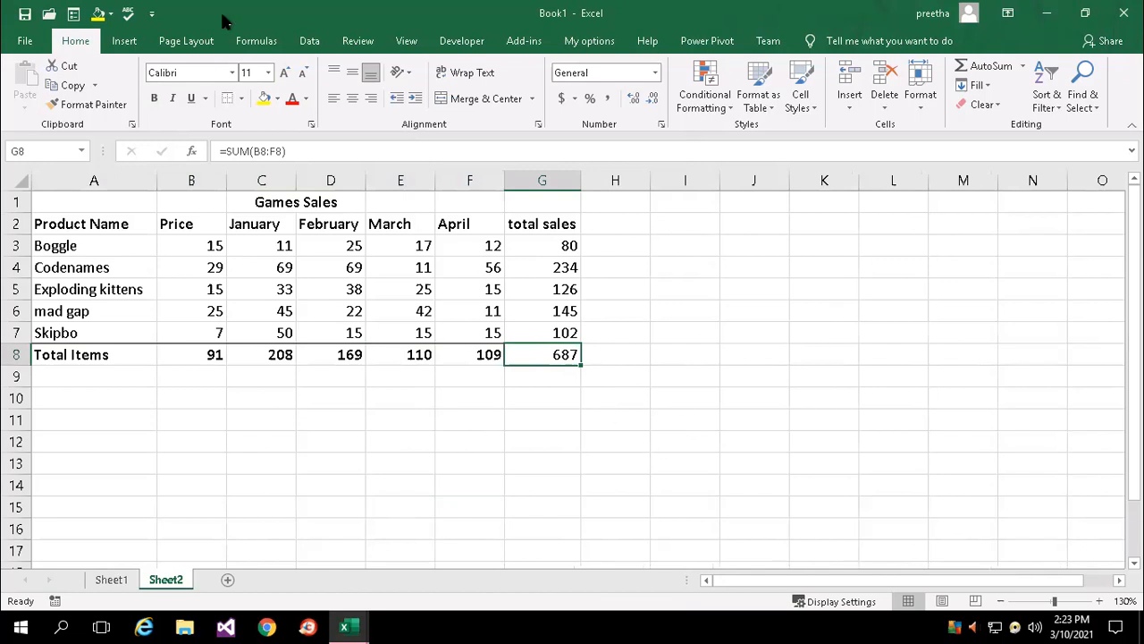
pyautogui.click(309, 42)
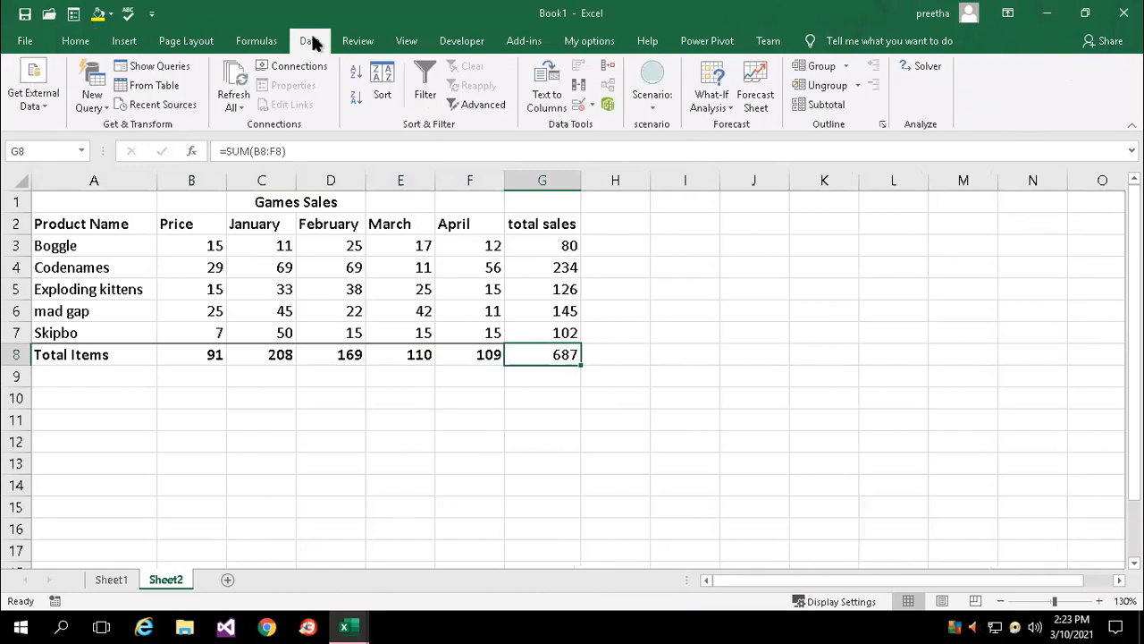
pyautogui.click(728, 100)
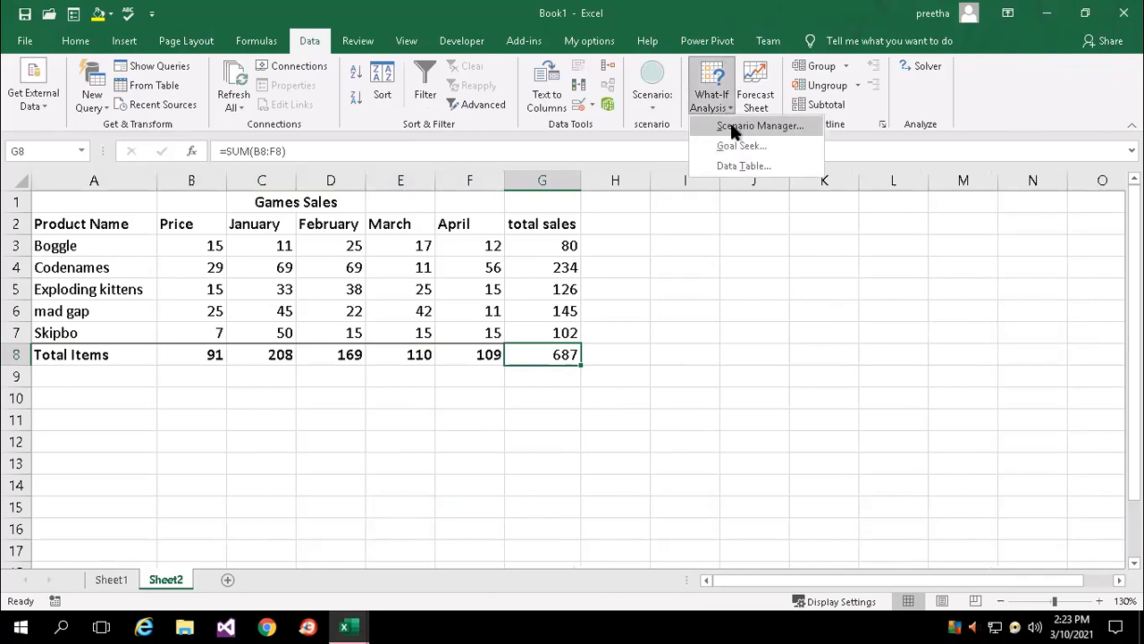
pyautogui.click(731, 129)
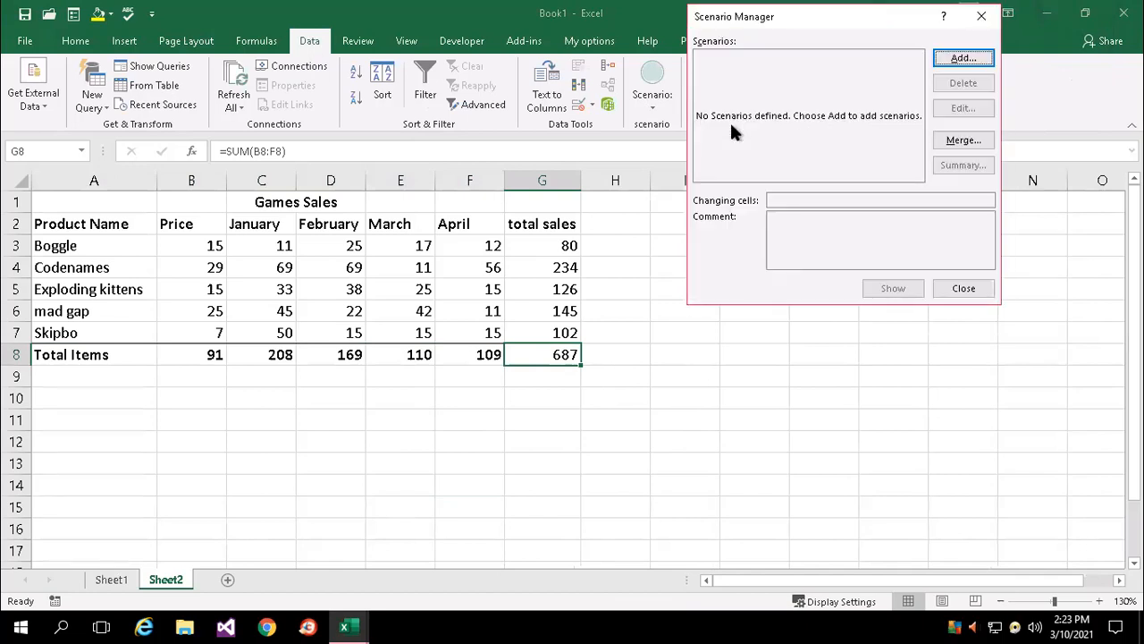
pyautogui.click(973, 56)
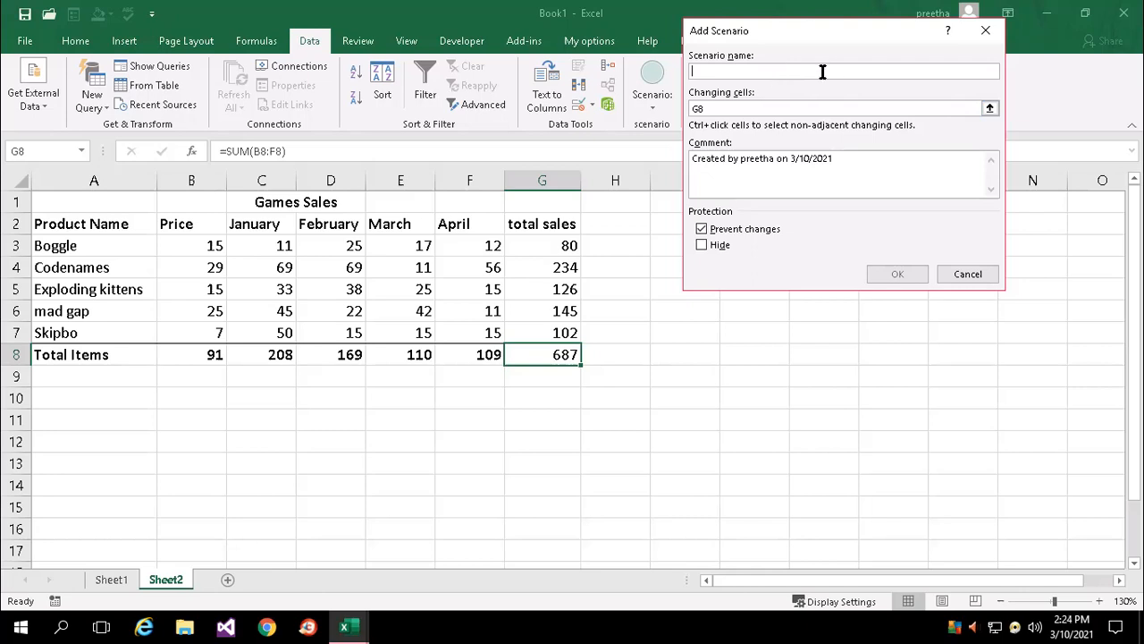
pyautogui.write('2022')
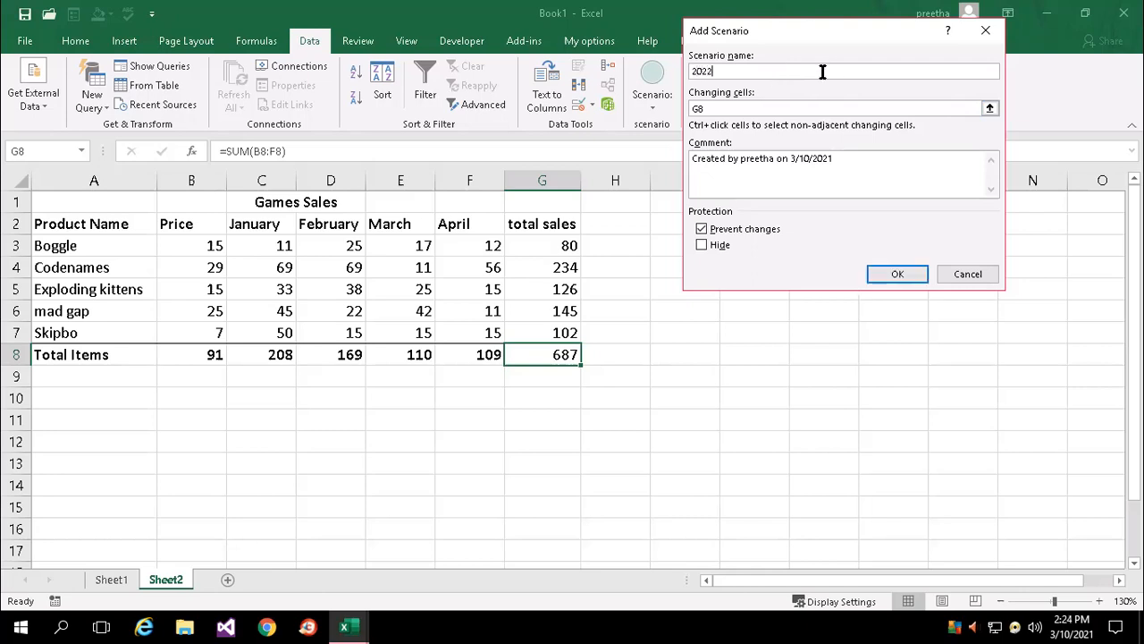
pyautogui.click(991, 109)
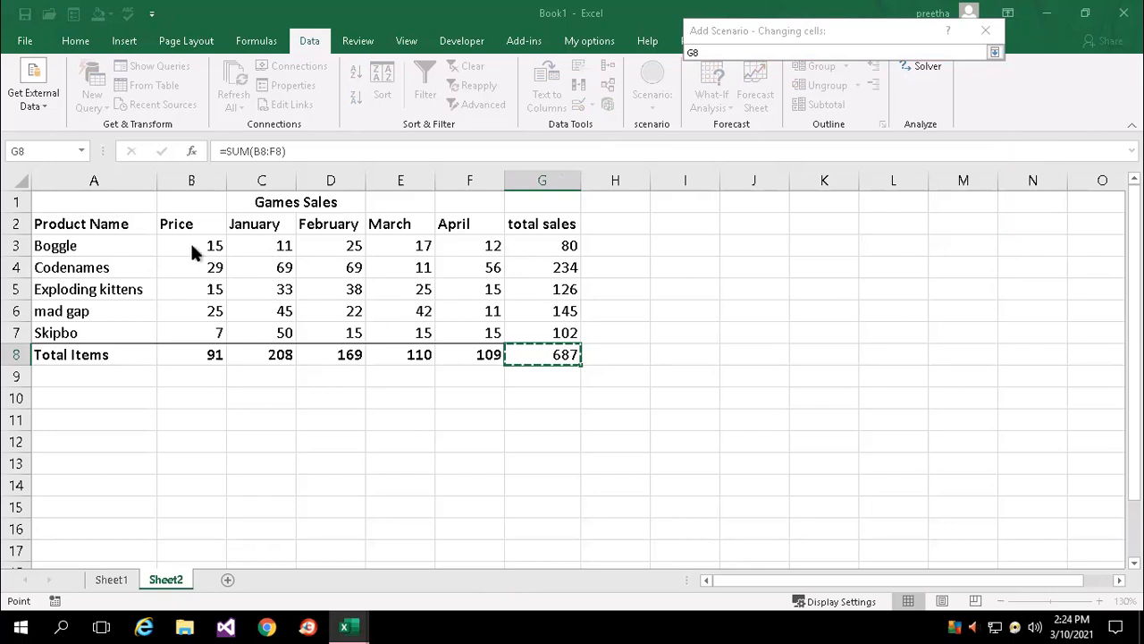
pyautogui.click(284, 245)
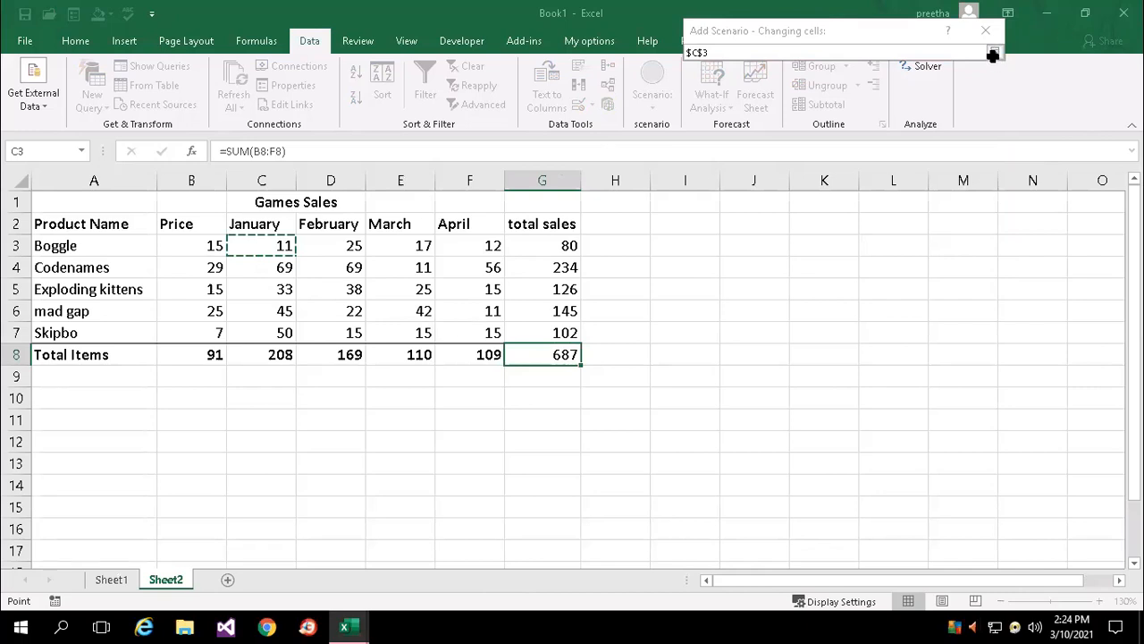
pyautogui.hotkey('shift', 'Right')
pyautogui.hotkey('shift', 'Down')
pyautogui.hotkey('shift', 'Right')
pyautogui.hotkey('shift', 'Right')
pyautogui.hotkey('shift', 'Down')
pyautogui.hotkey('shift', 'Down')
pyautogui.hotkey('shift', 'Down')
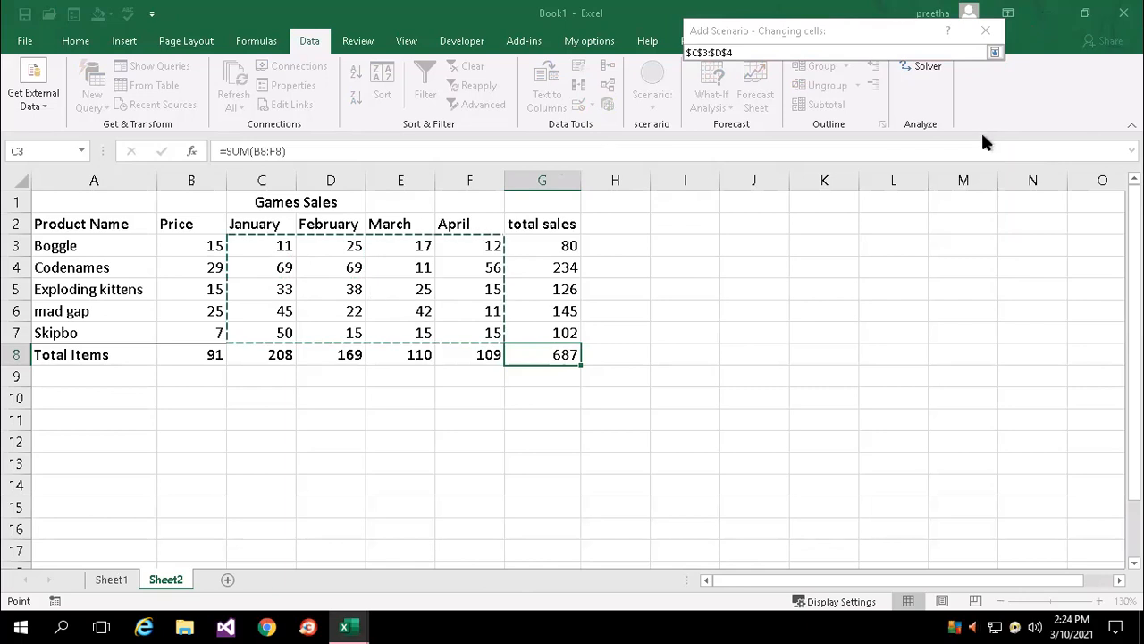
pyautogui.click(994, 54)
pyautogui.click(735, 404)
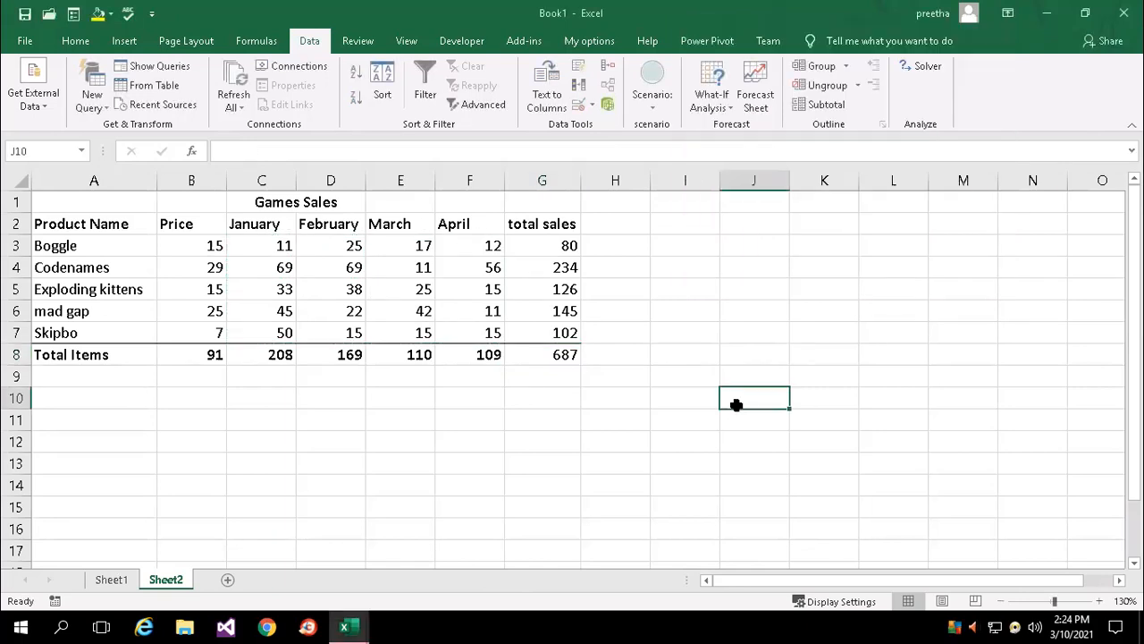
pyautogui.click(654, 349)
# Step: Change the Boggle total sales formula in G3 to sum C3:F3 and fill it down to G8
pyautogui.click(537, 248)
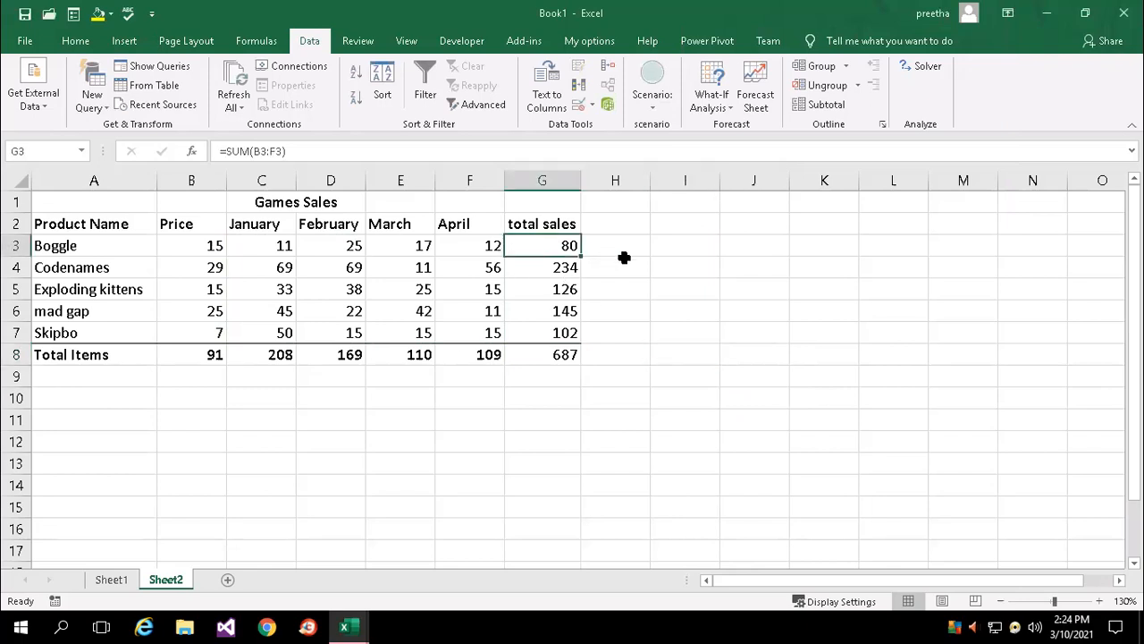
pyautogui.doubleClick(557, 246)
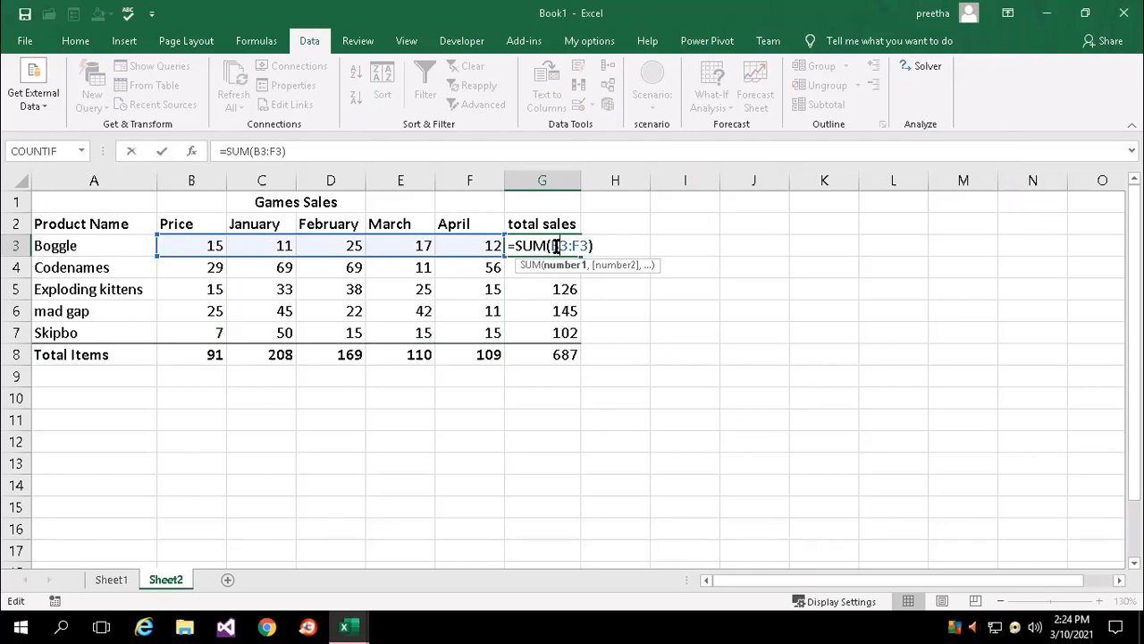
pyautogui.hotkey('shift', 'Right')
pyautogui.write('c')
pyautogui.press('Return')
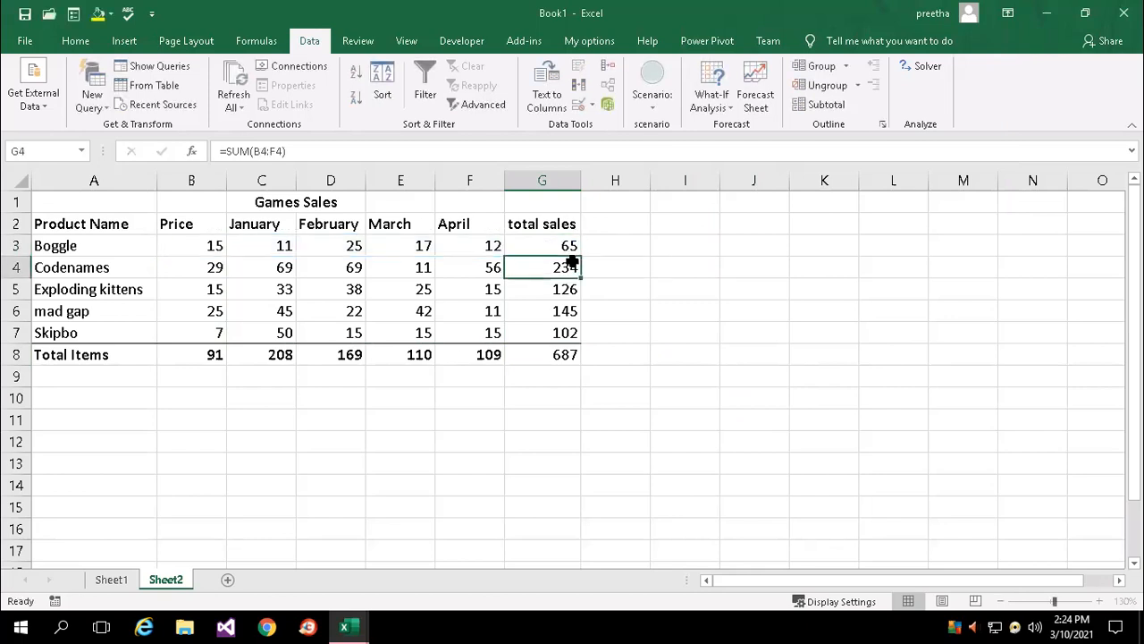
pyautogui.click(573, 249)
pyautogui.moveTo(583, 256); pyautogui.dragTo(589, 359)
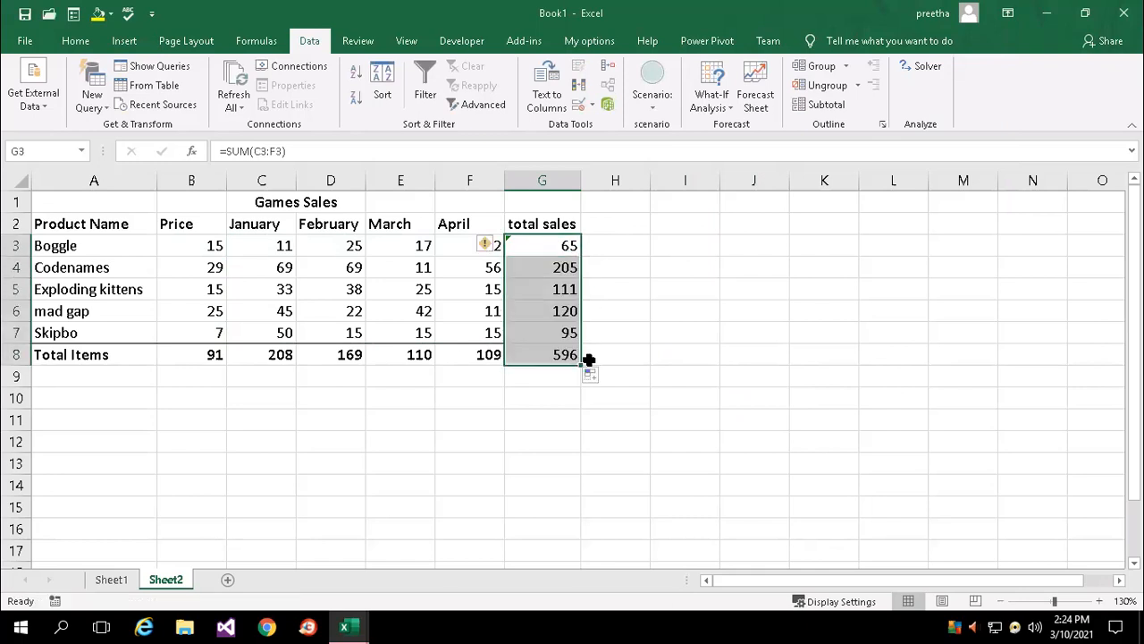
pyautogui.click(461, 415)
# Step: Check the sum formulas of the Total Items row in the Price and January columns
pyautogui.click(207, 353)
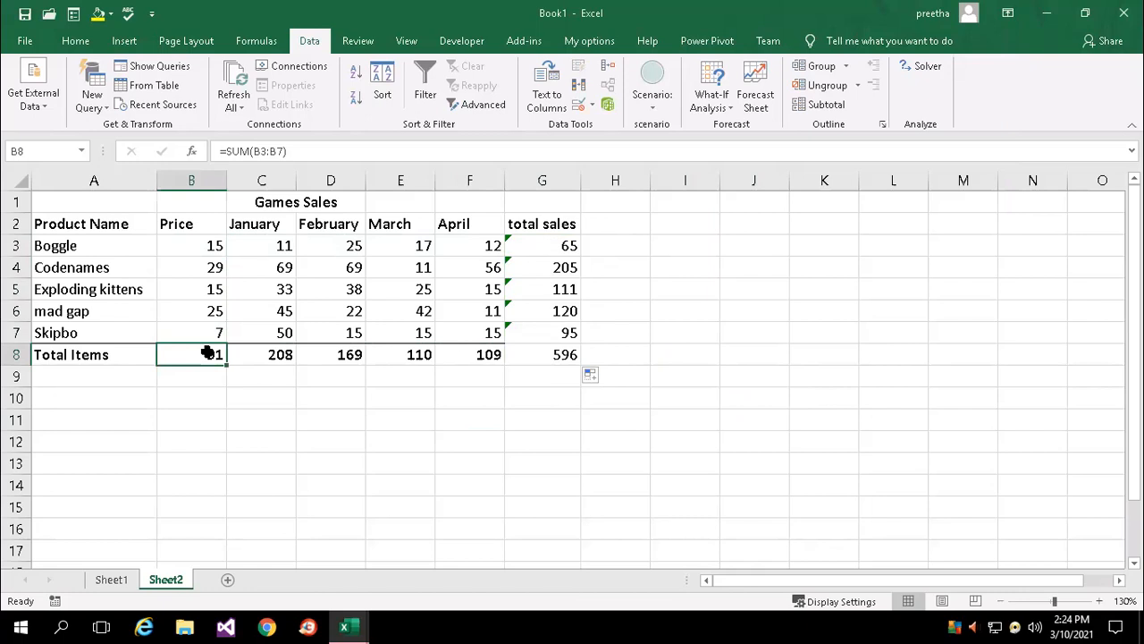
pyautogui.click(258, 351)
pyautogui.doubleClick(261, 351)
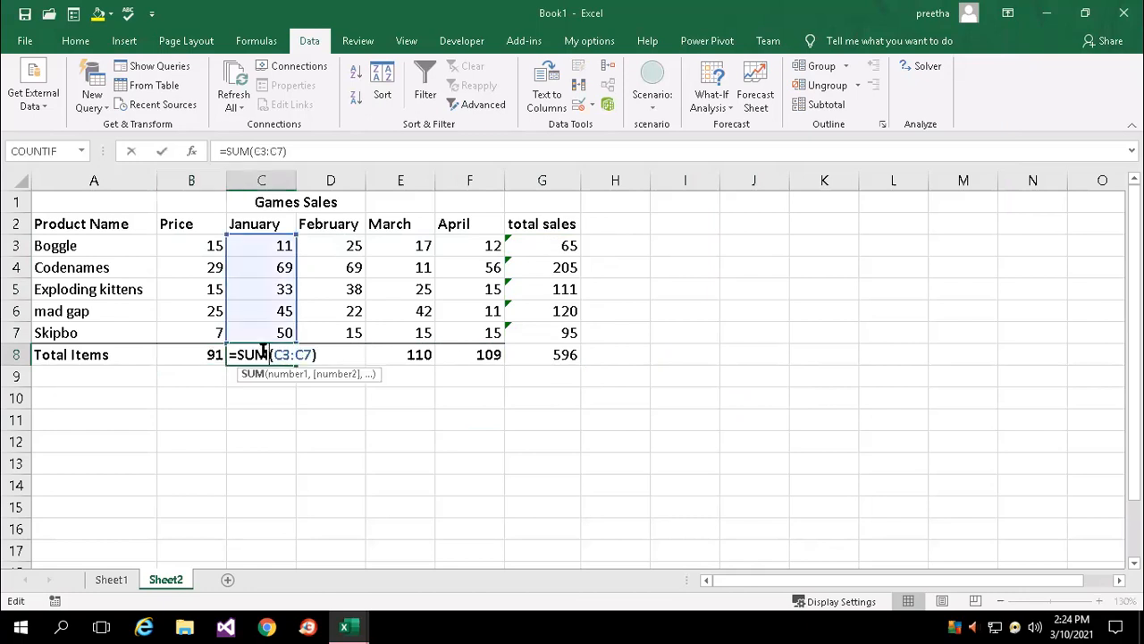
pyautogui.click(488, 438)
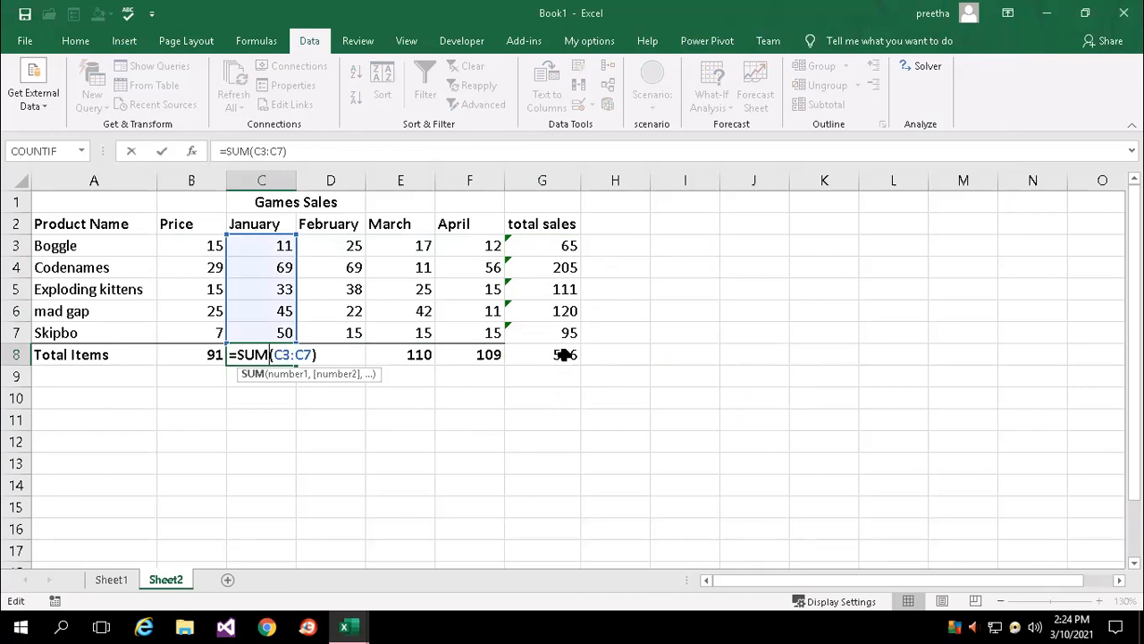
# Step: Ignore the omitted adjacent cells error flagged on the Boggle total sales in G3
pyautogui.click(528, 248)
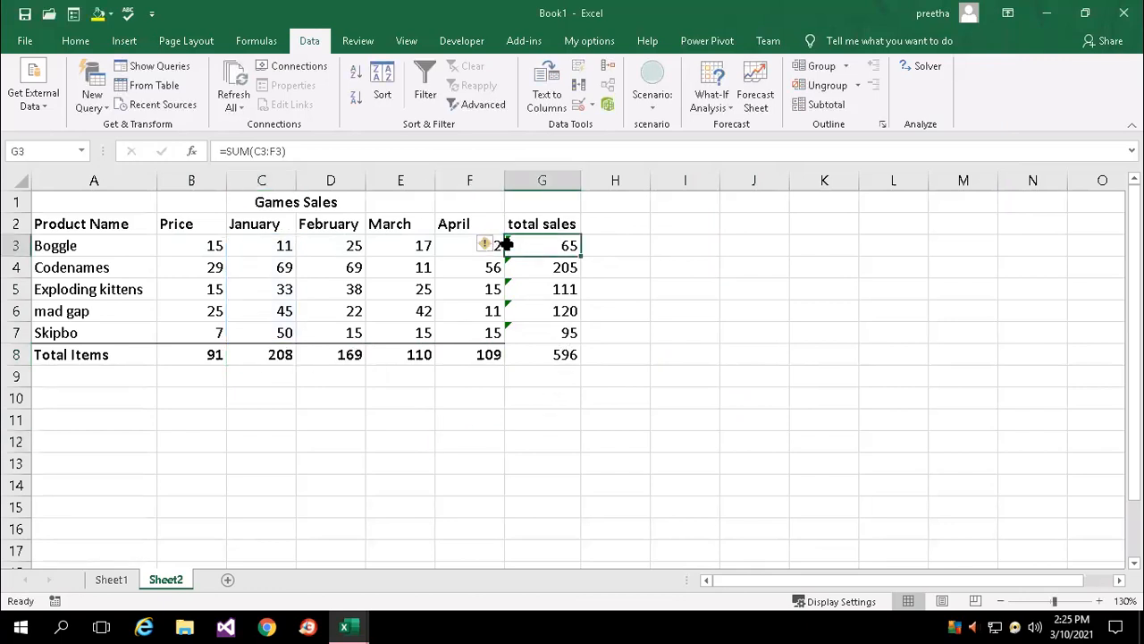
pyautogui.moveTo(485, 247)
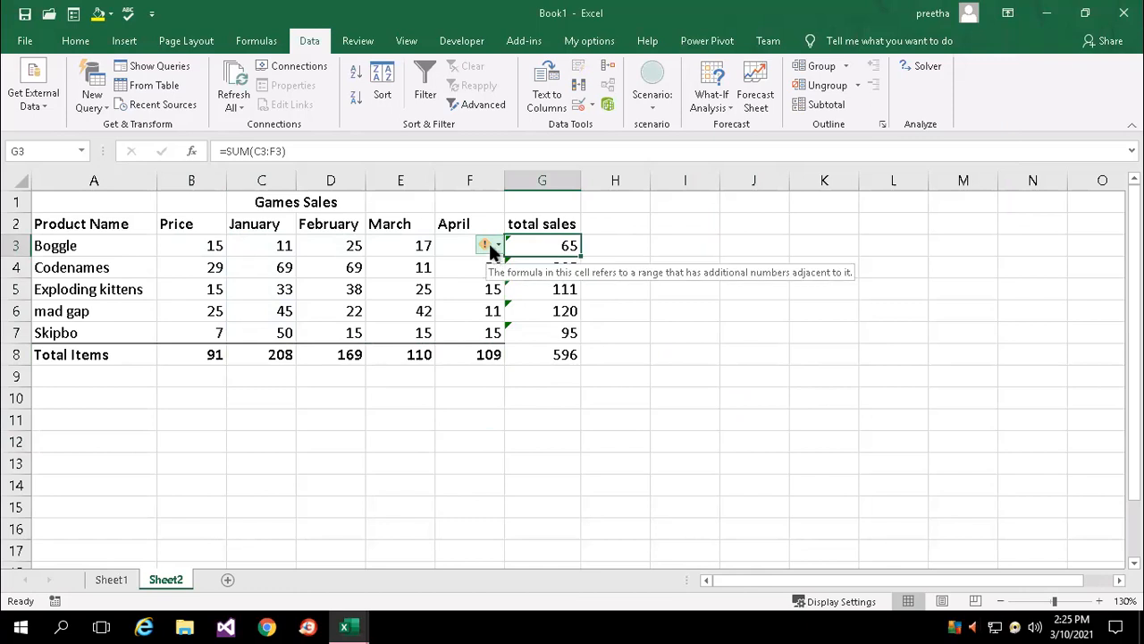
pyautogui.click(490, 247)
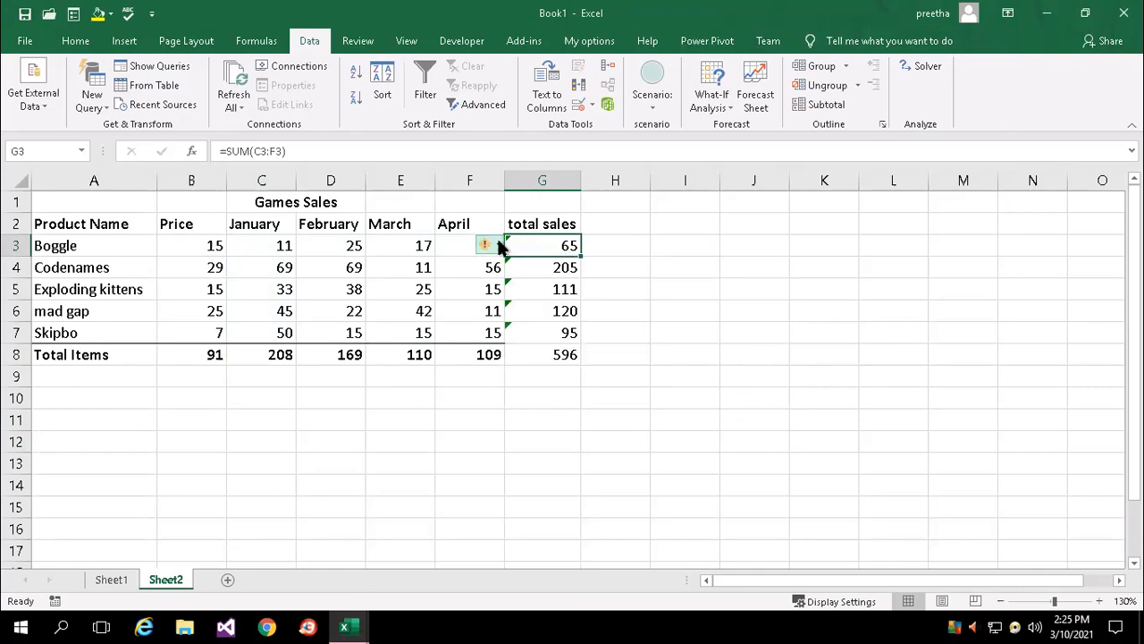
pyautogui.click(499, 246)
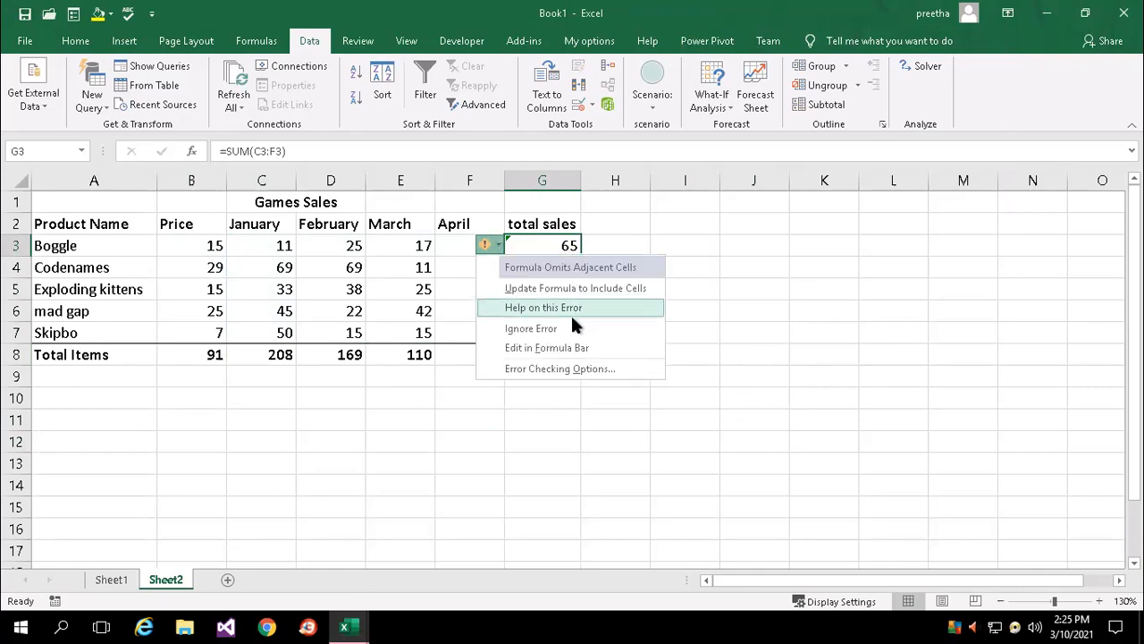
pyautogui.click(534, 328)
pyautogui.click(524, 267)
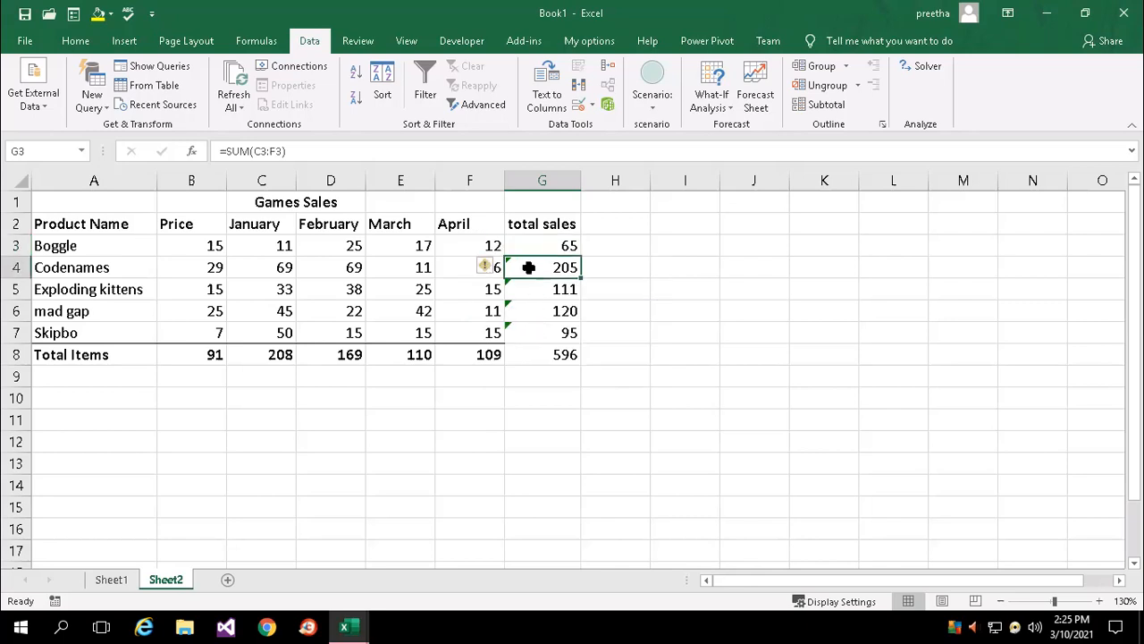
# Step: Inspect the range summed in G3 and dismiss the cell's flagged error again with Ignore Error
pyautogui.doubleClick(527, 243)
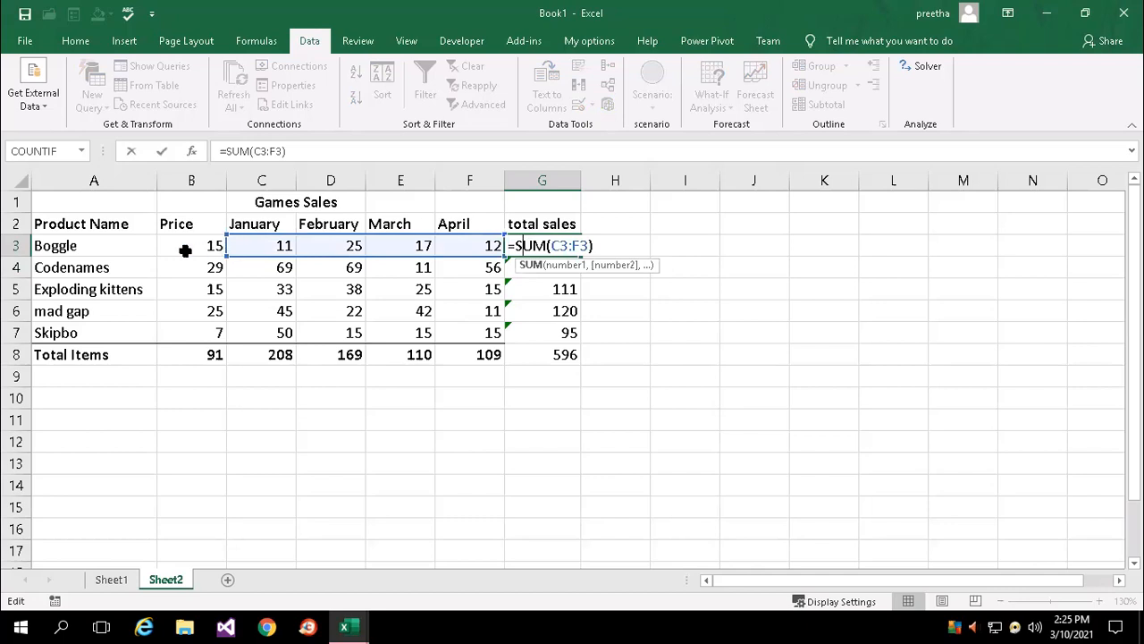
pyautogui.click(636, 277)
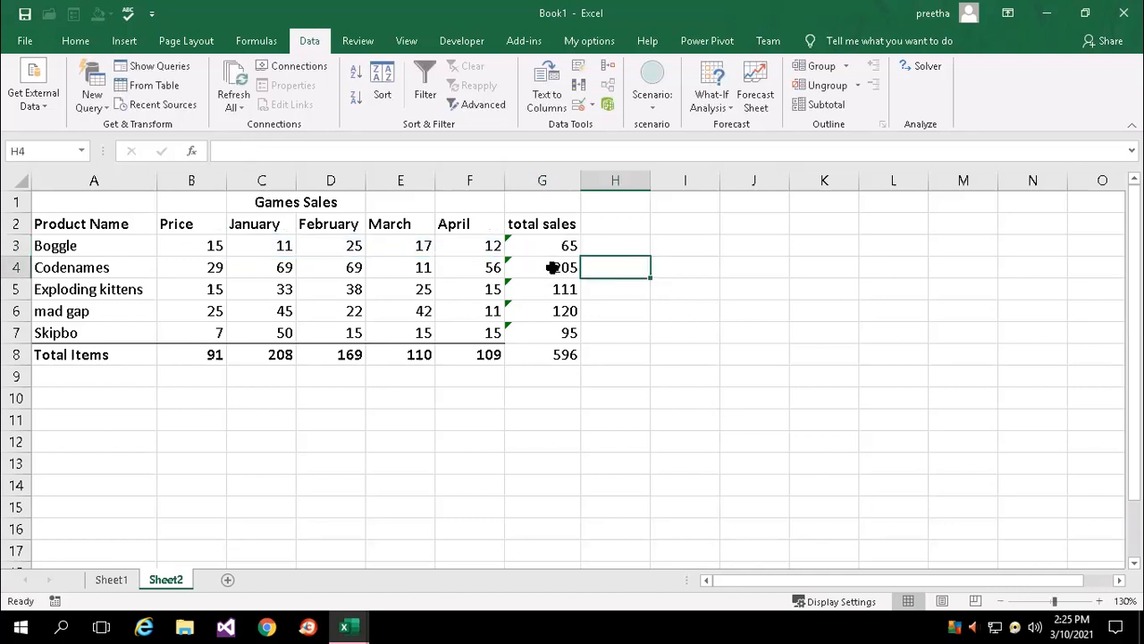
pyautogui.click(553, 267)
pyautogui.click(530, 248)
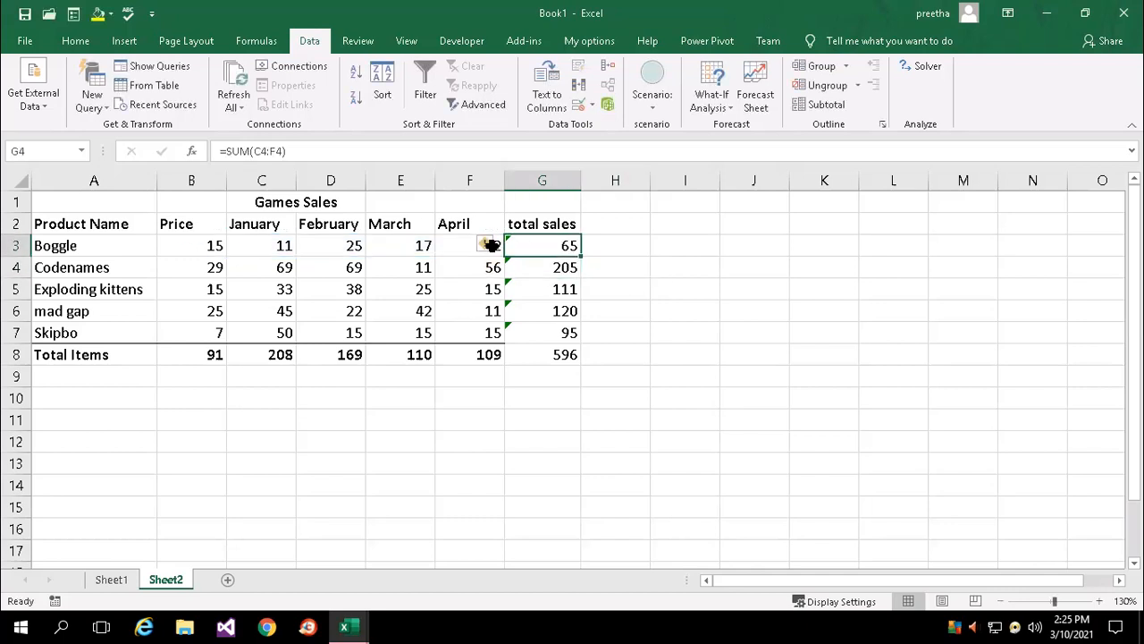
pyautogui.click(487, 244)
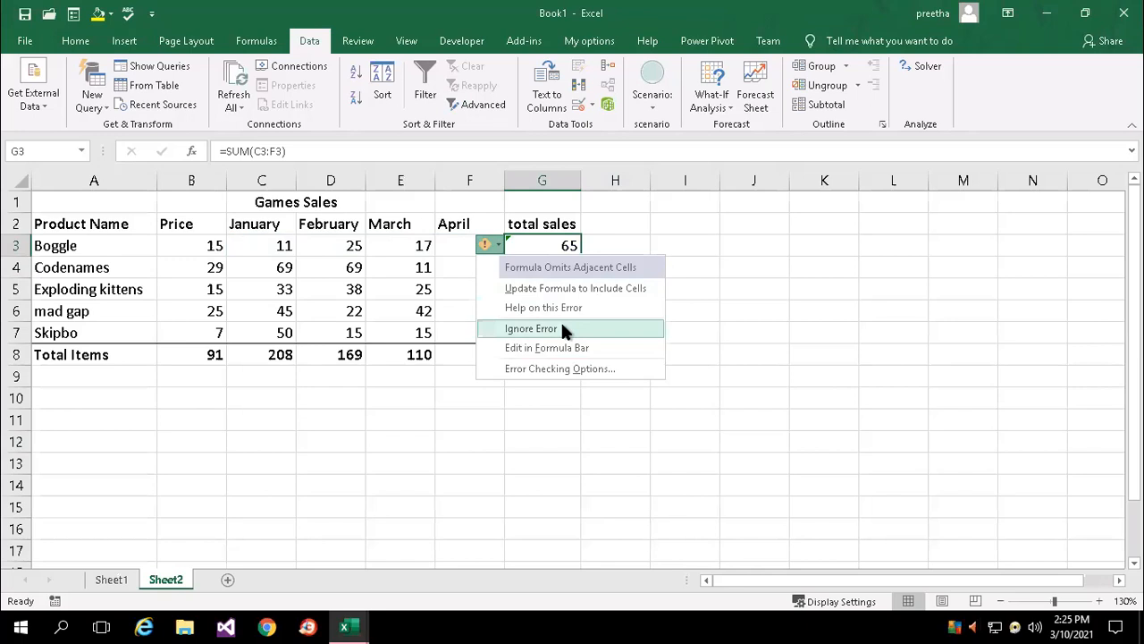
pyautogui.click(563, 328)
# Step: Ignore the omitted adjacent cells error flagged on the Codenames total sales in G4
pyautogui.click(544, 267)
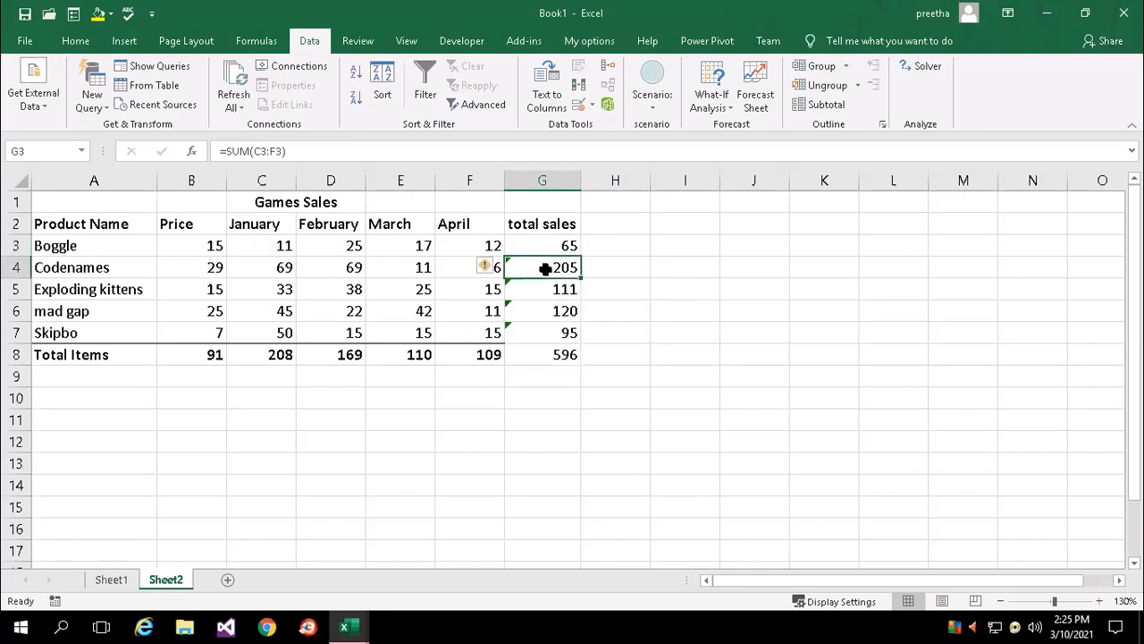
pyautogui.click(497, 270)
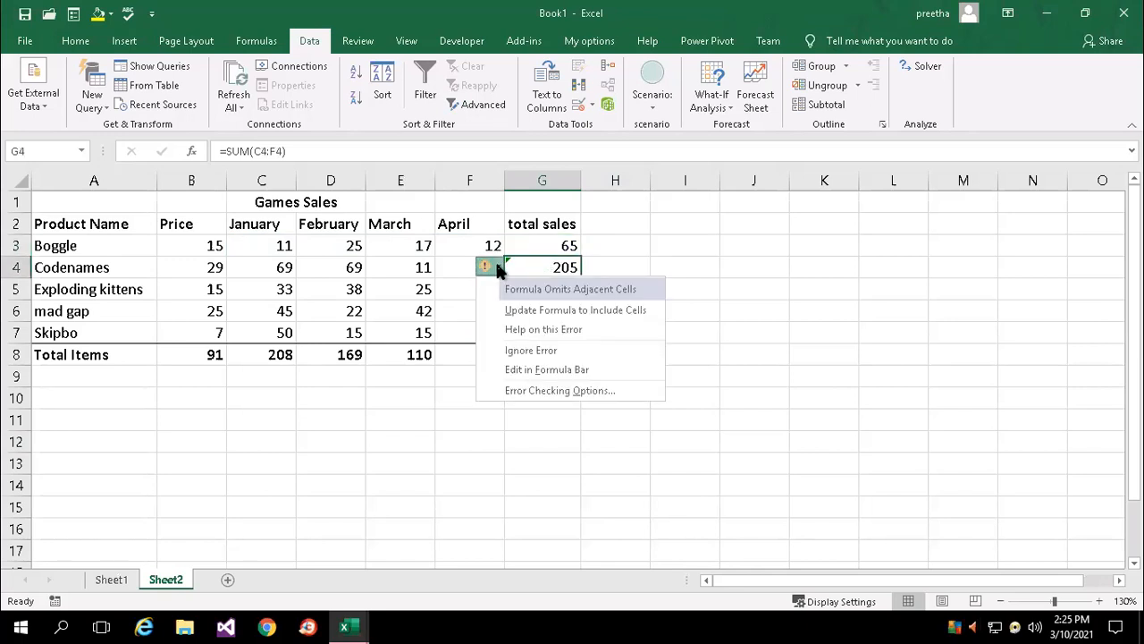
pyautogui.click(541, 352)
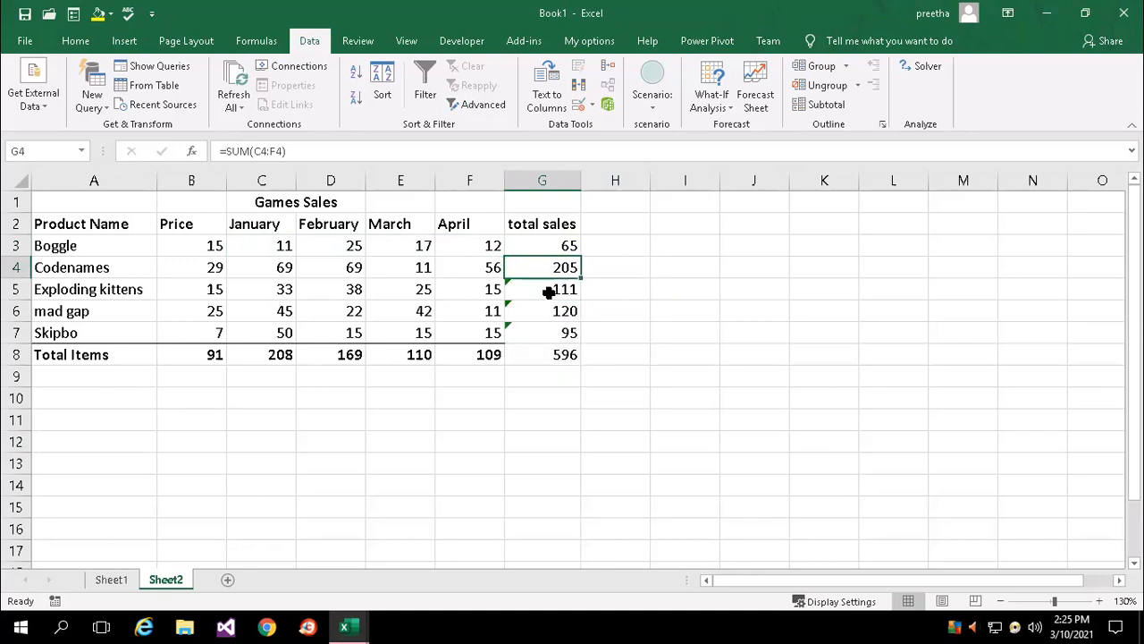
# Step: Refill the total sales formula from G3 down to G8
pyautogui.click(553, 251)
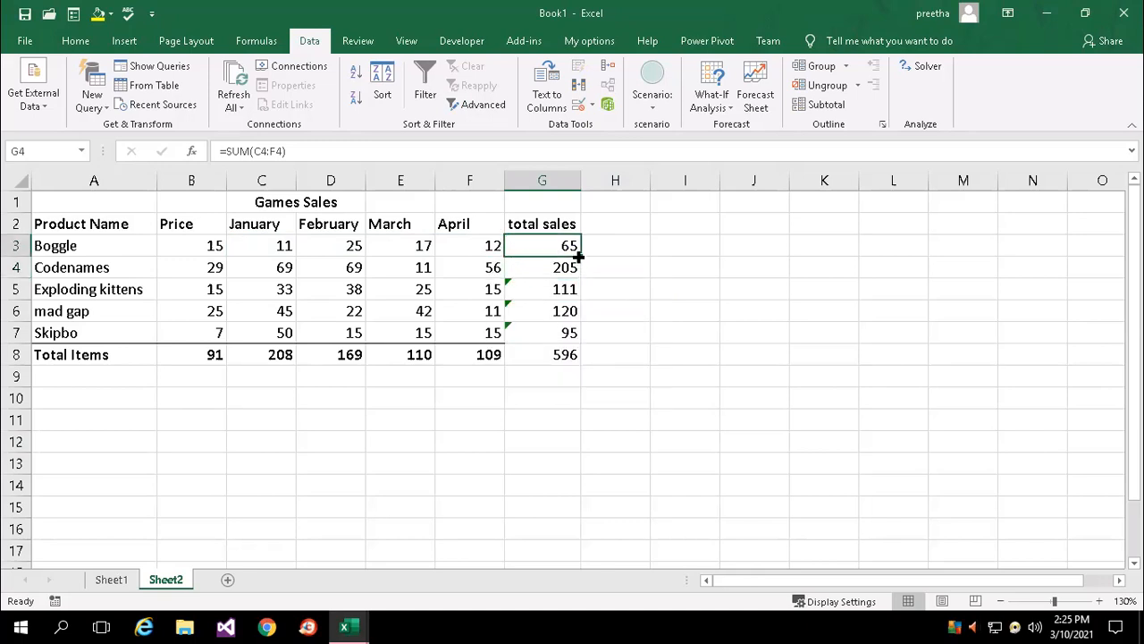
pyautogui.moveTo(581, 255); pyautogui.dragTo(593, 375)
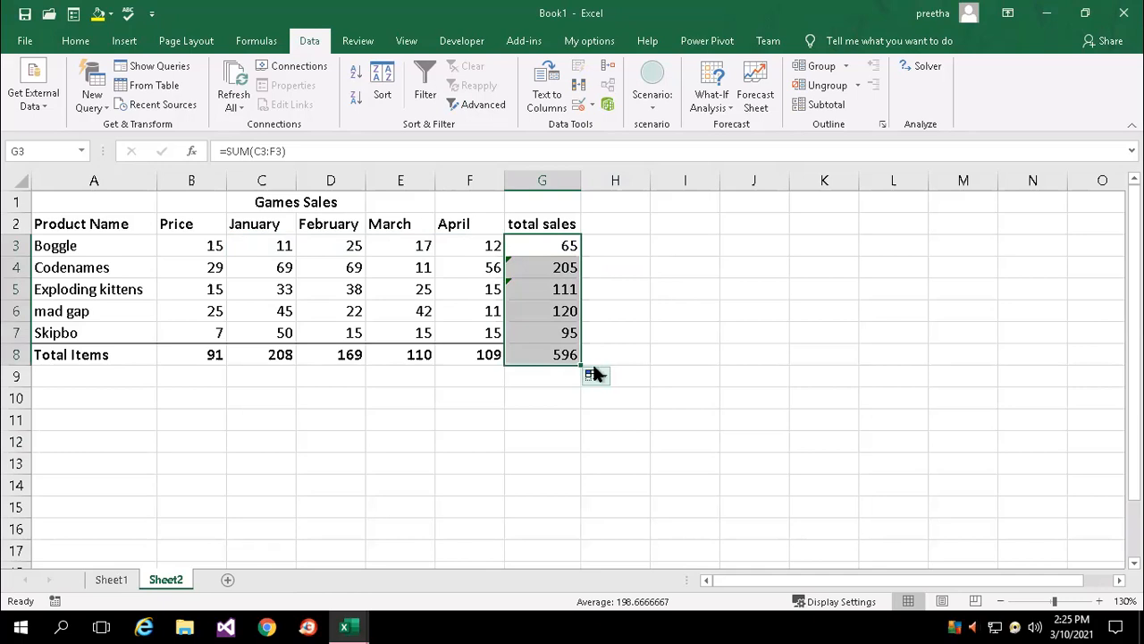
pyautogui.click(524, 411)
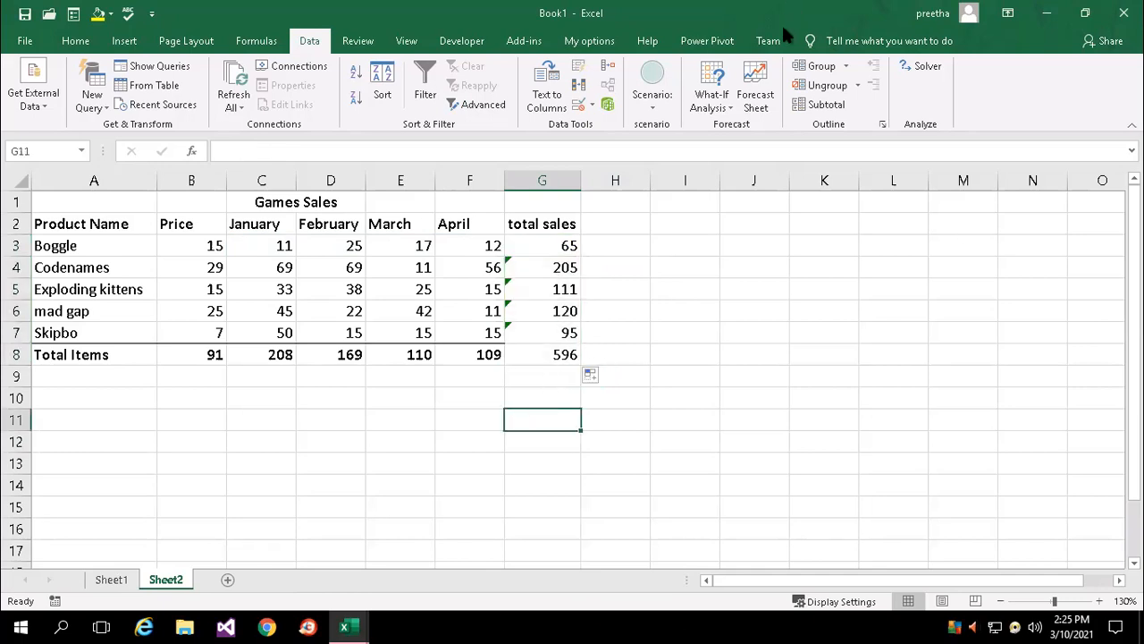
# Step: Add a scenario named boggle in Scenario Manager with changing cells C3:F3, giving C3 a value of 15
pyautogui.click(534, 350)
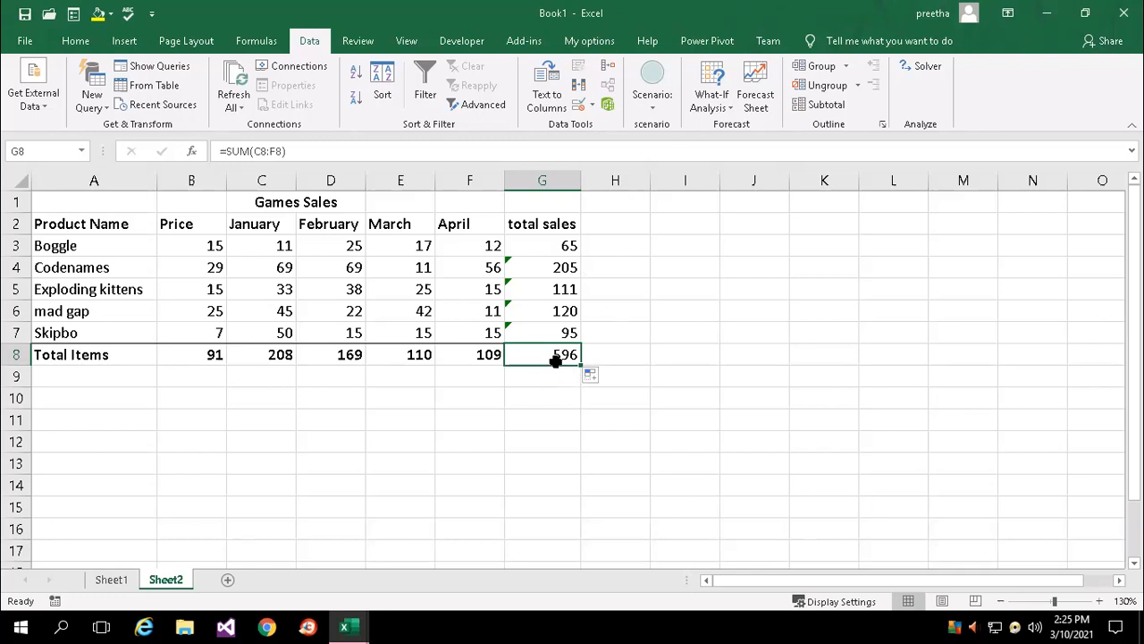
pyautogui.click(727, 106)
pyautogui.click(730, 124)
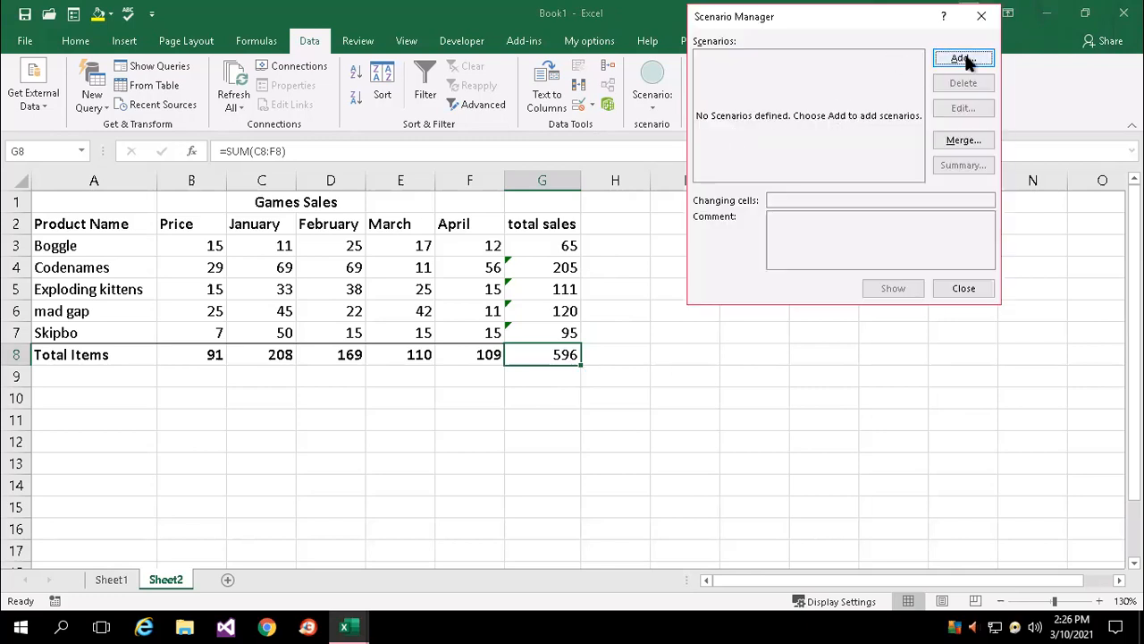
pyautogui.click(963, 58)
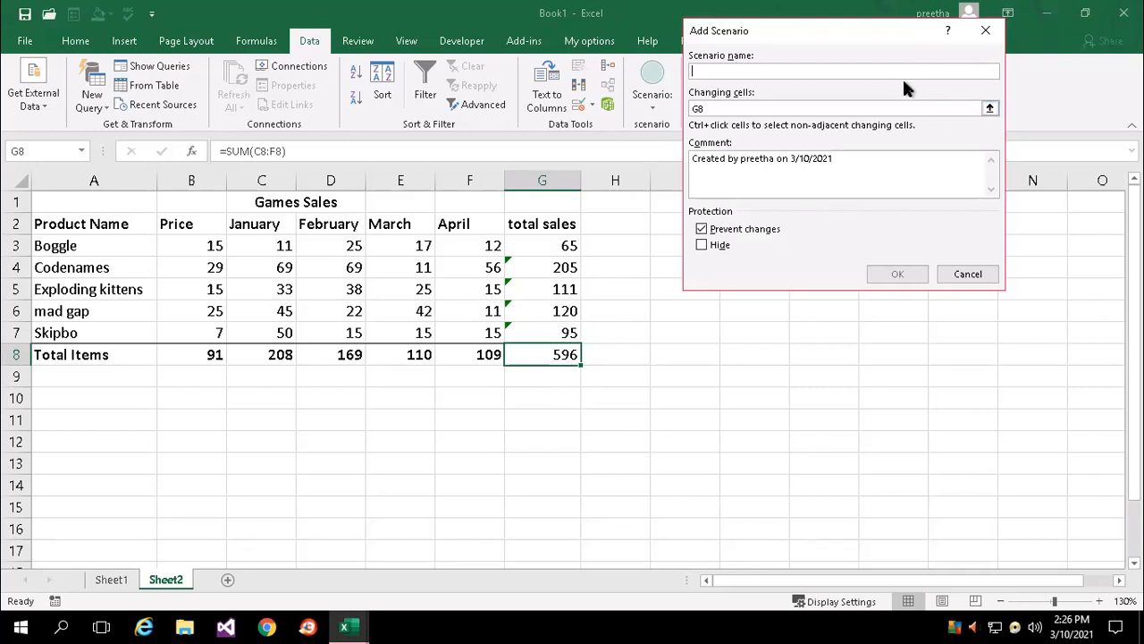
pyautogui.write('boggle')
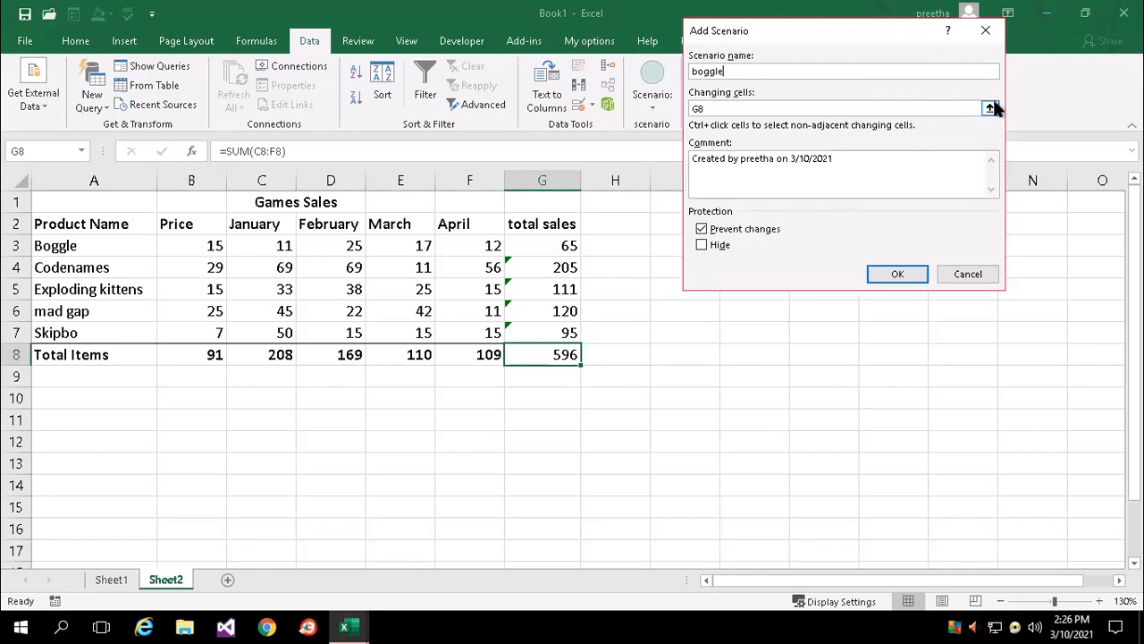
pyautogui.click(990, 108)
pyautogui.moveTo(255, 248); pyautogui.dragTo(494, 246)
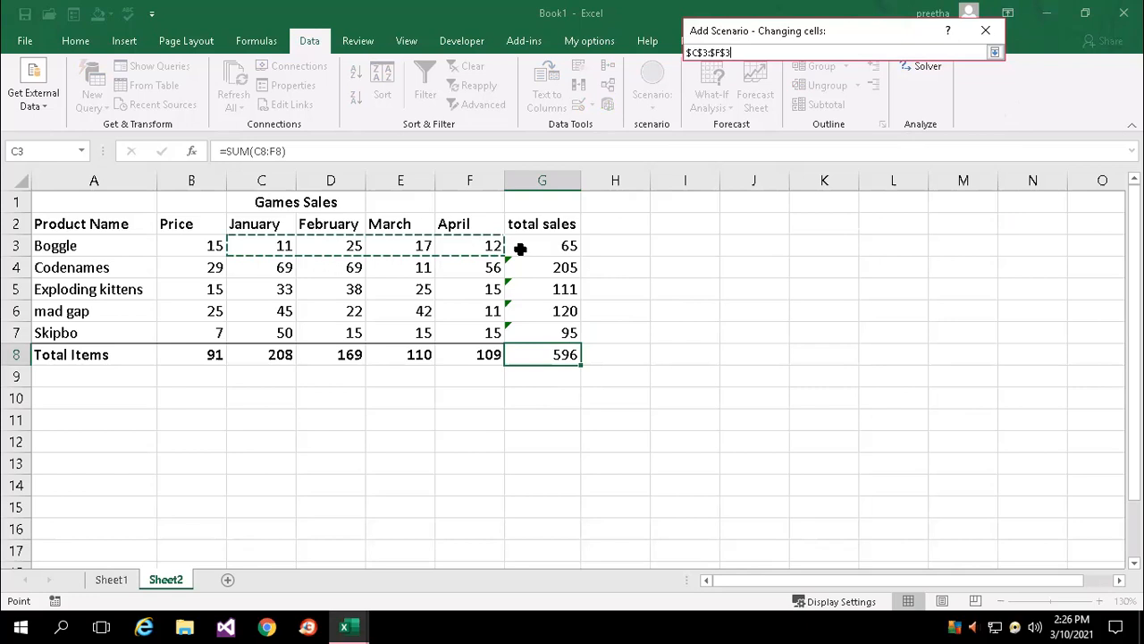
pyautogui.click(996, 52)
pyautogui.click(903, 273)
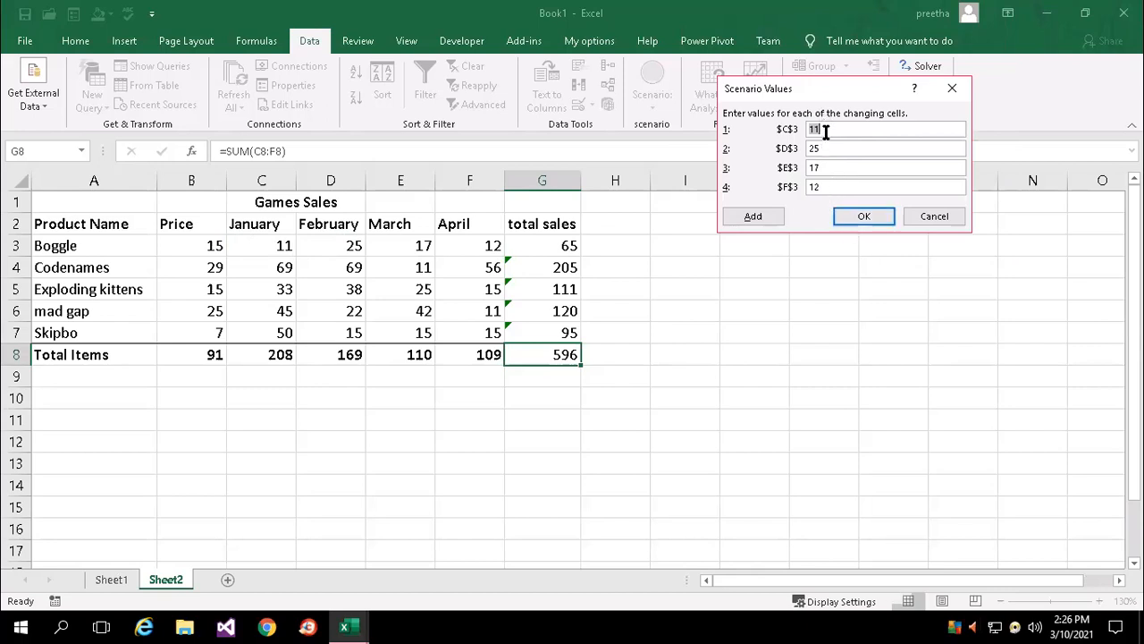
pyautogui.write('15')
pyautogui.press('Return')
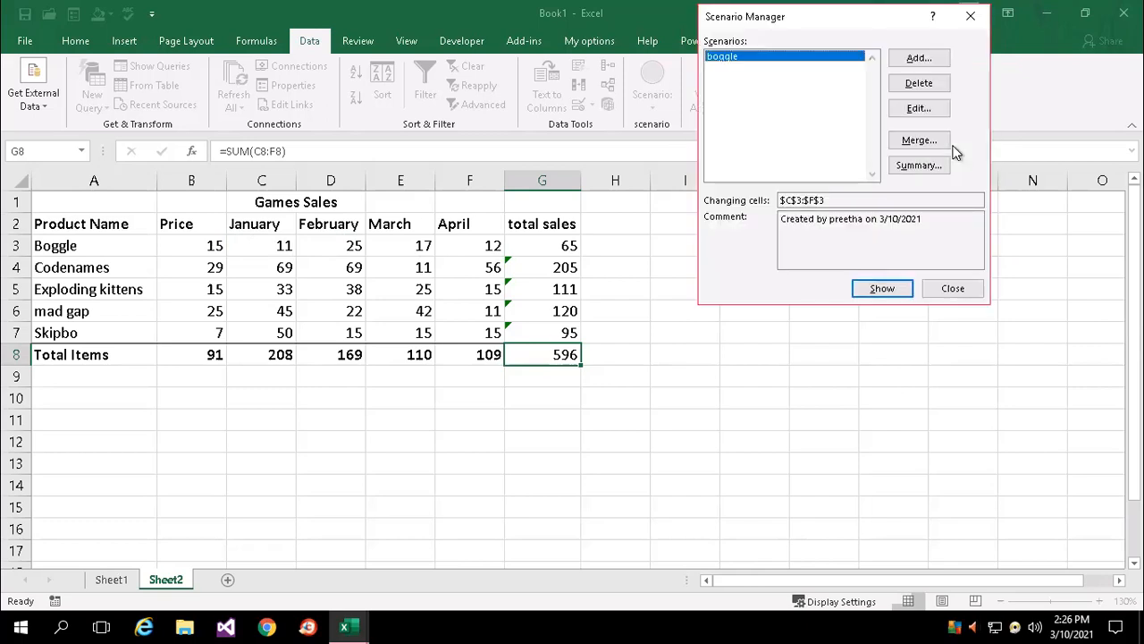
# Step: Add a scenario named codenames with C4:F4 as its changing cells
pyautogui.click(919, 59)
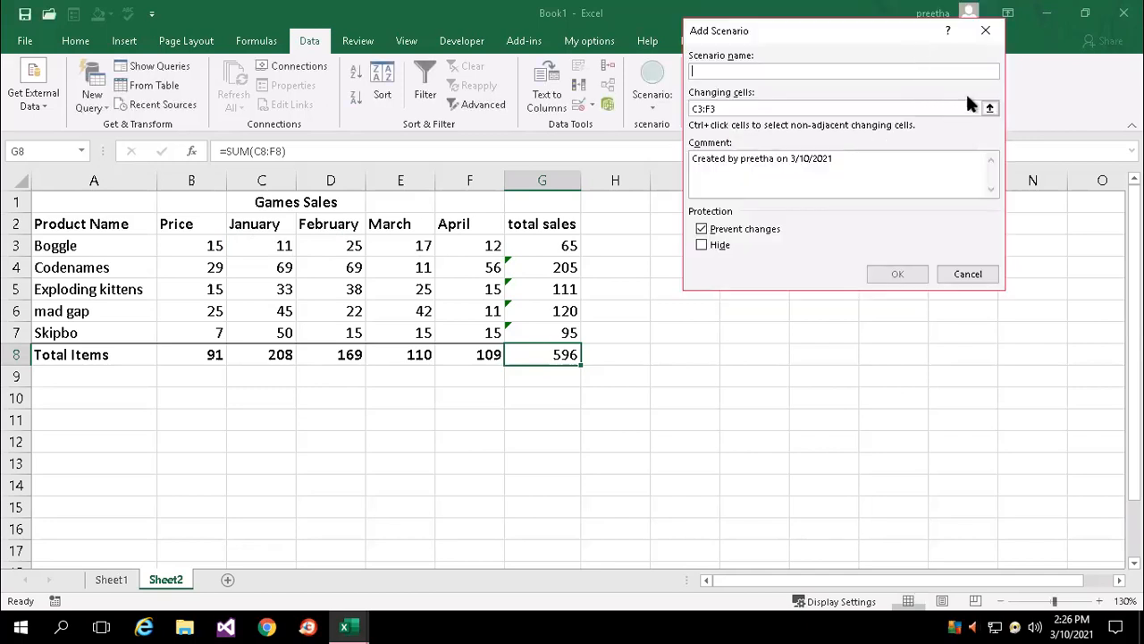
pyautogui.write('codenames')
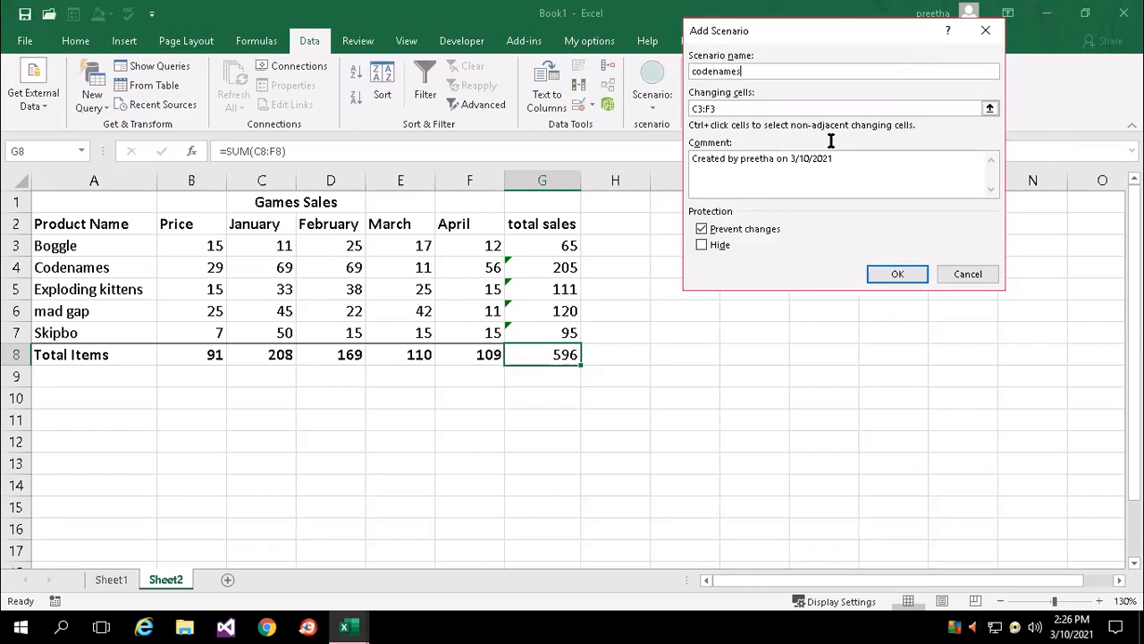
pyautogui.click(989, 108)
pyautogui.click(261, 265)
pyautogui.moveTo(484, 267); pyautogui.dragTo(496, 267)
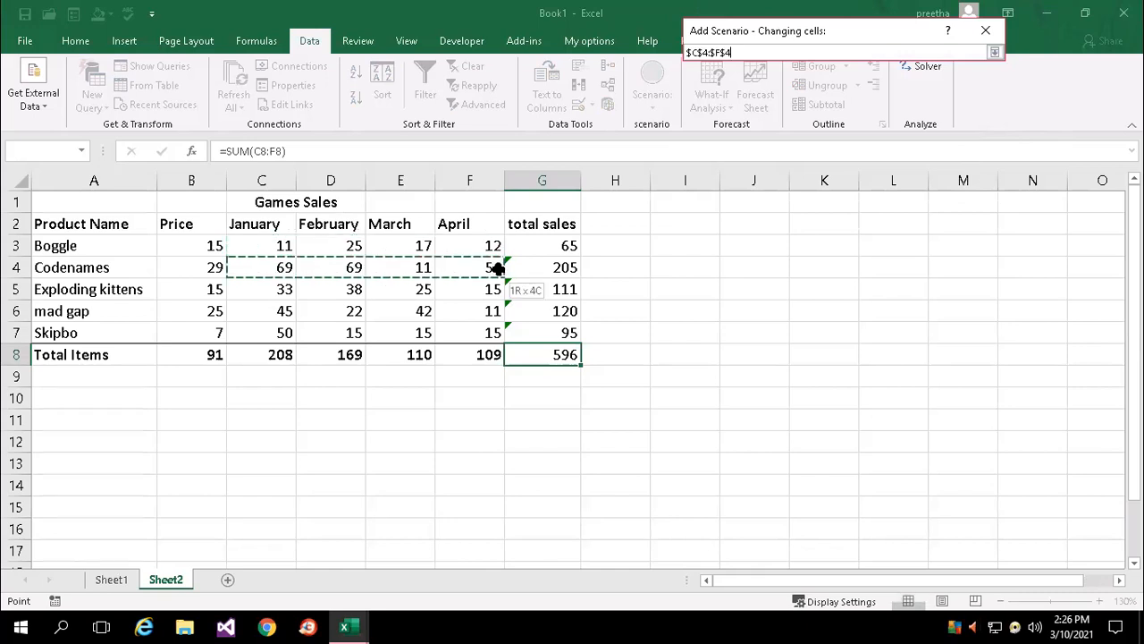
pyautogui.click(995, 53)
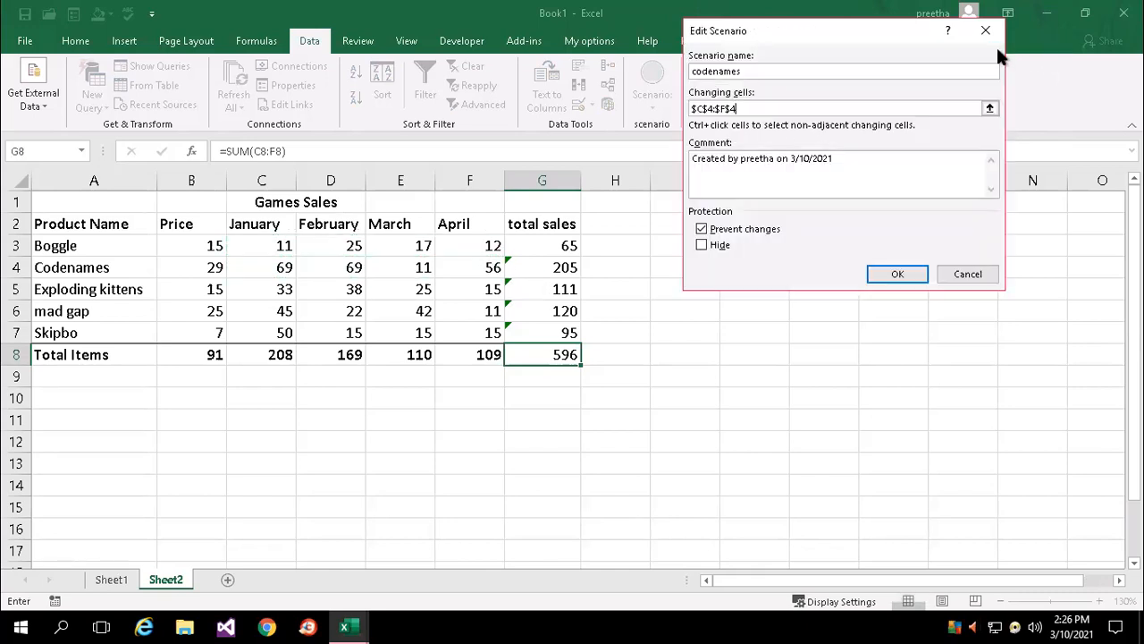
pyautogui.click(888, 274)
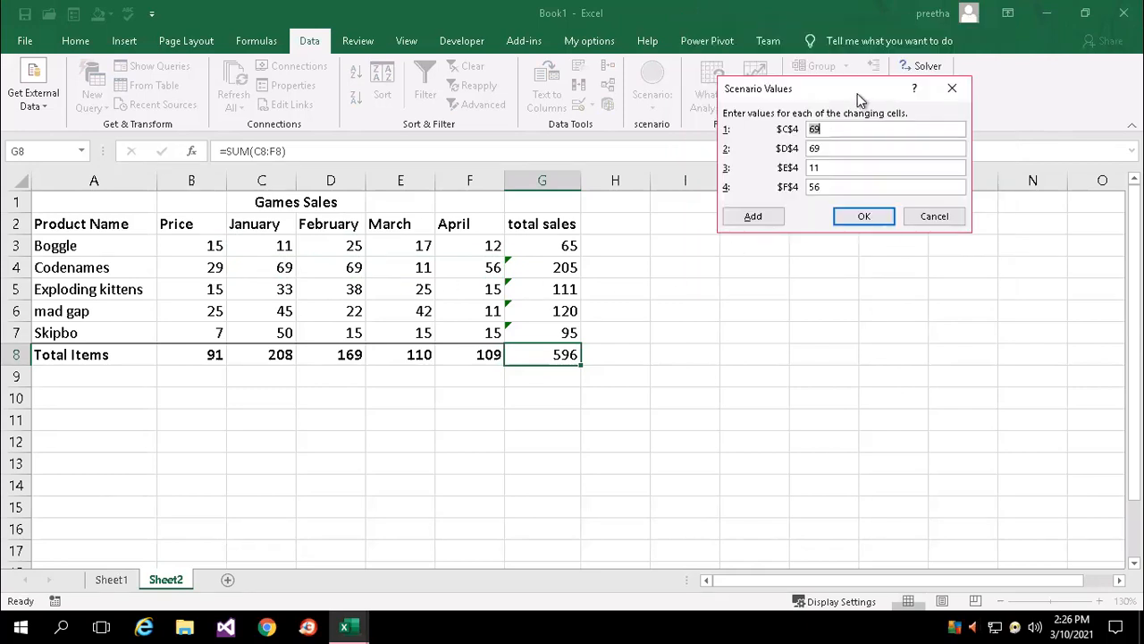
# Step: Set the codenames scenario values to 70, 66, 20 and 85 for C4 through F4 and save it
pyautogui.write('70')
pyautogui.press('Tab')
pyautogui.write('66')
pyautogui.press('Tab')
pyautogui.write('20')
pyautogui.press('Tab')
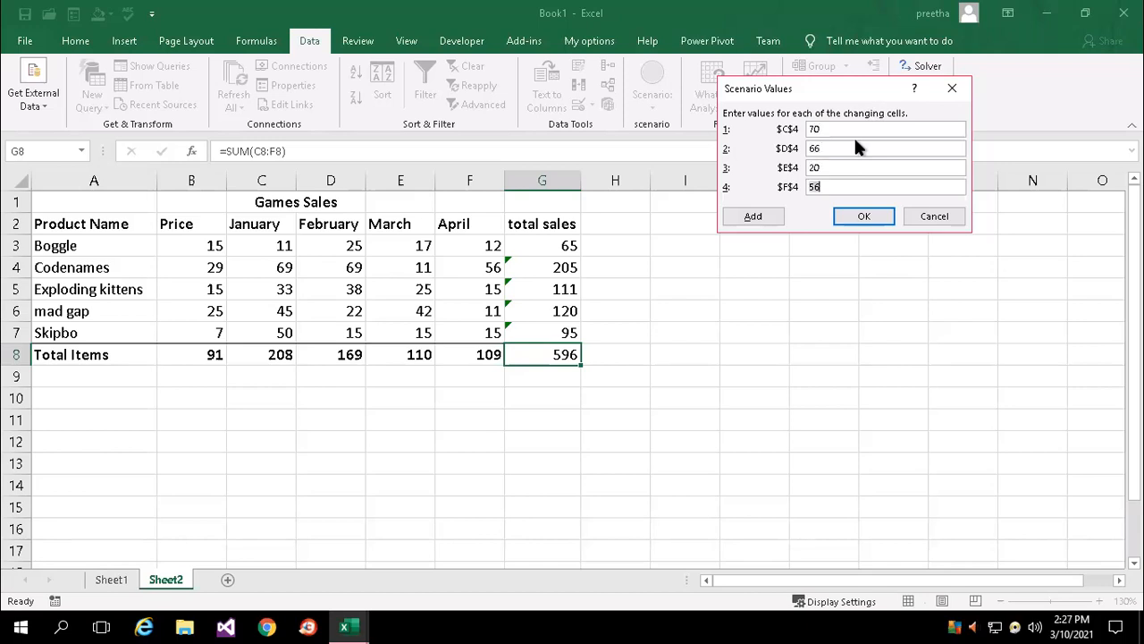
pyautogui.write('85')
pyautogui.click(874, 207)
pyautogui.click(869, 214)
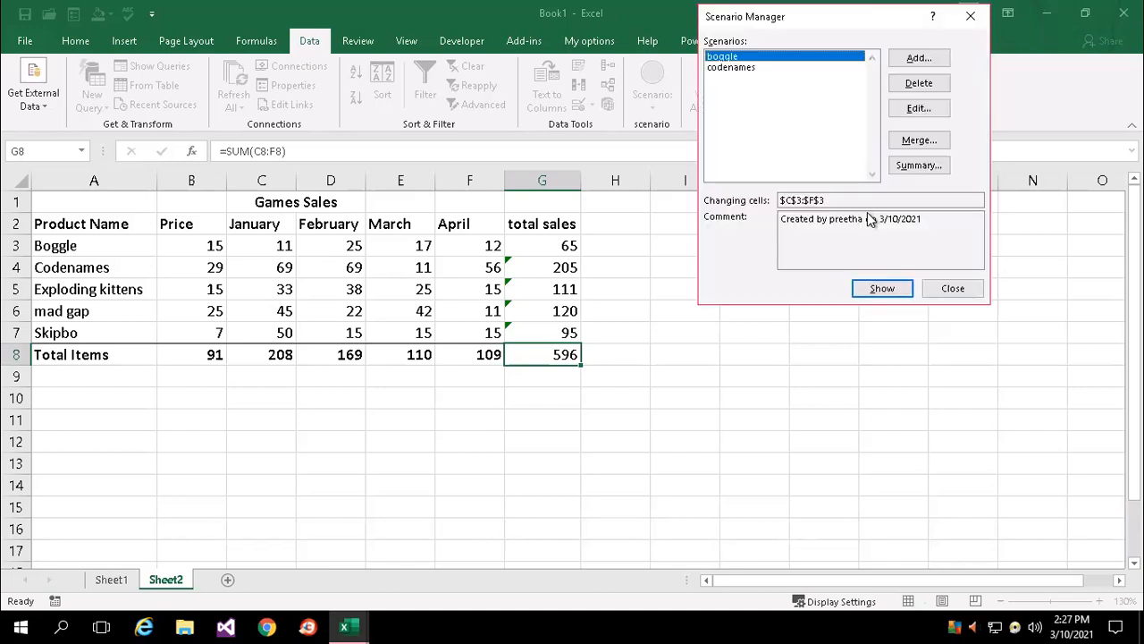
# Step: Add a scenario named exploding with B5:F5 as its changing cells
pyautogui.click(912, 59)
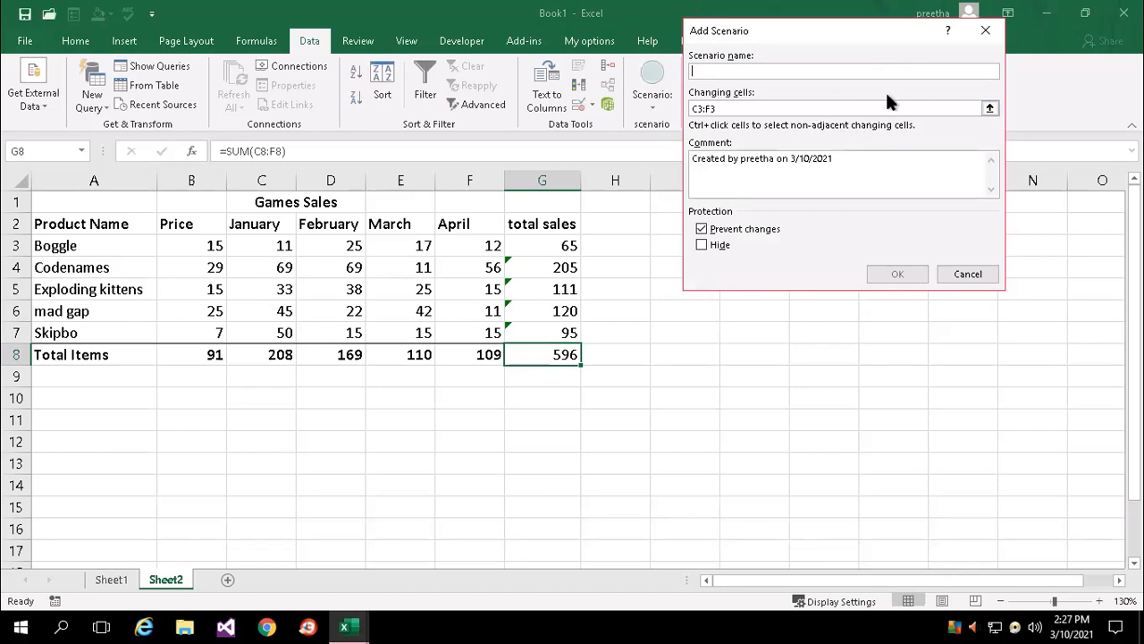
pyautogui.write('exploding')
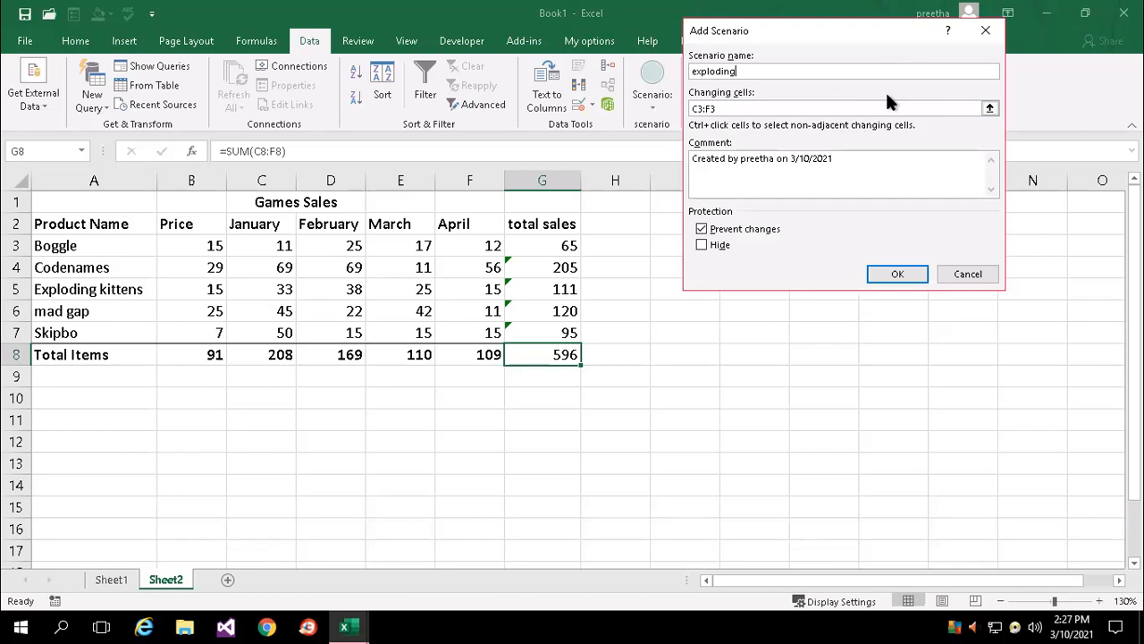
pyautogui.click(989, 108)
pyautogui.moveTo(212, 286); pyautogui.dragTo(487, 291)
pyautogui.click(994, 52)
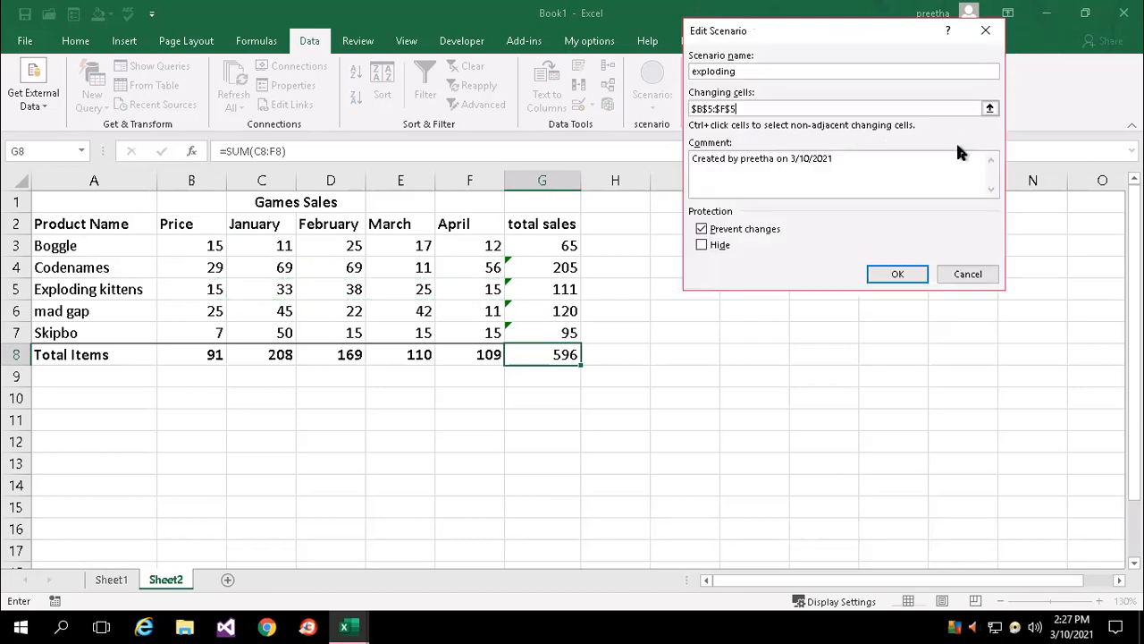
pyautogui.click(898, 273)
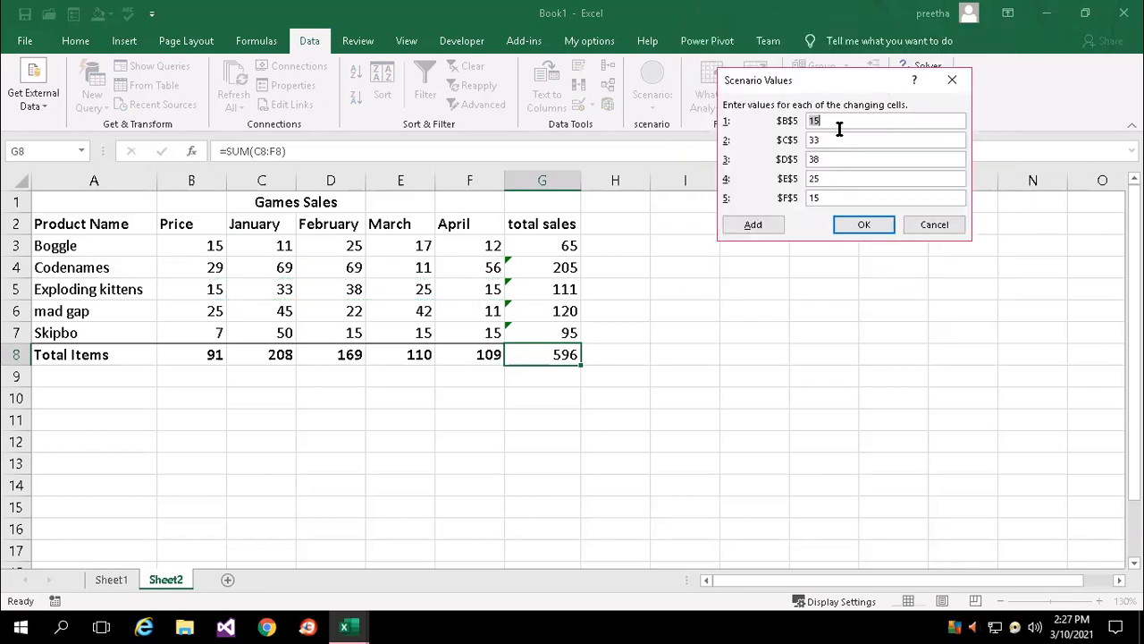
# Step: Set the exploding scenario values to 20, 36, 15 and 20 for B5 through E5 and save it
pyautogui.write('20')
pyautogui.press('Tab')
pyautogui.write('36')
pyautogui.press('Tab')
pyautogui.write('15')
pyautogui.press('Tab')
pyautogui.write('20')
pyautogui.press('Tab')
pyautogui.click(874, 220)
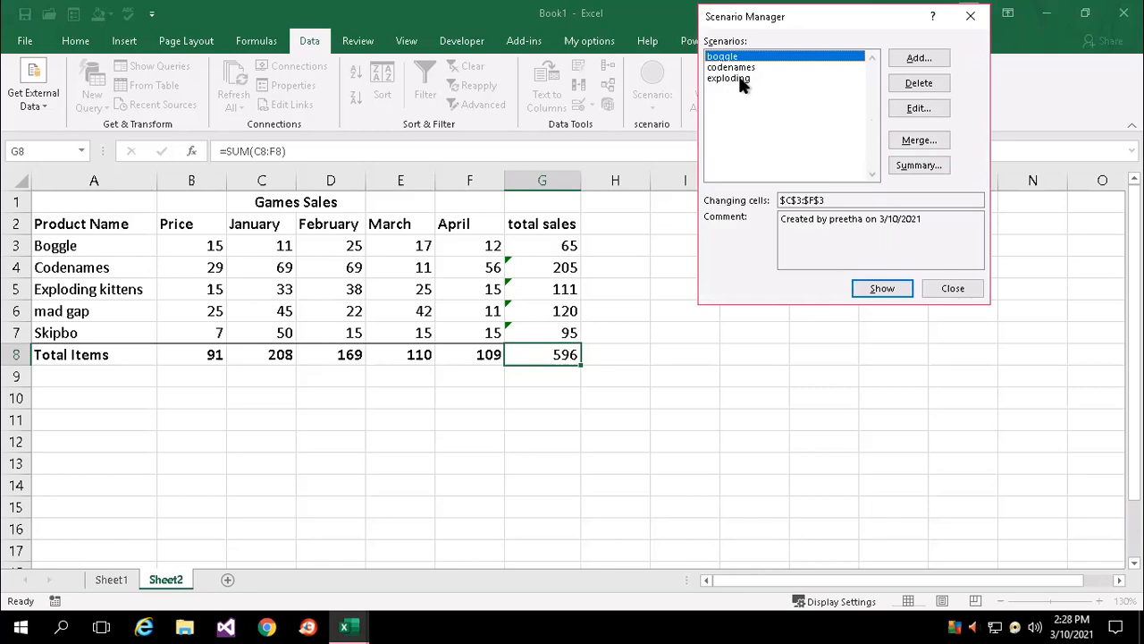
# Step: Add a scenario named mad gap with C6:F6 as its changing cells
pyautogui.click(935, 56)
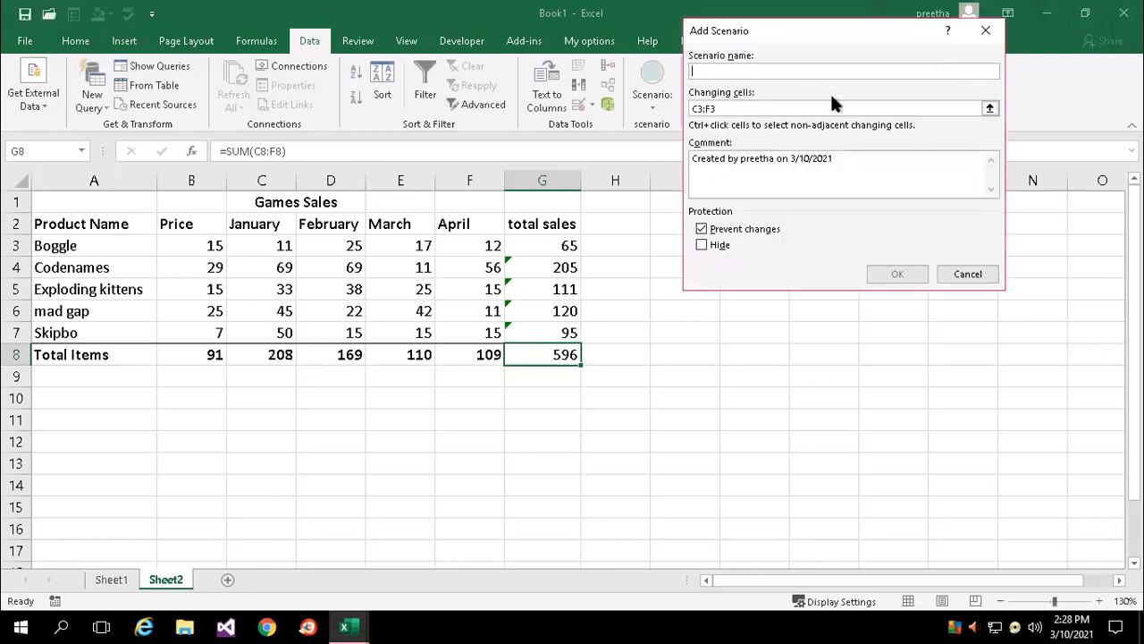
pyautogui.write('mad gap')
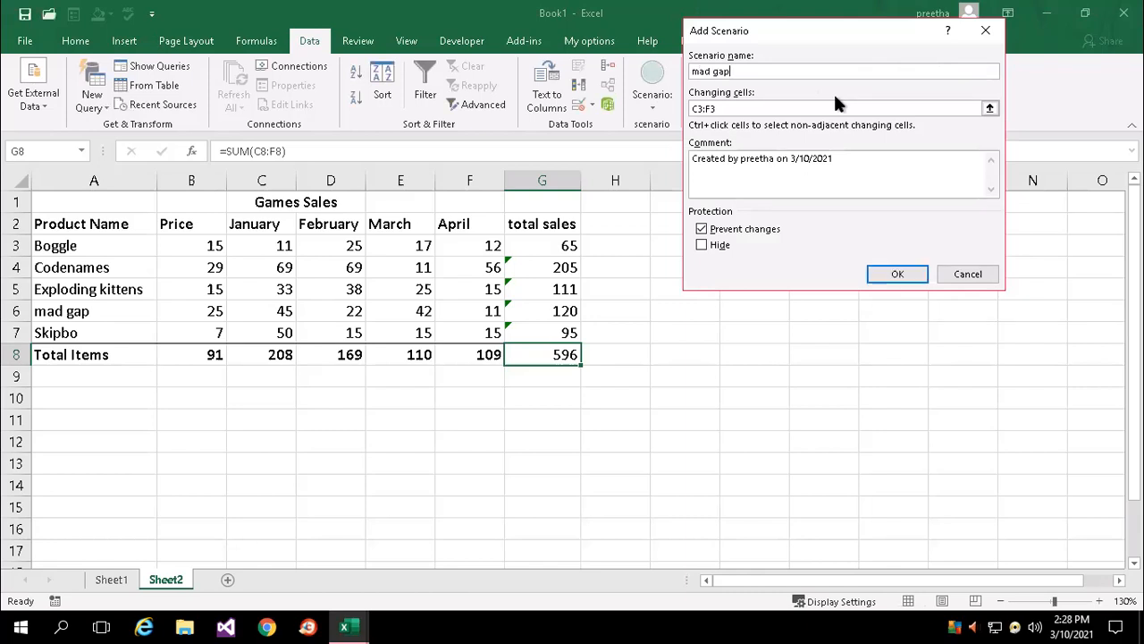
pyautogui.click(989, 106)
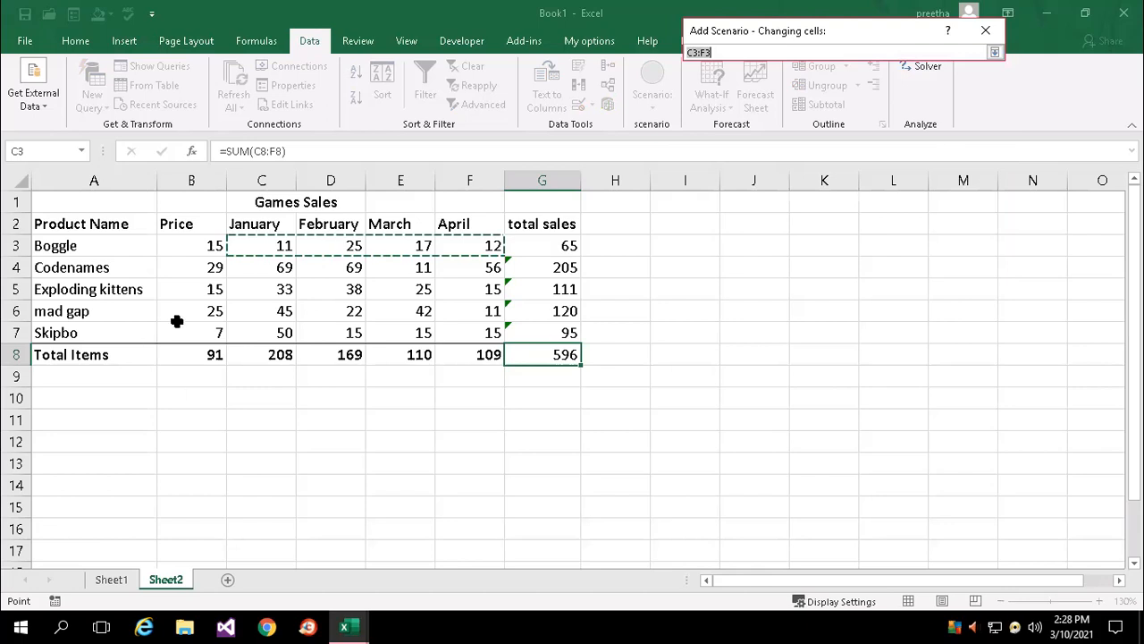
pyautogui.moveTo(193, 315); pyautogui.dragTo(489, 311)
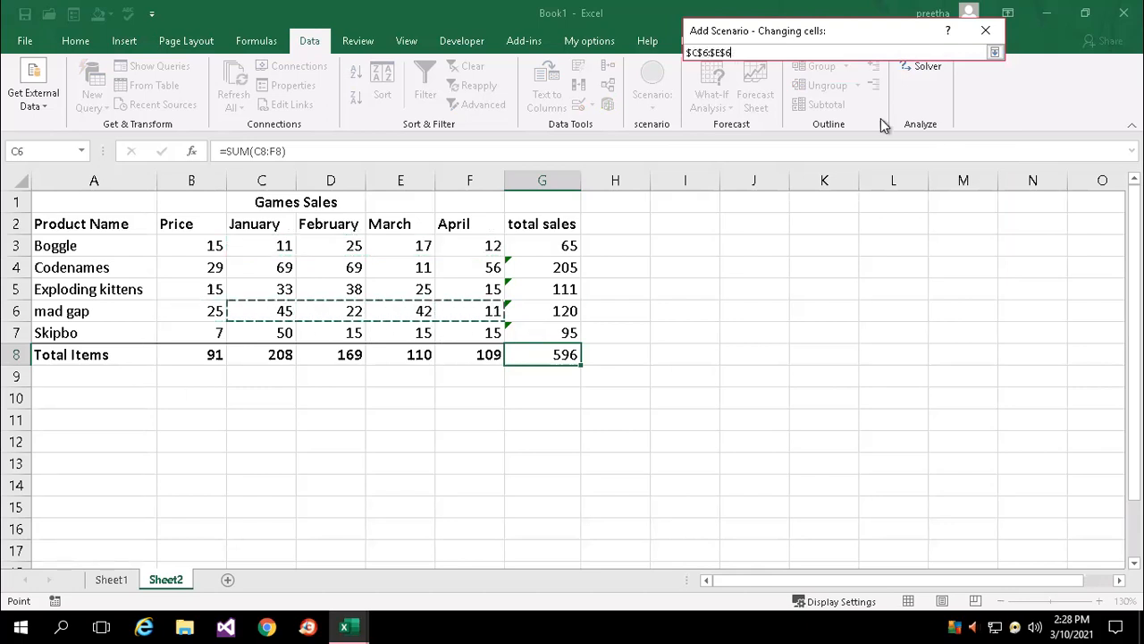
pyautogui.click(992, 52)
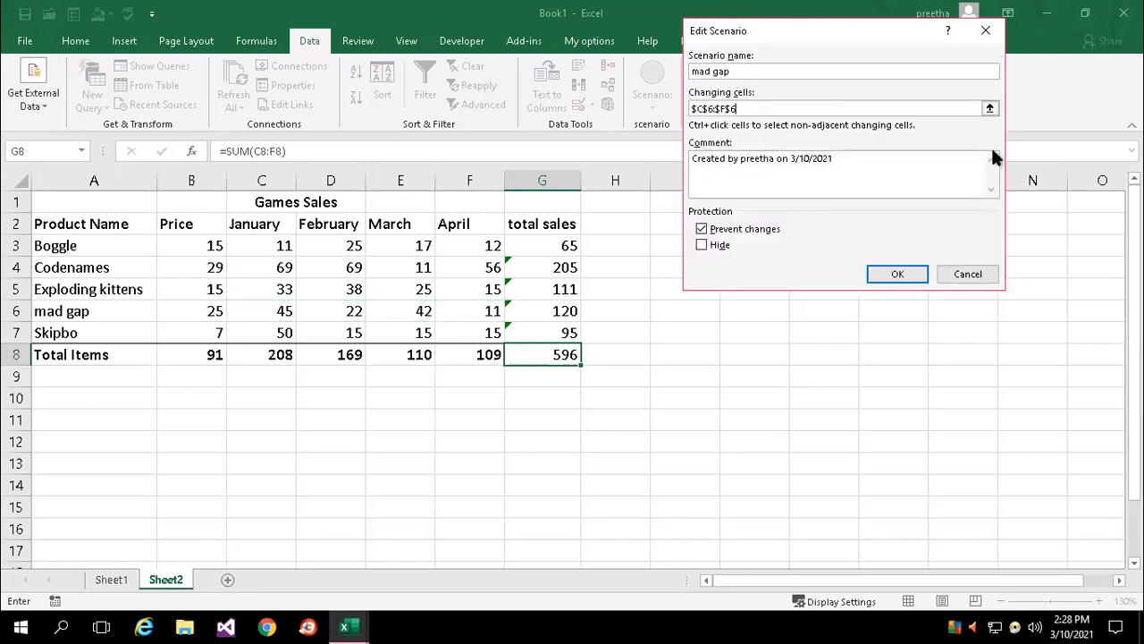
pyautogui.click(895, 274)
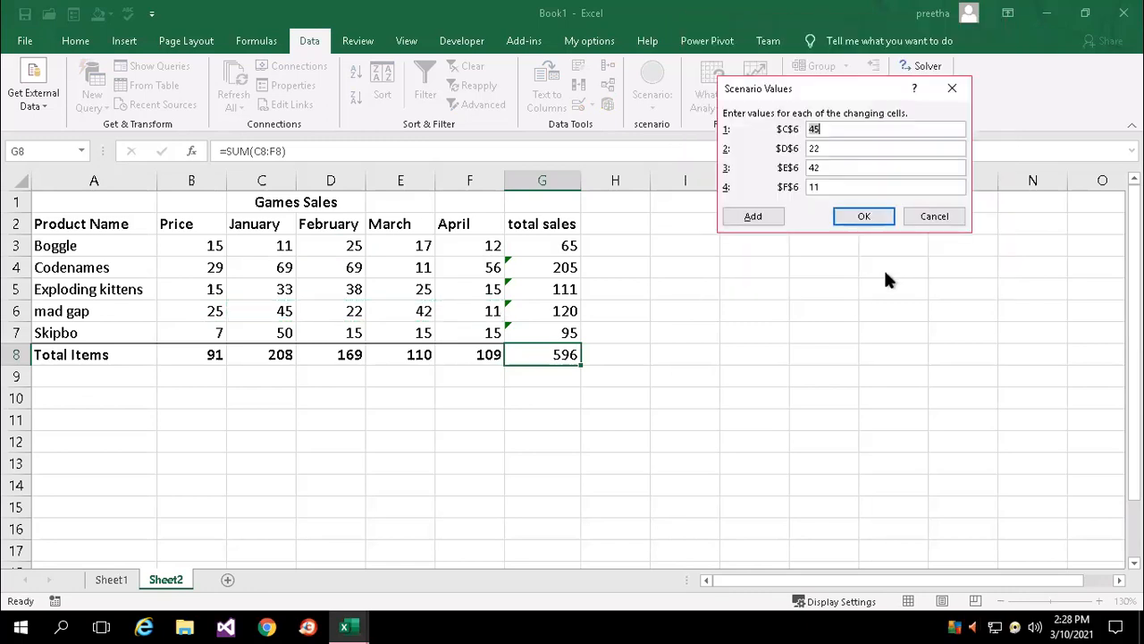
# Step: Set the mad gap scenario values to 50 for C6, 30 for D6 and 0 for E6, and save it
pyautogui.write('5030')
pyautogui.press('BackSpace')
pyautogui.press('BackSpace')
pyautogui.press('Tab')
pyautogui.write('30')
pyautogui.press('Tab')
pyautogui.press('BackSpace')
pyautogui.write('0')
pyautogui.click(869, 215)
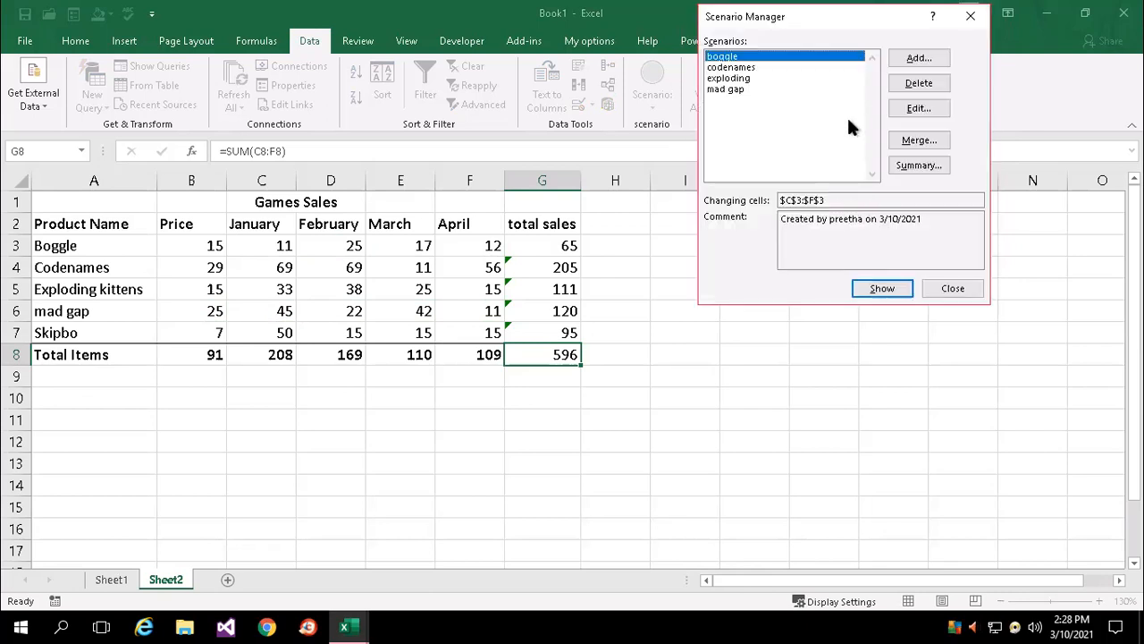
# Step: Add a scenario named skipbo with changing cells C7:F7, giving E7 a value of 67
pyautogui.click(918, 59)
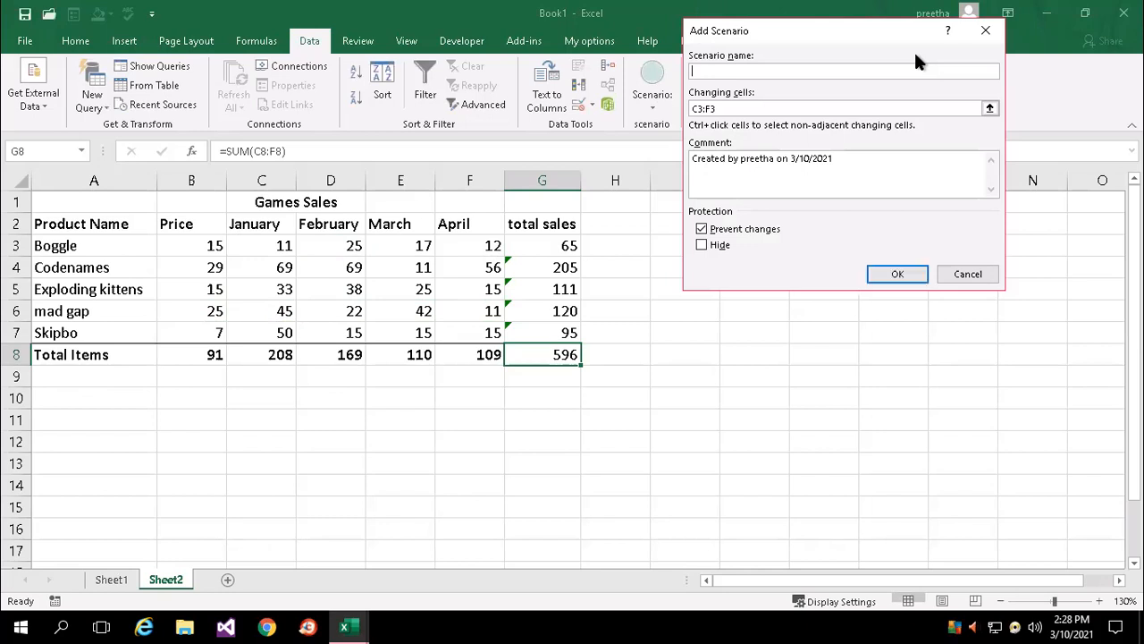
pyautogui.write('skipbo')
pyautogui.click(990, 108)
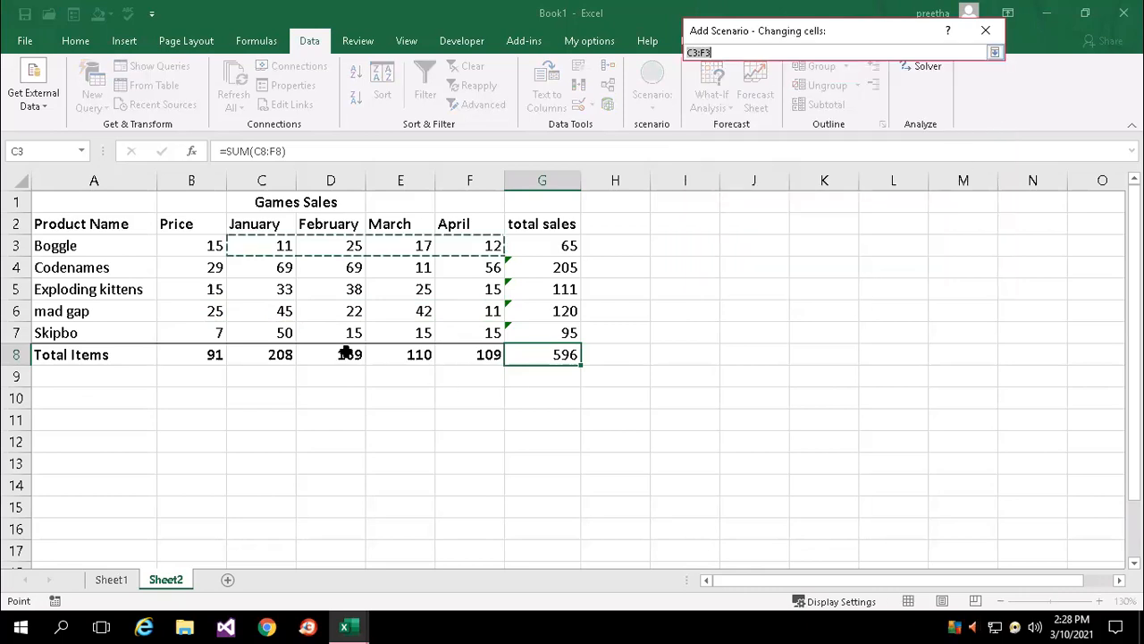
pyautogui.moveTo(267, 332); pyautogui.dragTo(501, 333)
pyautogui.click(994, 53)
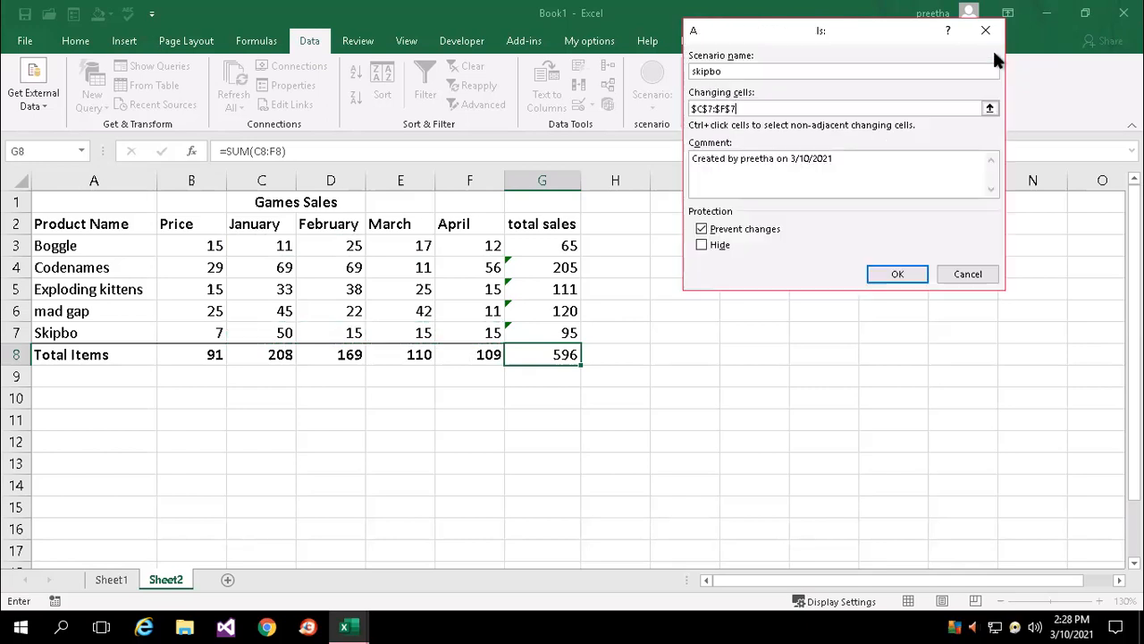
pyautogui.click(905, 274)
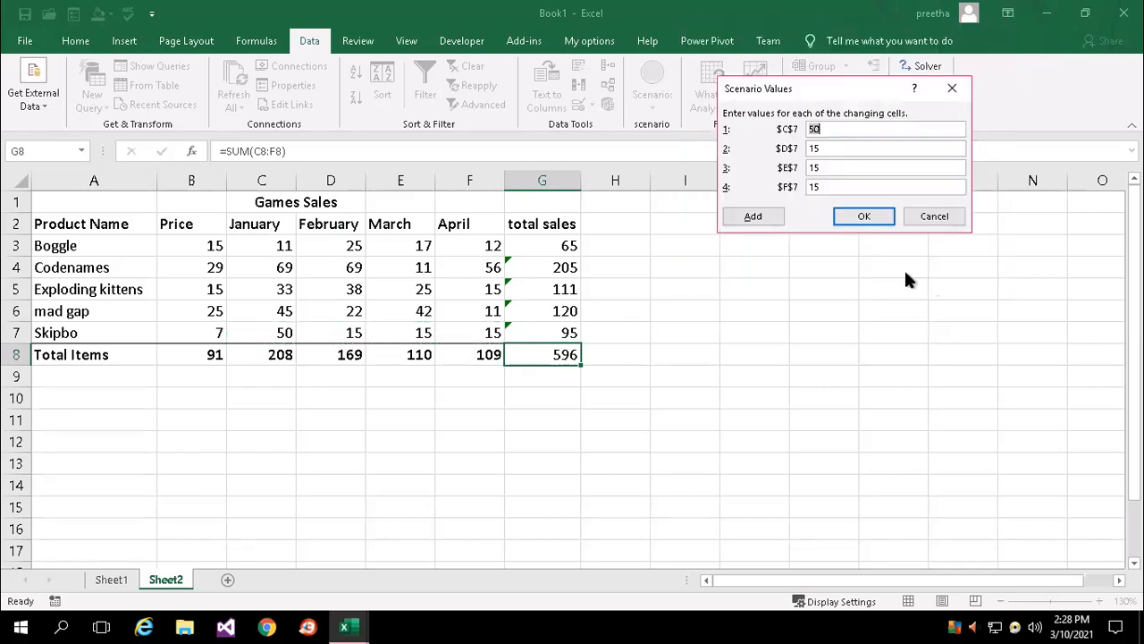
pyautogui.doubleClick(825, 163)
pyautogui.write('67')
pyautogui.click(864, 215)
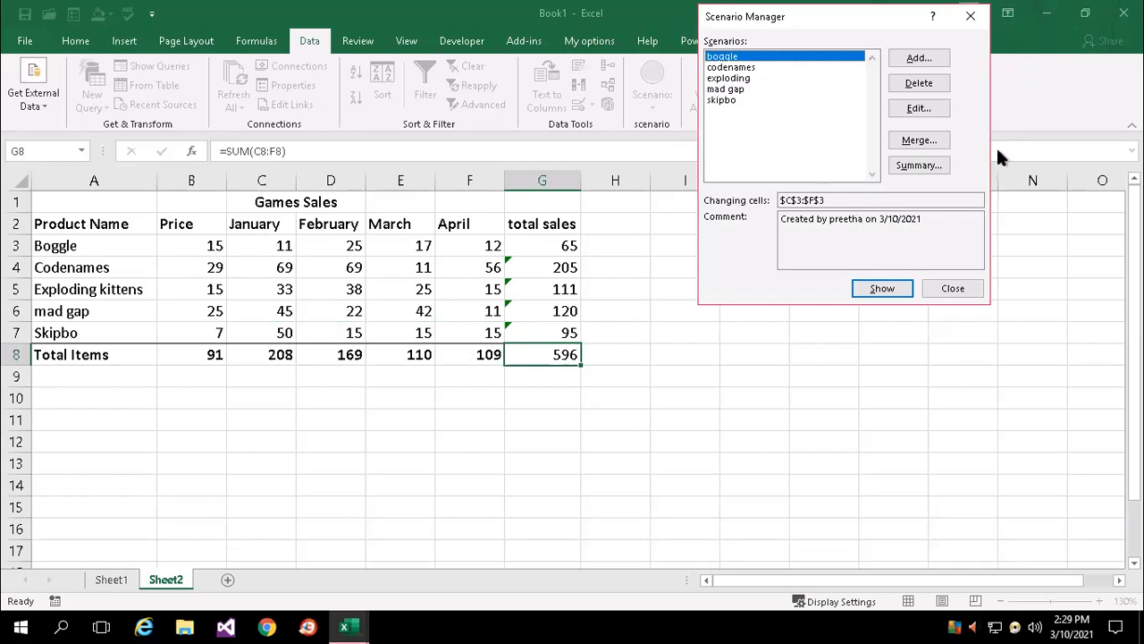
# Step: Create a Scenario summary report for the saved scenarios with G8, the overall total sales, as the result cell
pyautogui.click(935, 166)
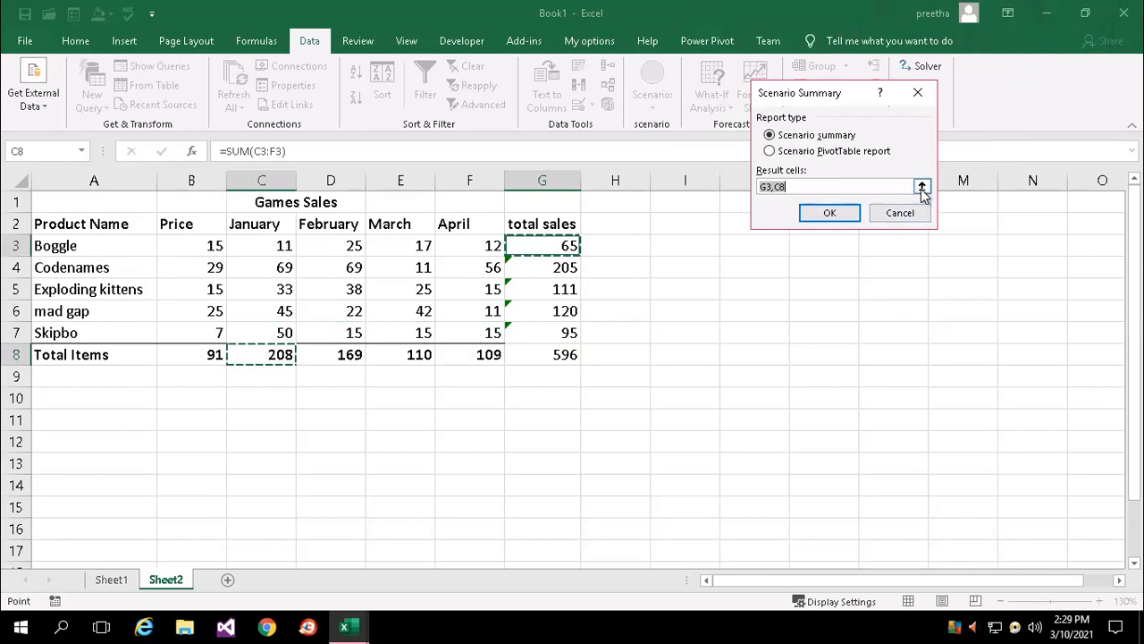
pyautogui.click(923, 188)
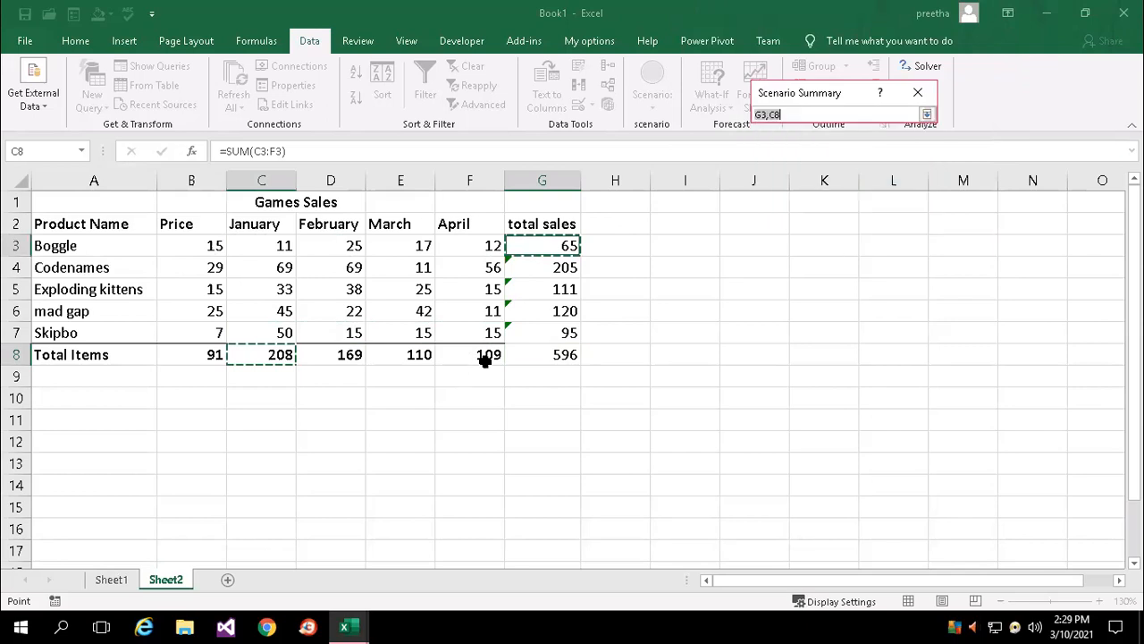
pyautogui.click(545, 354)
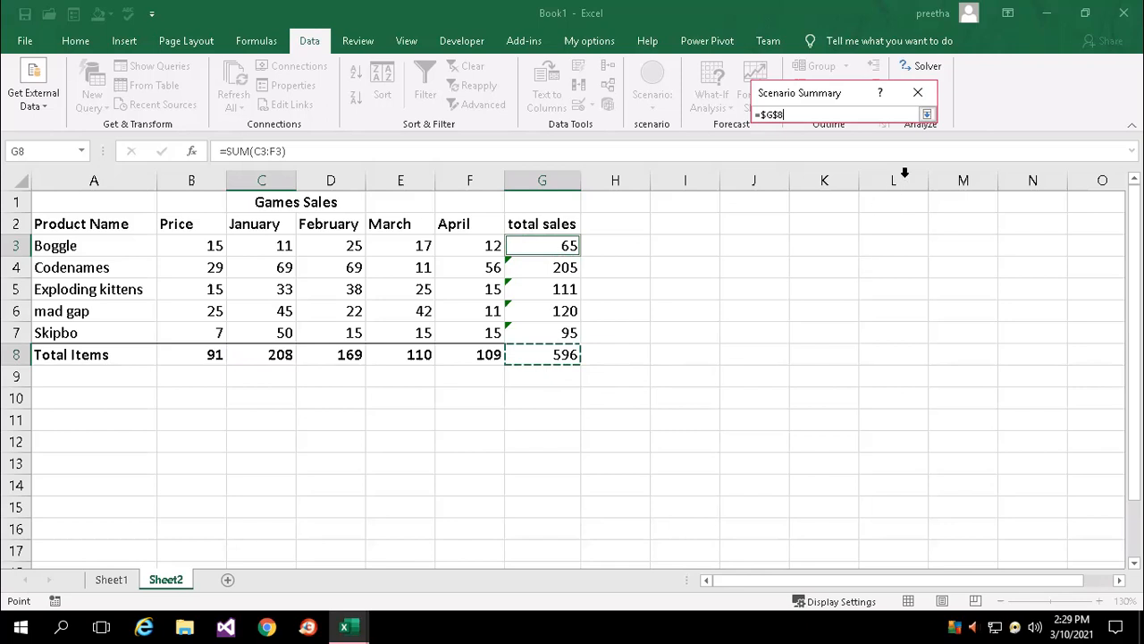
pyautogui.click(927, 114)
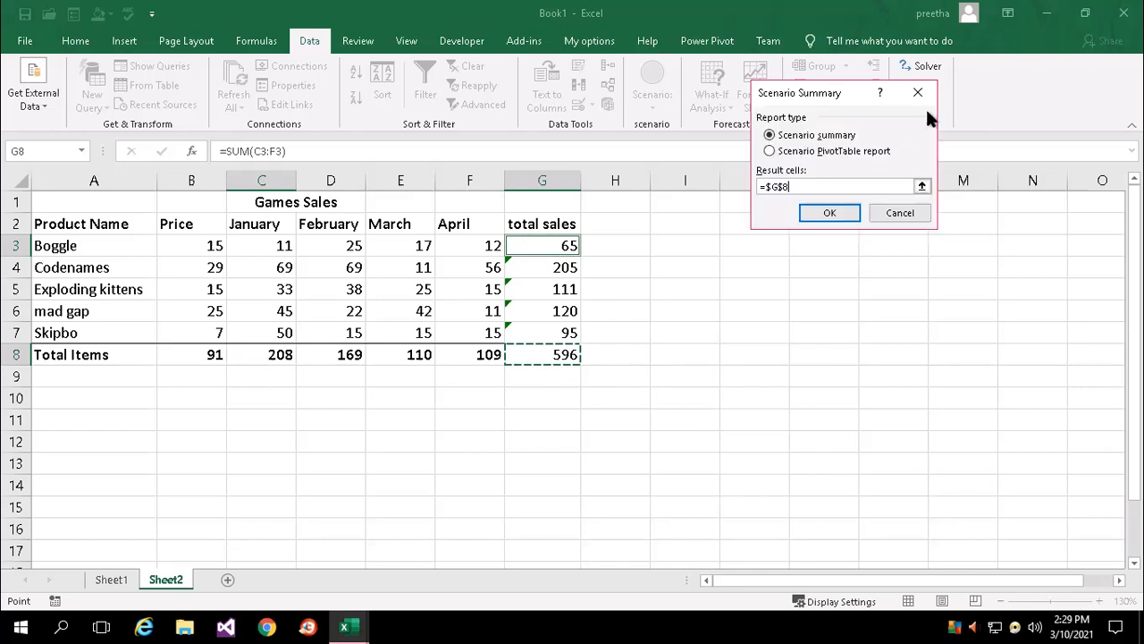
pyautogui.click(832, 203)
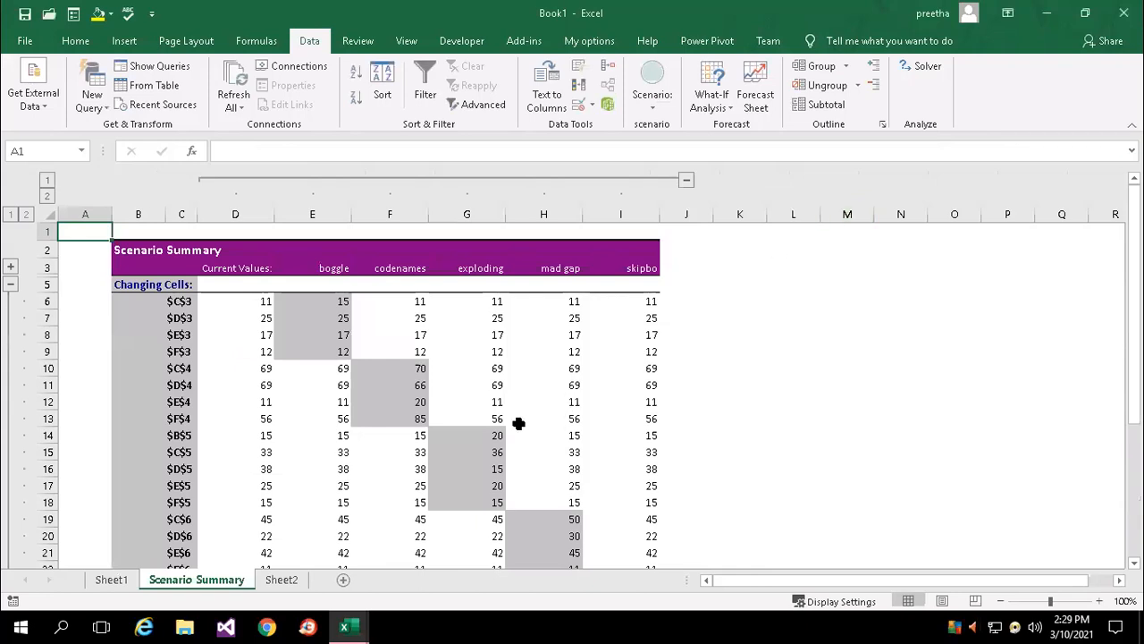
# Step: Examine the Scenario Summary report, comparing each scenario's highlighted changing cells and its G8 result with the current values
pyautogui.scroll(-3, 721, 410)
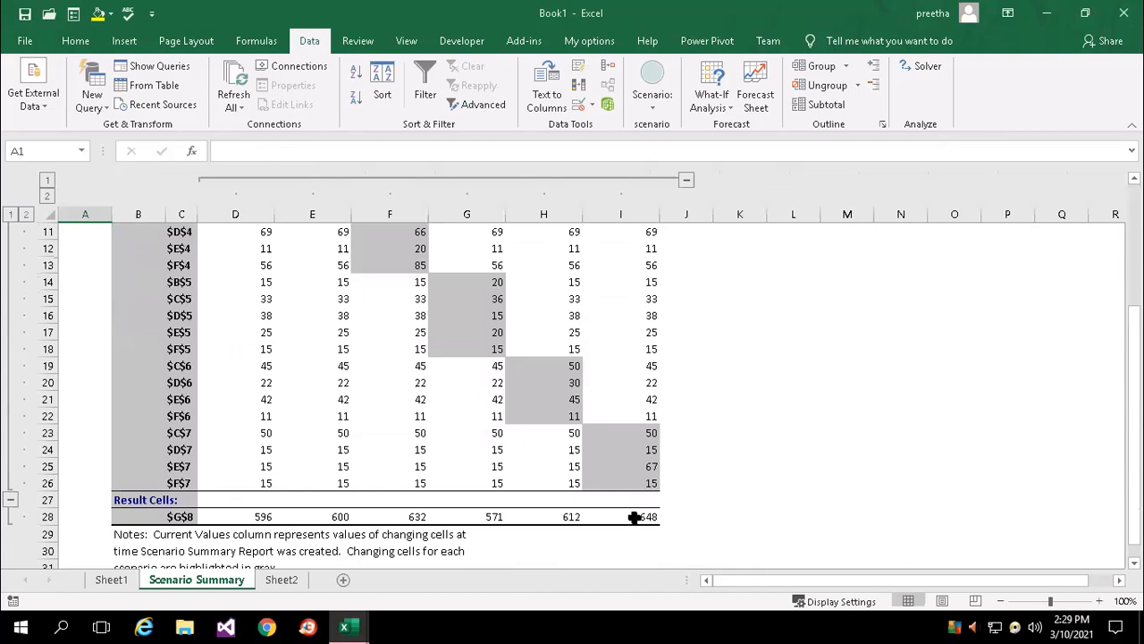
pyautogui.click(240, 517)
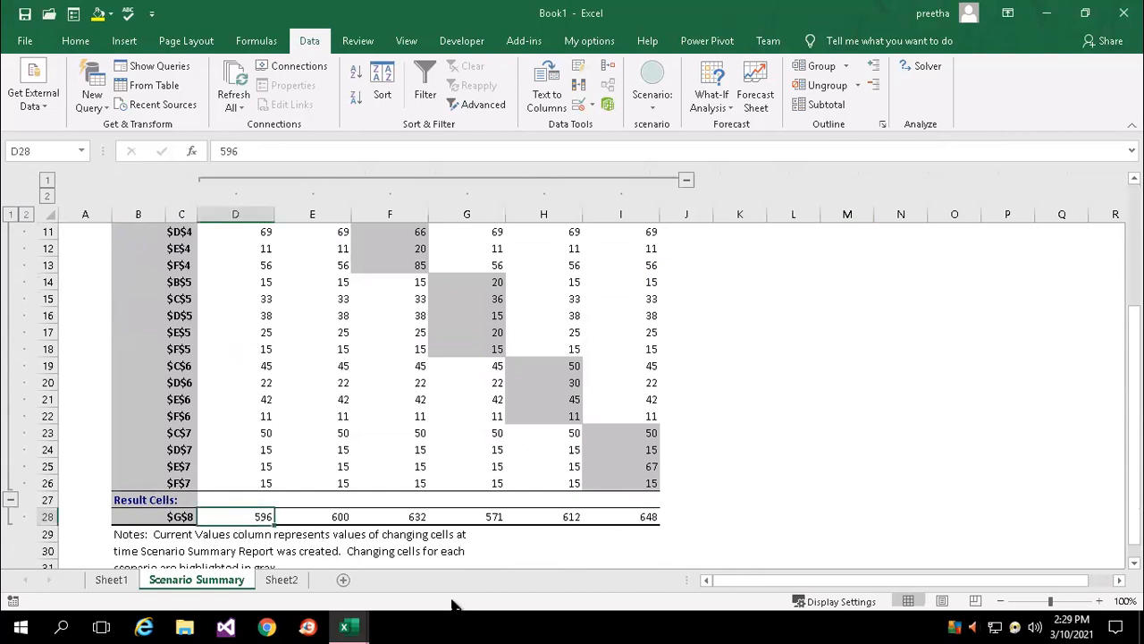
pyautogui.scroll(2, 341, 494)
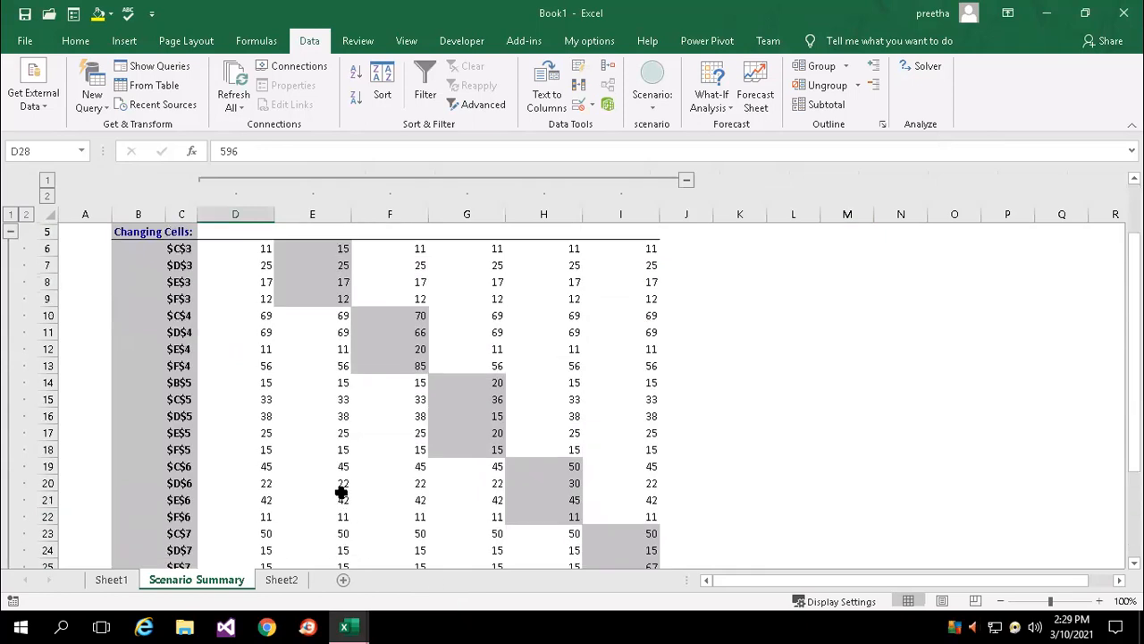
pyautogui.scroll(-1, 341, 490)
pyautogui.scroll(-1, 341, 490)
pyautogui.scroll(3, 336, 483)
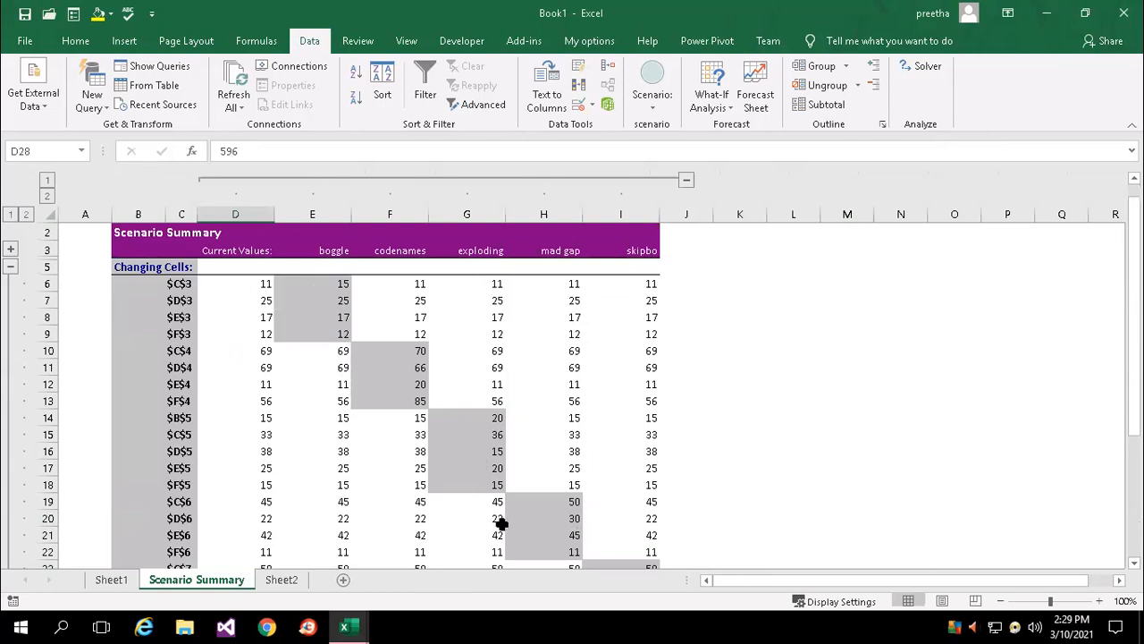
pyautogui.scroll(-1, 501, 524)
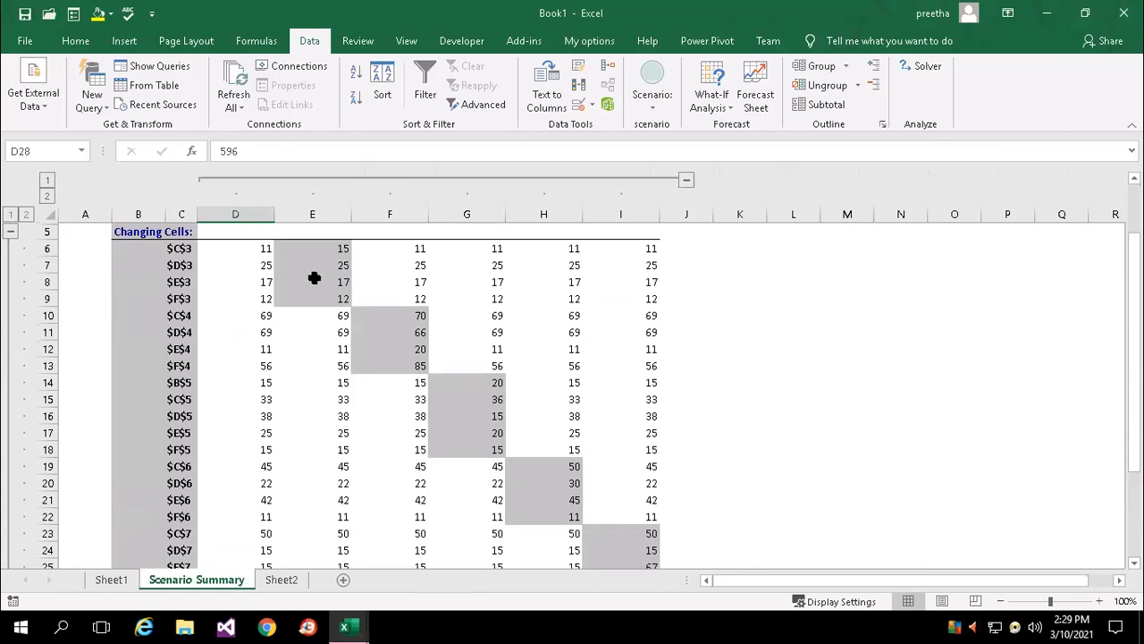
pyautogui.scroll(2, 312, 279)
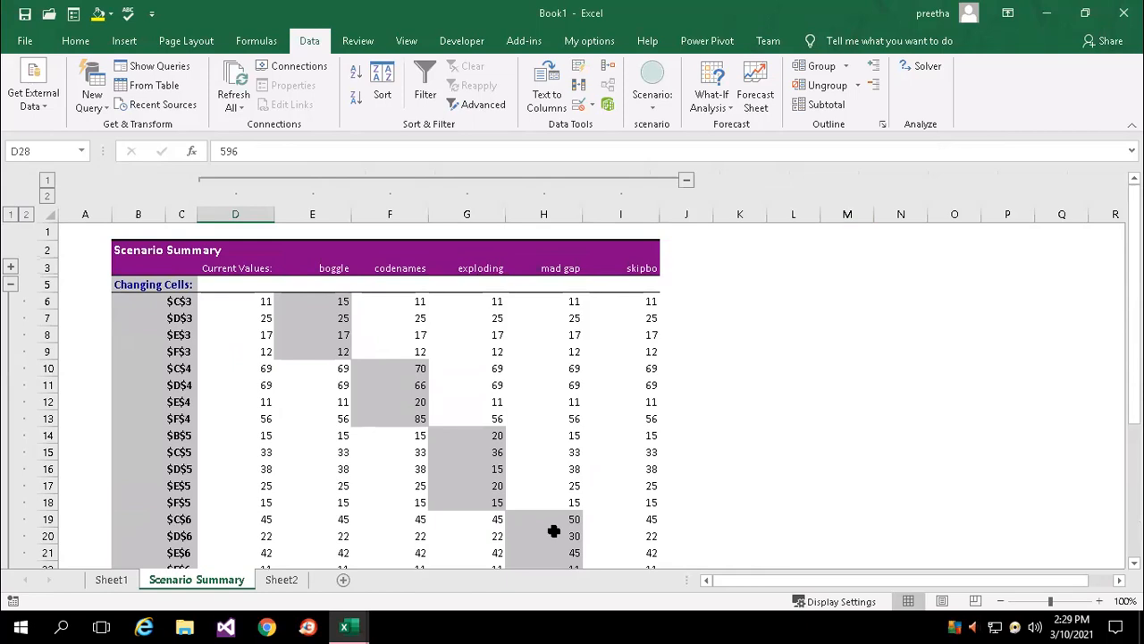
pyautogui.scroll(-1, 557, 531)
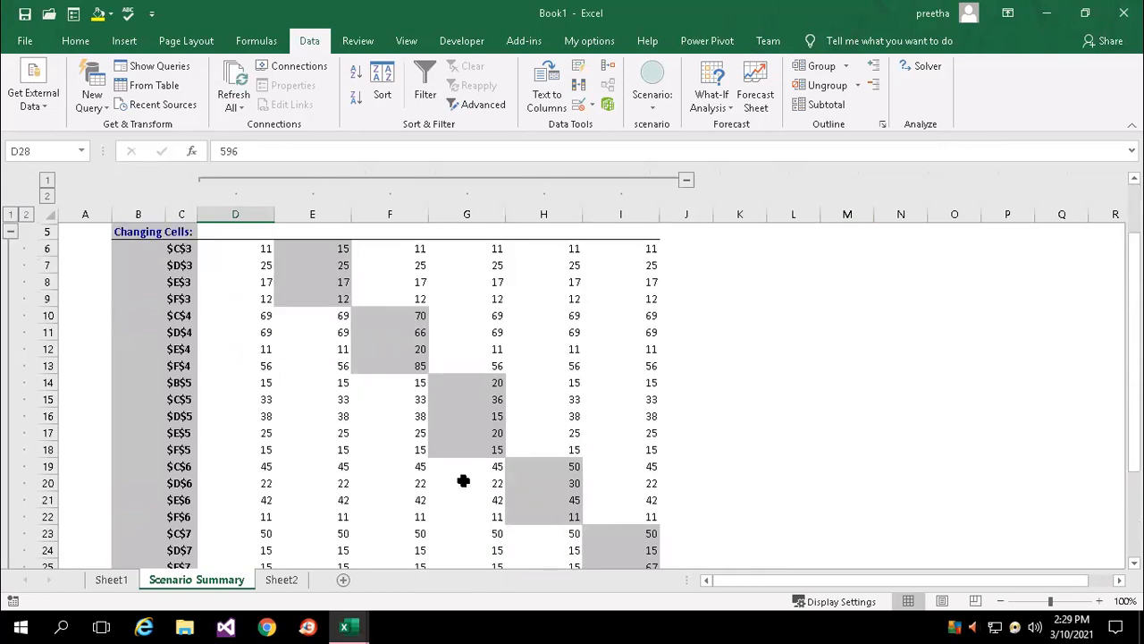
pyautogui.scroll(-1, 462, 478)
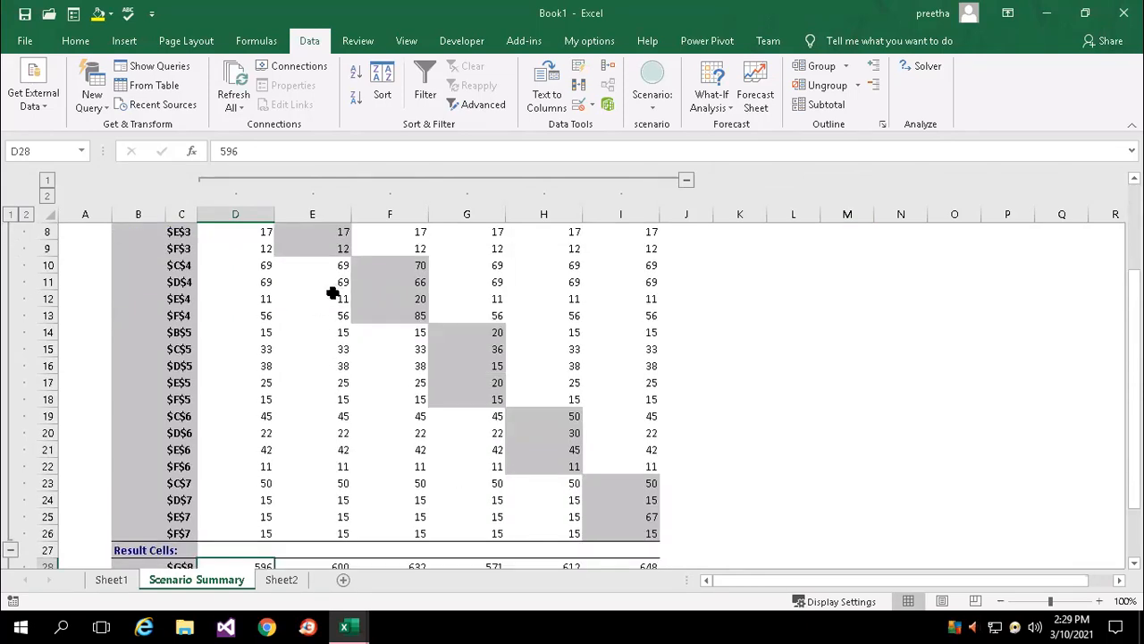
pyautogui.scroll(-1, 345, 405)
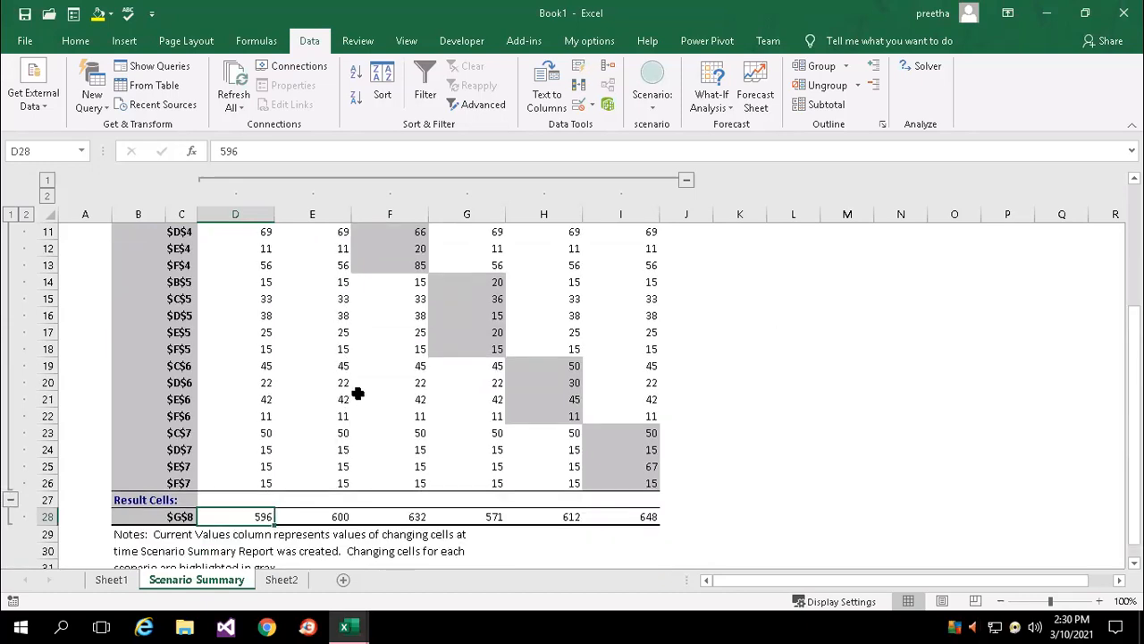
pyautogui.scroll(2, 362, 404)
pyautogui.scroll(-3, 367, 417)
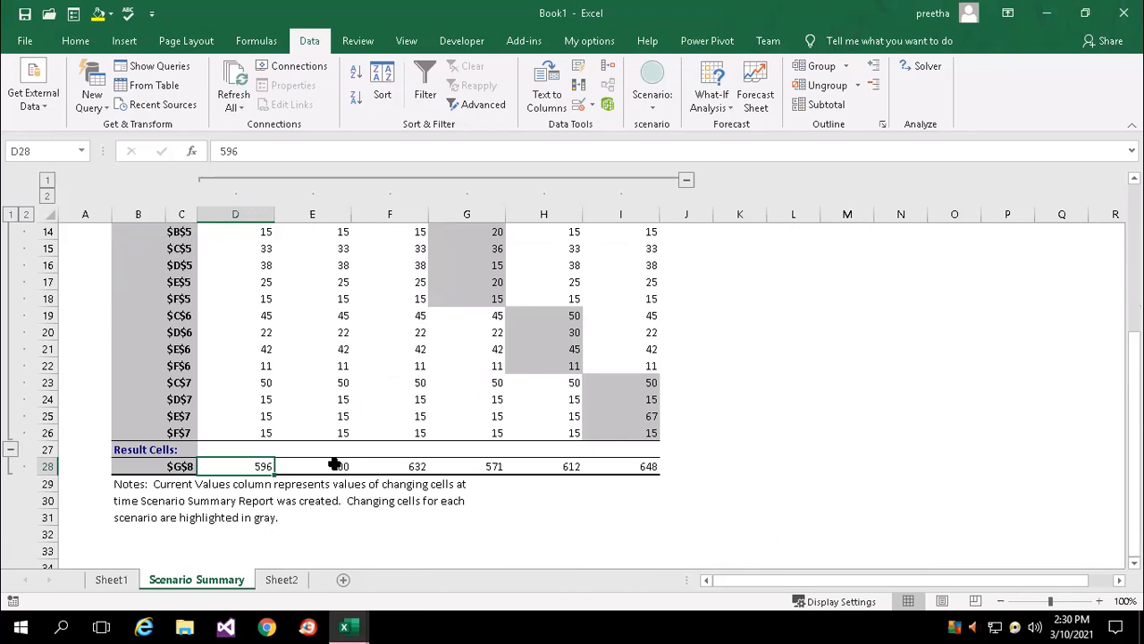
pyautogui.scroll(5, 331, 469)
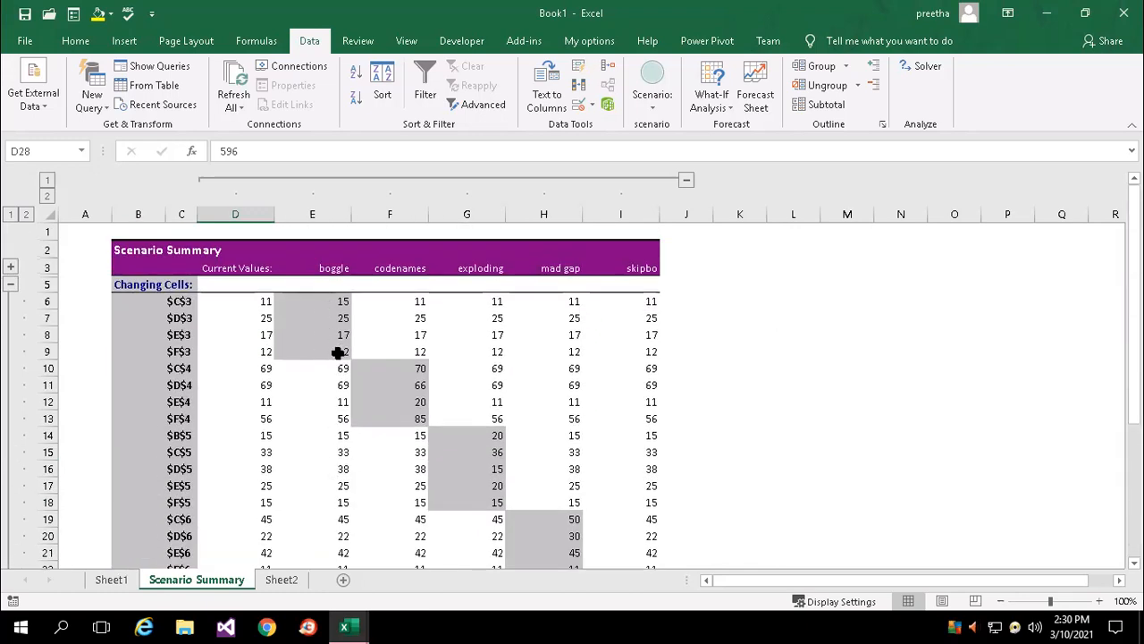
pyautogui.scroll(-3, 330, 421)
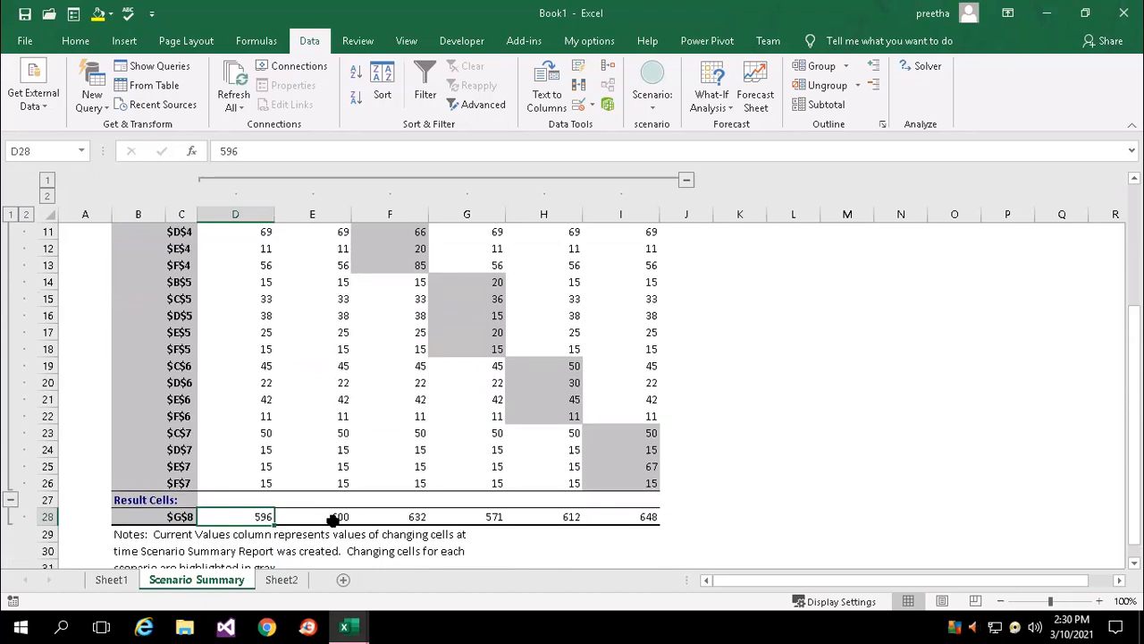
pyautogui.scroll(3, 379, 494)
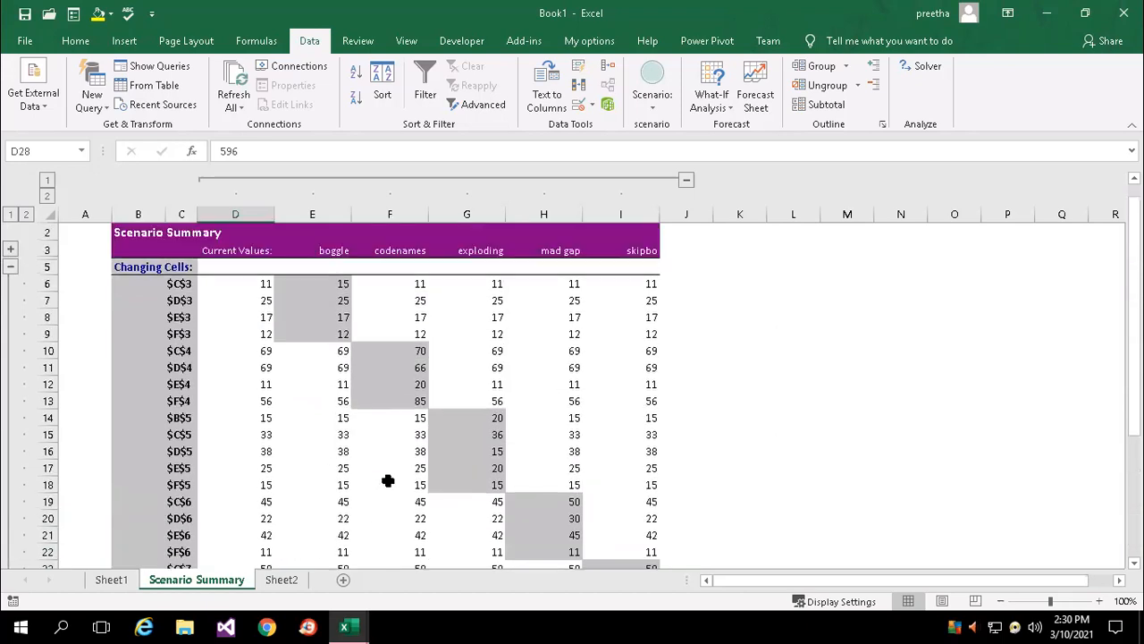
pyautogui.scroll(-2, 424, 385)
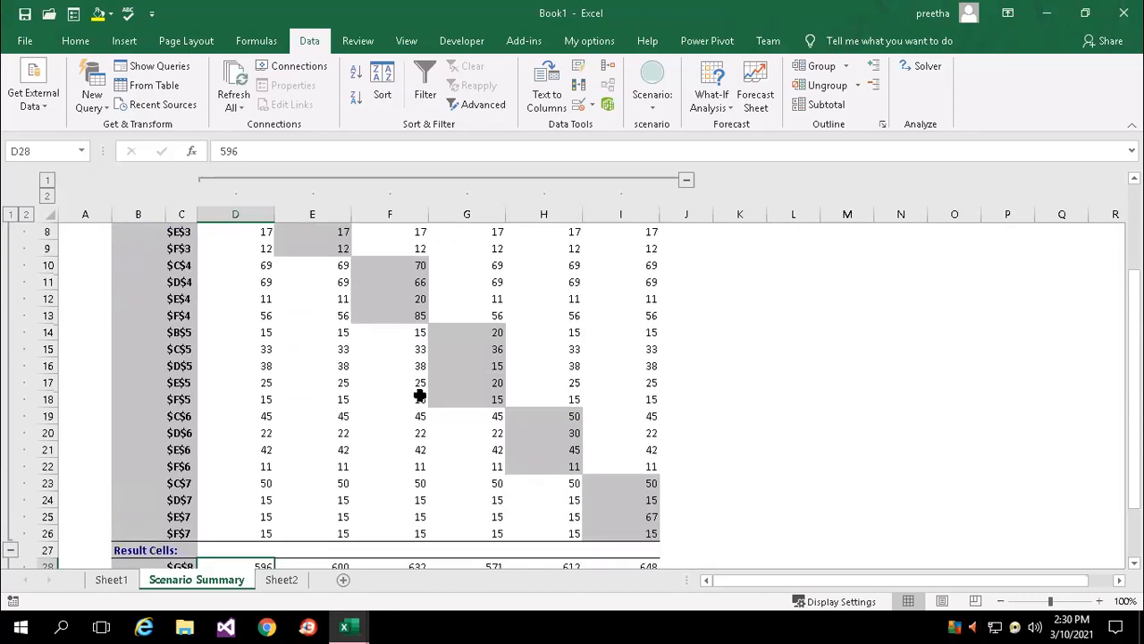
pyautogui.scroll(-1, 411, 559)
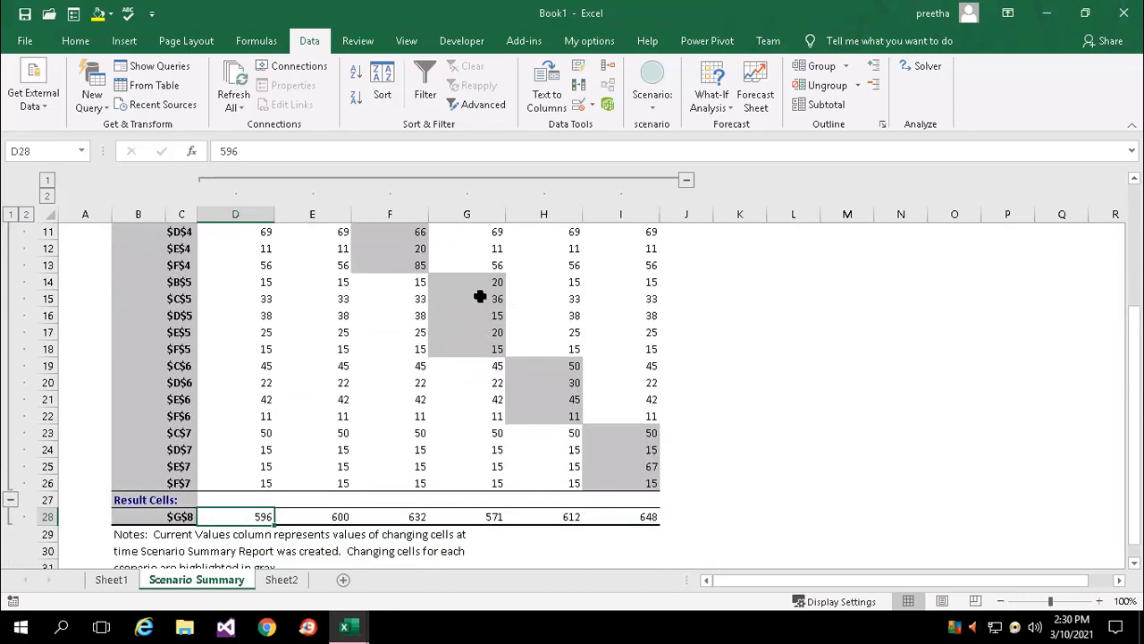
pyautogui.scroll(3, 481, 298)
pyautogui.scroll(-4, 492, 327)
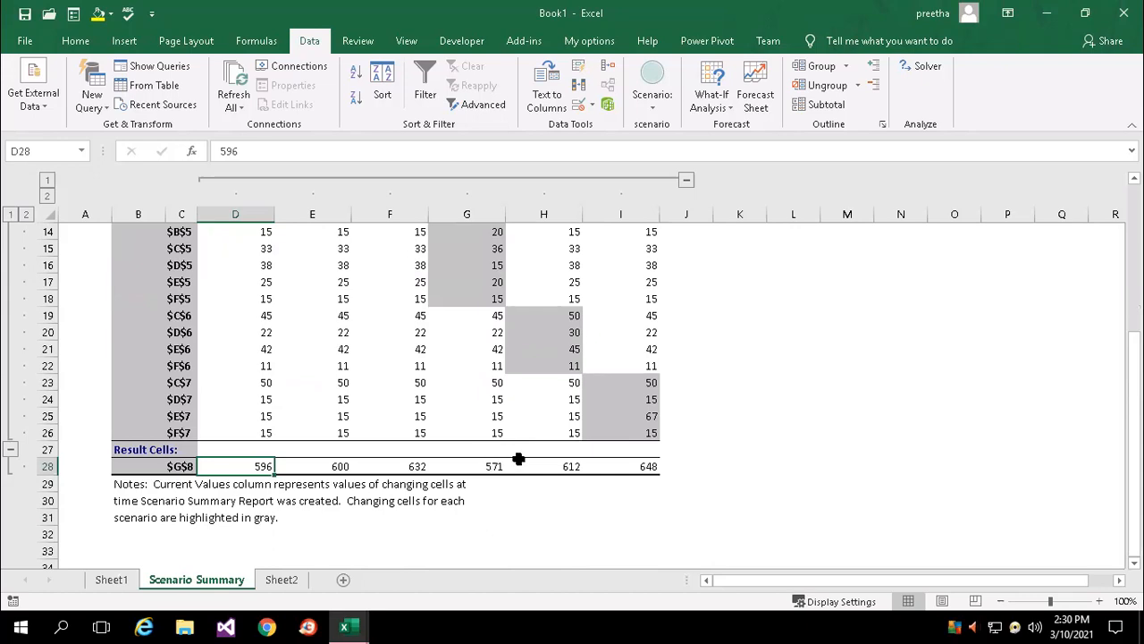
pyautogui.scroll(4, 539, 406)
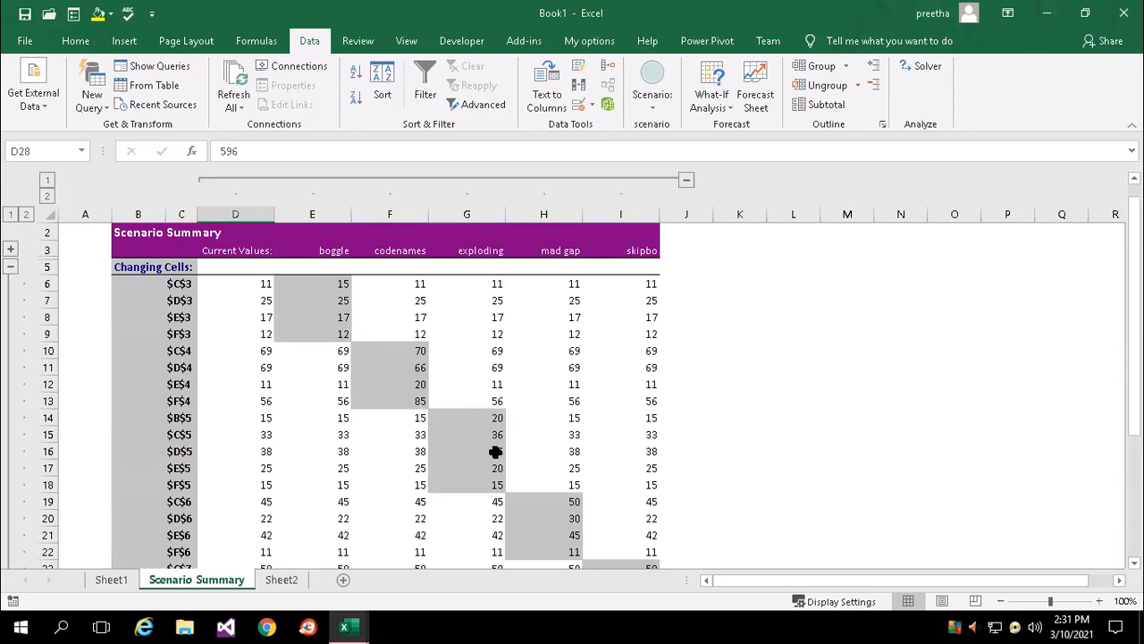
pyautogui.scroll(-1, 495, 453)
pyautogui.scroll(2, 523, 472)
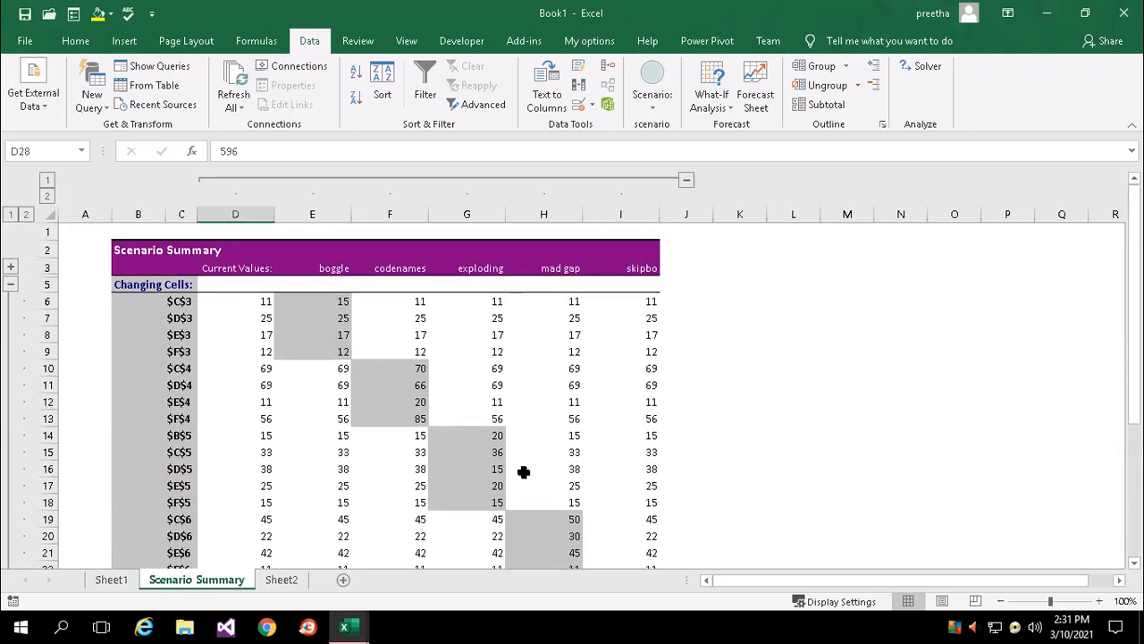
pyautogui.scroll(-1, 536, 474)
pyautogui.scroll(1, 634, 366)
pyautogui.scroll(-2, 634, 371)
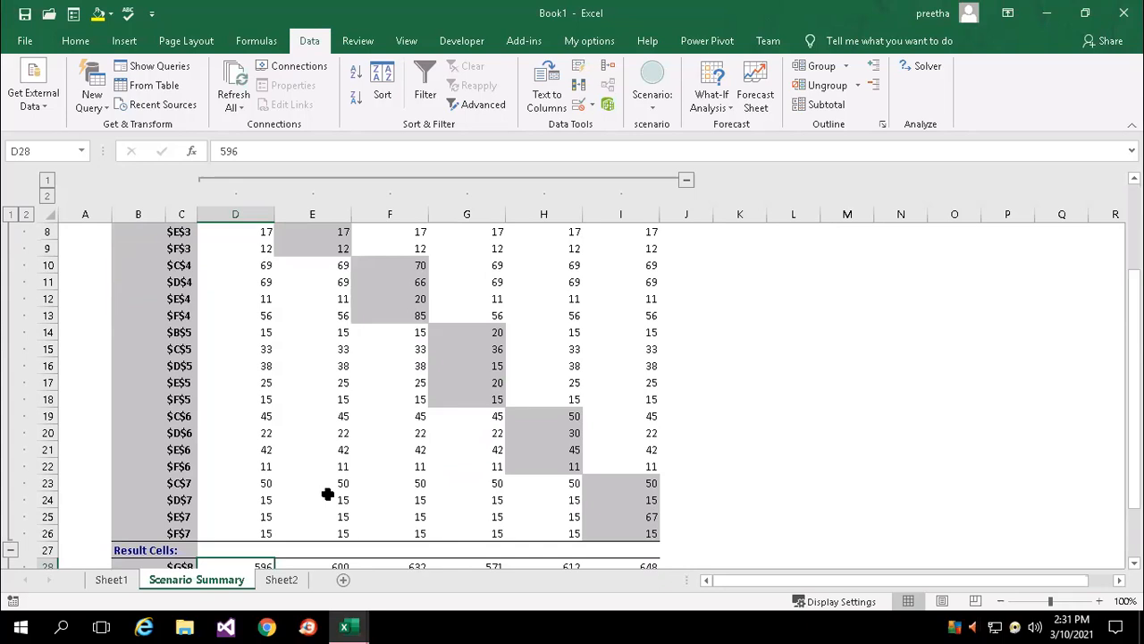
pyautogui.scroll(-1, 329, 492)
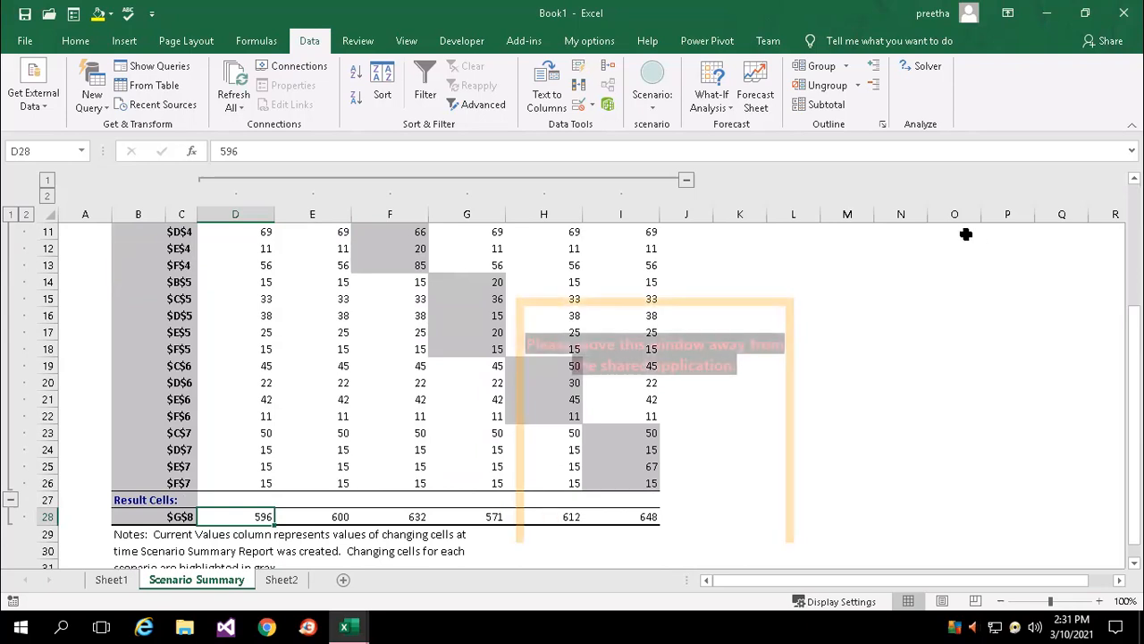
# Step: Return to the Games Sales table on Sheet2 and show the exploding scenario's values through Scenario Manager
pyautogui.click(111, 580)
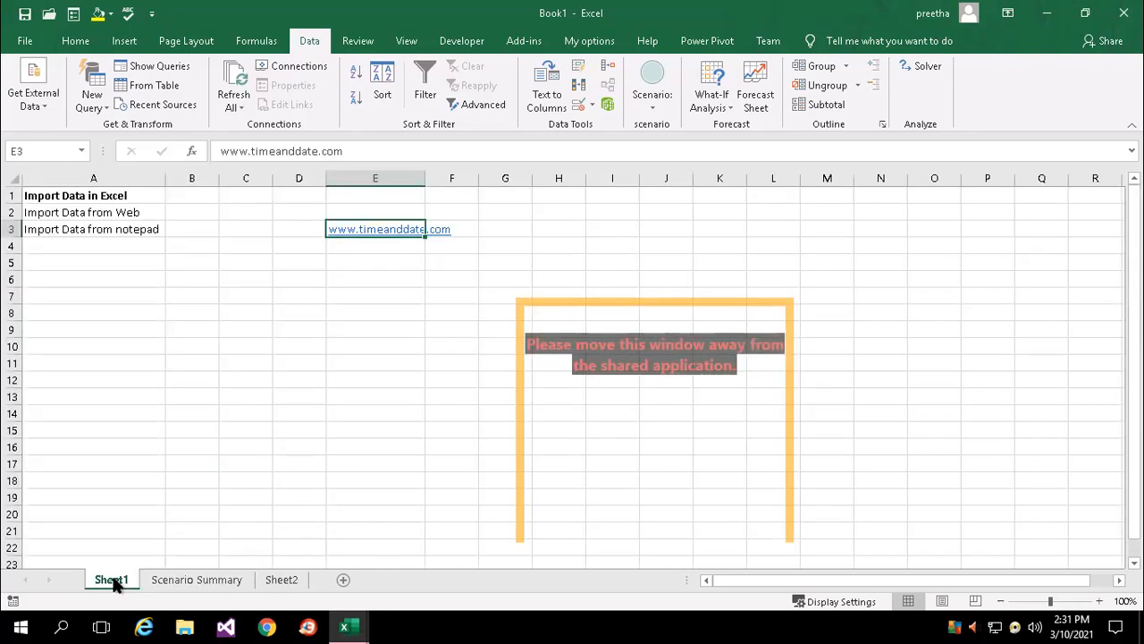
pyautogui.click(279, 580)
pyautogui.click(356, 447)
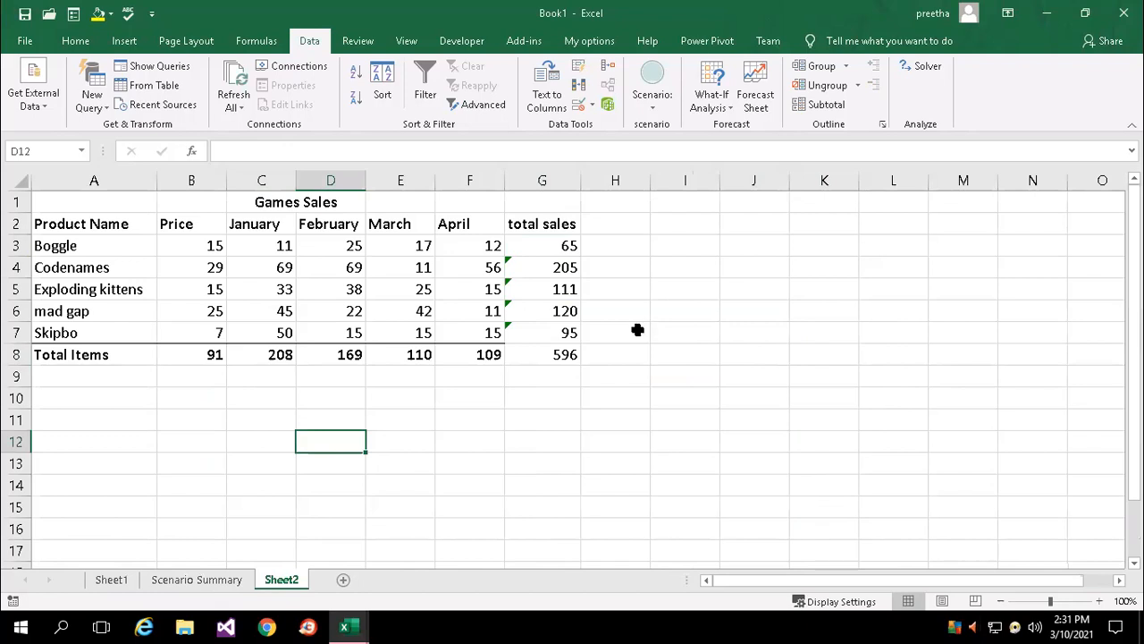
pyautogui.click(543, 353)
pyautogui.click(724, 108)
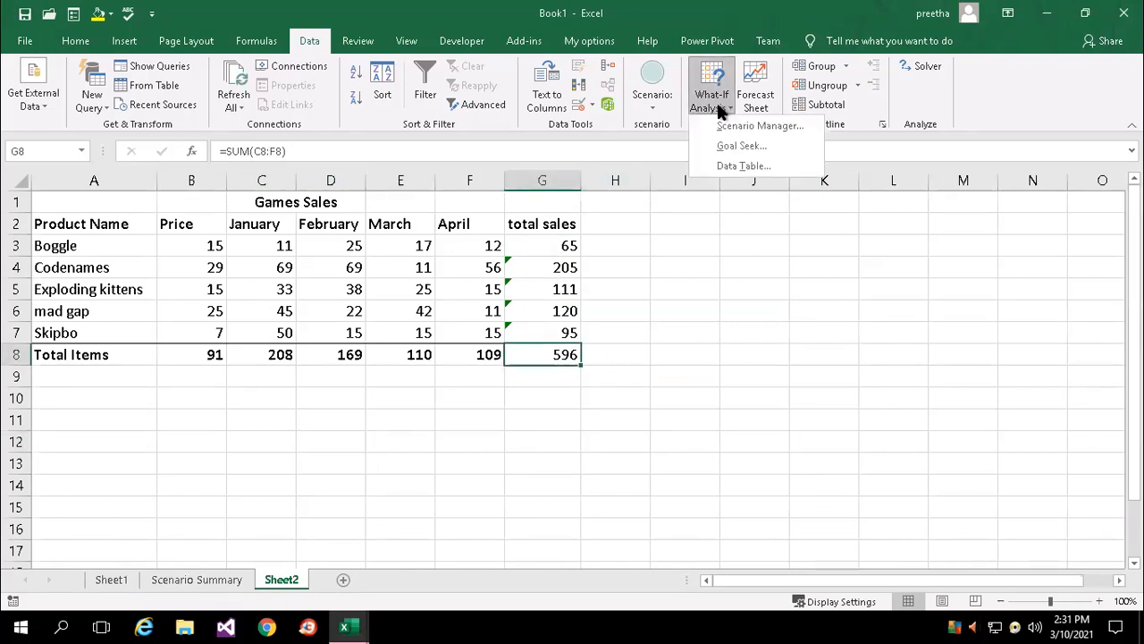
pyautogui.click(727, 121)
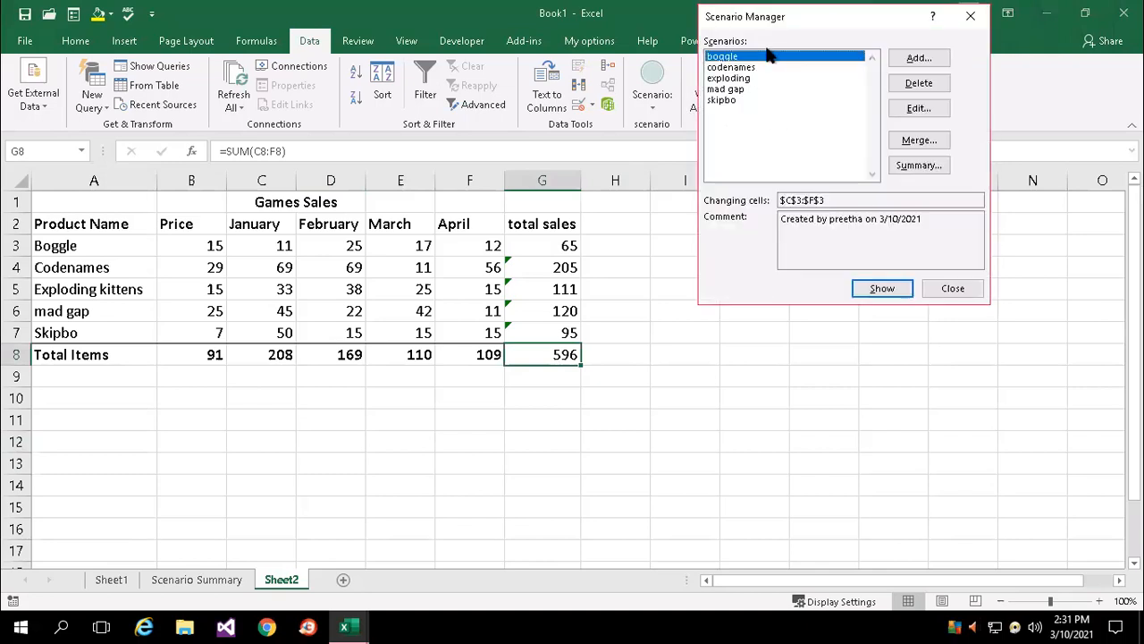
pyautogui.click(740, 77)
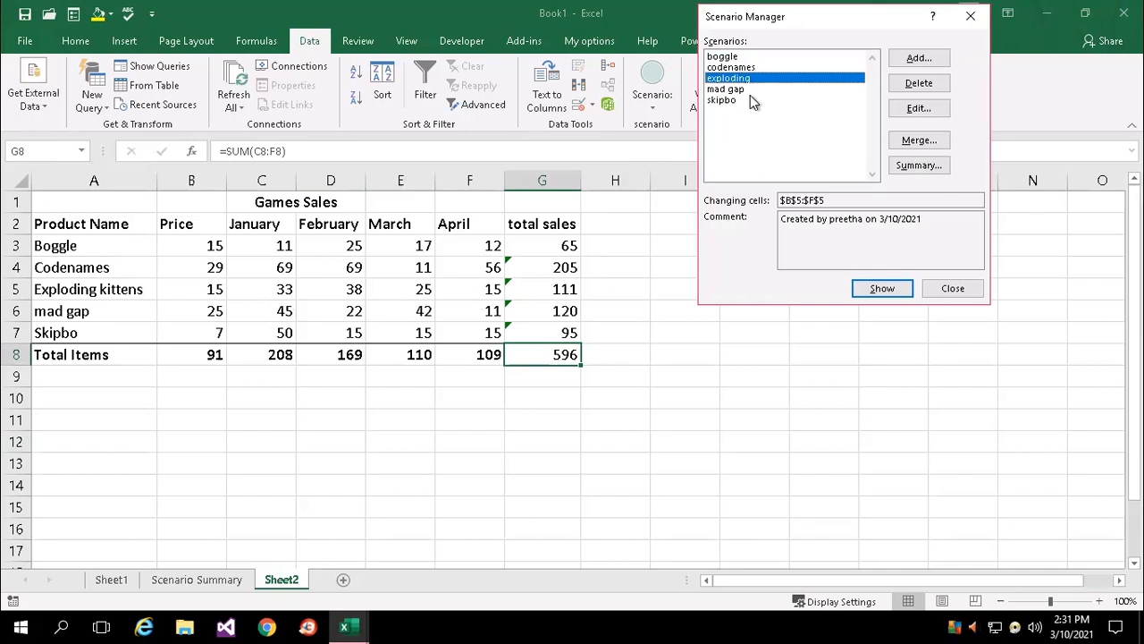
pyautogui.click(894, 283)
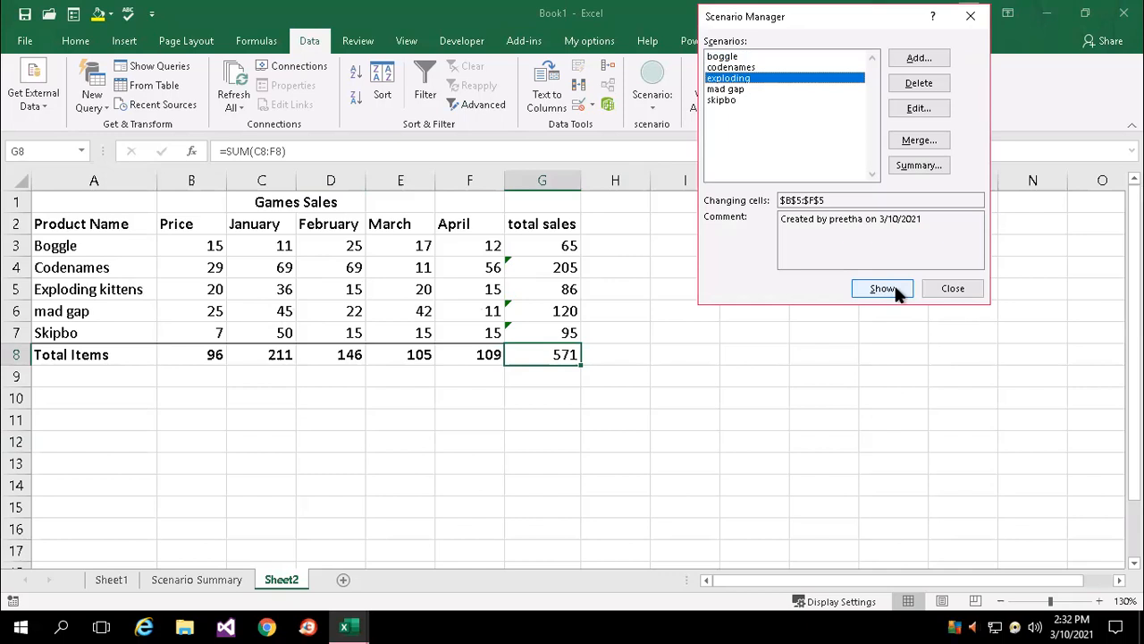
# Step: Show the mad gap scenario's values in the Games Sales table
pyautogui.click(731, 89)
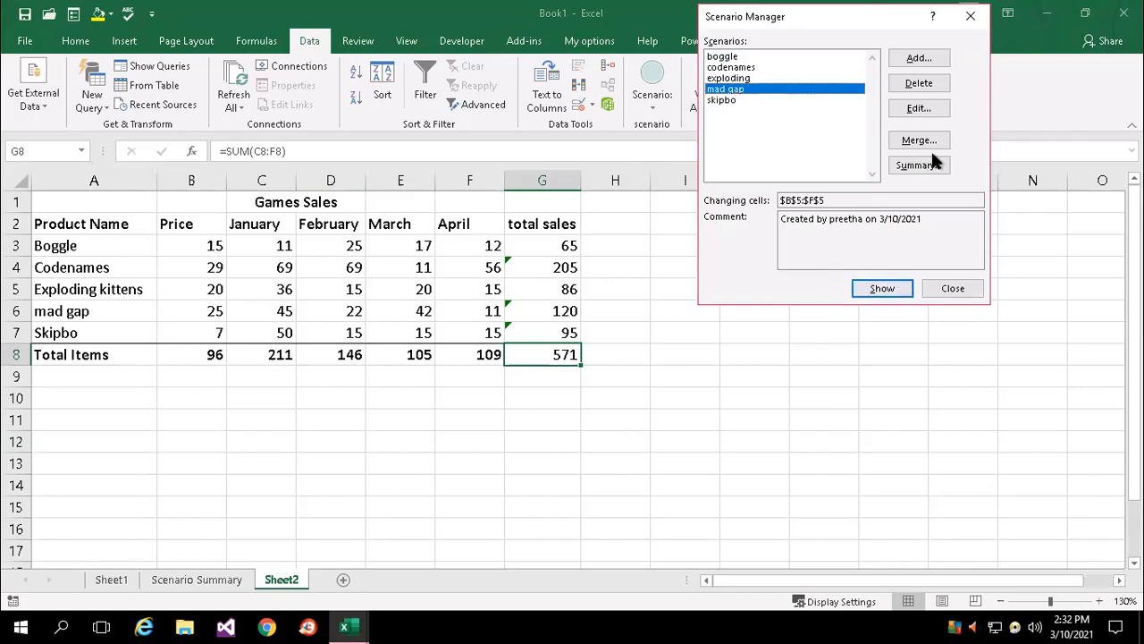
pyautogui.click(889, 287)
pyautogui.click(881, 288)
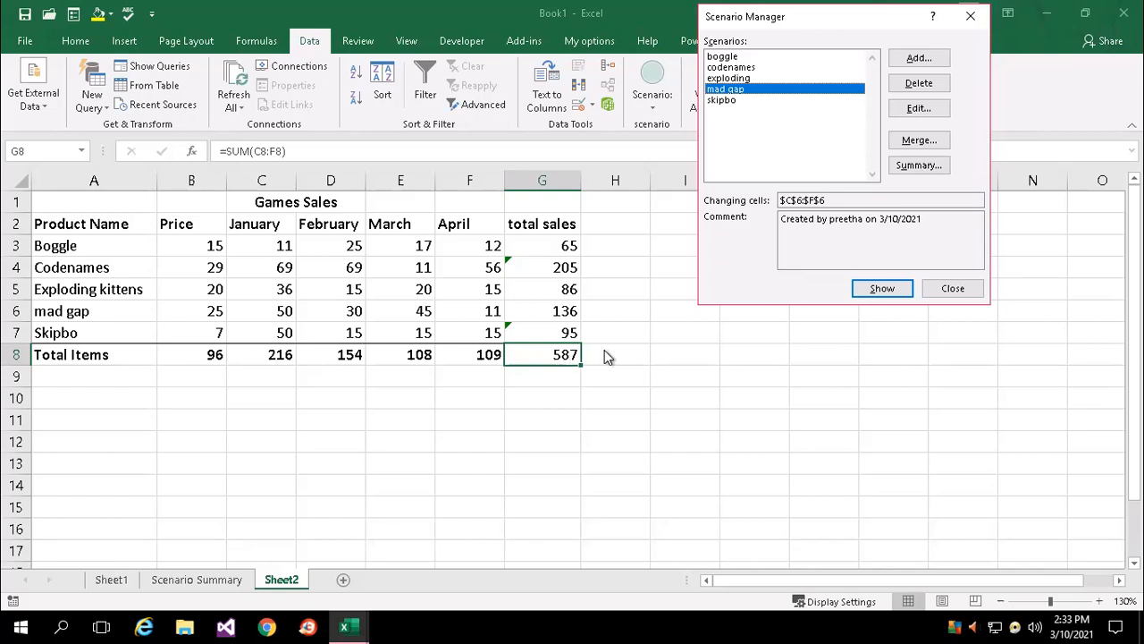
# Step: Show the boggle scenario's values in the Games Sales table and close Scenario Manager
pyautogui.click(731, 79)
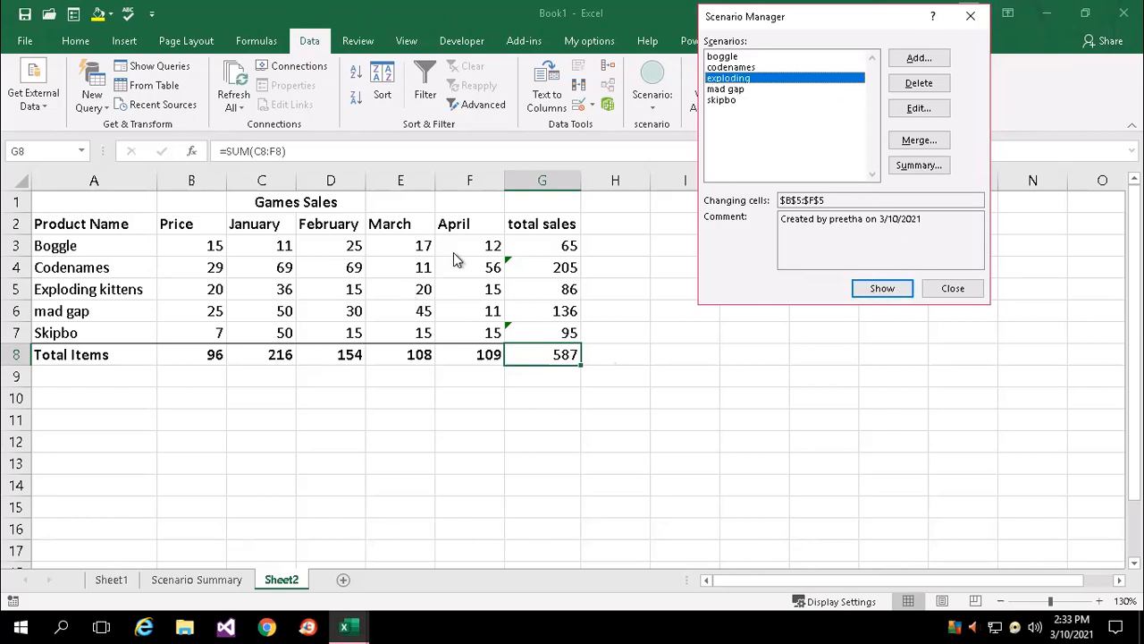
pyautogui.click(727, 59)
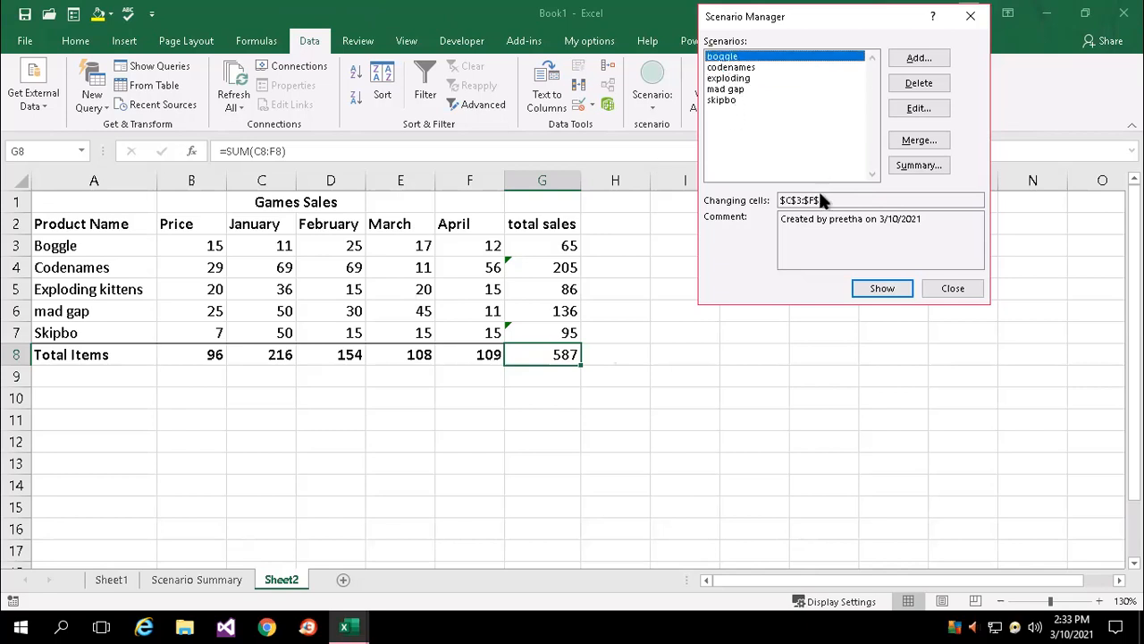
pyautogui.click(882, 290)
pyautogui.click(935, 289)
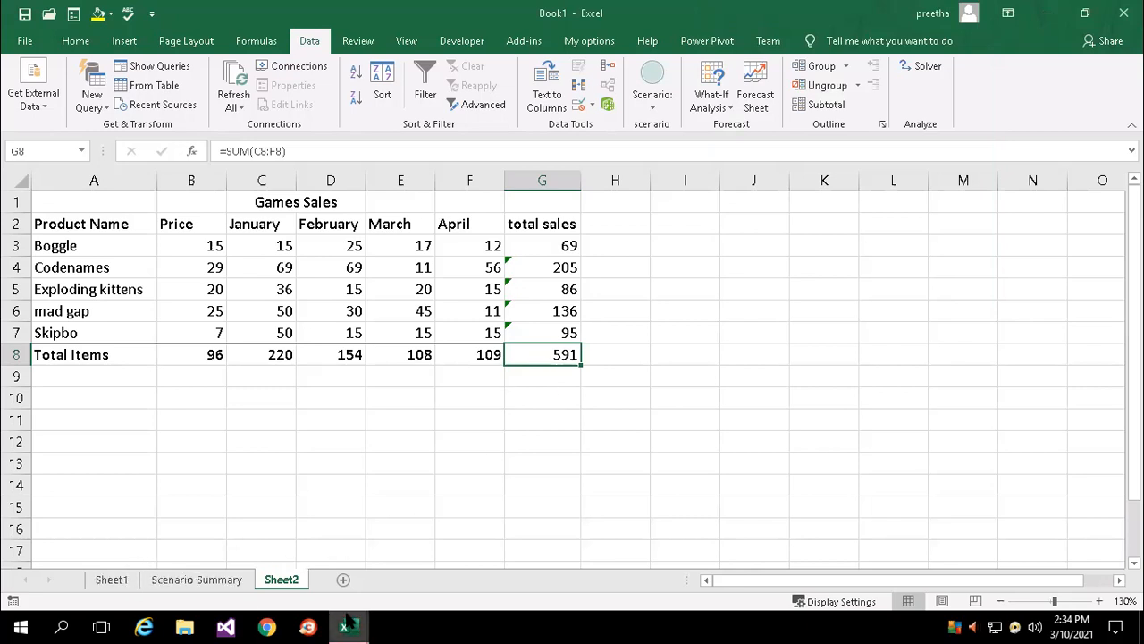
# Step: Add a new blank worksheet after Sheet2
pyautogui.moveTo(349, 623)
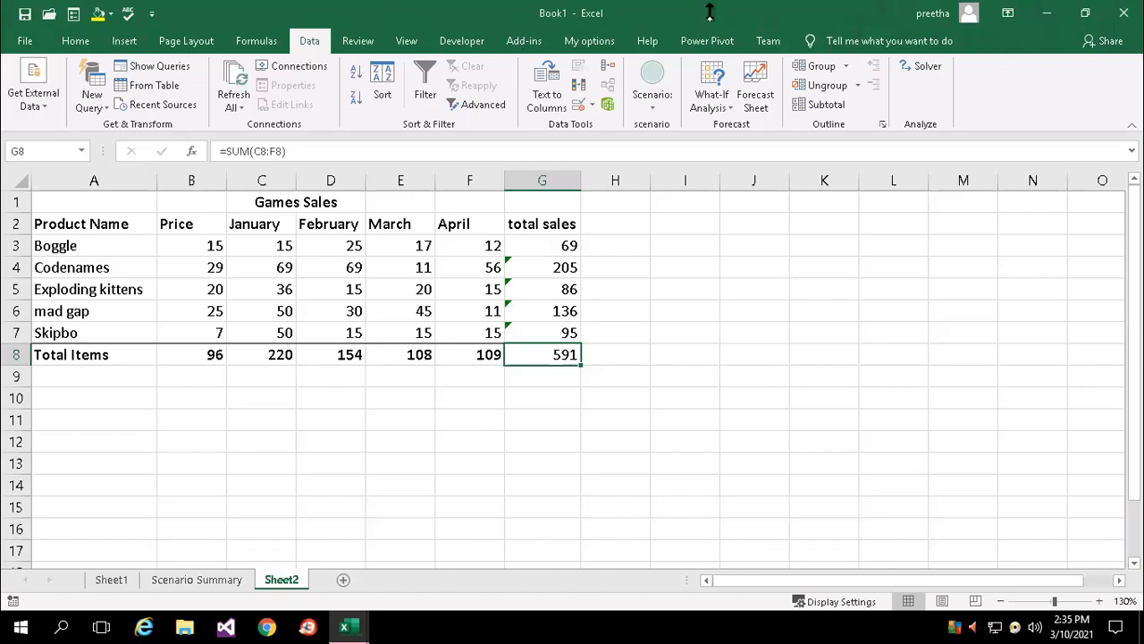
pyautogui.moveTo(709, 10)
pyautogui.click(680, 398)
pyautogui.click(343, 580)
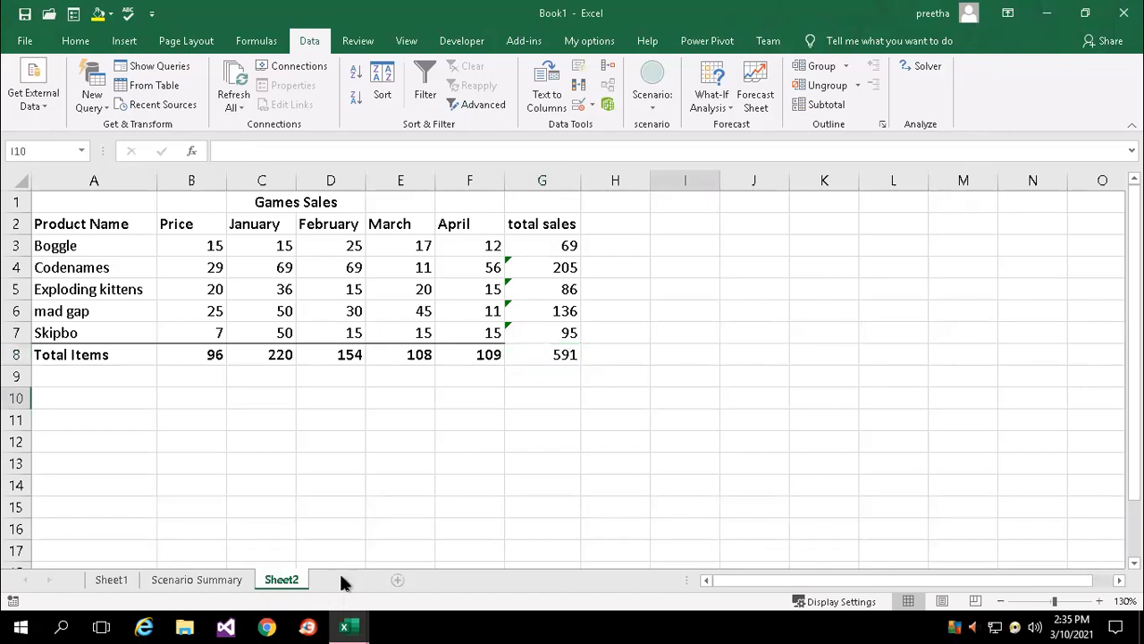
pyautogui.click(634, 327)
pyautogui.scroll(-1, 1109, 357)
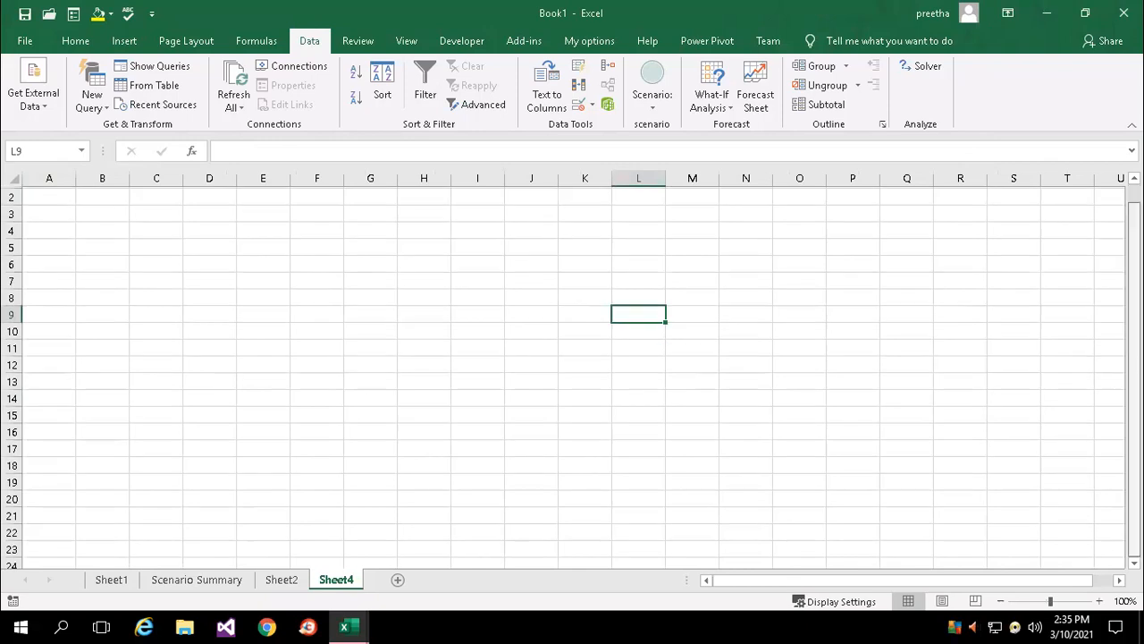
pyautogui.click(969, 365)
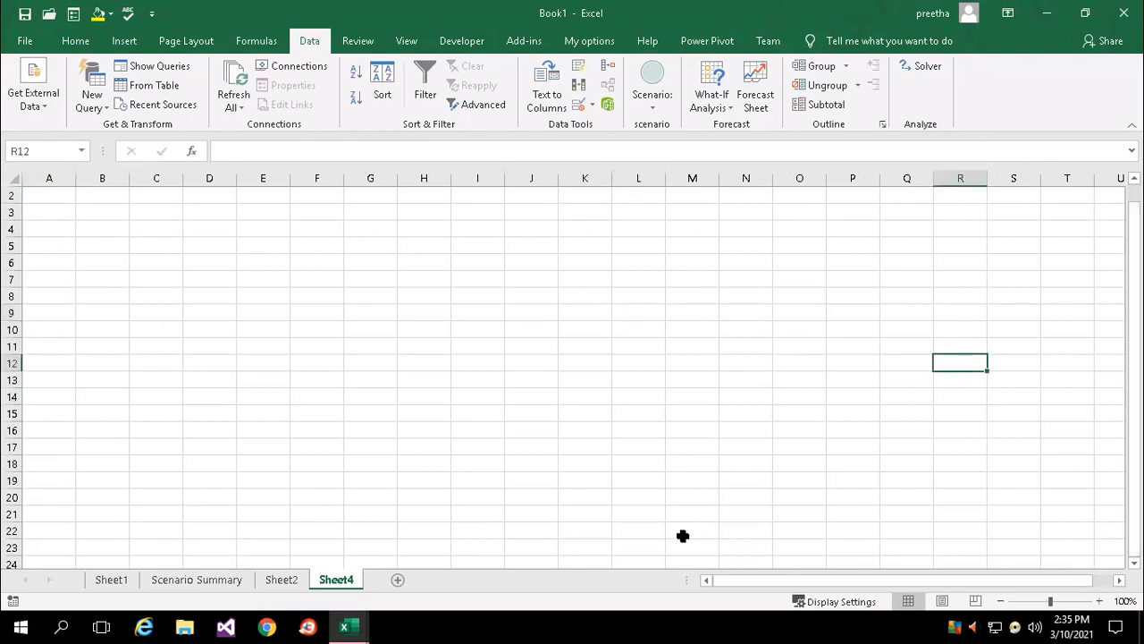
pyautogui.click(531, 330)
pyautogui.scroll(-2, 531, 330)
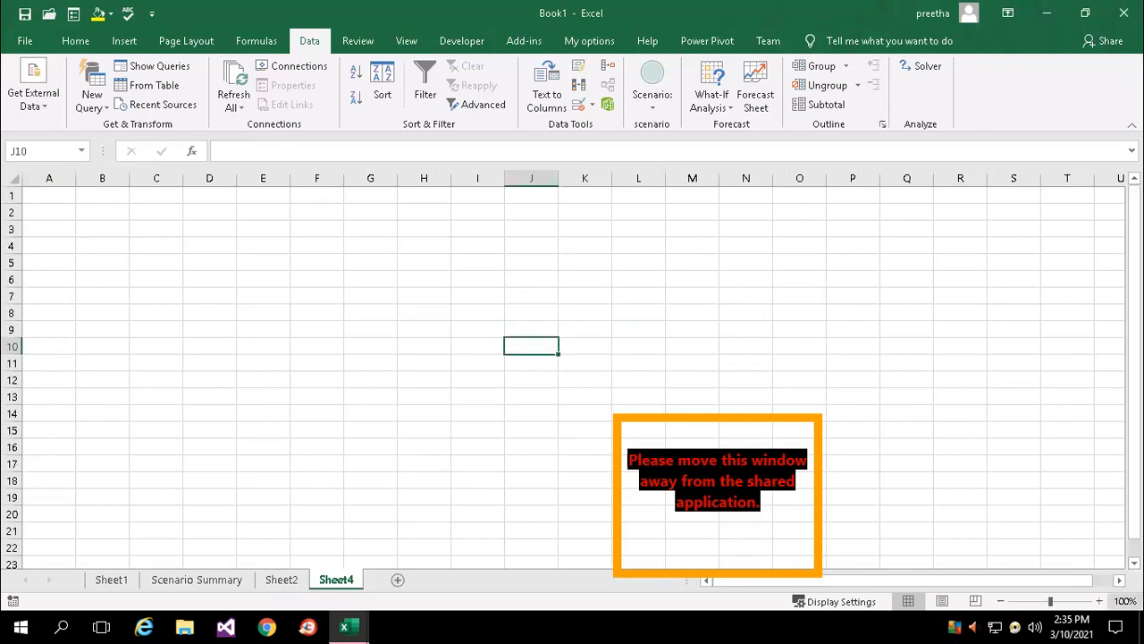
pyautogui.scroll(2, 353, 305)
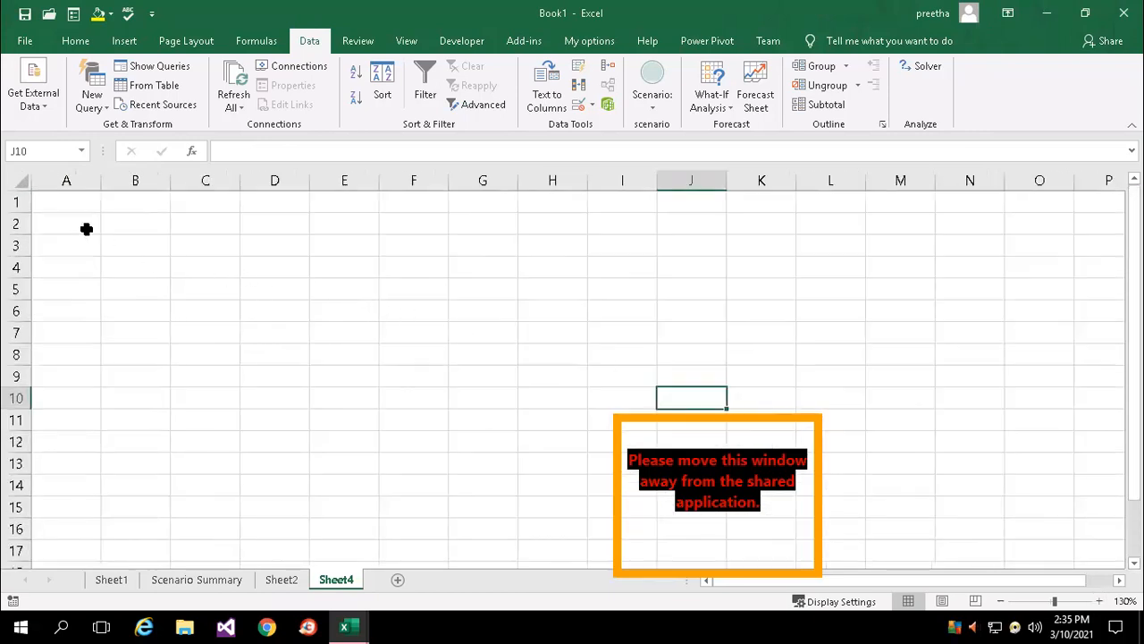
# Step: Enter the city headings Bangalore, Delhi and Mumbai in cells B2 to D2 of the new sheet
pyautogui.click(130, 229)
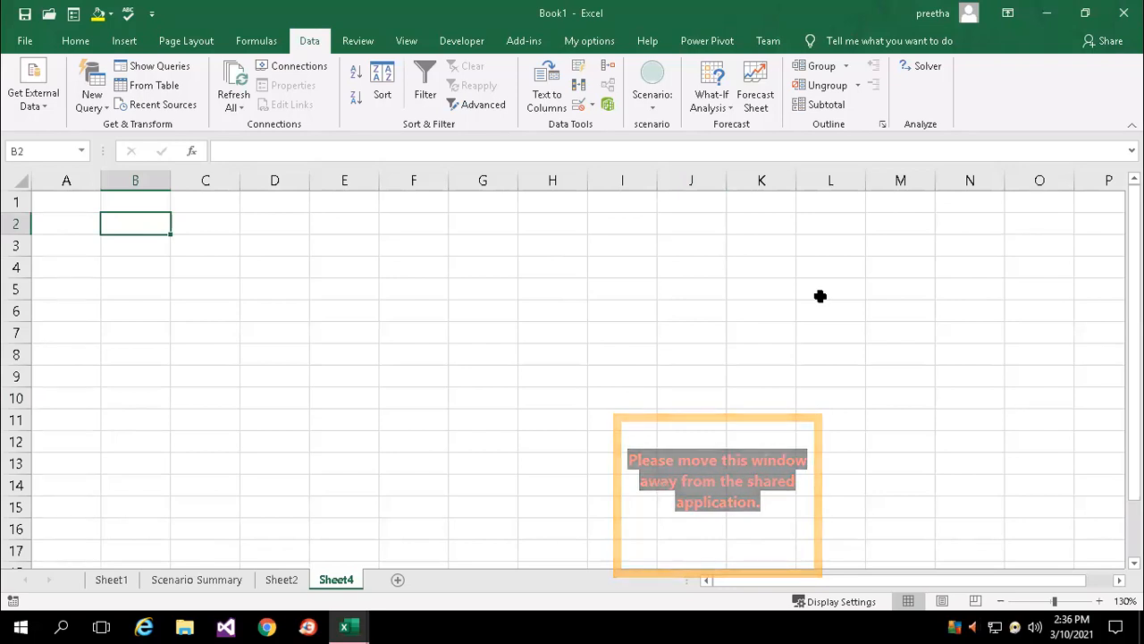
pyautogui.write('Bangal')
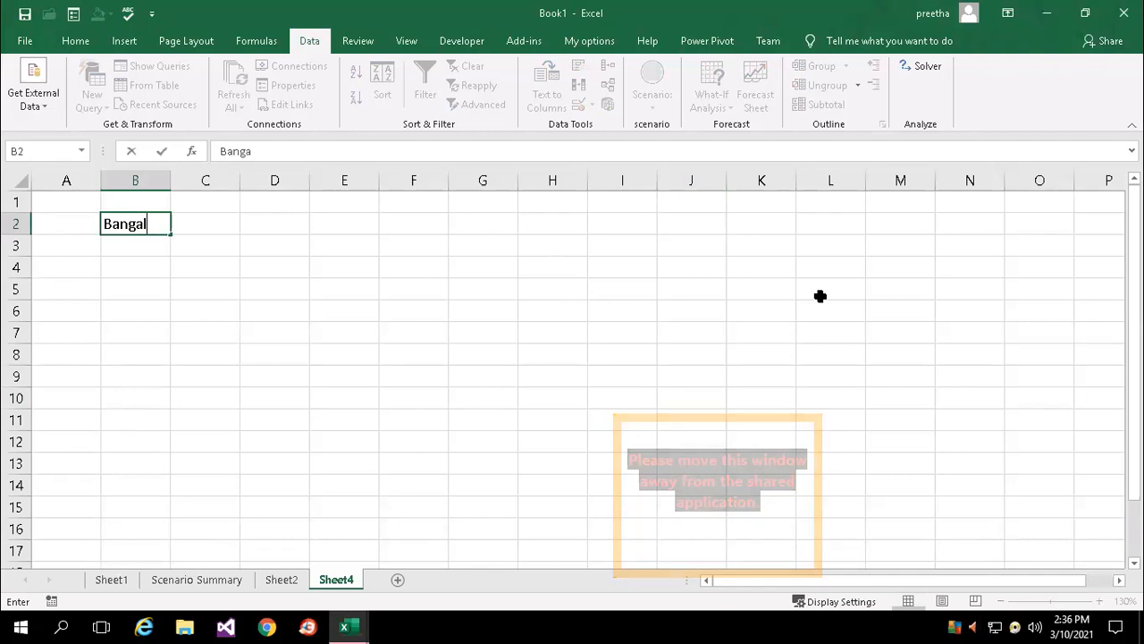
pyautogui.write('ore')
pyautogui.press('Tab')
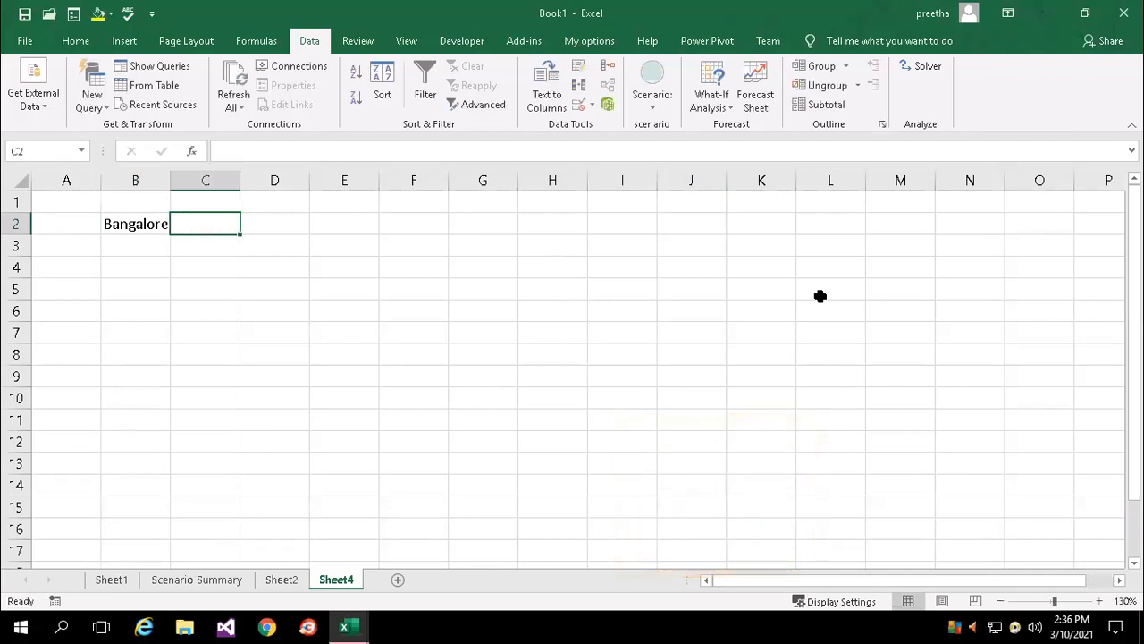
pyautogui.write('Delhi')
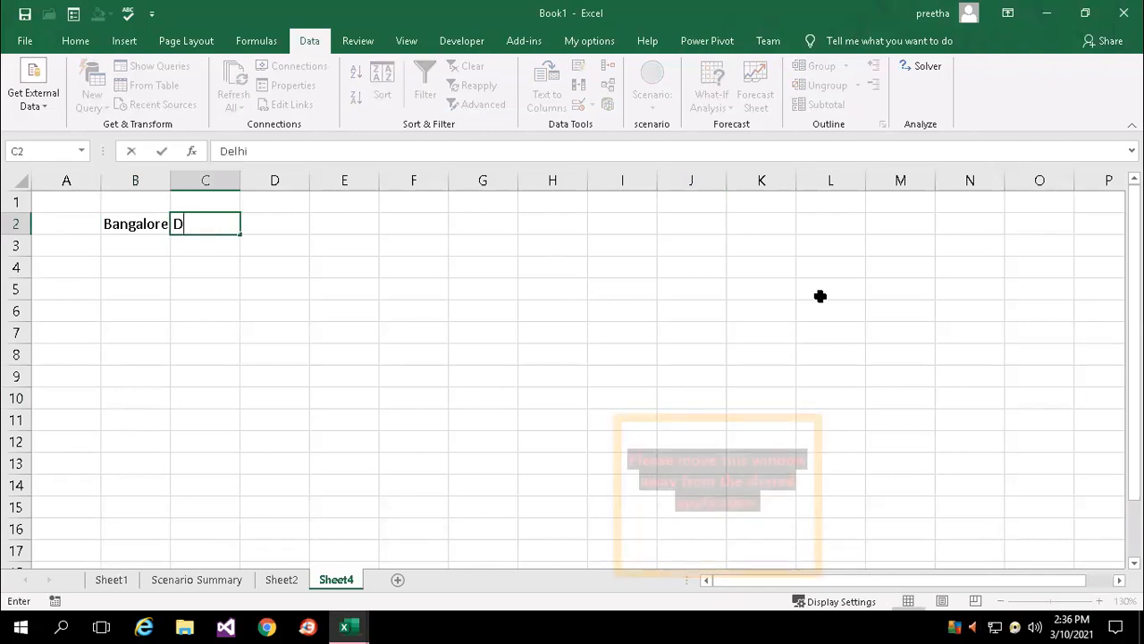
pyautogui.press('Tab')
pyautogui.write('Mum')
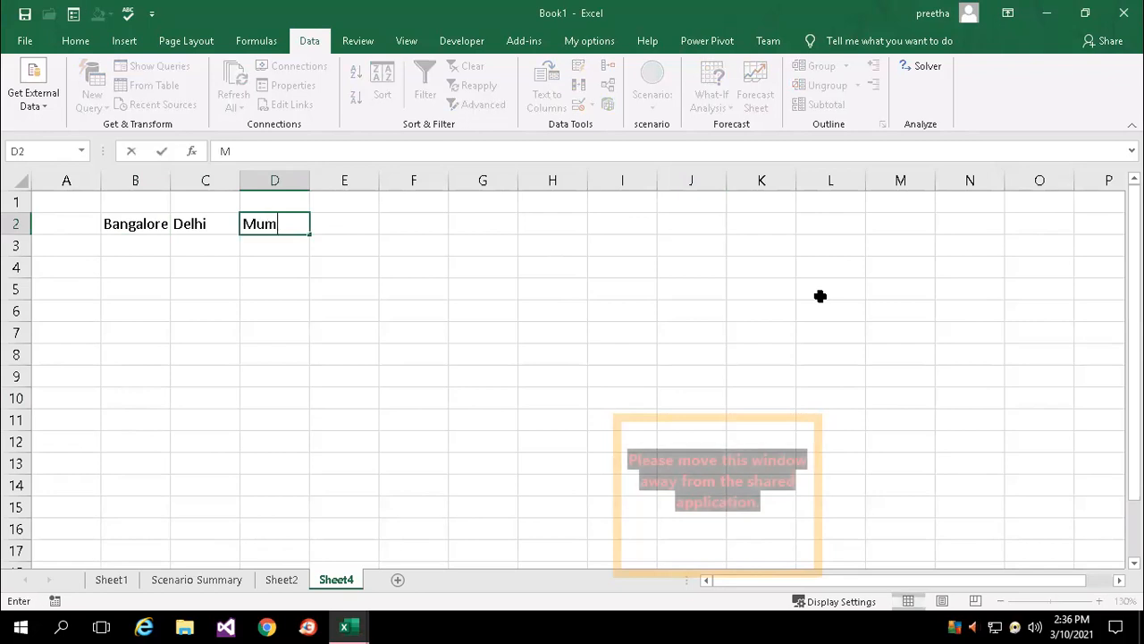
pyautogui.write('bai')
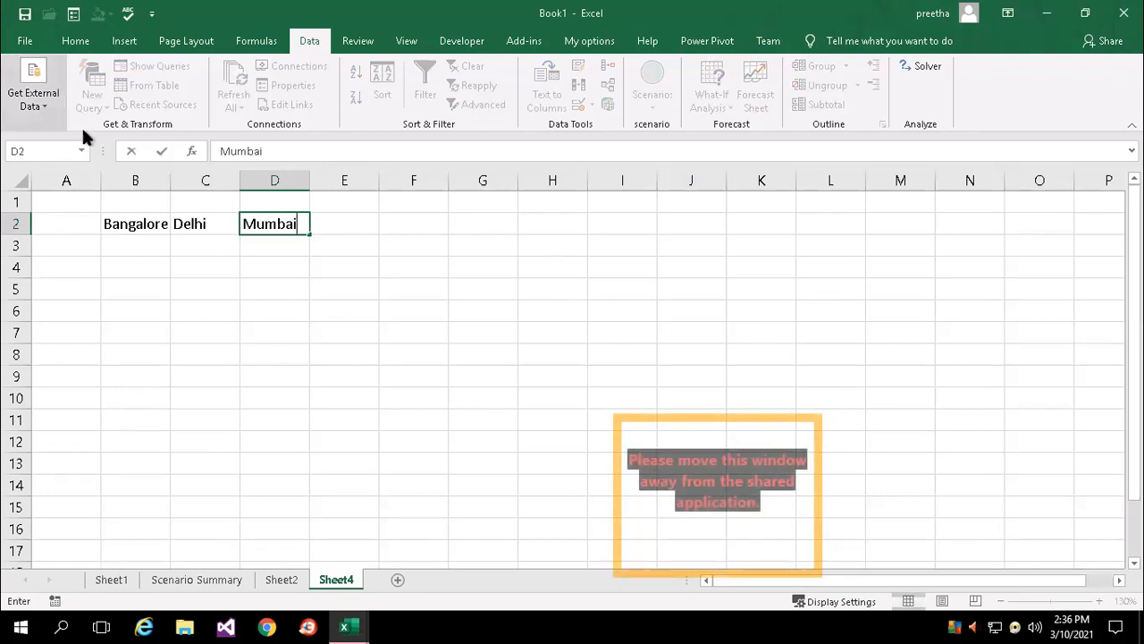
# Step: Enter the heading Items in A2, before the city headings
pyautogui.click(63, 223)
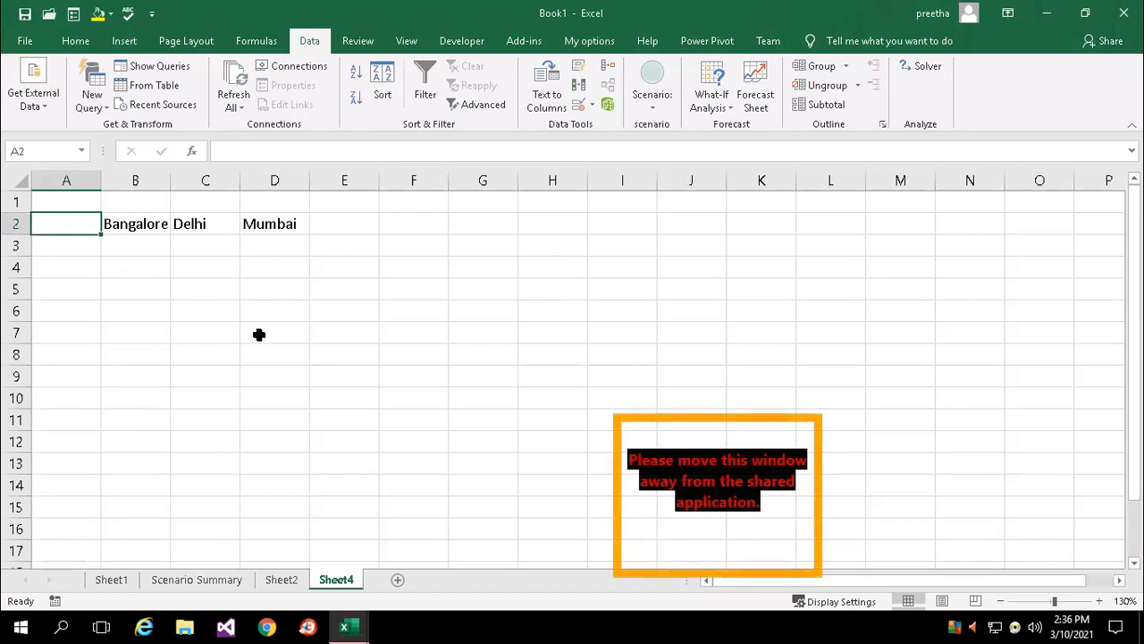
pyautogui.click(79, 241)
pyautogui.click(78, 223)
pyautogui.write('Items')
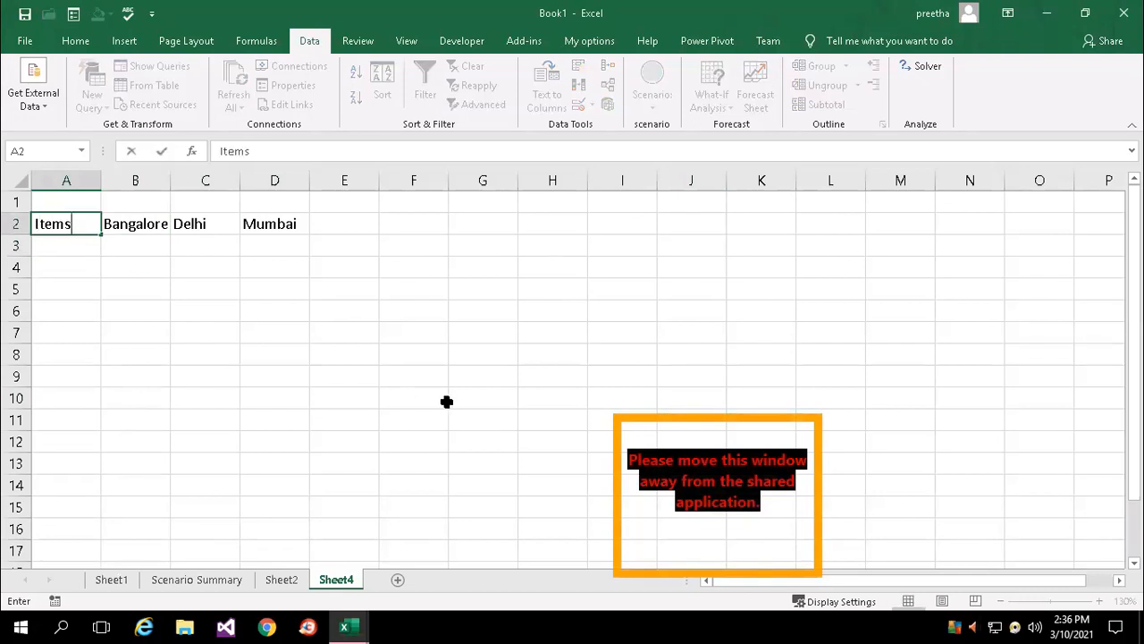
pyautogui.press('Return')
# Step: Enter "Tools and machinaery" in A3 and auto-fit the width of column A
pyautogui.write('Tools and')
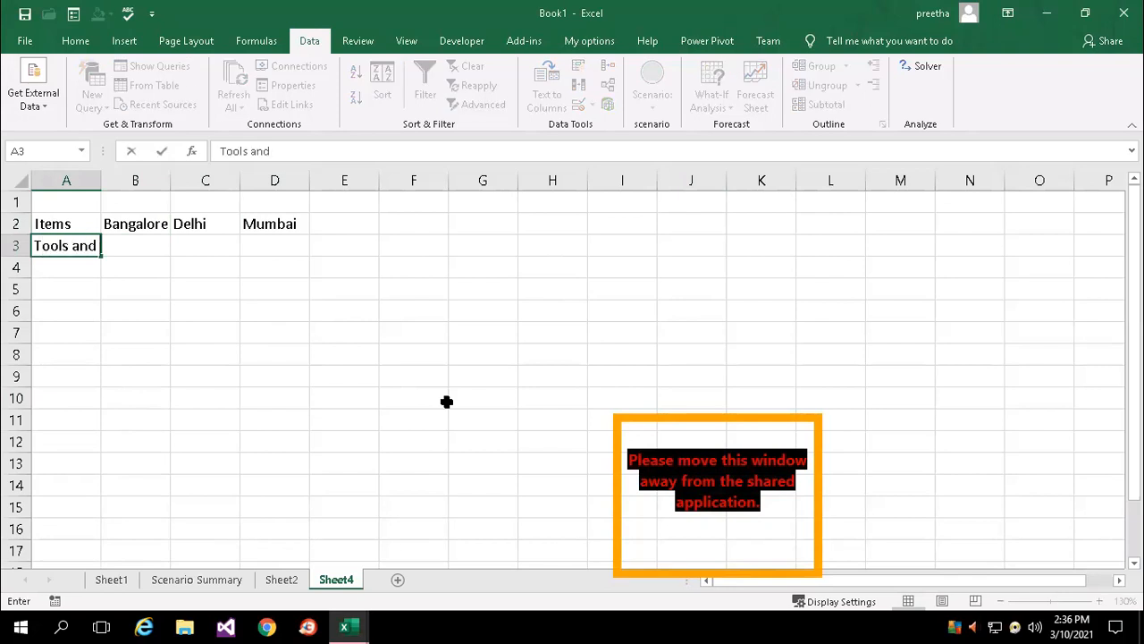
pyautogui.write(' machin')
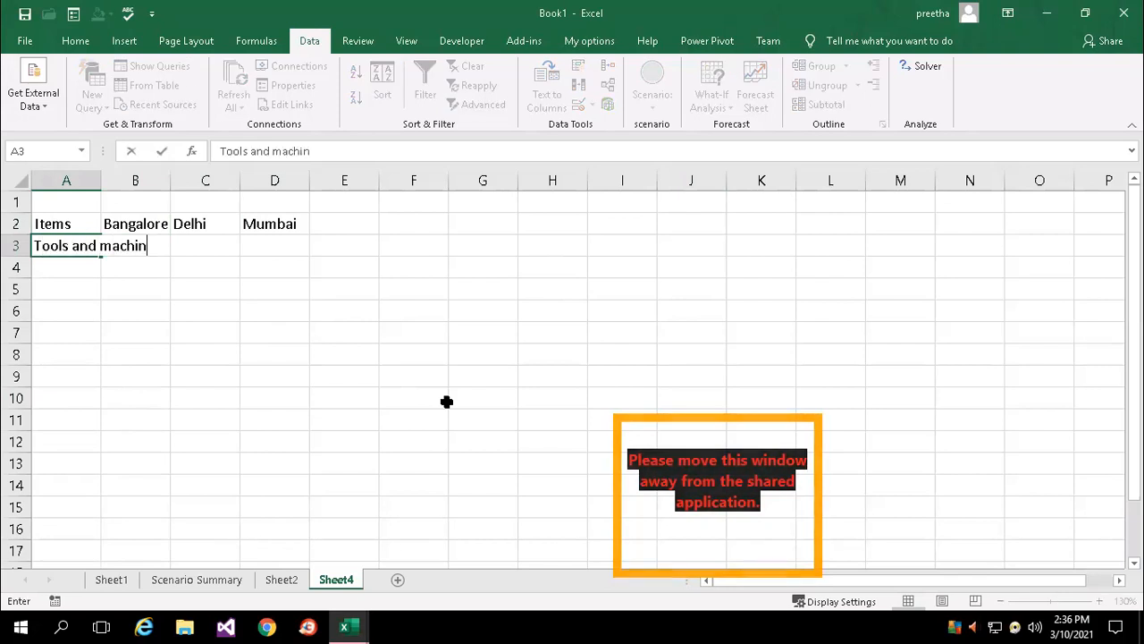
pyautogui.write('aery')
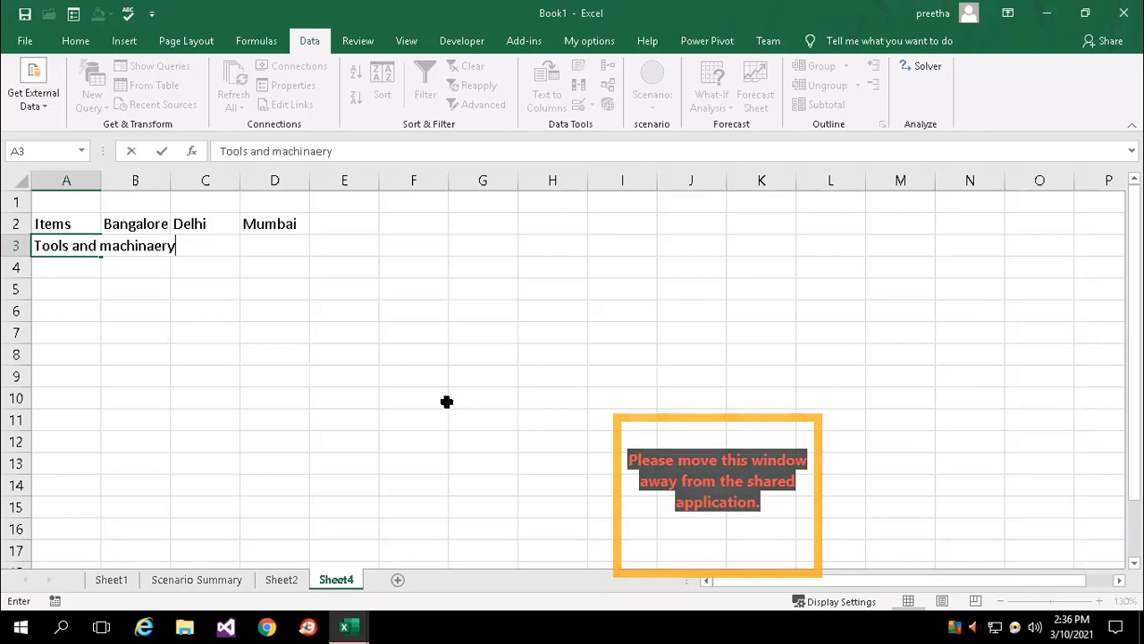
pyautogui.press('Return')
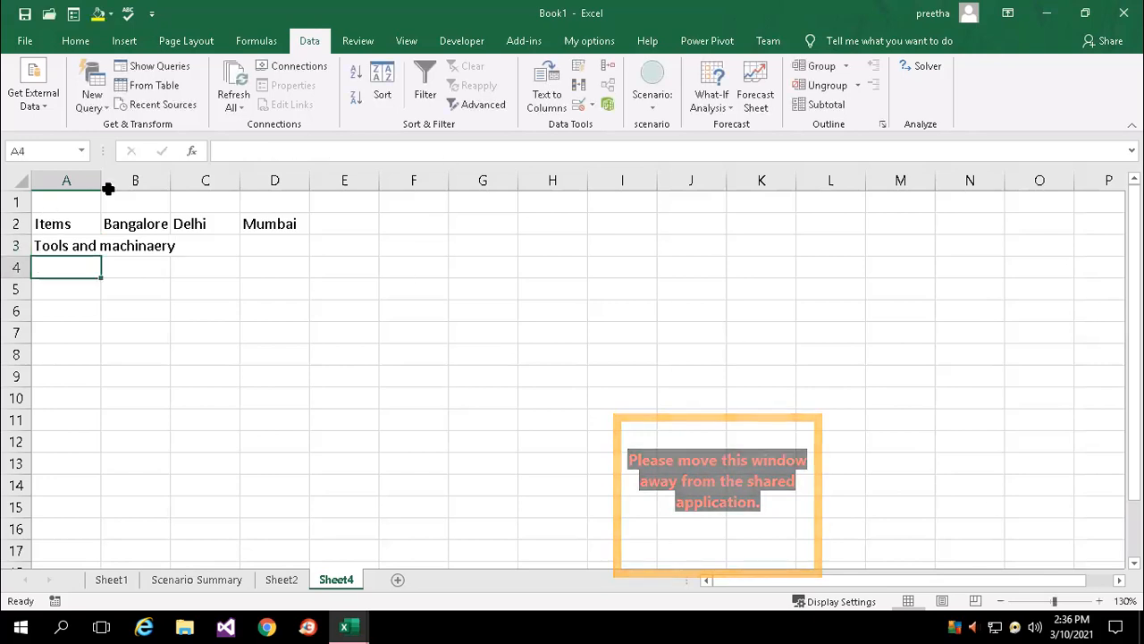
pyautogui.doubleClick(97, 181)
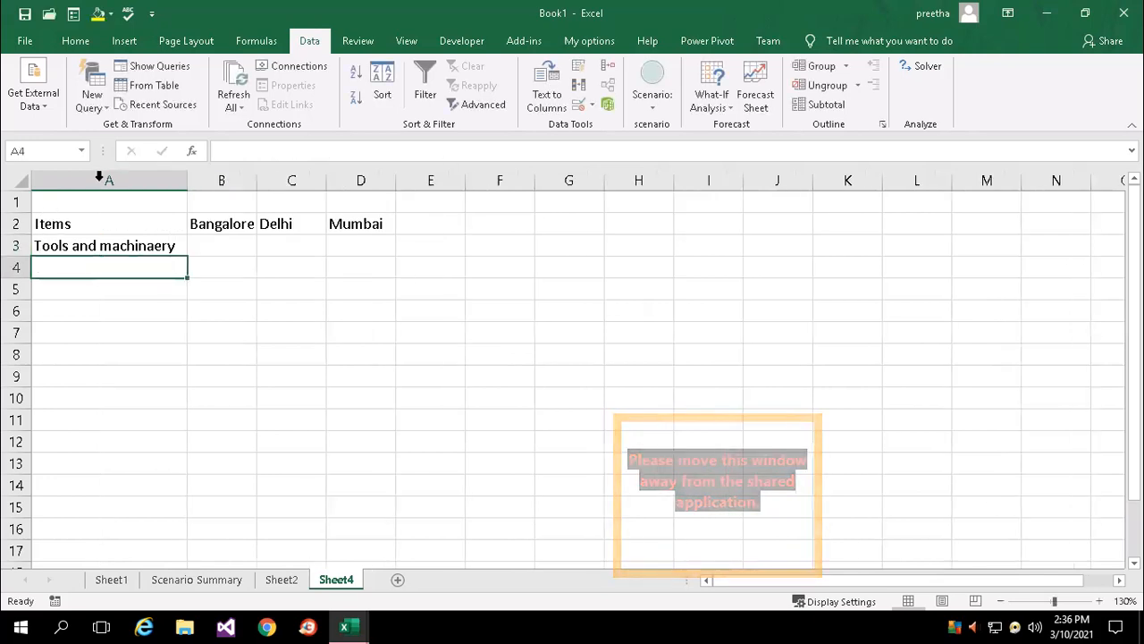
# Step: Shorten the item name in A3 to Tools
pyautogui.click(165, 246)
pyautogui.moveTo(336, 151); pyautogui.dragTo(250, 151)
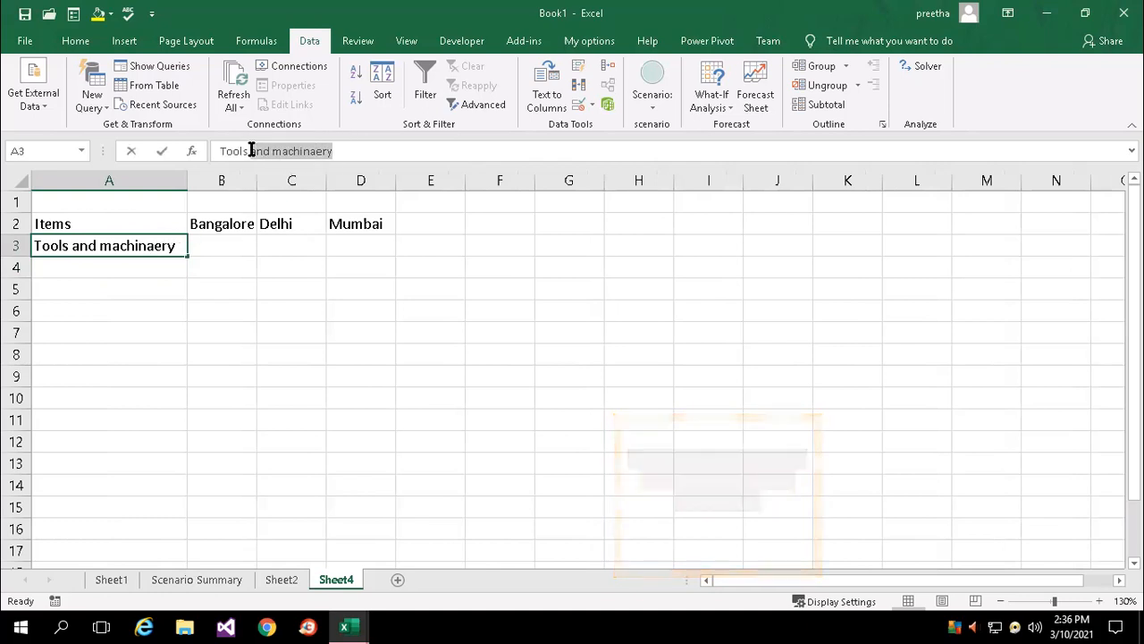
pyautogui.press('BackSpace')
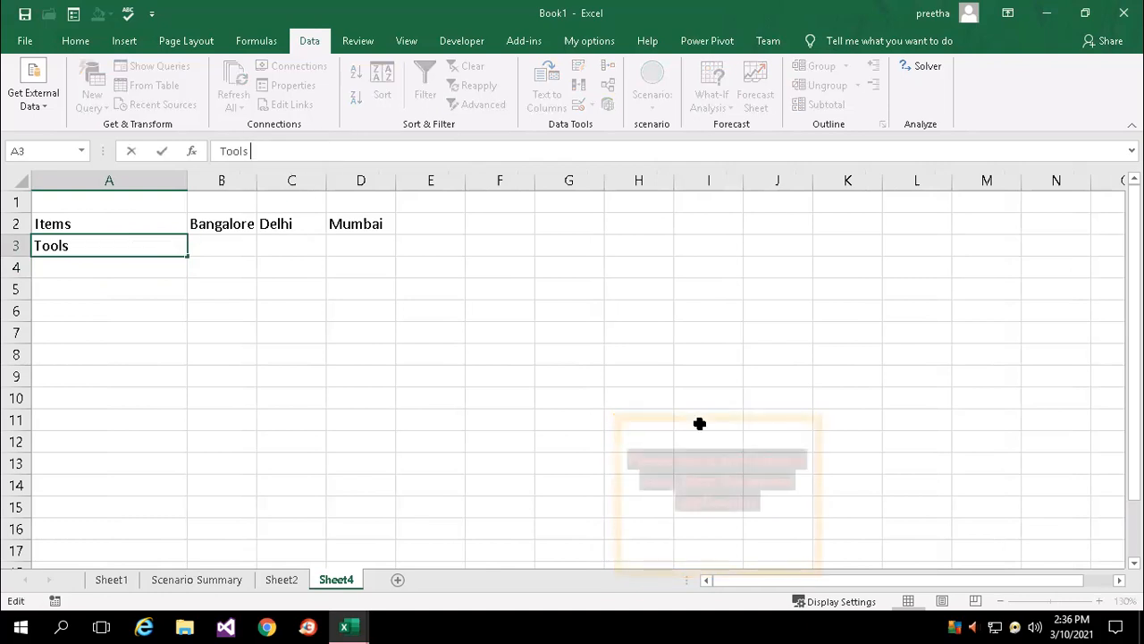
pyautogui.press('Return')
# Step: Enter the items Furniture, Land and Building in cells A4 to A6
pyautogui.write('Furn')
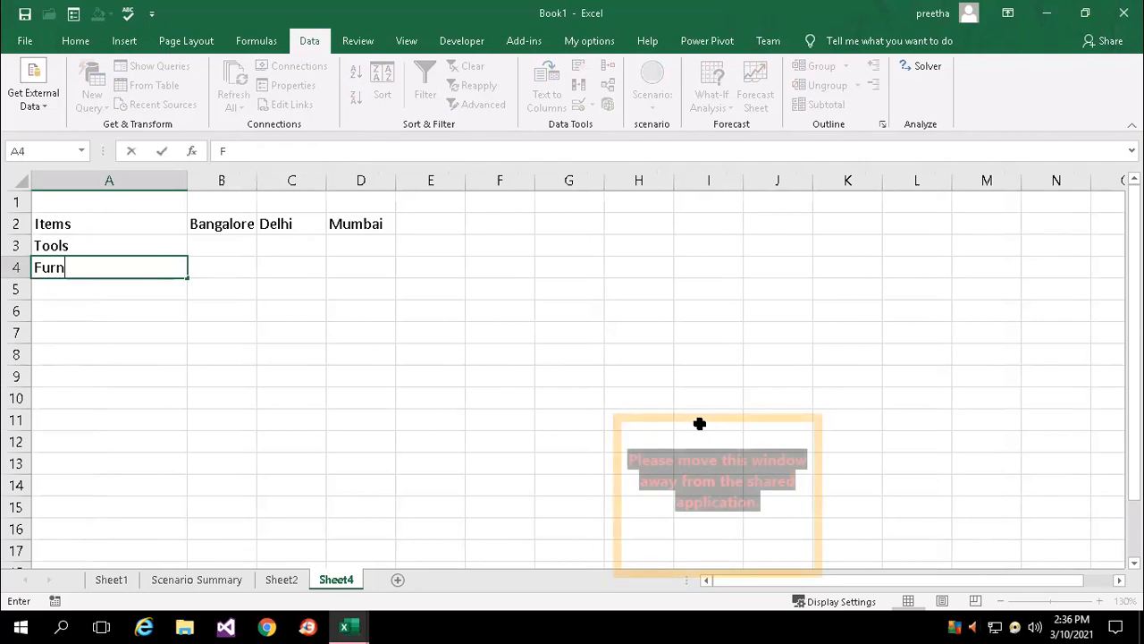
pyautogui.write('iture')
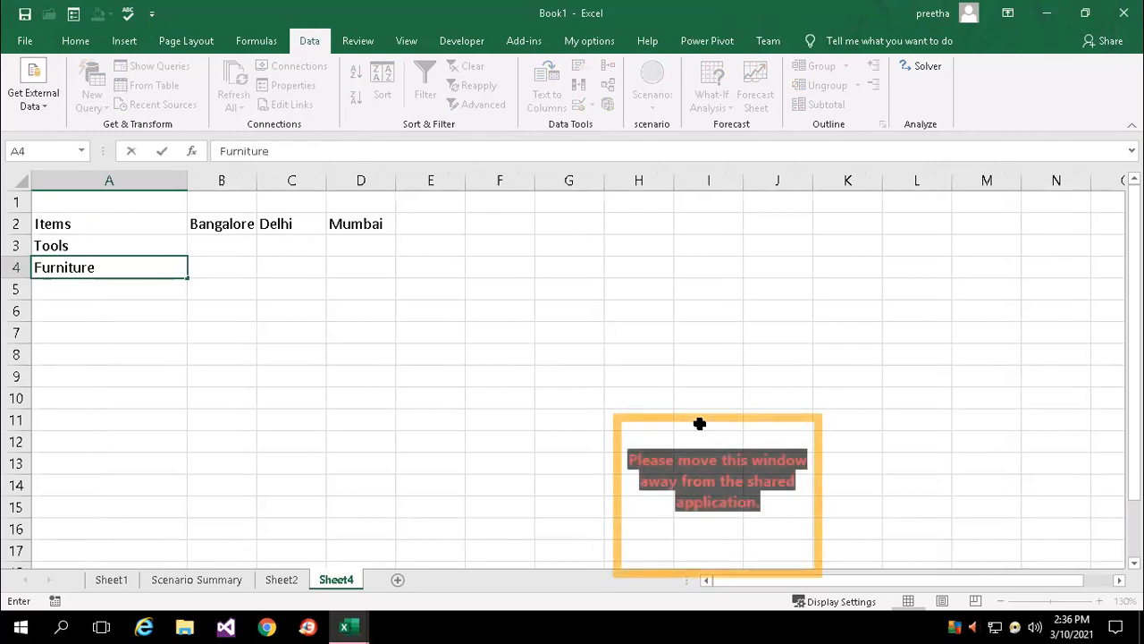
pyautogui.press('Return')
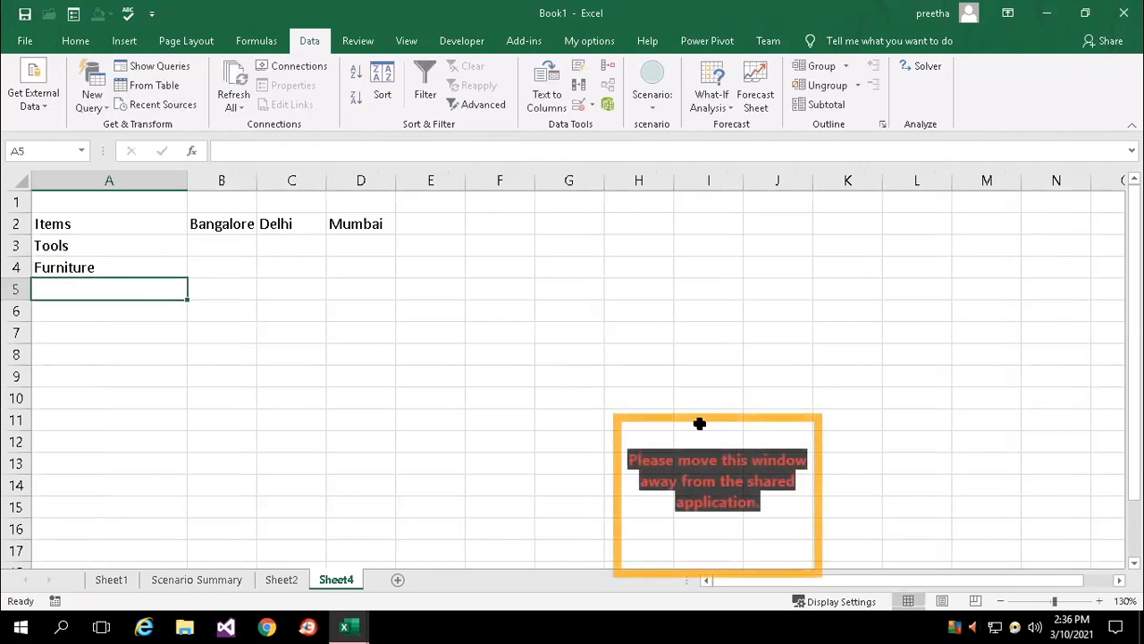
pyautogui.write('Land')
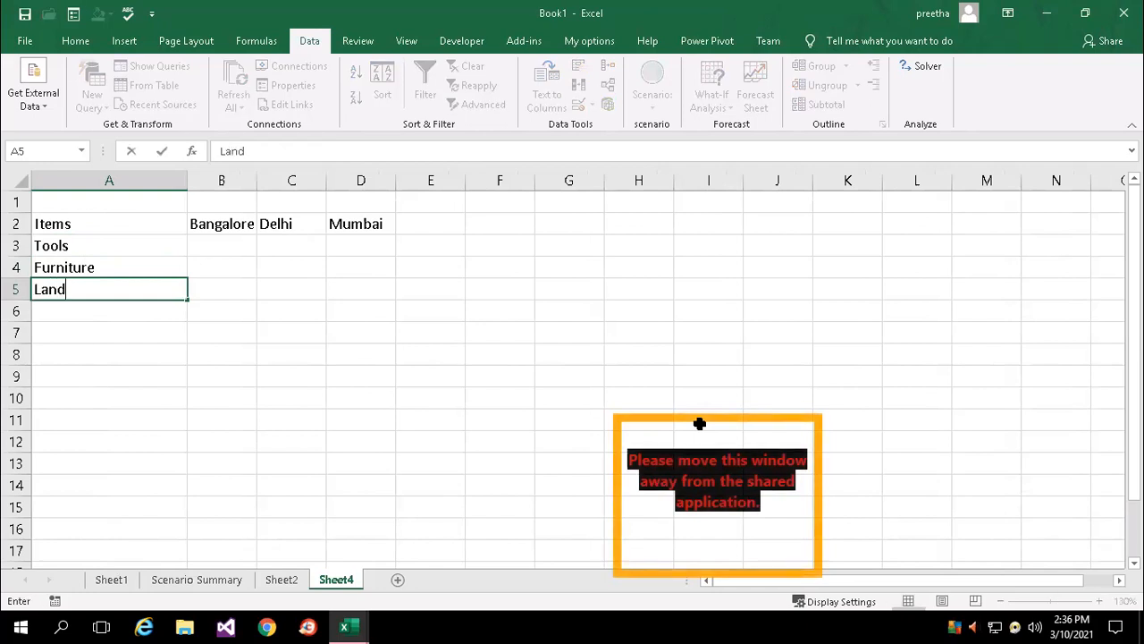
pyautogui.press('Return')
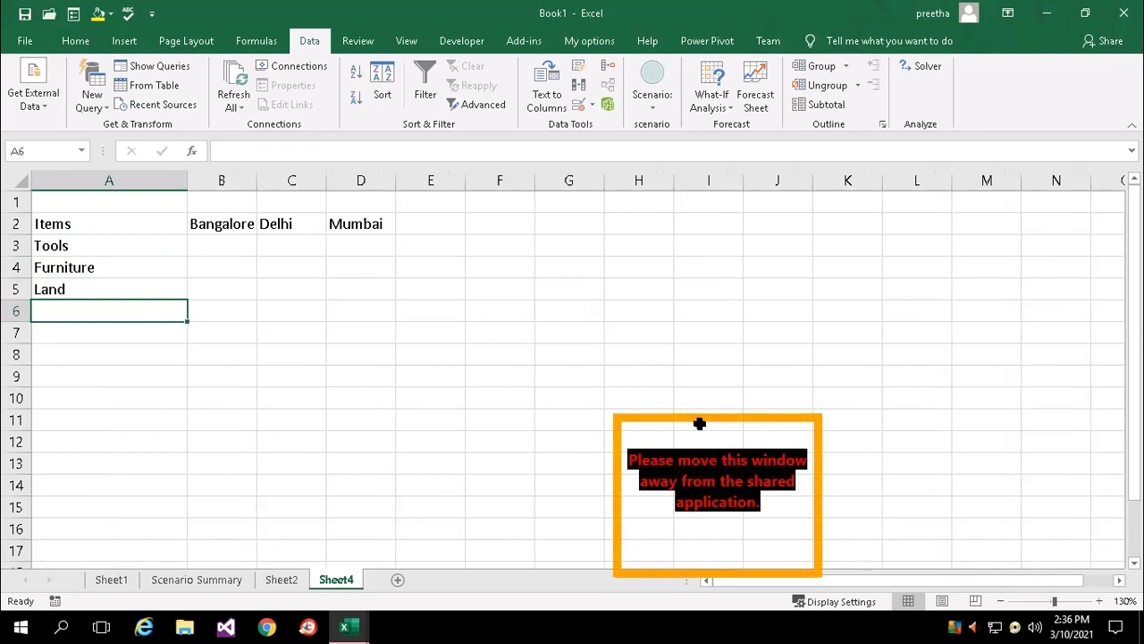
pyautogui.write('Building')
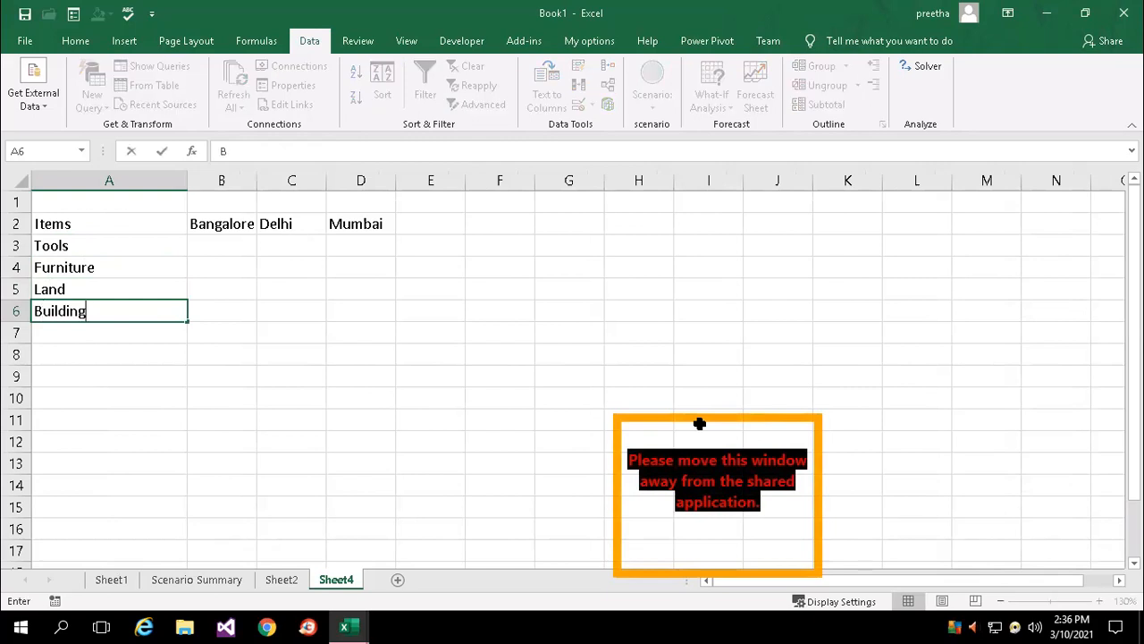
pyautogui.press('Return')
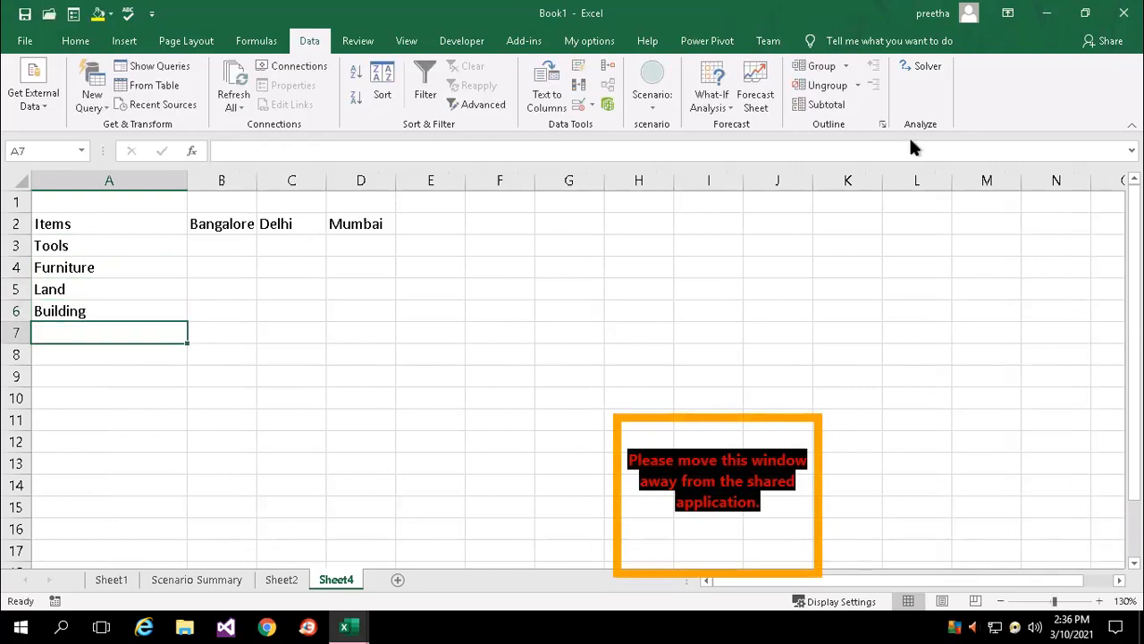
# Step: Fill the heading row A2:D2 with blue
pyautogui.moveTo(92, 222); pyautogui.dragTo(360, 212)
pyautogui.click(340, 223)
pyautogui.moveTo(166, 218); pyautogui.dragTo(363, 220)
pyautogui.click(64, 38)
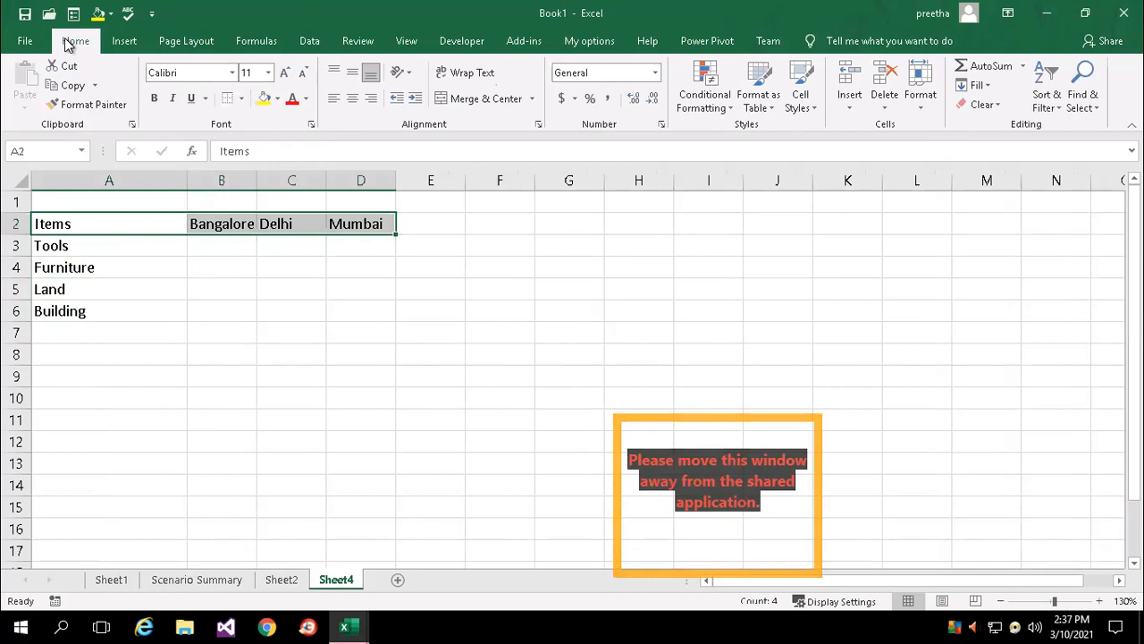
pyautogui.click(277, 98)
pyautogui.click(348, 229)
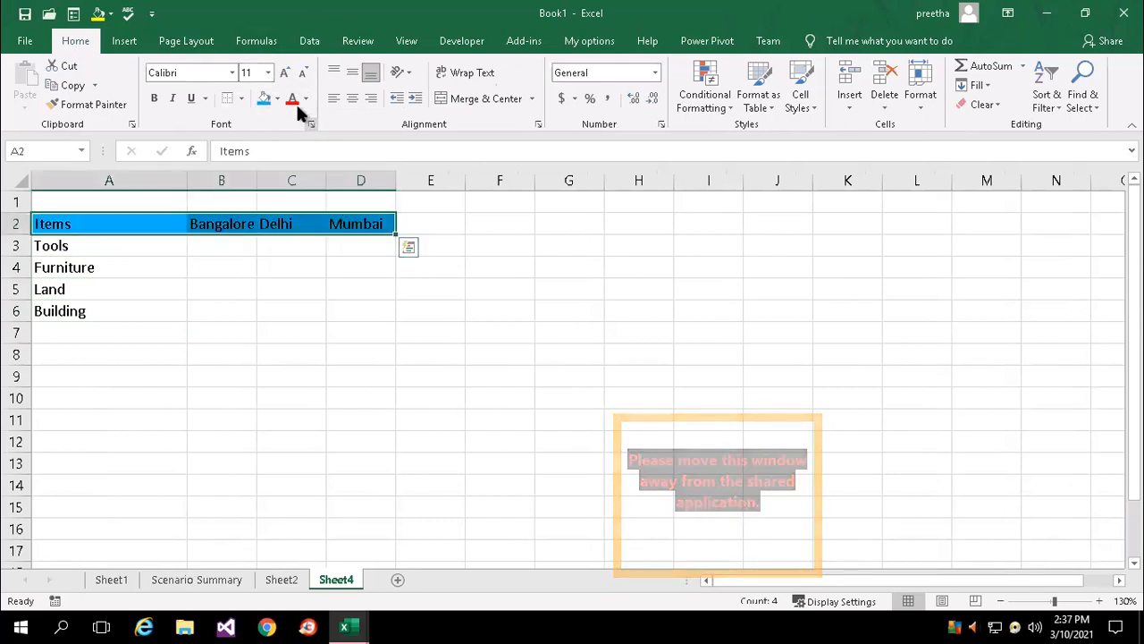
# Step: Set the font color of the headings in A2:D2 to white
pyautogui.click(298, 100)
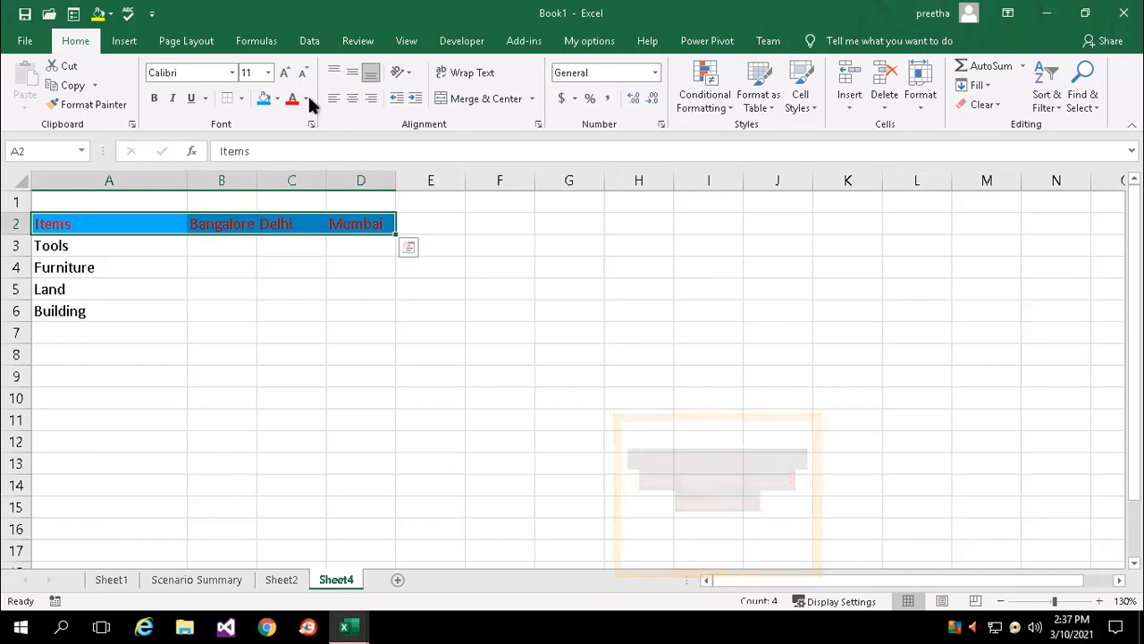
pyautogui.click(306, 98)
pyautogui.click(292, 158)
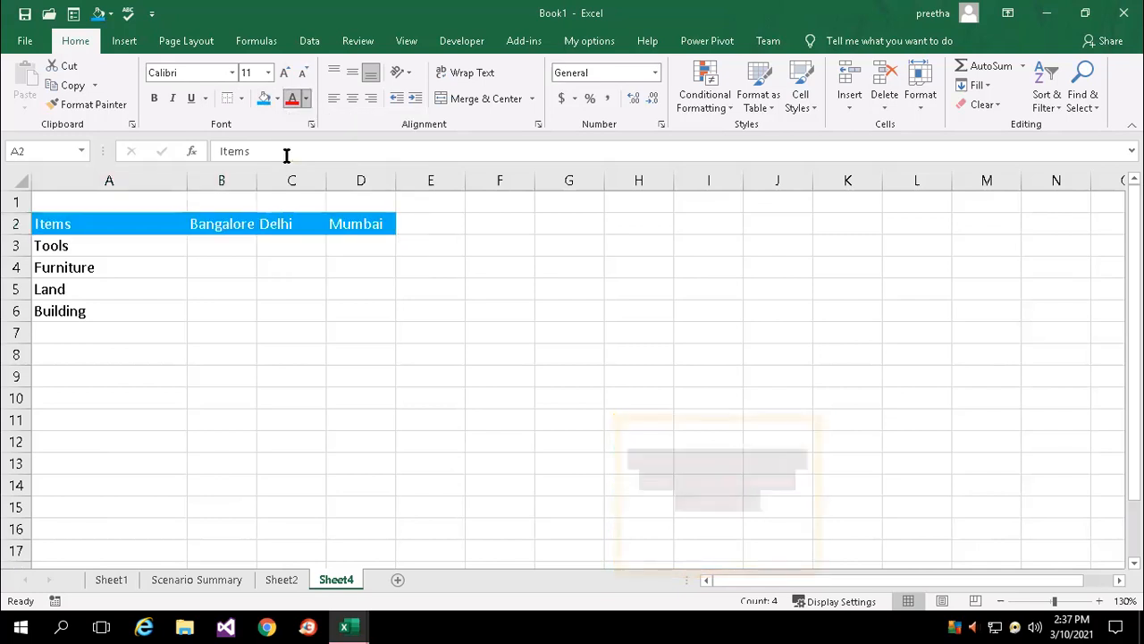
# Step: Enter the Bangalore values 1000, 2000, 1500 and 2000 in cells B3 to B6
pyautogui.click(230, 331)
pyautogui.click(230, 243)
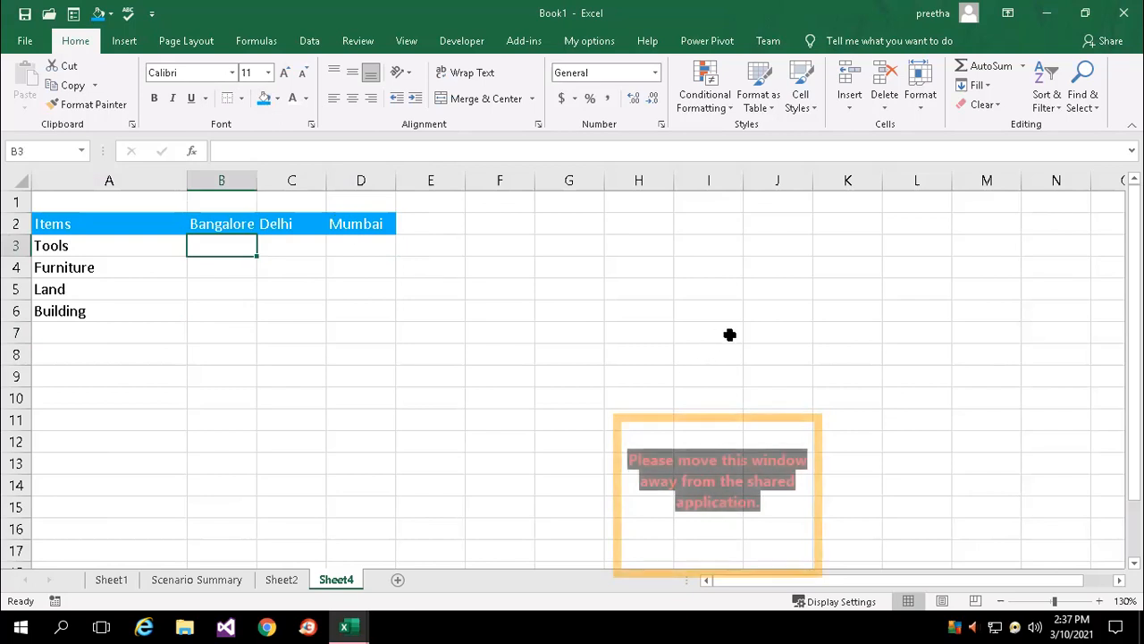
pyautogui.write('1000')
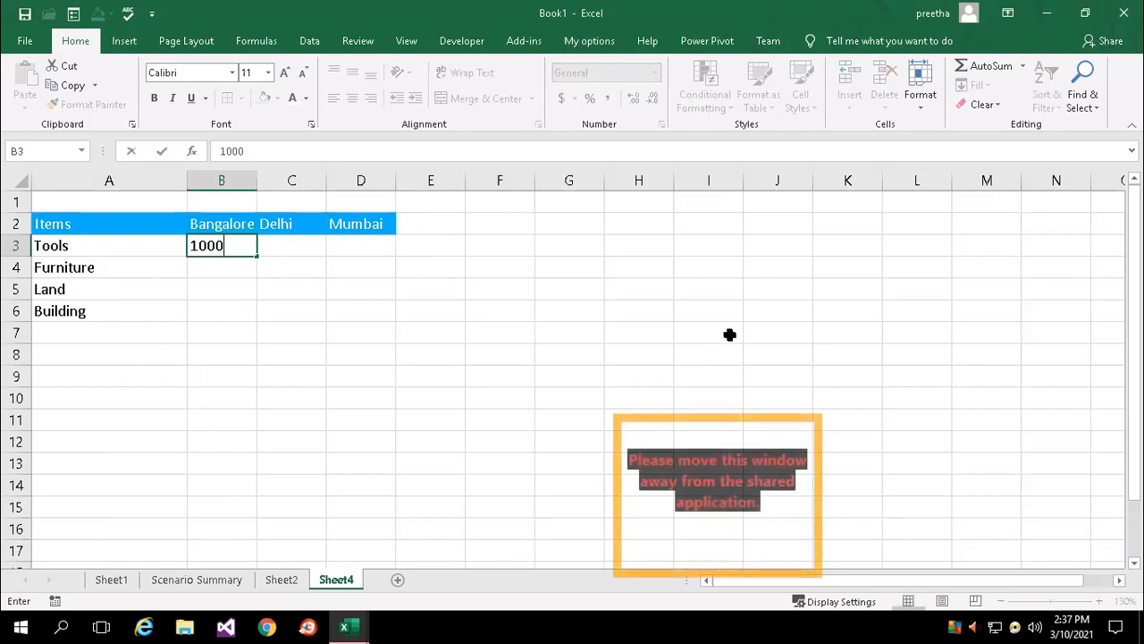
pyautogui.press('Return')
pyautogui.write('2')
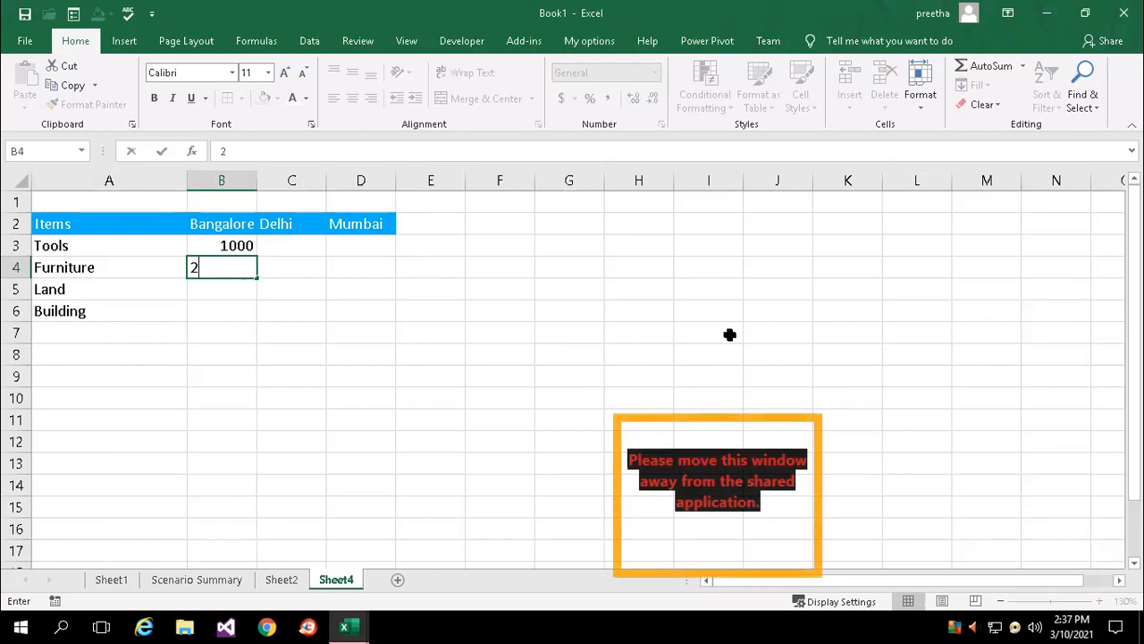
pyautogui.write('000')
pyautogui.press('Return')
pyautogui.write('1500')
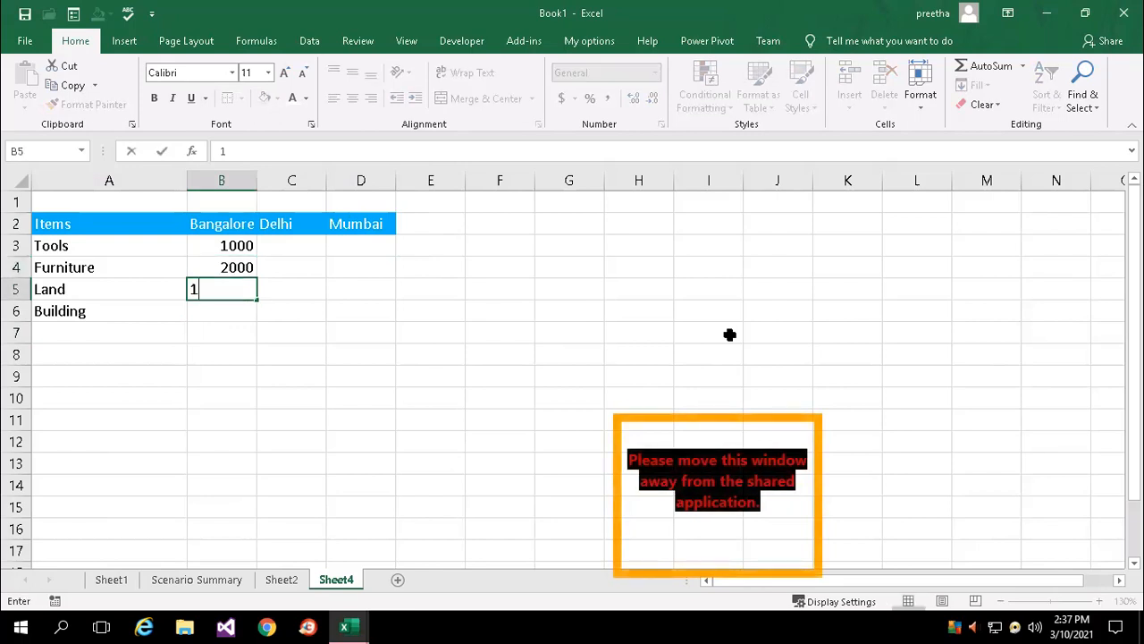
pyautogui.press('Return')
pyautogui.write('2000')
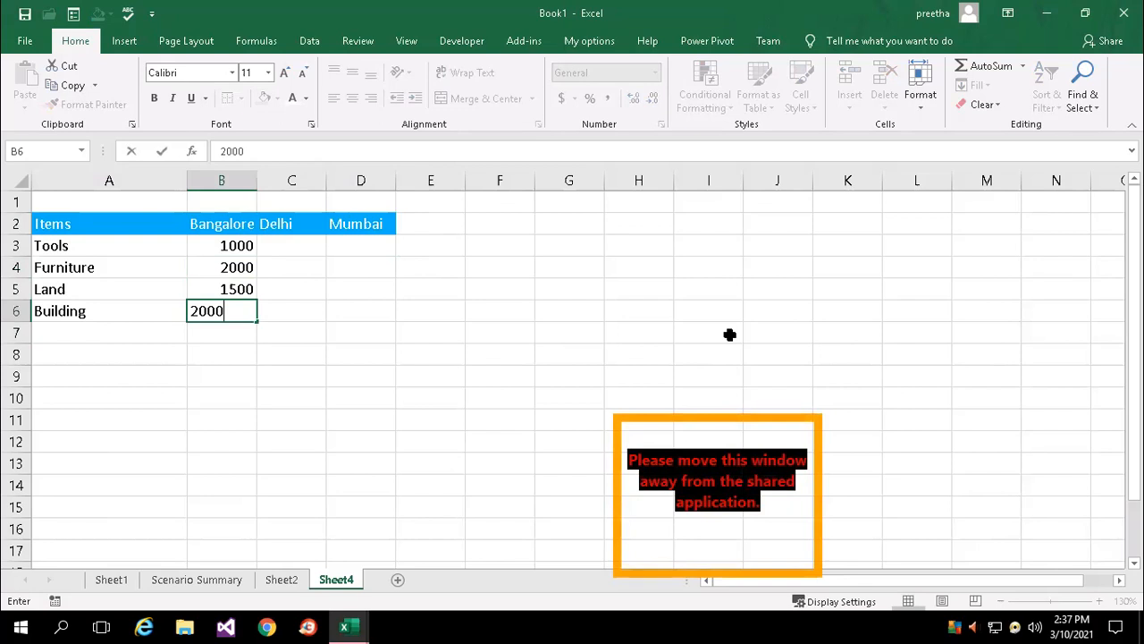
pyautogui.press('Up')
# Step: Enter the Delhi values 2000, 500, 6500 and 2000 in cells C3 to C6
pyautogui.press('Up')
pyautogui.press('Up')
pyautogui.press('Right')
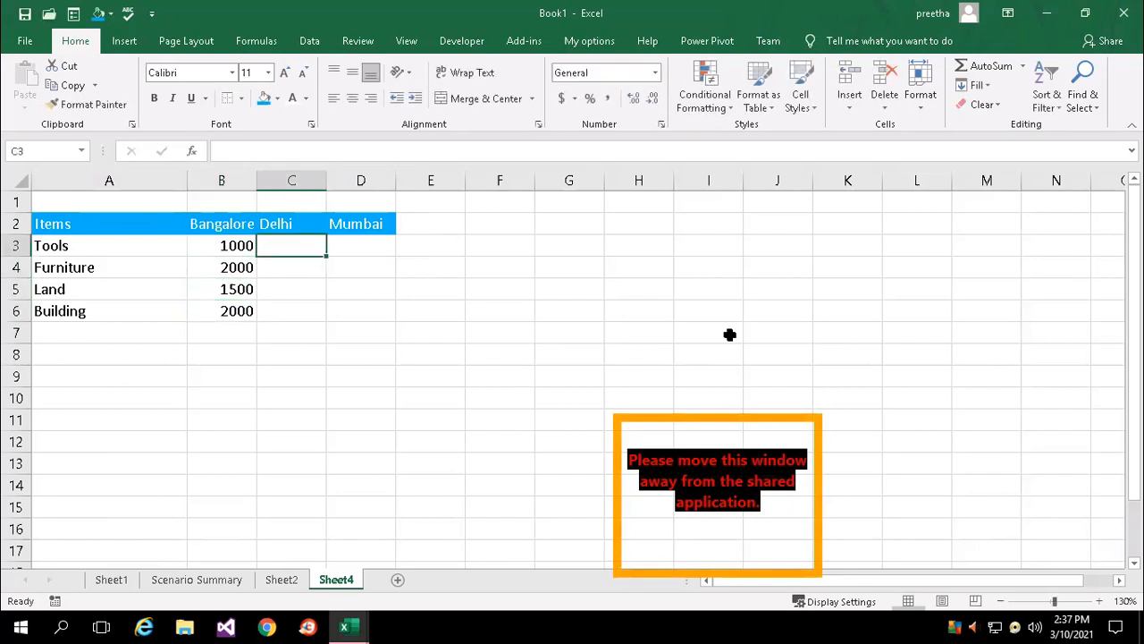
pyautogui.write('2000')
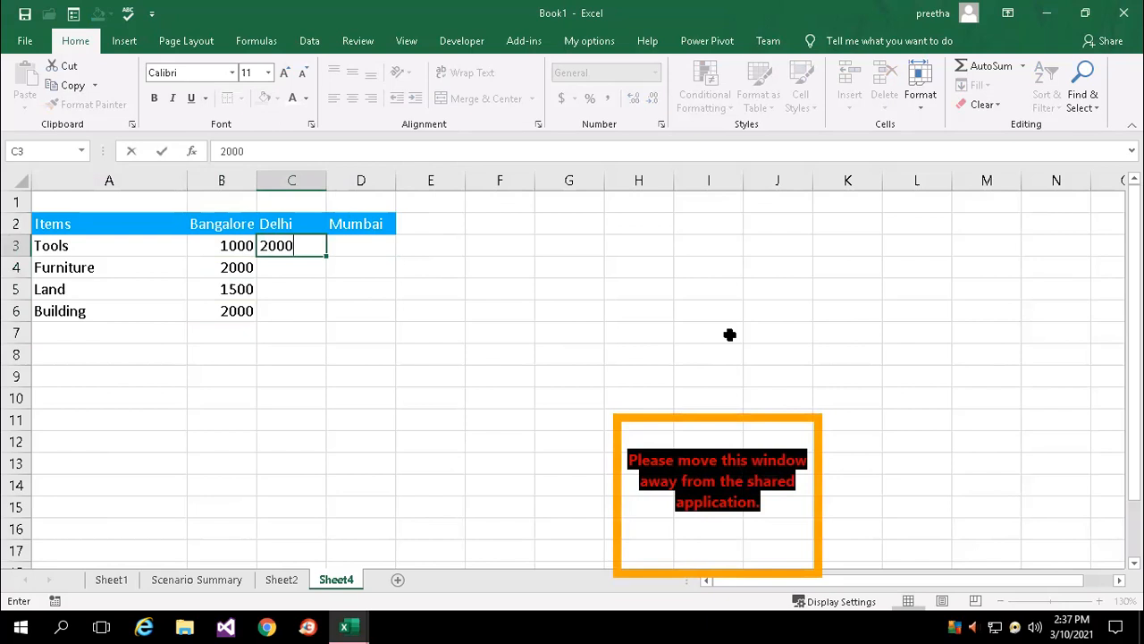
pyautogui.press('Return')
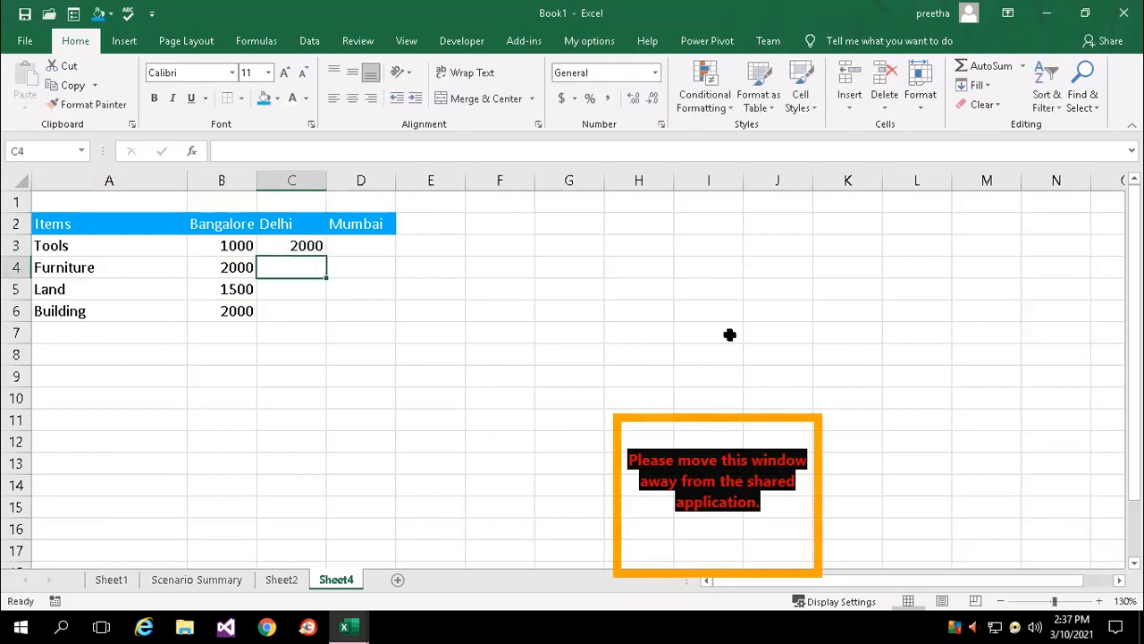
pyautogui.write('500')
pyautogui.press('Return')
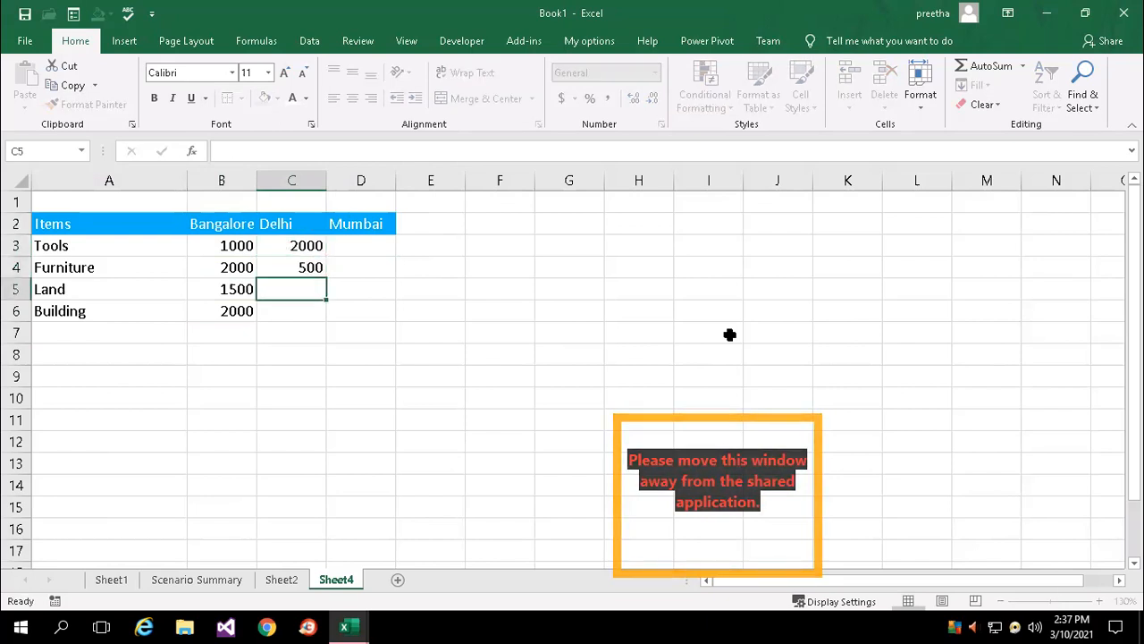
pyautogui.write('6500')
pyautogui.press('Return')
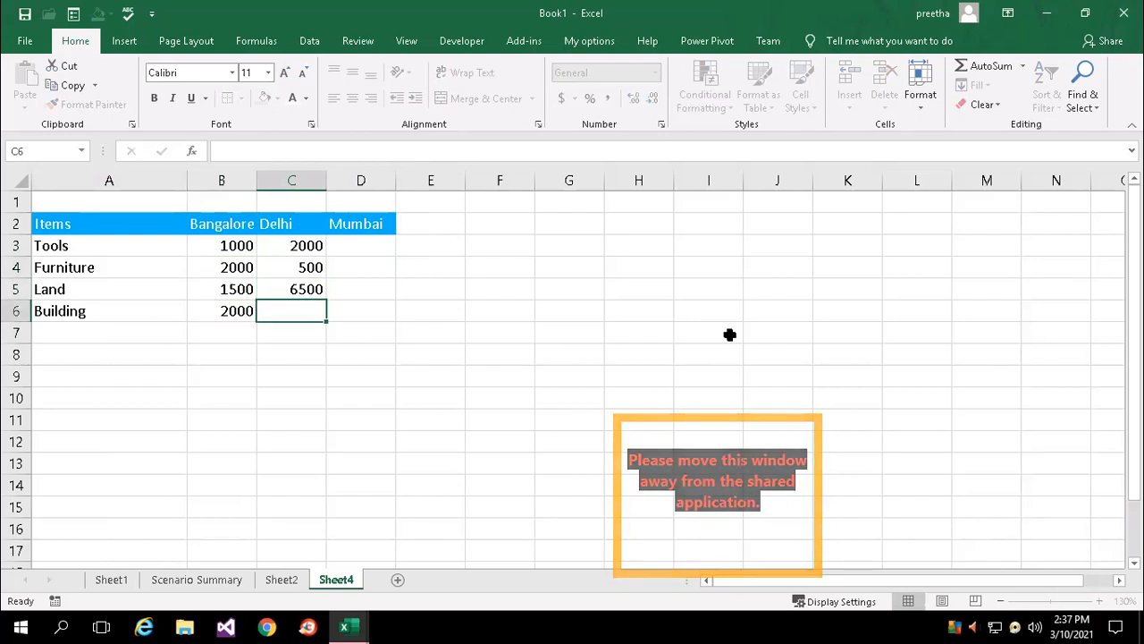
pyautogui.write('200')
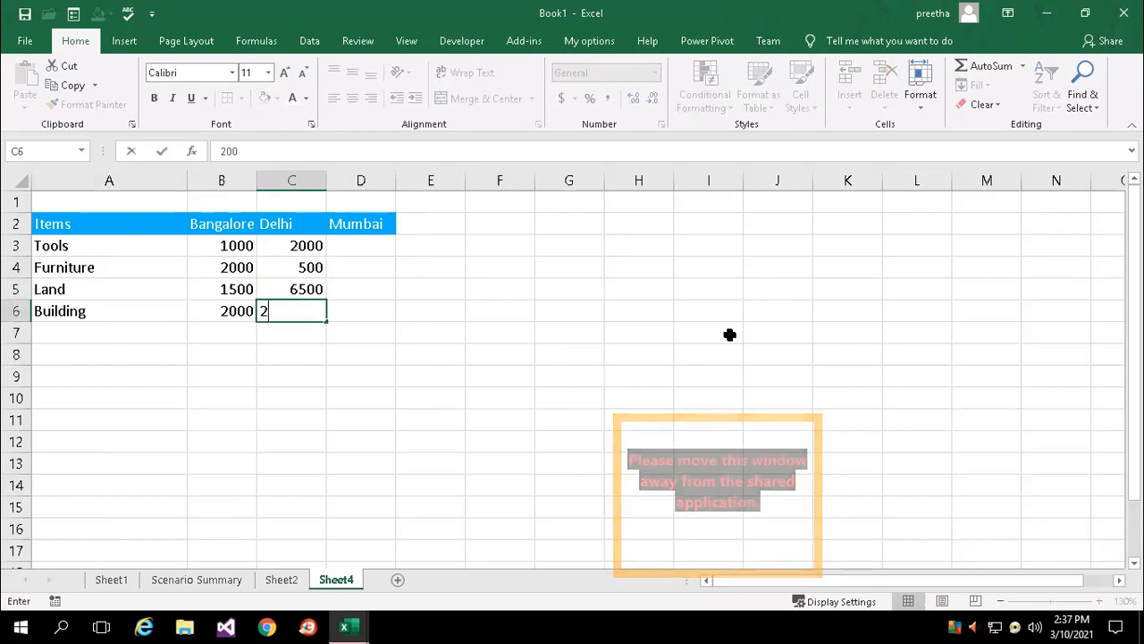
pyautogui.write('0')
pyautogui.press('Up')
# Step: Enter 25000 in cell E3, in the Tools row
pyautogui.press('Up')
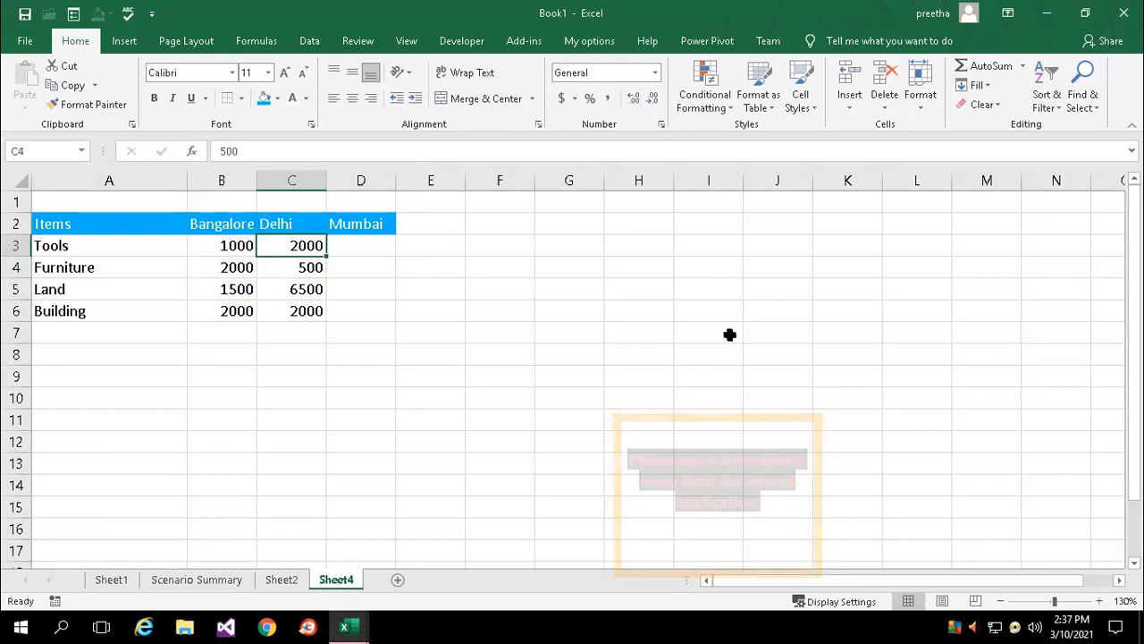
pyautogui.press('Up')
pyautogui.press('Right')
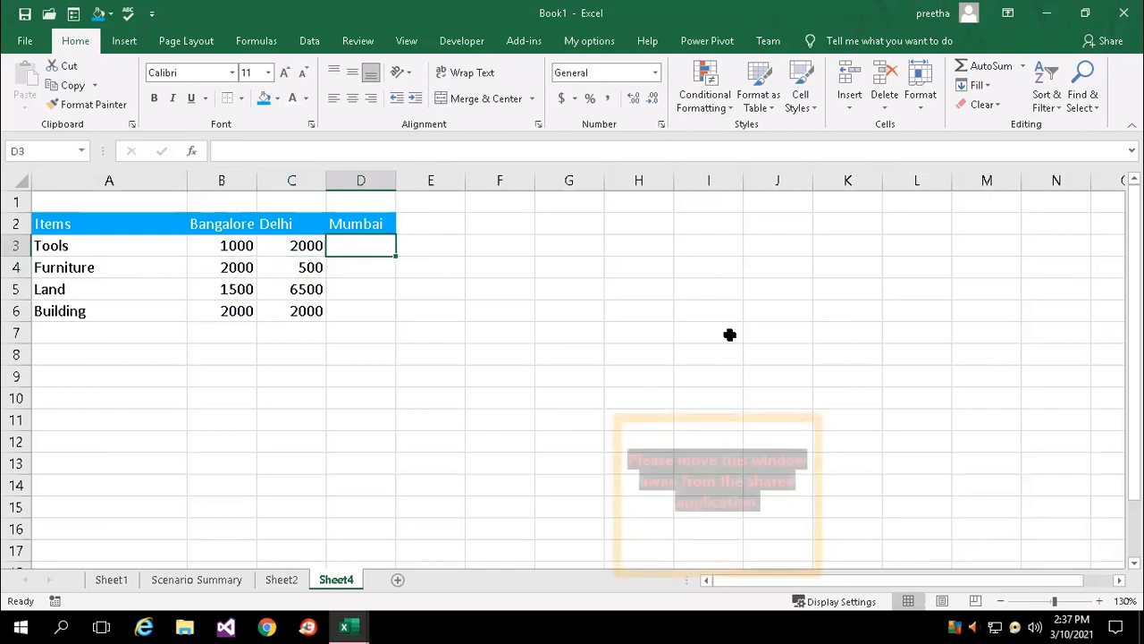
pyautogui.press('Right')
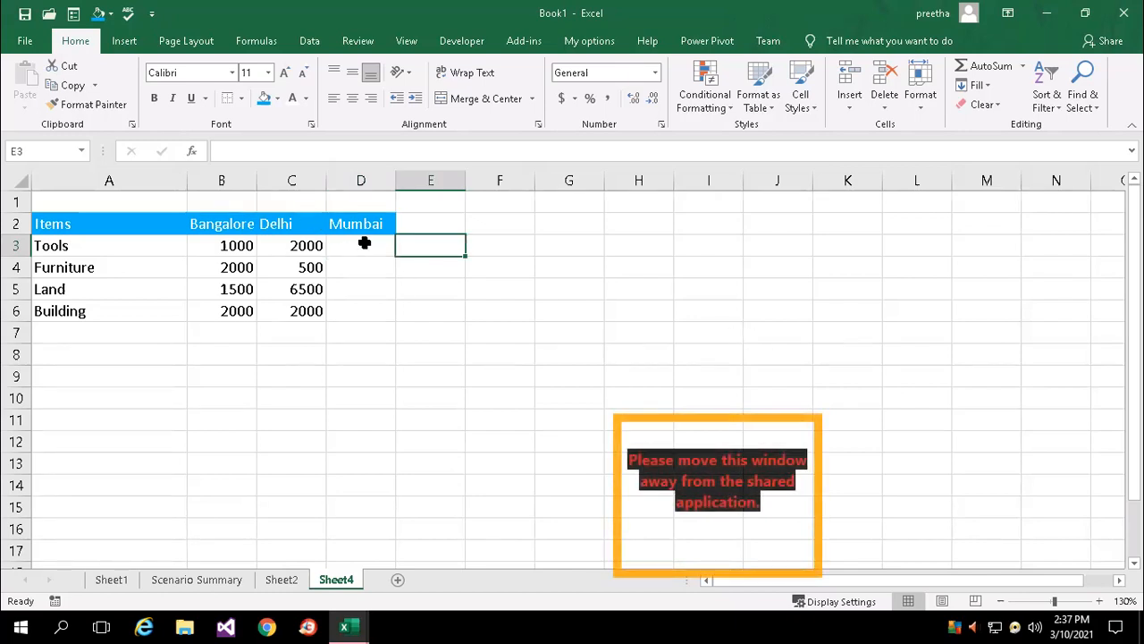
pyautogui.write('25000')
pyautogui.press('Return')
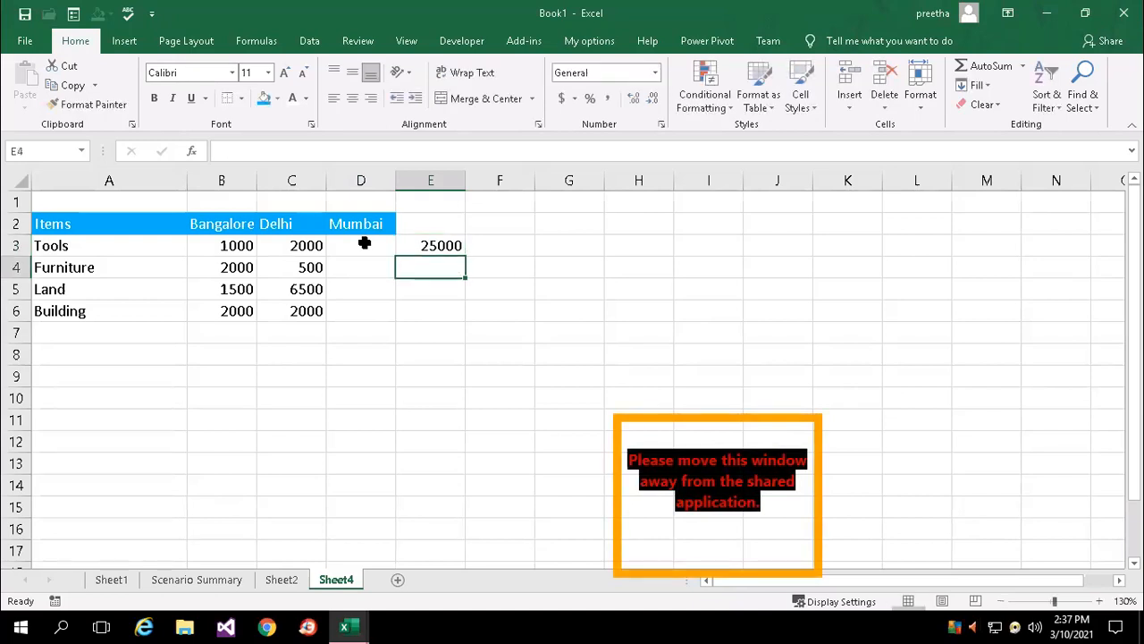
# Step: Enter 2500 in D3 as the Mumbai value for Tools
pyautogui.doubleClick(364, 243)
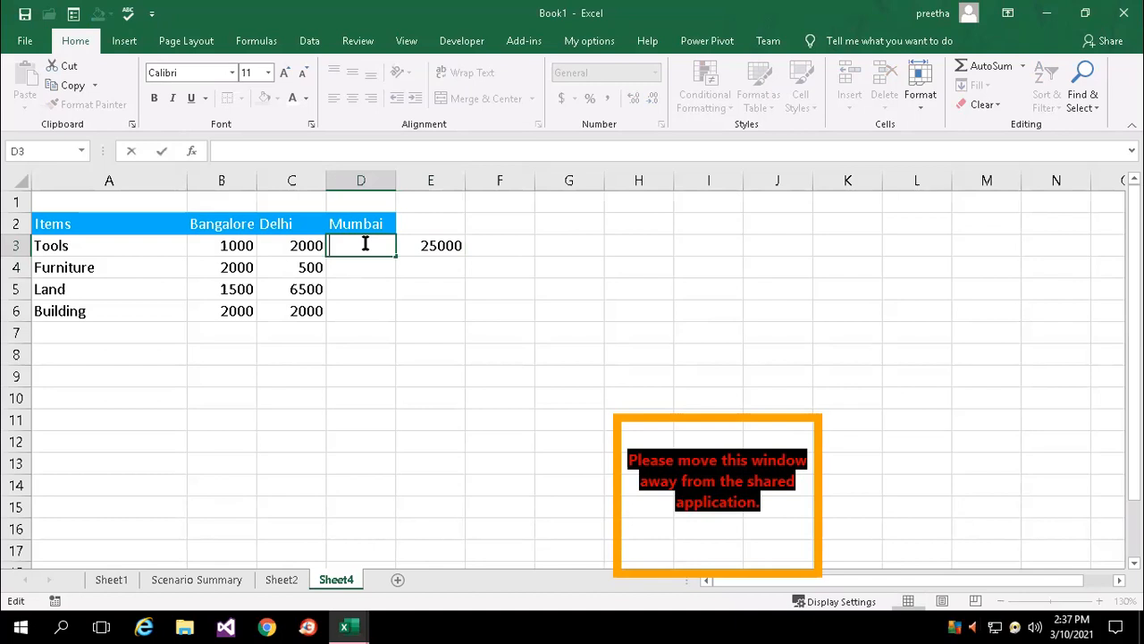
pyautogui.write('2500')
pyautogui.press('Return')
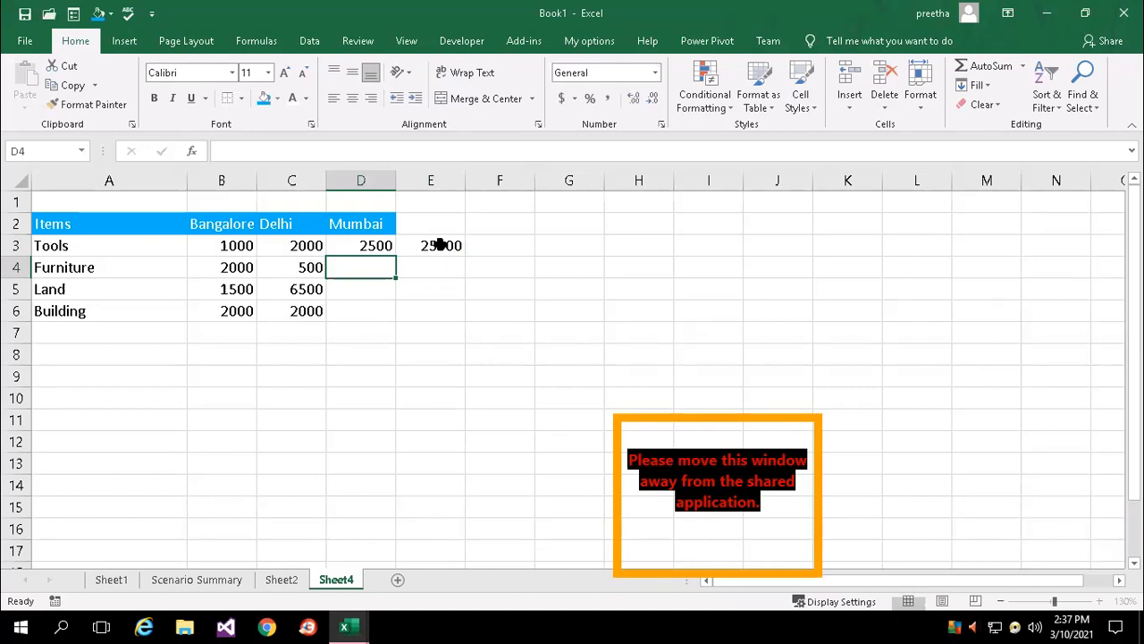
pyautogui.click(708, 332)
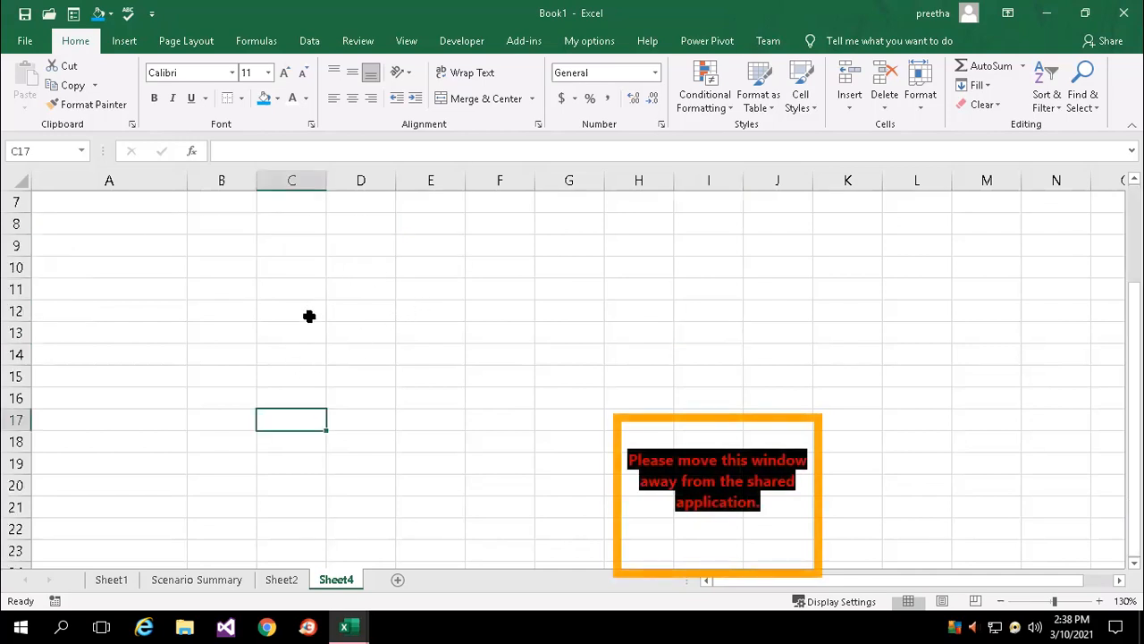
pyautogui.click(361, 268)
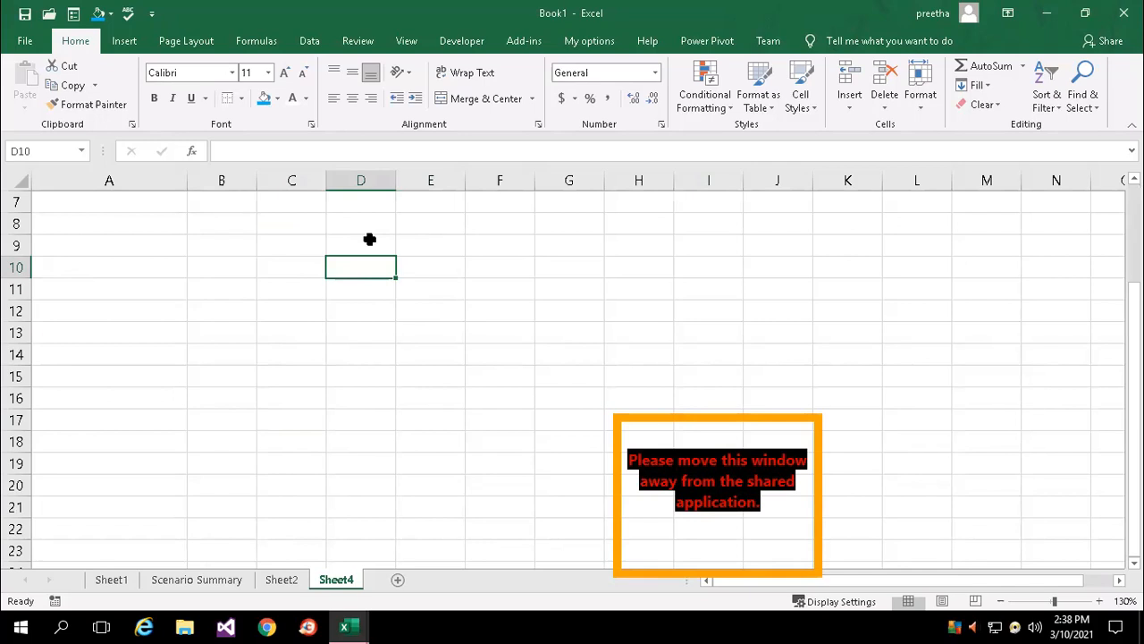
pyautogui.scroll(2, 369, 238)
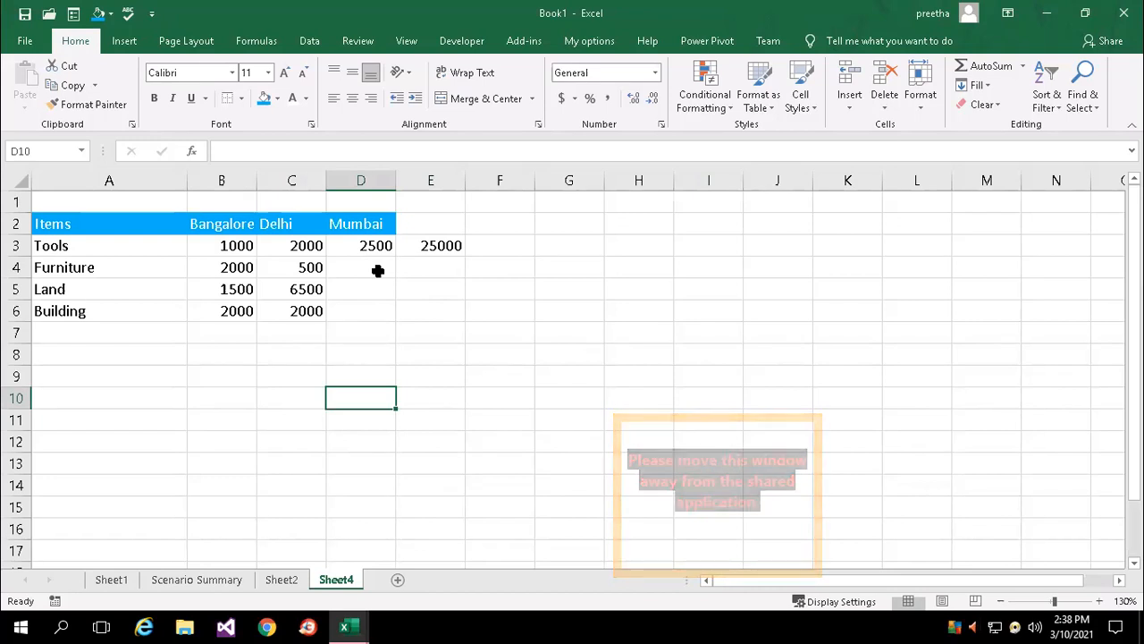
pyautogui.doubleClick(377, 270)
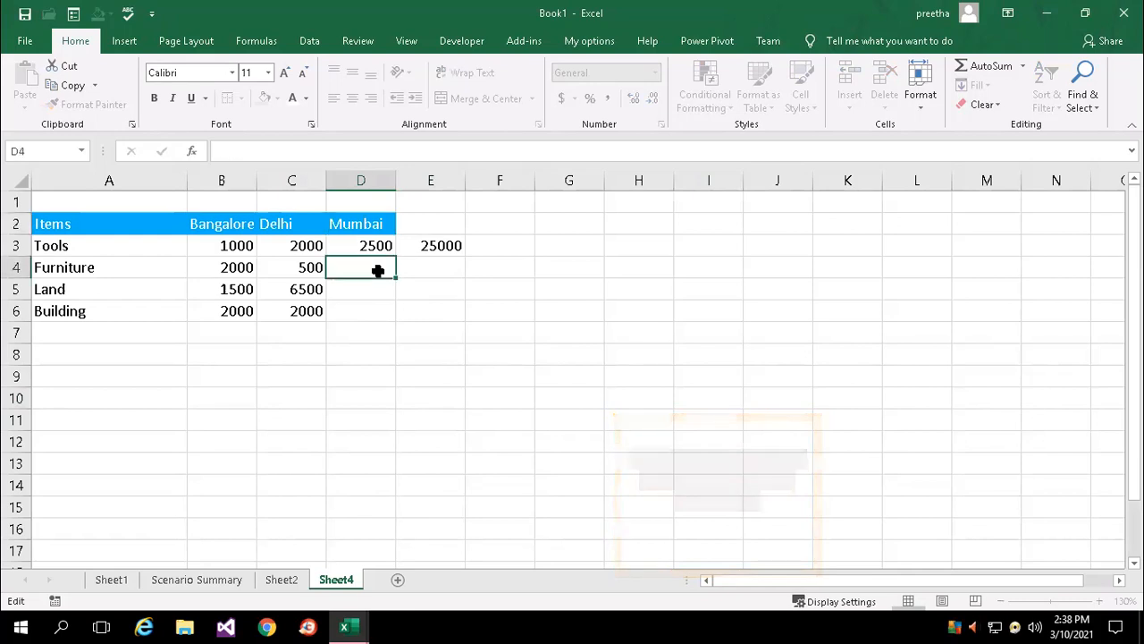
pyautogui.press('Escape')
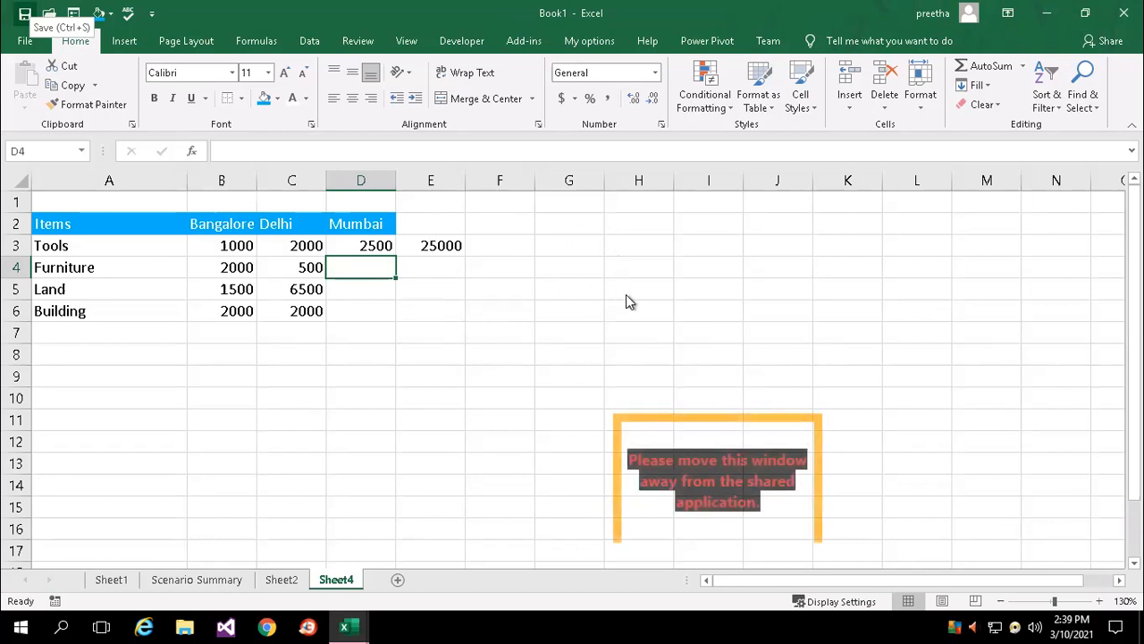
pyautogui.doubleClick(426, 246)
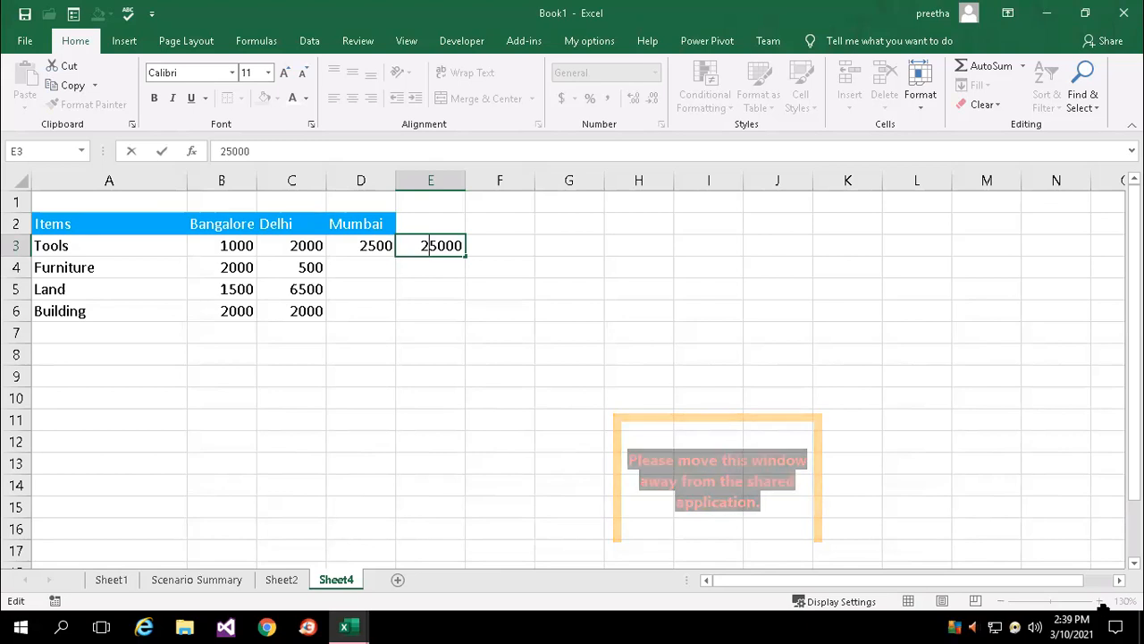
pyautogui.click(916, 310)
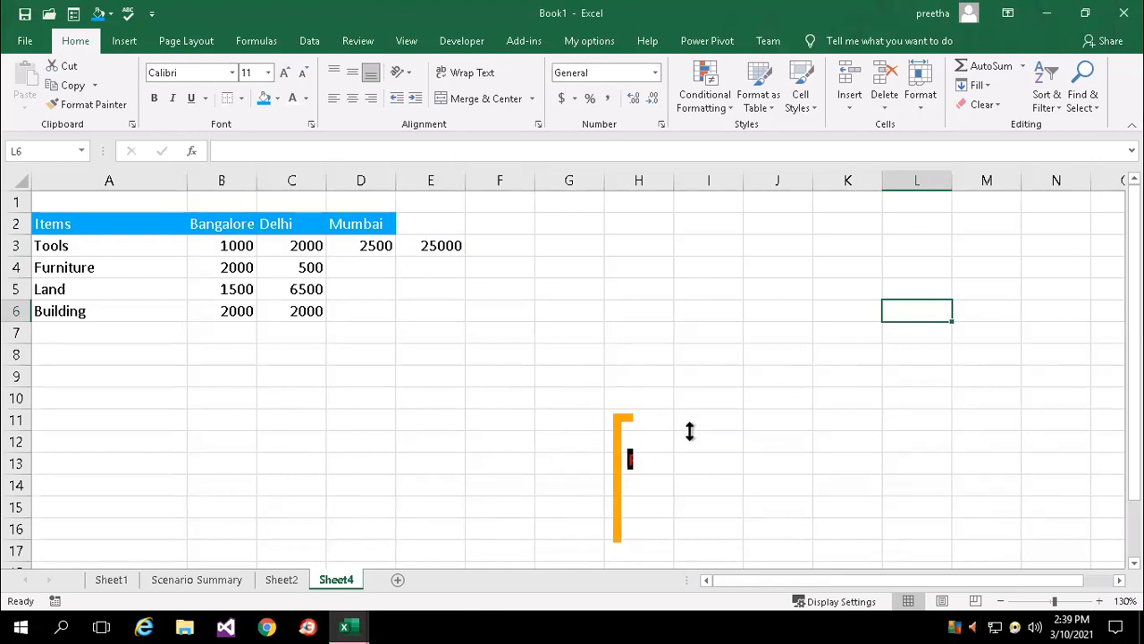
pyautogui.click(602, 342)
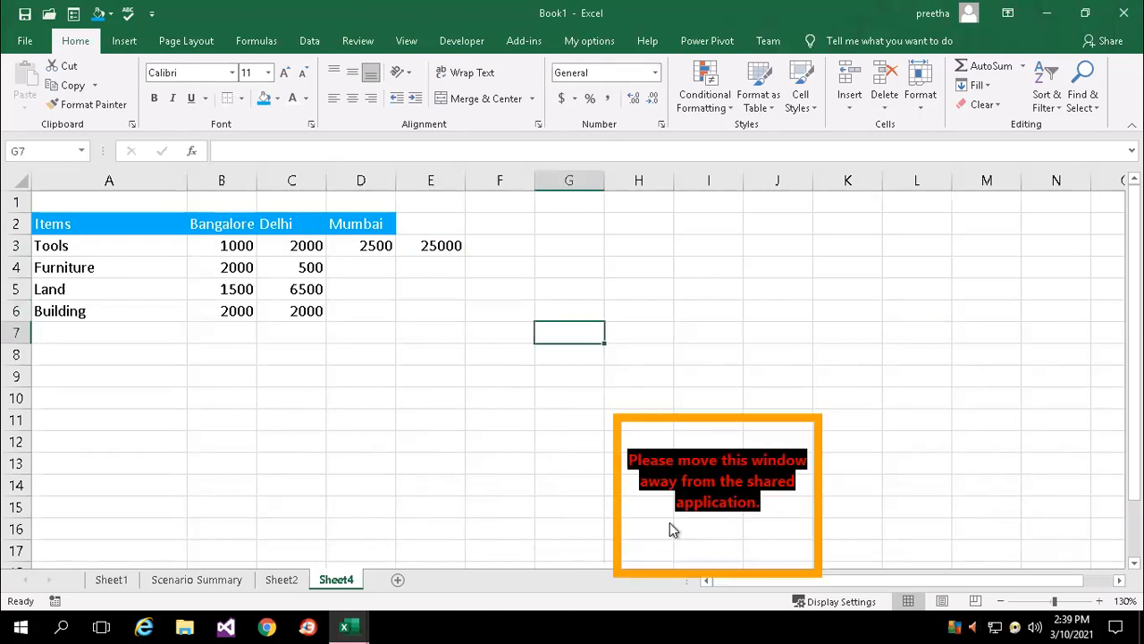
pyautogui.doubleClick(369, 266)
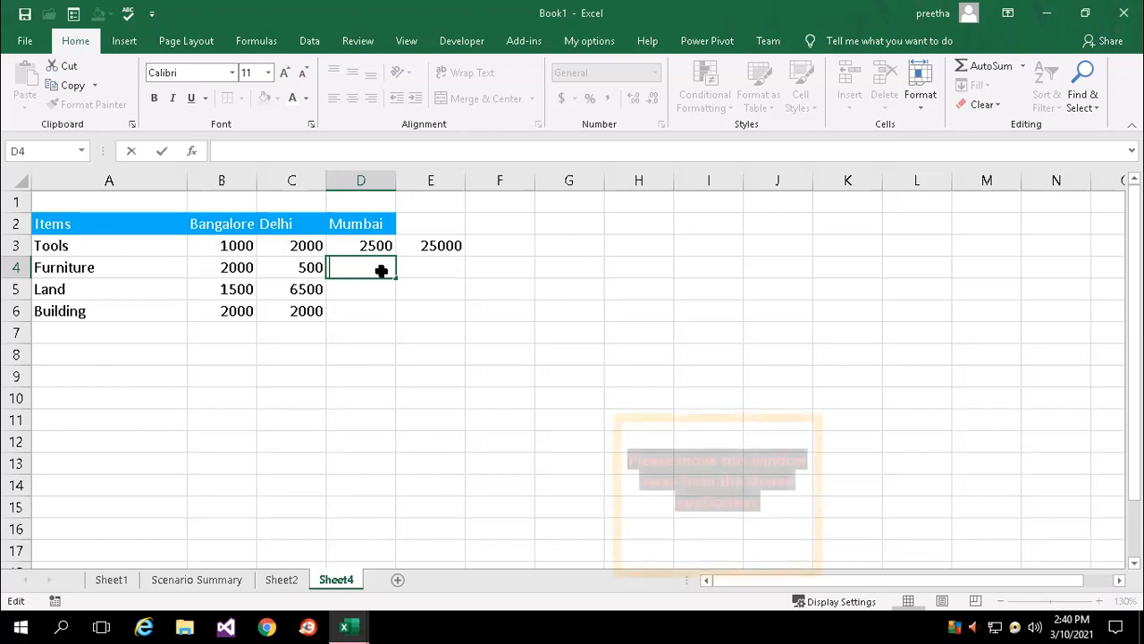
pyautogui.click(433, 311)
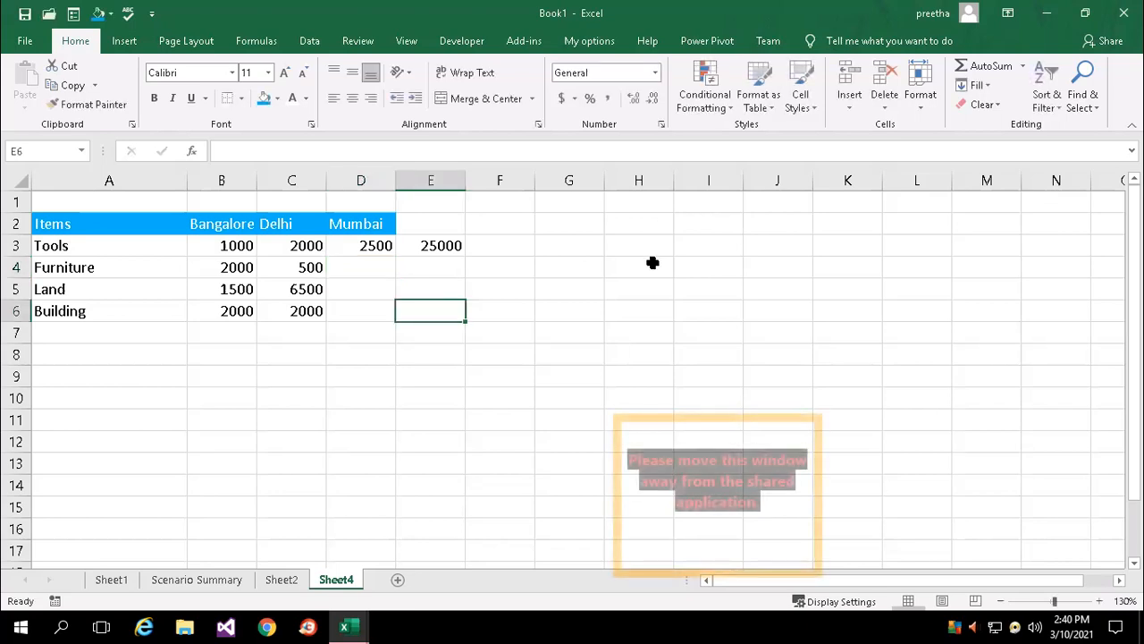
pyautogui.moveTo(749, 8)
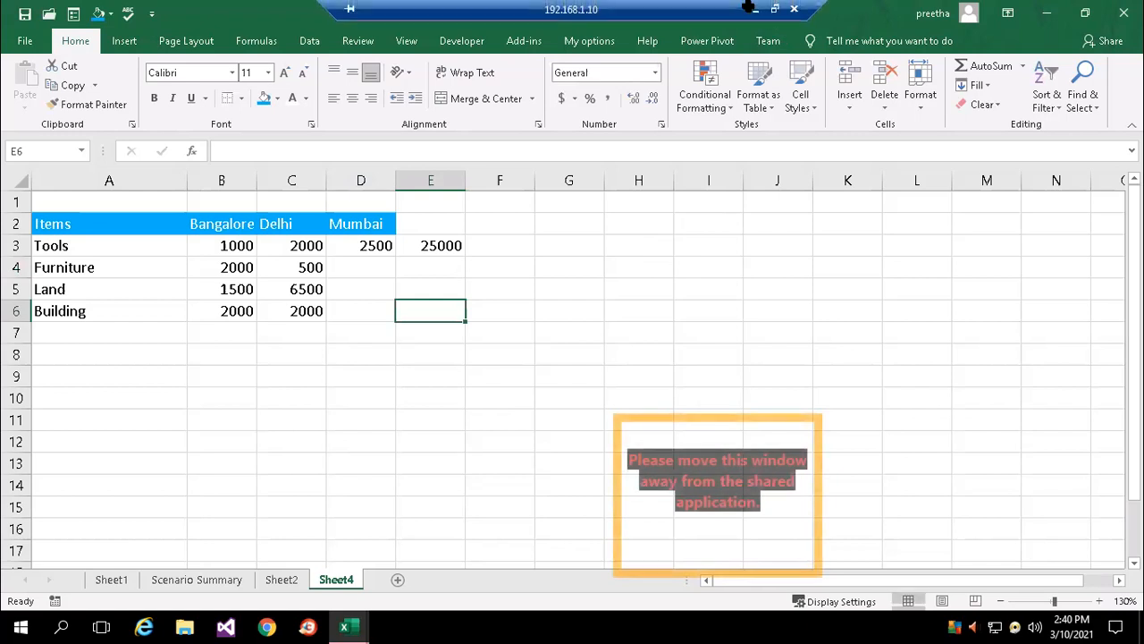
pyautogui.click(361, 268)
pyautogui.click(638, 267)
pyautogui.click(431, 314)
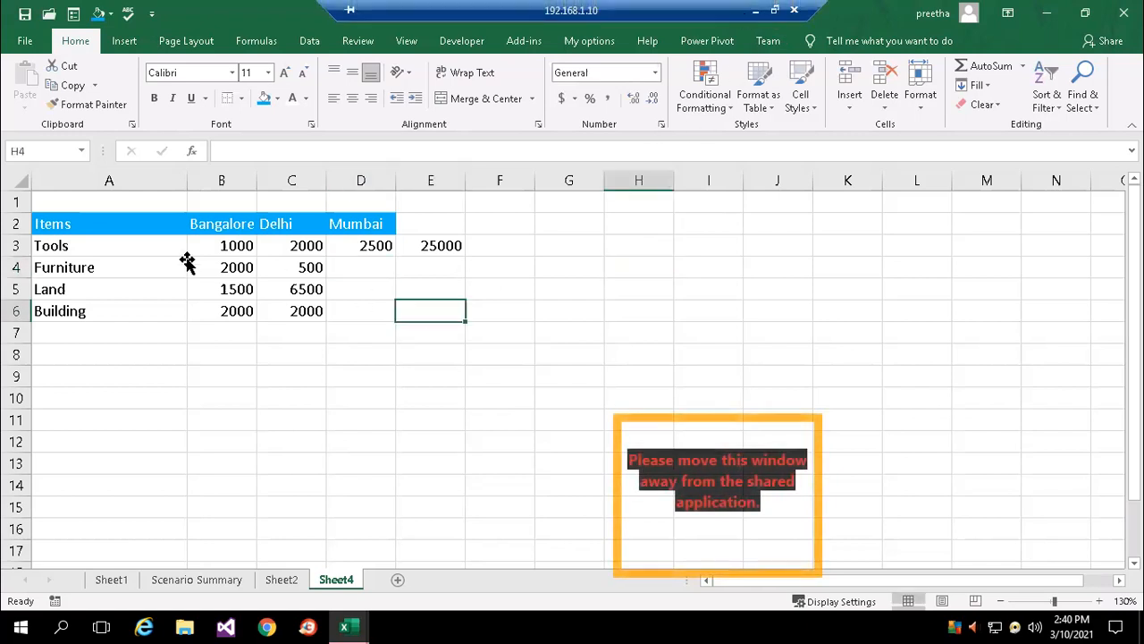
# Step: Switch from the remote session to the local Excel, open the recent Desktop workbook Book1 and add a new worksheet
pyautogui.click(755, 12)
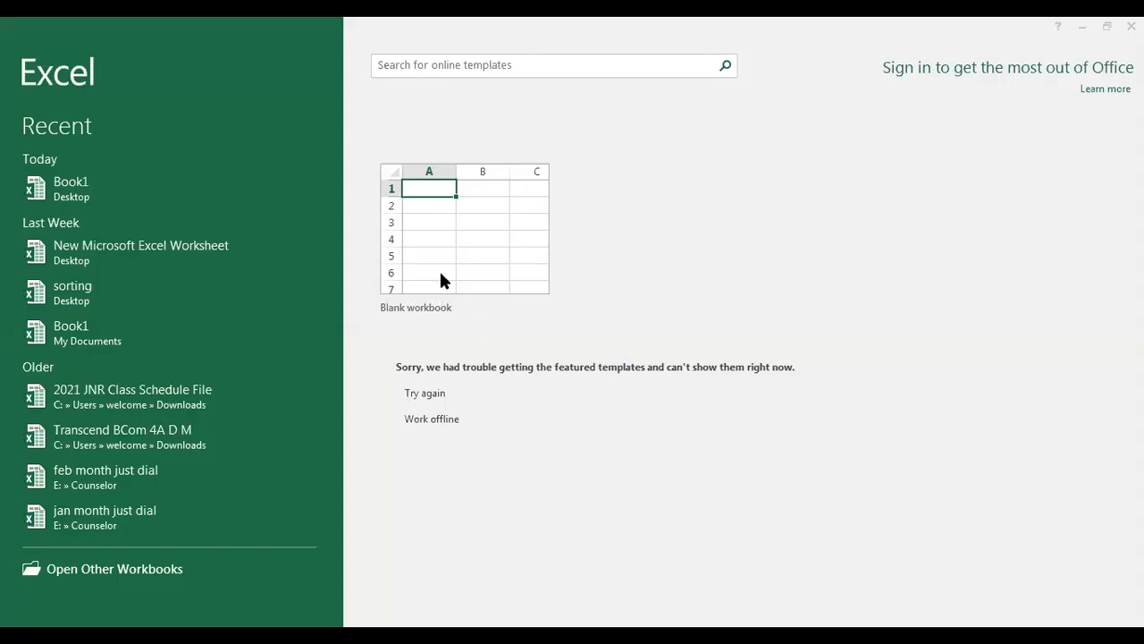
pyautogui.click(85, 186)
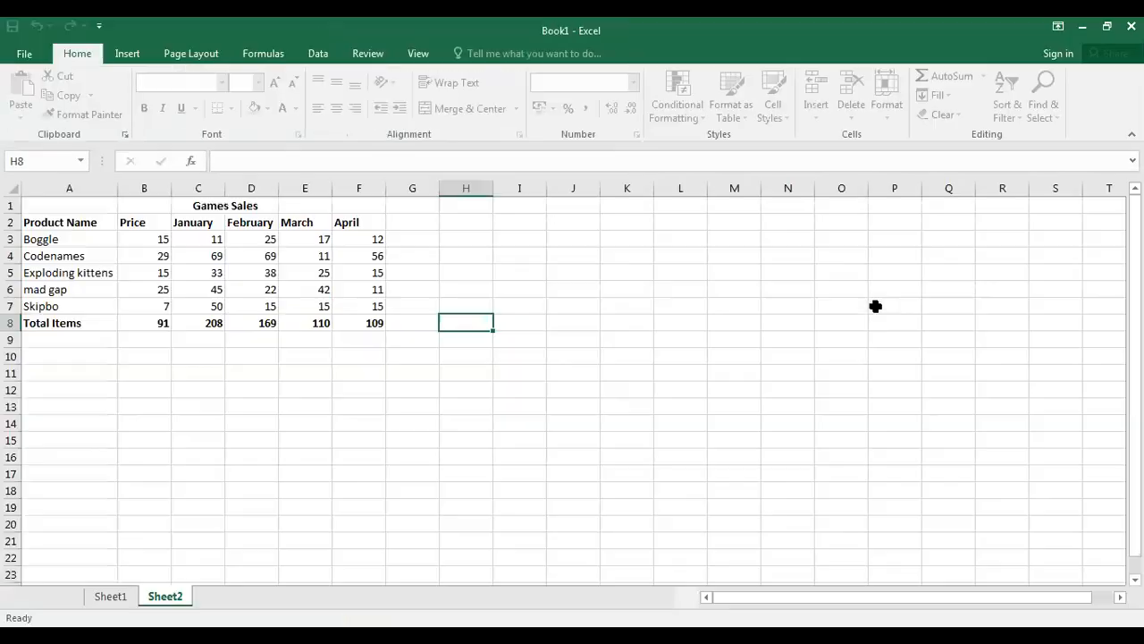
pyautogui.click(519, 406)
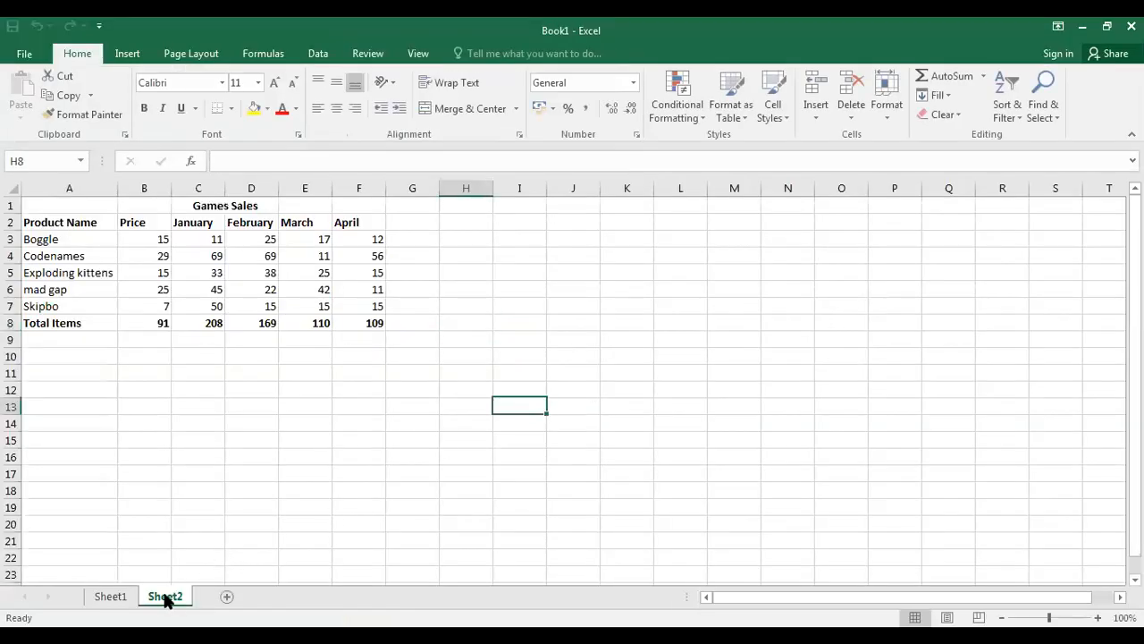
pyautogui.click(226, 596)
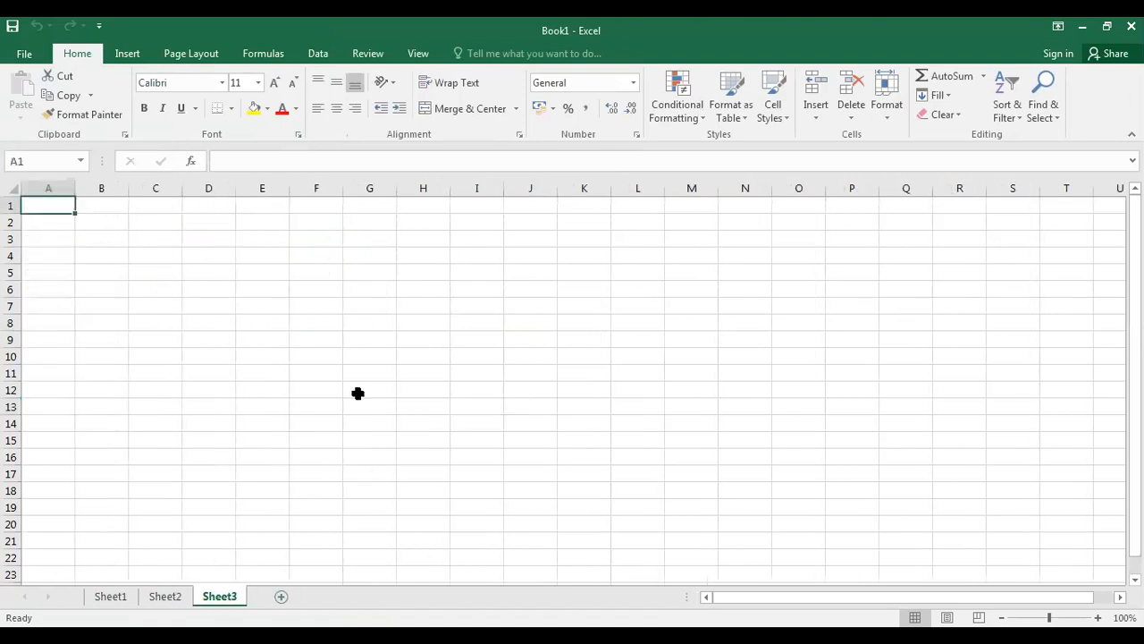
# Step: Enter the city headings Bangalore, Delhi and Mumbai in cells B2 to D2 of Sheet3
pyautogui.moveTo(1050, 618); pyautogui.dragTo(1055, 617)
pyautogui.click(157, 241)
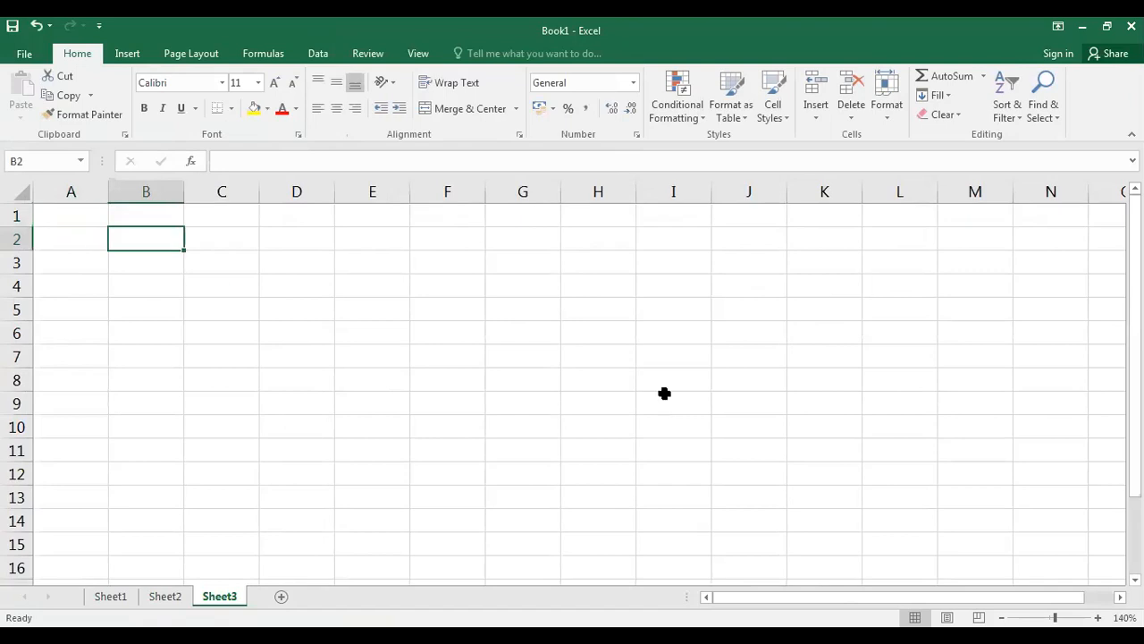
pyautogui.write('Bangalore')
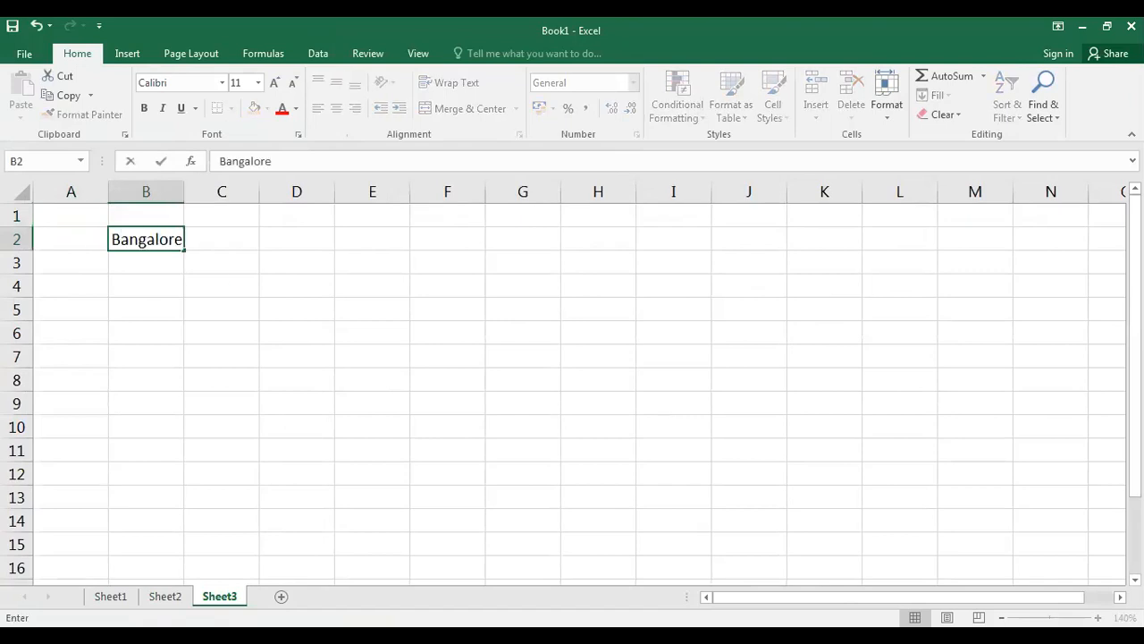
pyautogui.press('Tab')
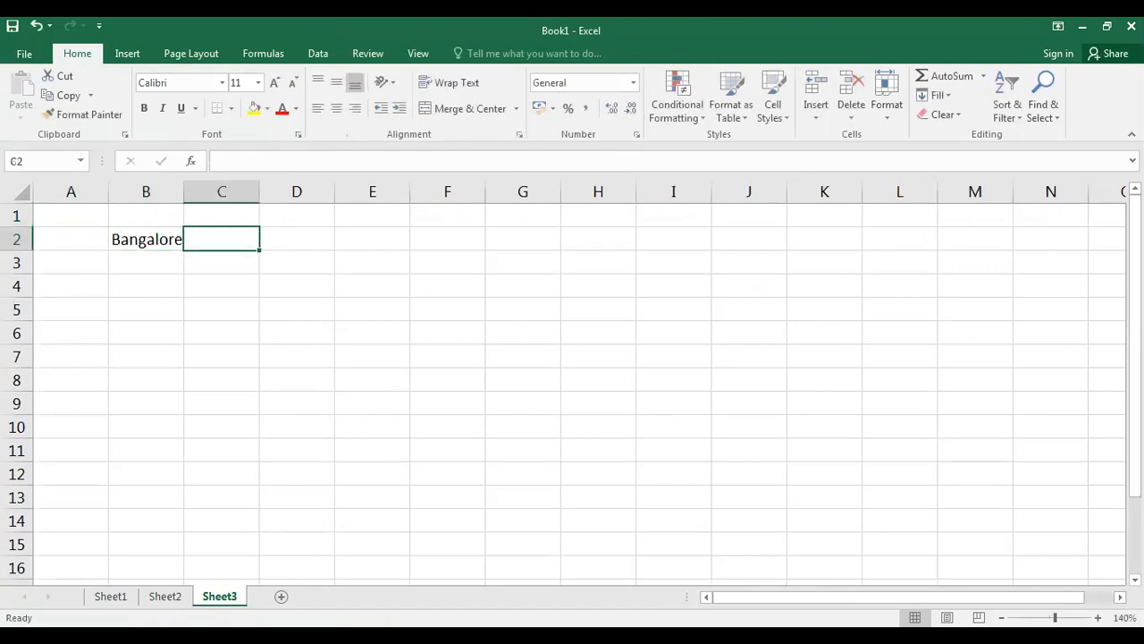
pyautogui.write('Delhi')
pyautogui.press('Tab')
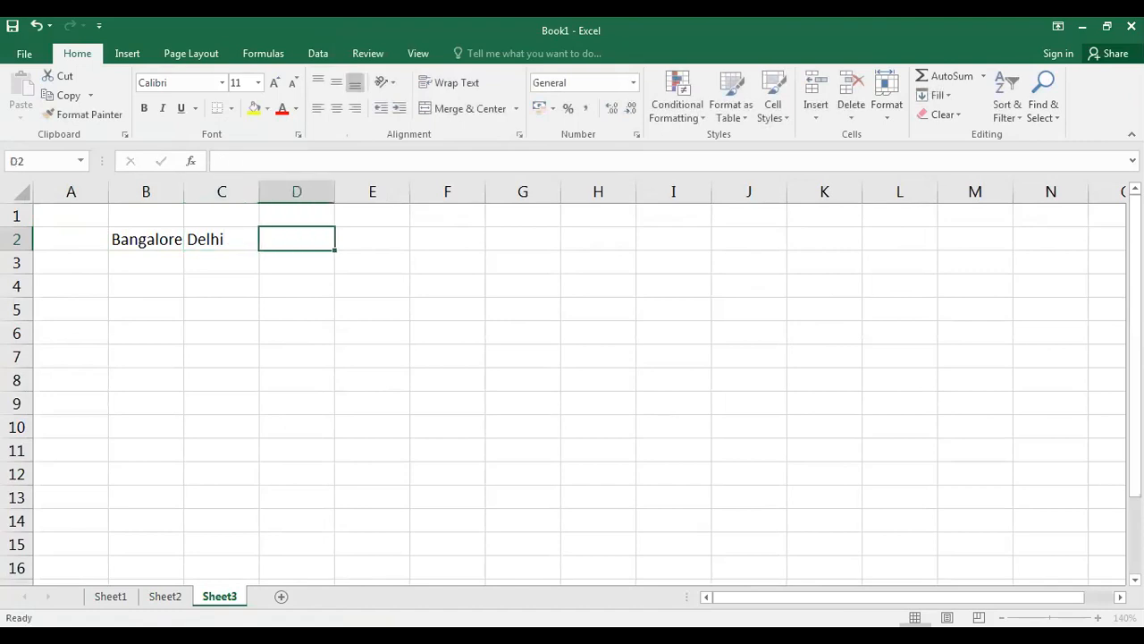
pyautogui.write('Mumb')
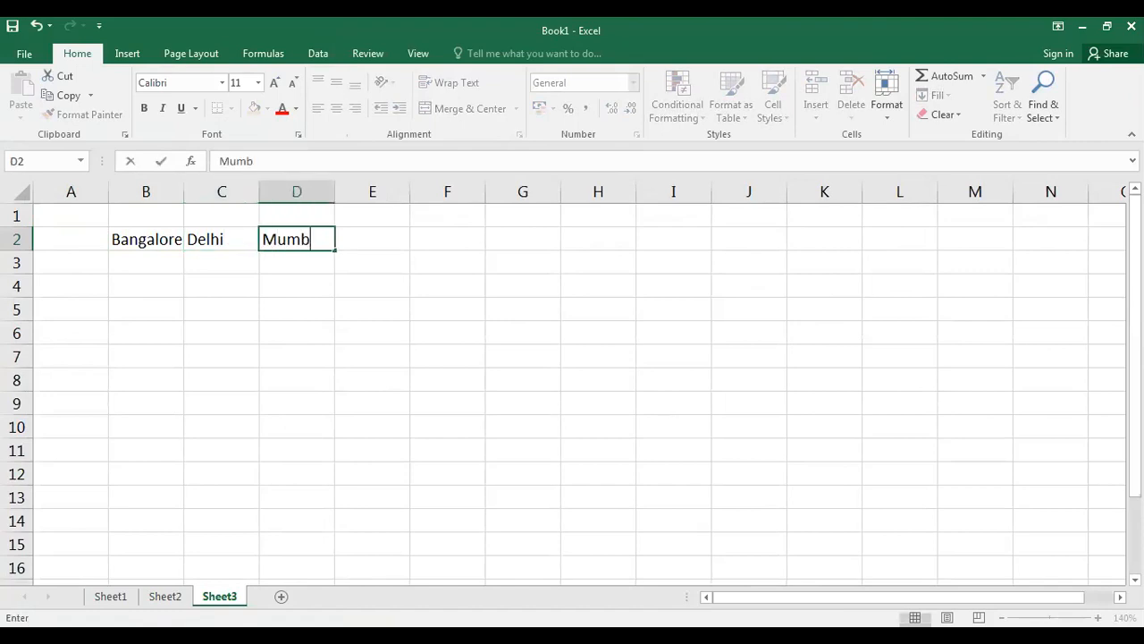
pyautogui.write('ai')
pyautogui.press('Return')
# Step: Enter the heading Items in cell A2, beside the city headings
pyautogui.press('Left')
pyautogui.press('Left')
pyautogui.press('Left')
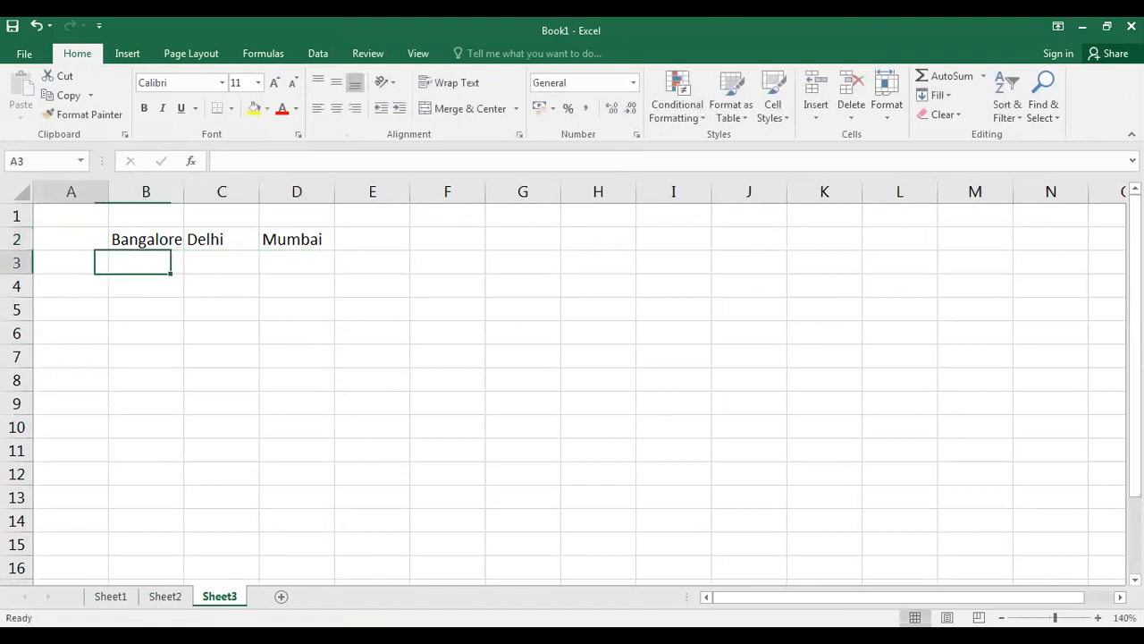
pyautogui.press('Up')
pyautogui.write('I')
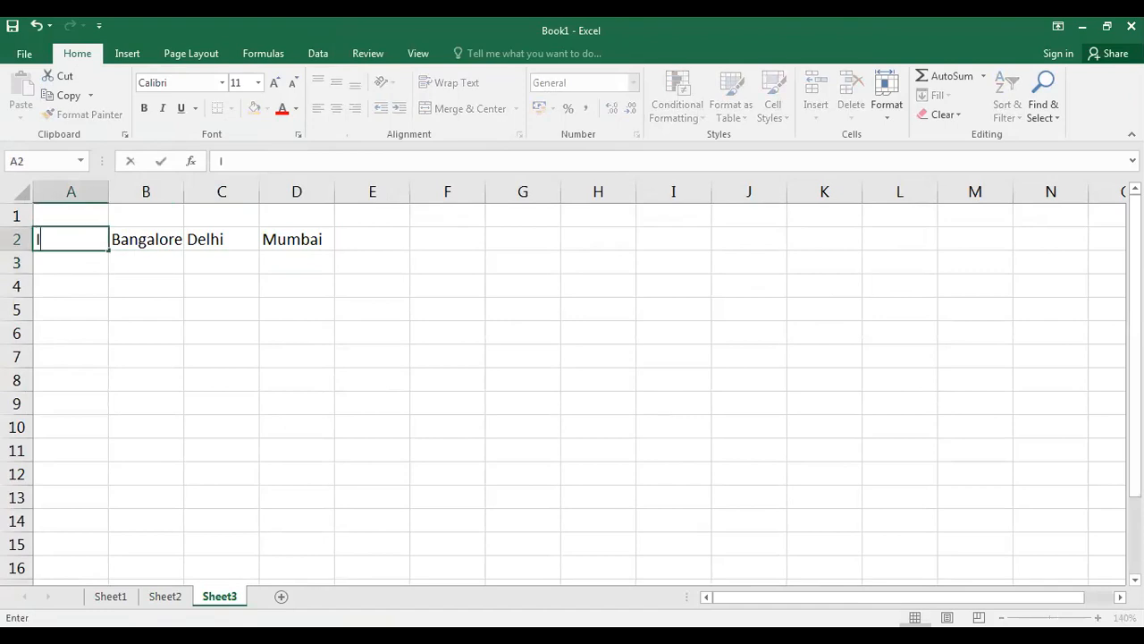
pyautogui.write('tems')
pyautogui.press('Return')
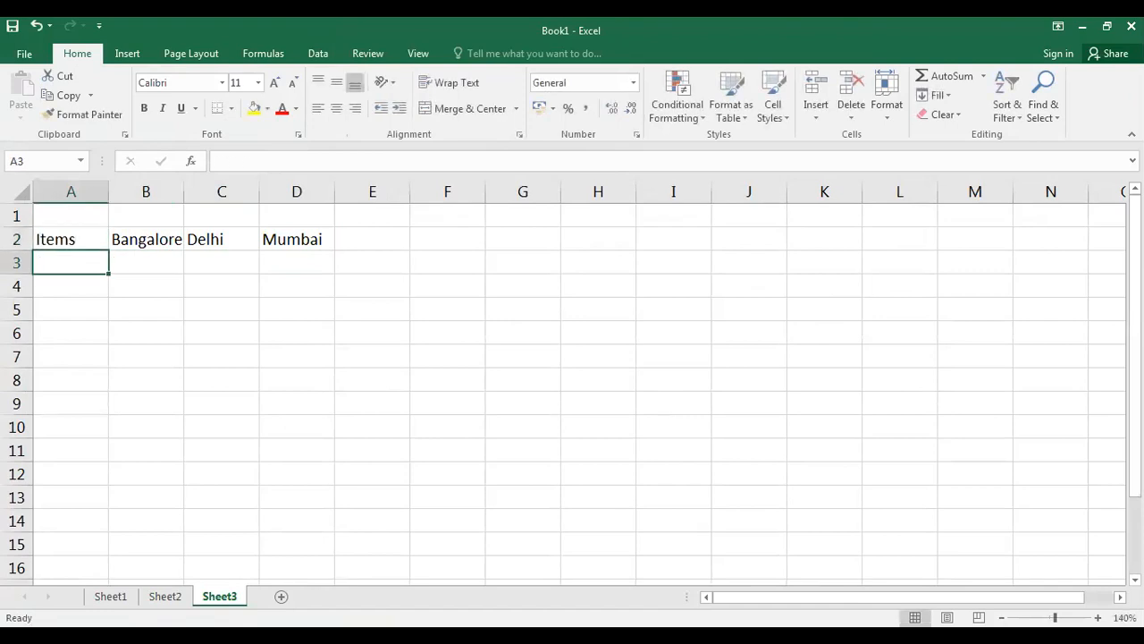
# Step: Enter the row labels land, building, tools, furniture and capital in cells A3 to A7
pyautogui.write('land')
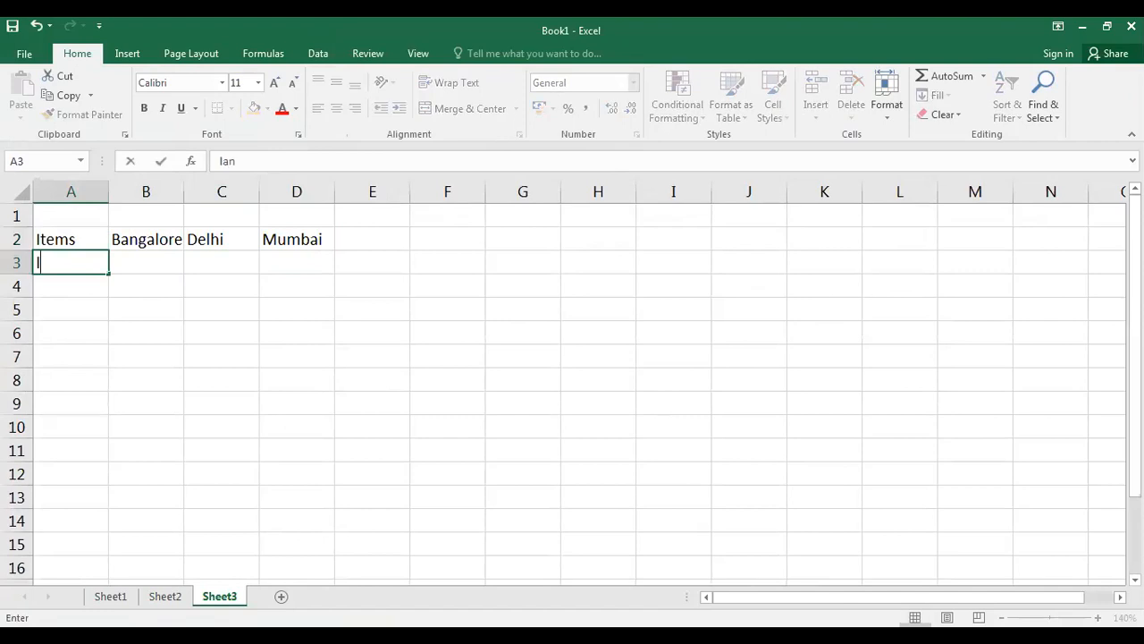
pyautogui.press('Return')
pyautogui.write('building')
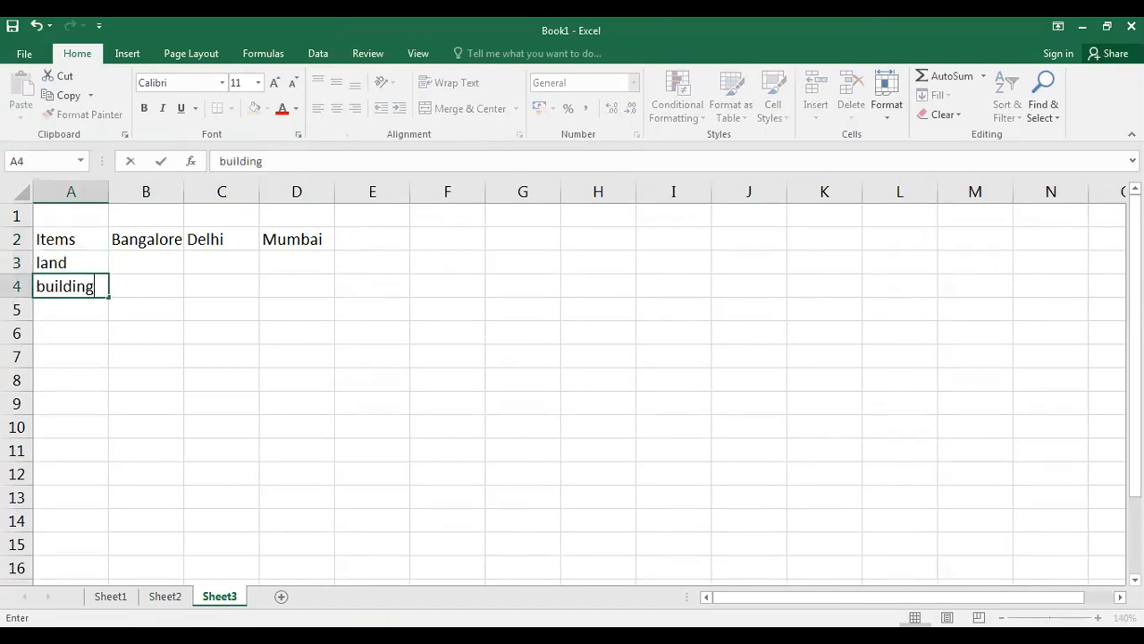
pyautogui.press('Return')
pyautogui.write('to')
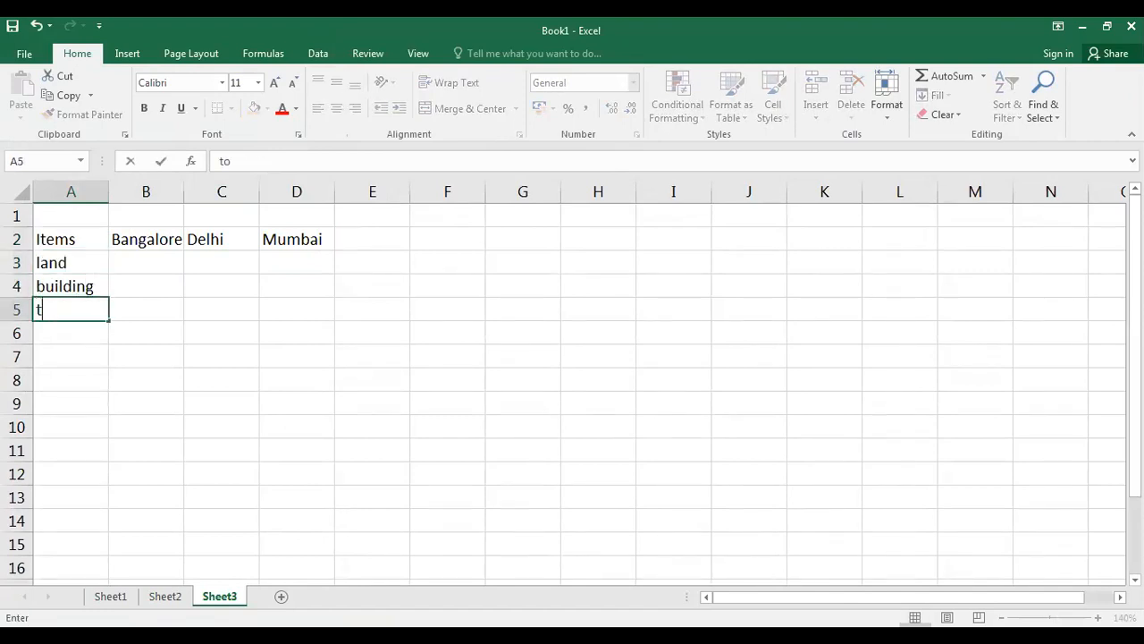
pyautogui.write('ols')
pyautogui.press('Return')
pyautogui.write('f')
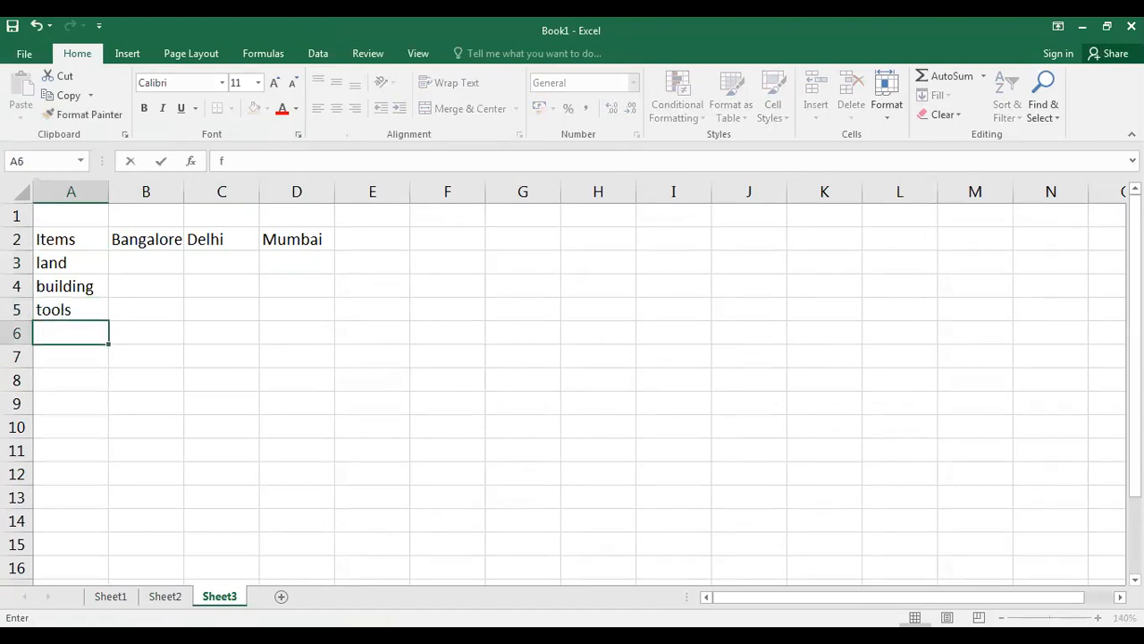
pyautogui.write('urniture')
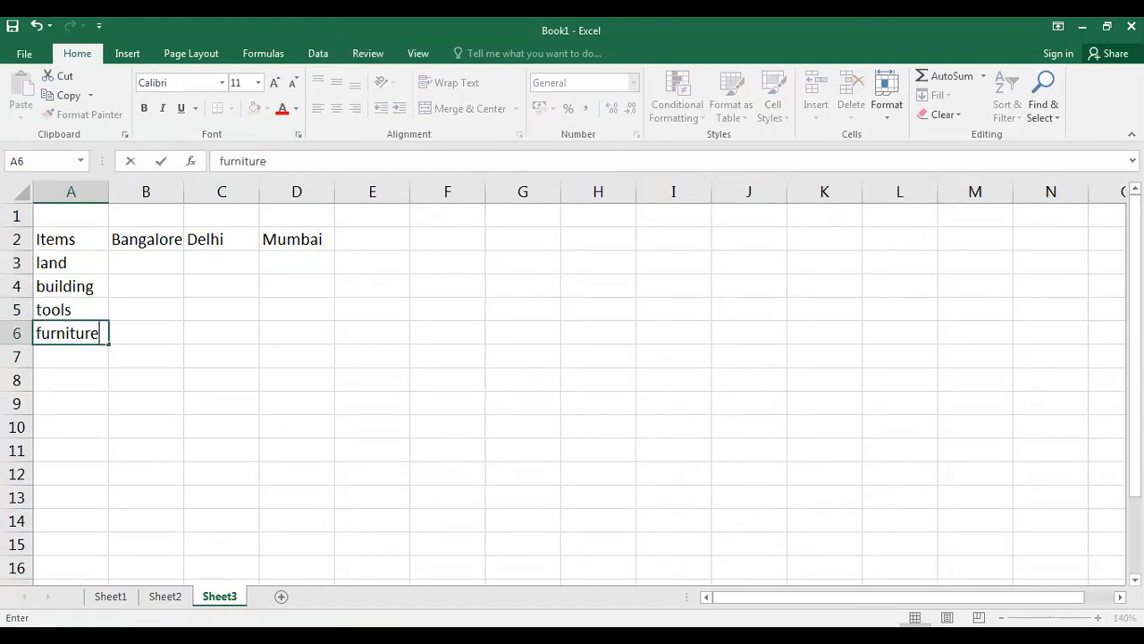
pyautogui.press('Return')
pyautogui.write('capital')
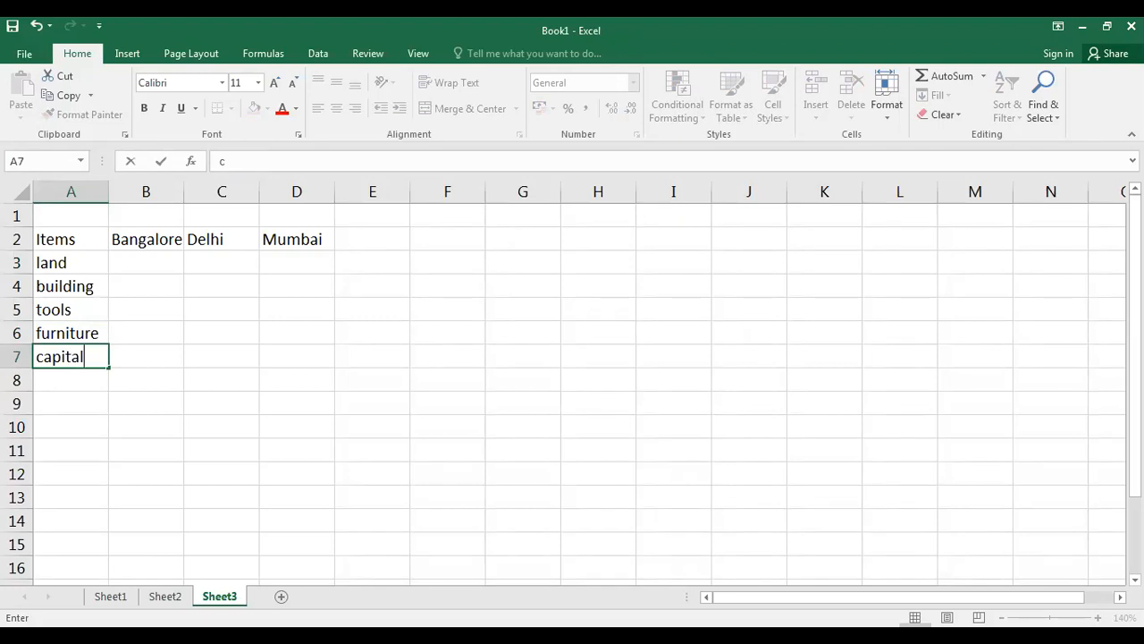
pyautogui.press('Return')
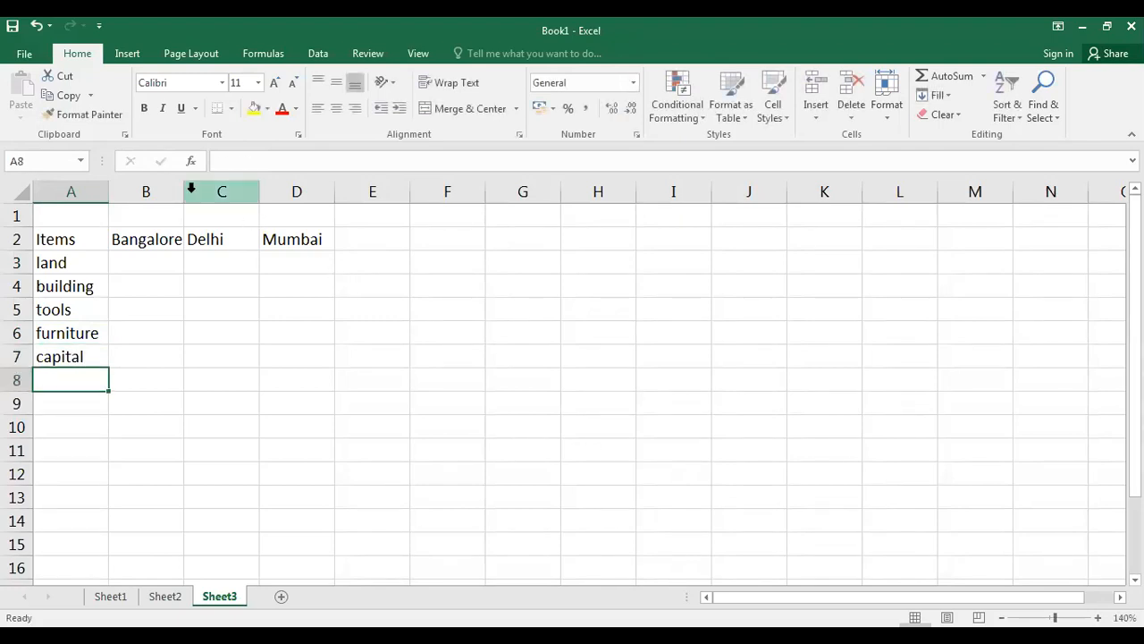
# Step: Widen column B slightly to fit the Bangalore heading and clear the capital label from A7
pyautogui.moveTo(183, 191); pyautogui.dragTo(190, 191)
pyautogui.click(177, 268)
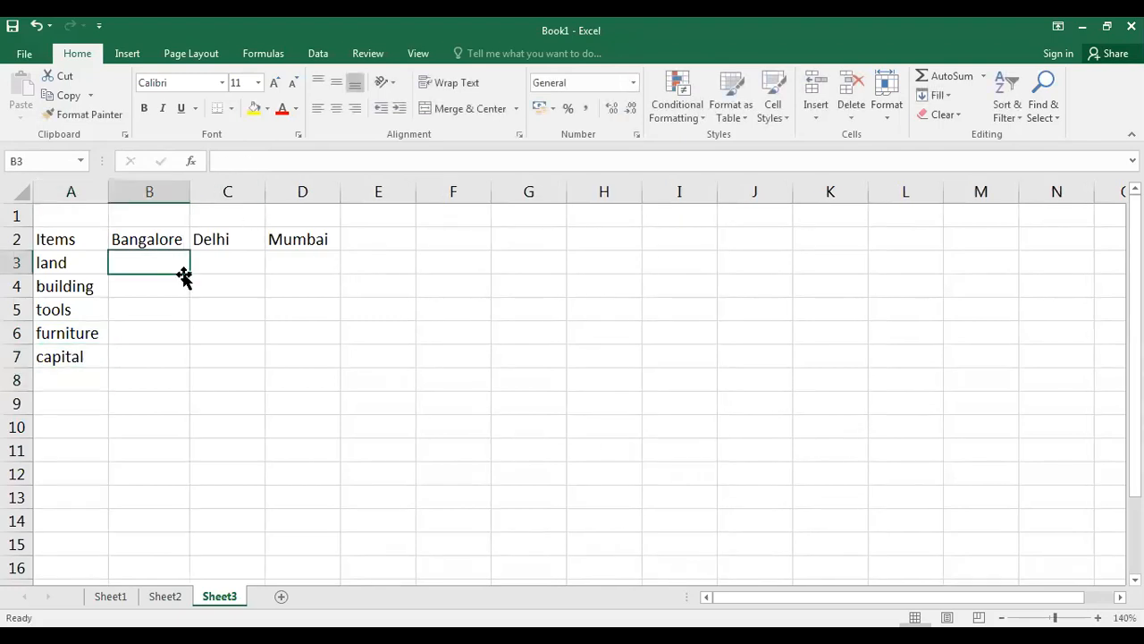
pyautogui.click(78, 357)
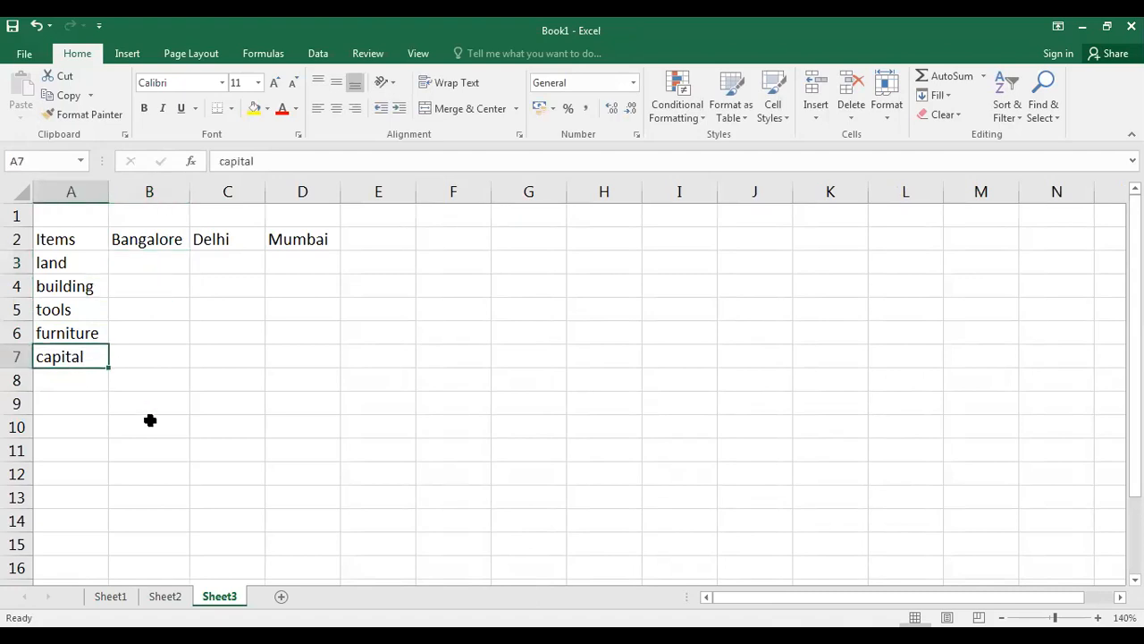
pyautogui.press('Delete')
# Step: Enter the Bangalore values 1500, 2000, 3500 and 4000 in cells B3 to B6
pyautogui.click(147, 261)
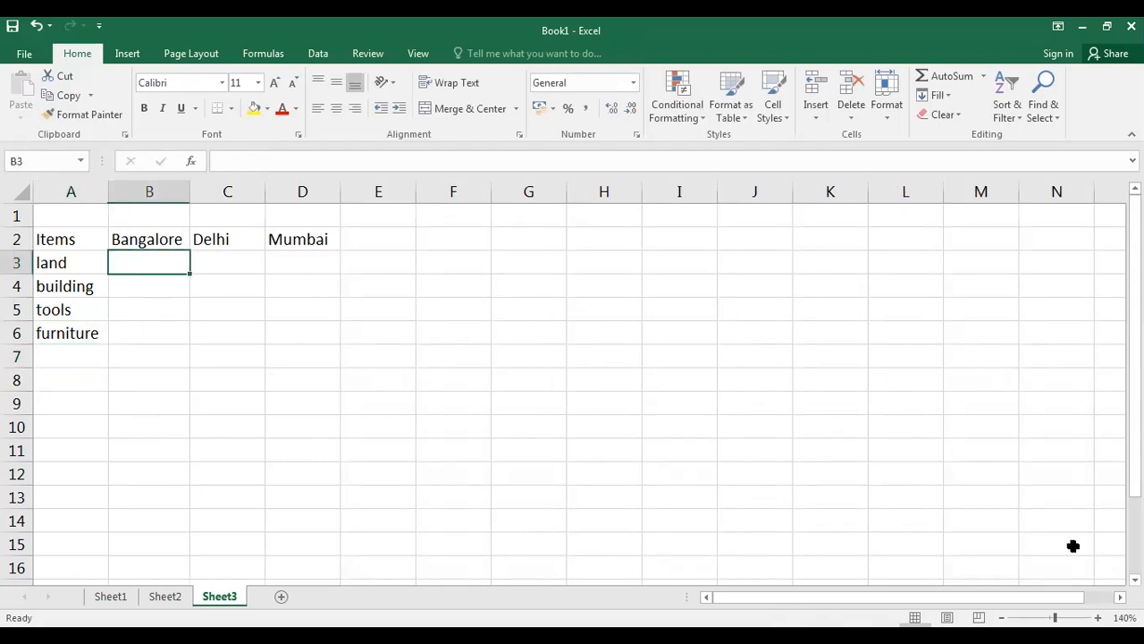
pyautogui.write('1500')
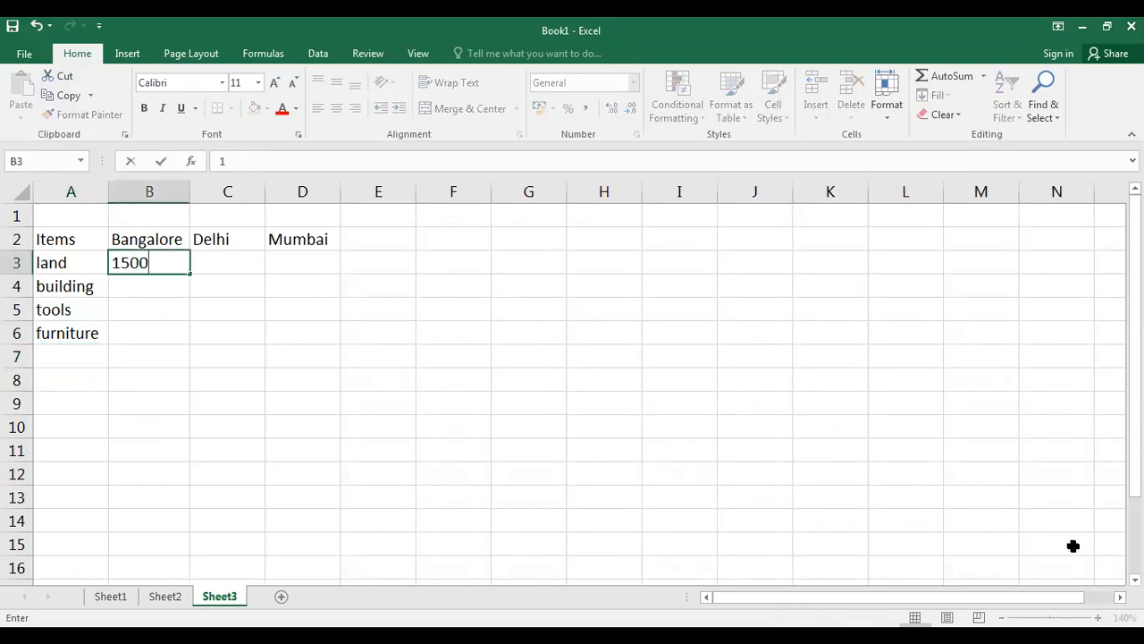
pyautogui.press('Return')
pyautogui.write('2000')
pyautogui.press('Return')
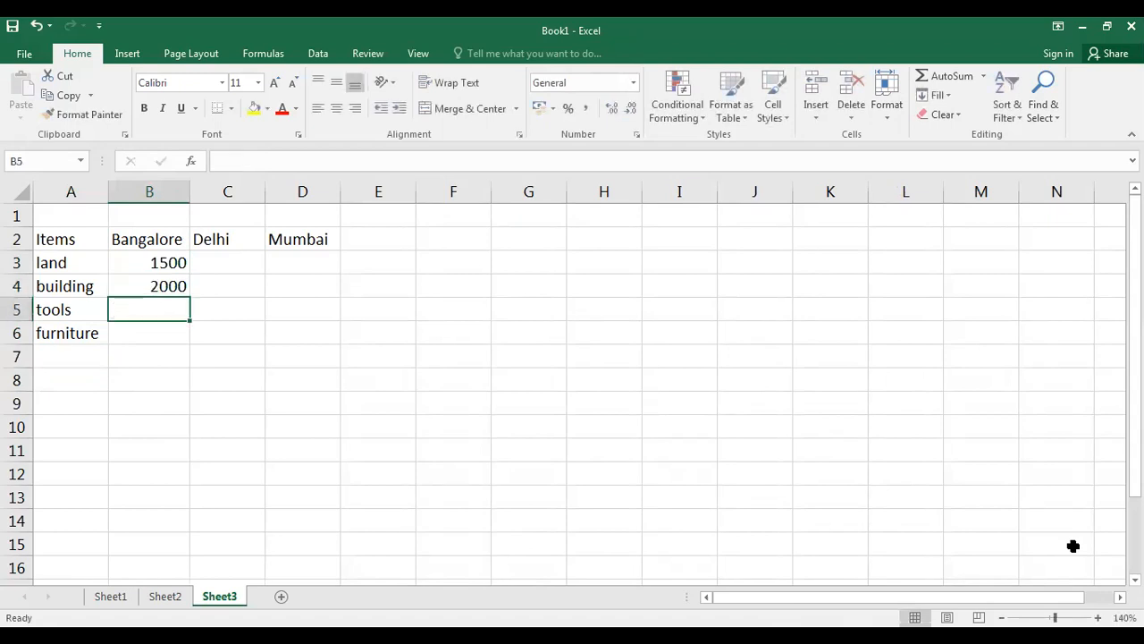
pyautogui.write('3500')
pyautogui.press('Return')
pyautogui.write('4000')
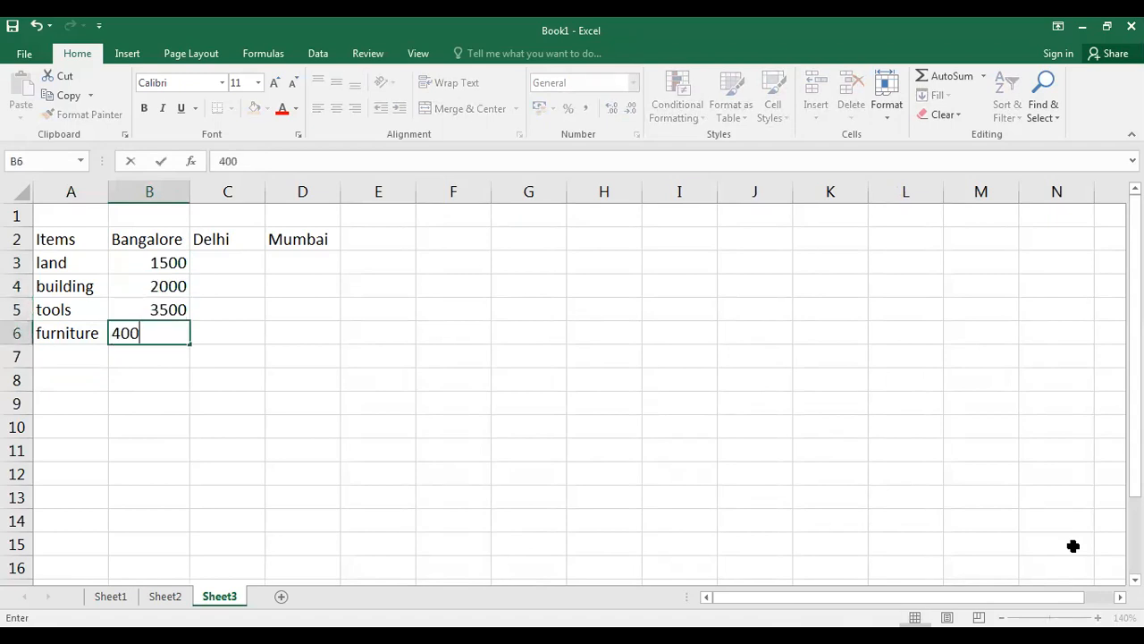
pyautogui.press('Up')
# Step: Enter the Delhi values 2500, 3000, 4000 and 2500 in cells C3 to C6
pyautogui.press('Up')
pyautogui.press('Up')
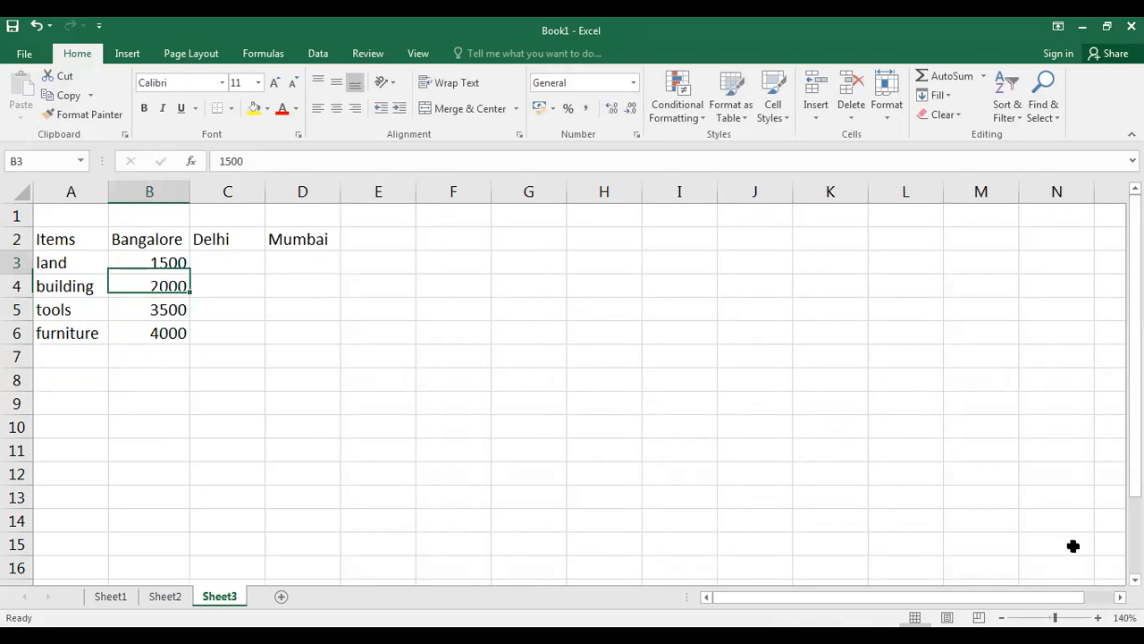
pyautogui.press('Right')
pyautogui.write('2500')
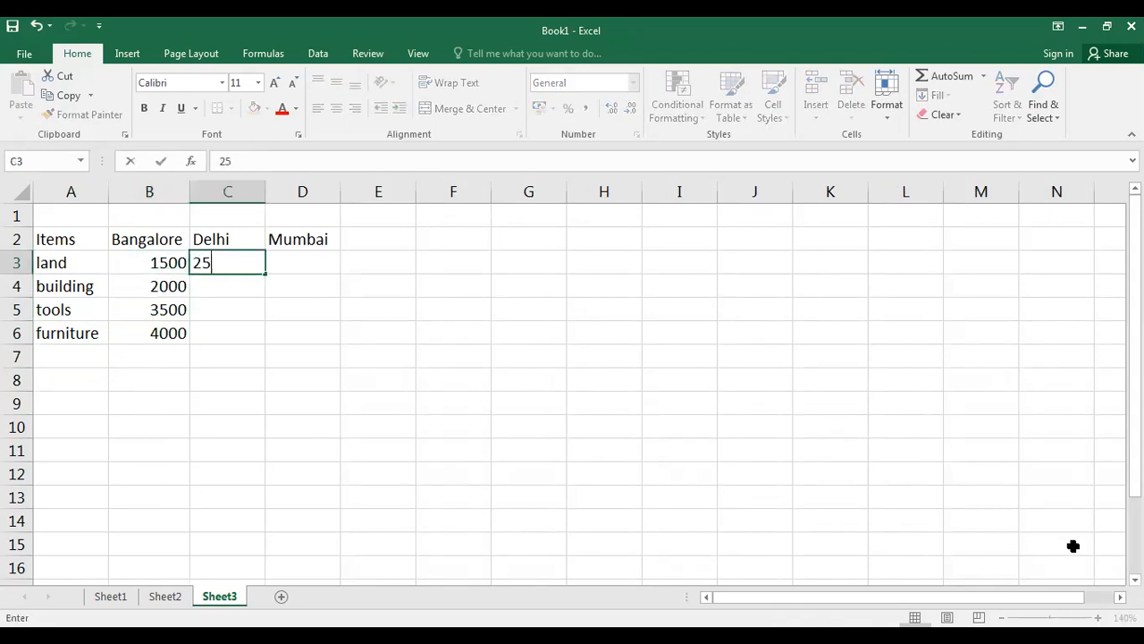
pyautogui.press('Return')
pyautogui.write('3000')
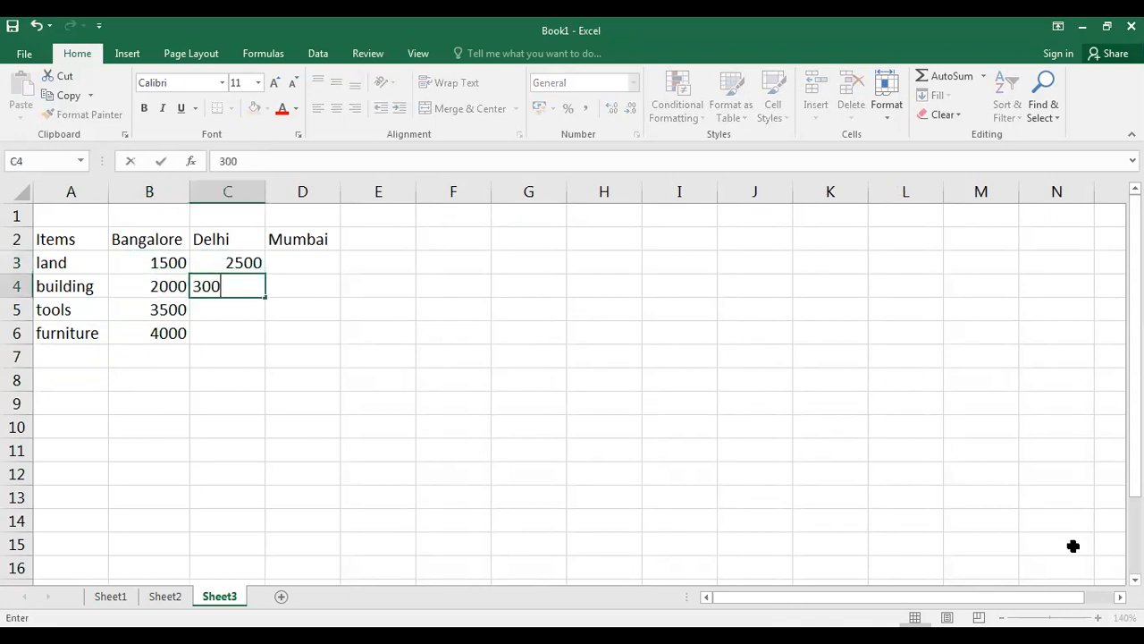
pyautogui.press('Return')
pyautogui.write('4000')
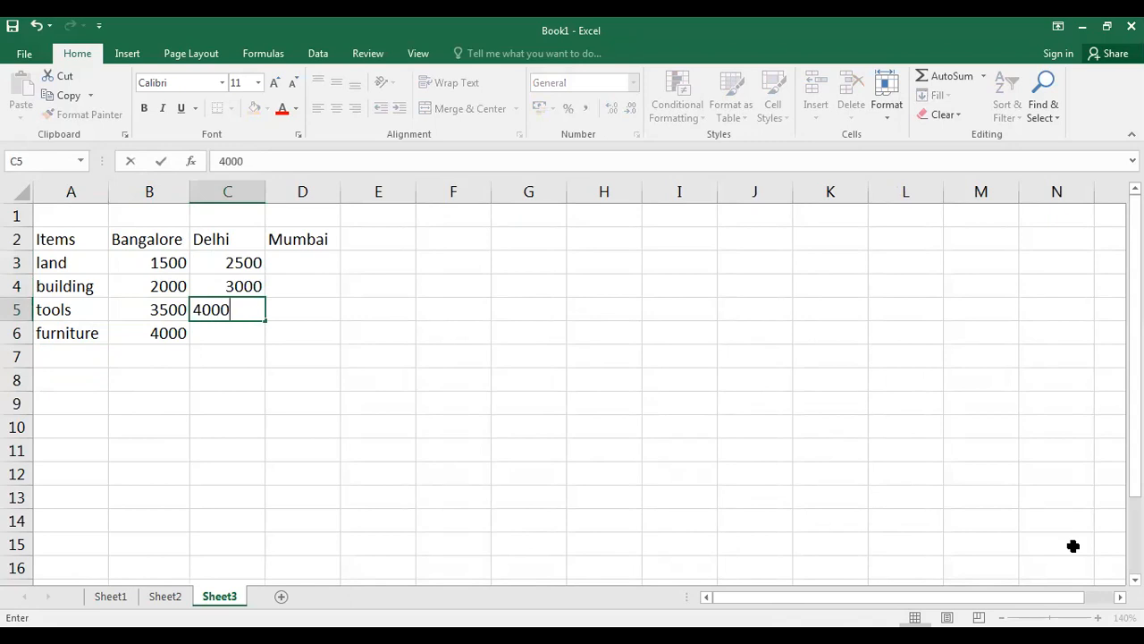
pyautogui.press('Return')
pyautogui.write('2500')
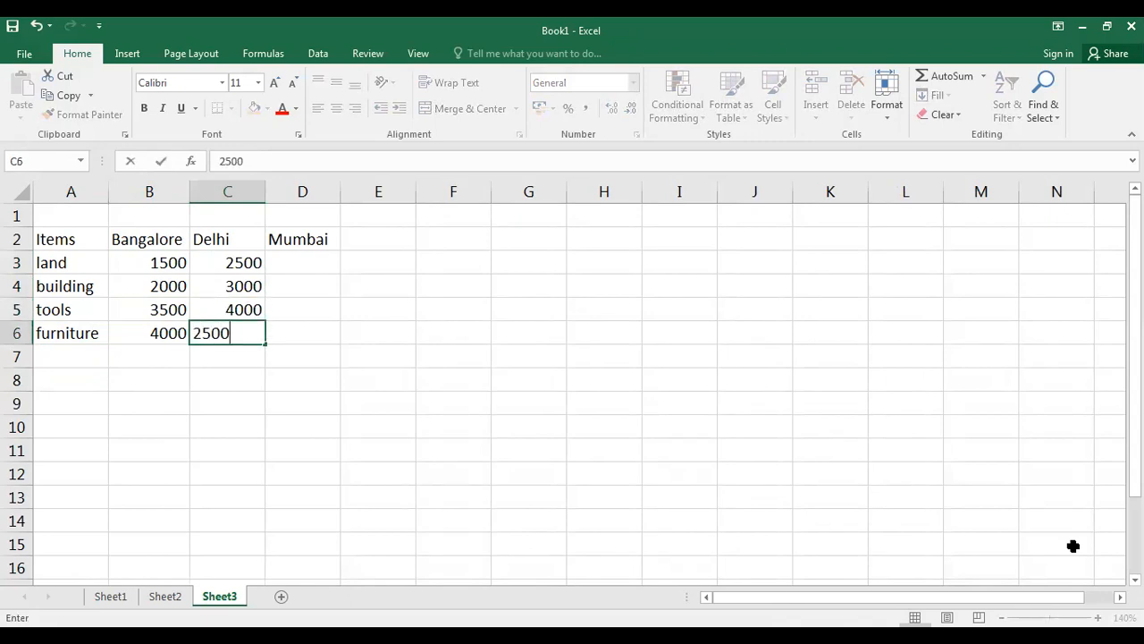
pyautogui.press('Up')
# Step: Enter the Mumbai values 5000, 3500, 2500 and 1400 in cells D3 to D6
pyautogui.press('Up')
pyautogui.press('Up')
pyautogui.press('Right')
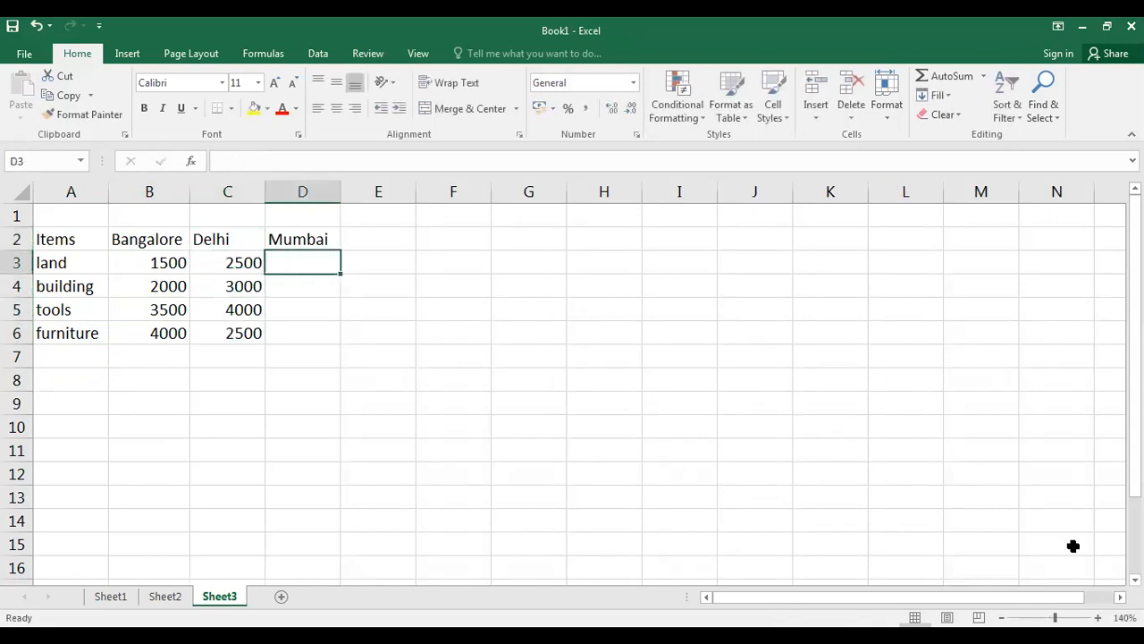
pyautogui.write('5000')
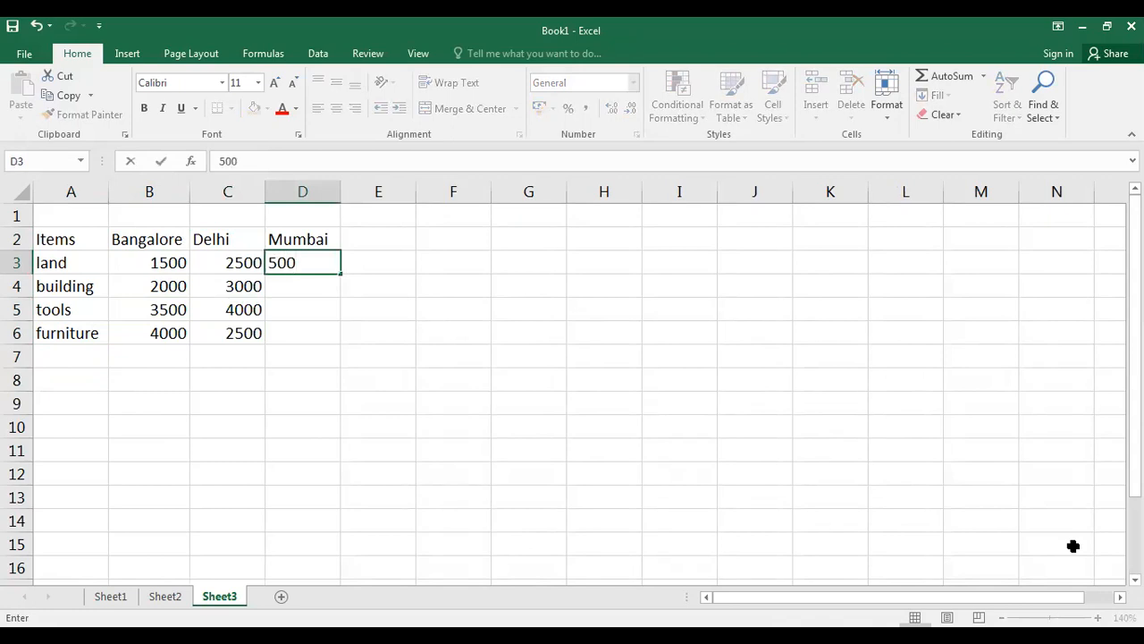
pyautogui.press('Return')
pyautogui.write('3500')
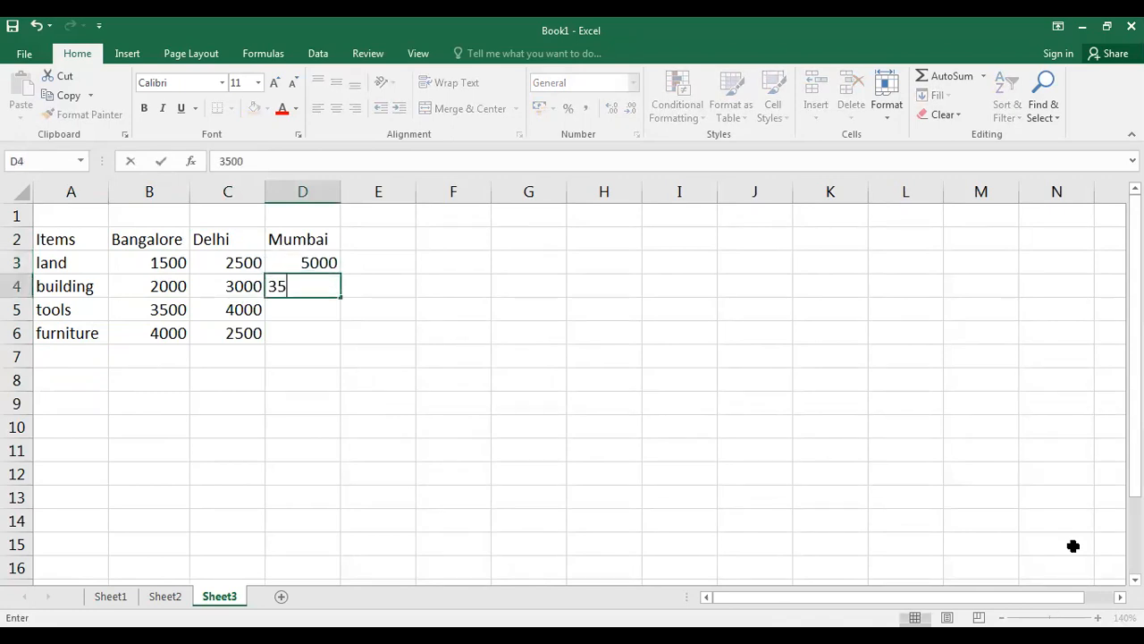
pyautogui.press('Return')
pyautogui.write('2500')
pyautogui.press('Return')
pyautogui.write('1400')
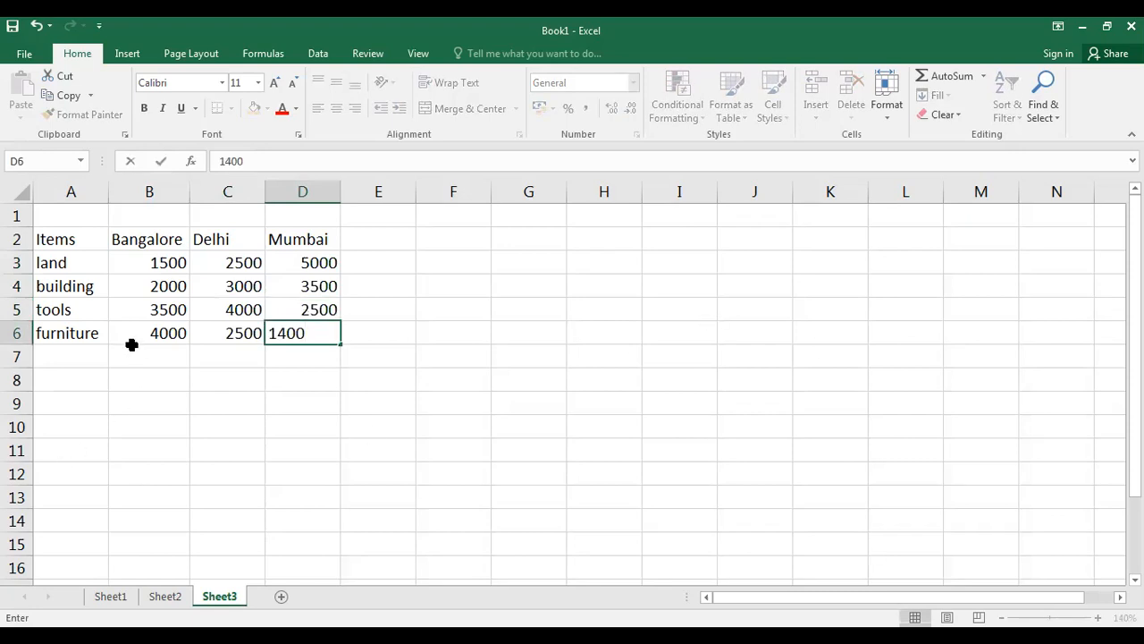
# Step: Label row 7 as total in A7 and sum the Bangalore values B3:B6 in cell B7
pyautogui.click(88, 361)
pyautogui.write('total')
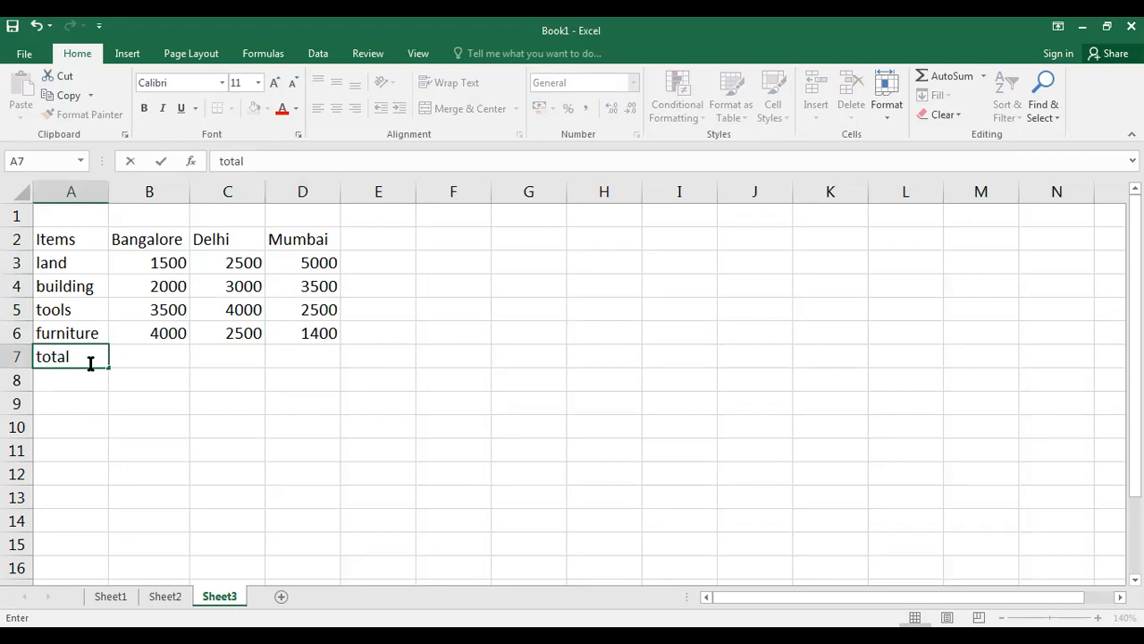
pyautogui.press('Tab')
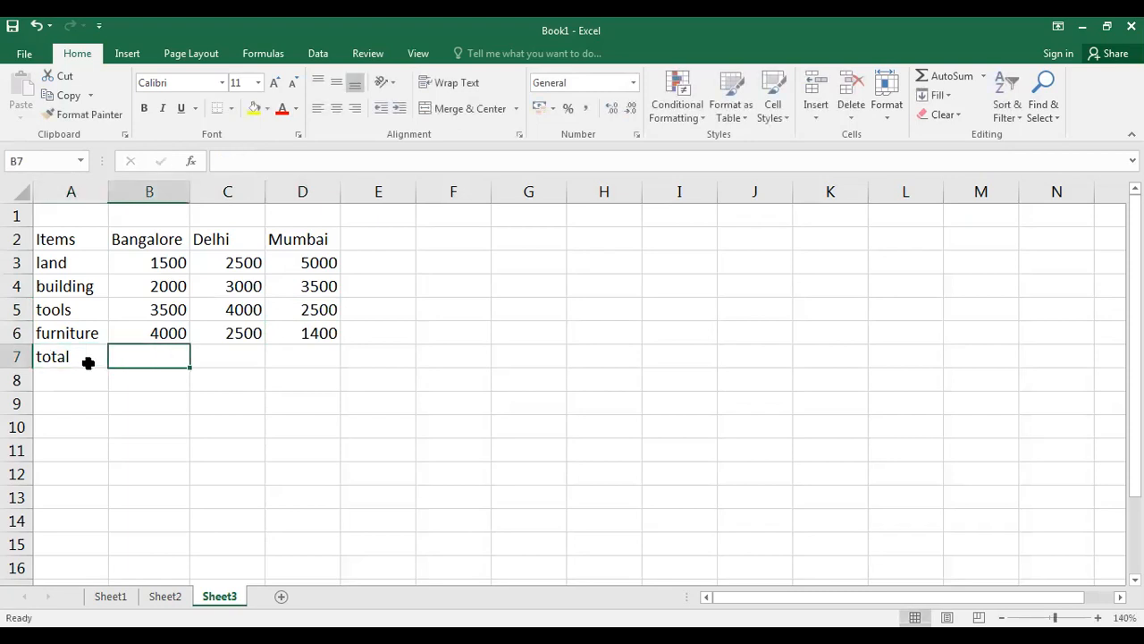
pyautogui.hotkey('alt', '=')
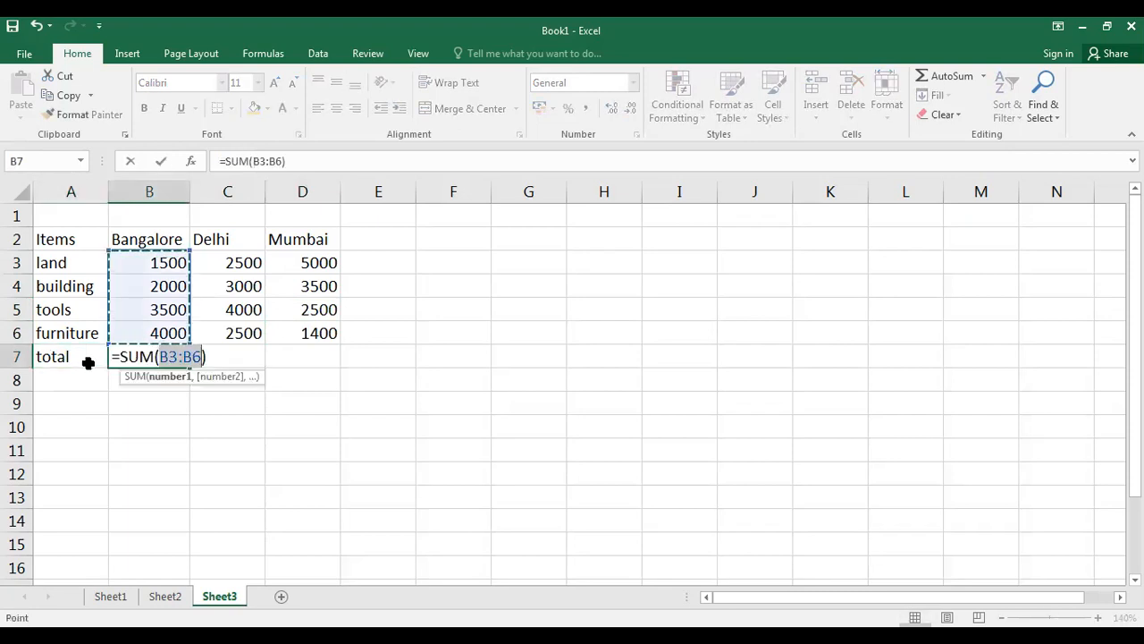
pyautogui.press('Return')
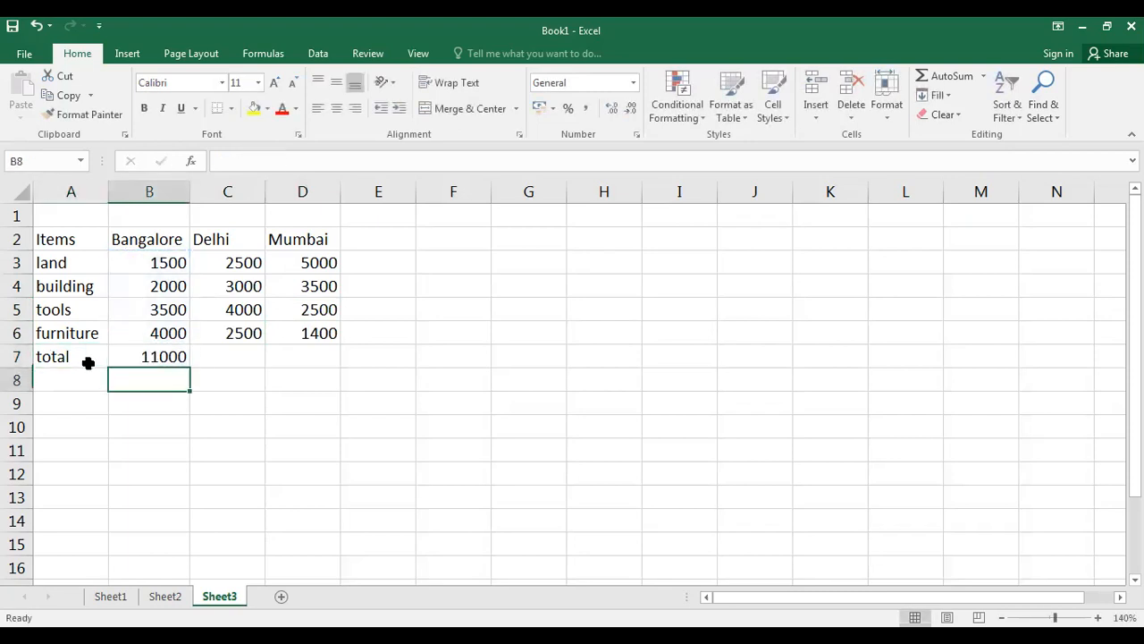
# Step: Fill the Bangalore total formula from B7 across to the Delhi and Mumbai columns in C7 and D7
pyautogui.click(165, 360)
pyautogui.moveTo(192, 359); pyautogui.dragTo(306, 353)
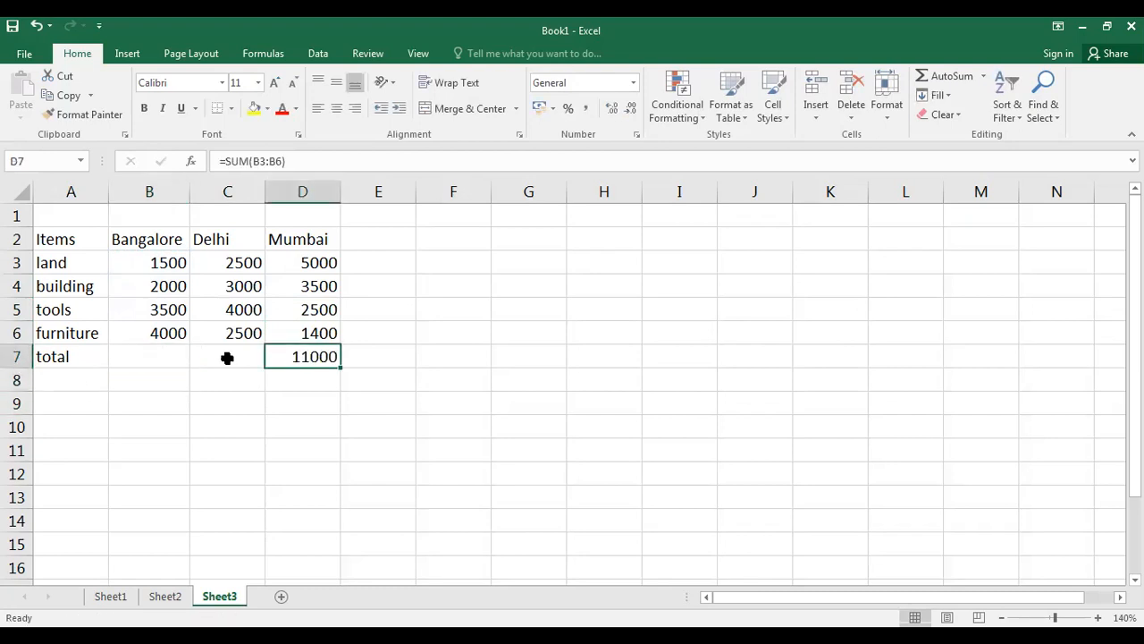
pyautogui.hotkey('ctrl', 'z')
pyautogui.moveTo(278, 367); pyautogui.dragTo(314, 366)
pyautogui.click(242, 422)
# Step: Make the header row A2:D2 bold and give it a yellow fill
pyautogui.moveTo(64, 233); pyautogui.dragTo(286, 229)
pyautogui.hotkey('ctrl', 'b')
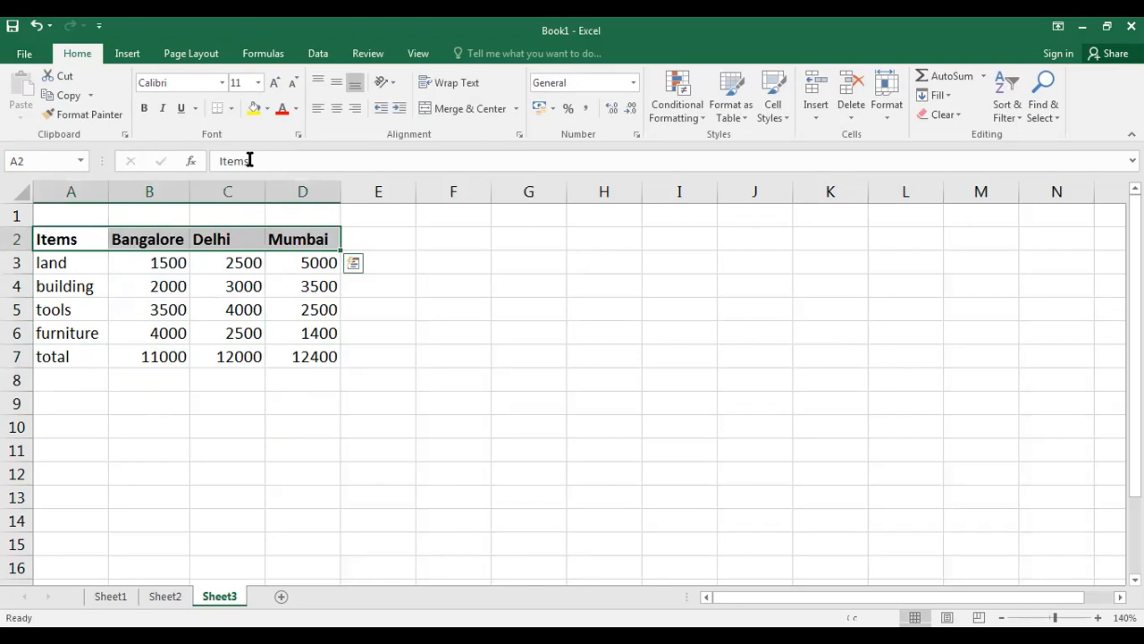
pyautogui.click(255, 108)
pyautogui.click(524, 376)
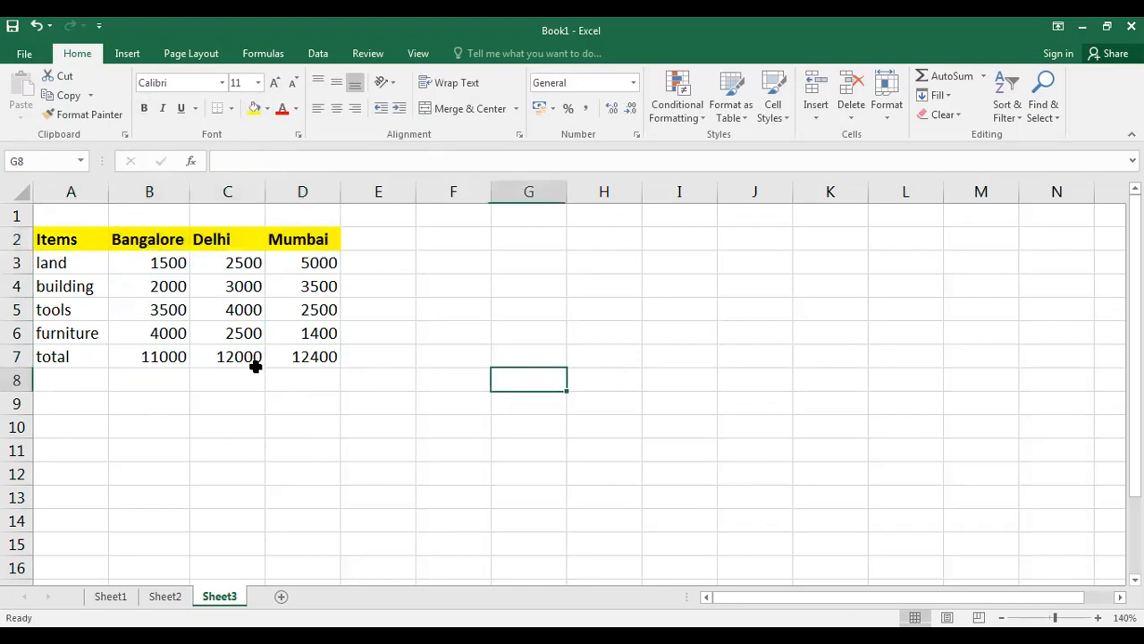
# Step: Make the total row A7:D7 bold and give it a light blue theme fill
pyautogui.moveTo(75, 358); pyautogui.dragTo(284, 357)
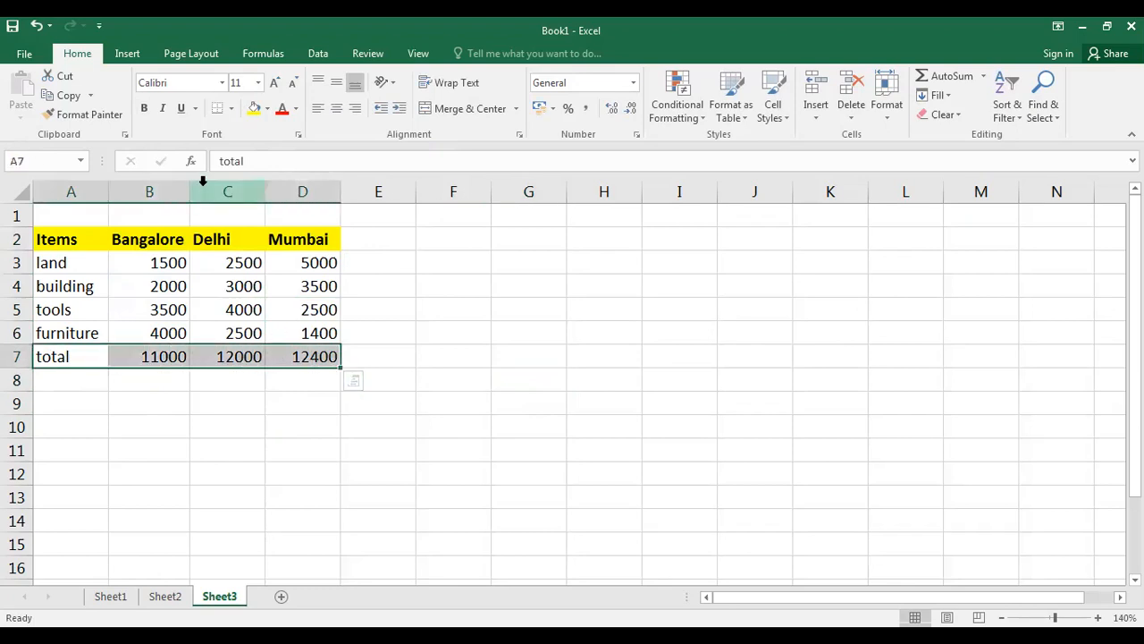
pyautogui.click(142, 108)
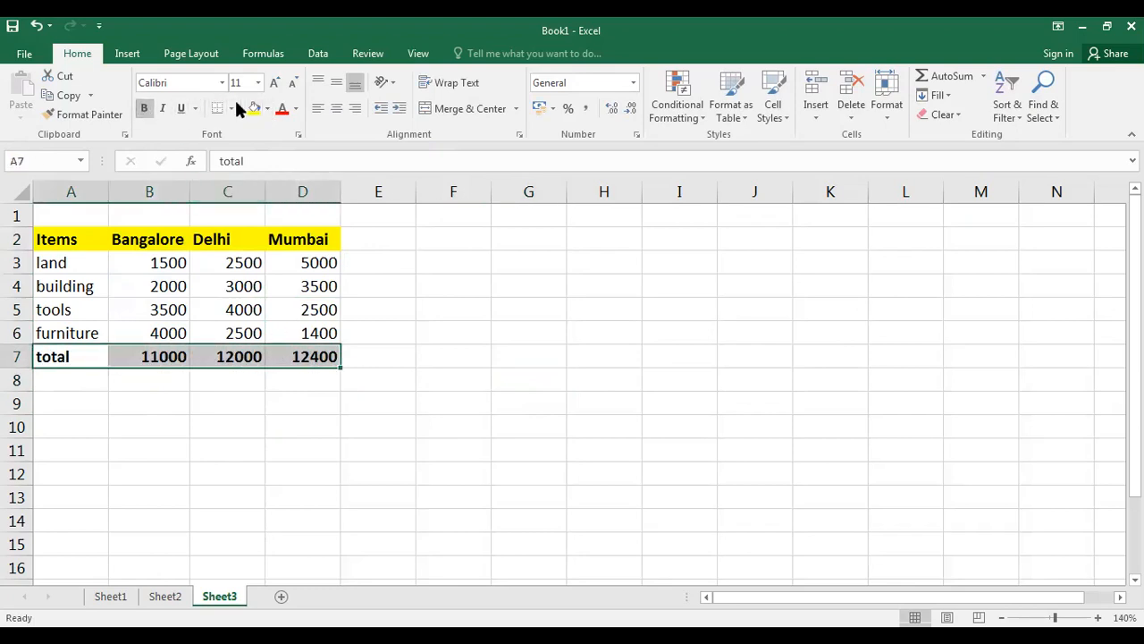
pyautogui.click(255, 108)
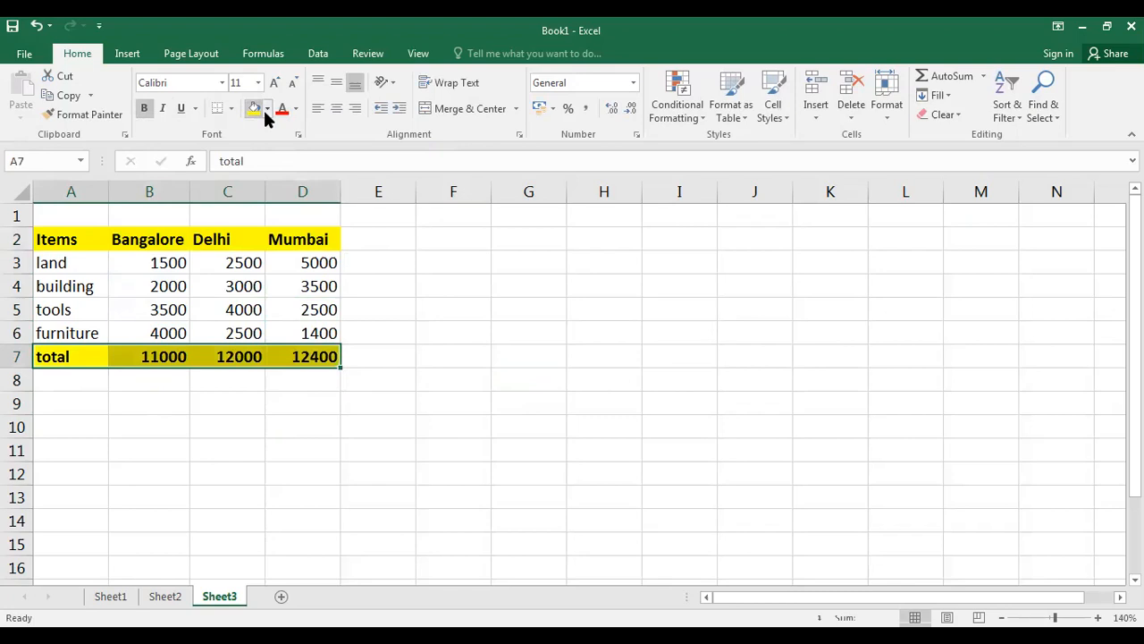
pyautogui.click(266, 108)
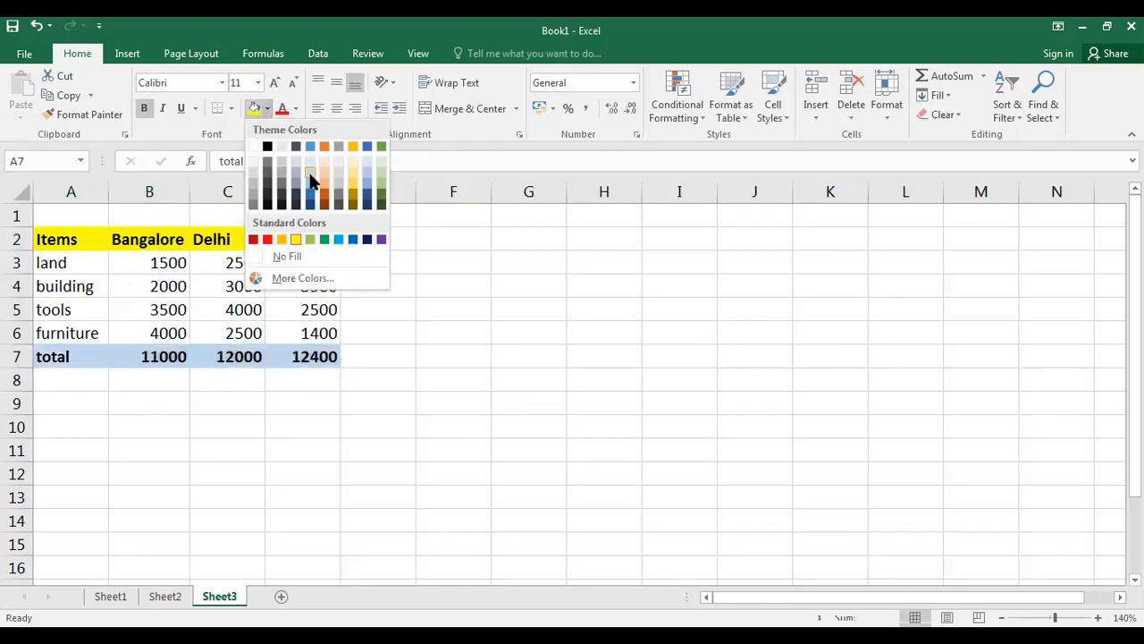
pyautogui.click(310, 180)
pyautogui.click(179, 430)
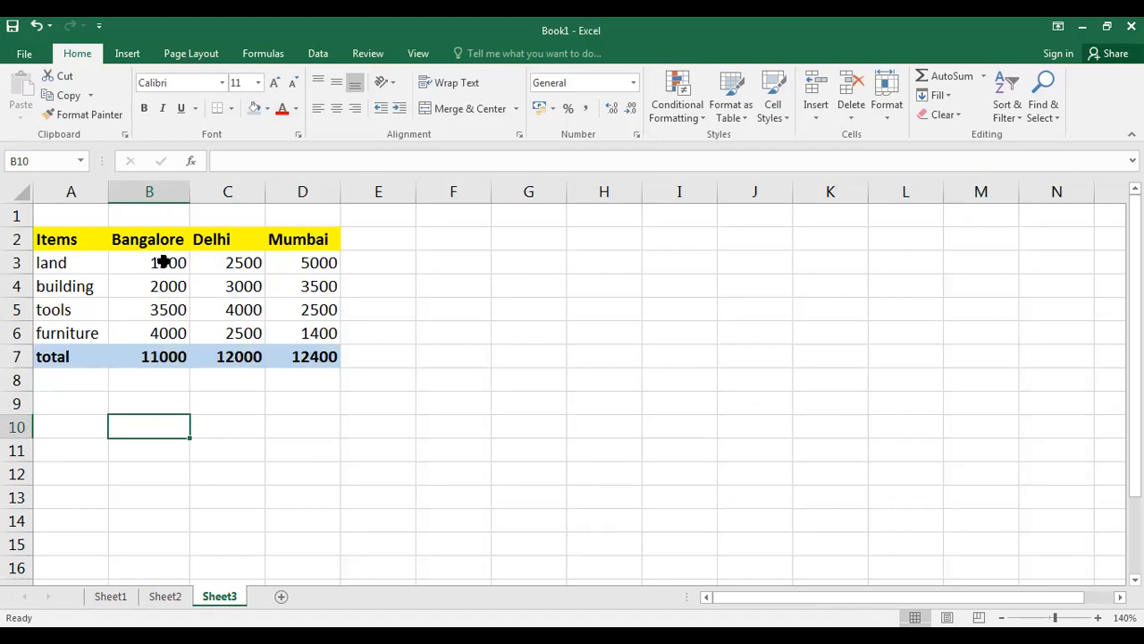
# Step: Step through the totals in B7 to D7, and open the What-If Analysis Scenario Manager, placing its dialog clear of the table
pyautogui.click(160, 355)
pyautogui.press('Tab')
pyautogui.press('Tab')
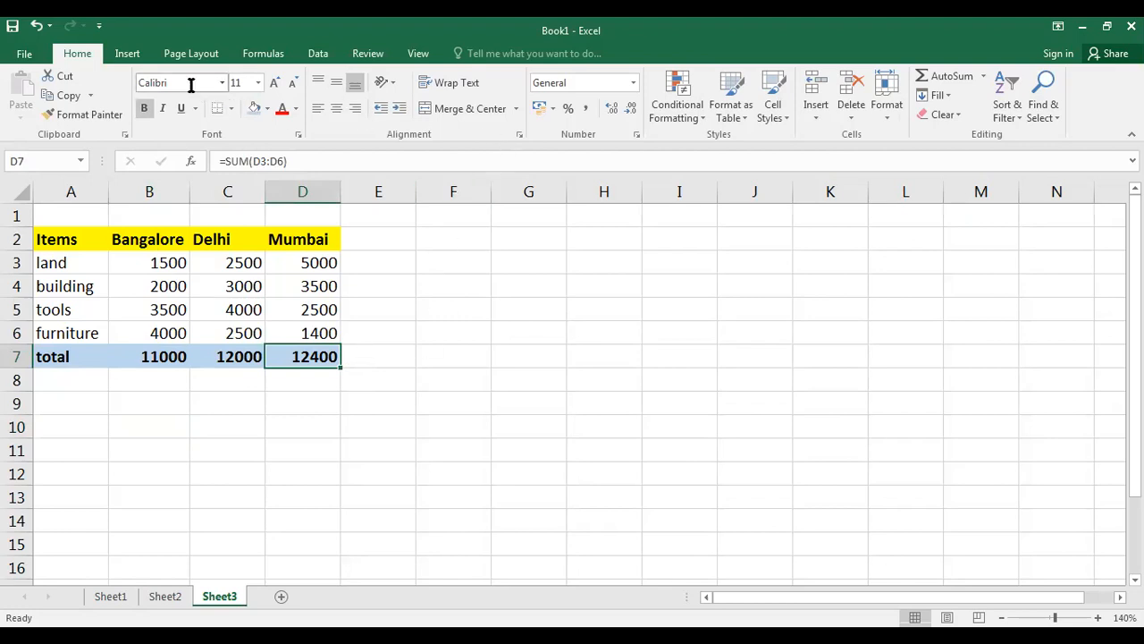
pyautogui.click(317, 55)
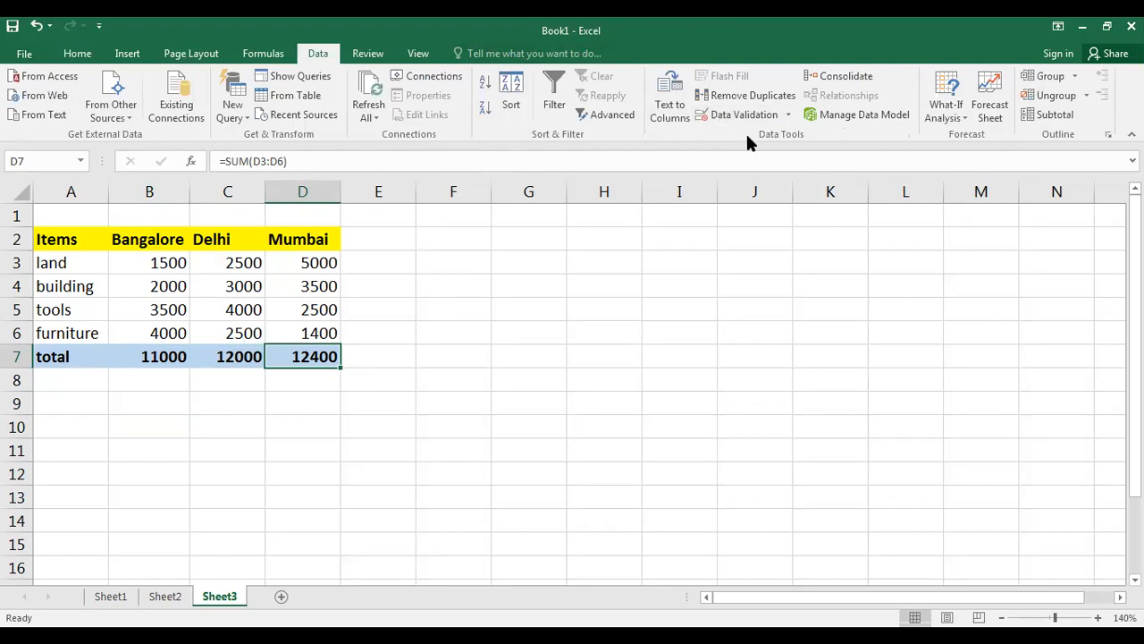
pyautogui.click(957, 115)
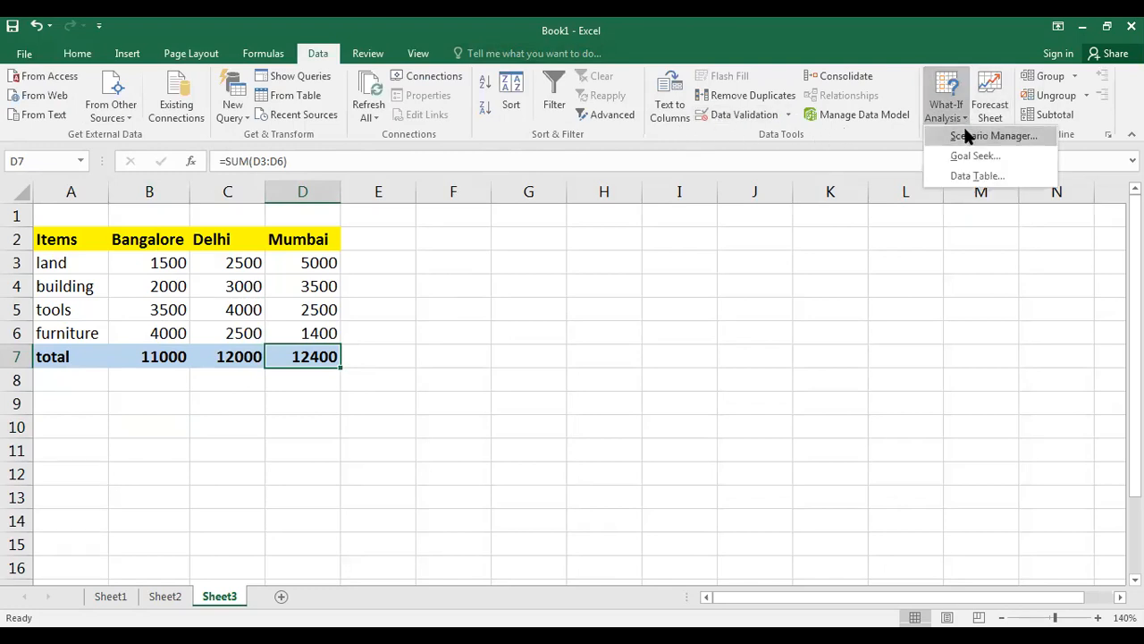
pyautogui.click(968, 137)
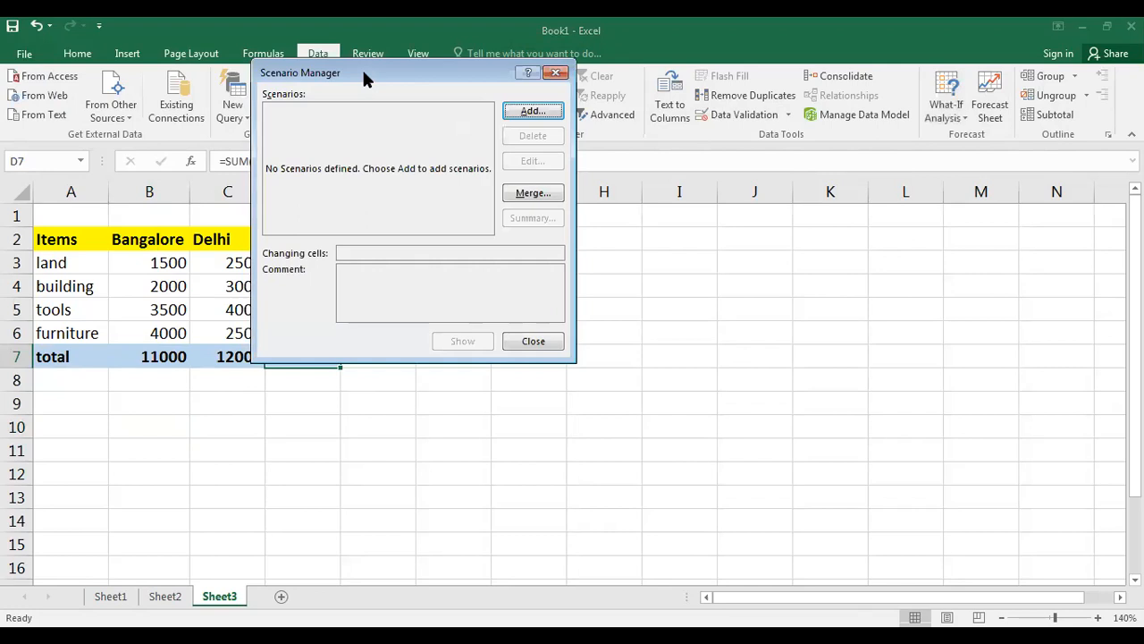
pyautogui.moveTo(363, 75); pyautogui.dragTo(710, 164)
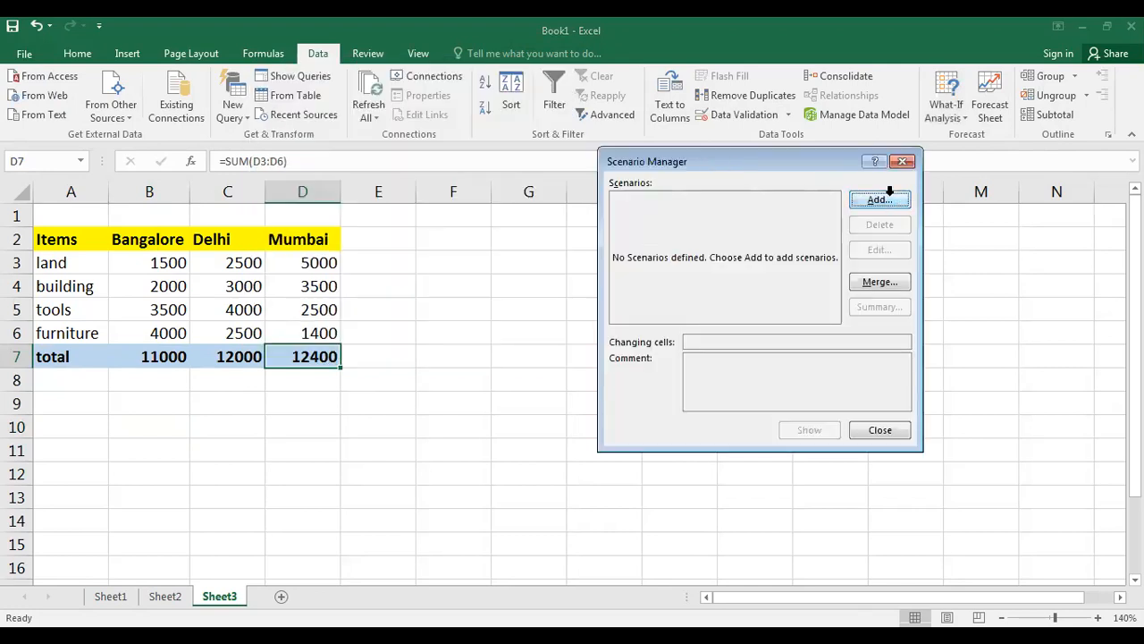
# Step: Add a scenario named blr with changing cells B3:B6 and a scenario value of 2250 for B3
pyautogui.click(880, 199)
pyautogui.write('blr')
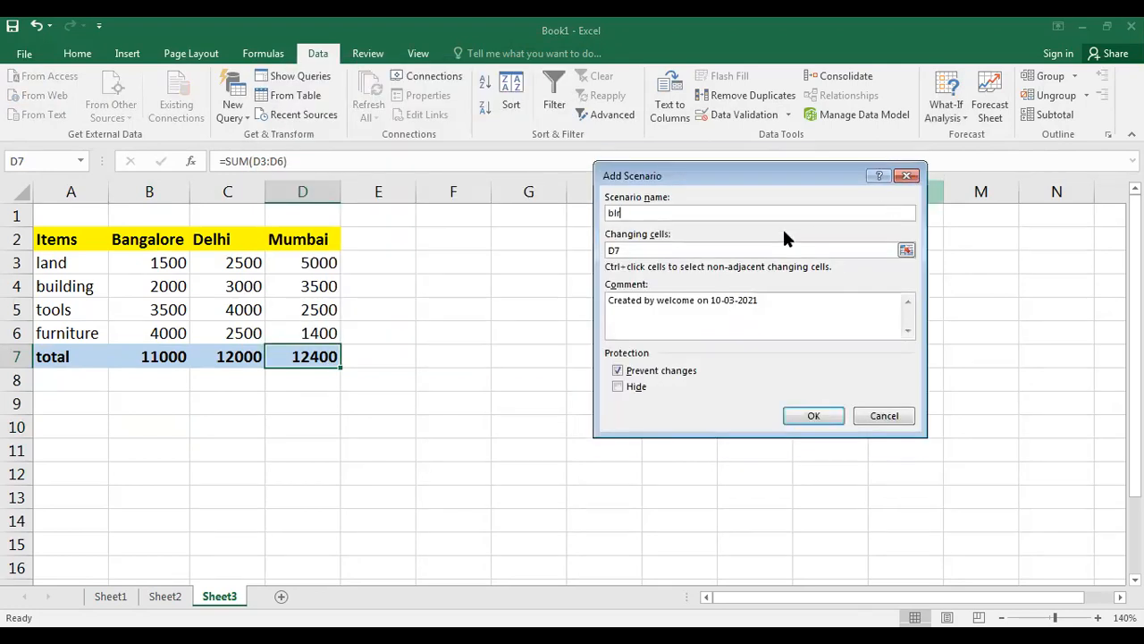
pyautogui.click(906, 250)
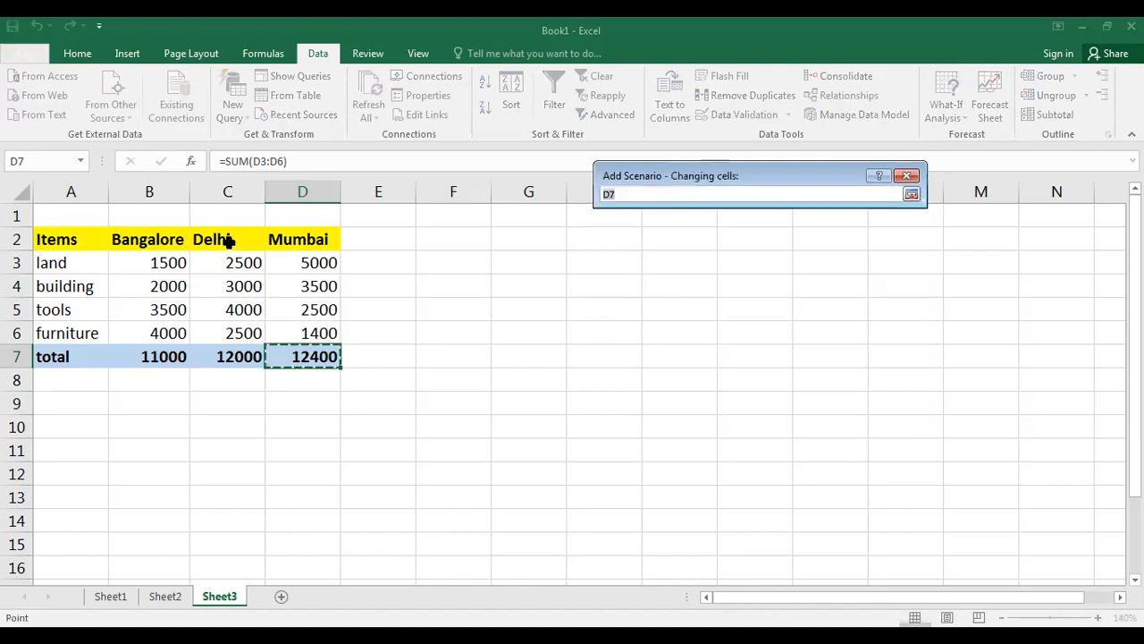
pyautogui.click(164, 262)
pyautogui.moveTo(164, 262); pyautogui.dragTo(163, 332)
pyautogui.click(911, 195)
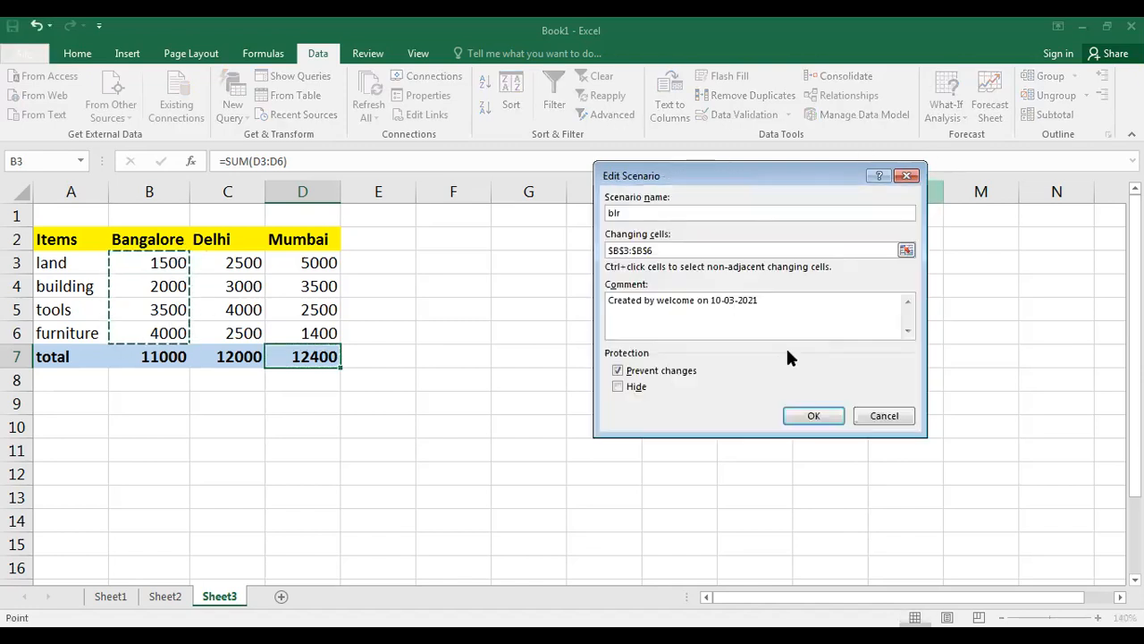
pyautogui.click(811, 416)
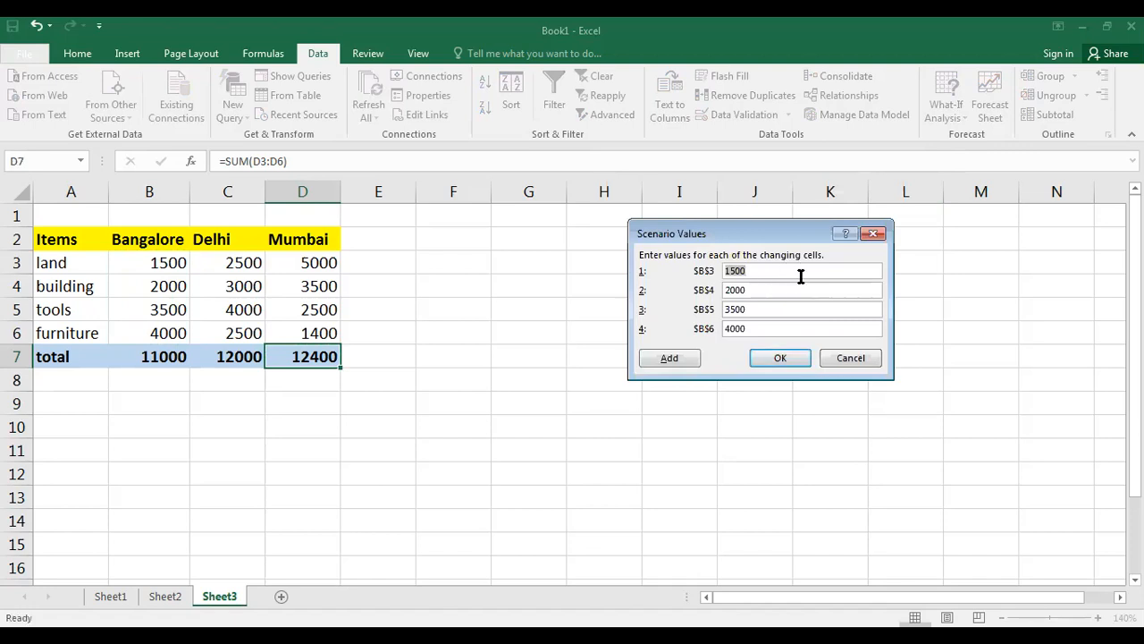
pyautogui.write('2250')
pyautogui.press('Return')
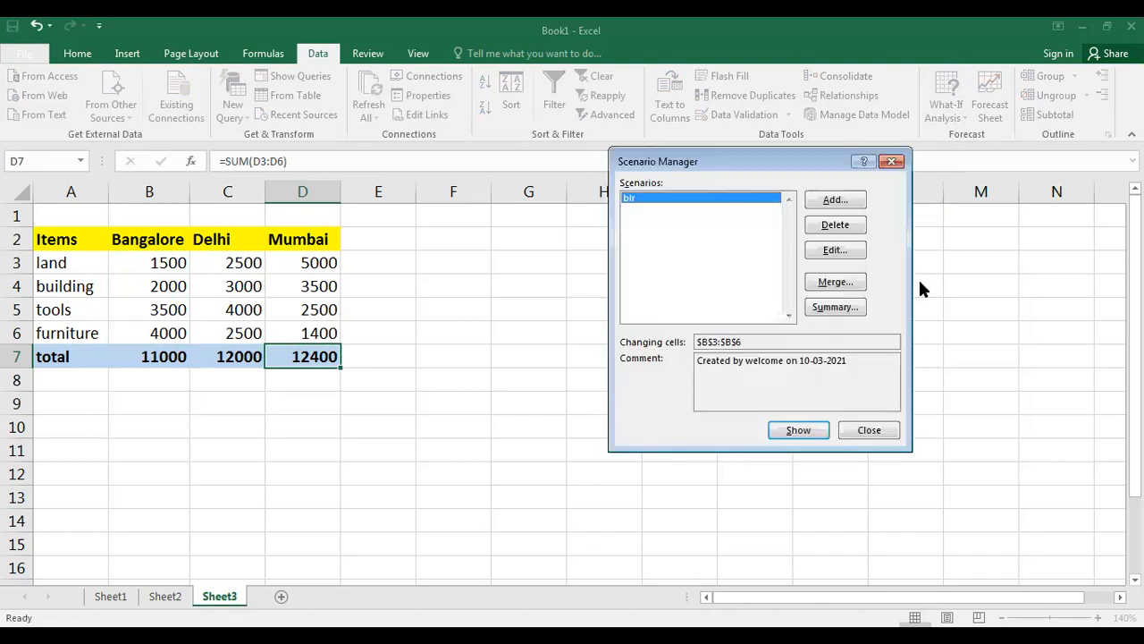
# Step: Edit the blr scenario so that B5 is 3000 and B6 is 4500
pyautogui.click(847, 243)
pyautogui.click(815, 409)
pyautogui.click(758, 291)
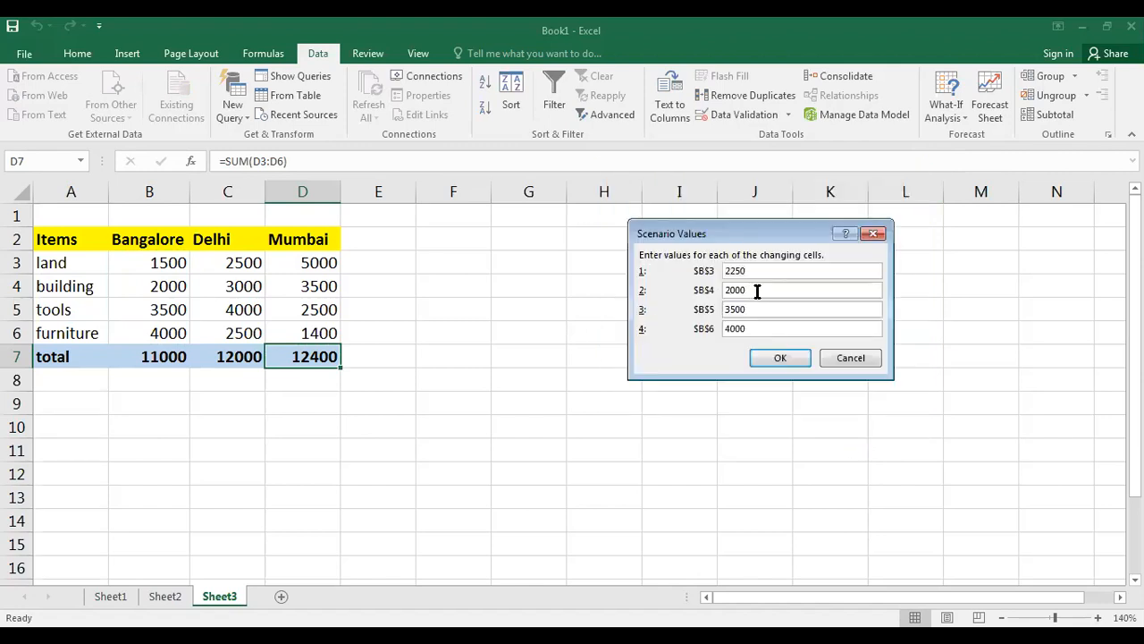
pyautogui.press('Tab')
pyautogui.write('3000')
pyautogui.press('Tab')
pyautogui.write('4500')
pyautogui.click(780, 357)
# Step: Add a second scenario named blr1 for B3:B6 with B3 at 1000, B5 at 3000 and B6 at 3800
pyautogui.click(827, 199)
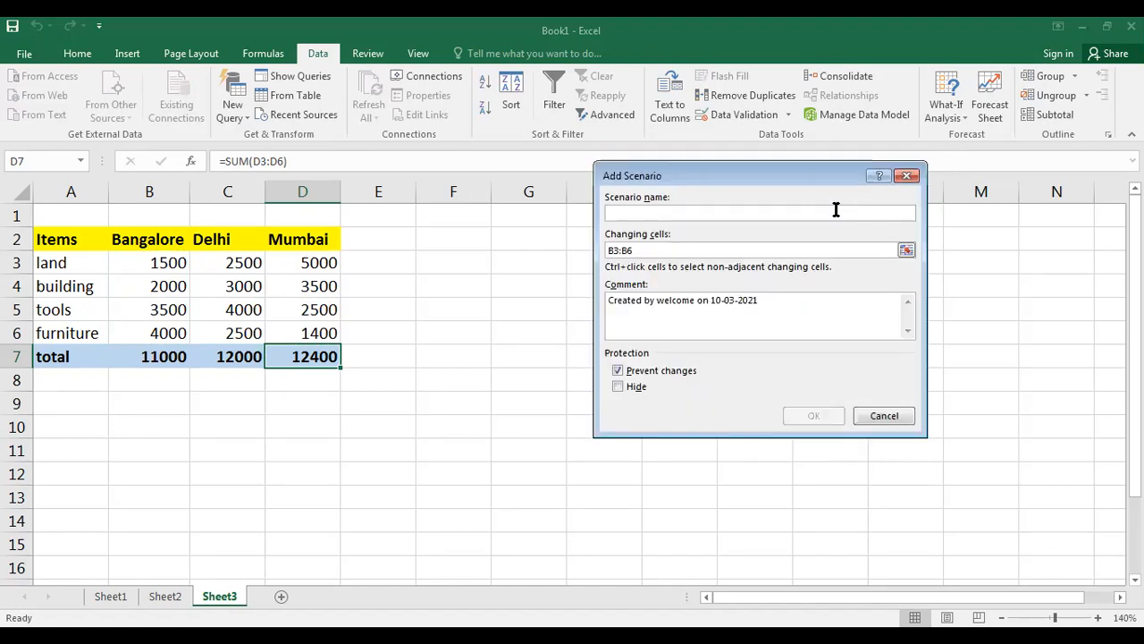
pyautogui.write('blr1')
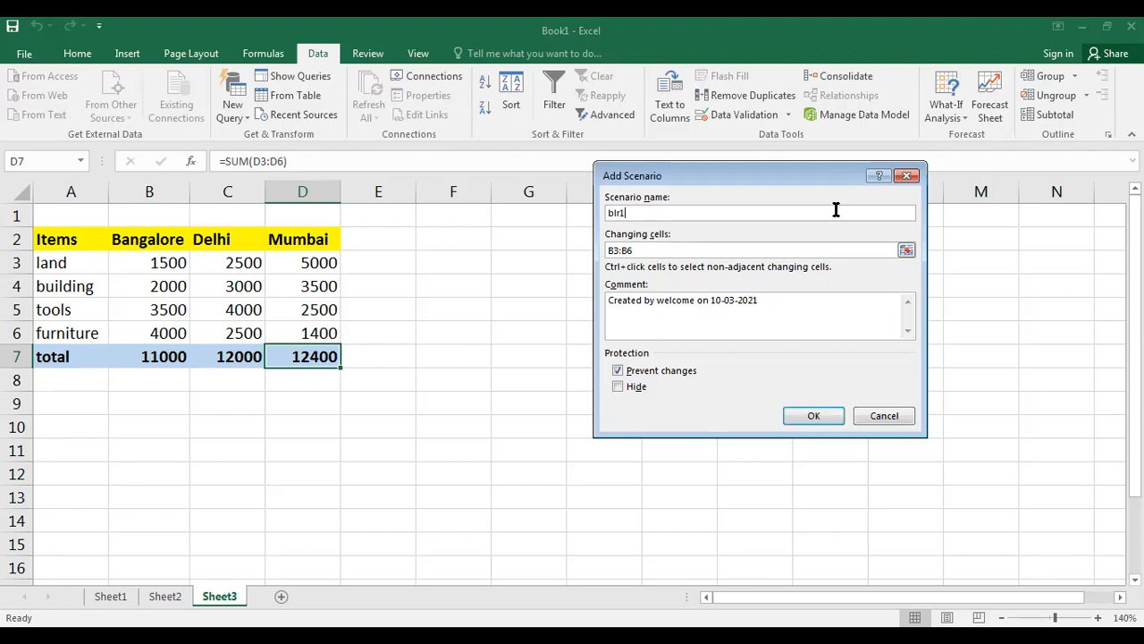
pyautogui.click(815, 416)
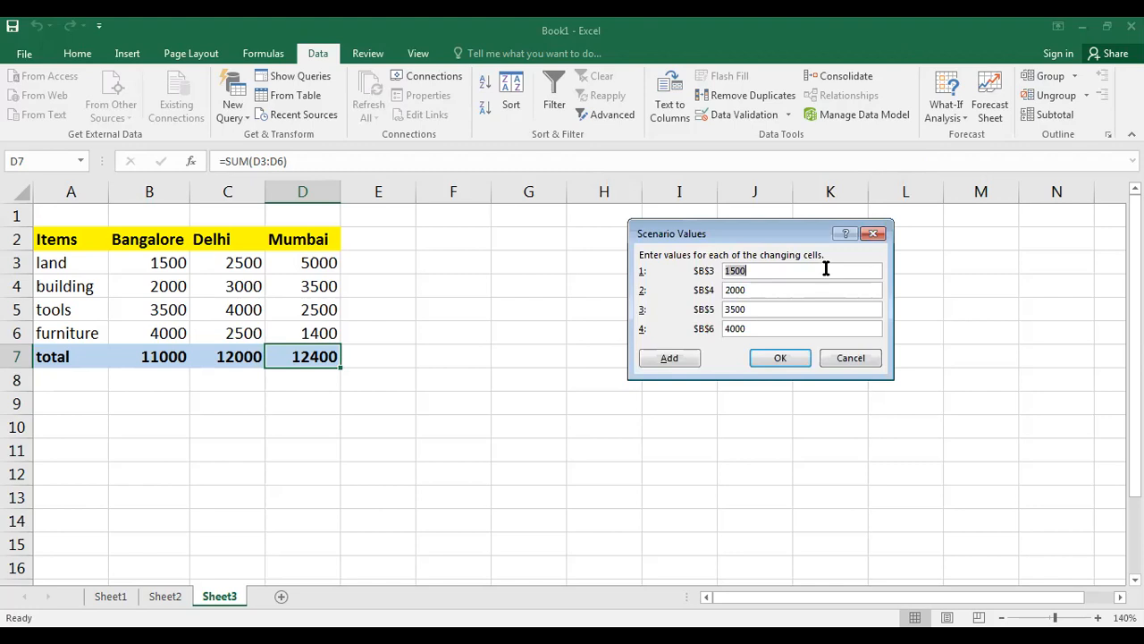
pyautogui.write('1000')
pyautogui.press('Tab')
pyautogui.press('Tab')
pyautogui.write('3000')
pyautogui.press('Tab')
pyautogui.write('3800')
pyautogui.click(781, 358)
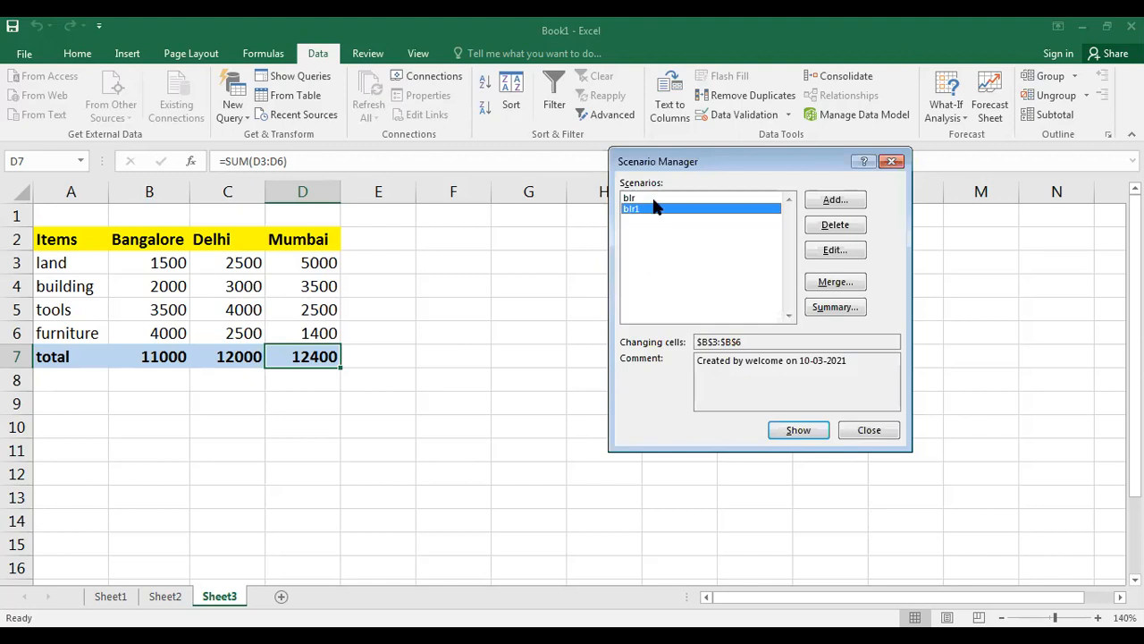
# Step: Create a scenario summary report with B7 as the result cell
pyautogui.click(850, 305)
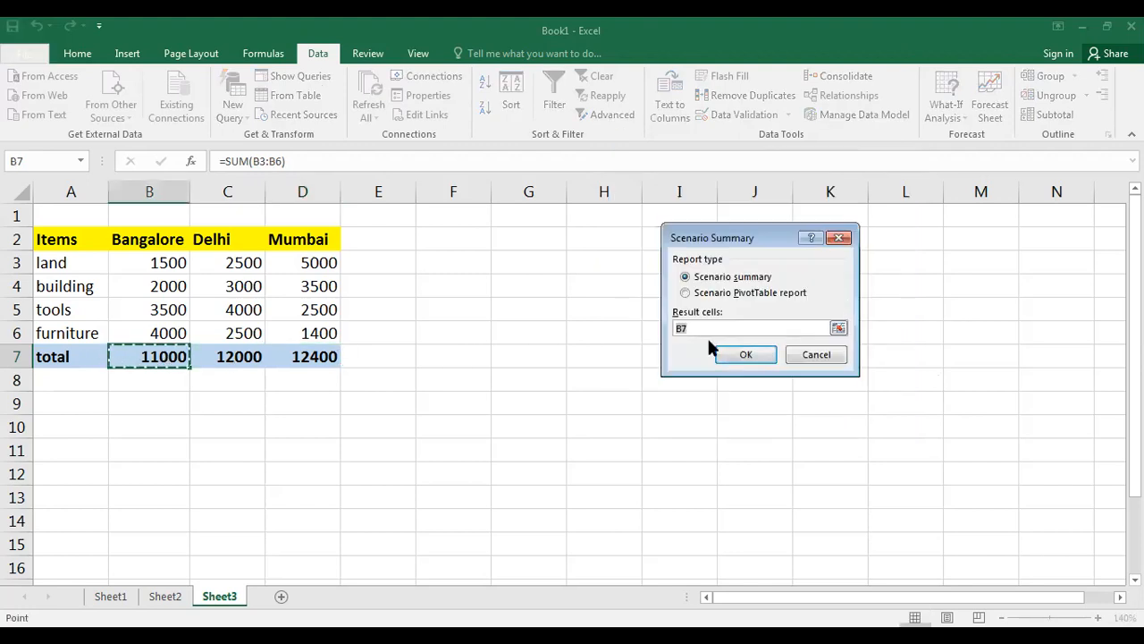
pyautogui.click(756, 355)
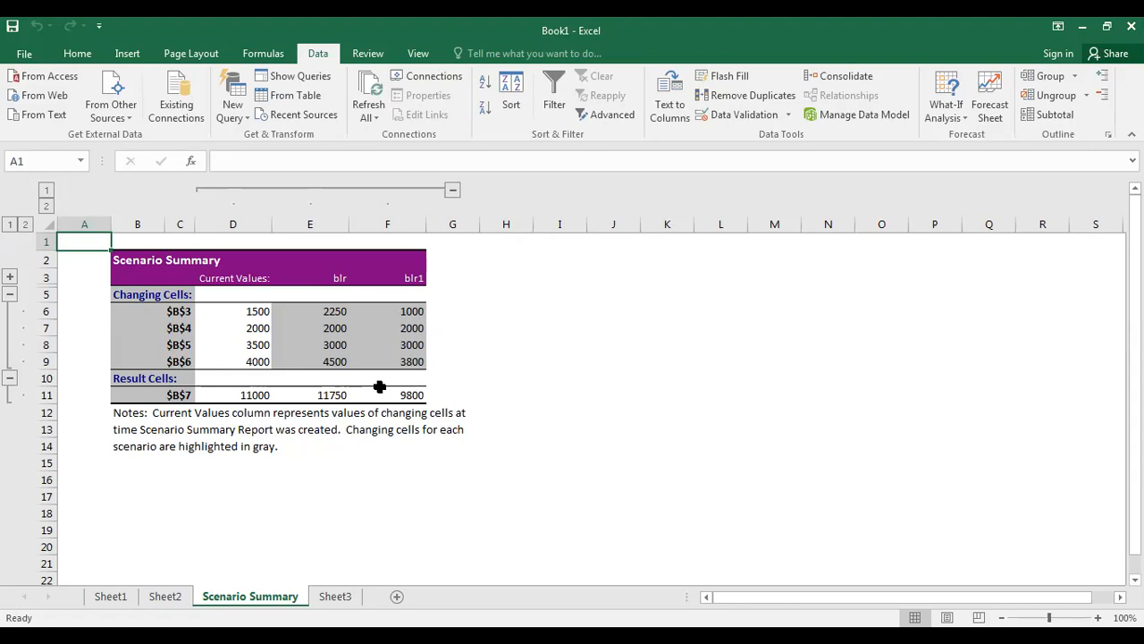
pyautogui.click(162, 598)
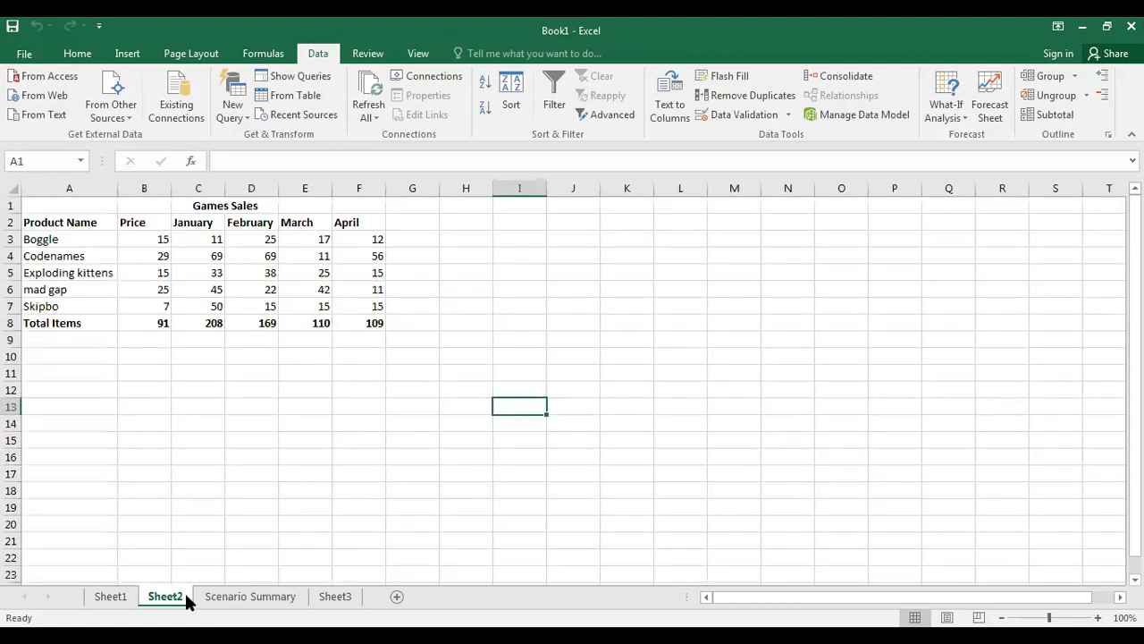
# Step: Use the Scenario Manager on Sheet3 to show the blr scenario in the Bangalore column, followed by blr1
pyautogui.click(338, 598)
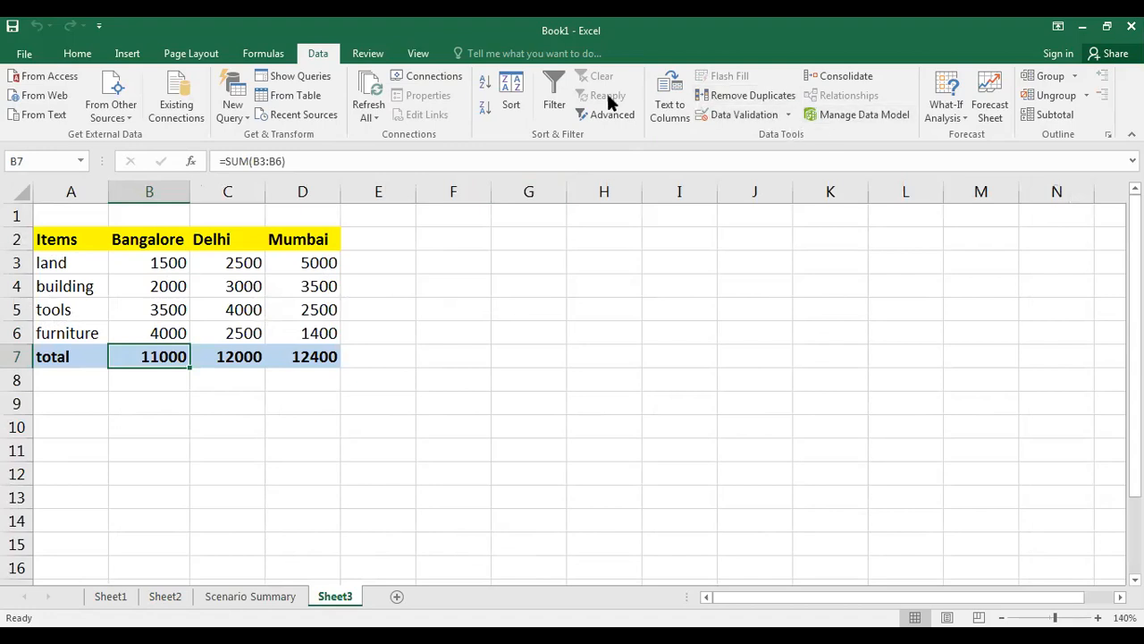
pyautogui.click(948, 106)
pyautogui.click(960, 138)
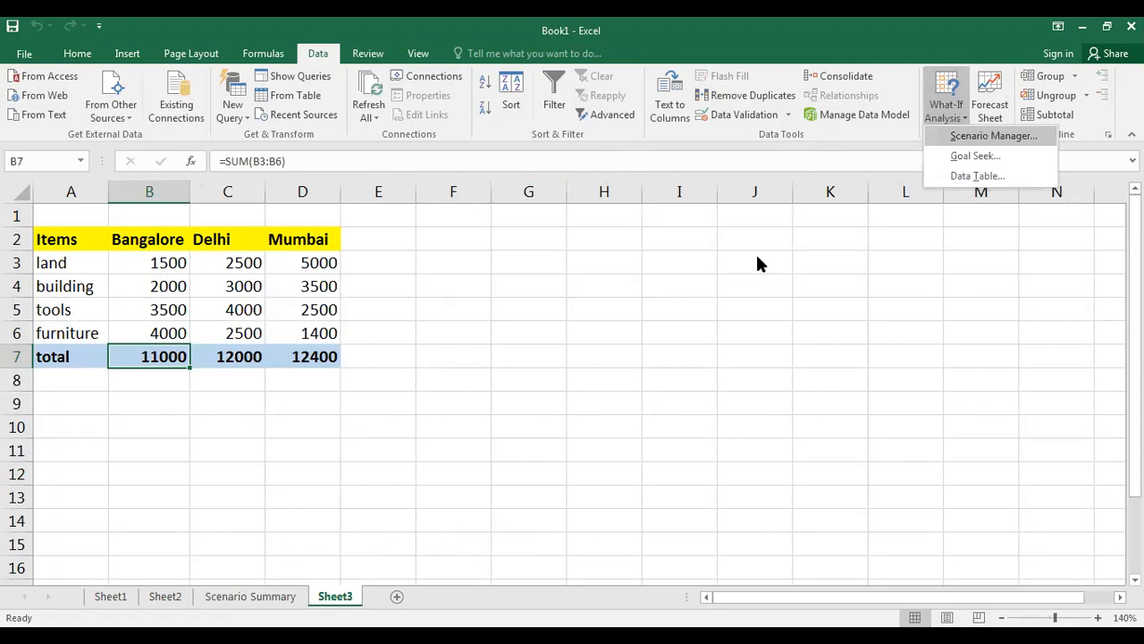
pyautogui.click(645, 198)
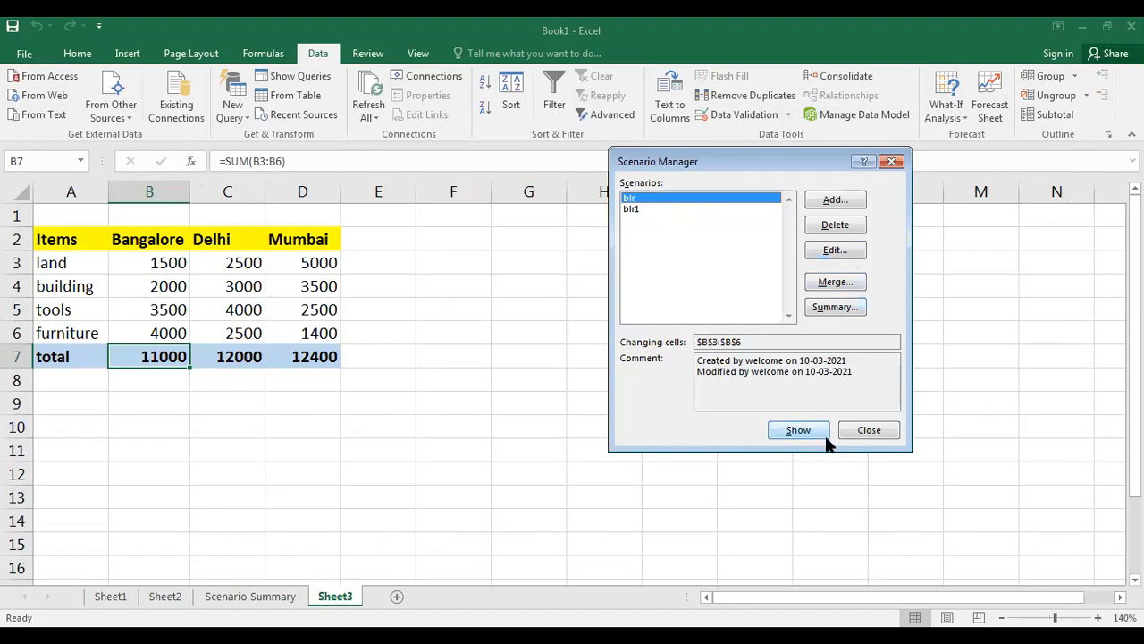
pyautogui.click(819, 432)
pyautogui.click(659, 208)
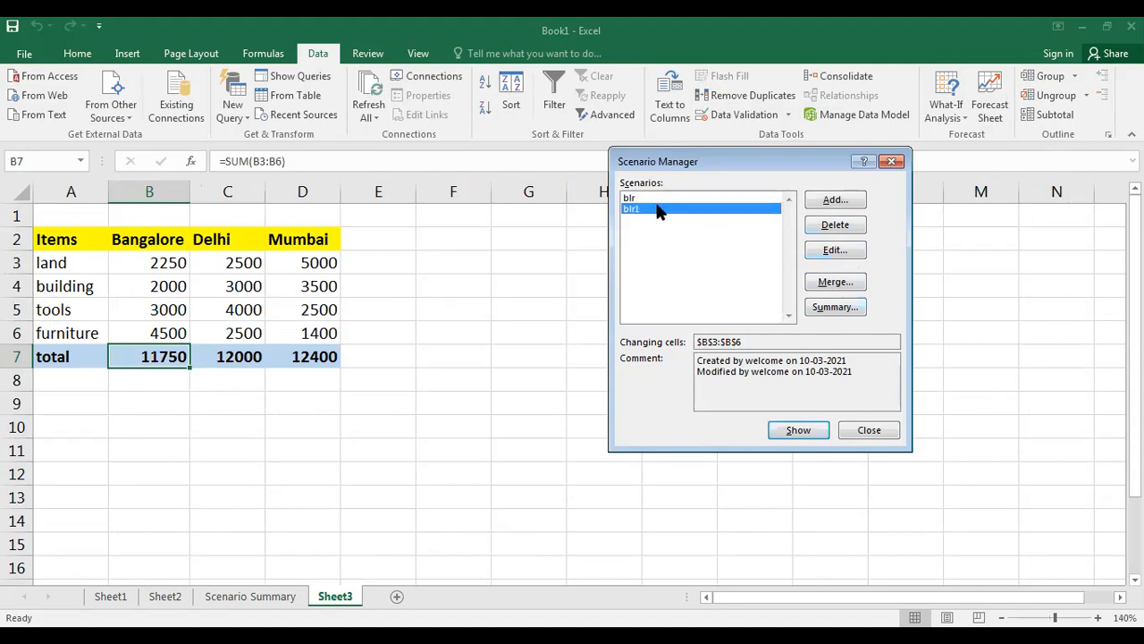
pyautogui.click(798, 431)
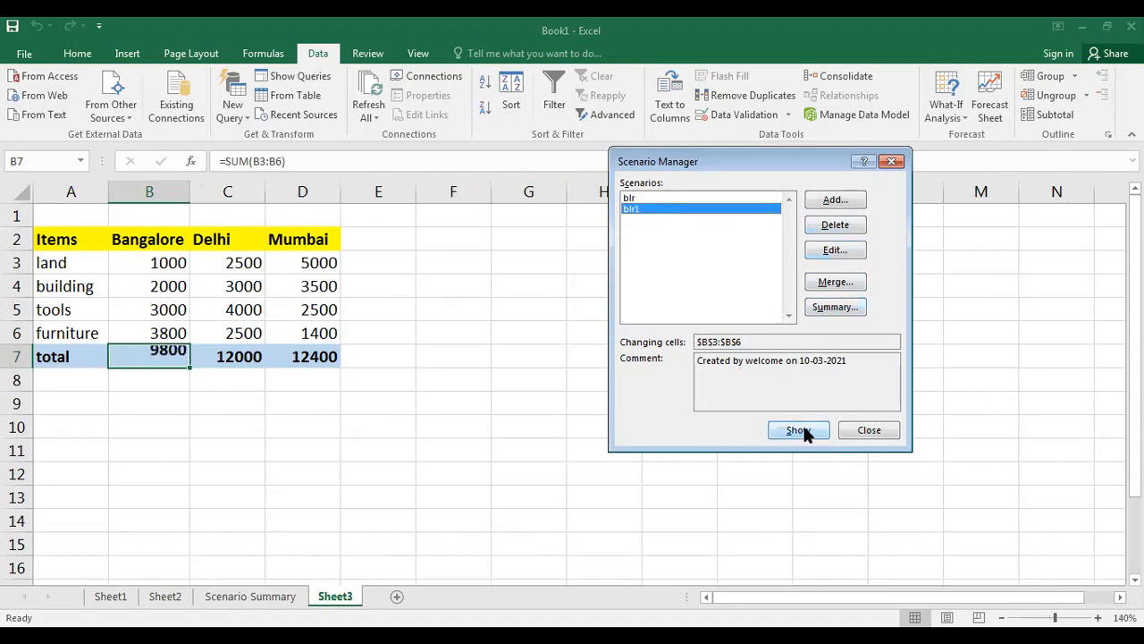
pyautogui.click(872, 430)
# Step: Compare the blr and blr1 values for the changing cells in the Scenario Summary sheet
pyautogui.click(262, 595)
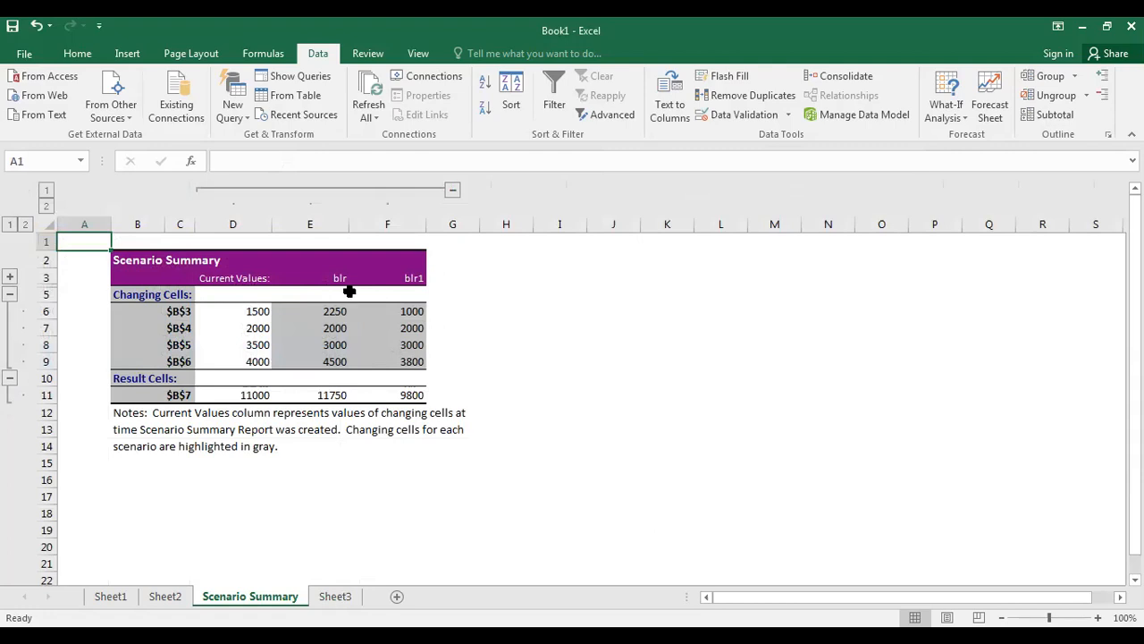
pyautogui.click(336, 324)
pyautogui.click(386, 313)
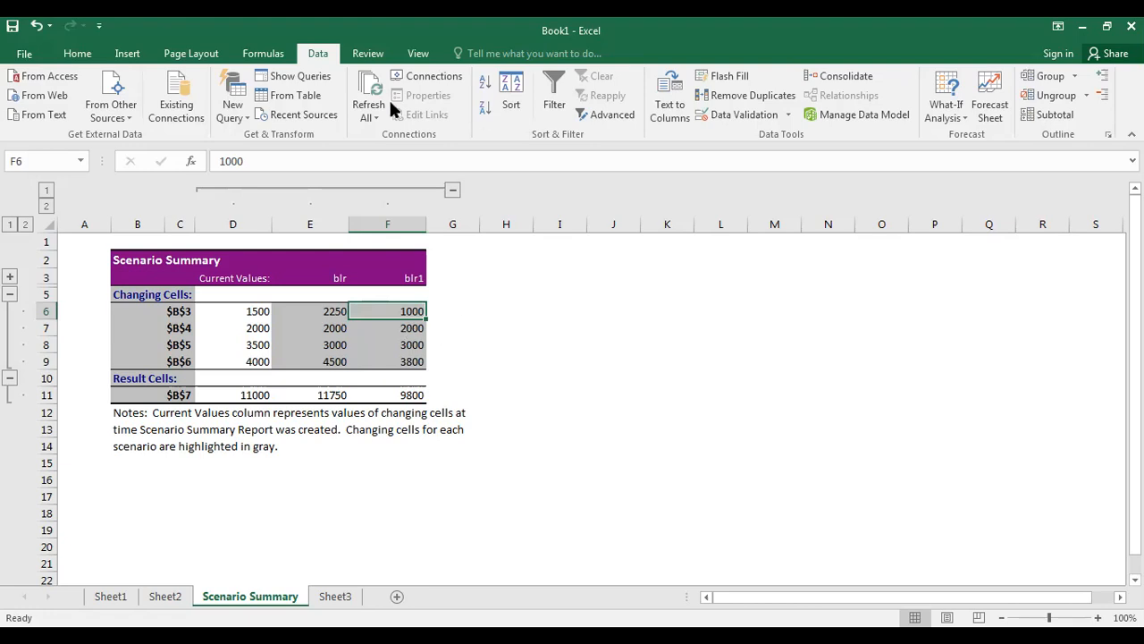
pyautogui.click(112, 596)
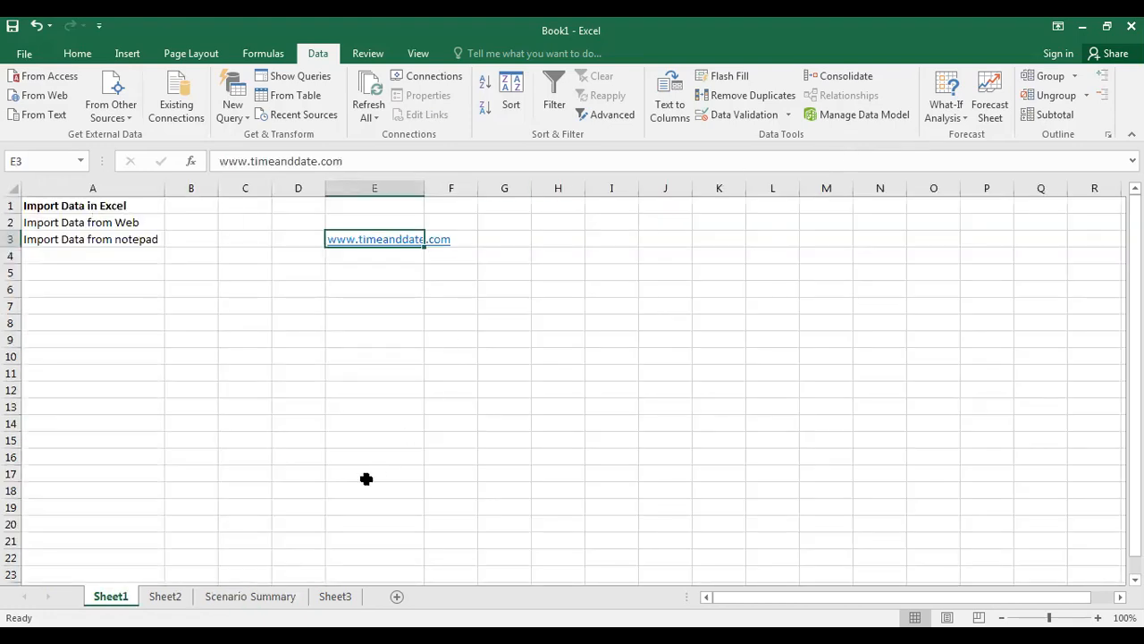
# Step: Enter the title "Goal seek" in cell G5 of Sheet3
pyautogui.click(345, 596)
pyautogui.click(957, 111)
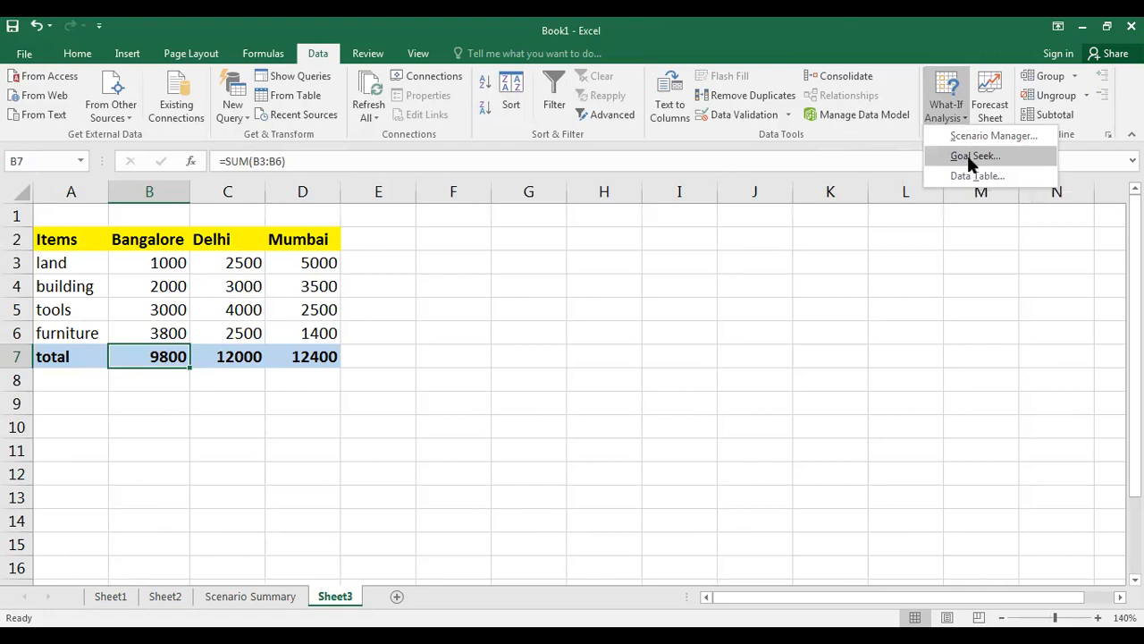
pyautogui.click(468, 353)
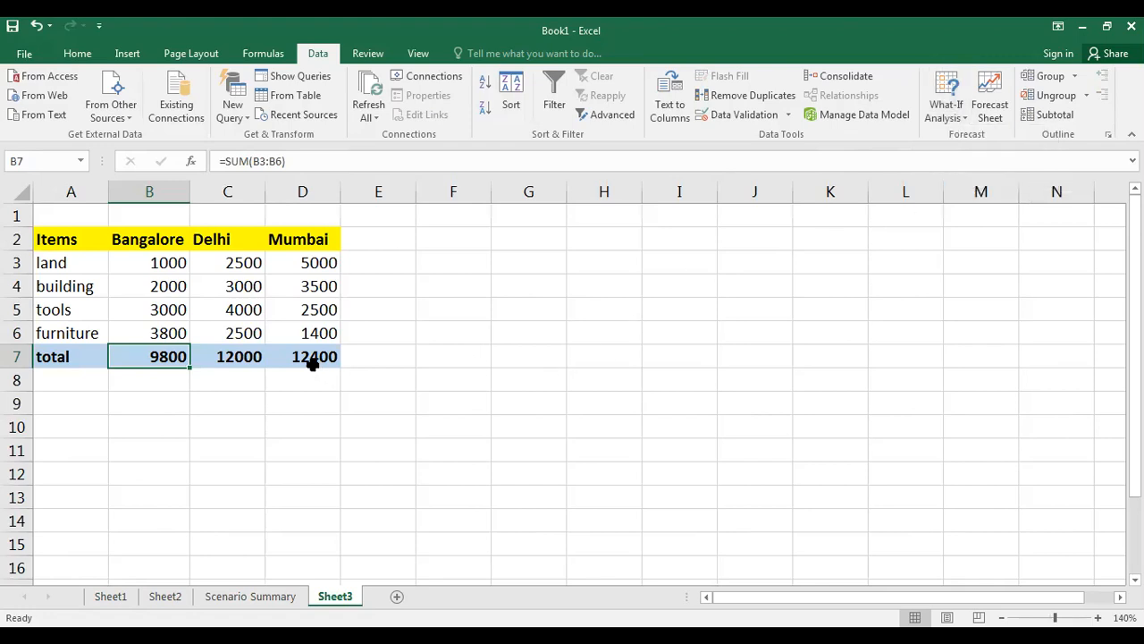
pyautogui.click(518, 302)
pyautogui.write('G')
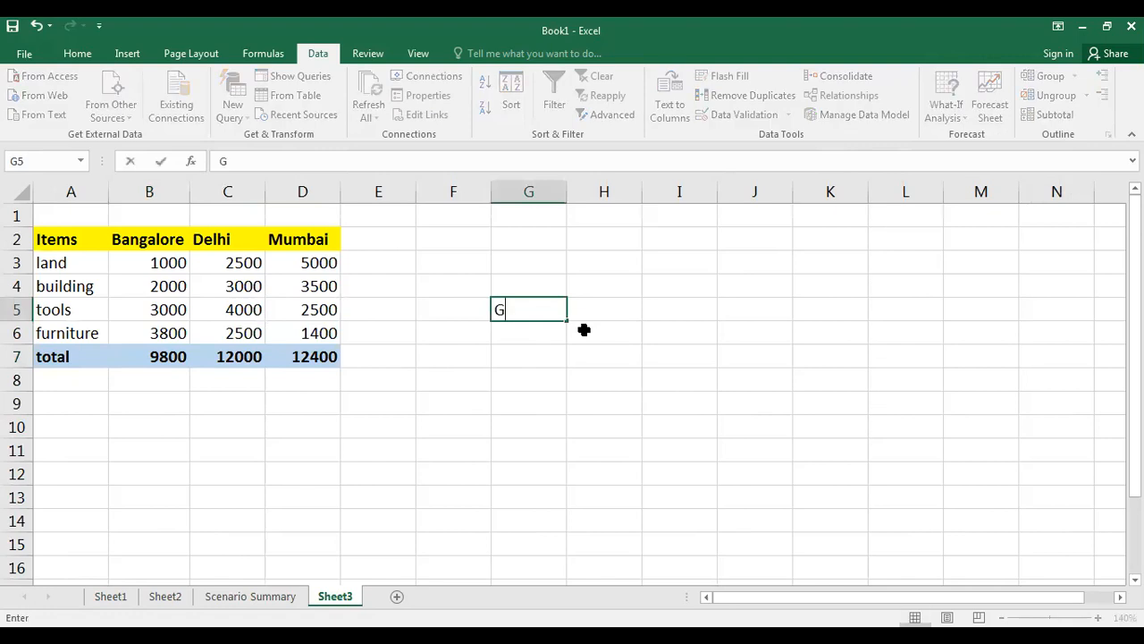
pyautogui.write('oal seek')
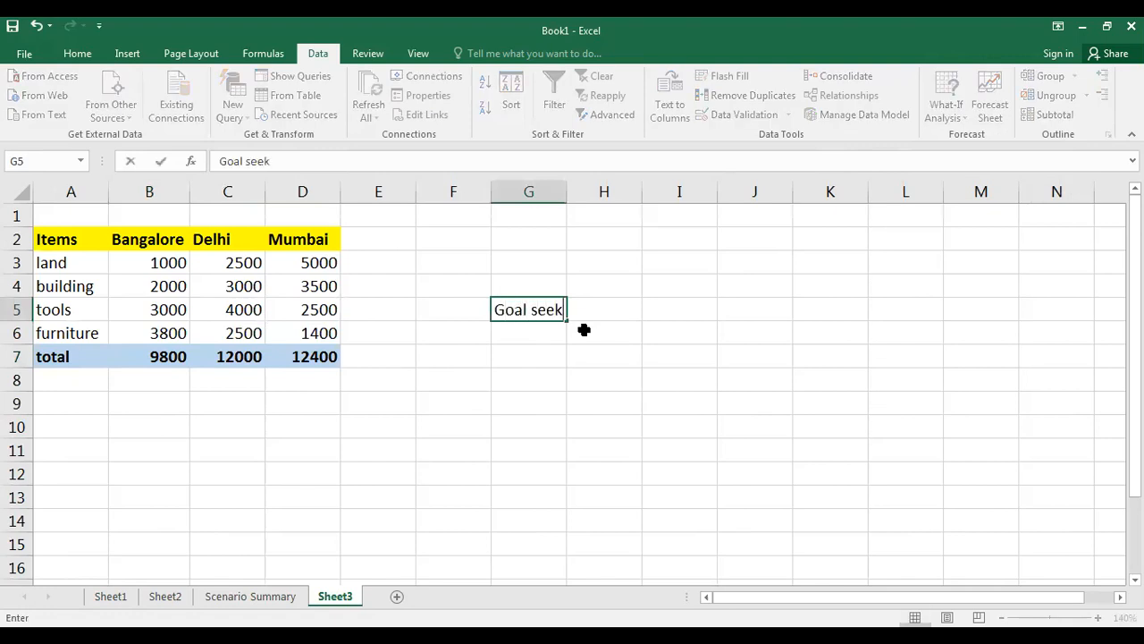
pyautogui.press('Return')
# Step: Enter the description "To achieve target value in a cell which contains formula" in cell G6
pyautogui.write('To')
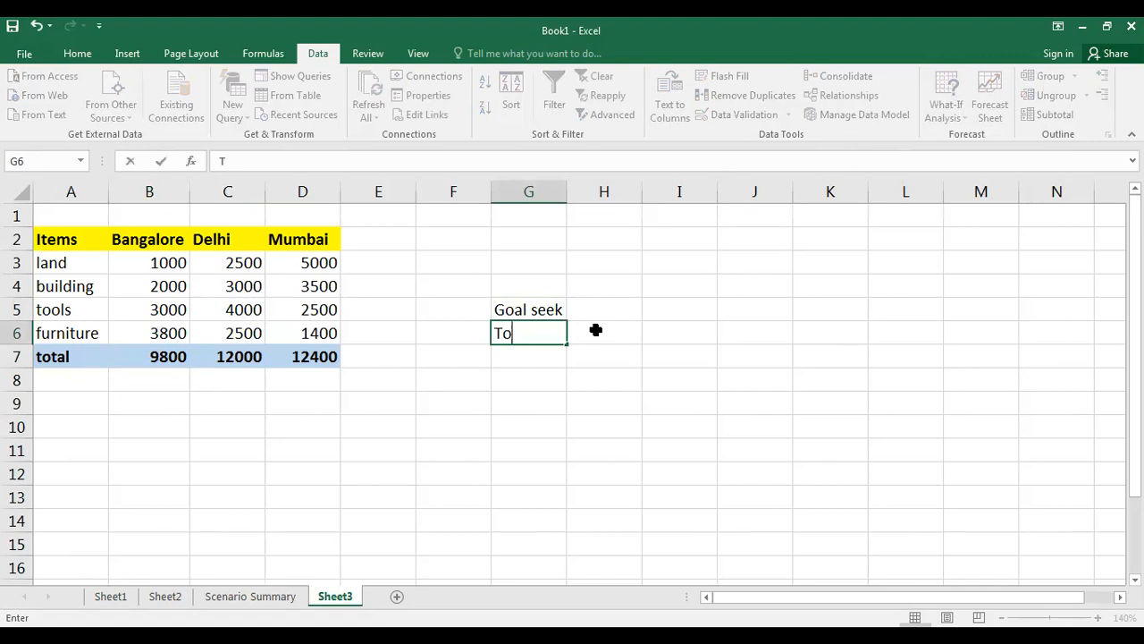
pyautogui.write(' achieve')
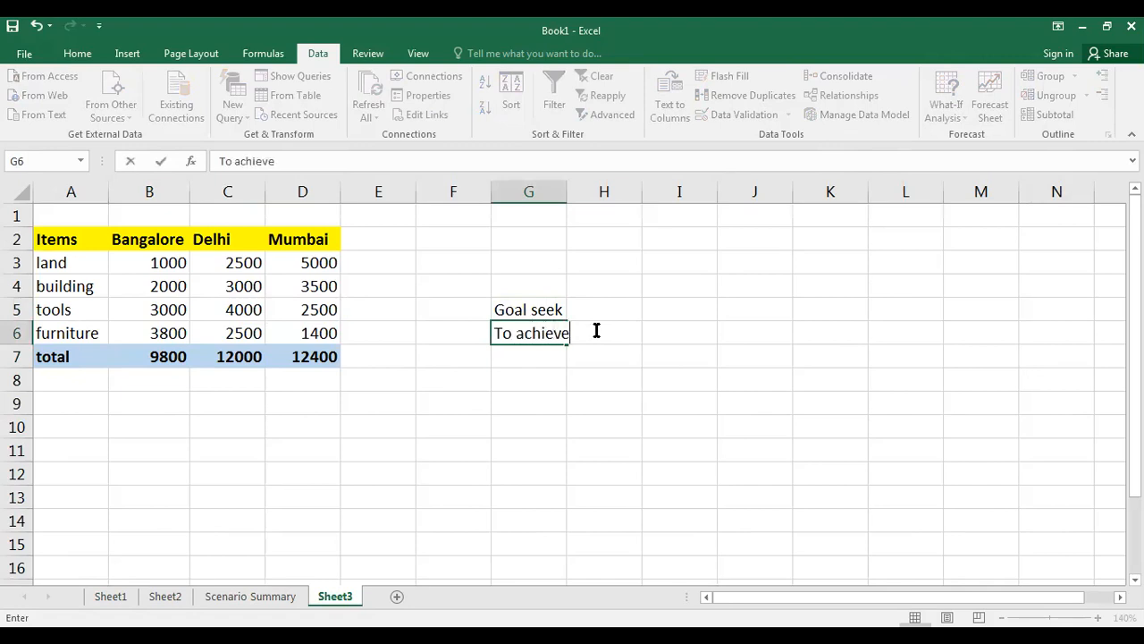
pyautogui.write(' targer=t')
pyautogui.press('BackSpace')
pyautogui.press('BackSpace')
pyautogui.press('BackSpace')
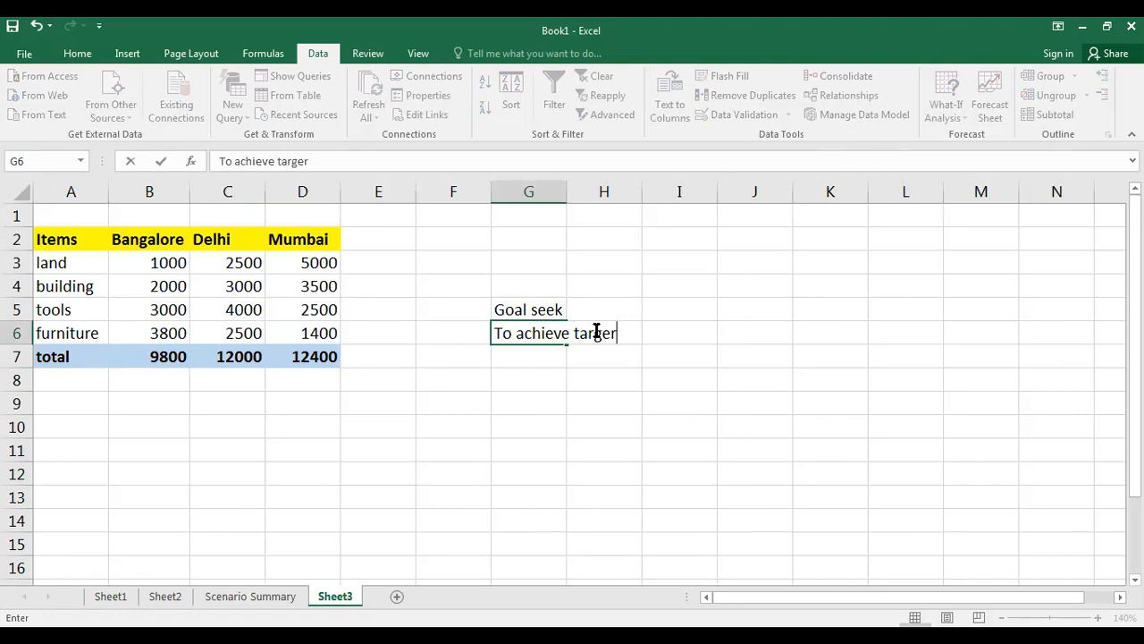
pyautogui.write('t value ')
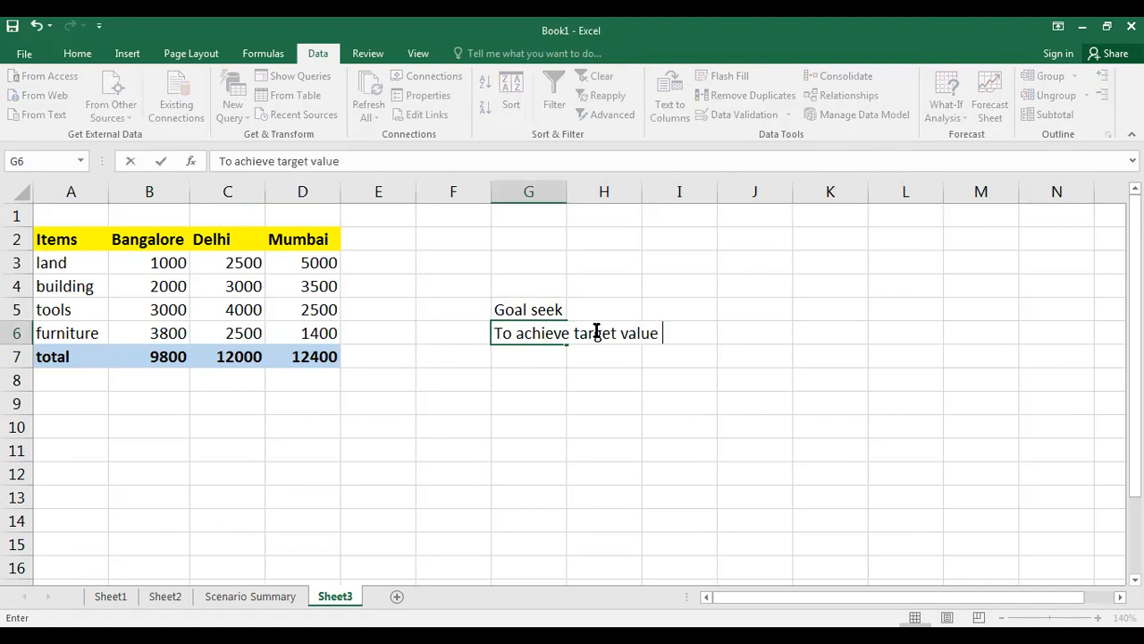
pyautogui.write('in a cell which')
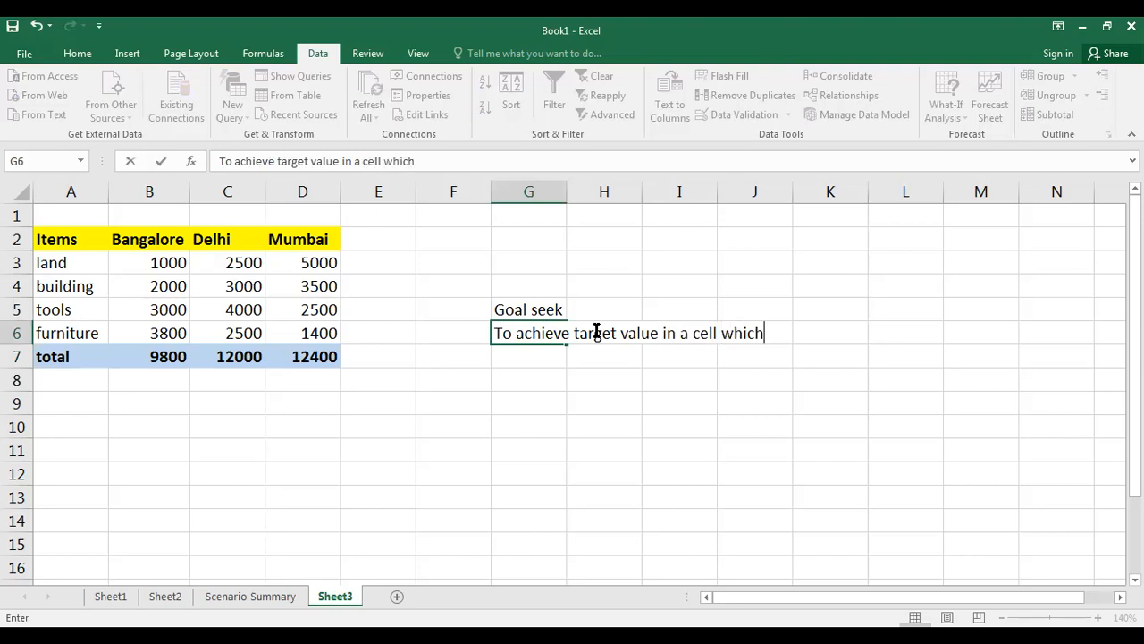
pyautogui.write(' contains ')
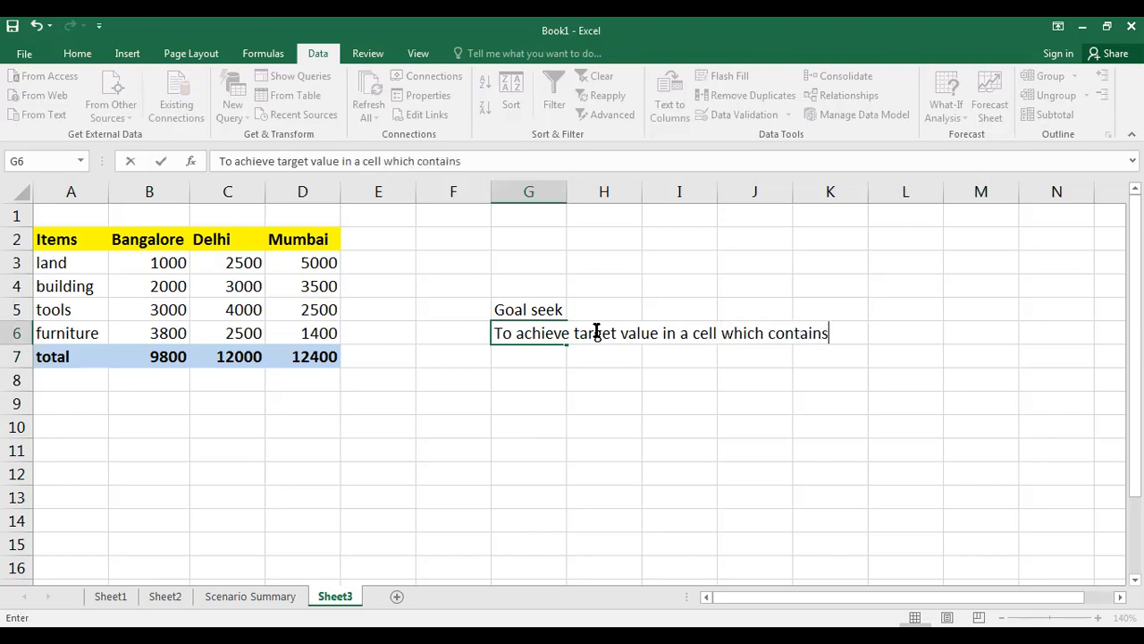
pyautogui.write('formula')
pyautogui.press('Return')
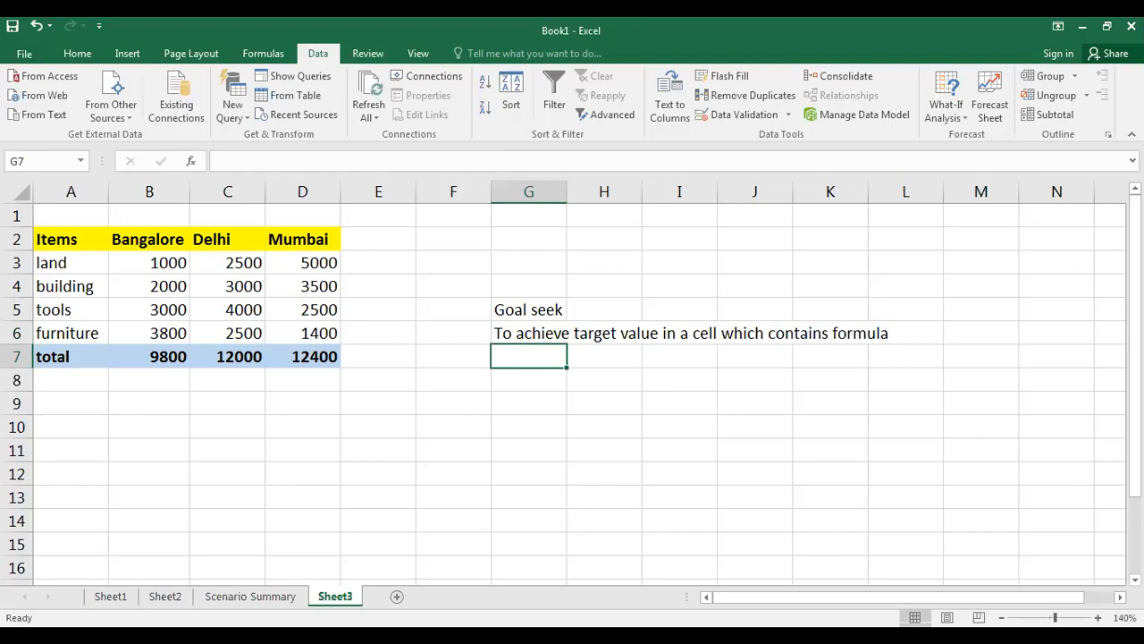
# Step: Enter the headings "raw amterial", "Packing", "direct expenses" and "total cost" in cells G9 to J9
pyautogui.click(534, 407)
pyautogui.write('raw amterial')
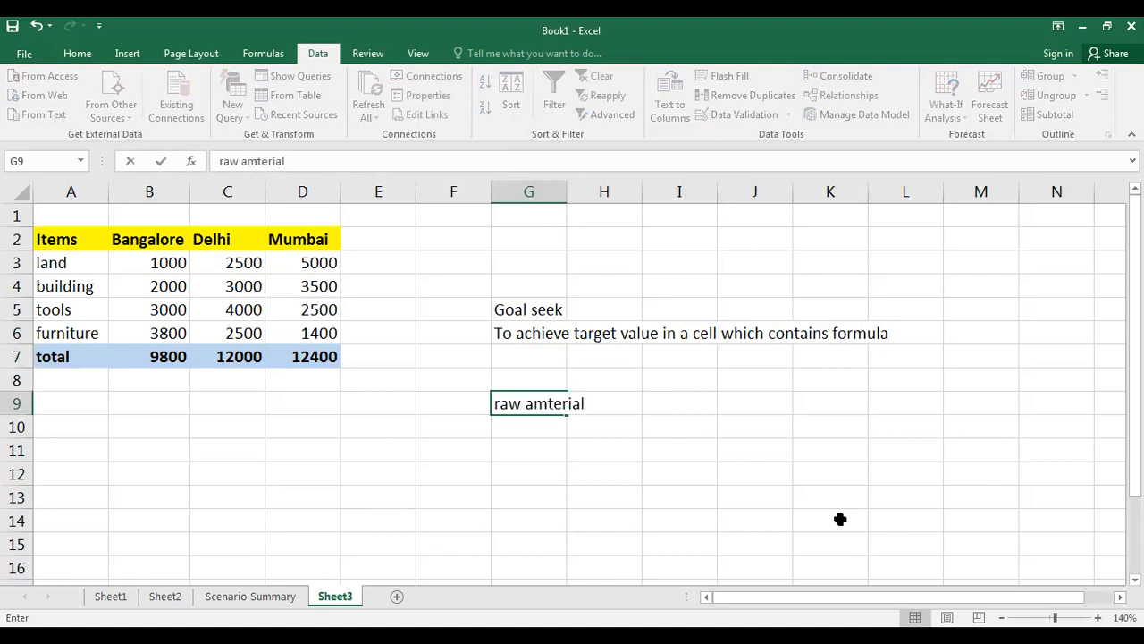
pyautogui.press('Tab')
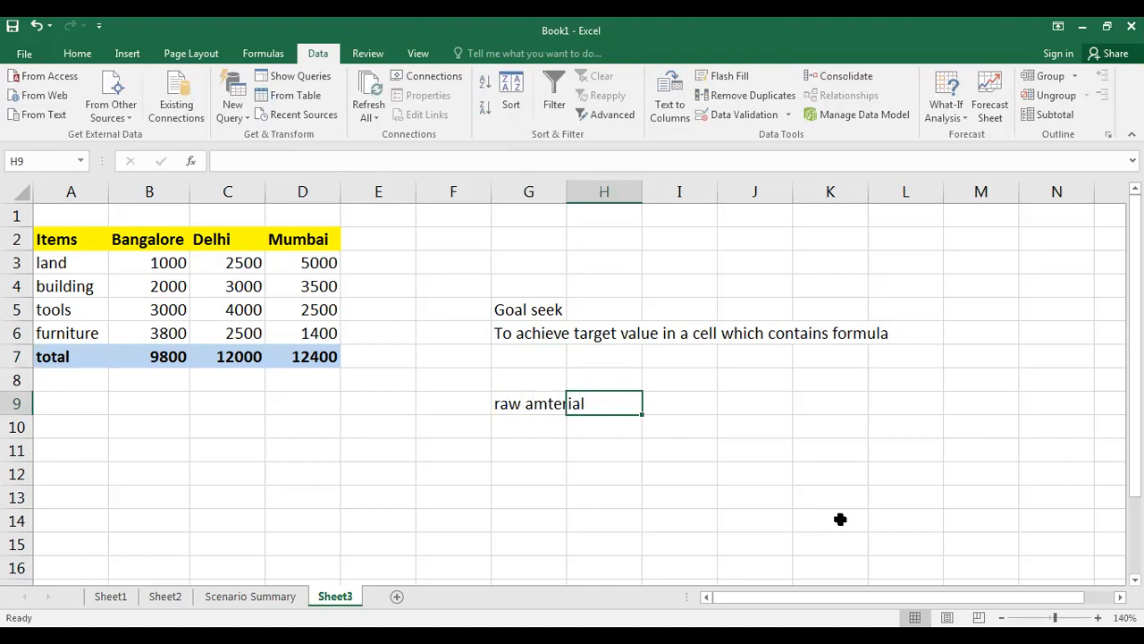
pyautogui.write('Pa')
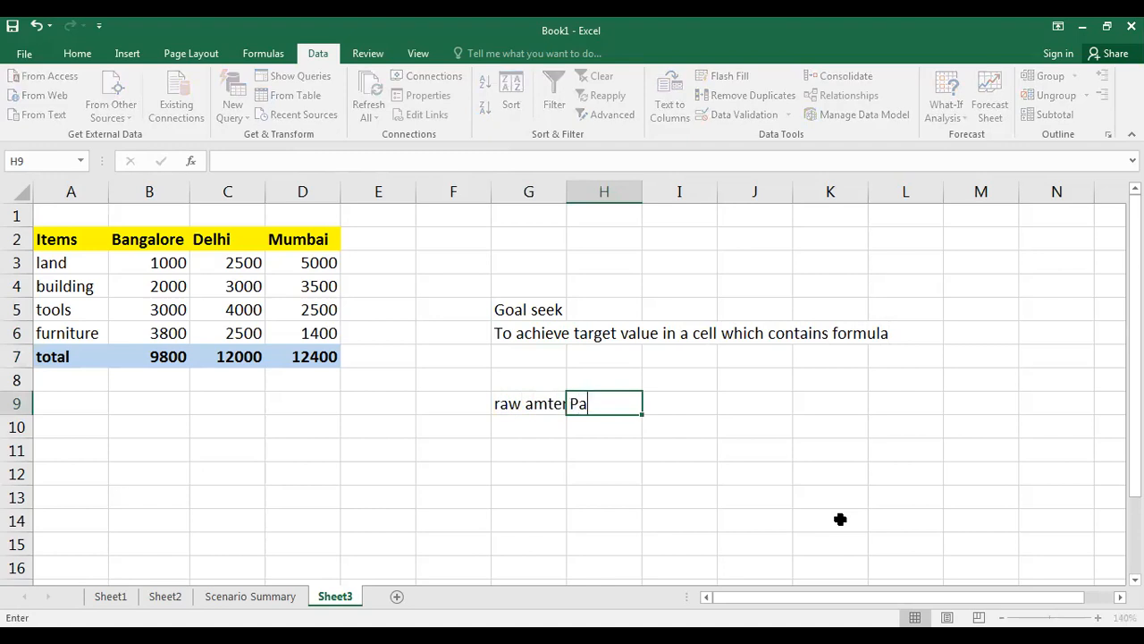
pyautogui.write('cking')
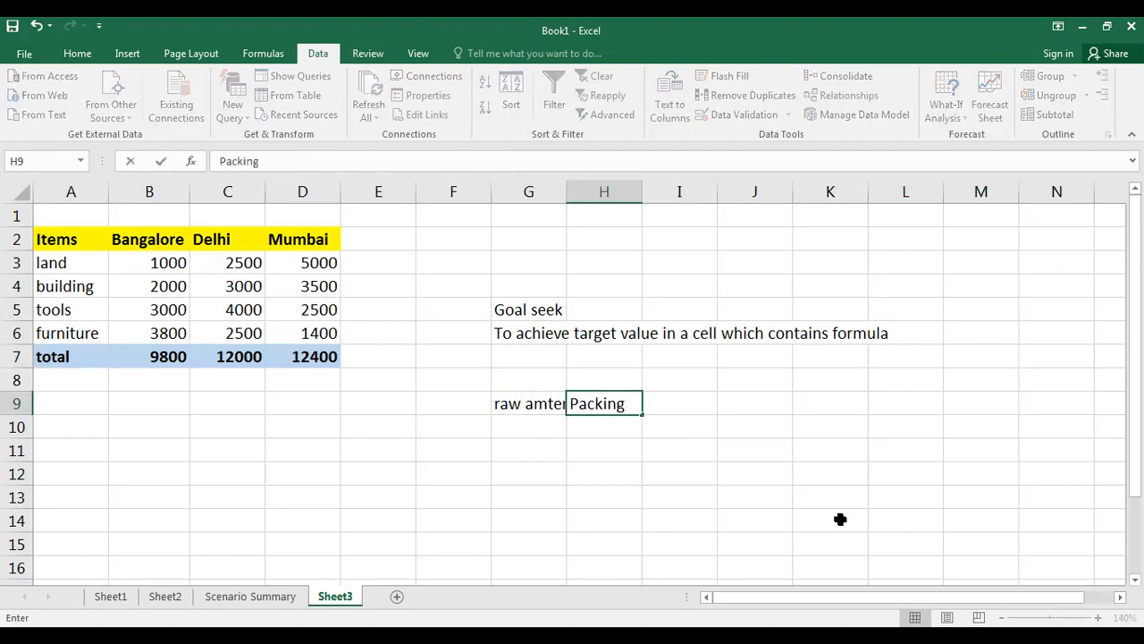
pyautogui.press('Tab')
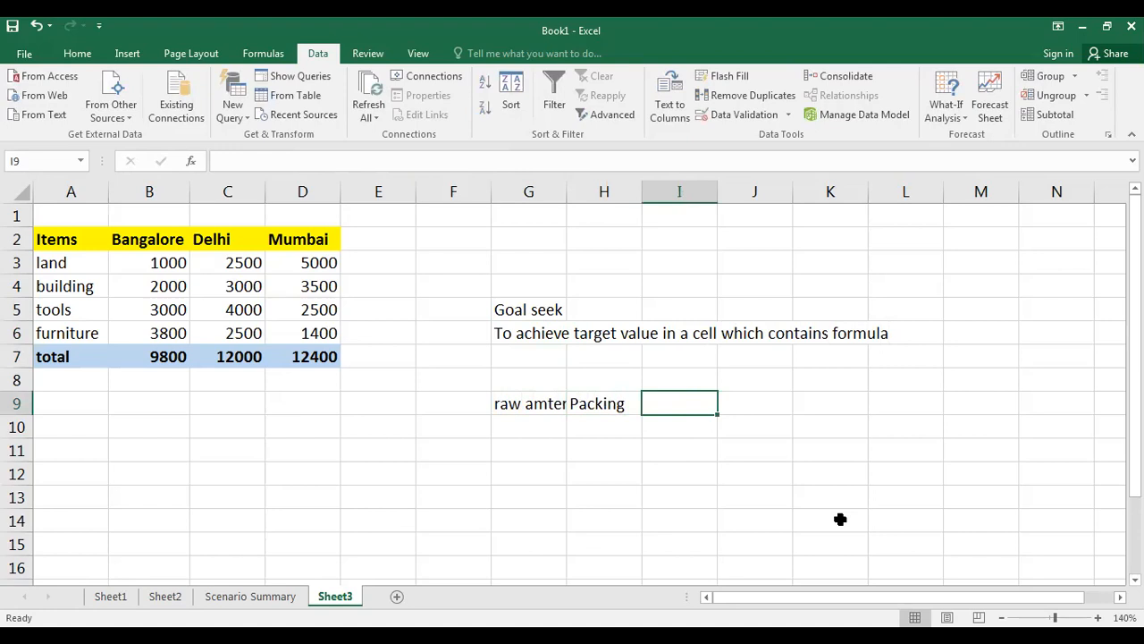
pyautogui.write('d')
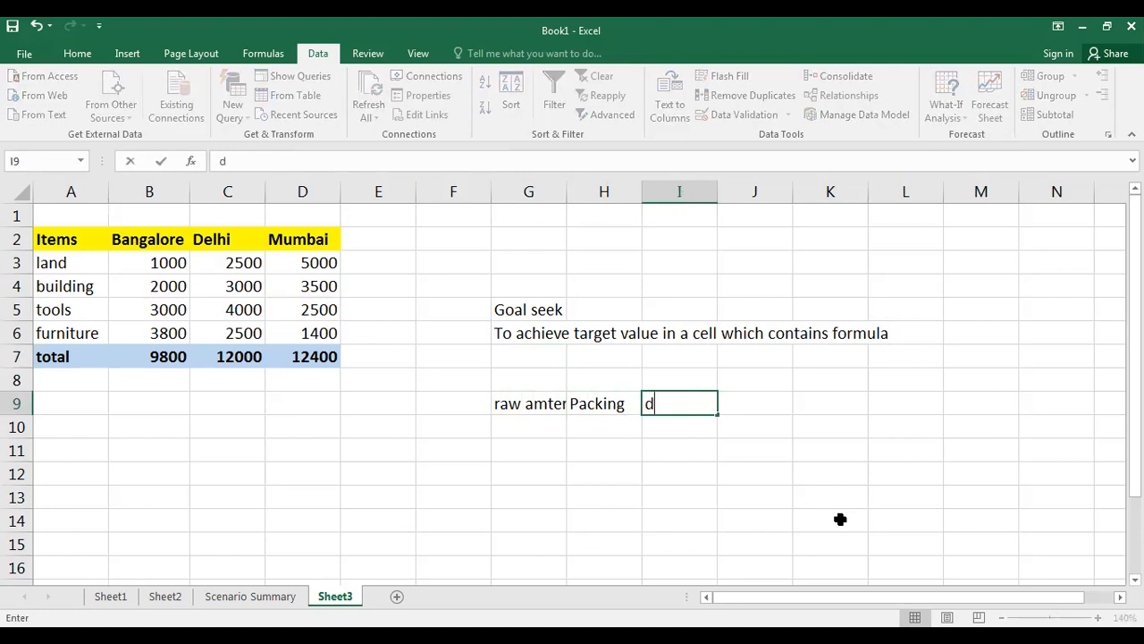
pyautogui.write('irect expenses')
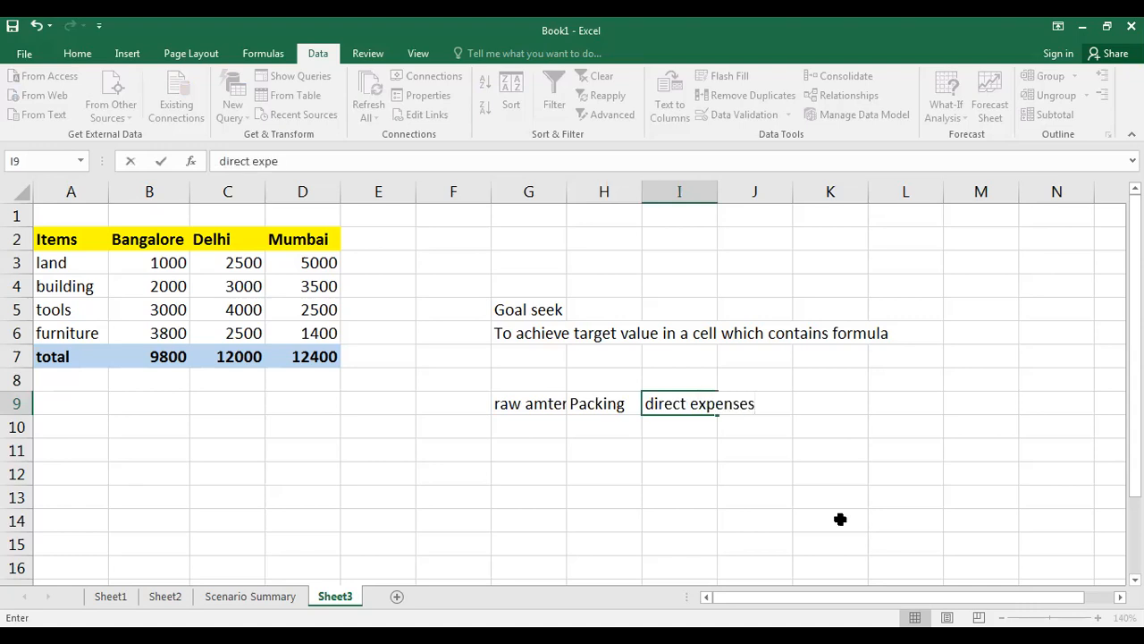
pyautogui.press('Tab')
pyautogui.write('total cost')
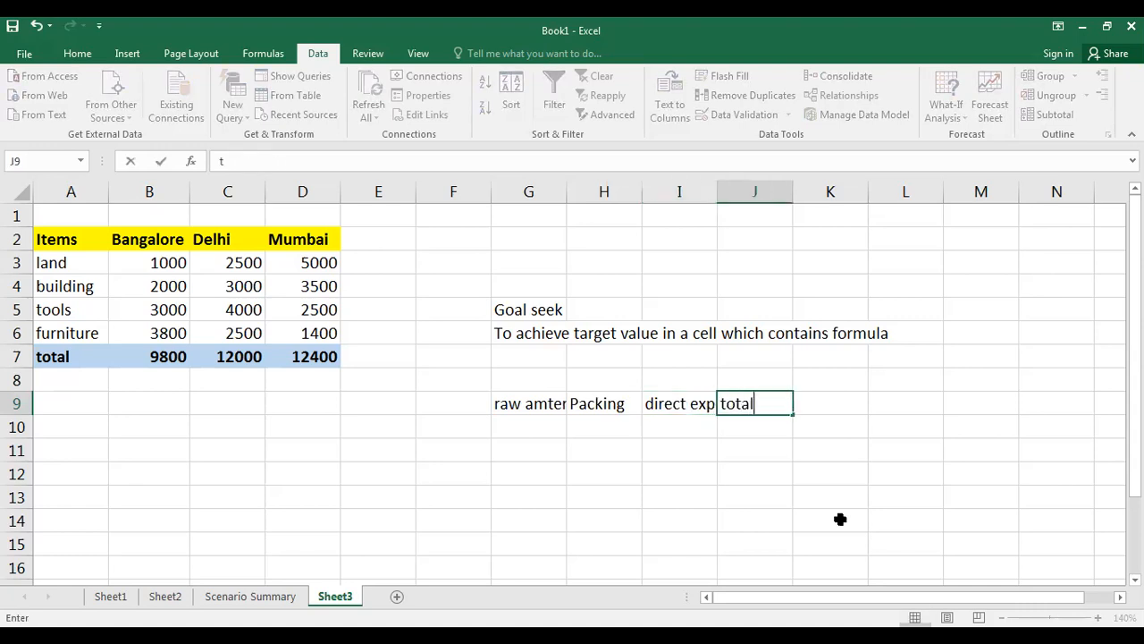
pyautogui.press('Return')
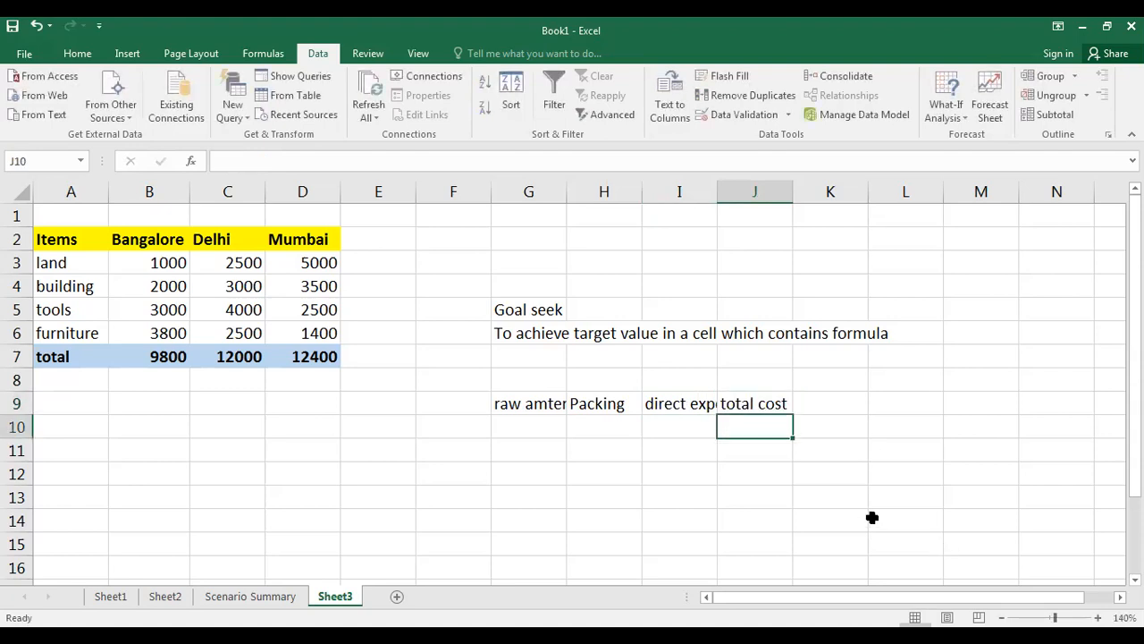
# Step: Widen columns G and I just enough to fit their headings in row 9
pyautogui.doubleClick(565, 189)
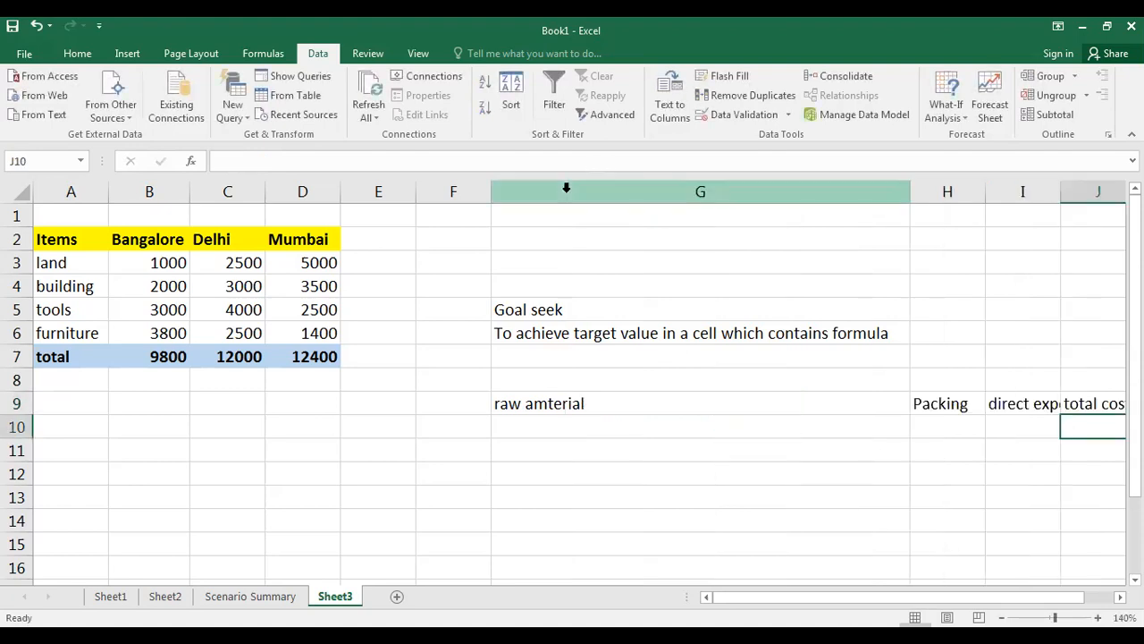
pyautogui.hotkey('ctrl', 'z')
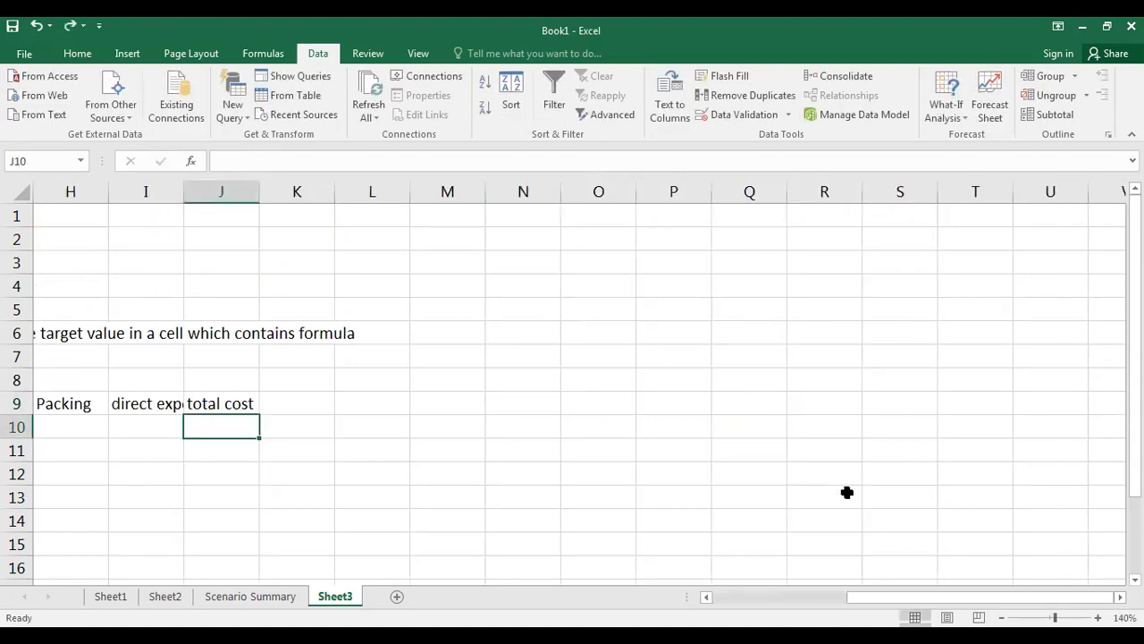
pyautogui.moveTo(940, 598); pyautogui.dragTo(828, 599)
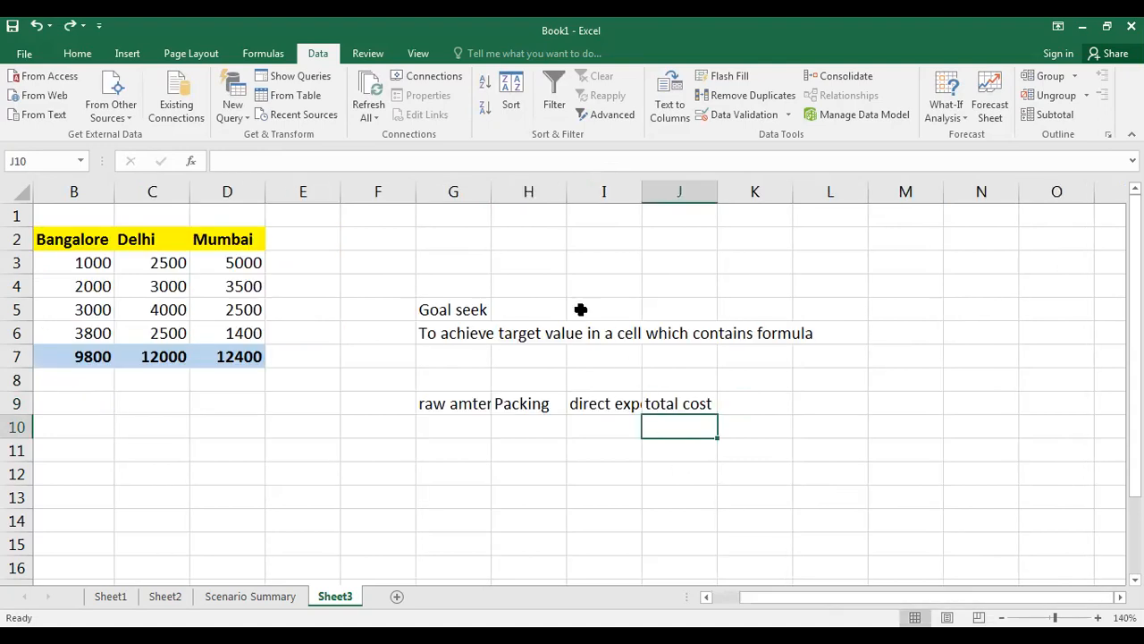
pyautogui.doubleClick(492, 191)
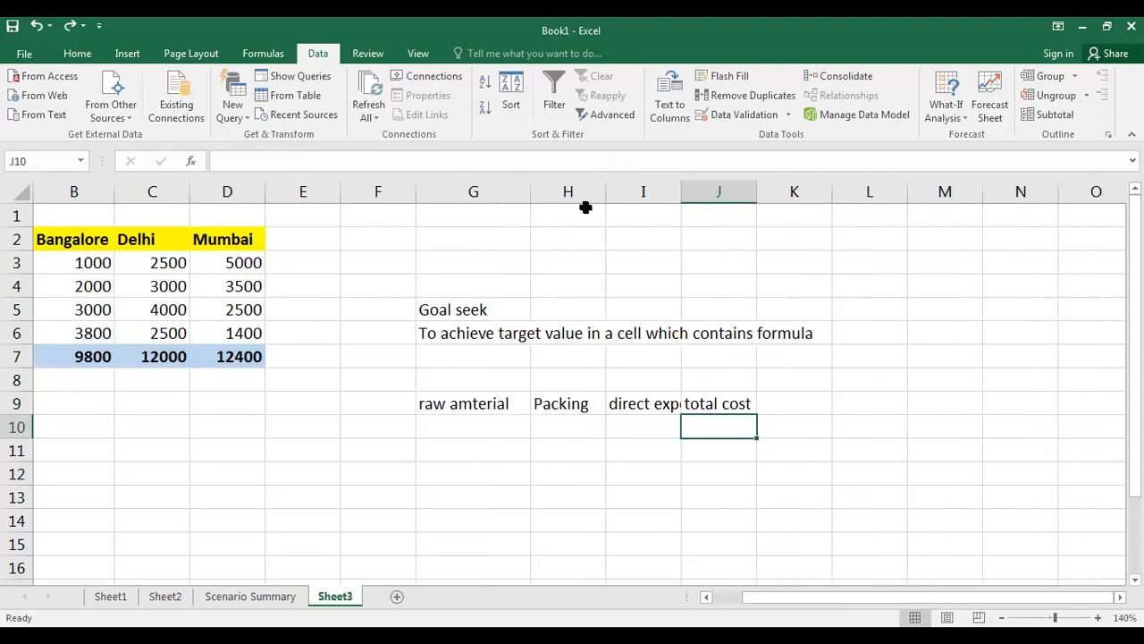
pyautogui.moveTo(679, 191); pyautogui.dragTo(729, 190)
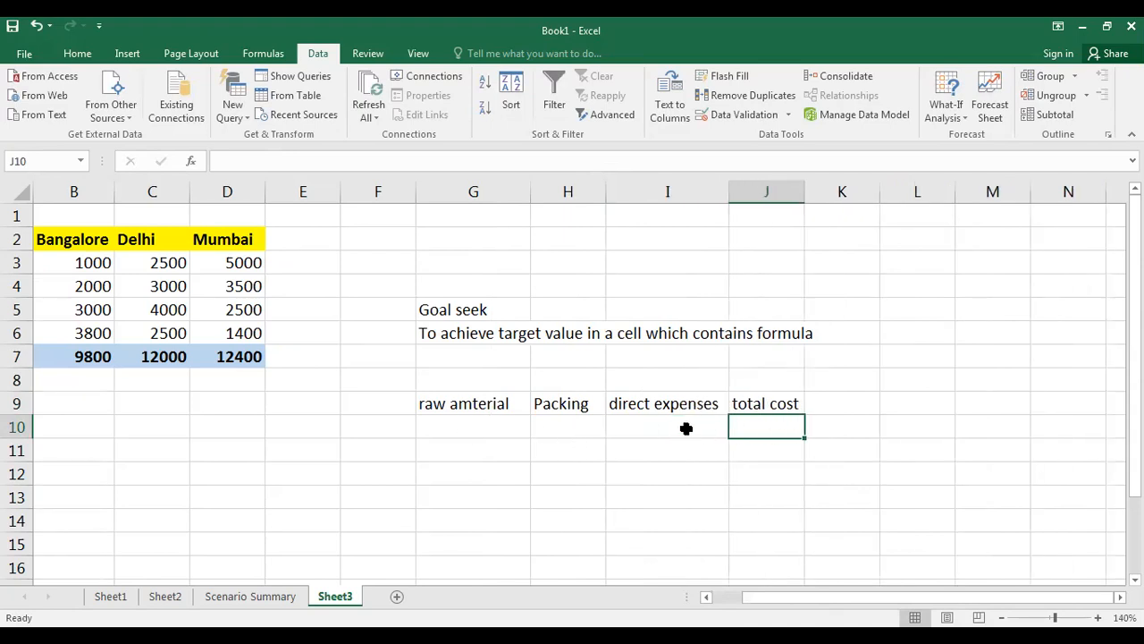
# Step: Correct the spelling of the heading in cell G9 to "raw material"
pyautogui.click(501, 429)
pyautogui.click(483, 404)
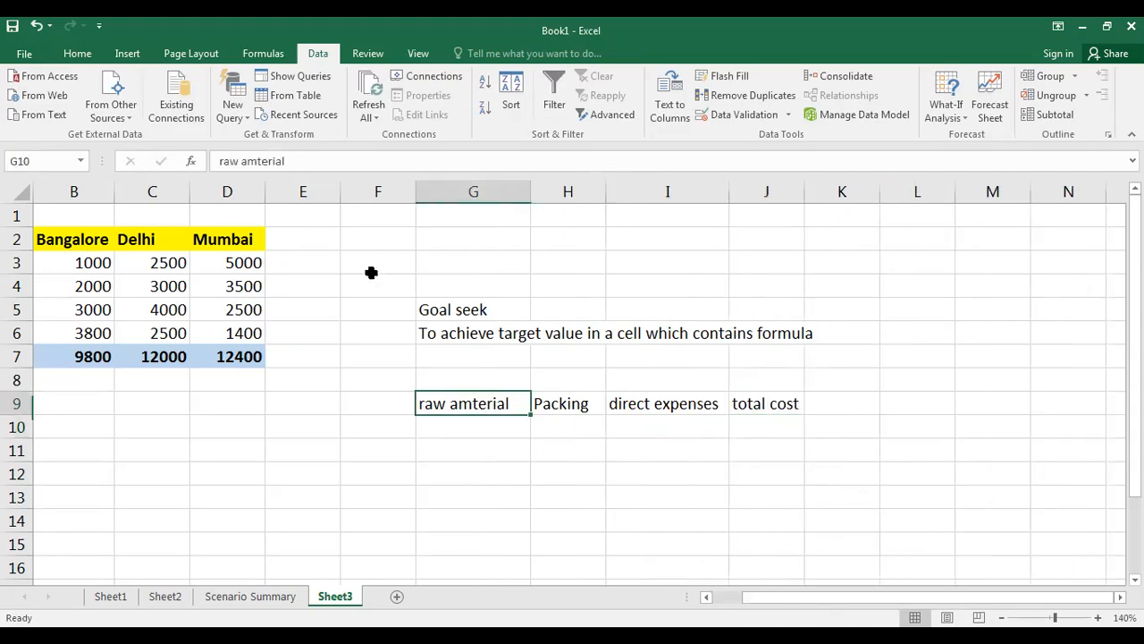
pyautogui.moveTo(242, 161); pyautogui.dragTo(295, 160)
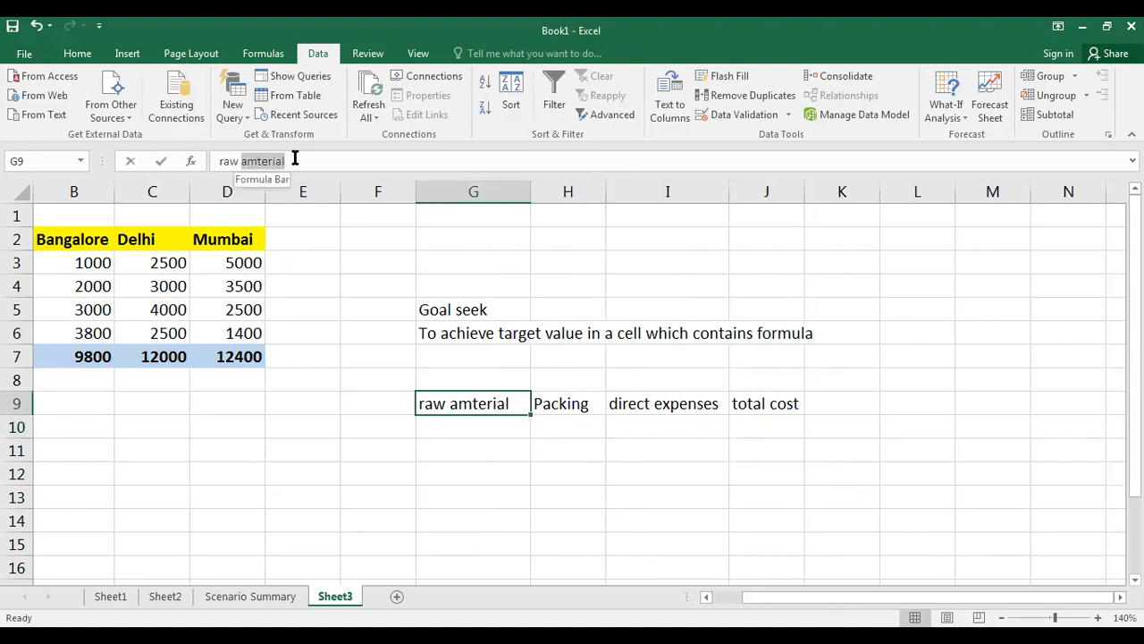
pyautogui.write('material')
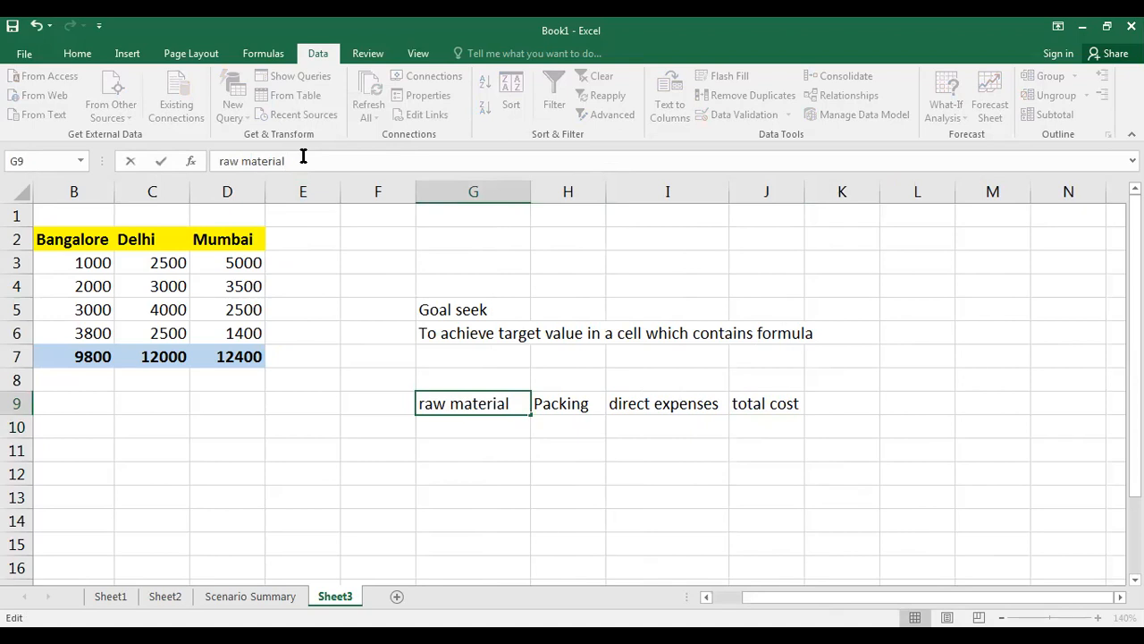
pyautogui.press('Return')
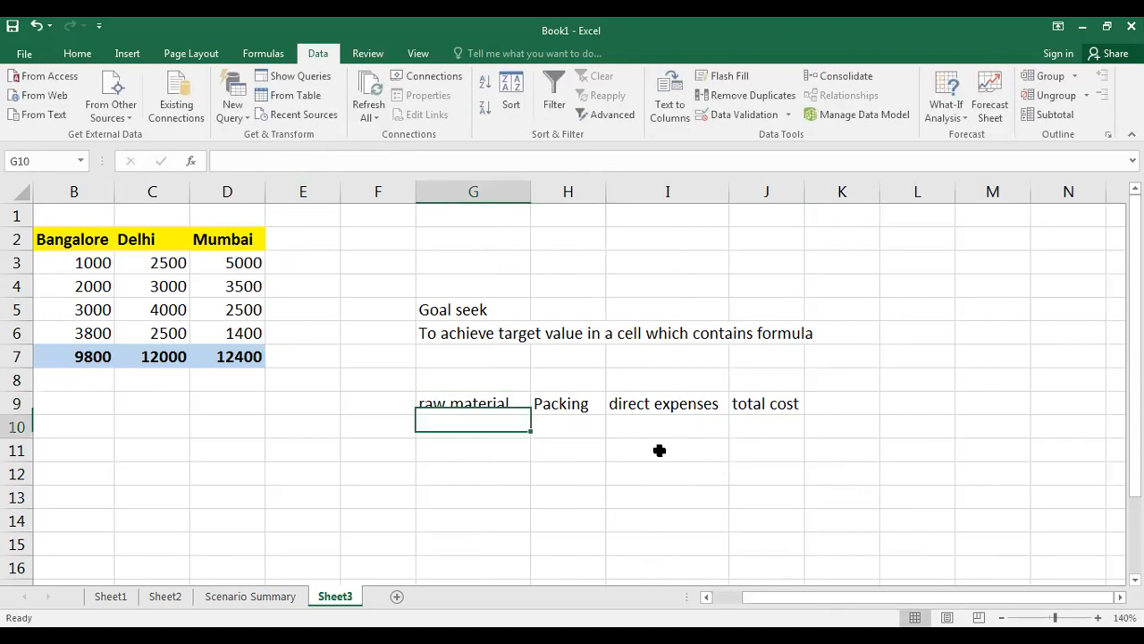
# Step: Enter 1000 for raw material, 20 for Packing and 500 for direct expenses in cells G10 to I10
pyautogui.write('1000')
pyautogui.press('Return')
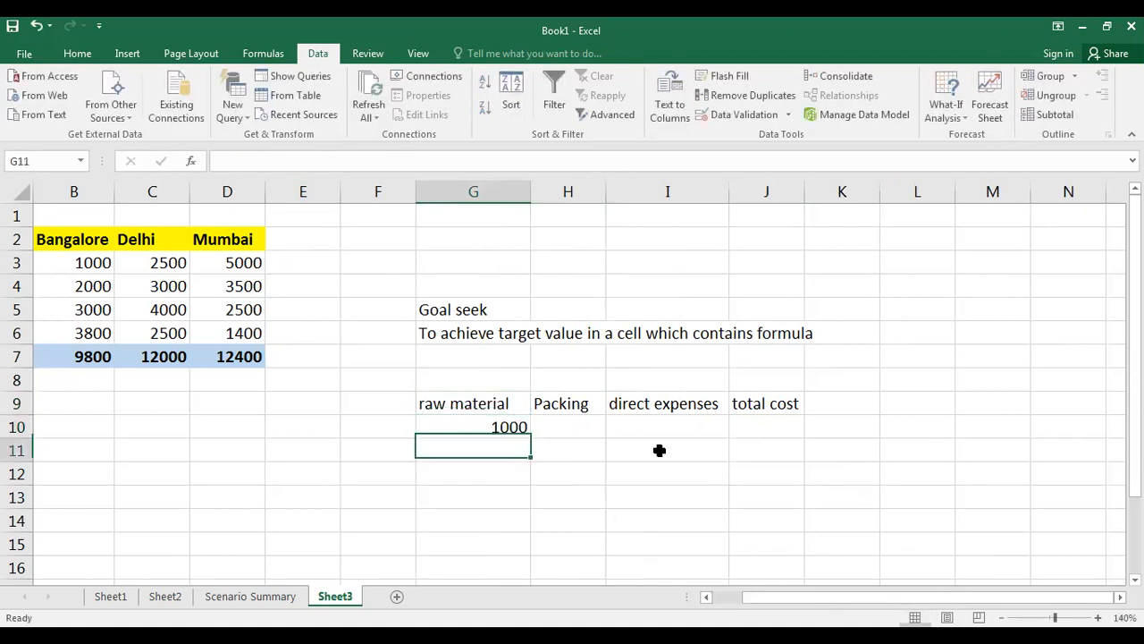
pyautogui.press('Up')
pyautogui.press('Right')
pyautogui.write('20')
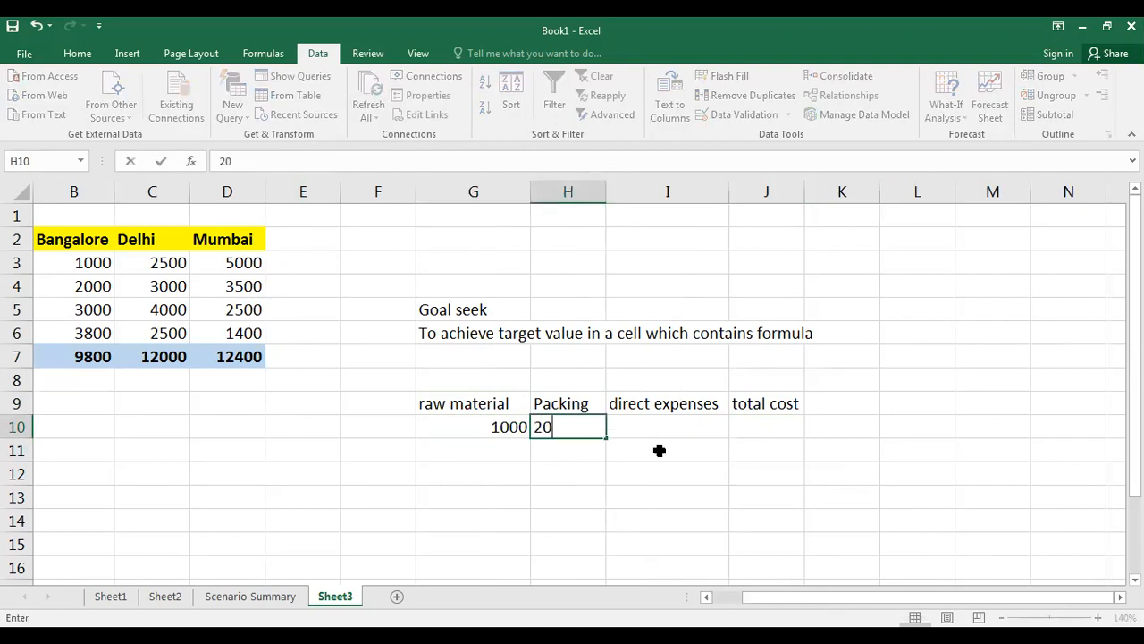
pyautogui.press('Right')
pyautogui.write('5')
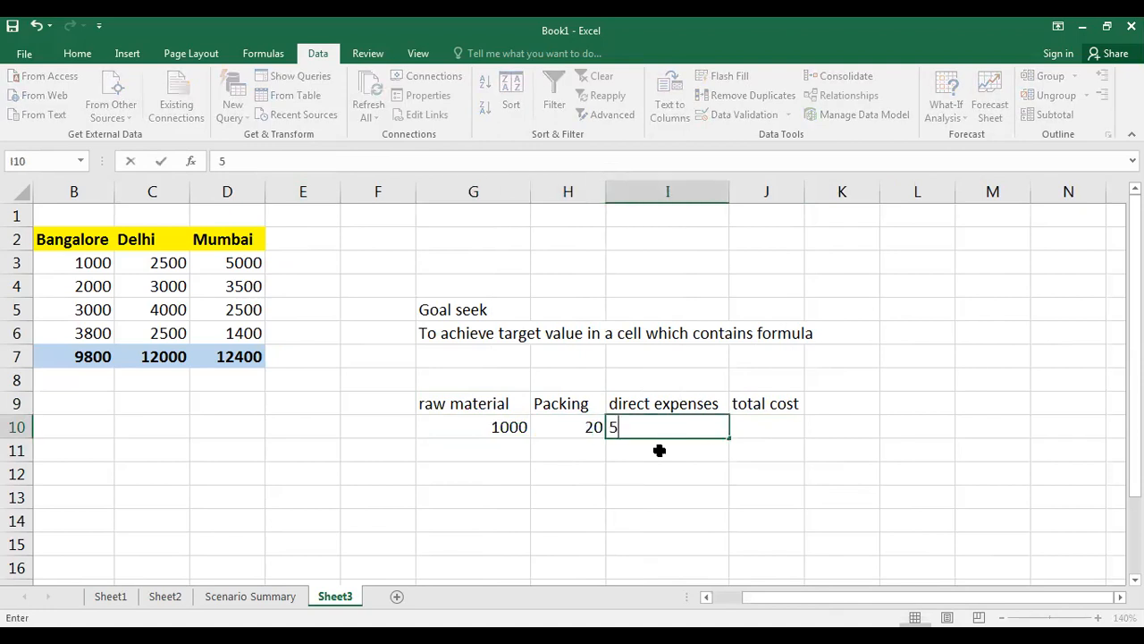
pyautogui.write('00')
pyautogui.press('Right')
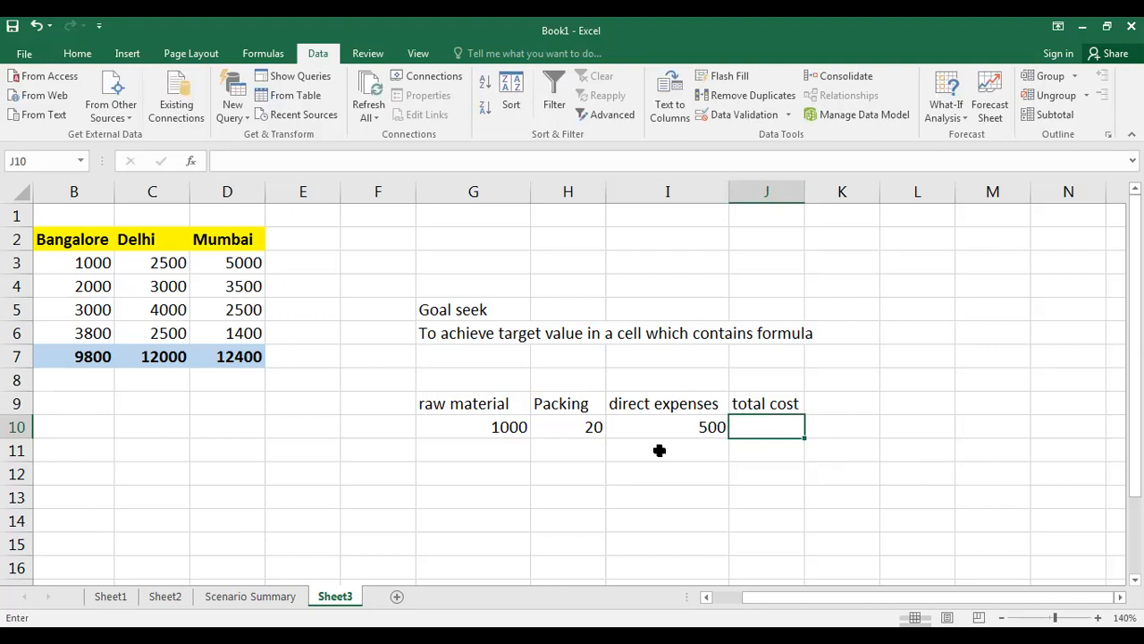
# Step: Calculate the total cost in cell J10 with the formula =G10+H10+I10
pyautogui.write('=')
pyautogui.click(456, 425)
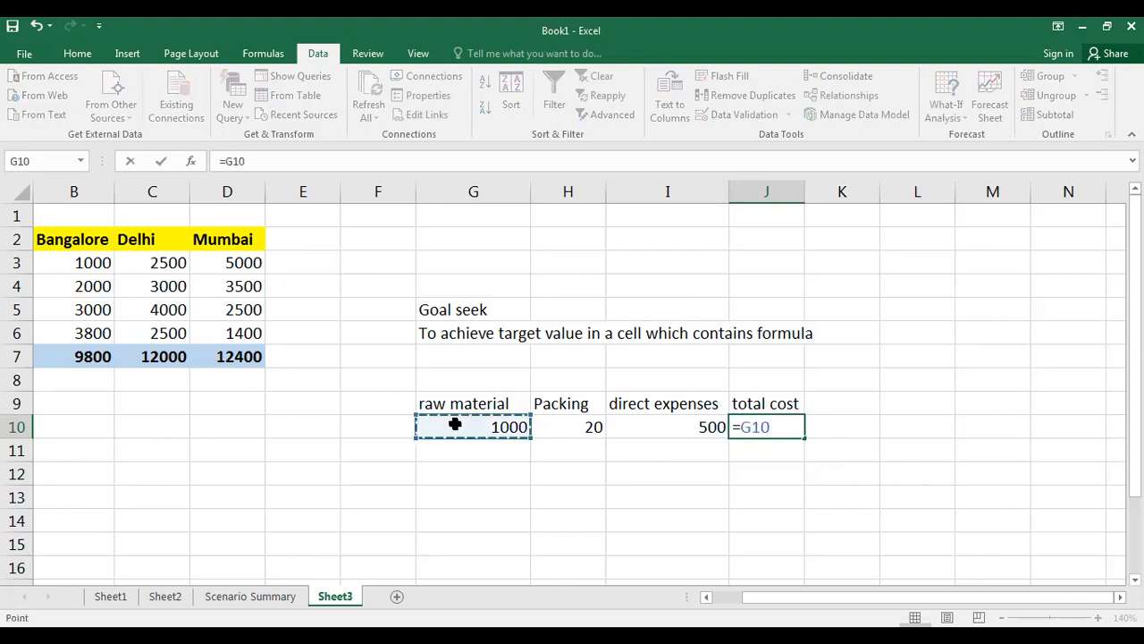
pyautogui.write('+H10')
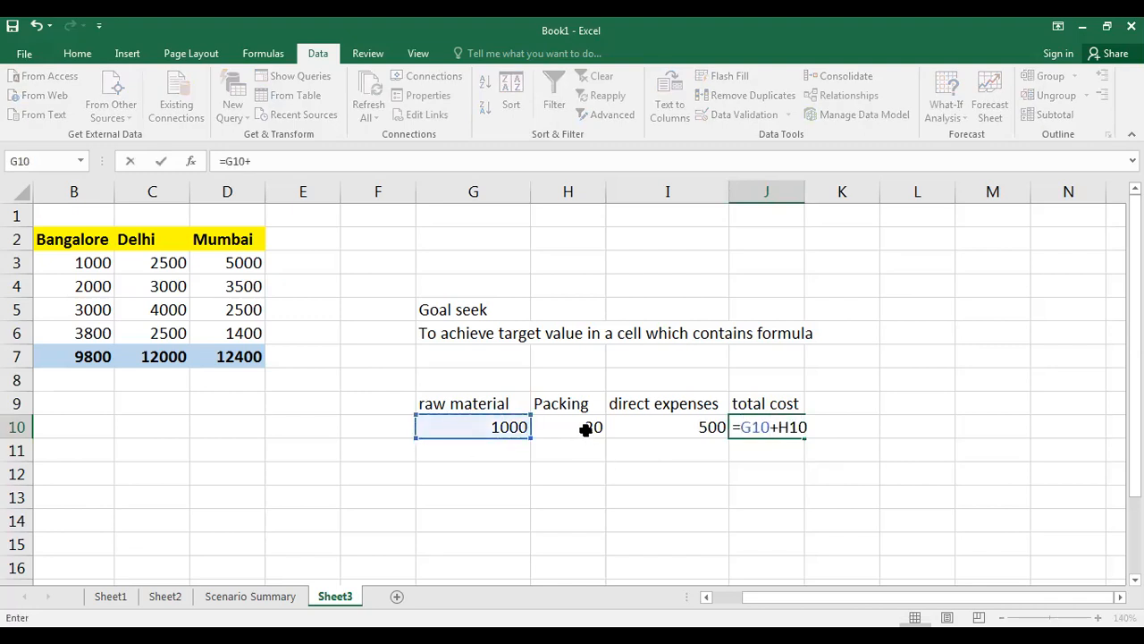
pyautogui.click(585, 429)
pyautogui.write('+')
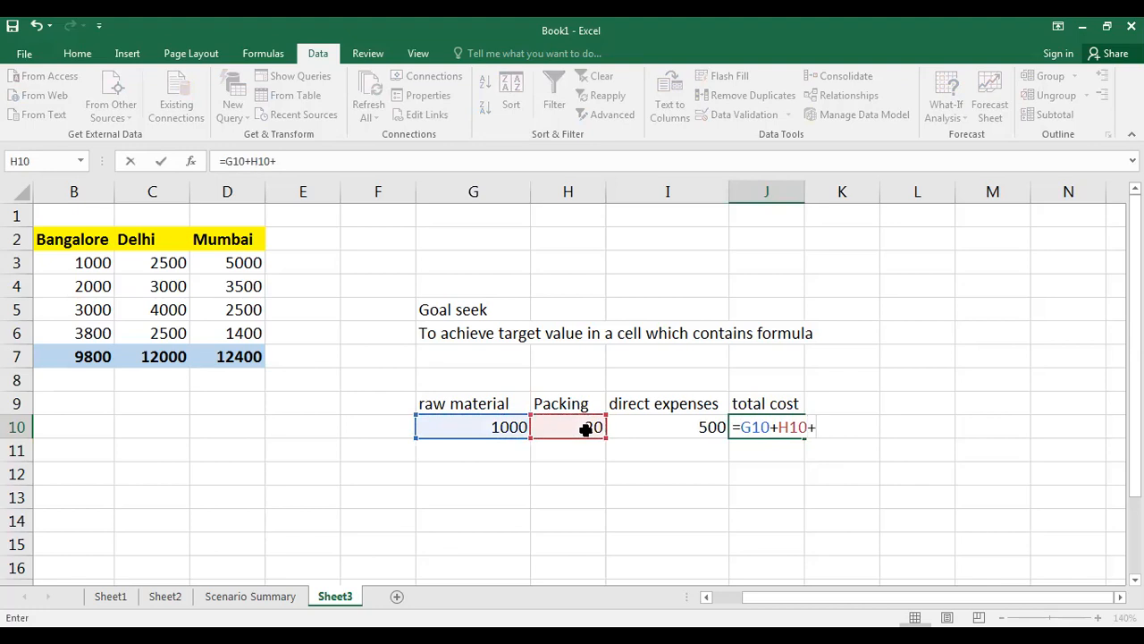
pyautogui.click(667, 421)
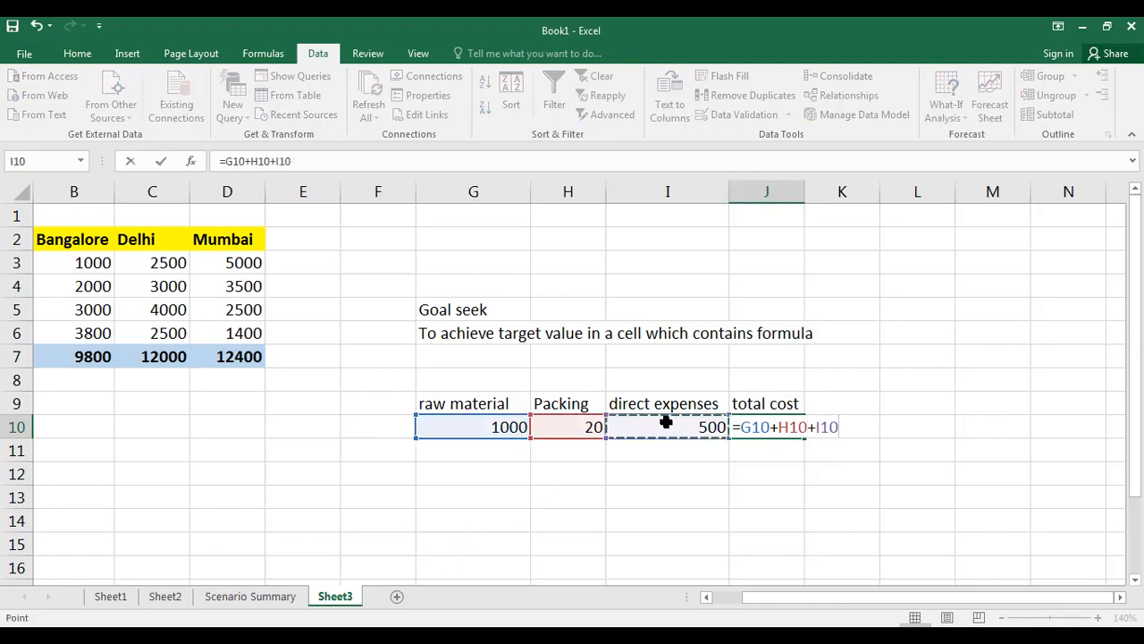
pyautogui.press('Return')
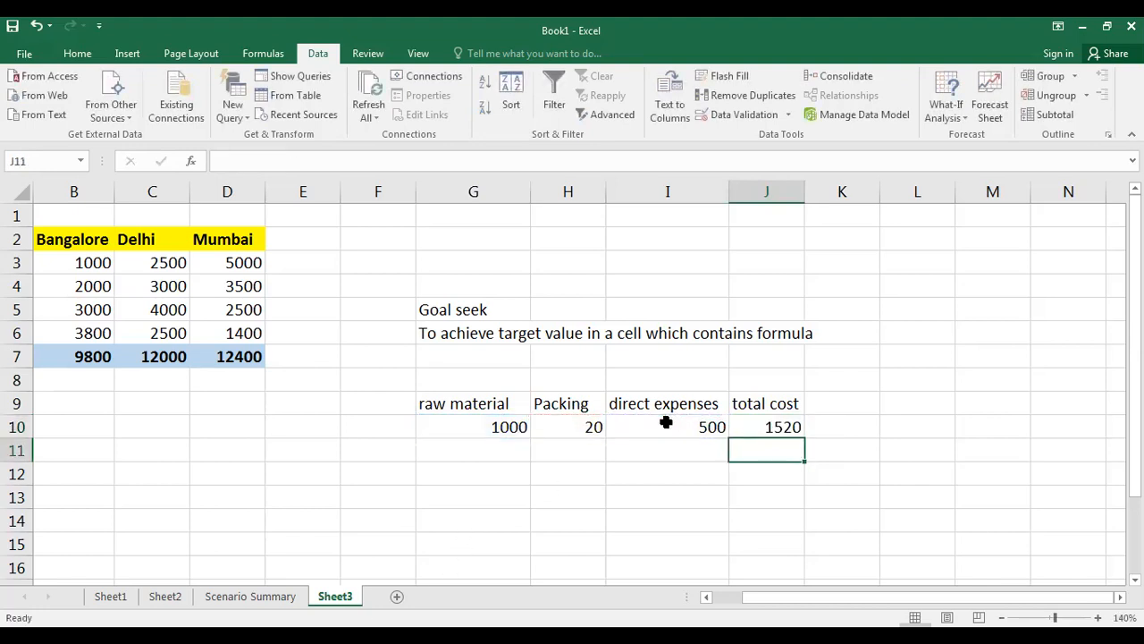
# Step: Run Goal Seek to bring the total cost in J10 to 1500 by changing the direct expenses in I10
pyautogui.click(777, 427)
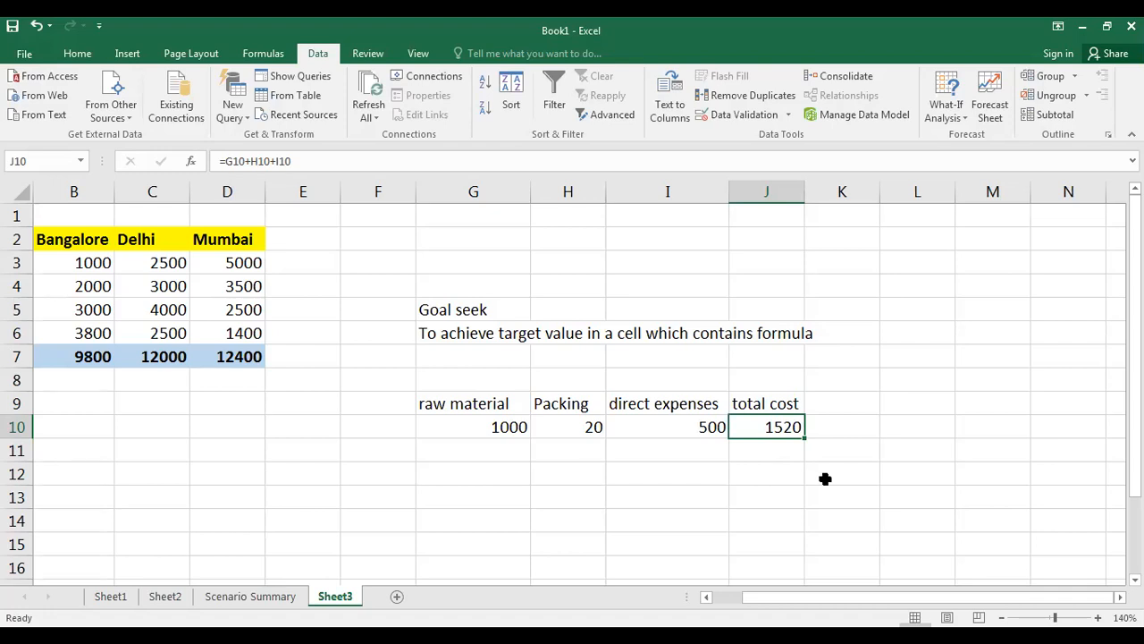
pyautogui.click(954, 111)
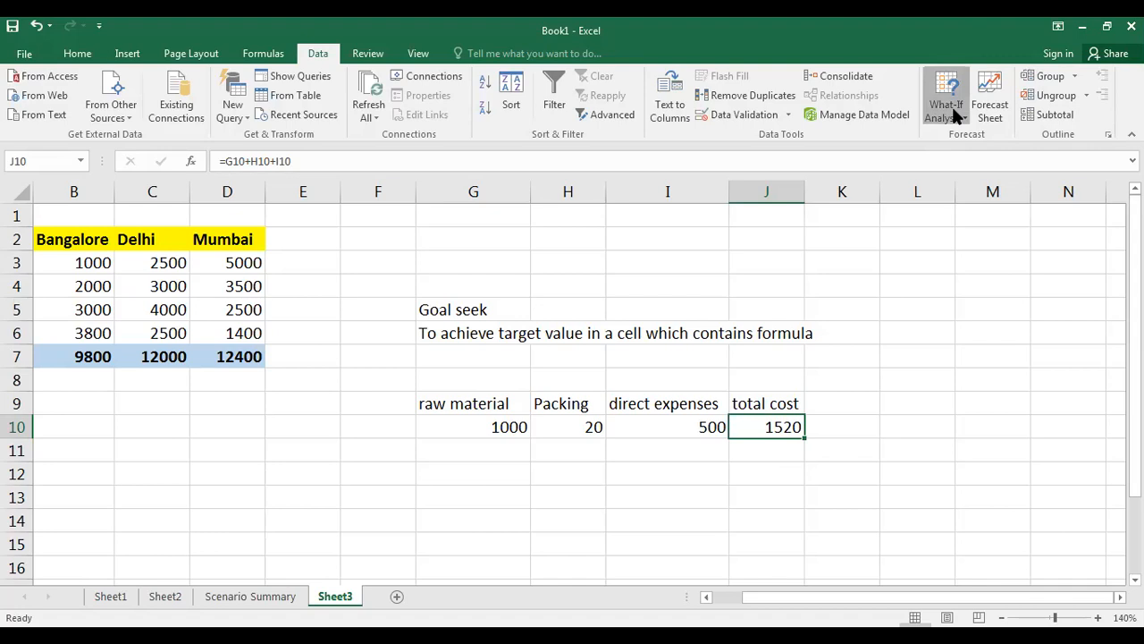
pyautogui.click(975, 157)
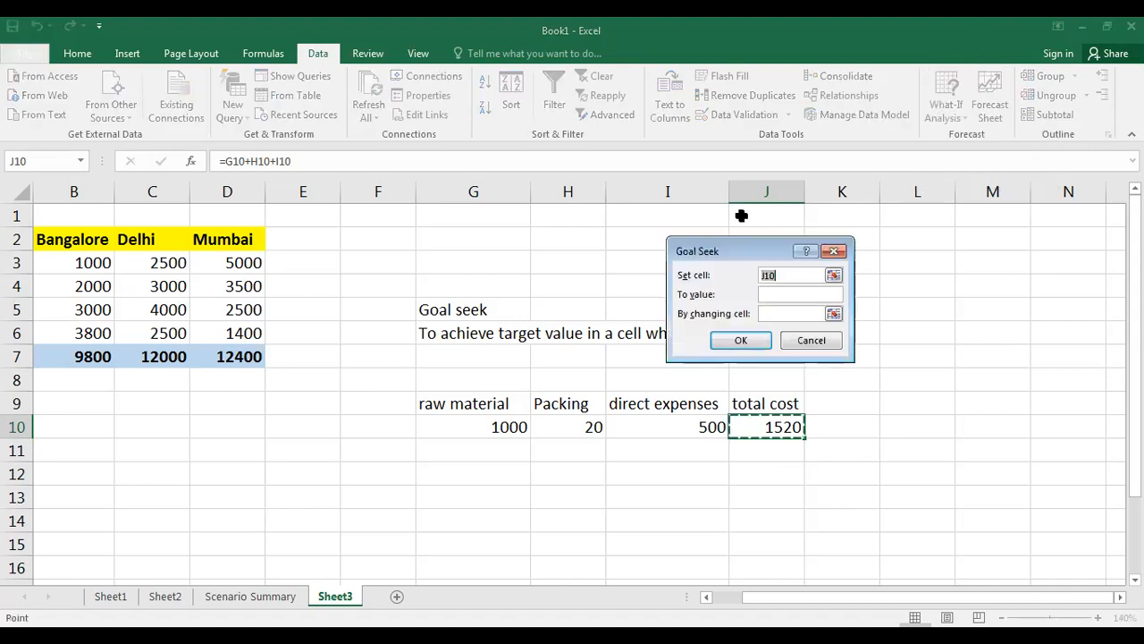
pyautogui.moveTo(754, 248); pyautogui.dragTo(912, 221)
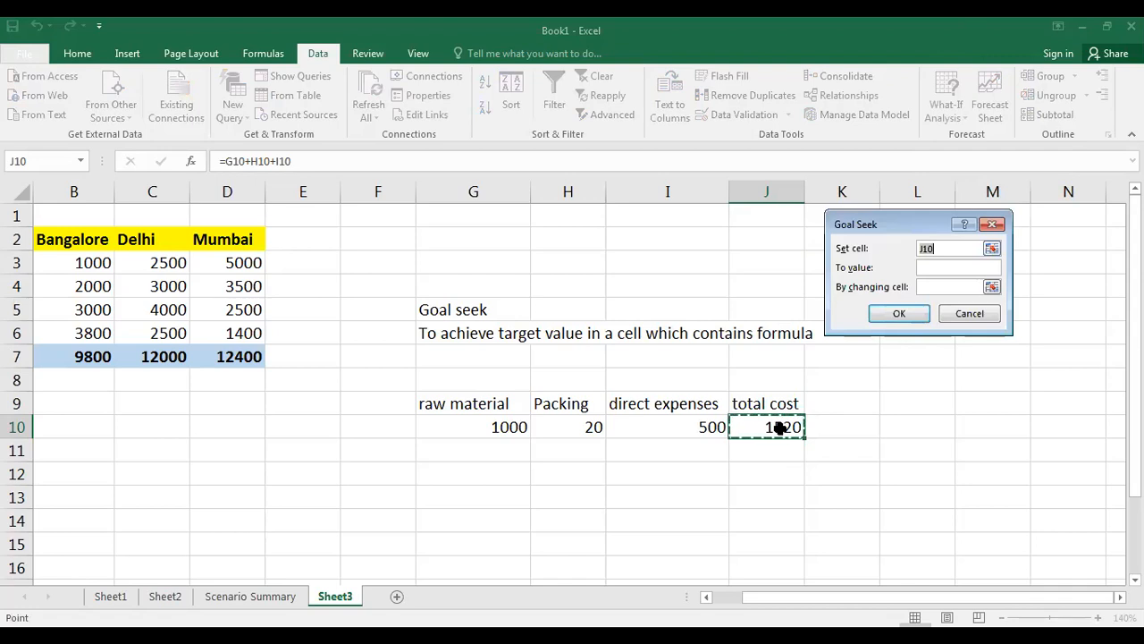
pyautogui.click(932, 266)
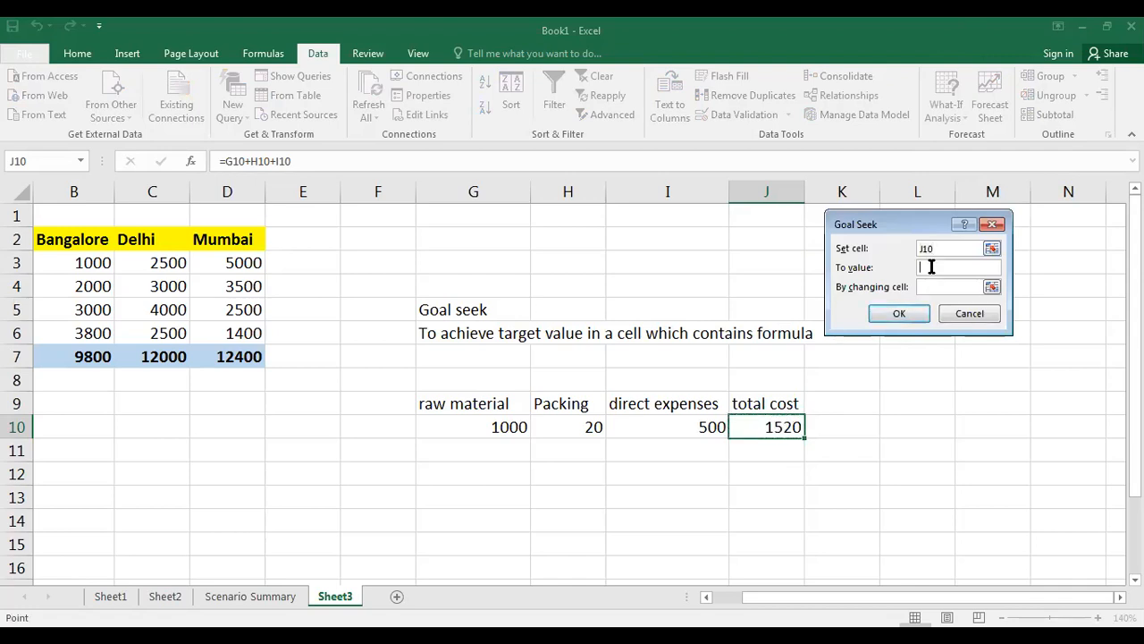
pyautogui.write('1500')
pyautogui.click(949, 286)
pyautogui.click(992, 286)
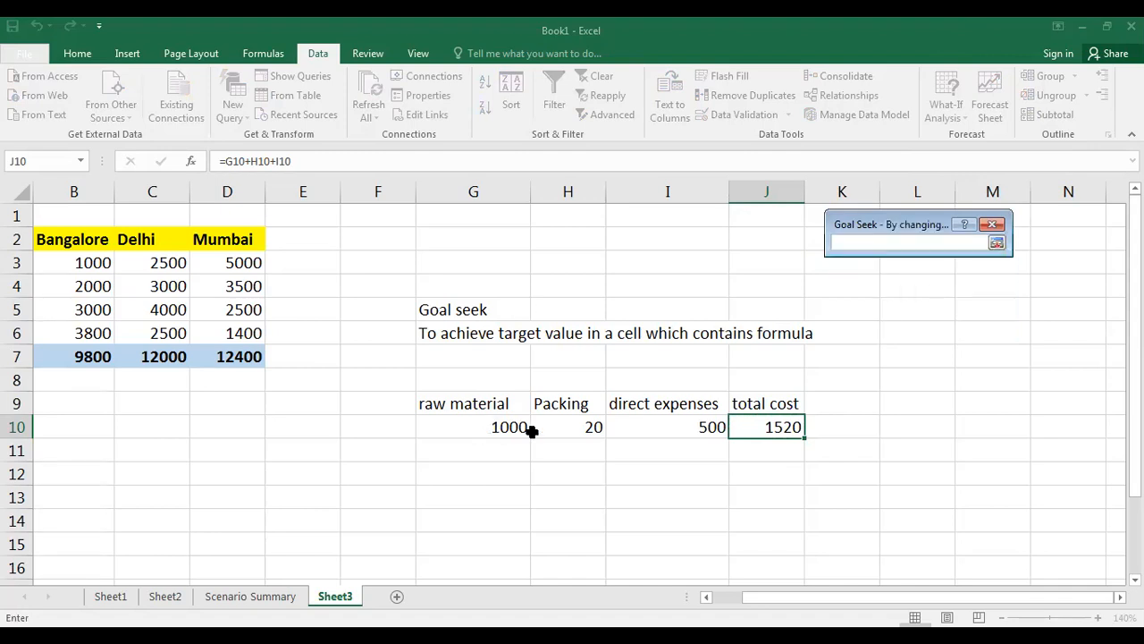
pyautogui.click(692, 428)
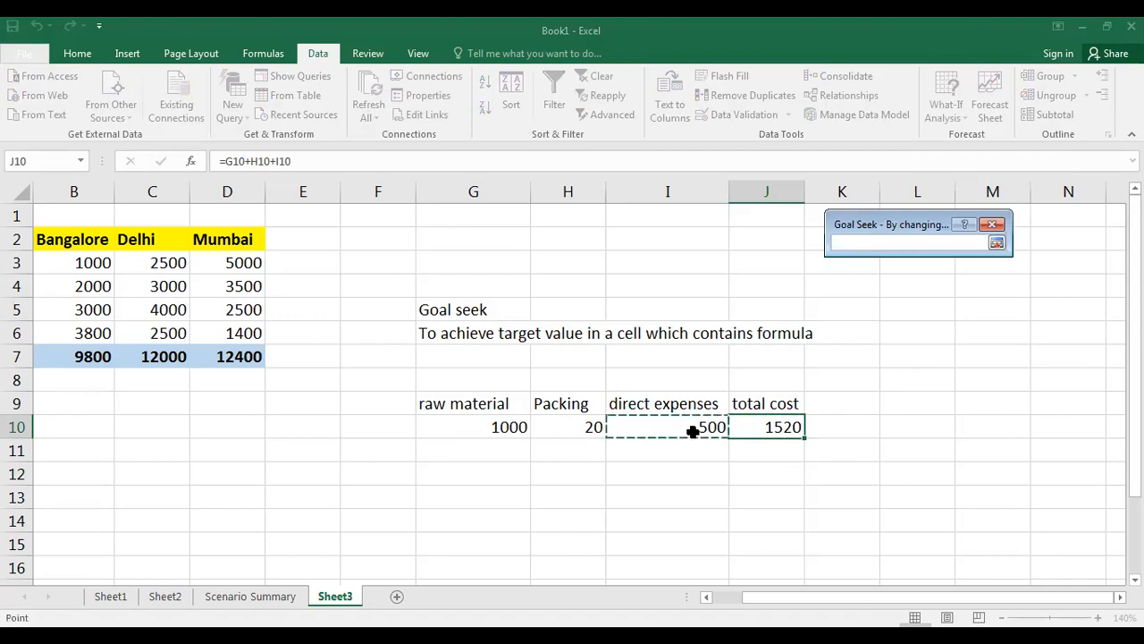
pyautogui.click(996, 243)
pyautogui.click(893, 316)
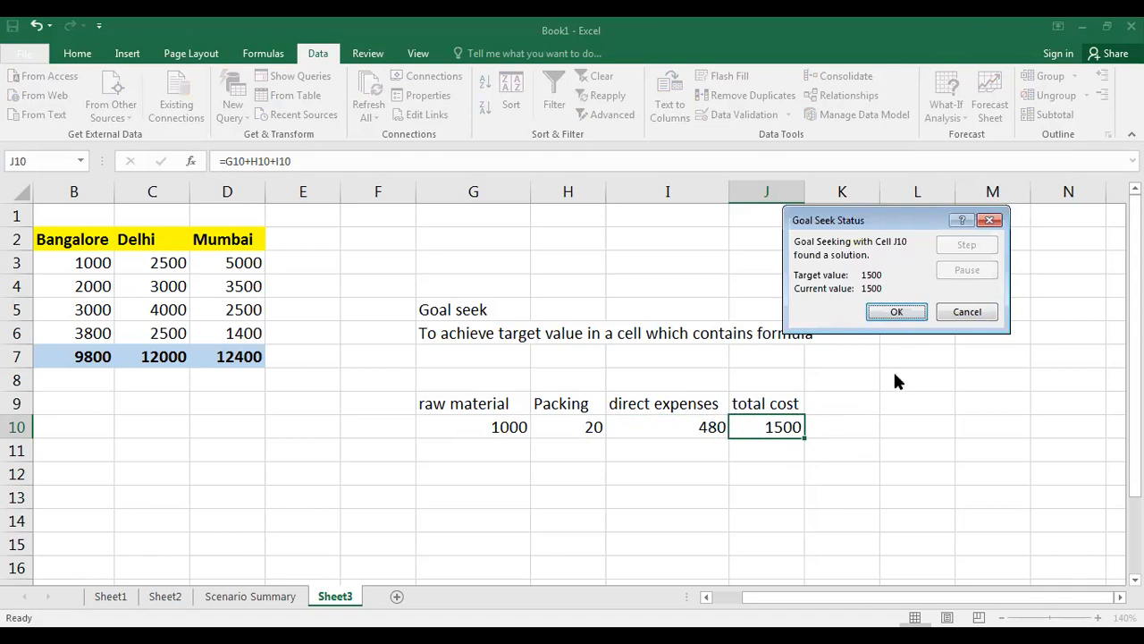
# Step: Accept the Goal Seek solution and run Goal Seek again to bring J10 to 1700 by changing the raw material in G10
pyautogui.click(877, 309)
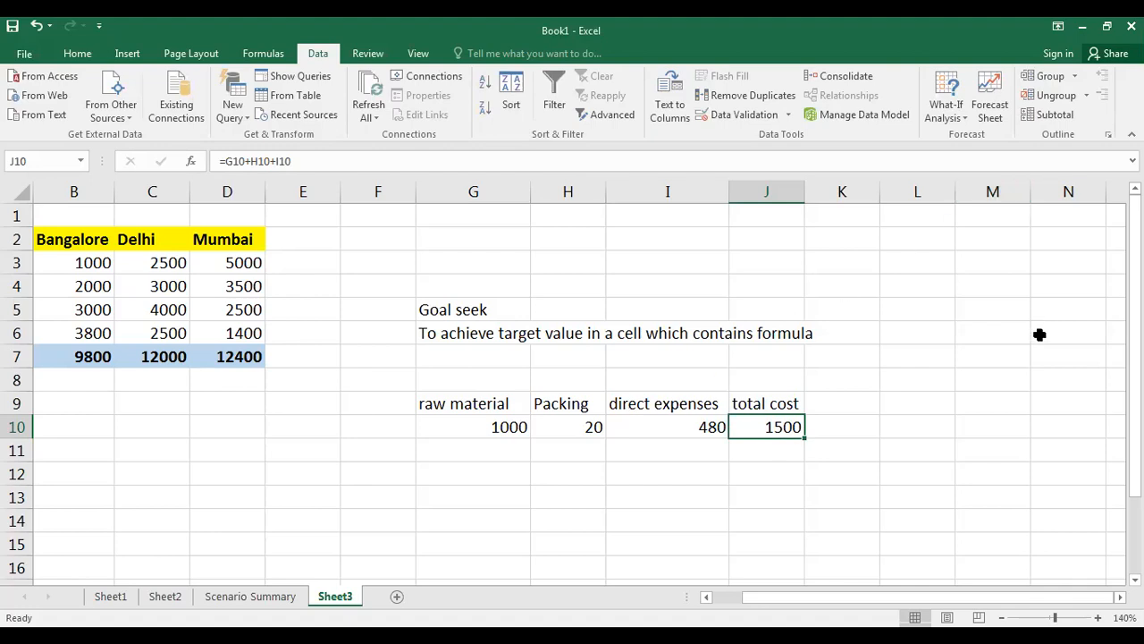
pyautogui.click(964, 123)
pyautogui.click(977, 157)
pyautogui.click(939, 266)
pyautogui.write('1700')
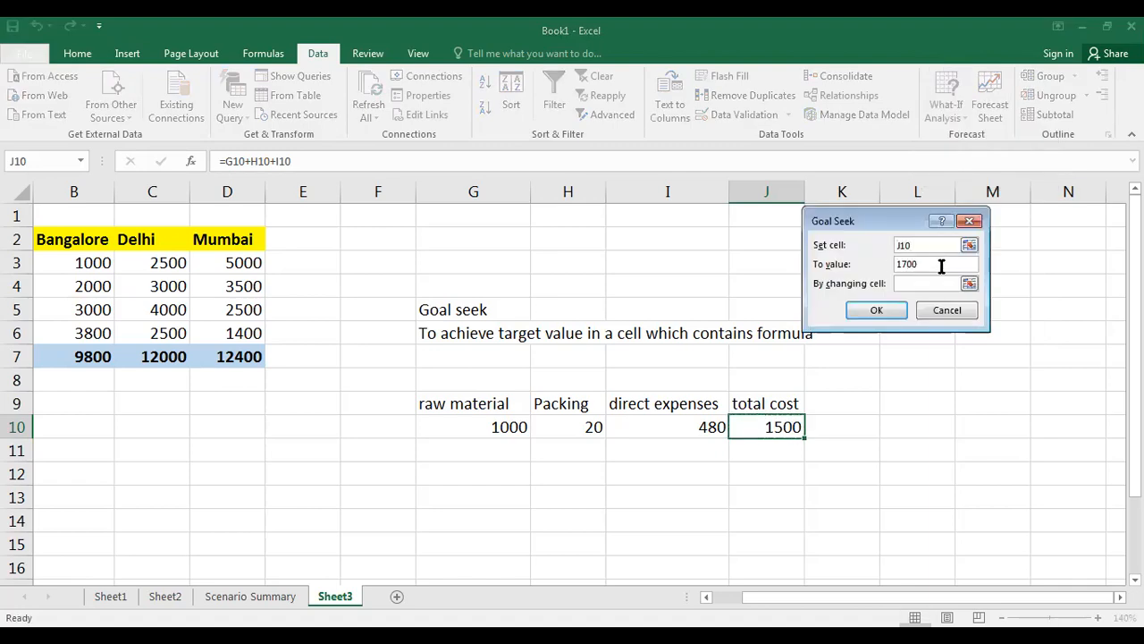
pyautogui.click(914, 282)
pyautogui.click(969, 284)
pyautogui.click(507, 427)
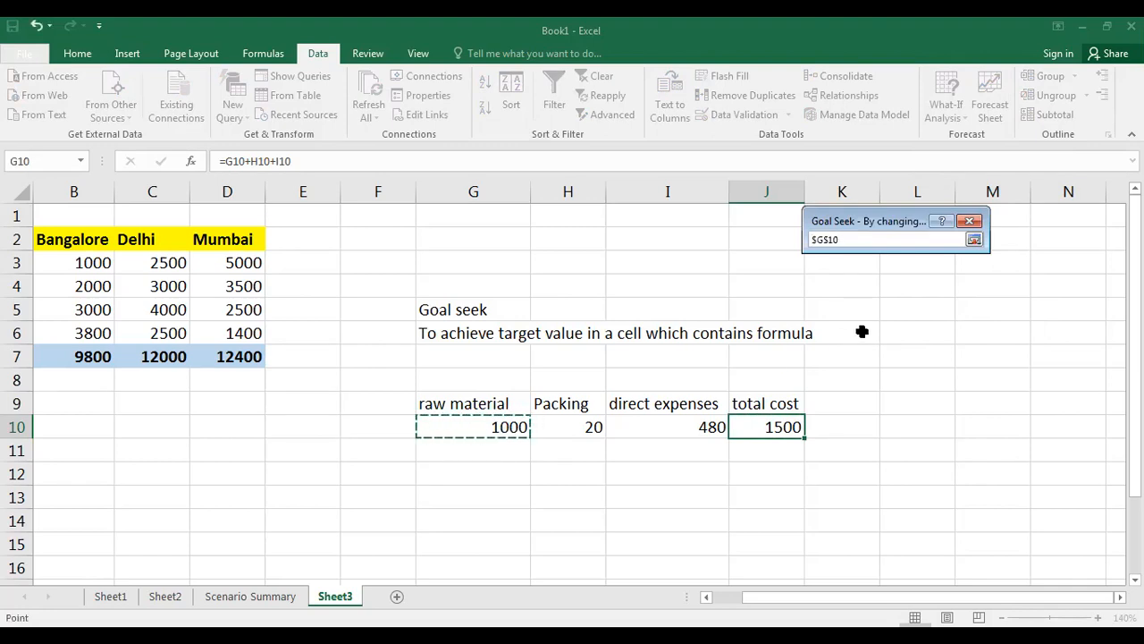
pyautogui.click(974, 239)
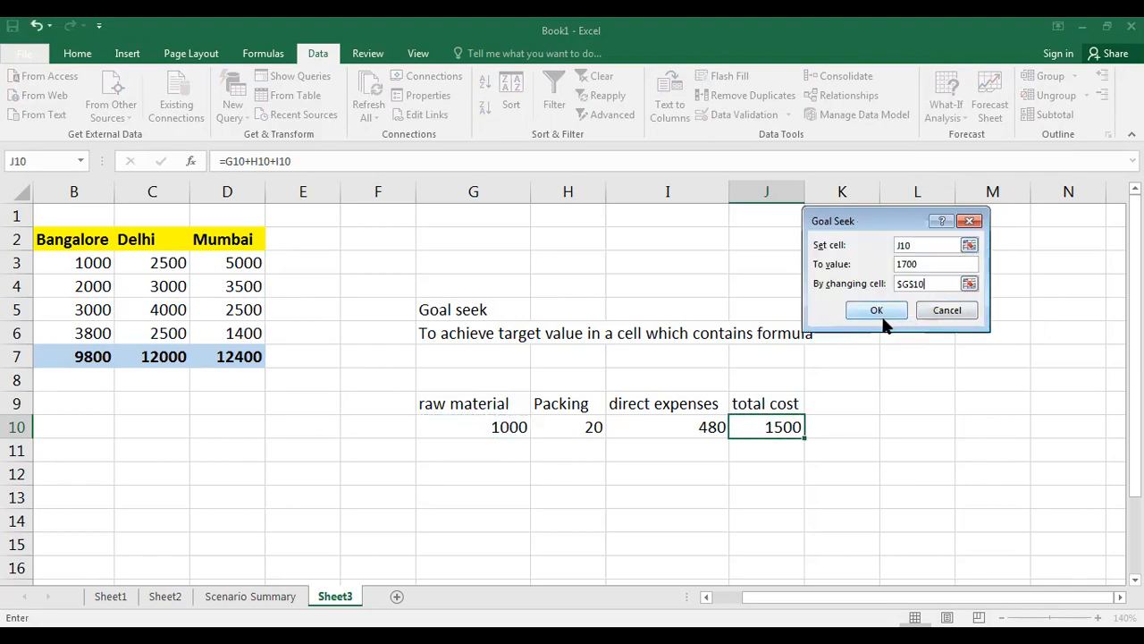
pyautogui.click(876, 310)
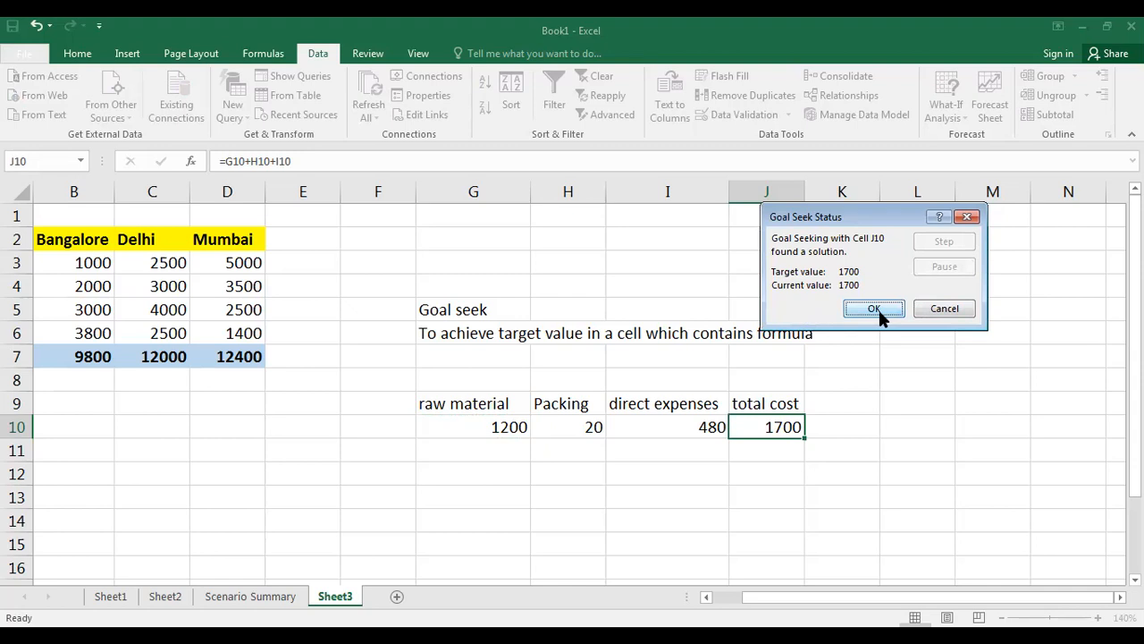
pyautogui.click(873, 308)
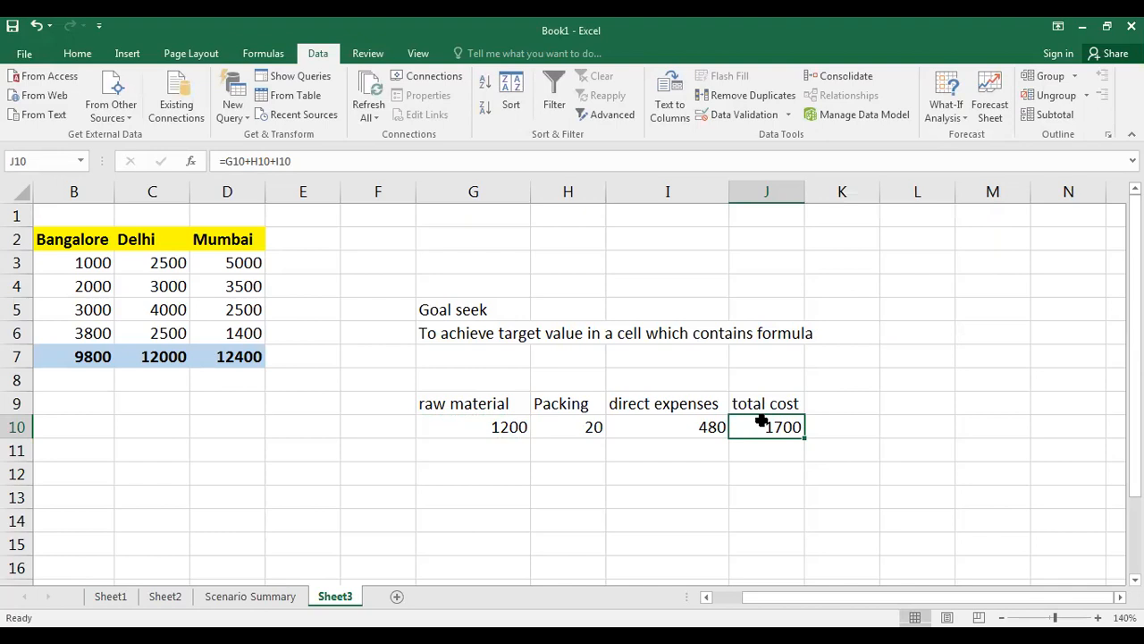
# Step: Insert "by changing any one of the cell value used in the formula" after "in a cell" in the G6 description
pyautogui.click(652, 335)
pyautogui.click(470, 332)
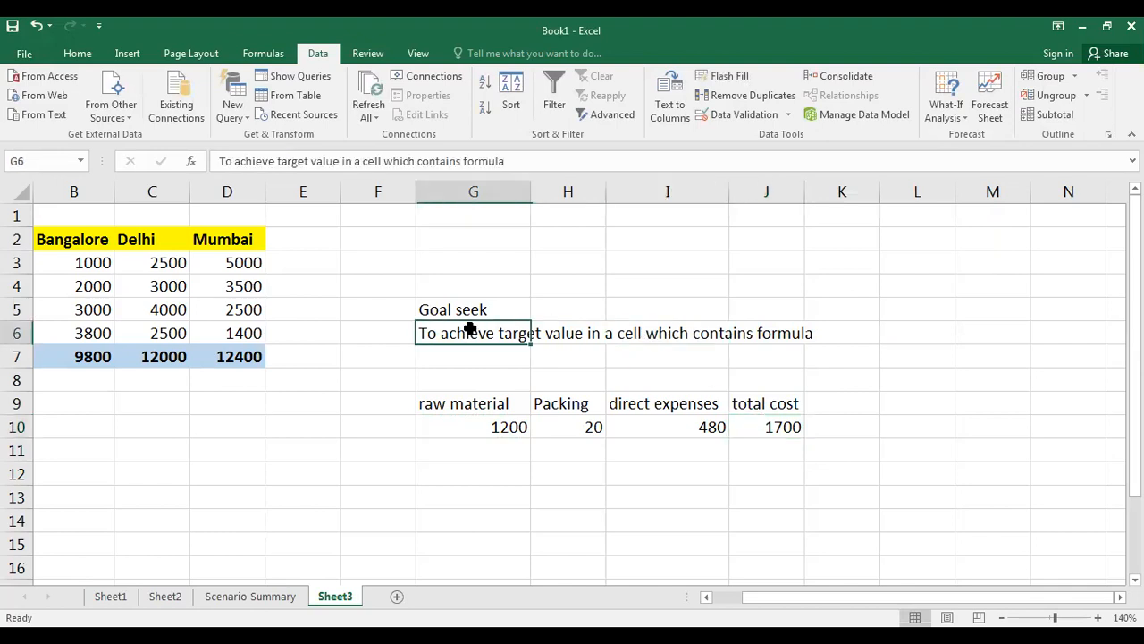
pyautogui.click(384, 161)
pyautogui.write('by chan')
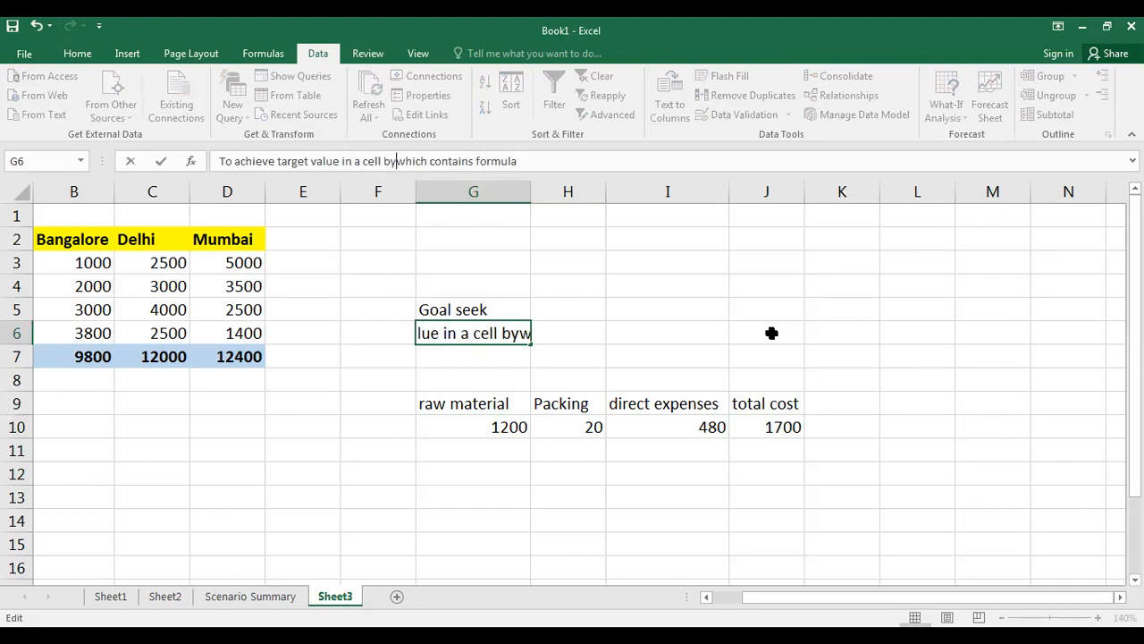
pyautogui.write('ging a')
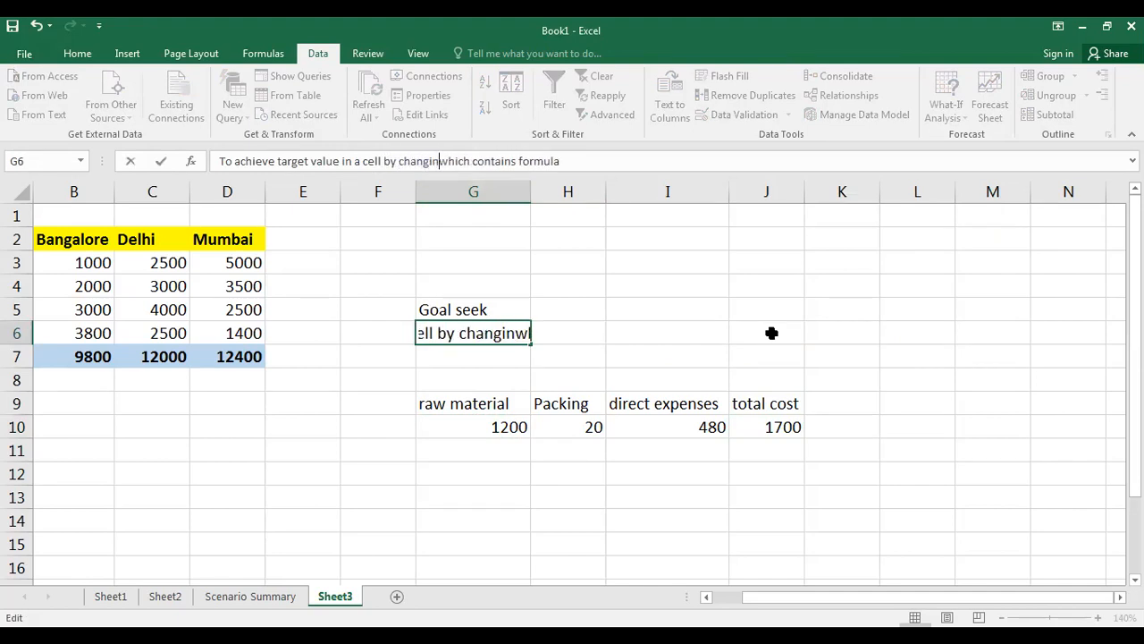
pyautogui.write('ny one o')
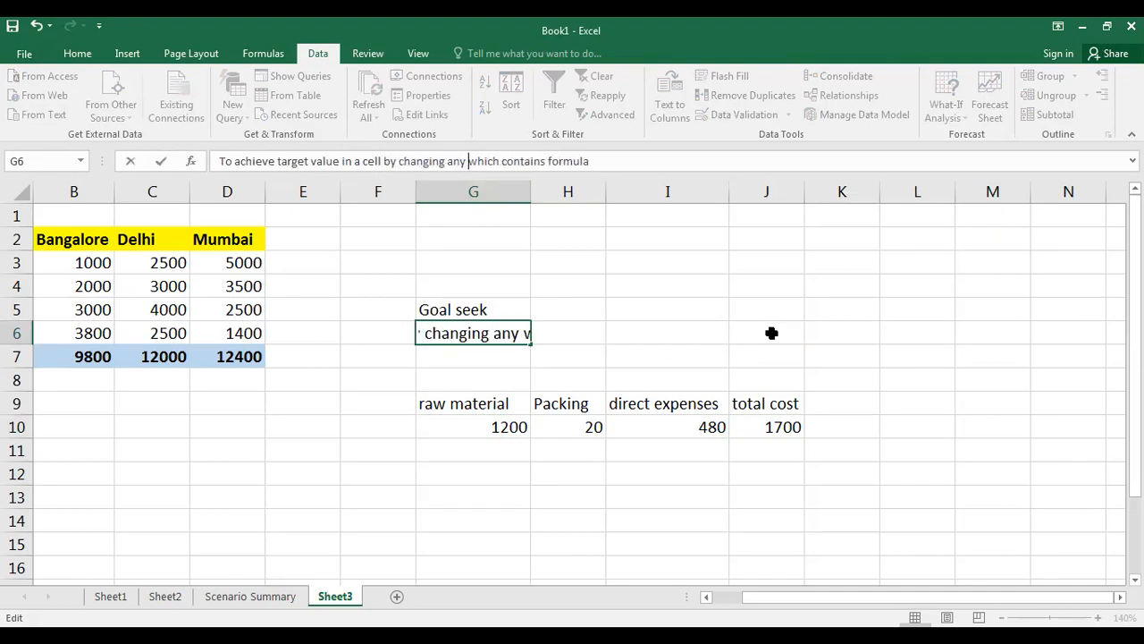
pyautogui.write('f the cel')
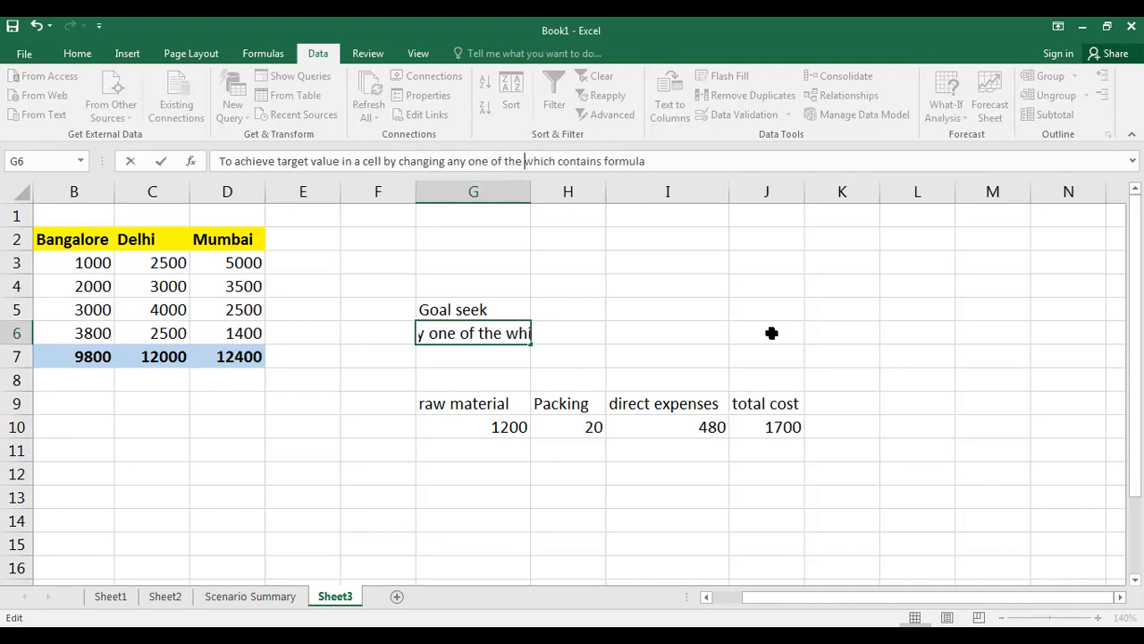
pyautogui.write('l value')
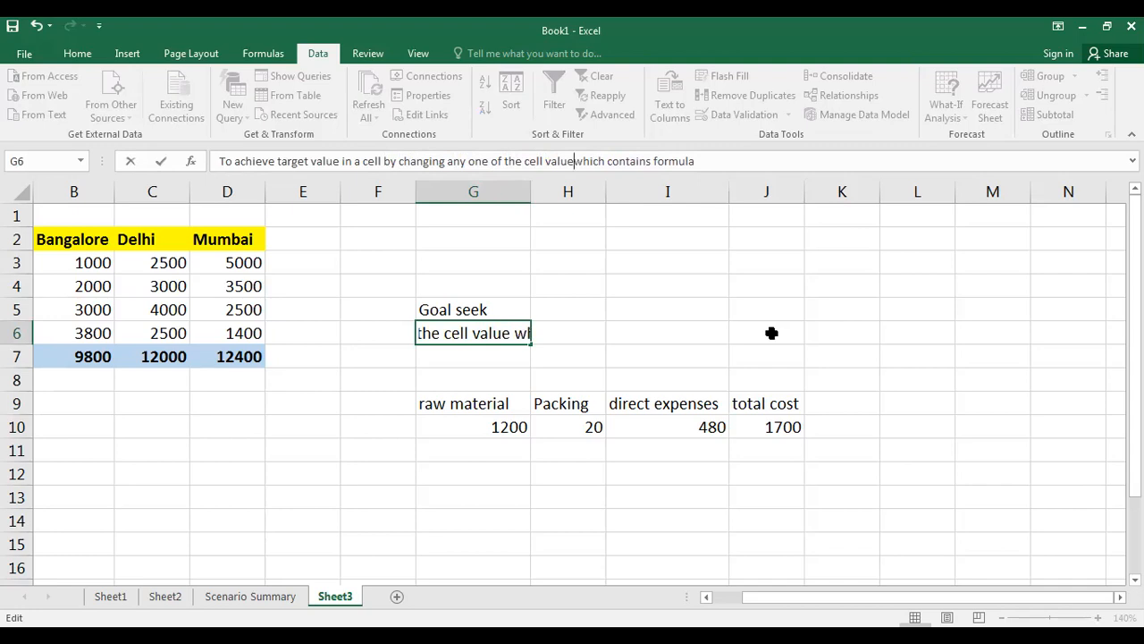
pyautogui.write(' used in the')
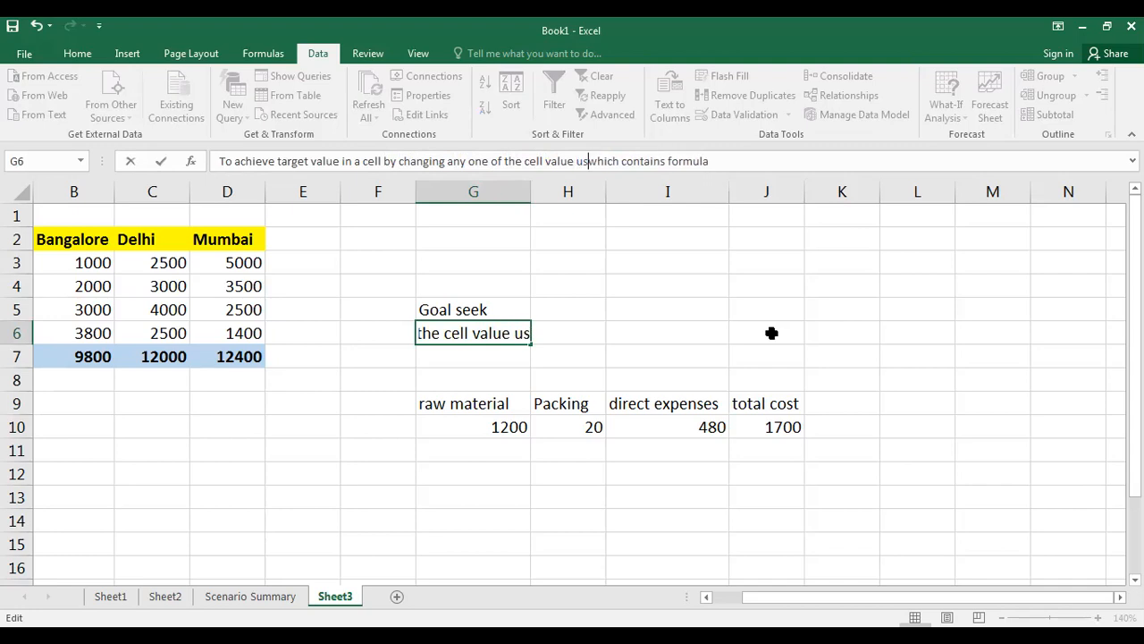
pyautogui.write(' formu')
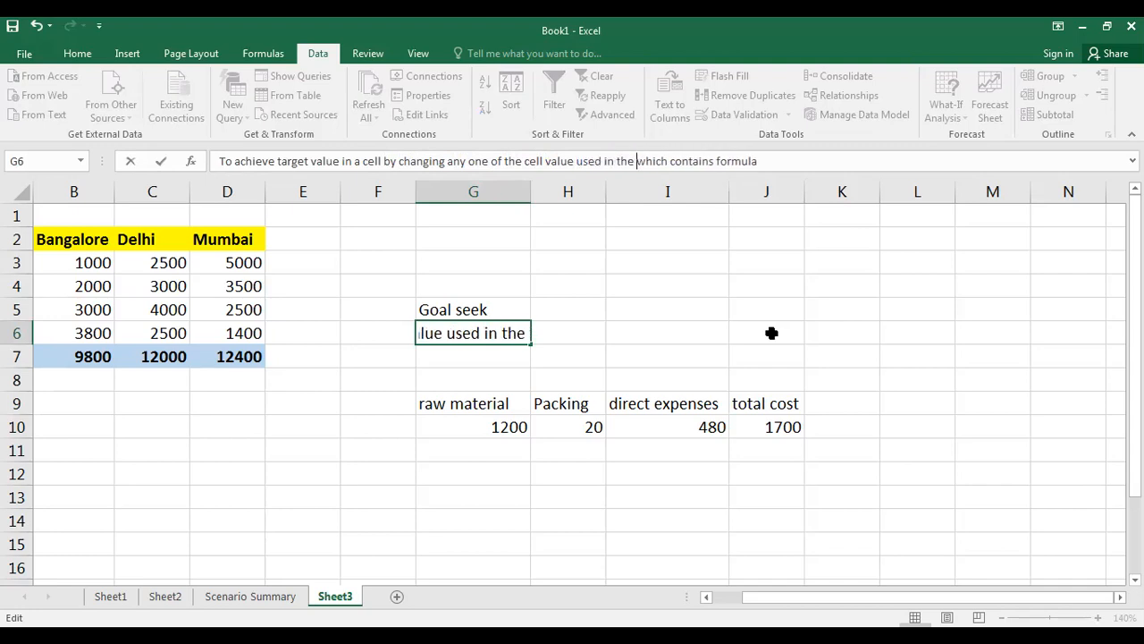
pyautogui.write('la')
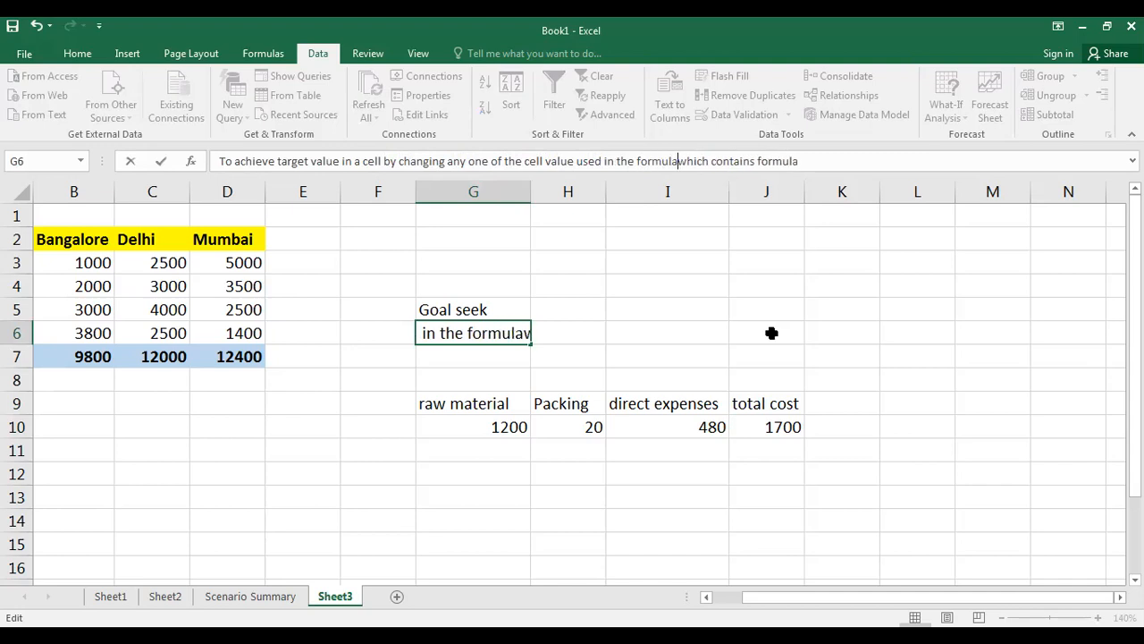
# Step: Remove the leftover wording "which contains formula" from the end of the description in G6
pyautogui.press('Delete')
pyautogui.press('Delete')
pyautogui.press('Delete')
pyautogui.press('Delete')
pyautogui.press('Delete')
pyautogui.press('Delete')
pyautogui.press('Delete')
pyautogui.press('Delete')
pyautogui.press('Delete')
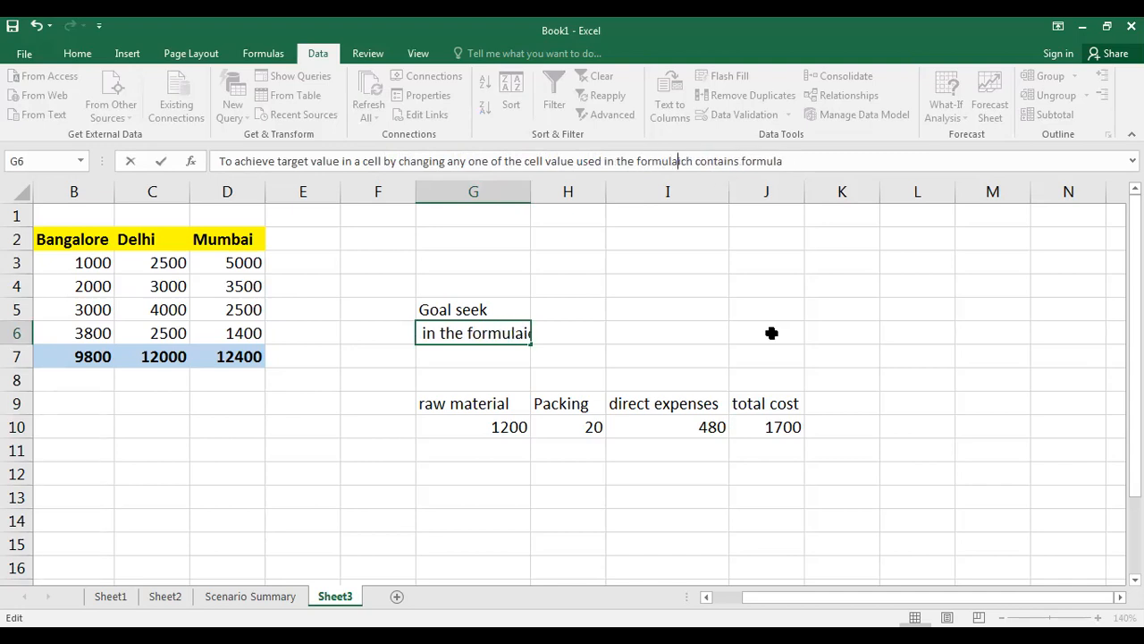
pyautogui.press('Delete')
pyautogui.press('Delete')
pyautogui.press('Delete')
pyautogui.press('Delete')
pyautogui.press('Delete')
pyautogui.press('Delete')
pyautogui.press('Delete')
pyautogui.press('Delete')
pyautogui.press('Delete')
pyautogui.press('Delete')
pyautogui.press('Delete')
pyautogui.press('Delete')
pyautogui.press('Delete')
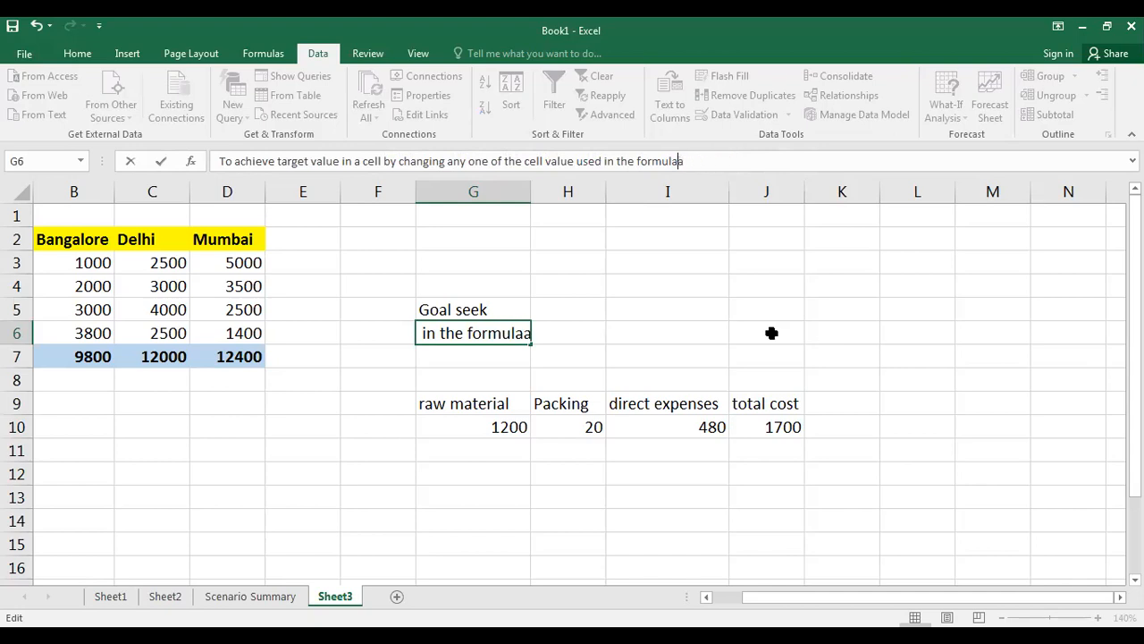
pyautogui.press('Return')
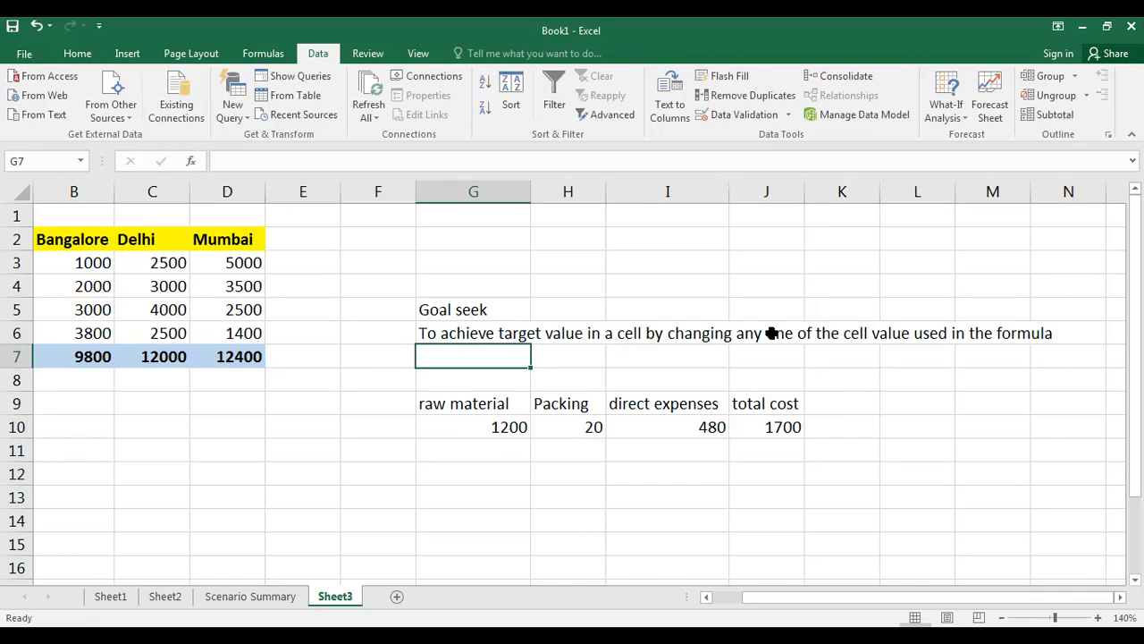
# Step: Overwrite the total cost formula in J10 with the constant 1700 and undo the entry
pyautogui.click(754, 426)
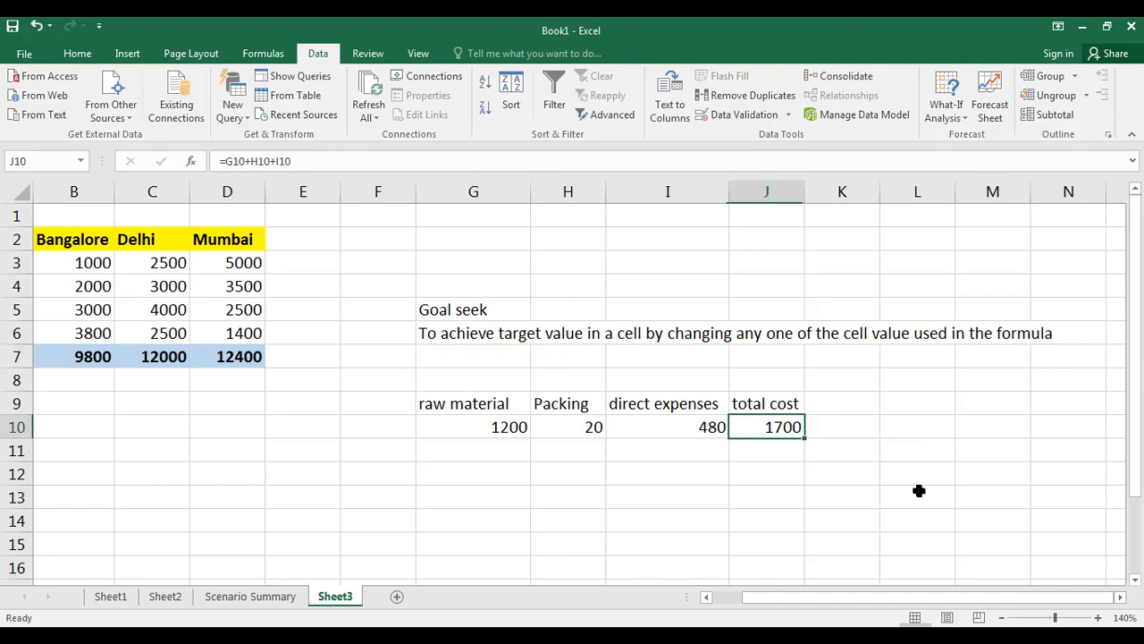
pyautogui.write('1700')
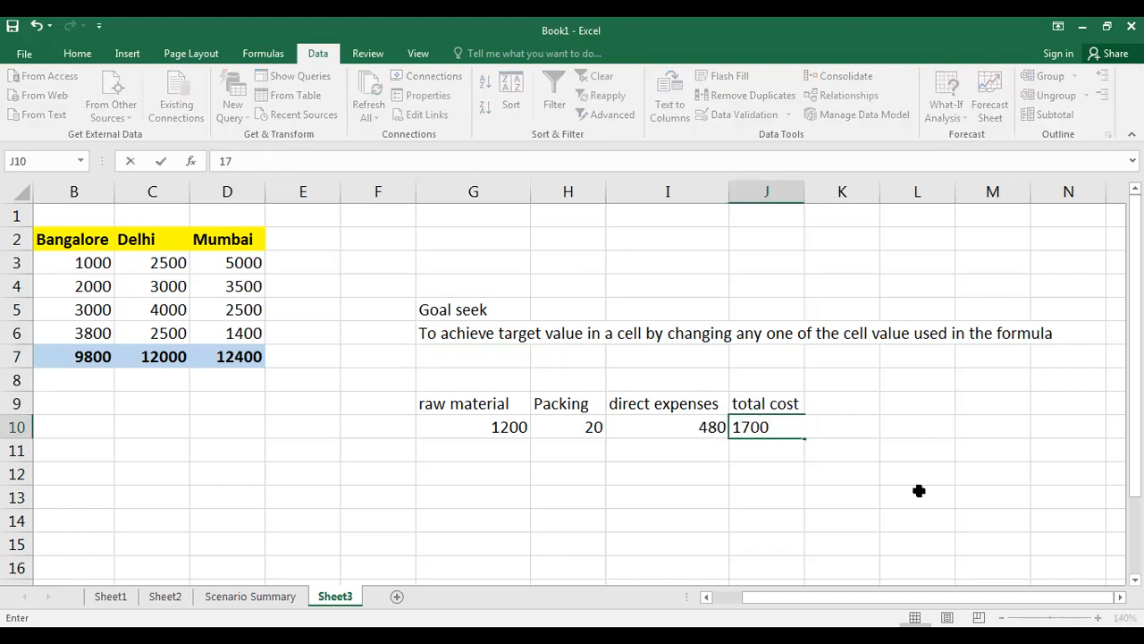
pyautogui.press('Return')
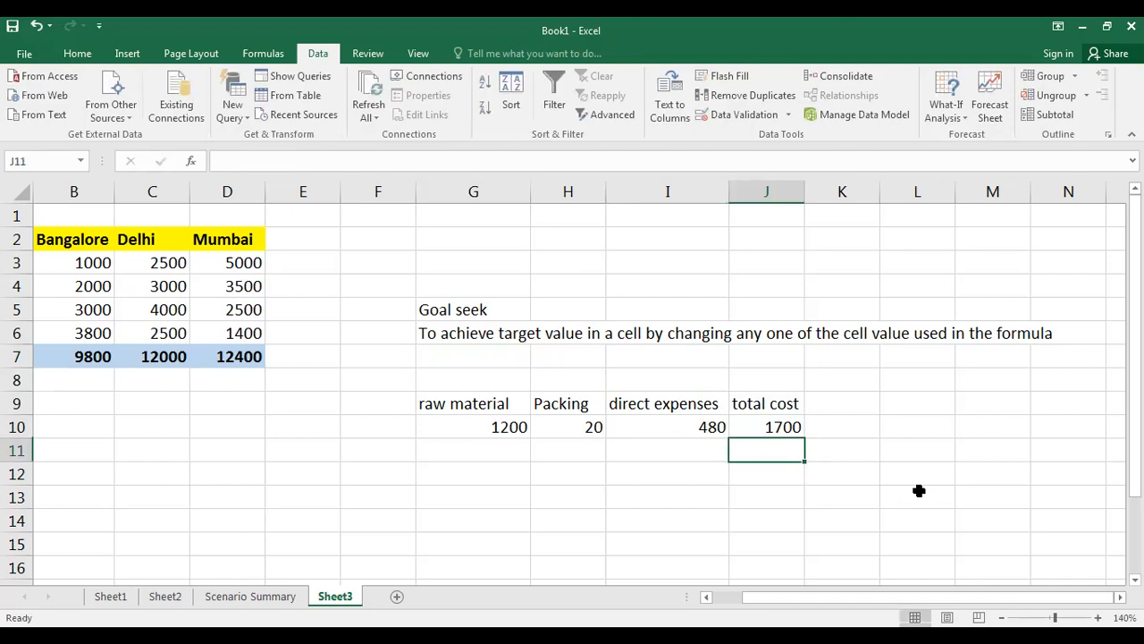
pyautogui.press('Up')
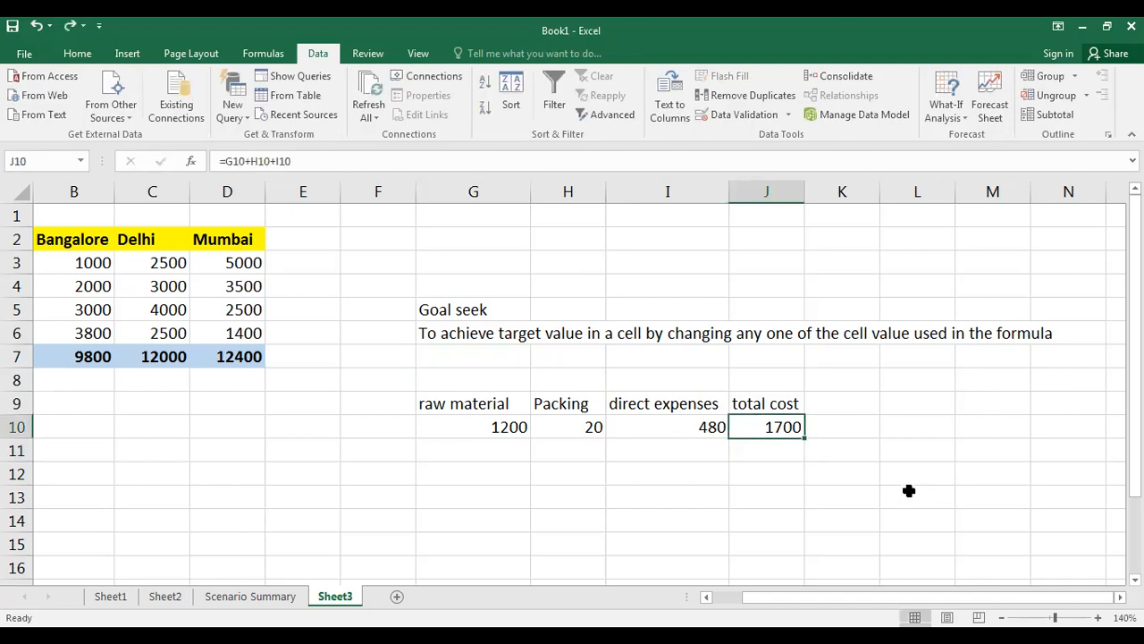
# Step: Try to run Goal Seek on the direct expenses in I10 with a target of 500 by changing Packing in H10
pyautogui.click(691, 427)
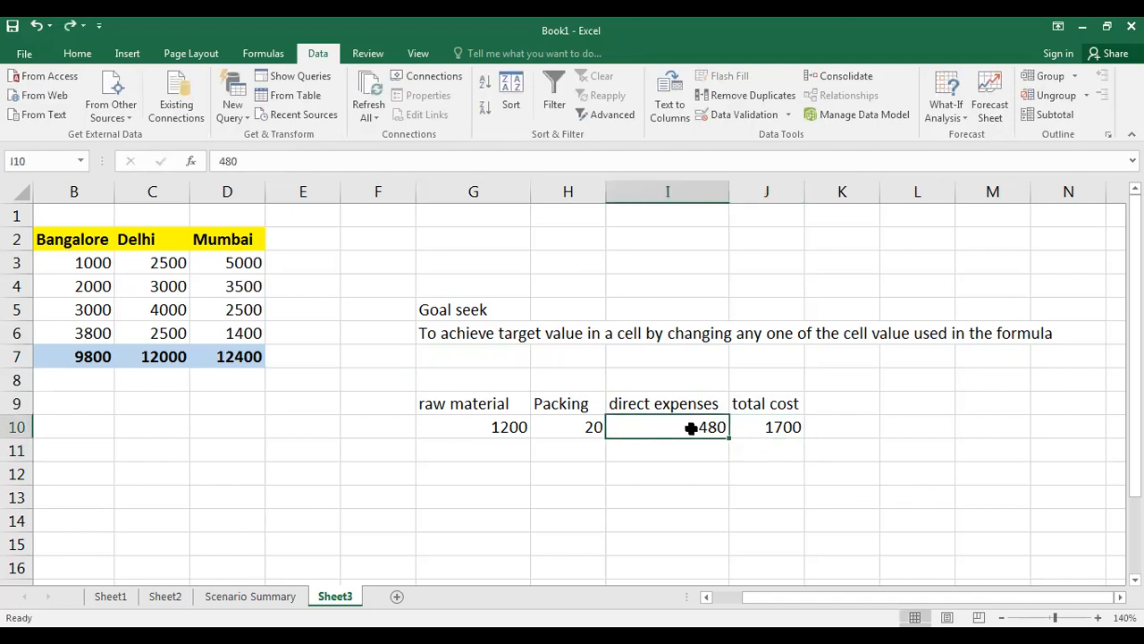
pyautogui.click(952, 108)
pyautogui.click(973, 152)
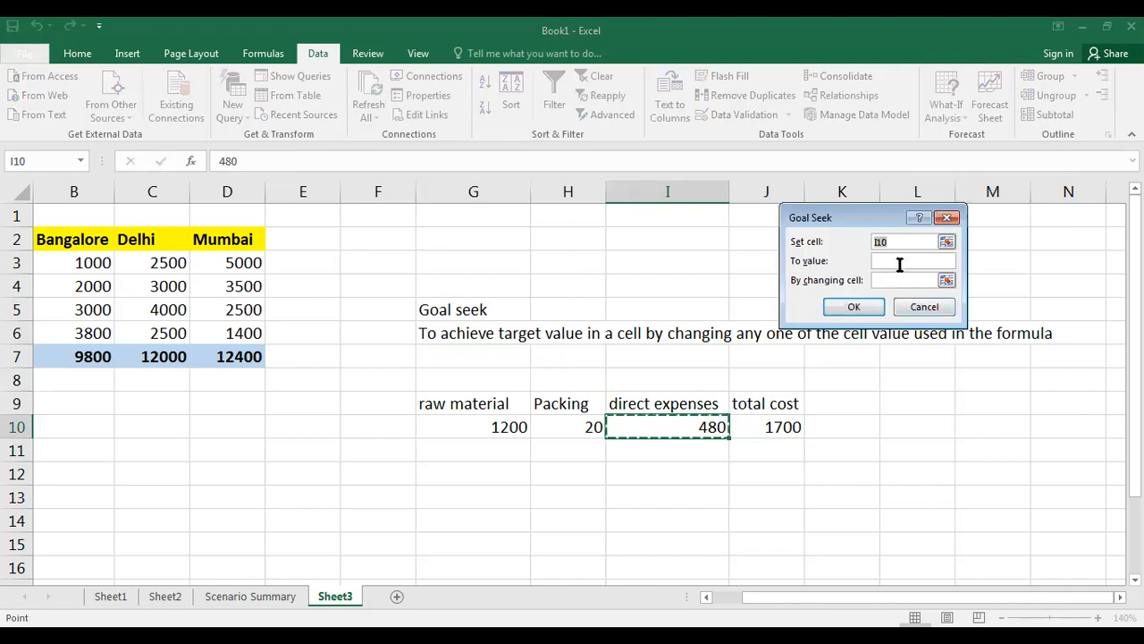
pyautogui.click(914, 262)
pyautogui.write('500')
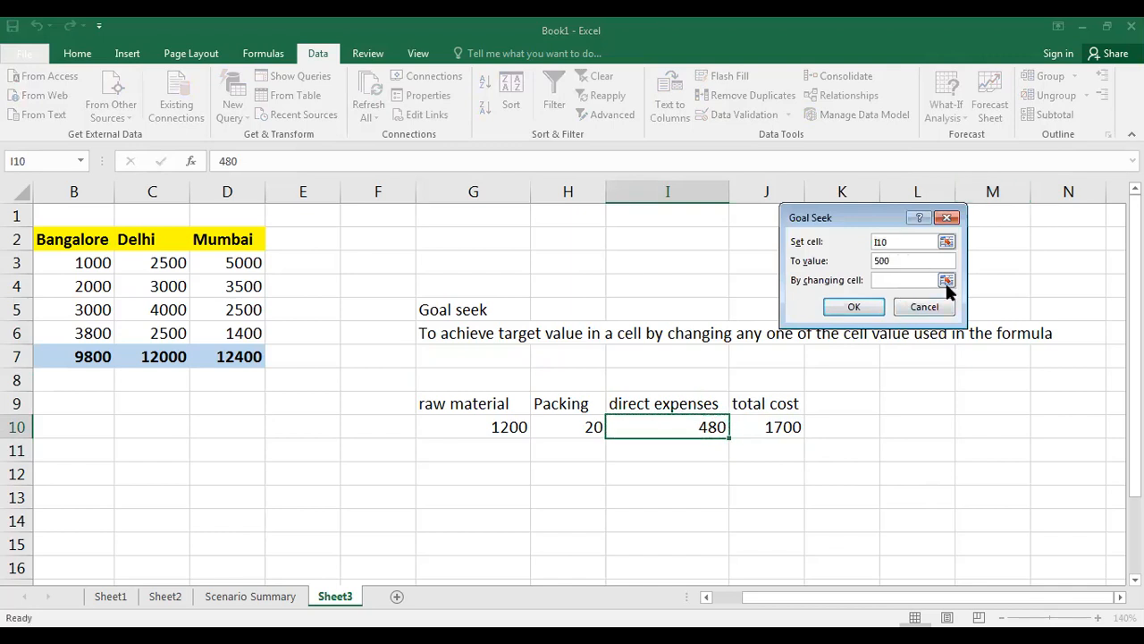
pyautogui.click(946, 280)
pyautogui.click(579, 426)
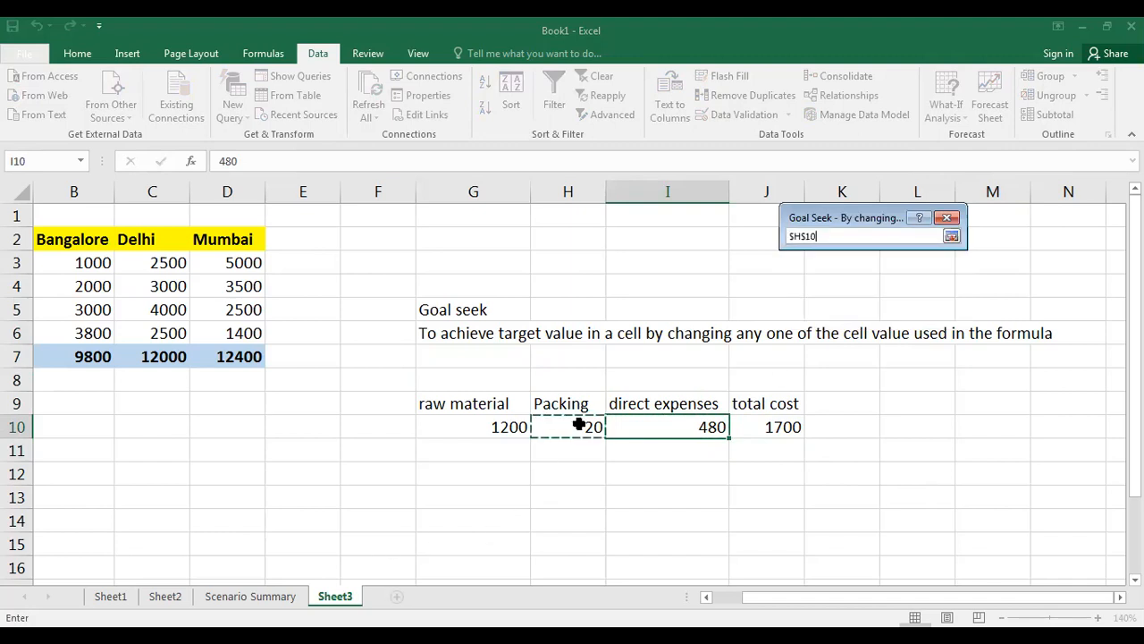
pyautogui.click(954, 235)
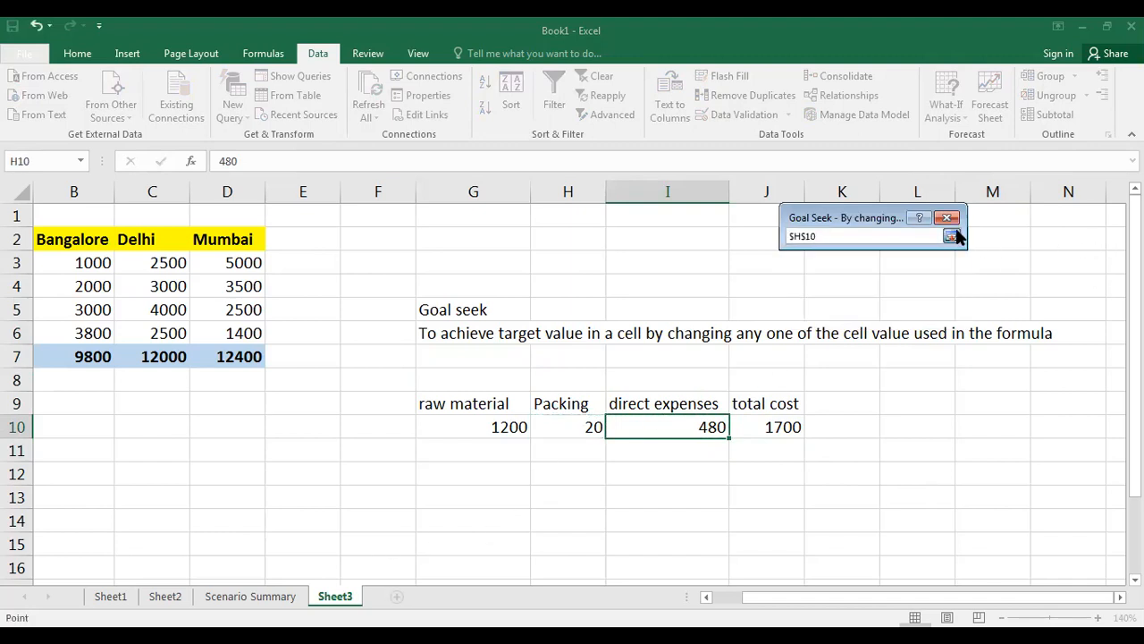
pyautogui.click(856, 304)
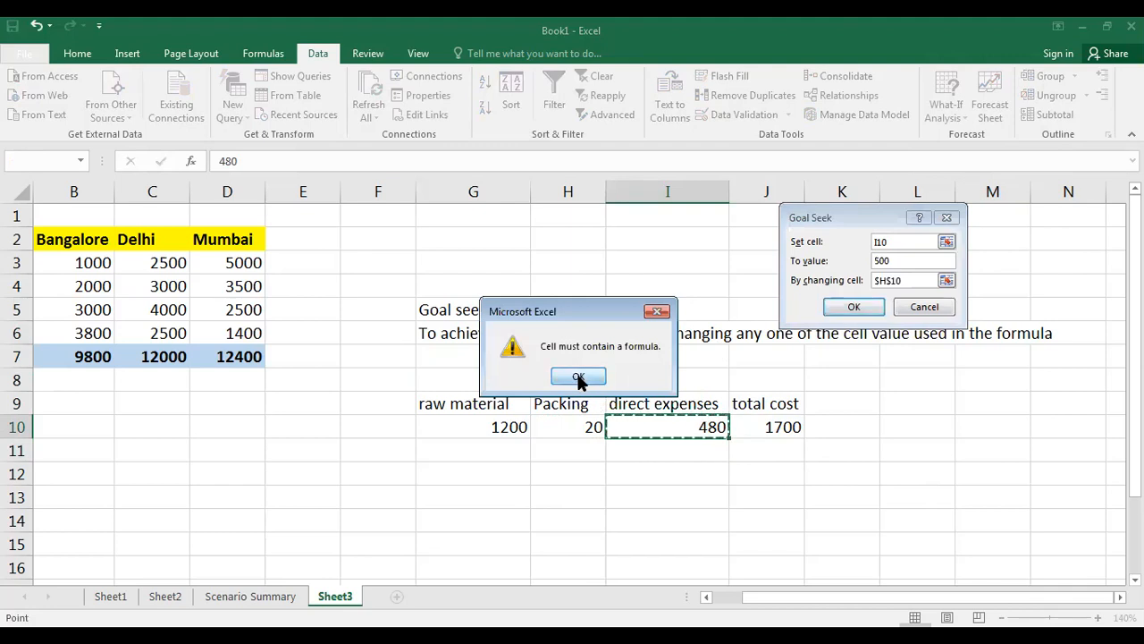
pyautogui.click(578, 377)
pyautogui.click(925, 307)
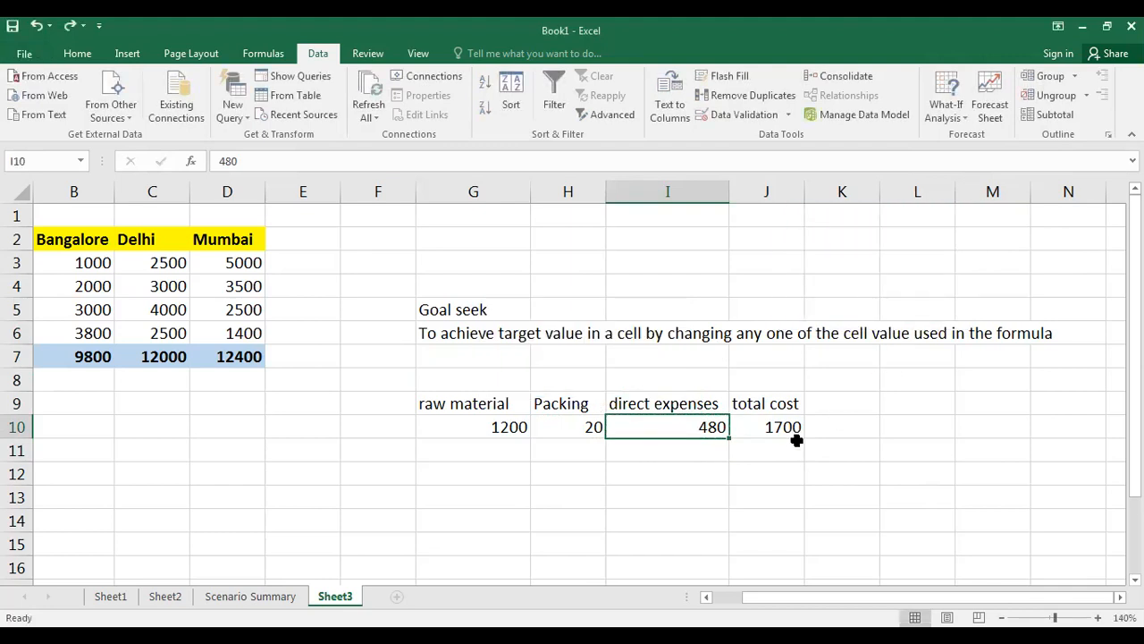
# Step: Run Goal Seek to bring the total cost in J10 to 2000 by changing the direct expenses in I10
pyautogui.click(767, 428)
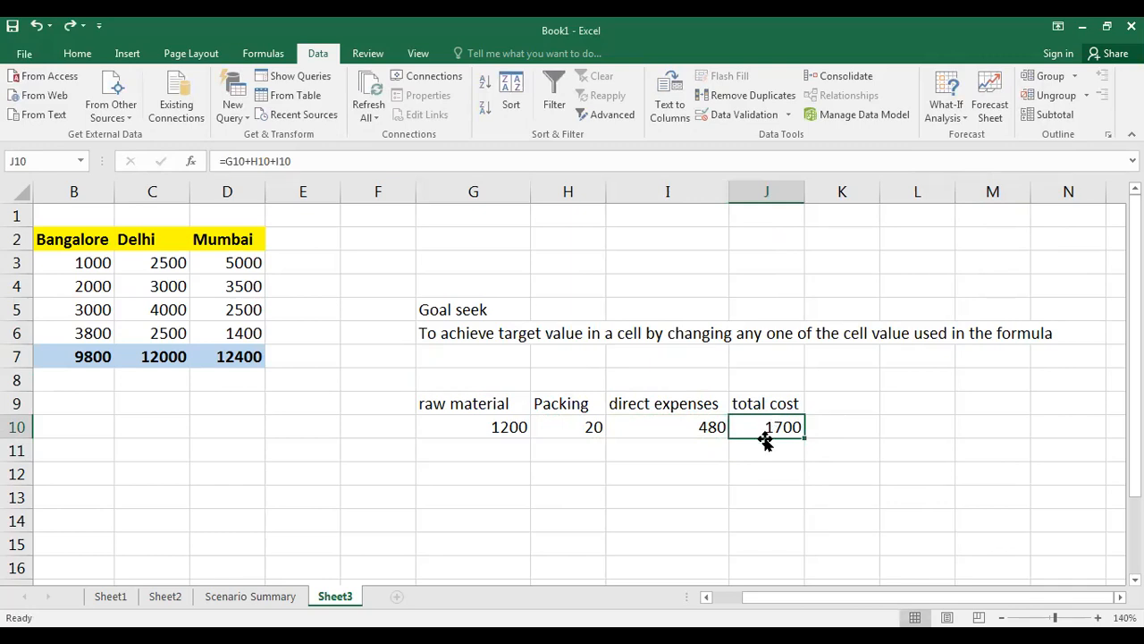
pyautogui.click(942, 119)
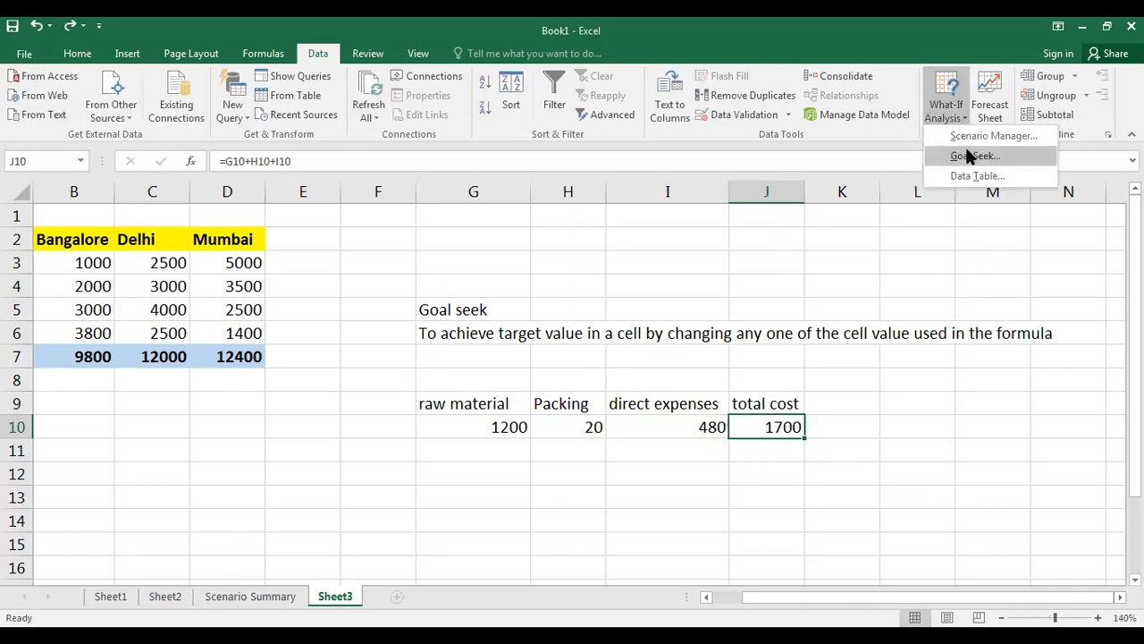
pyautogui.click(968, 154)
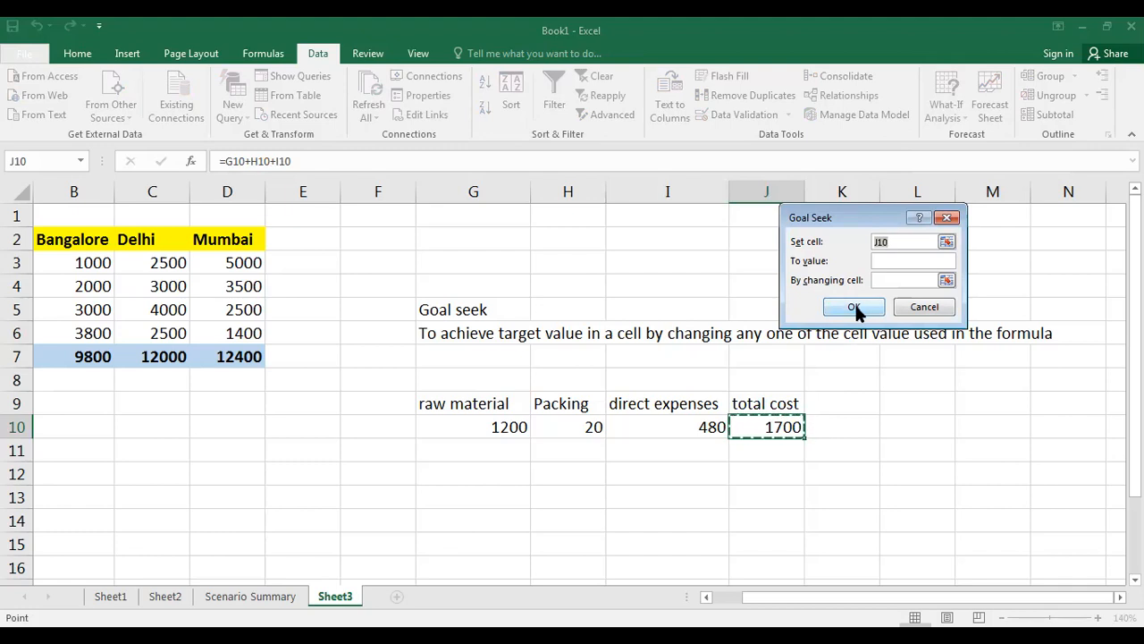
pyautogui.click(902, 262)
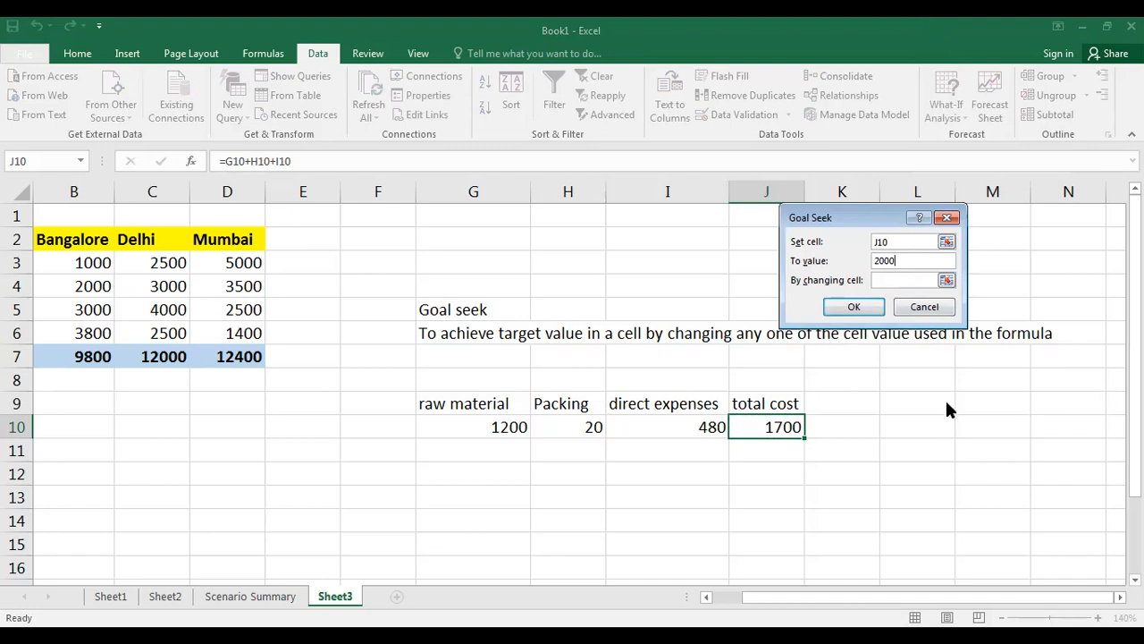
pyautogui.click(898, 282)
pyautogui.click(653, 423)
pyautogui.click(860, 307)
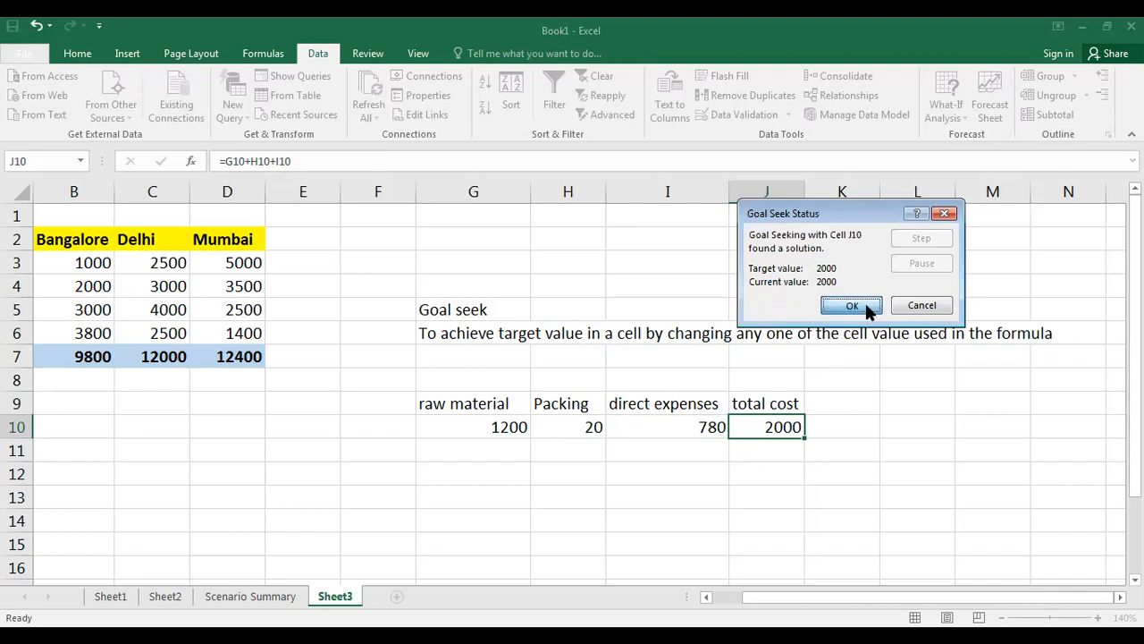
pyautogui.click(865, 300)
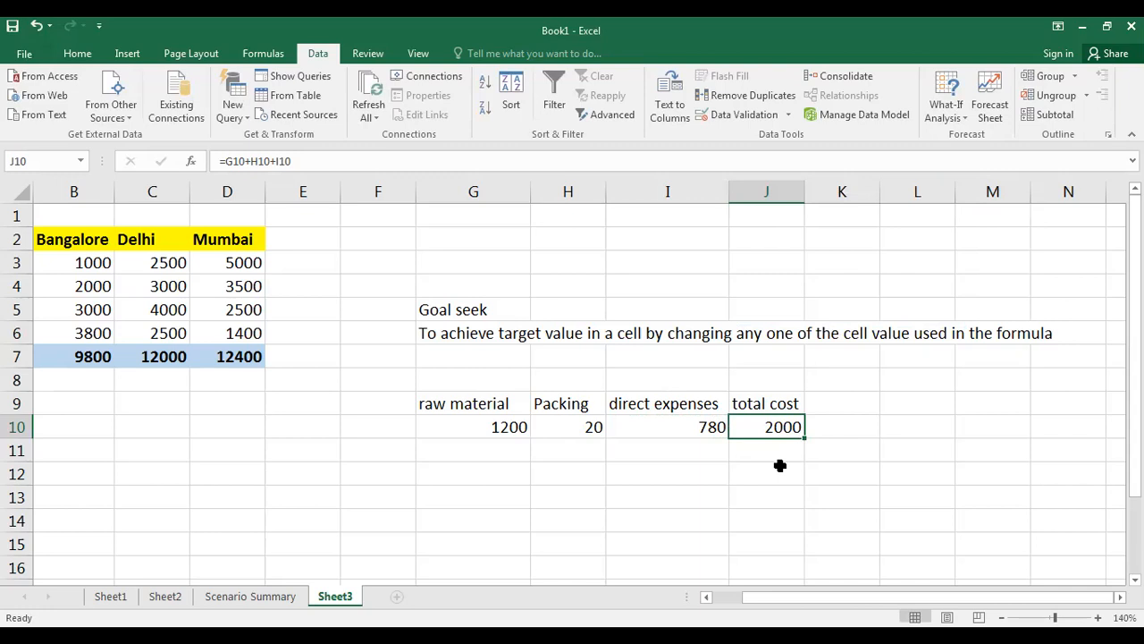
pyautogui.moveTo(484, 434); pyautogui.dragTo(689, 427)
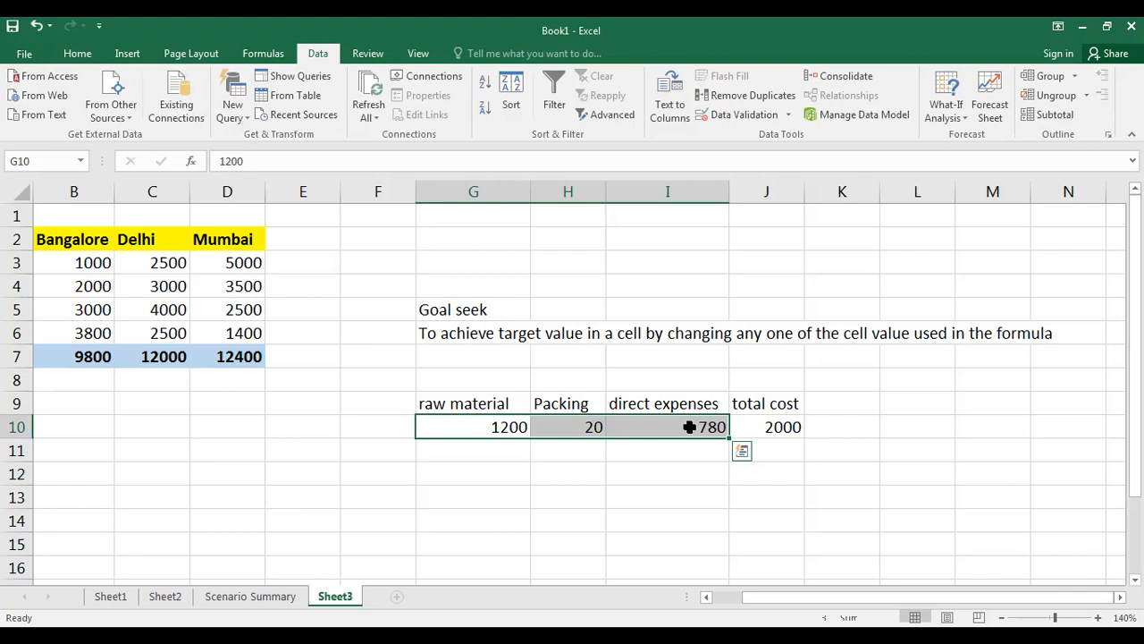
pyautogui.click(508, 495)
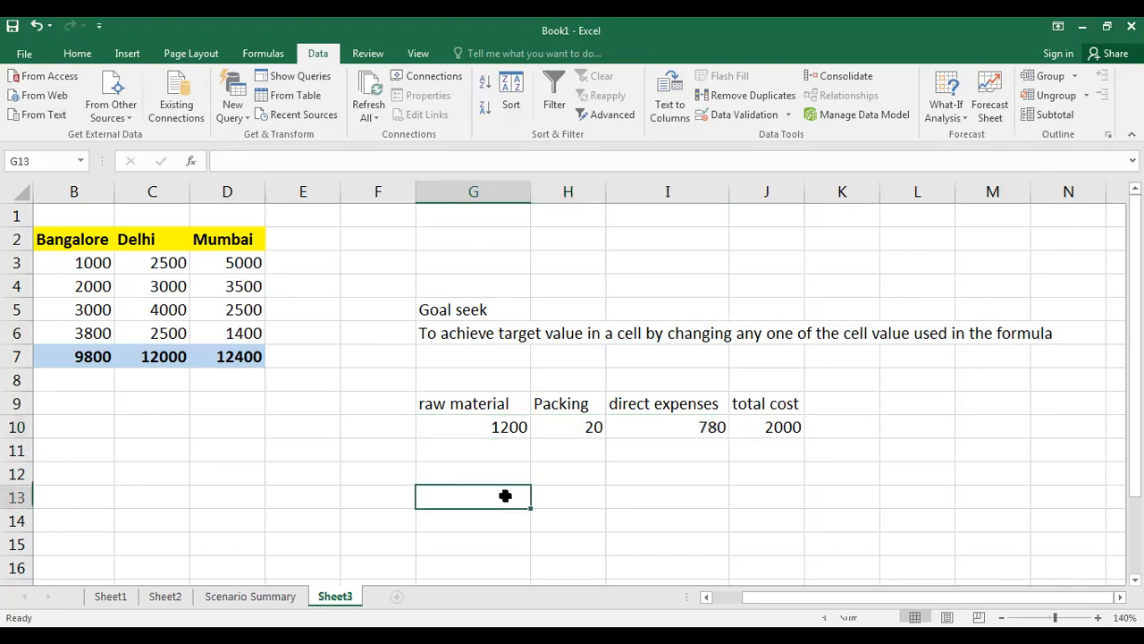
pyautogui.click(954, 110)
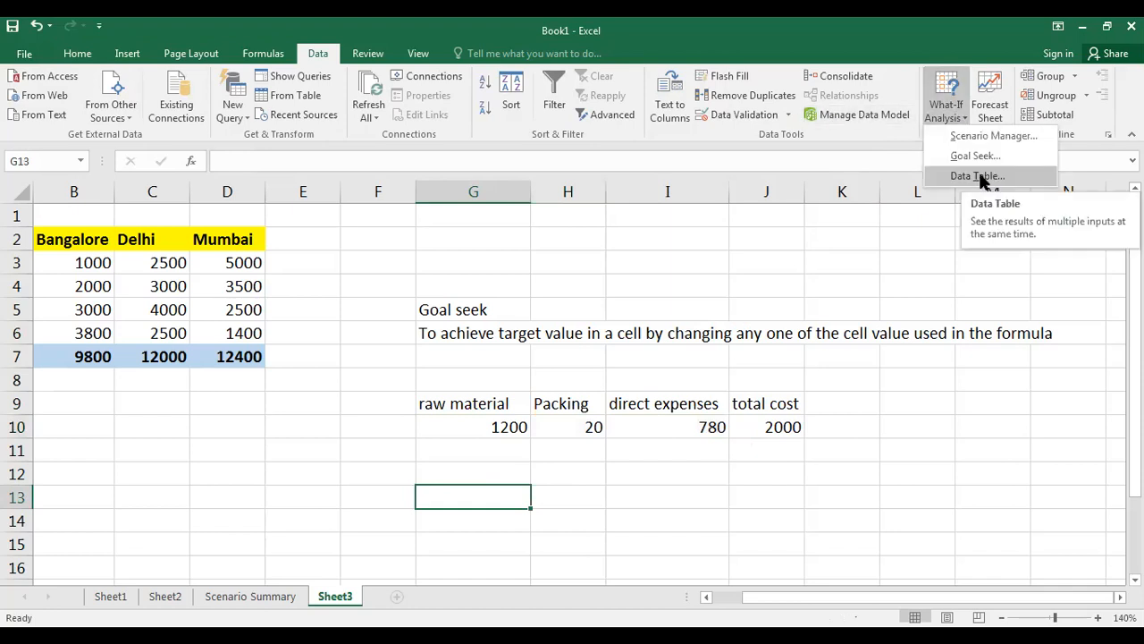
# Step: Enter the heading "Scenario manager" in G2
pyautogui.click(468, 242)
pyautogui.click(516, 256)
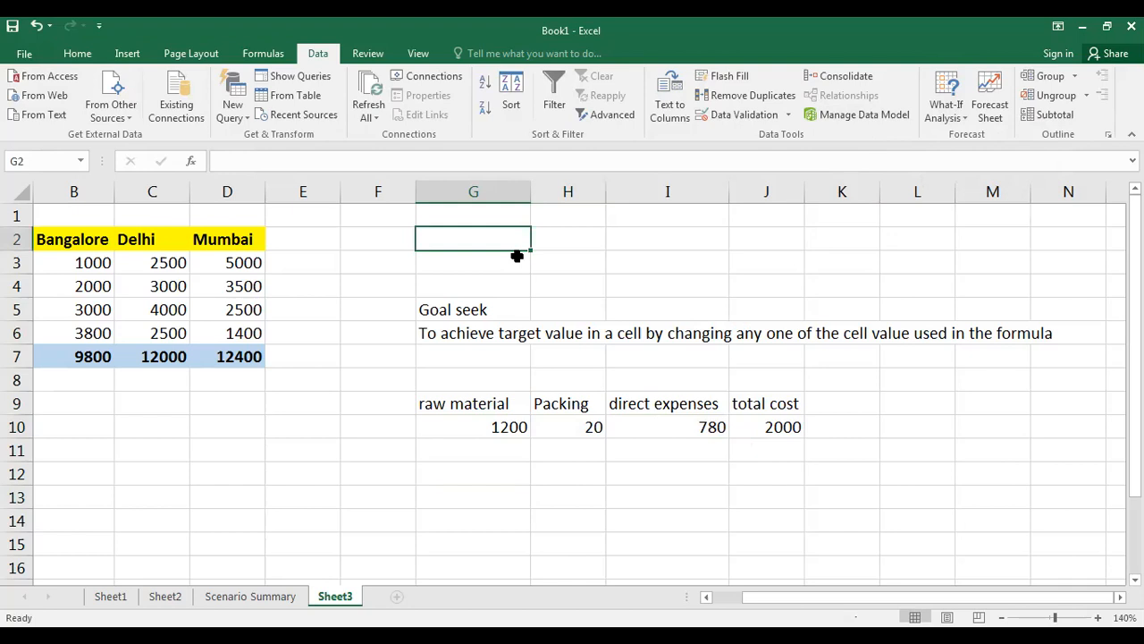
pyautogui.write('Scena')
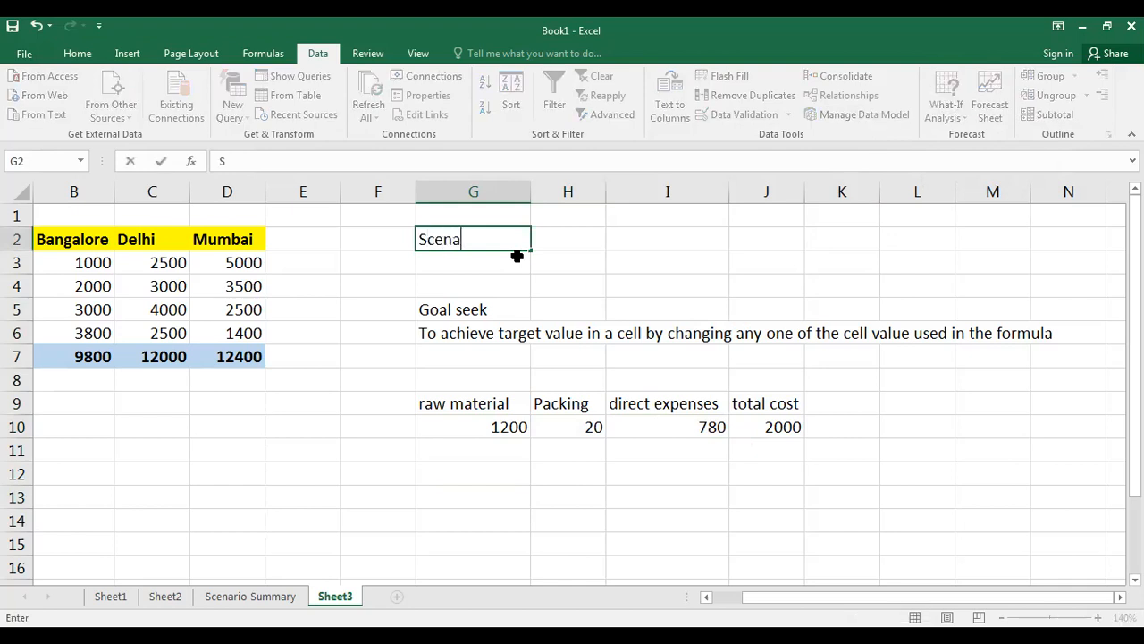
pyautogui.write('rio mnager')
pyautogui.press('BackSpace')
pyautogui.press('BackSpace')
pyautogui.press('BackSpace')
pyautogui.press('BackSpace')
pyautogui.press('BackSpace')
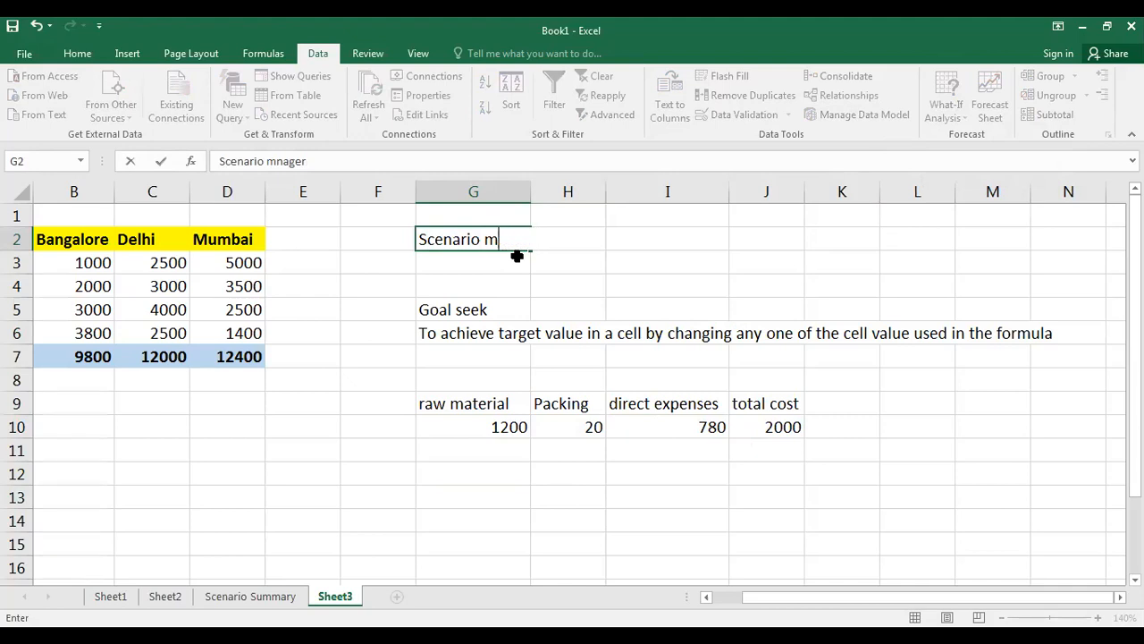
pyautogui.write('anager')
pyautogui.press('Return')
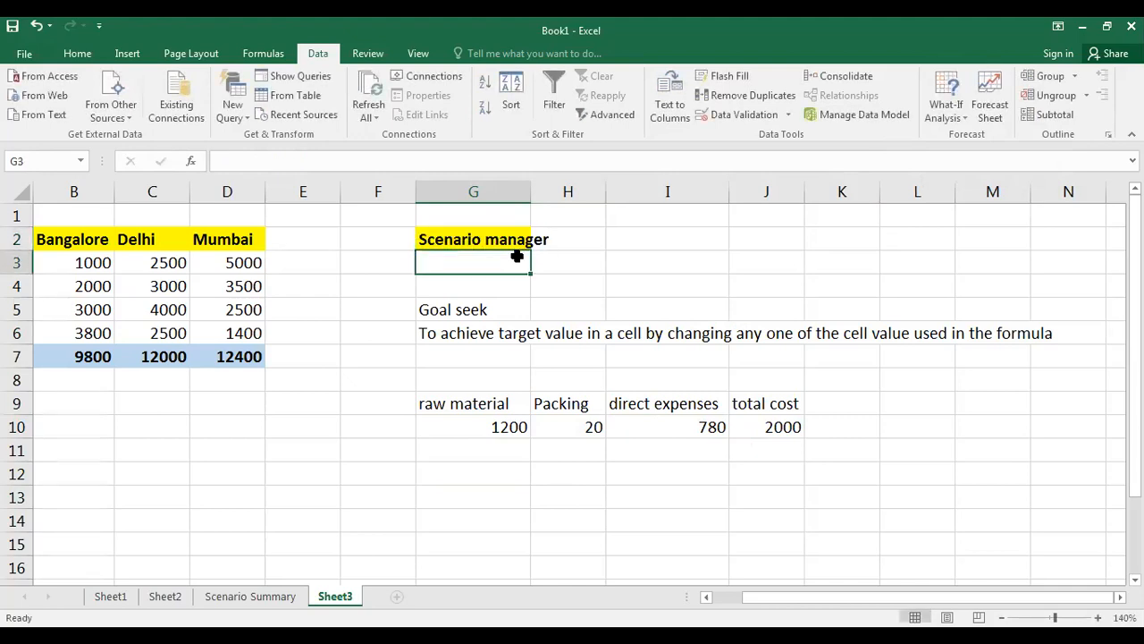
# Step: Enter the note "sales forecaste, expenses allocation, production plan" in G3 under the Scenario manager heading
pyautogui.write('sa')
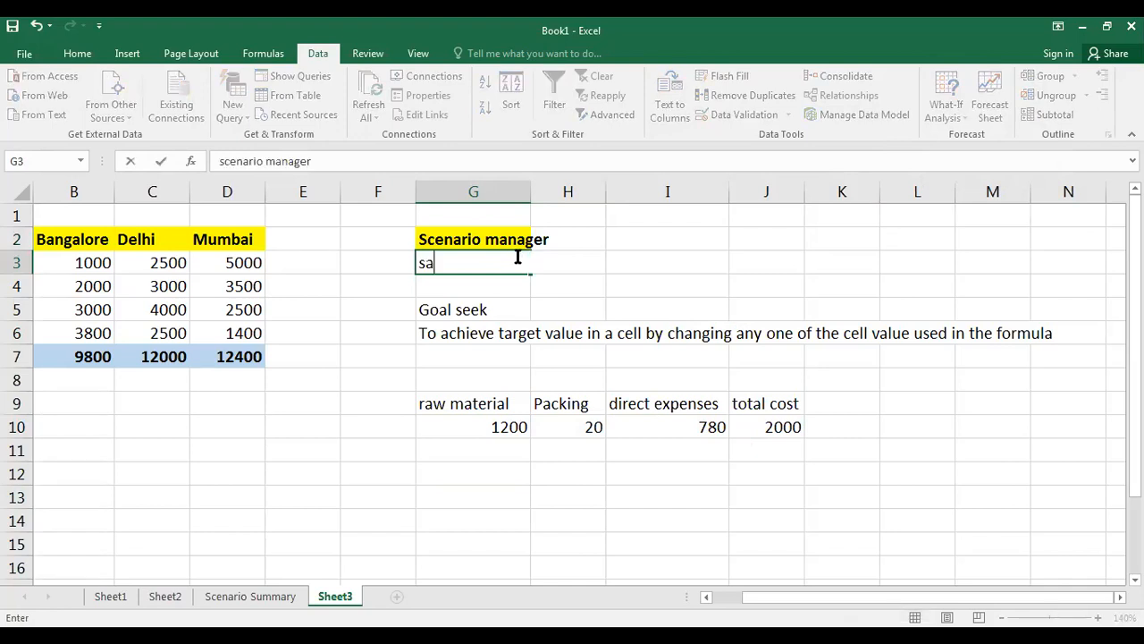
pyautogui.write('les f')
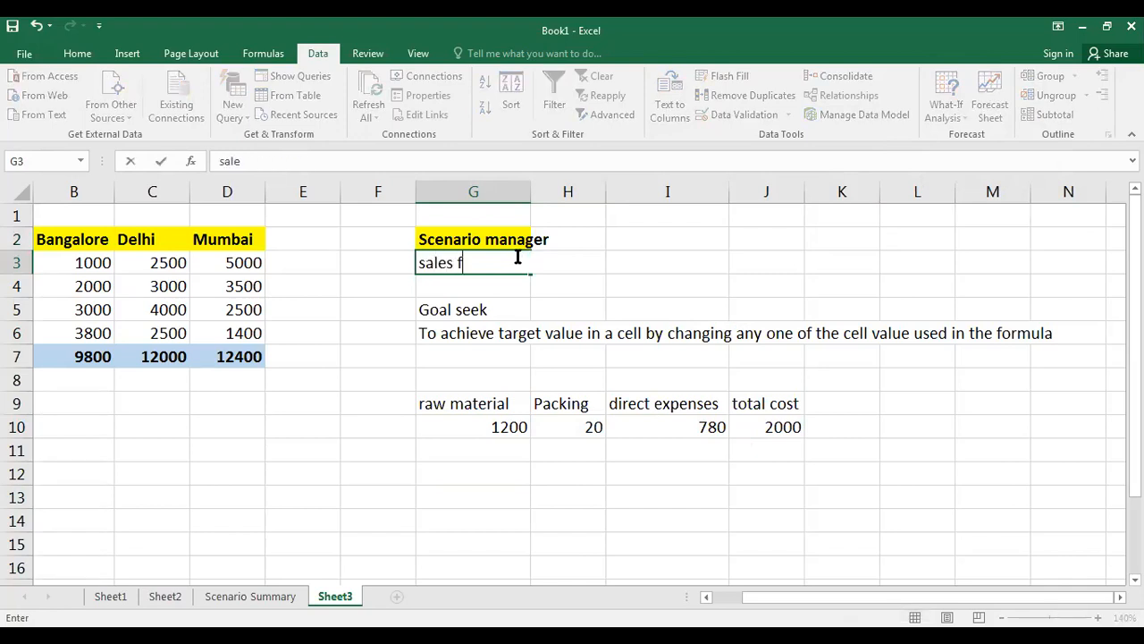
pyautogui.write('orecaste, exp')
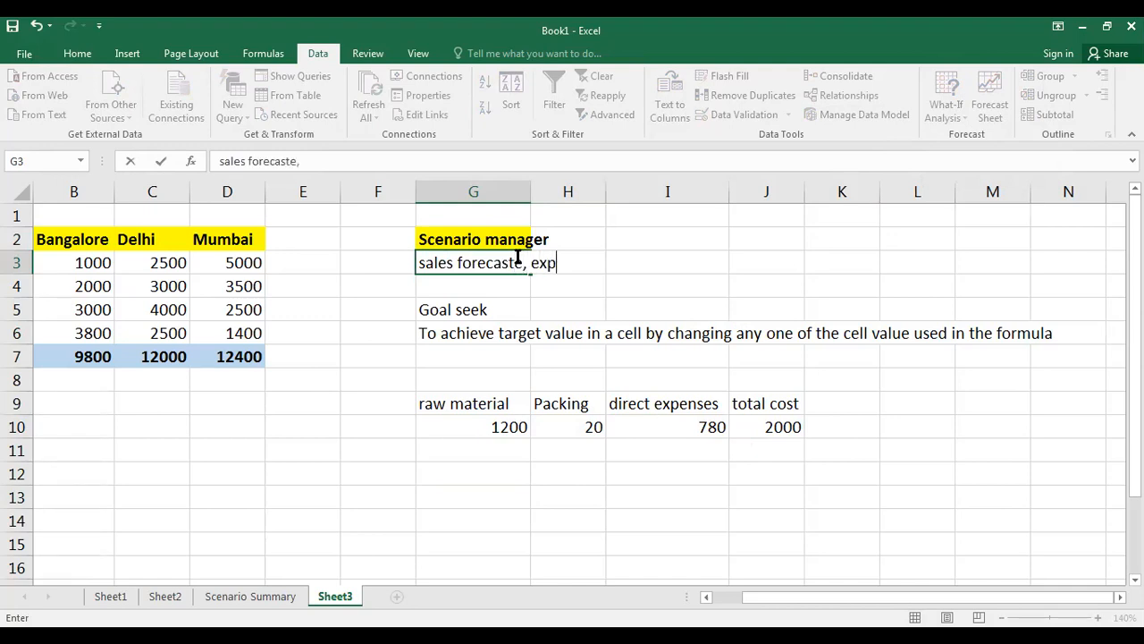
pyautogui.write('enses allocati')
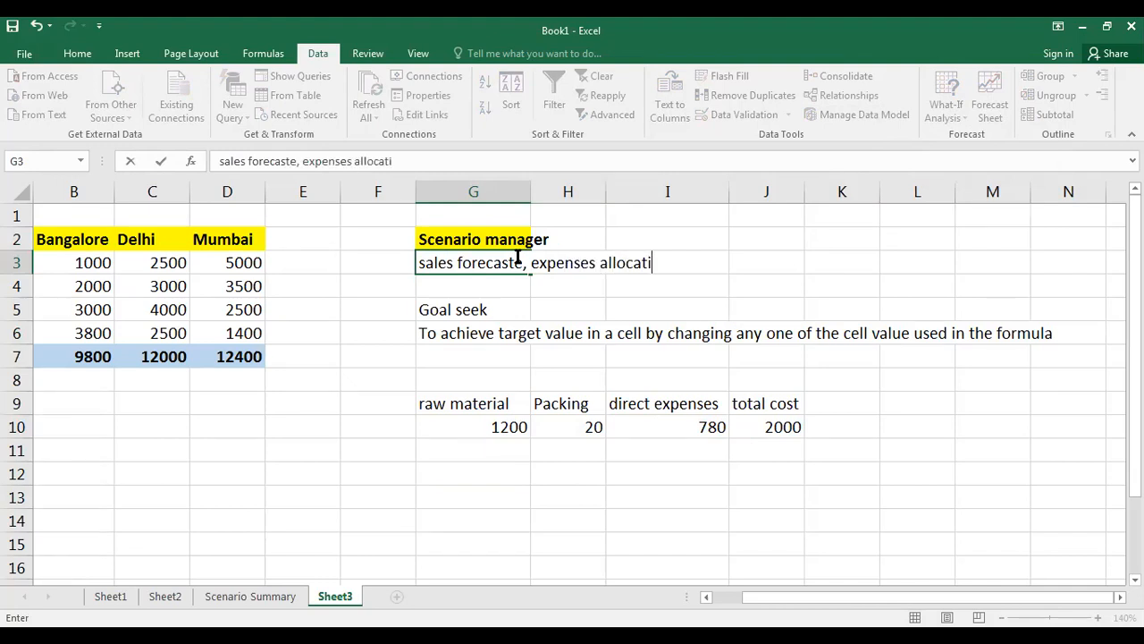
pyautogui.write('on, production place')
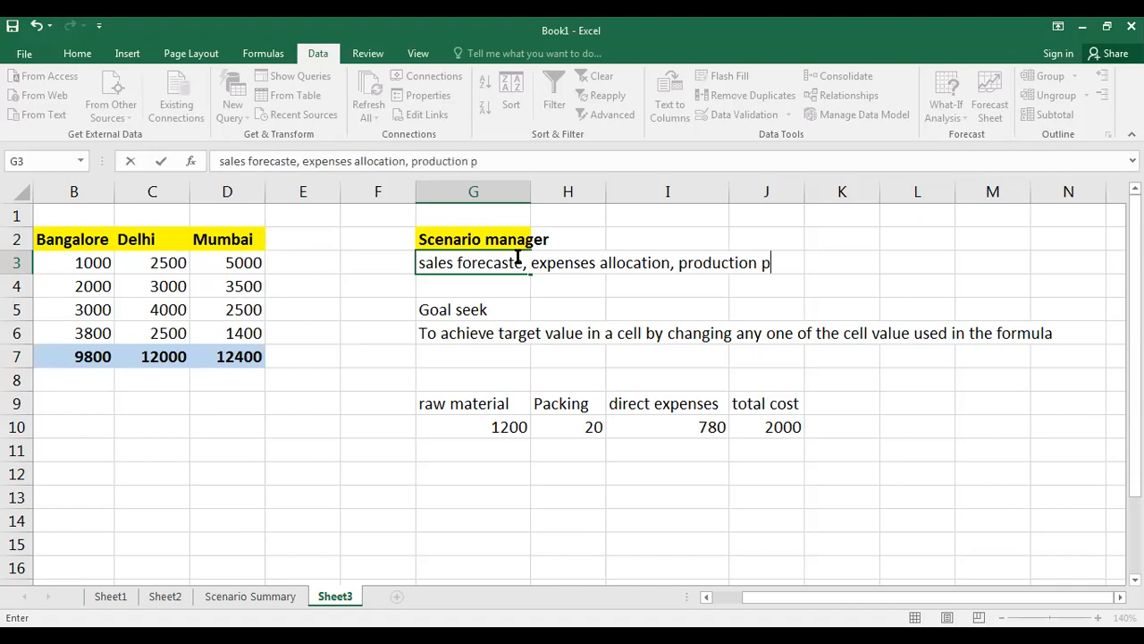
pyautogui.press('BackSpace')
pyautogui.press('BackSpace')
pyautogui.write('n')
pyautogui.press('Return')
# Step: Enter the note "actual with budgeted values, finally aproved values can be reflected to the cells" in G4
pyautogui.write('a')
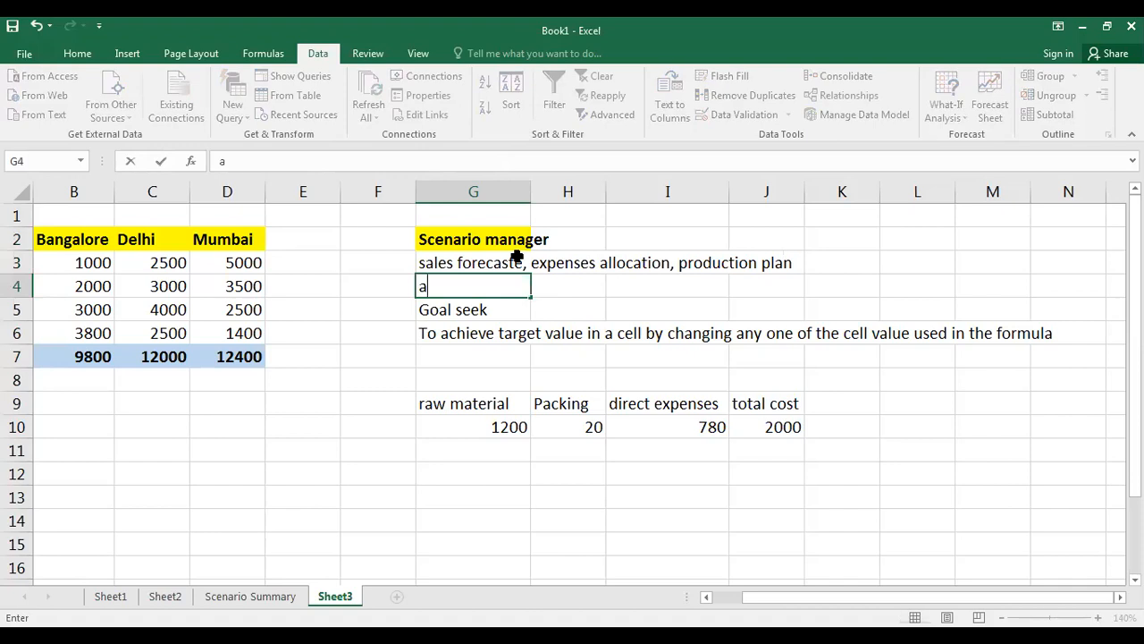
pyautogui.write('ctual wit')
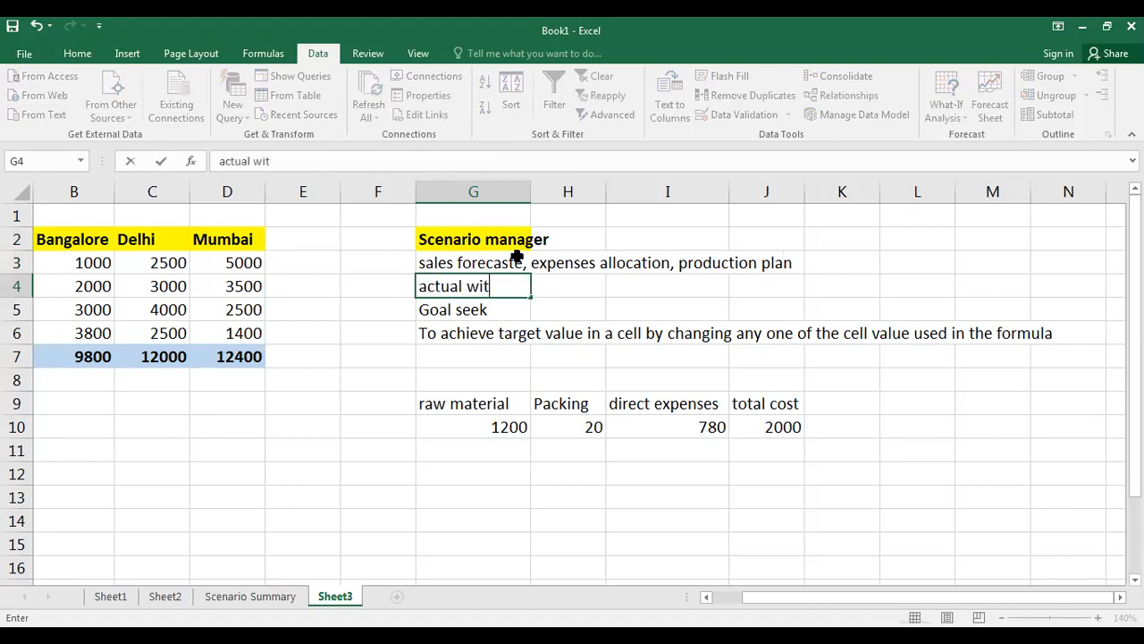
pyautogui.write('h budgeted')
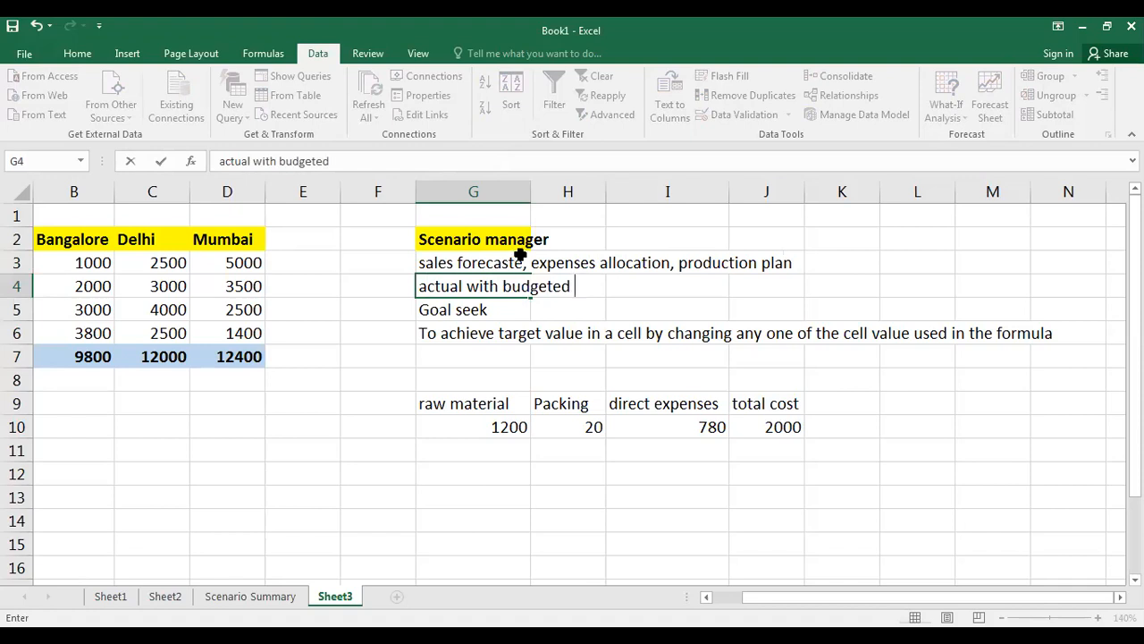
pyautogui.write(' values,')
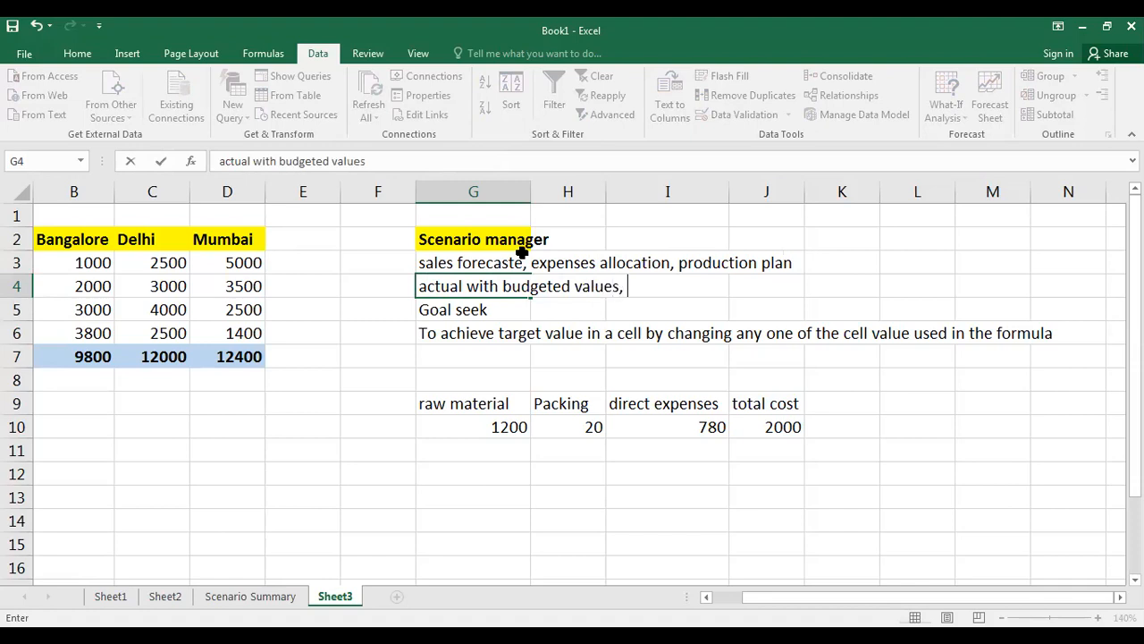
pyautogui.write(' finally aproved values ')
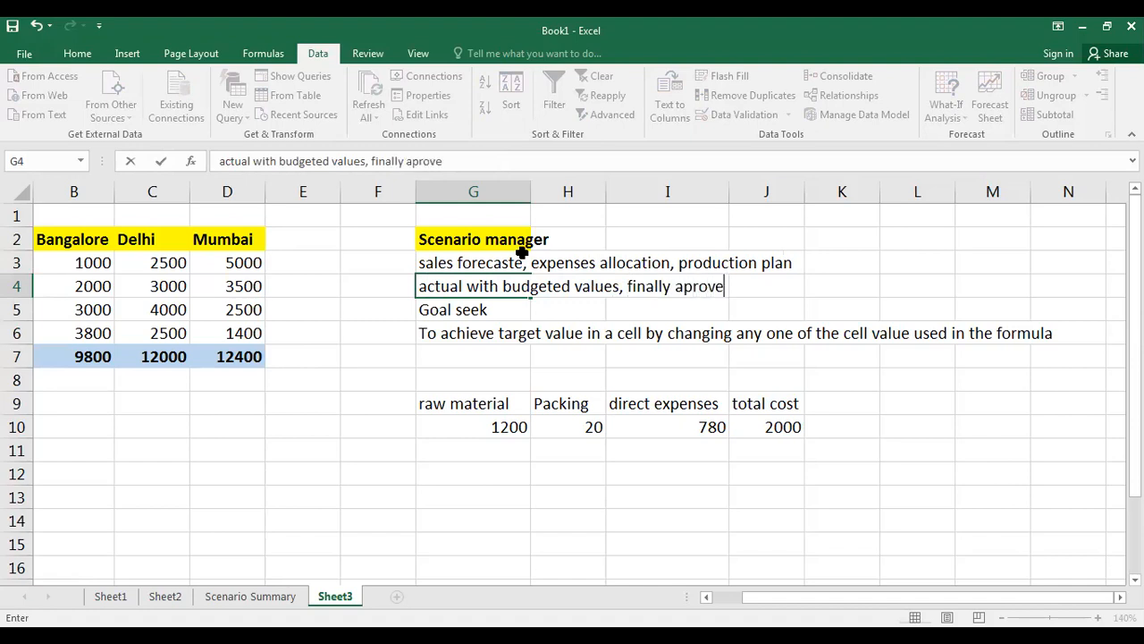
pyautogui.write('ca')
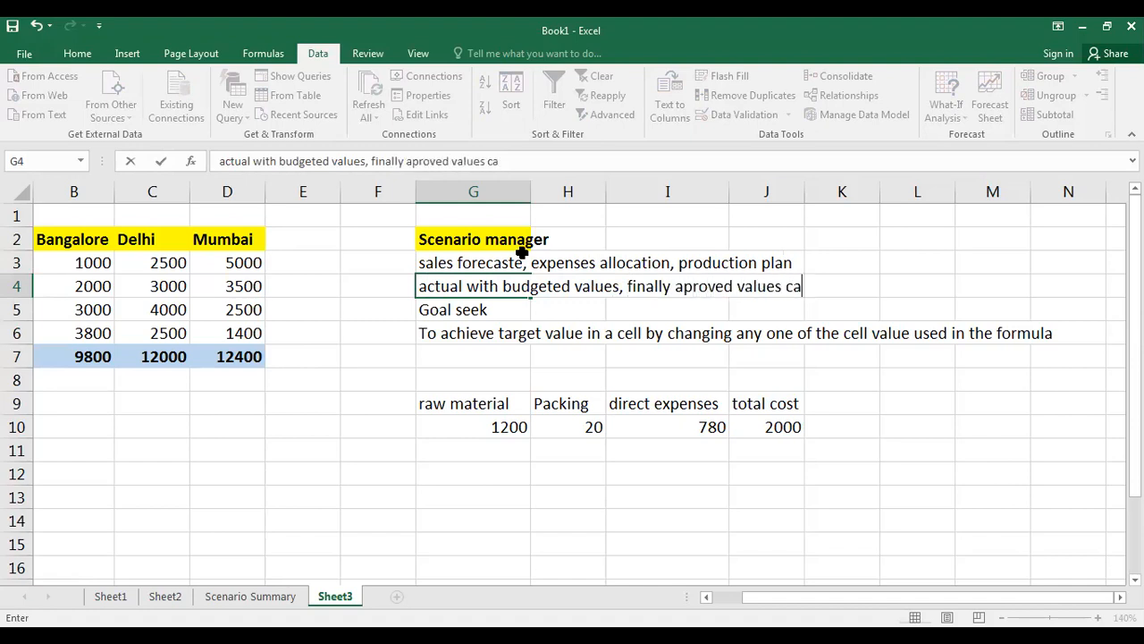
pyautogui.write('n be reflec')
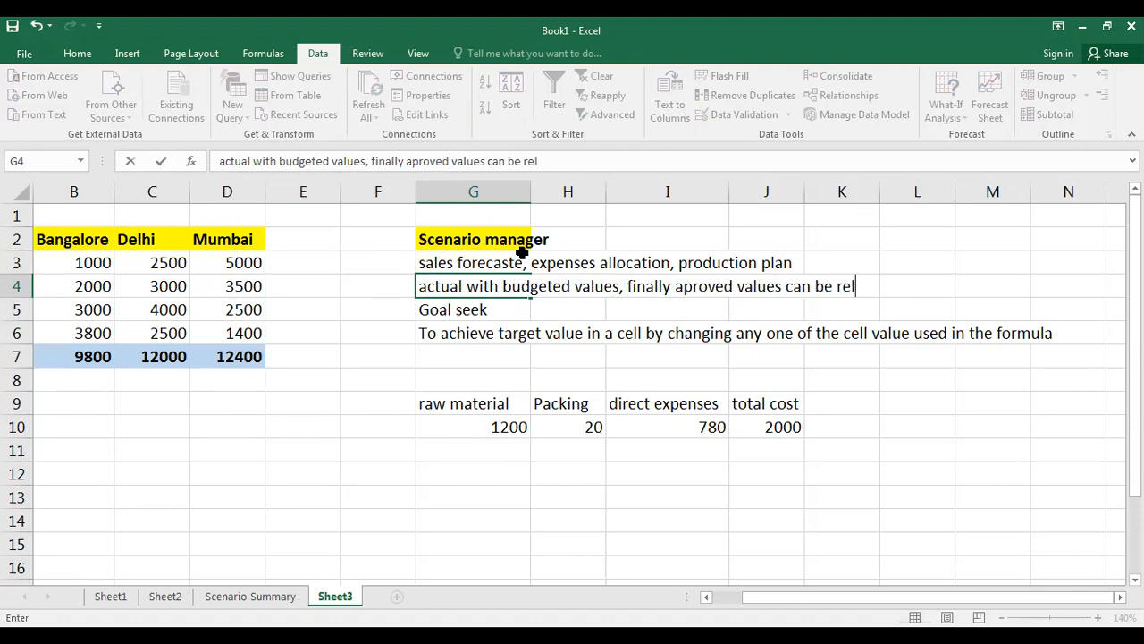
pyautogui.write('ted to th')
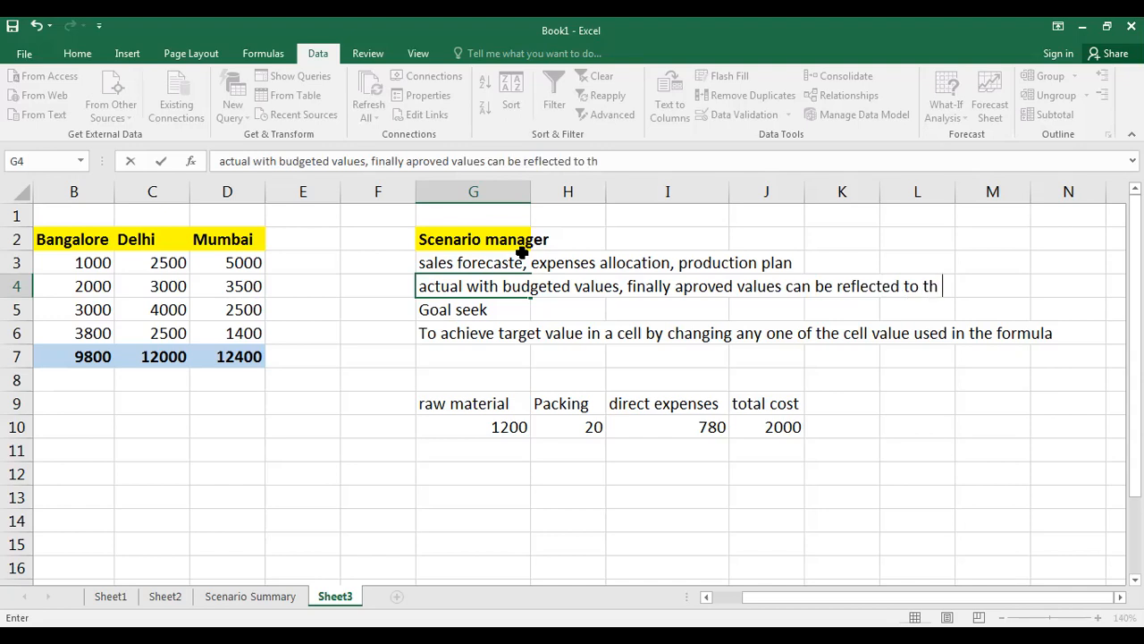
pyautogui.write('e cells')
pyautogui.press('Return')
# Step: Widen column G so the whole Scenario manager heading fits inside its cell
pyautogui.click(458, 236)
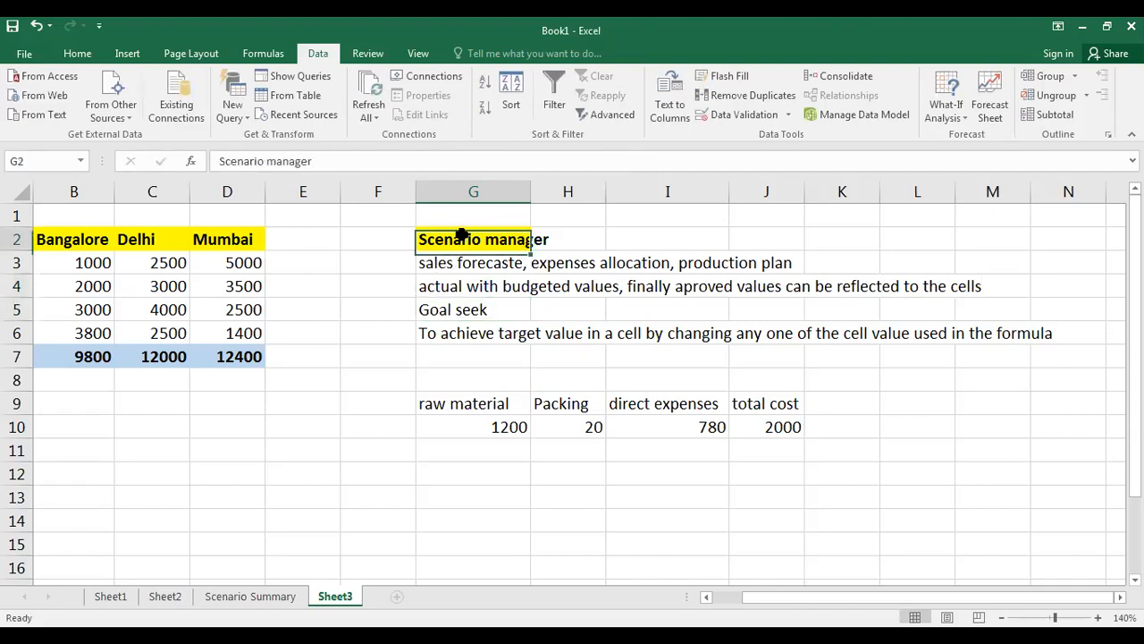
pyautogui.moveTo(533, 193); pyautogui.dragTo(553, 193)
pyautogui.click(459, 313)
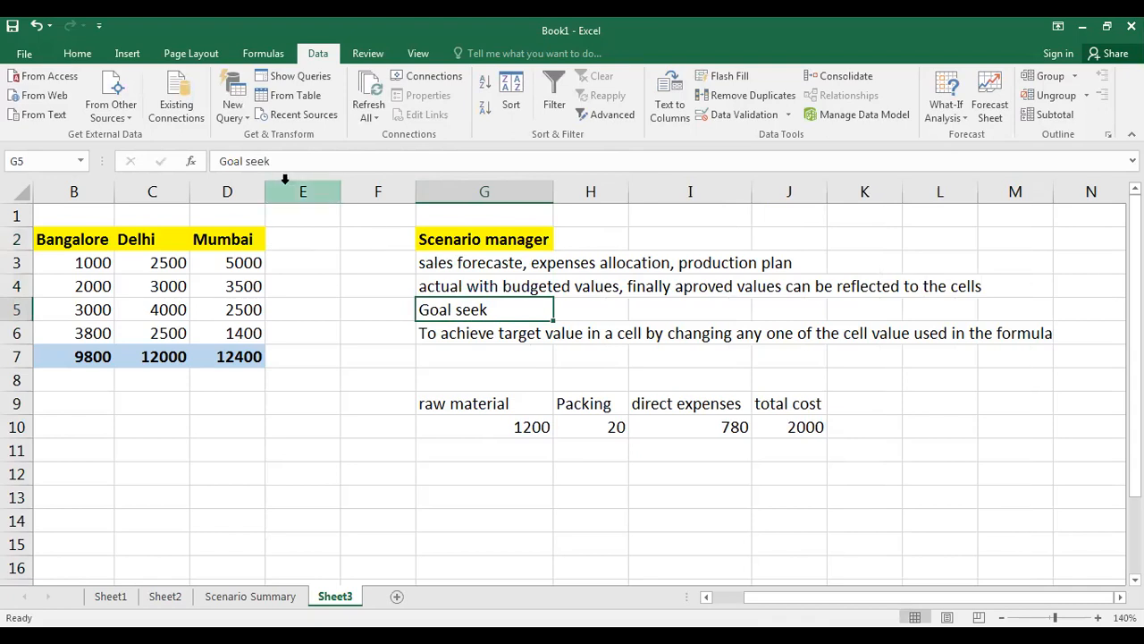
pyautogui.click(492, 247)
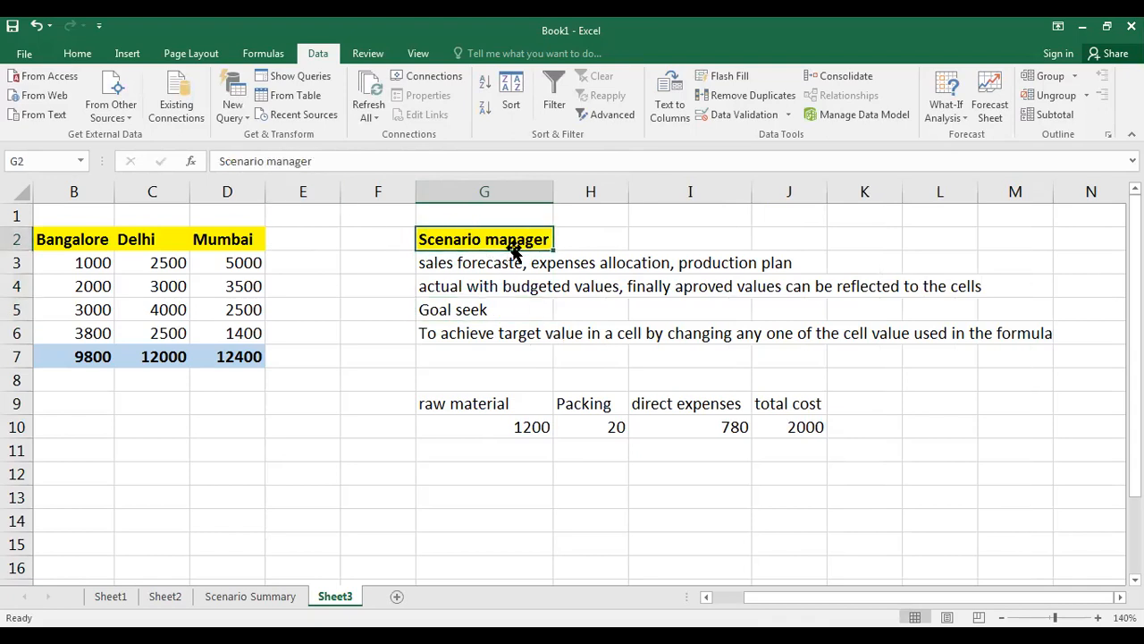
pyautogui.click(581, 236)
pyautogui.click(478, 240)
pyautogui.click(657, 239)
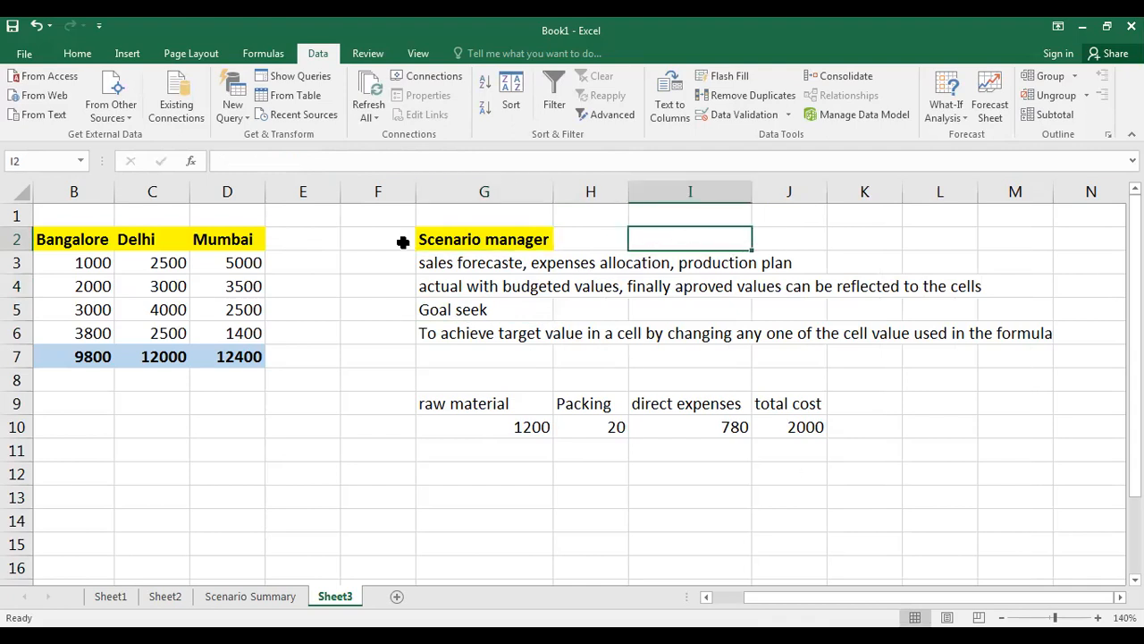
pyautogui.click(456, 238)
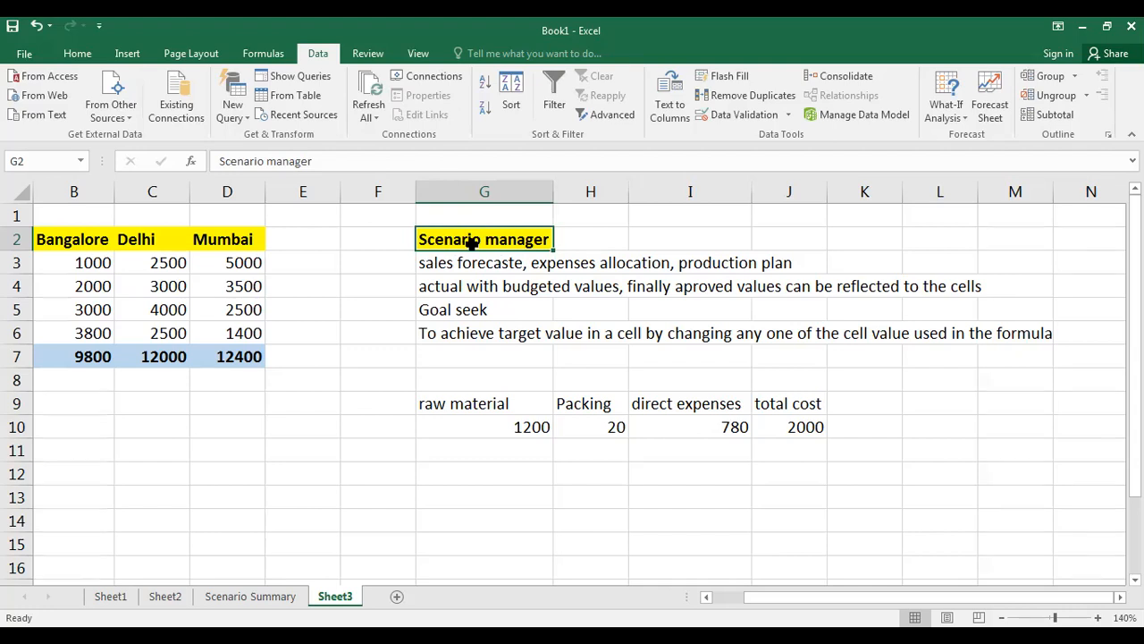
pyautogui.click(472, 313)
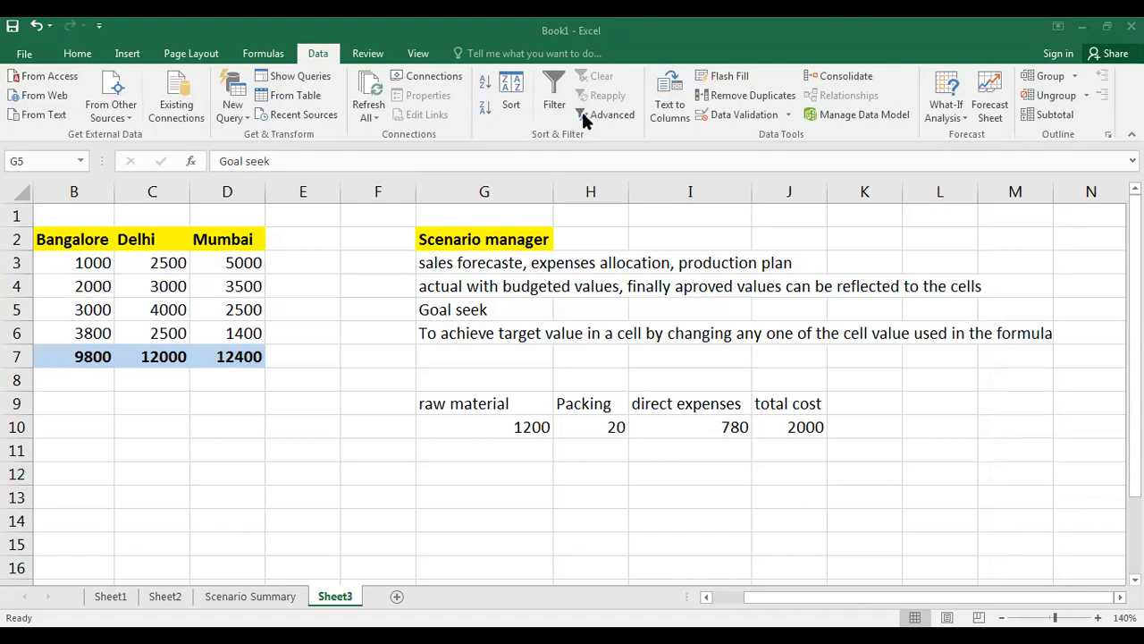
pyautogui.click(487, 493)
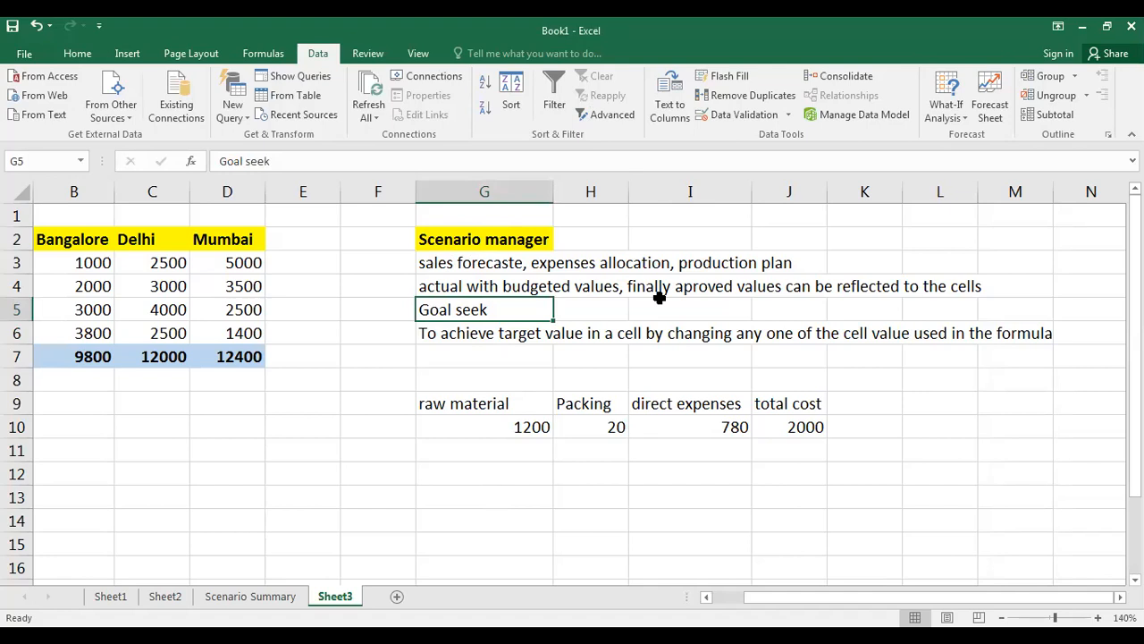
pyautogui.hotkey('alt', 'Tab')
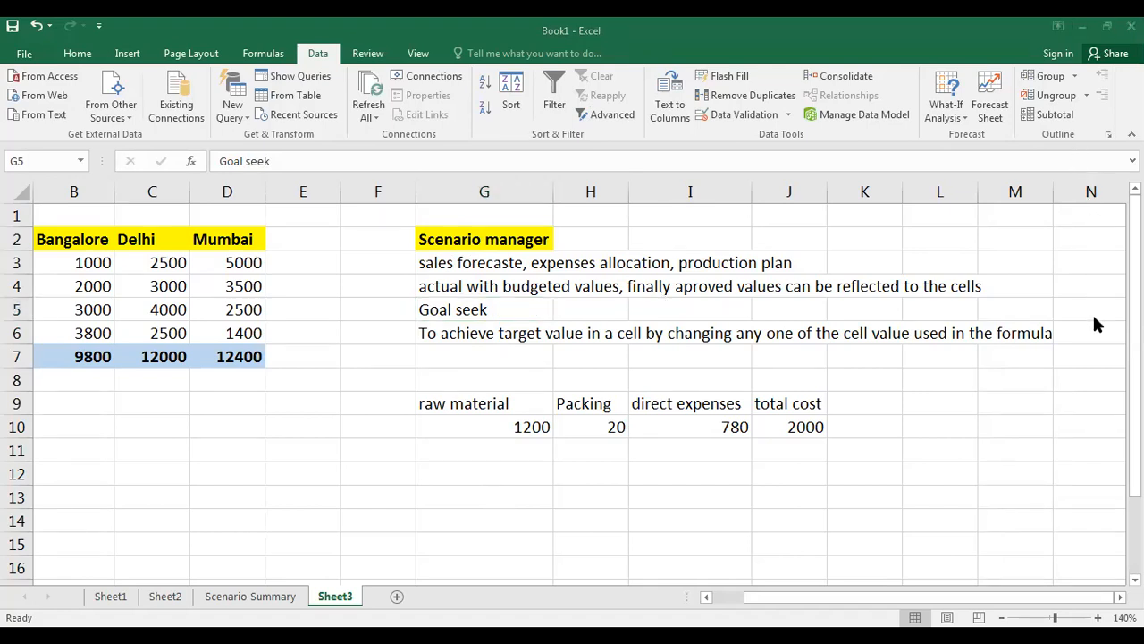
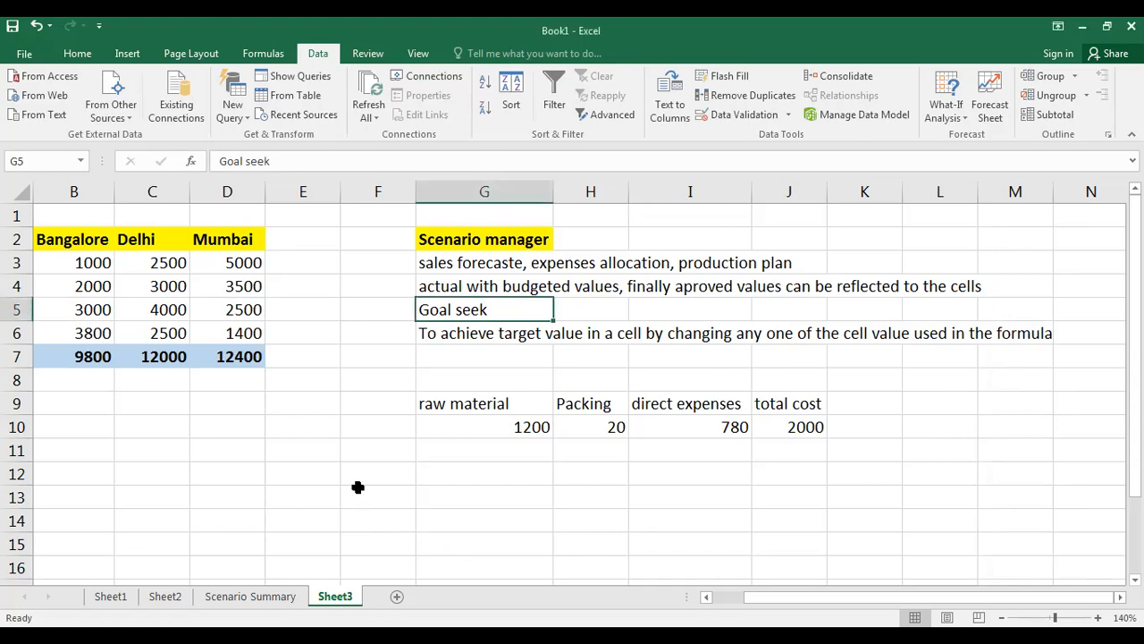
pyautogui.scroll(-2, 358, 487)
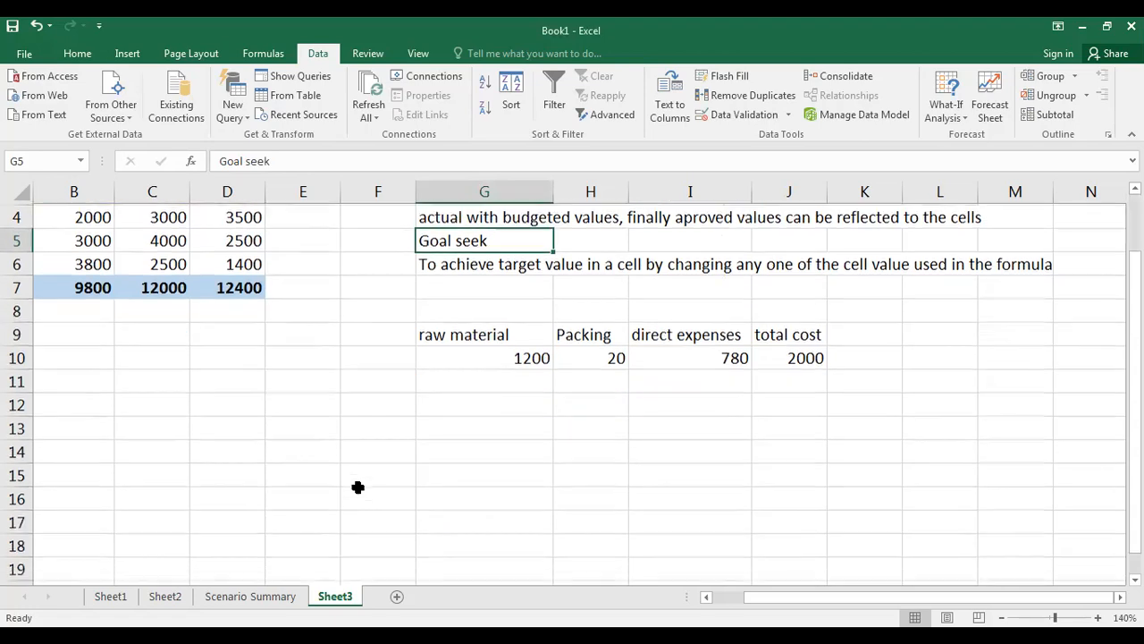
pyautogui.click(520, 403)
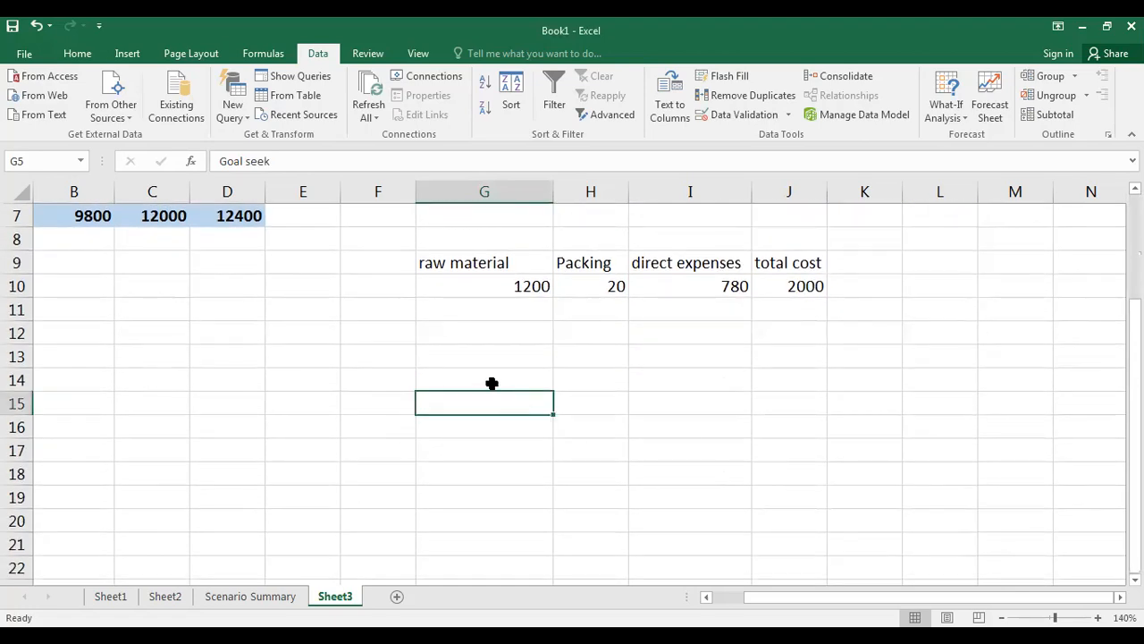
pyautogui.scroll(2, 496, 380)
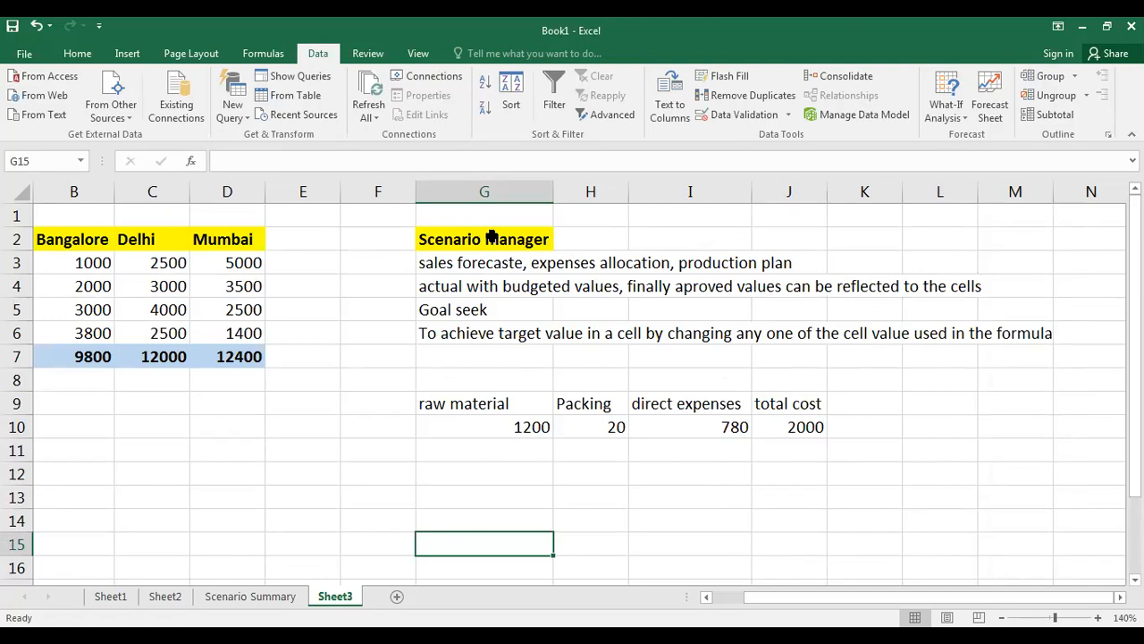
pyautogui.click(480, 310)
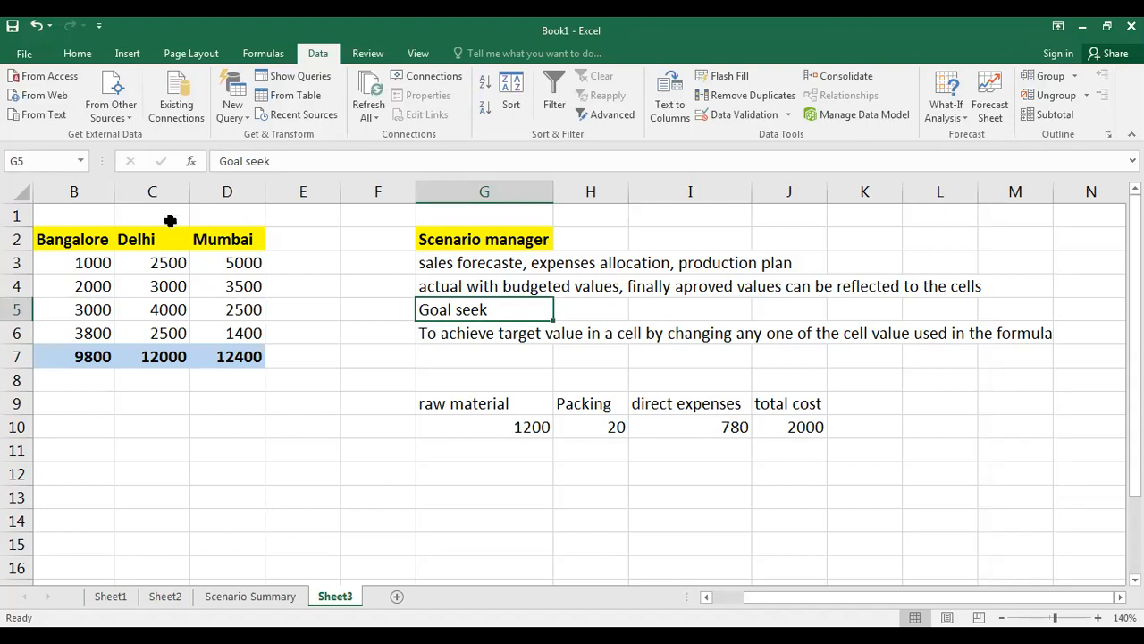
pyautogui.click(82, 52)
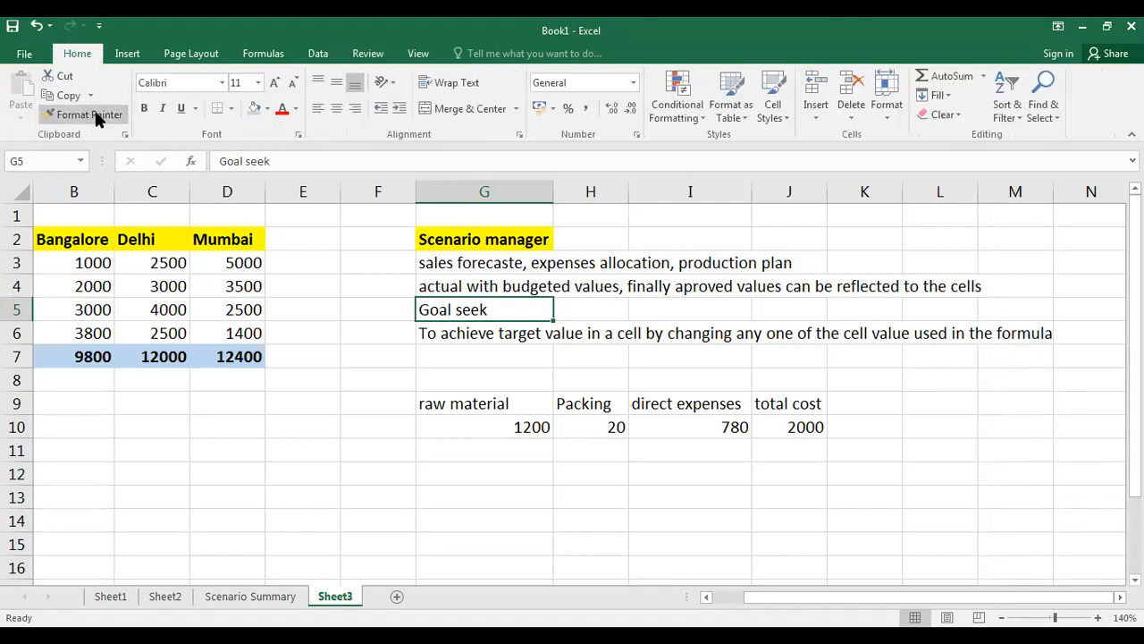
pyautogui.click(332, 451)
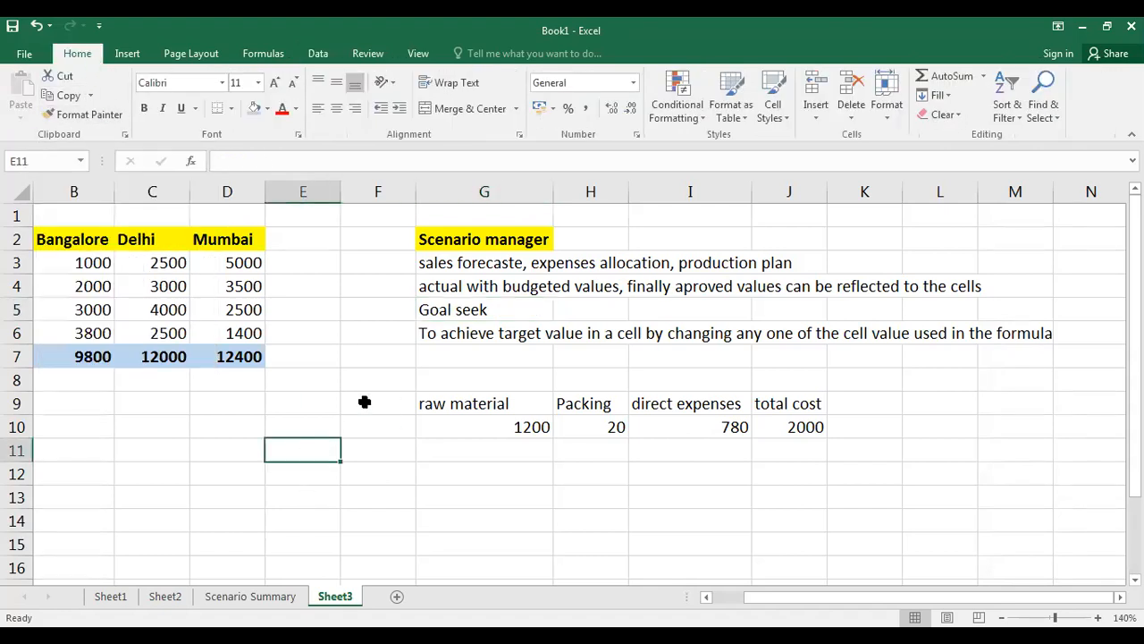
# Step: Copy the formatting of the Scenario manager heading in G2 onto the Goal seek heading in G5
pyautogui.click(462, 235)
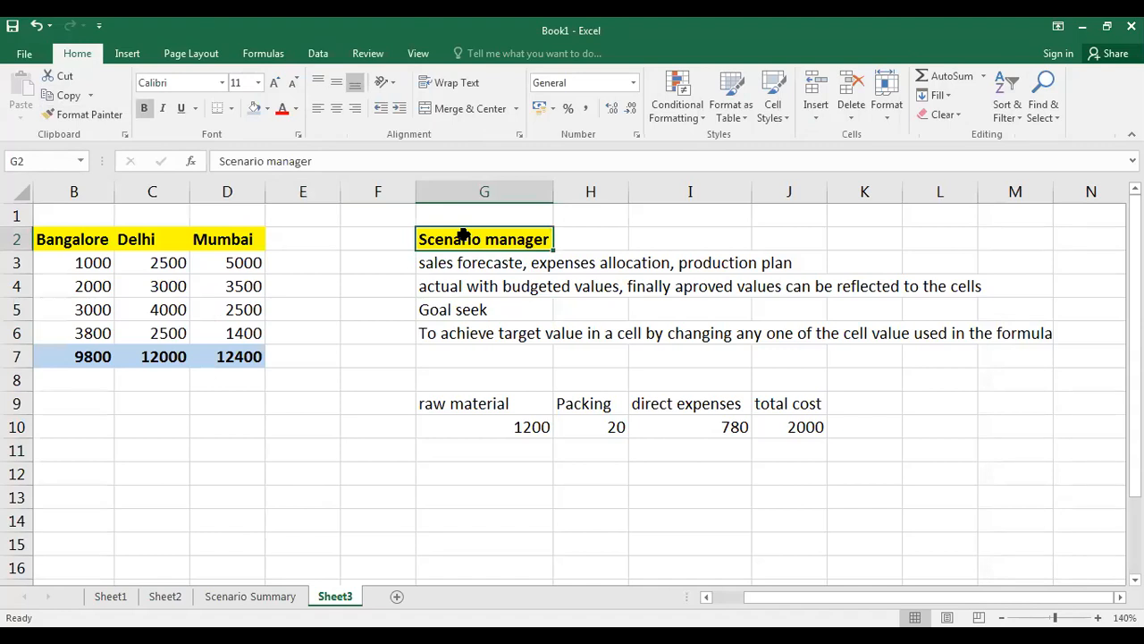
pyautogui.click(92, 114)
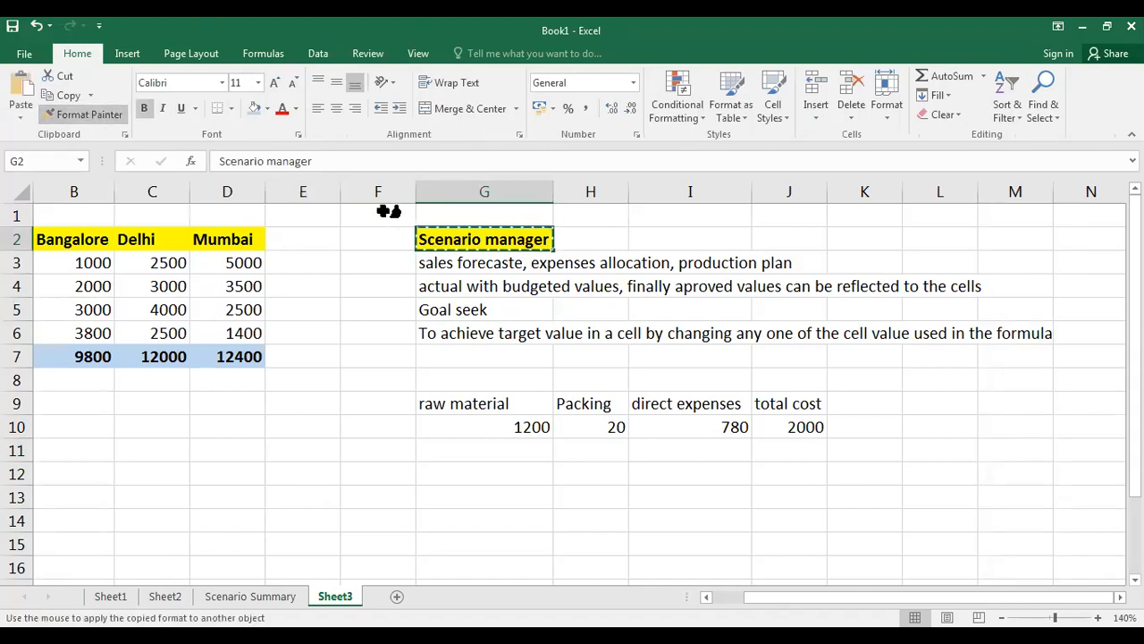
pyautogui.click(463, 309)
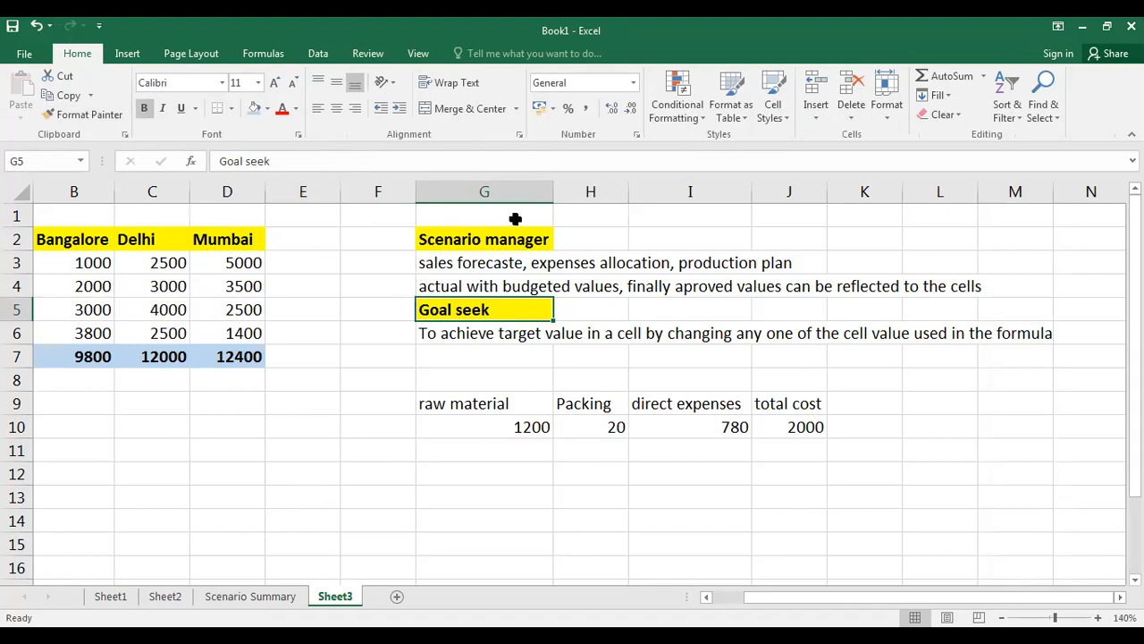
pyautogui.click(382, 444)
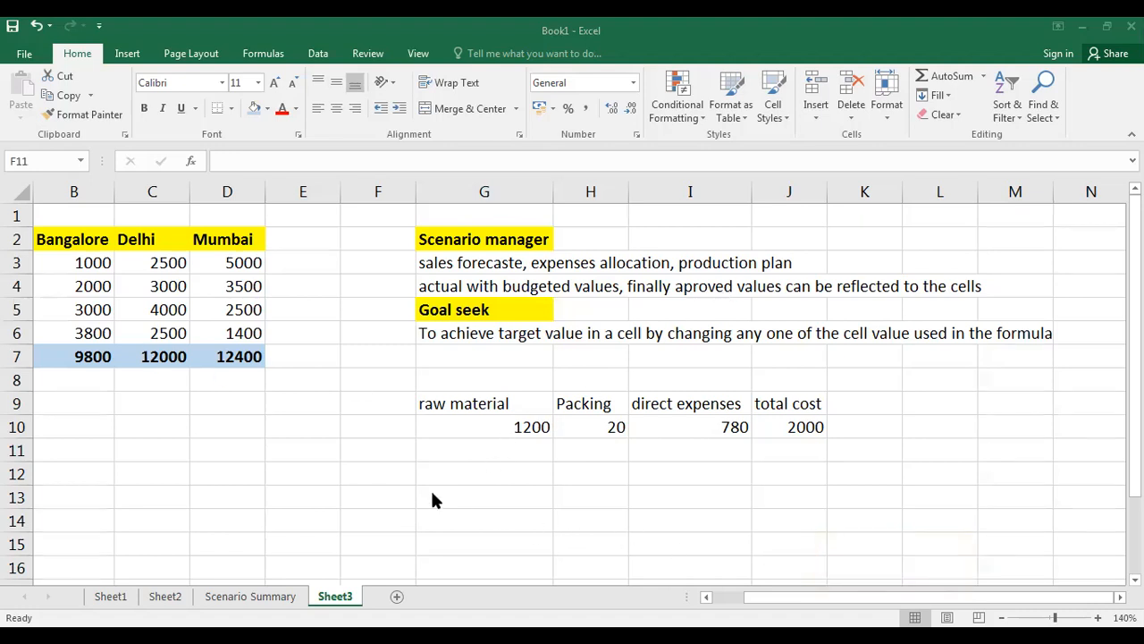
pyautogui.scroll(-1, 430, 492)
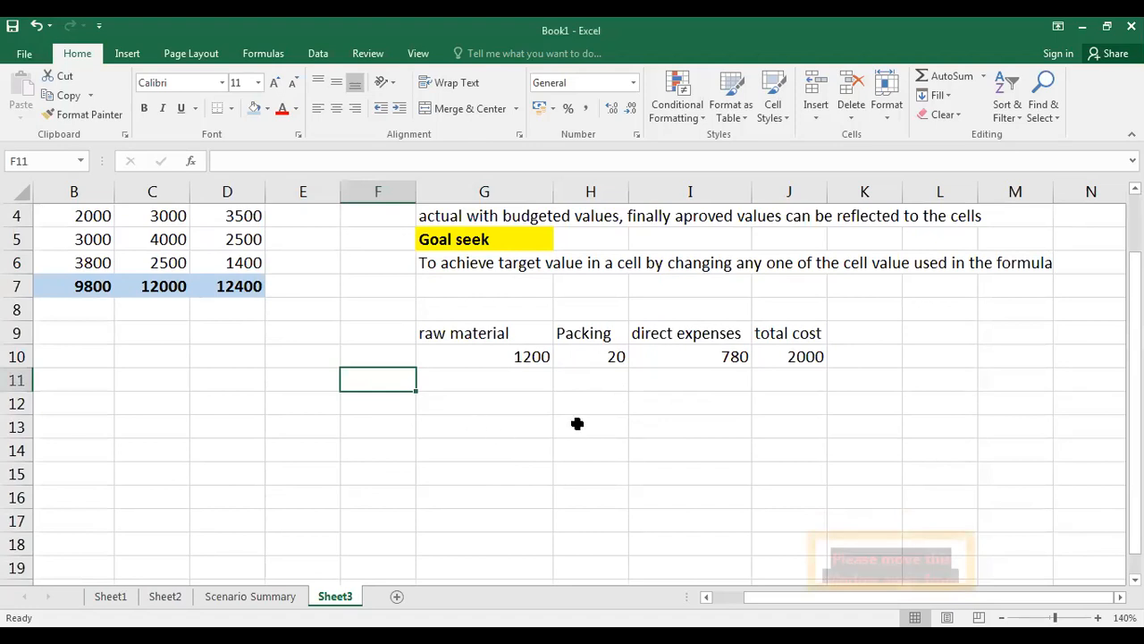
pyautogui.scroll(-1, 578, 423)
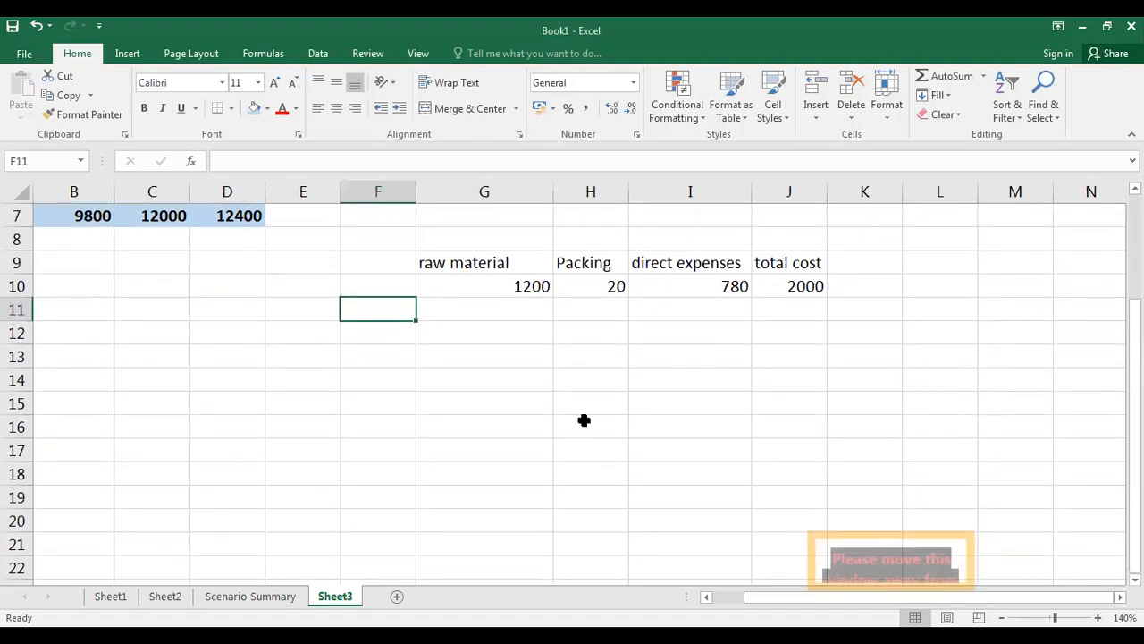
pyautogui.scroll(2, 817, 408)
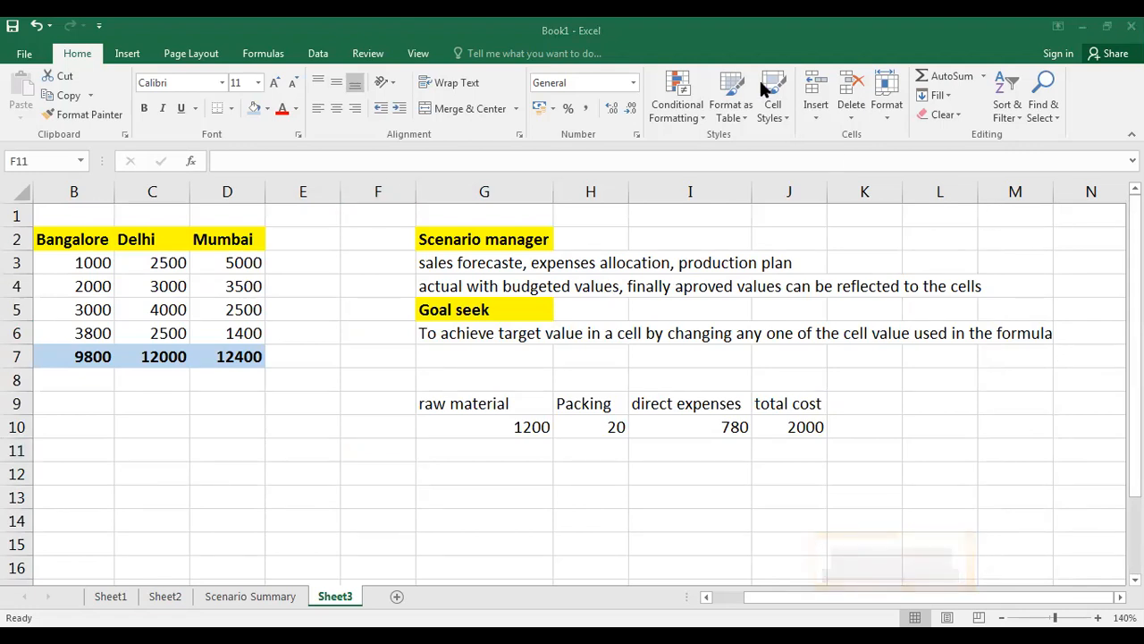
pyautogui.click(129, 57)
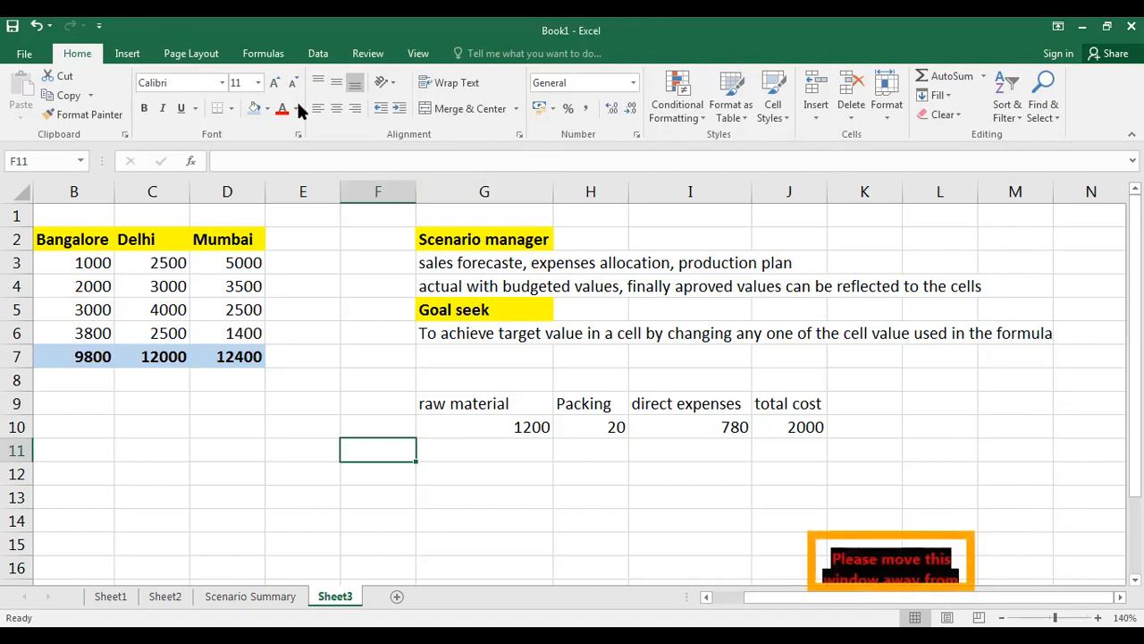
pyautogui.click(125, 54)
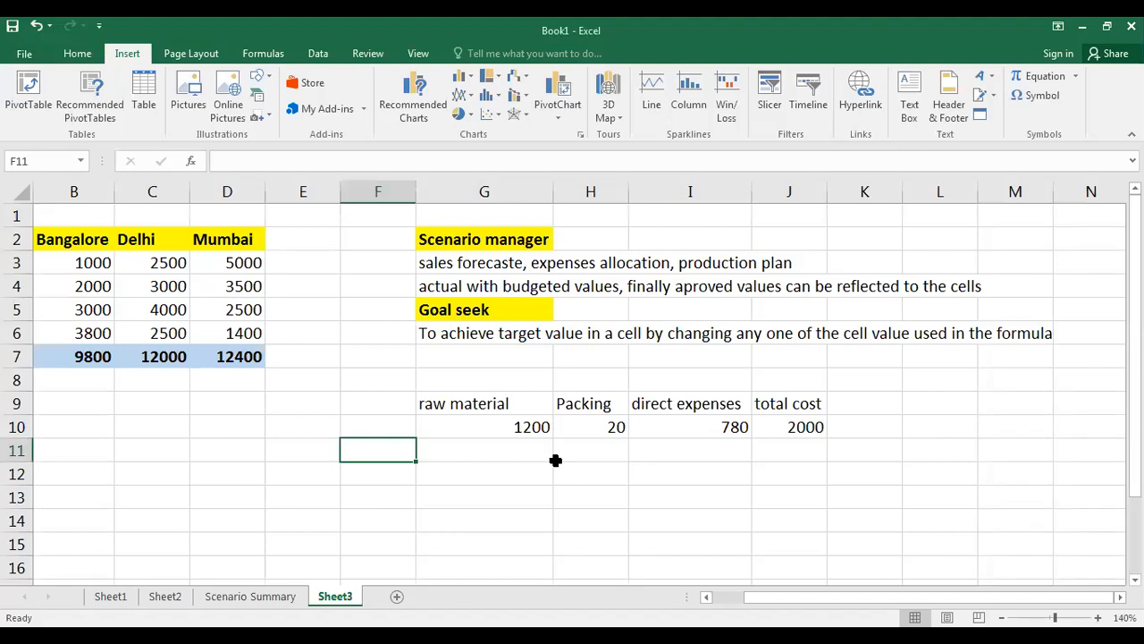
# Step: Enter the heading "Data Table" in G12, below the raw material and total cost figures
pyautogui.click(512, 474)
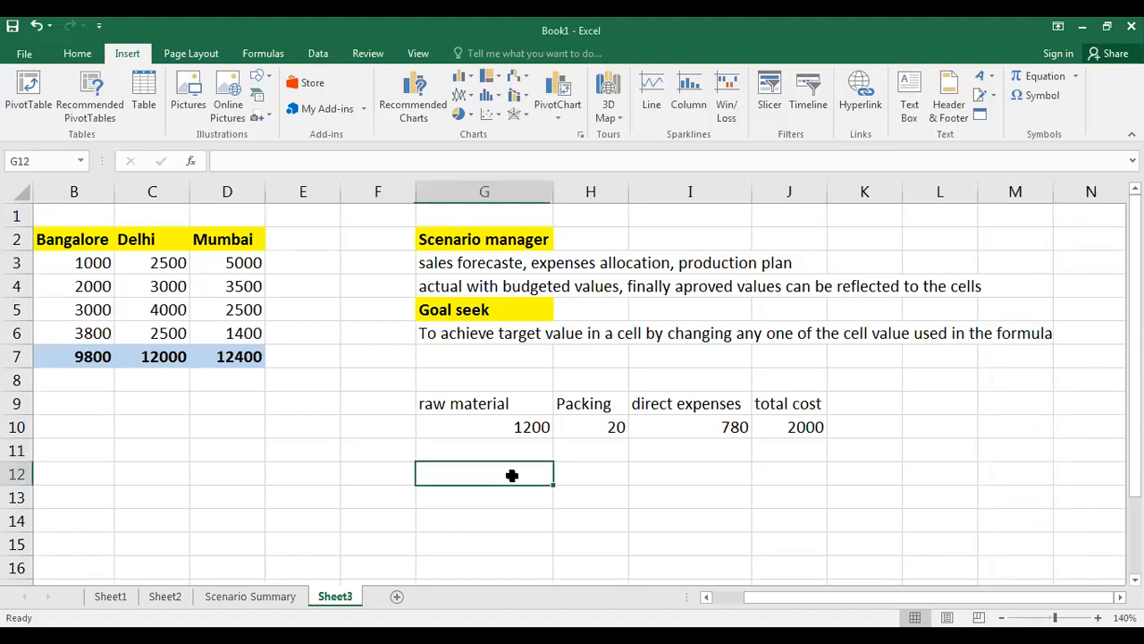
pyautogui.click(320, 53)
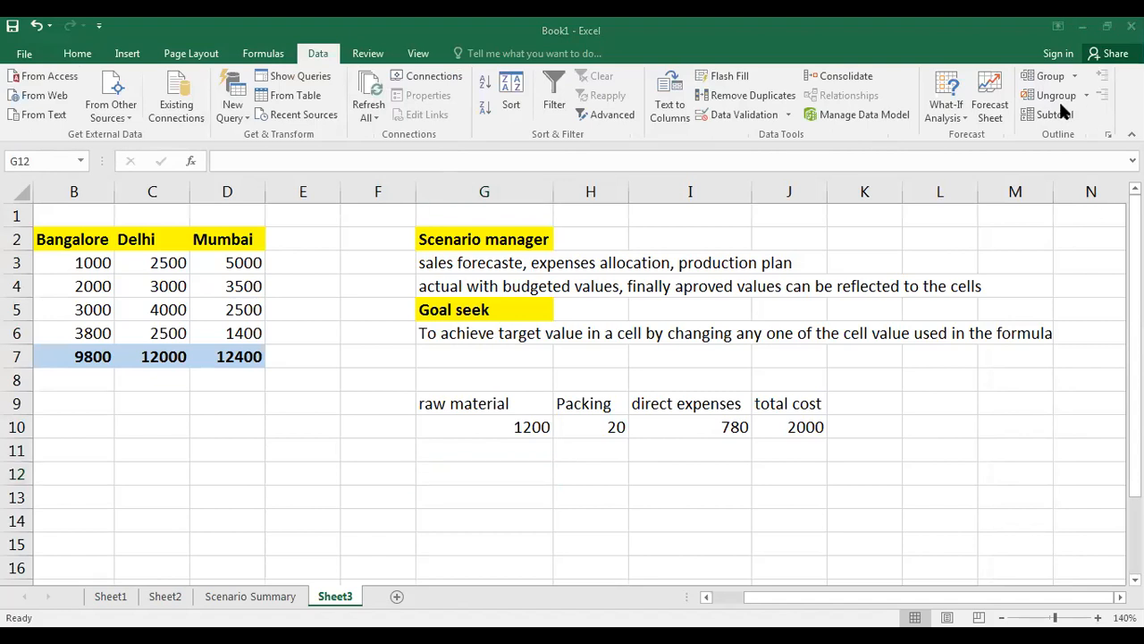
pyautogui.click(955, 107)
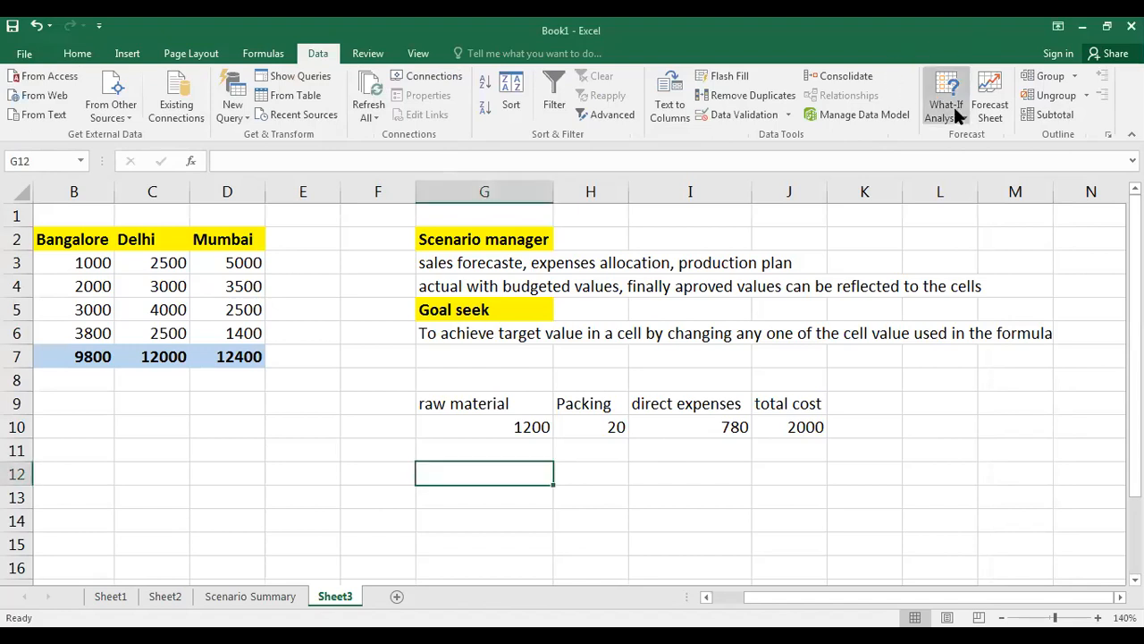
pyautogui.click(953, 109)
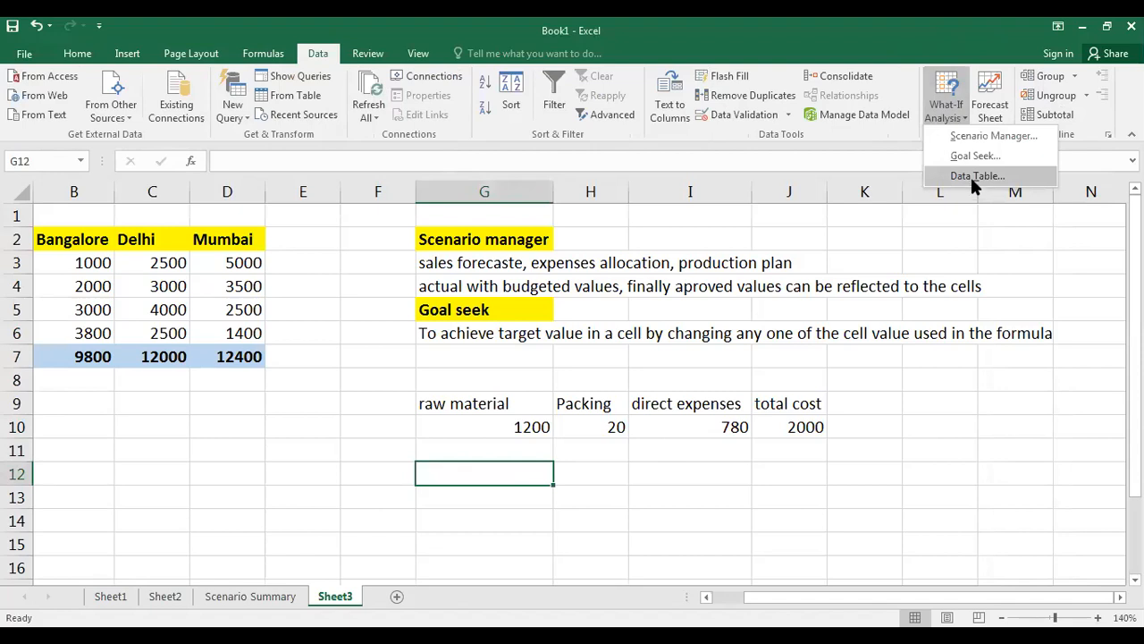
pyautogui.click(480, 469)
pyautogui.write('Da')
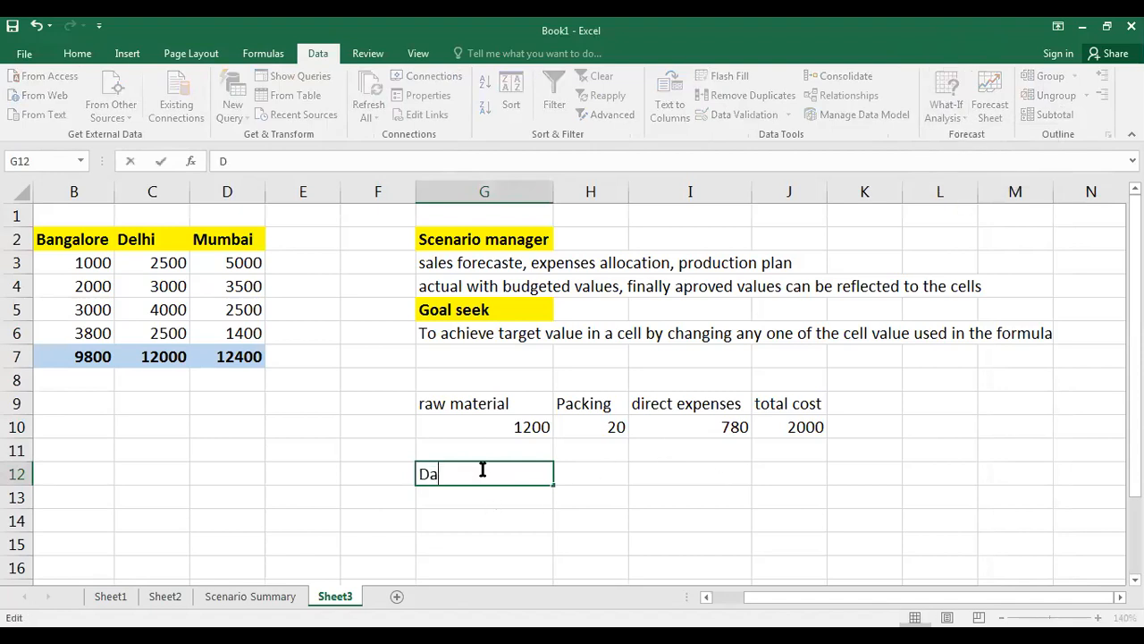
pyautogui.write('ta Table')
pyautogui.press('Return')
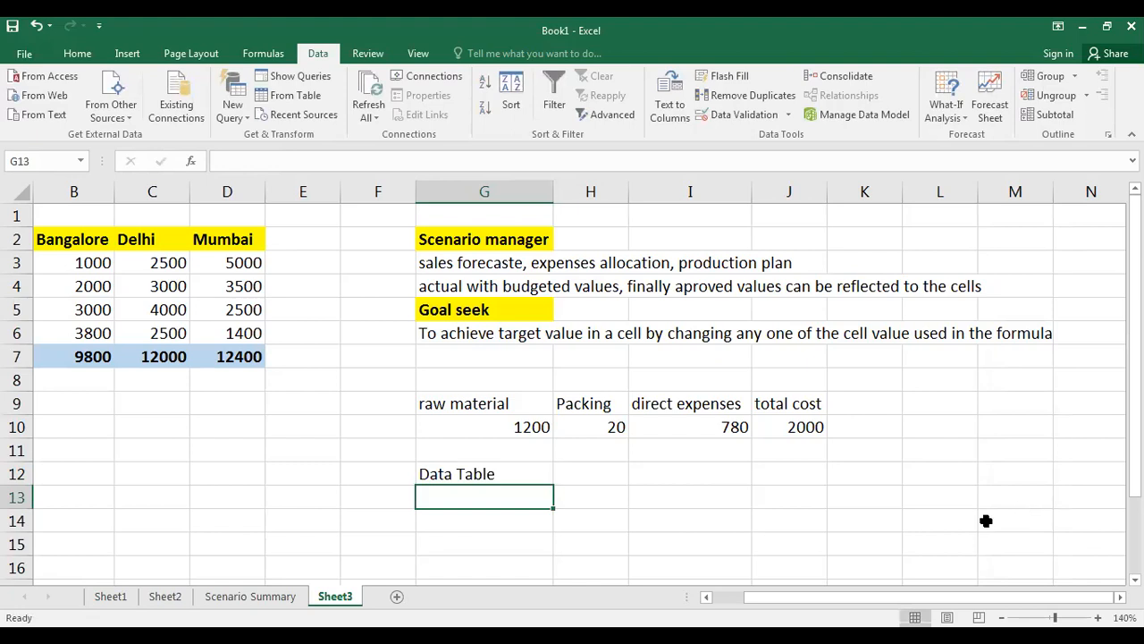
# Step: Copy the formatting of the Goal seek heading in G5 onto the Data Table heading in G12
pyautogui.click(509, 474)
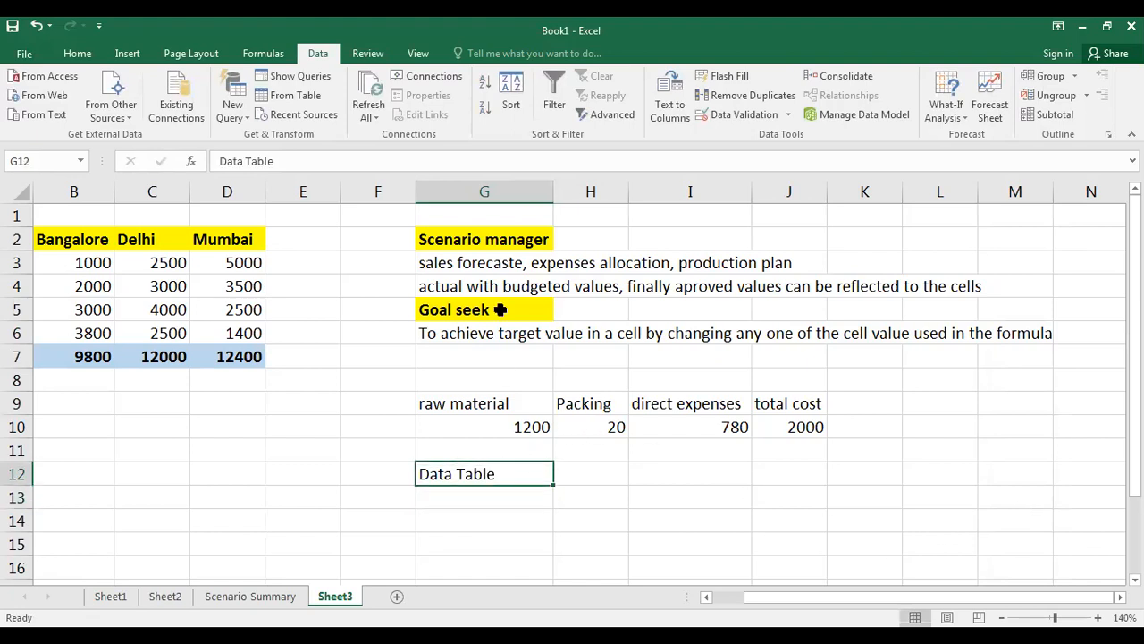
pyautogui.click(499, 309)
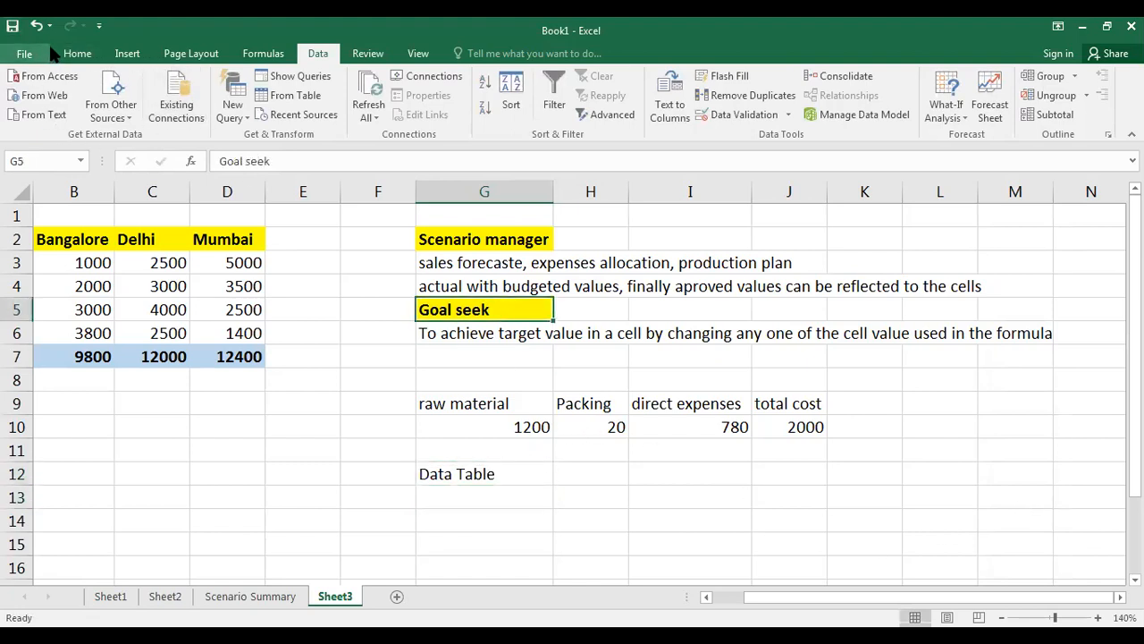
pyautogui.click(77, 54)
pyautogui.click(89, 114)
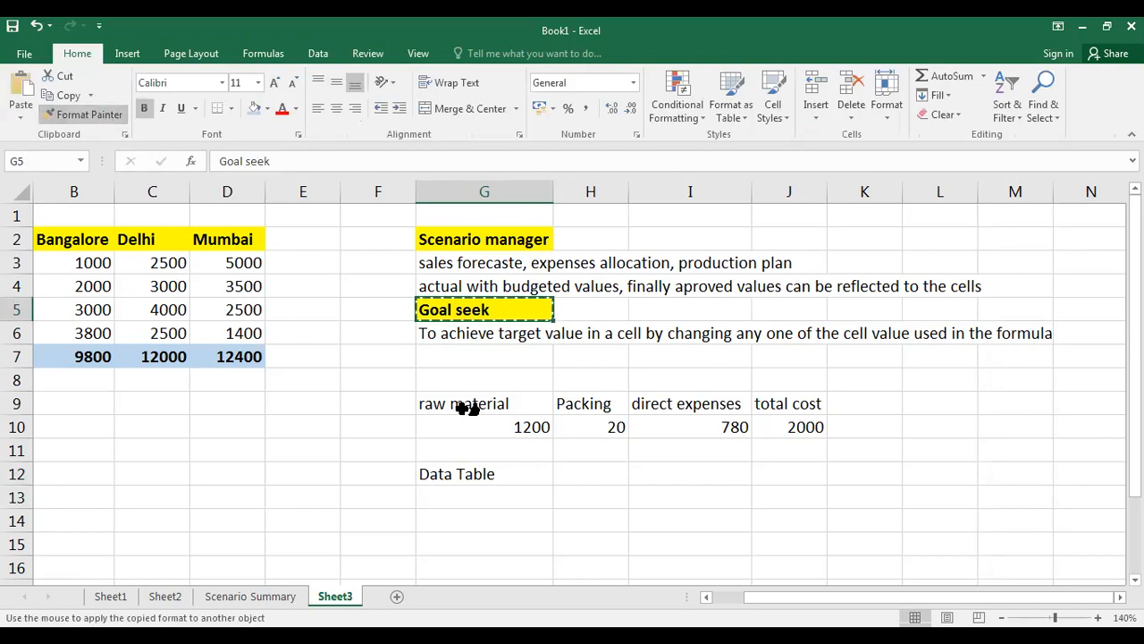
pyautogui.click(477, 473)
pyautogui.click(608, 471)
# Step: Enter the note "Table can be filled array of formulas by refereing values" in G13 and "from first row and first column of a table" in G14
pyautogui.click(536, 498)
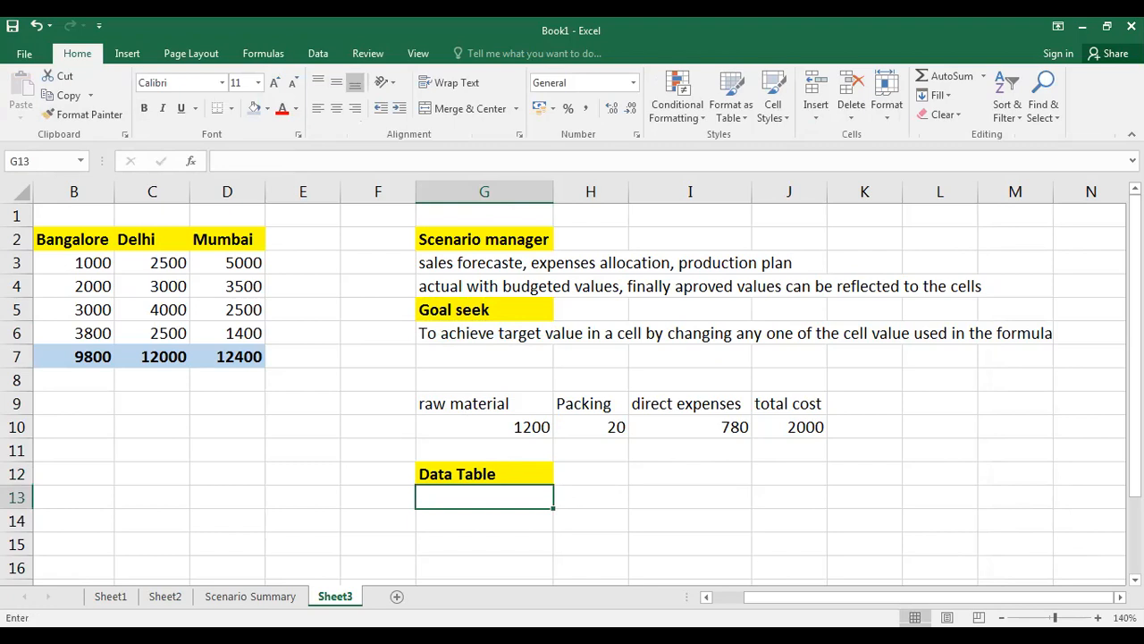
pyautogui.write('T')
pyautogui.press('BackSpace')
pyautogui.write('Table ')
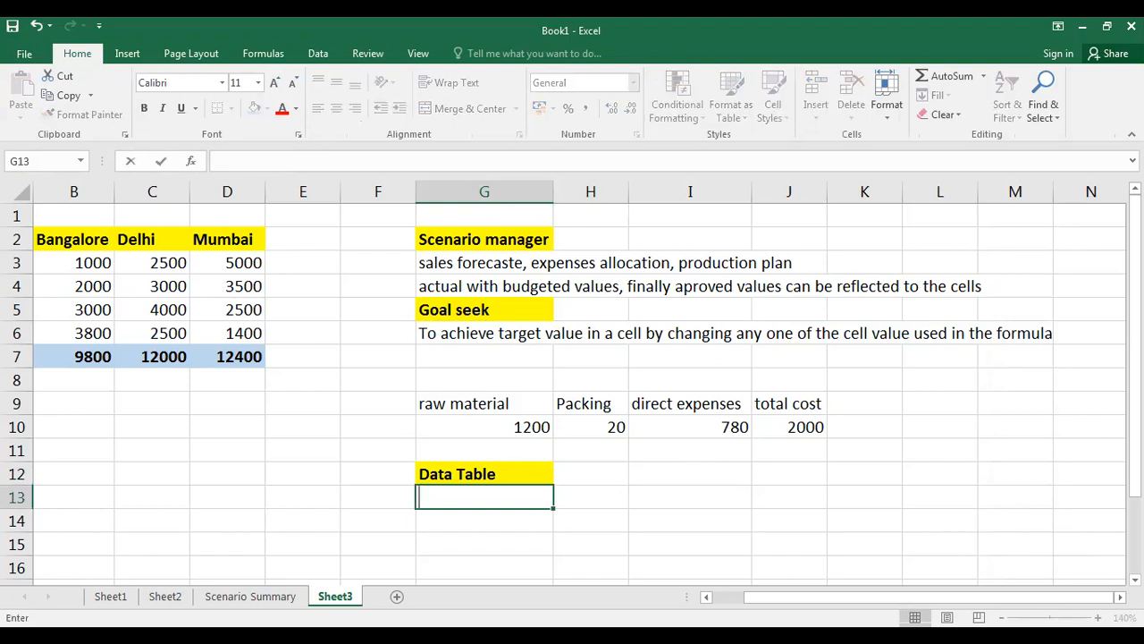
pyautogui.write('can be filled ')
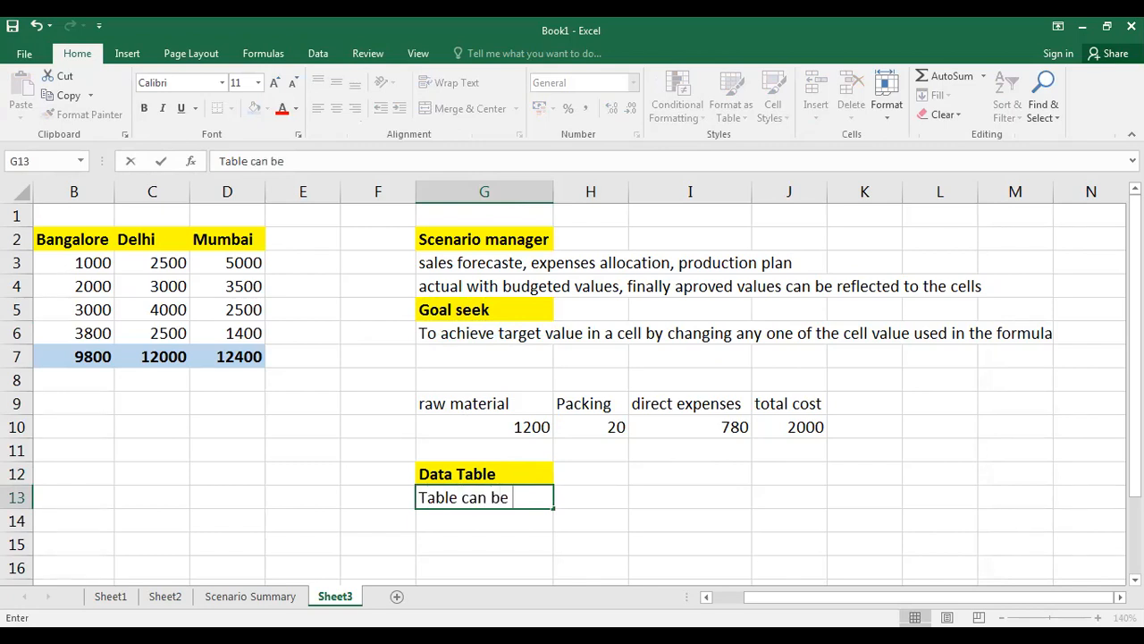
pyautogui.write('ar')
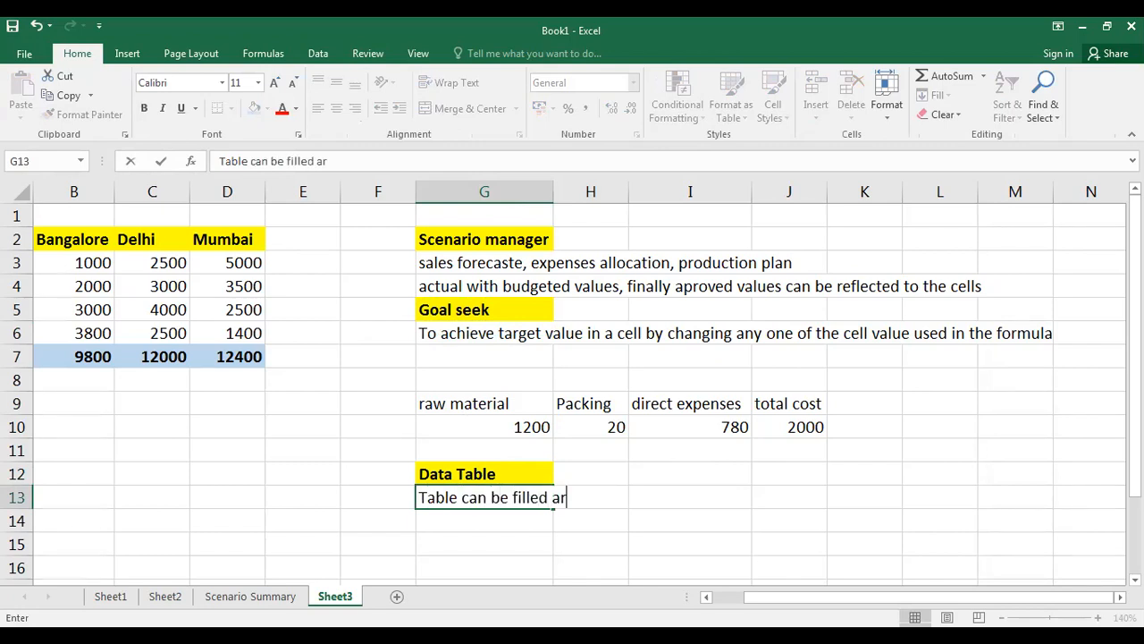
pyautogui.write('ray of form')
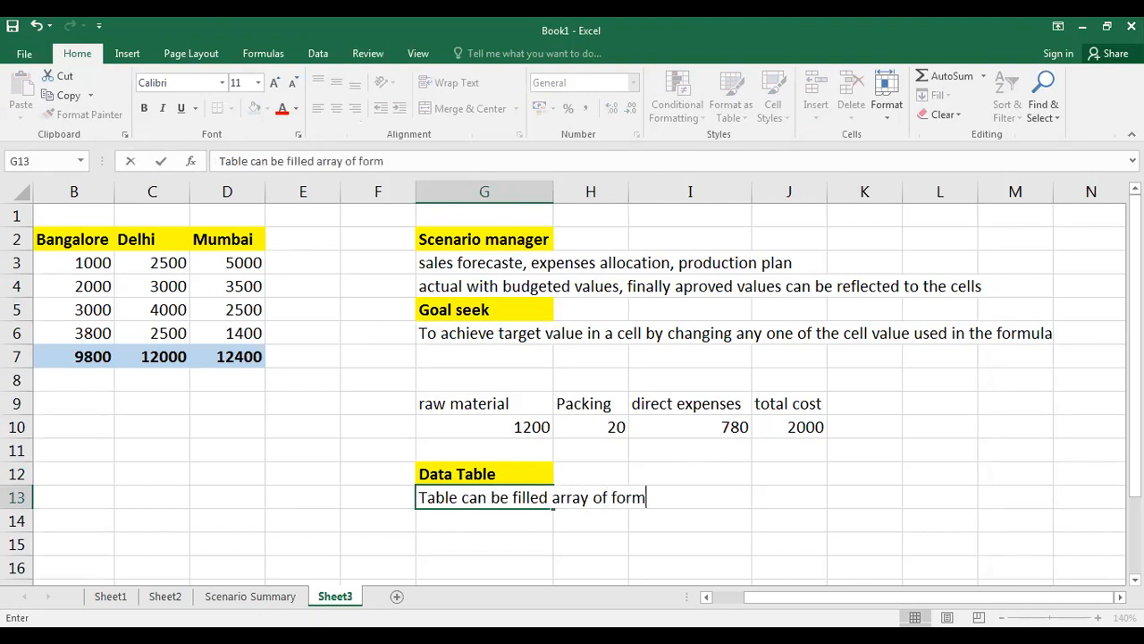
pyautogui.write('ulas by')
pyautogui.write('refereing values')
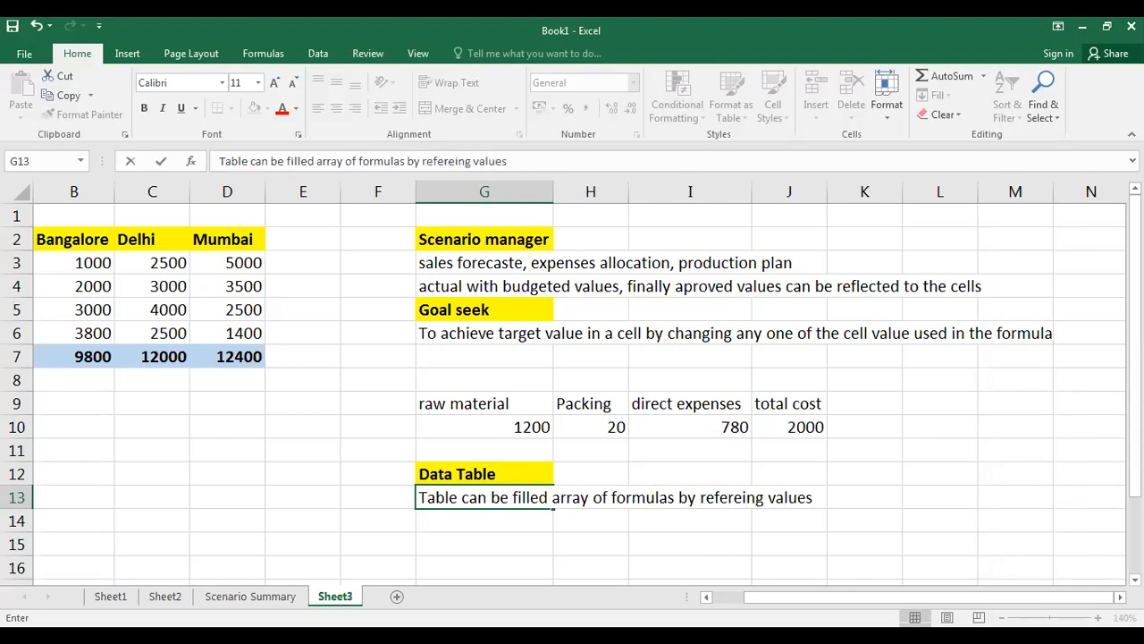
pyautogui.press('Return')
pyautogui.write('from first row and first column of a table')
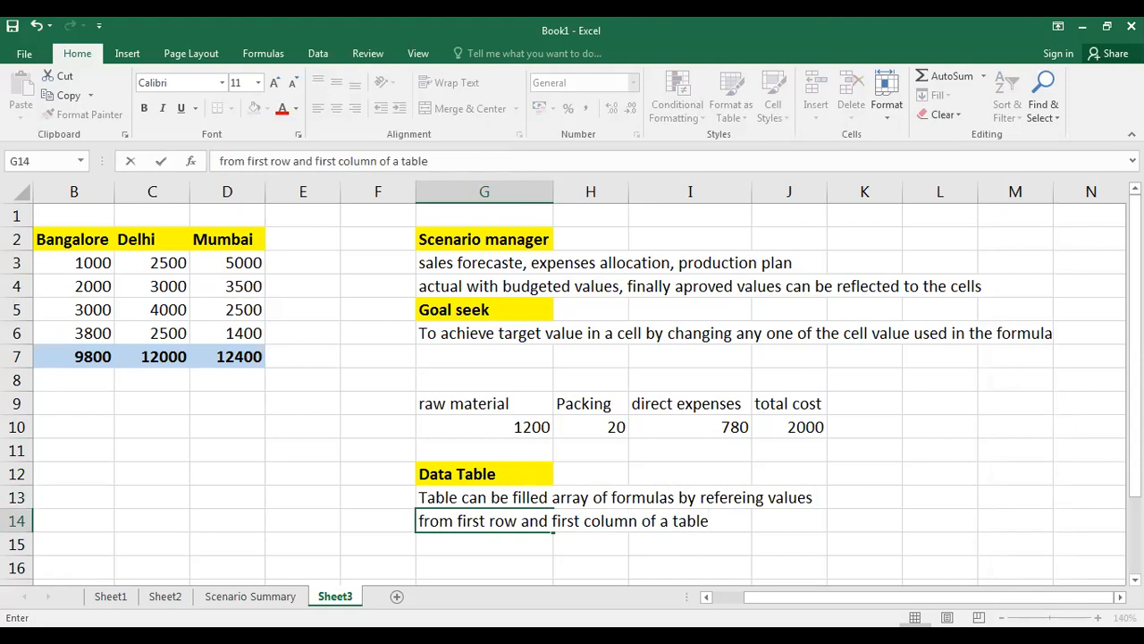
pyautogui.press('Return')
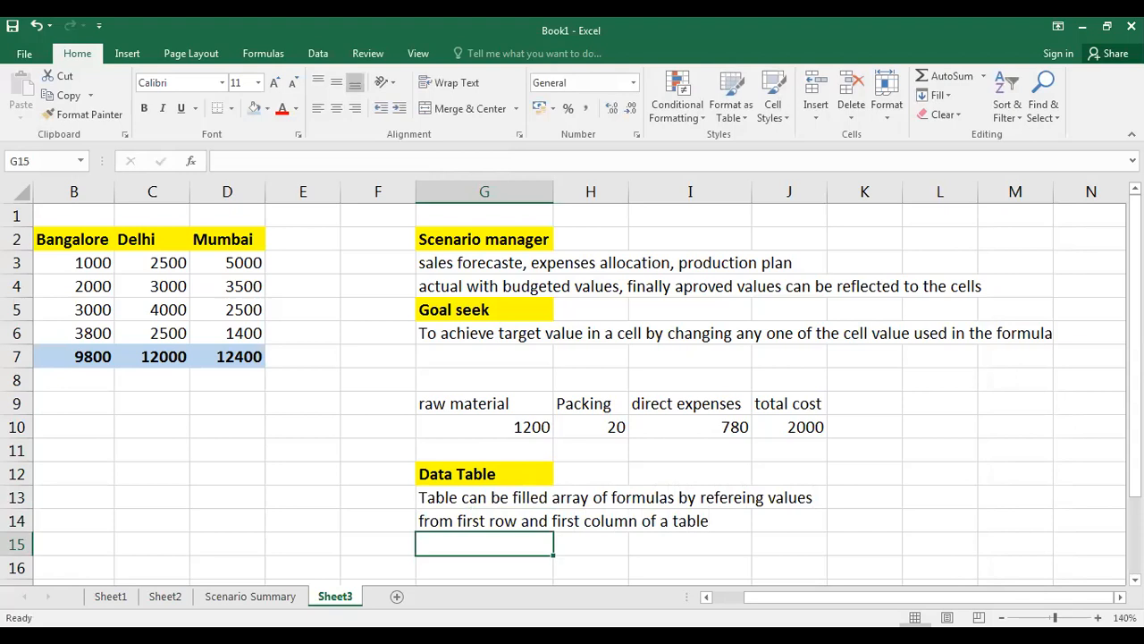
# Step: Enter the values 10000, 25000, 5000 and 100000 down cells G17 to G20, below the Data Table notes
pyautogui.scroll(-3, 858, 394)
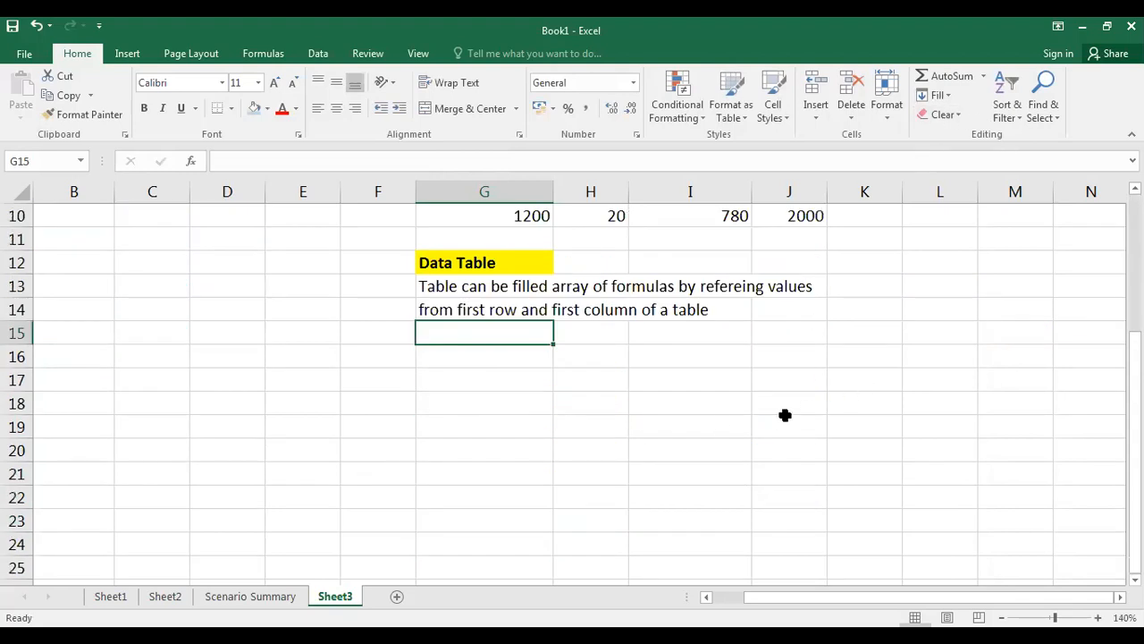
pyautogui.click(527, 430)
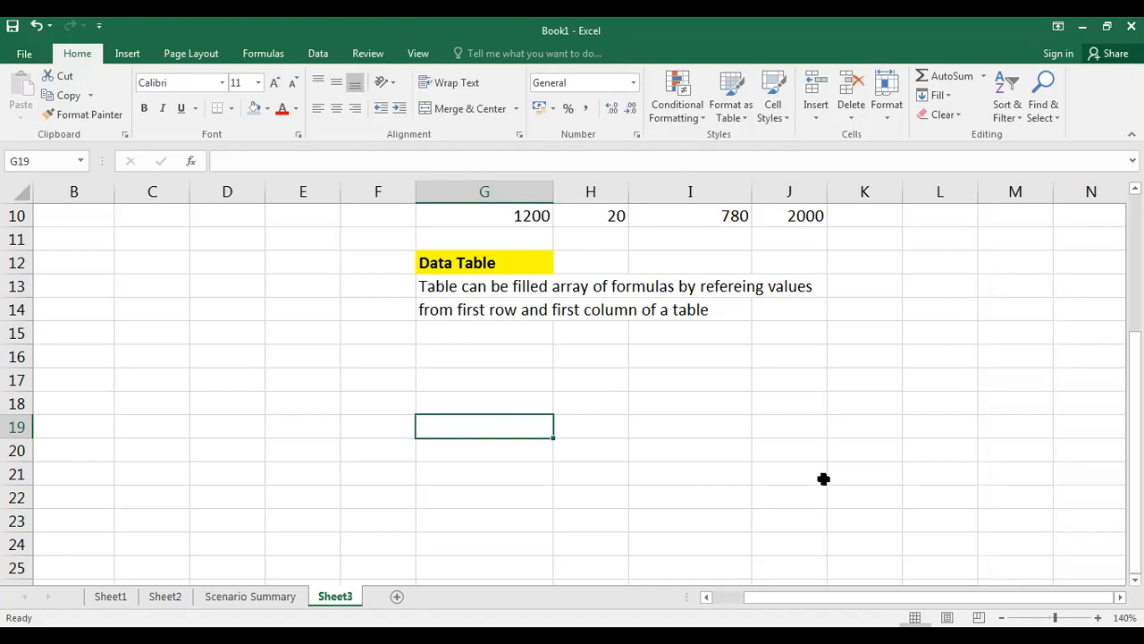
pyautogui.press('Up')
pyautogui.press('Up')
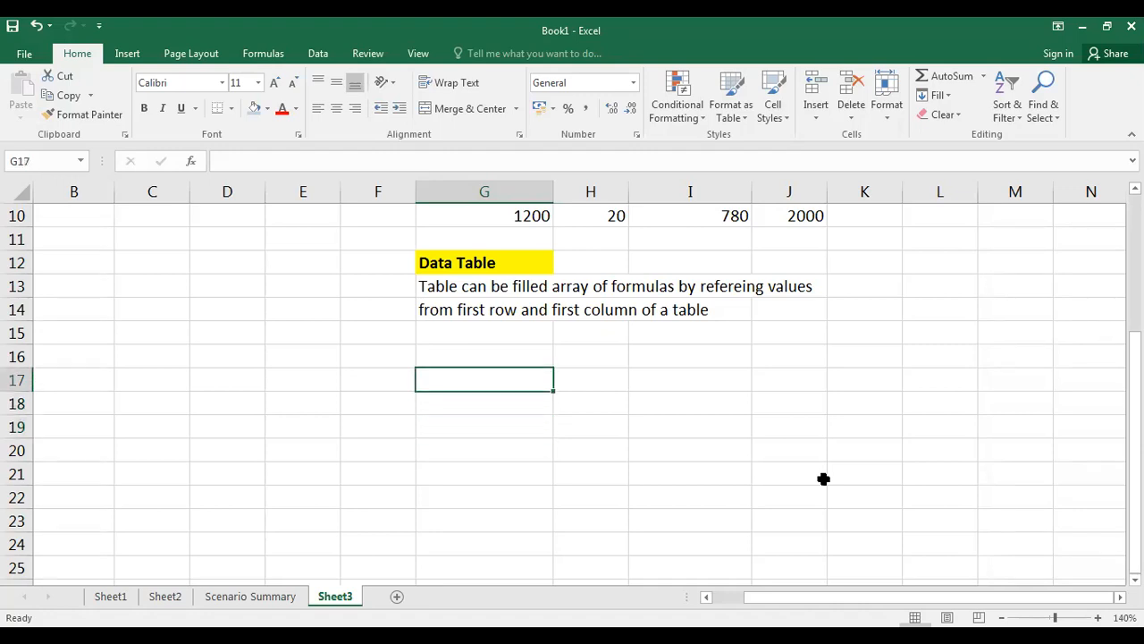
pyautogui.write('1000')
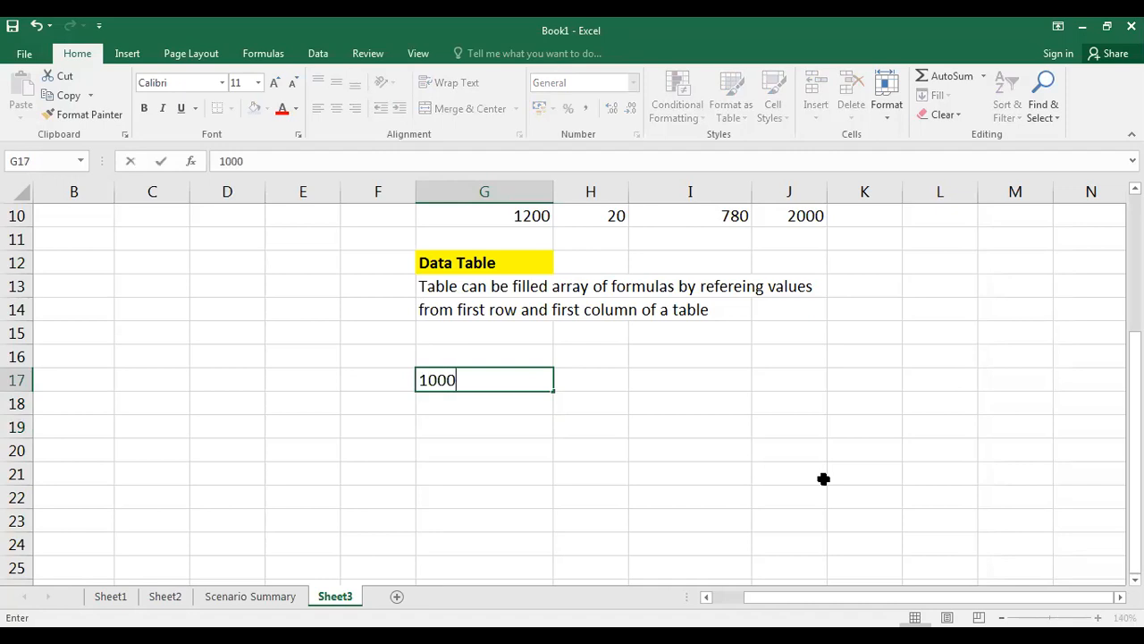
pyautogui.write('0')
pyautogui.press('Return')
pyautogui.write('250')
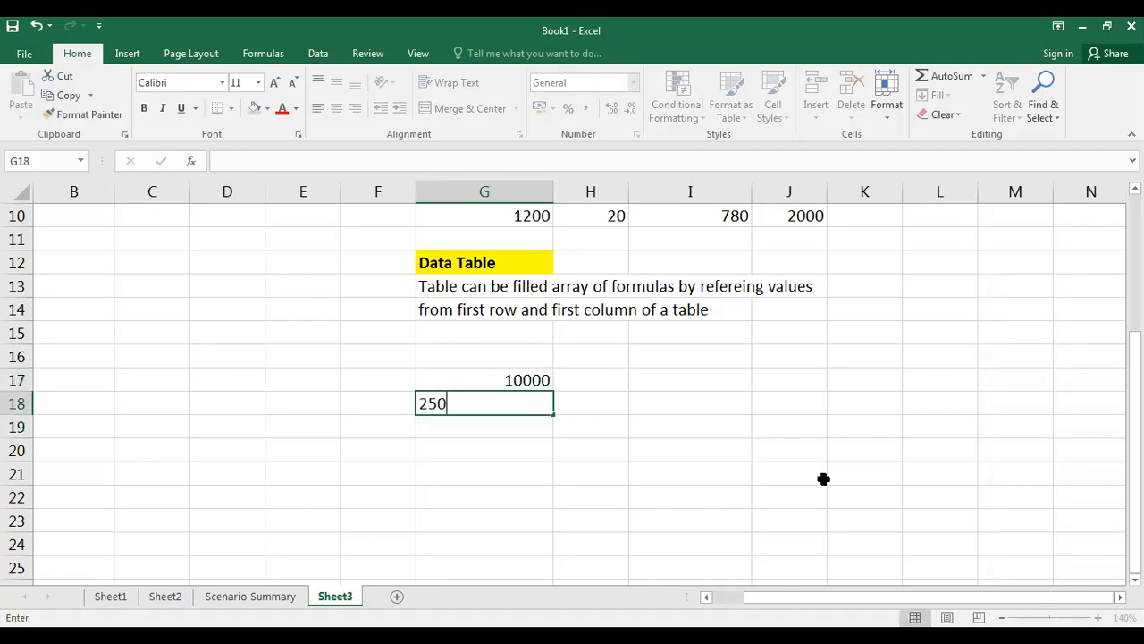
pyautogui.write('00')
pyautogui.press('Return')
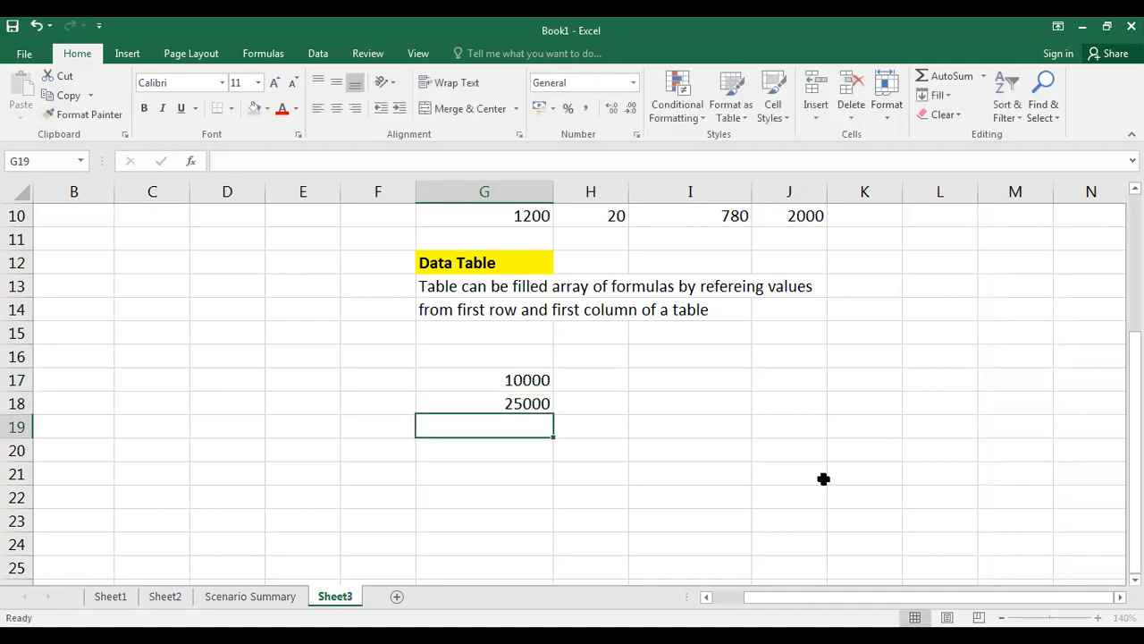
pyautogui.write('5000')
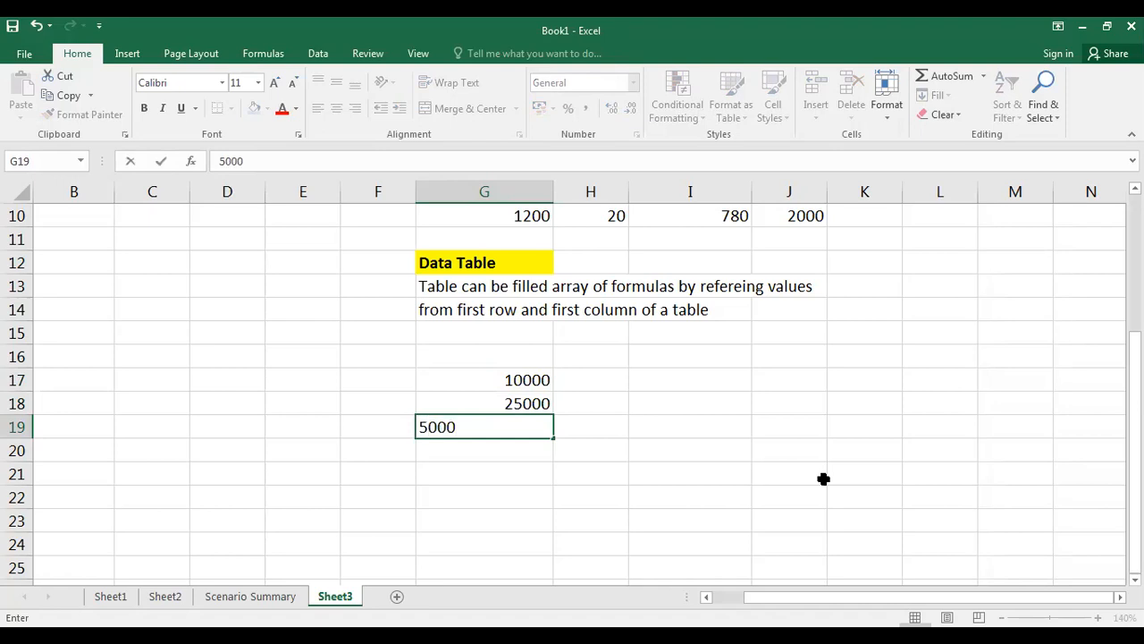
pyautogui.press('Return')
pyautogui.write('10000')
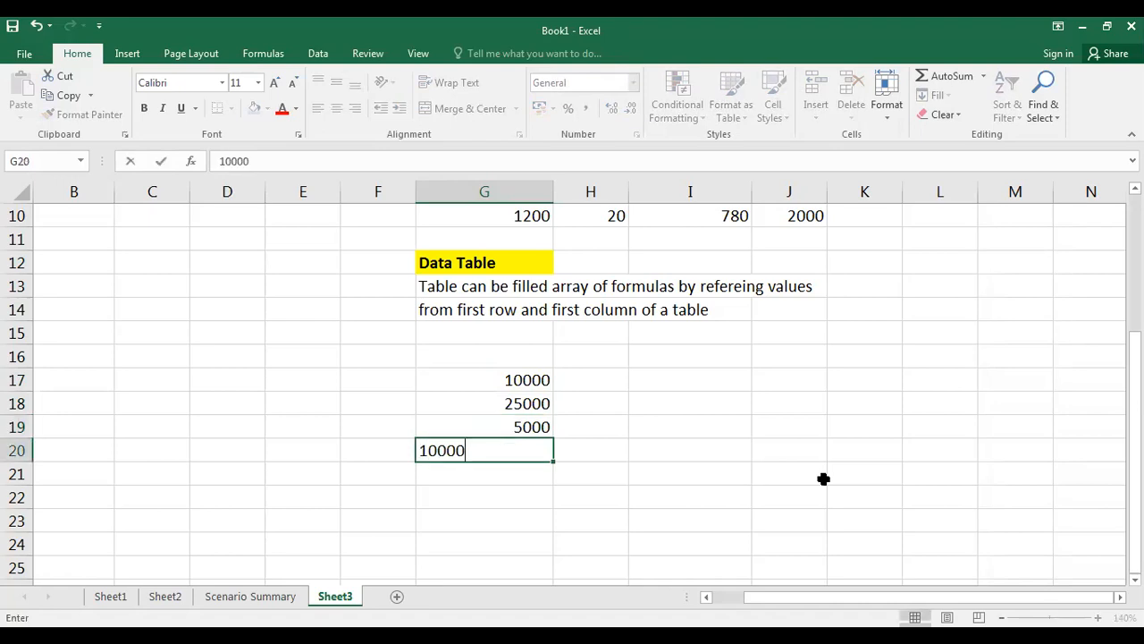
pyautogui.write('0')
pyautogui.press('Return')
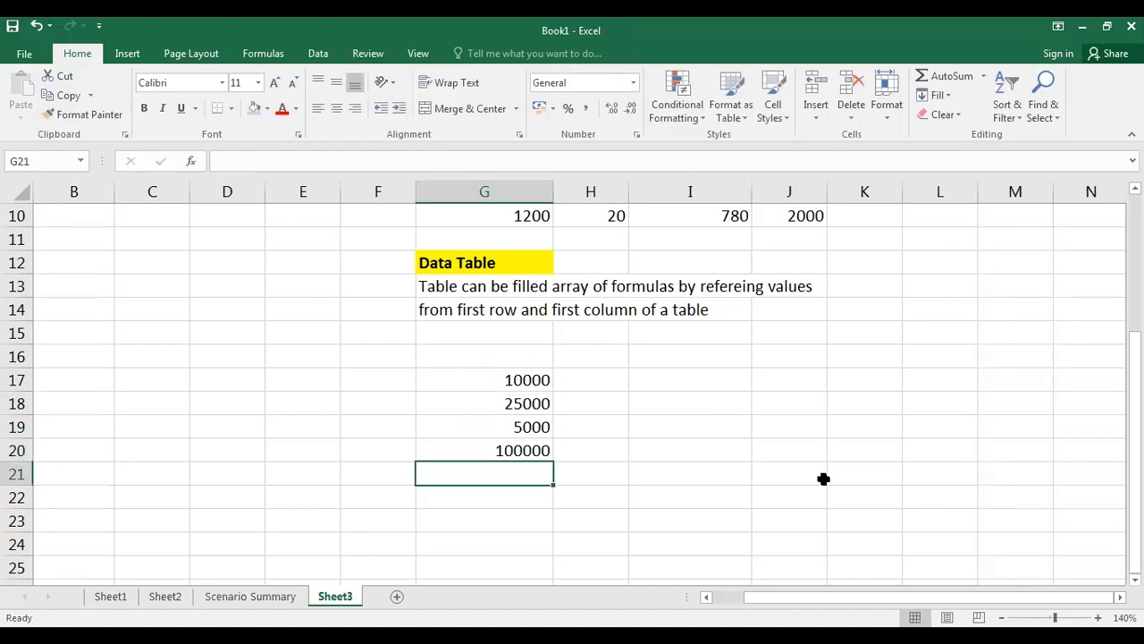
# Step: Enter 300000 in G21 and change the third amount, in G19, to 50000
pyautogui.write('300000')
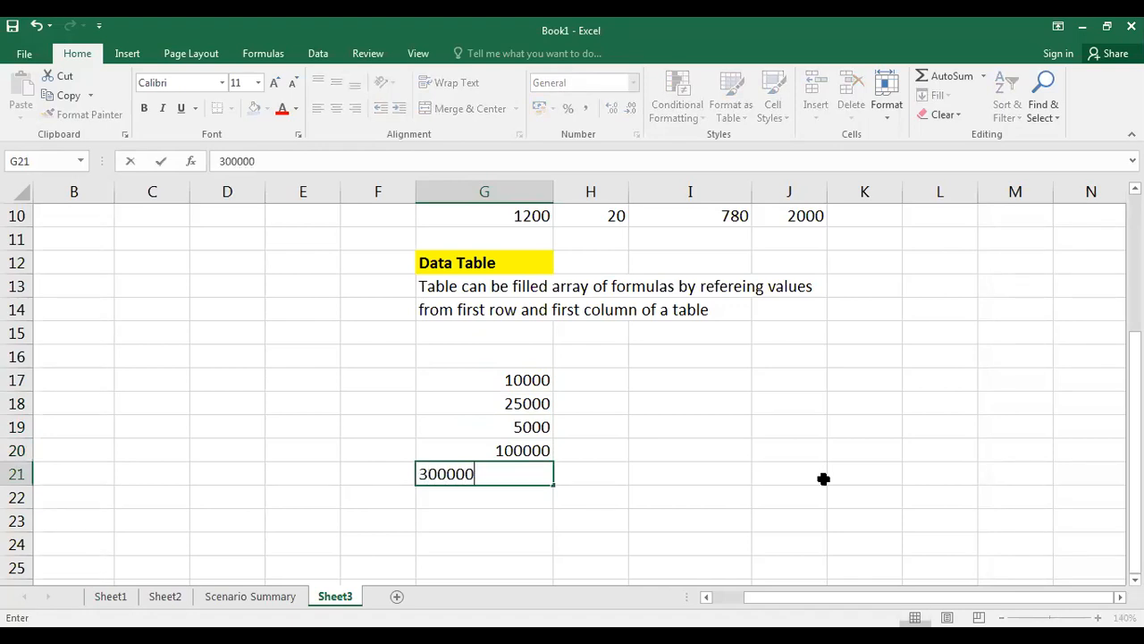
pyautogui.press('Return')
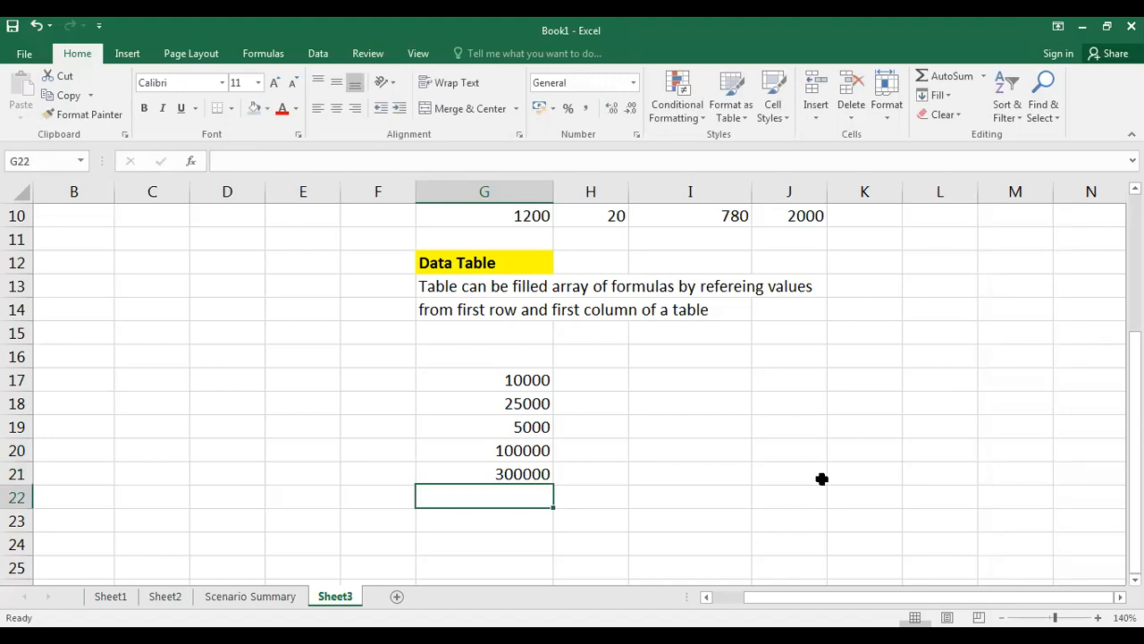
pyautogui.click(508, 425)
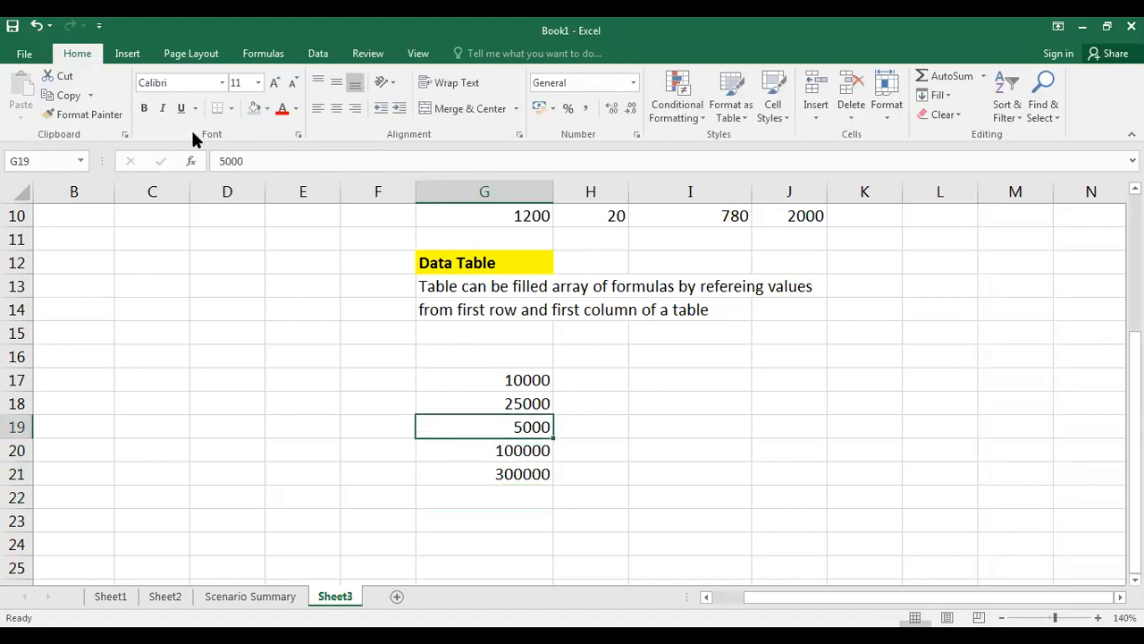
pyautogui.click(255, 160)
pyautogui.write('0')
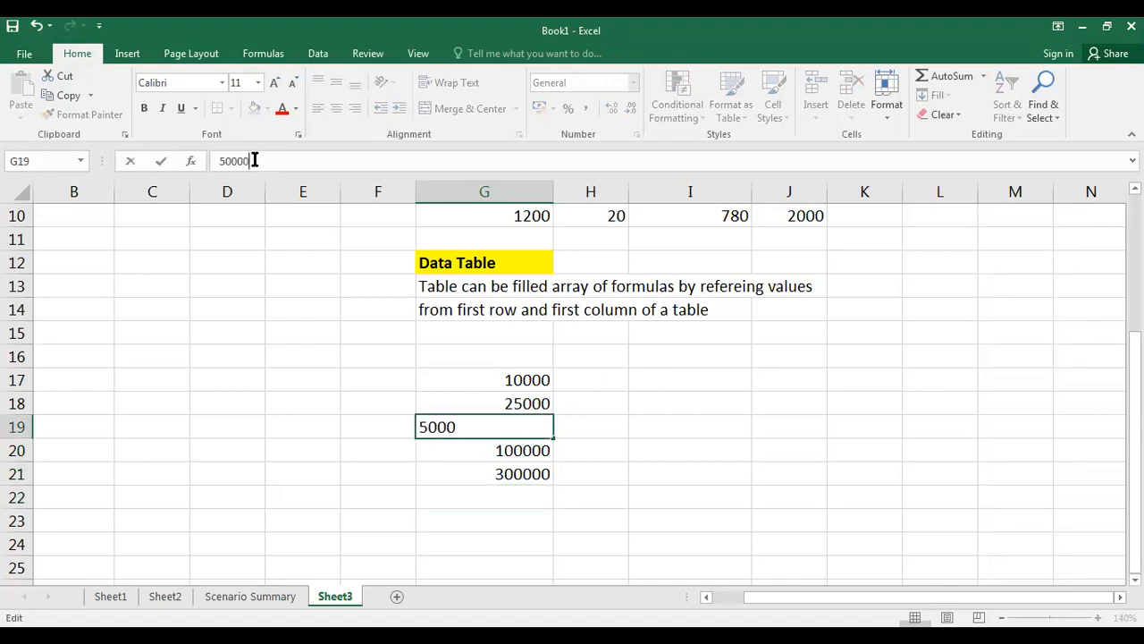
pyautogui.press('Return')
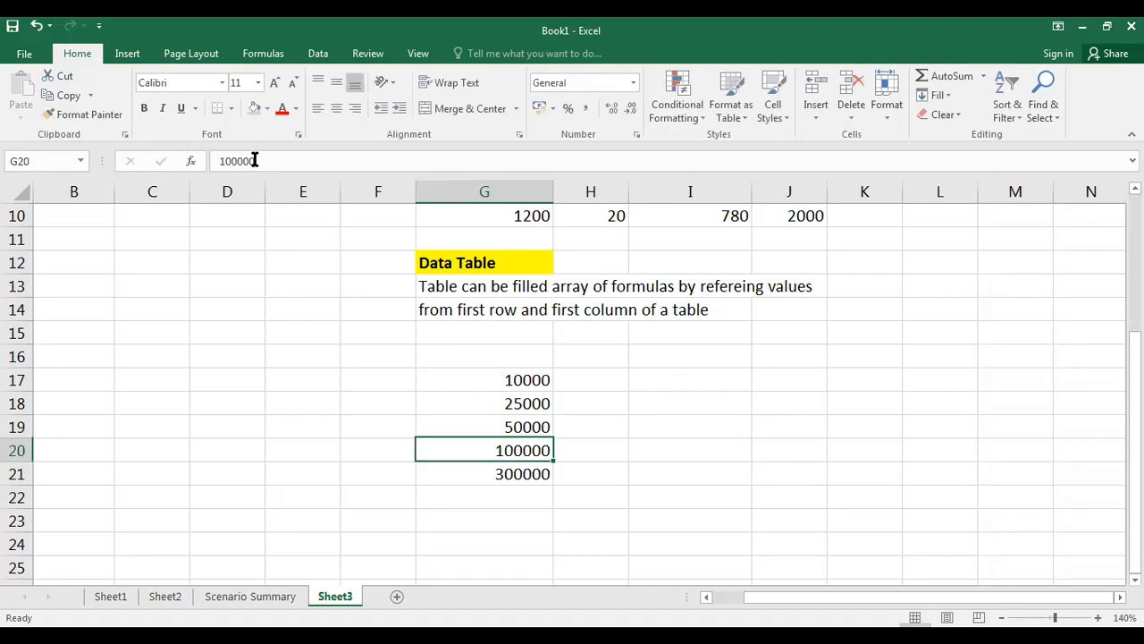
# Step: Enter the percentages 3%, 5%, 6% and 7% across cells H16 to K16, above the amounts
pyautogui.click(593, 352)
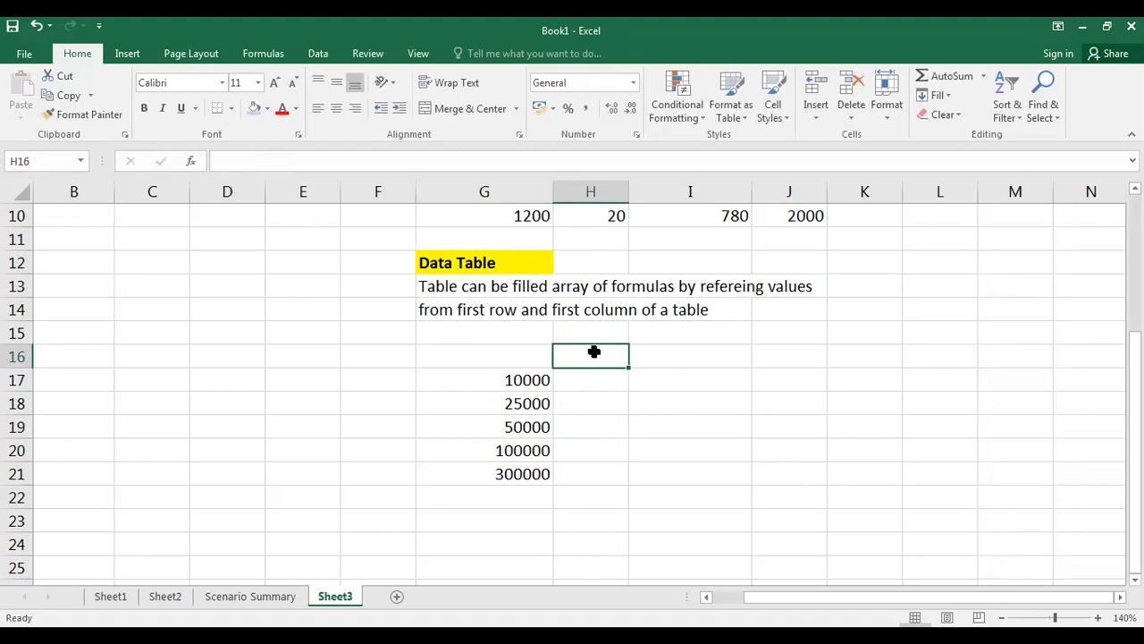
pyautogui.write('3%')
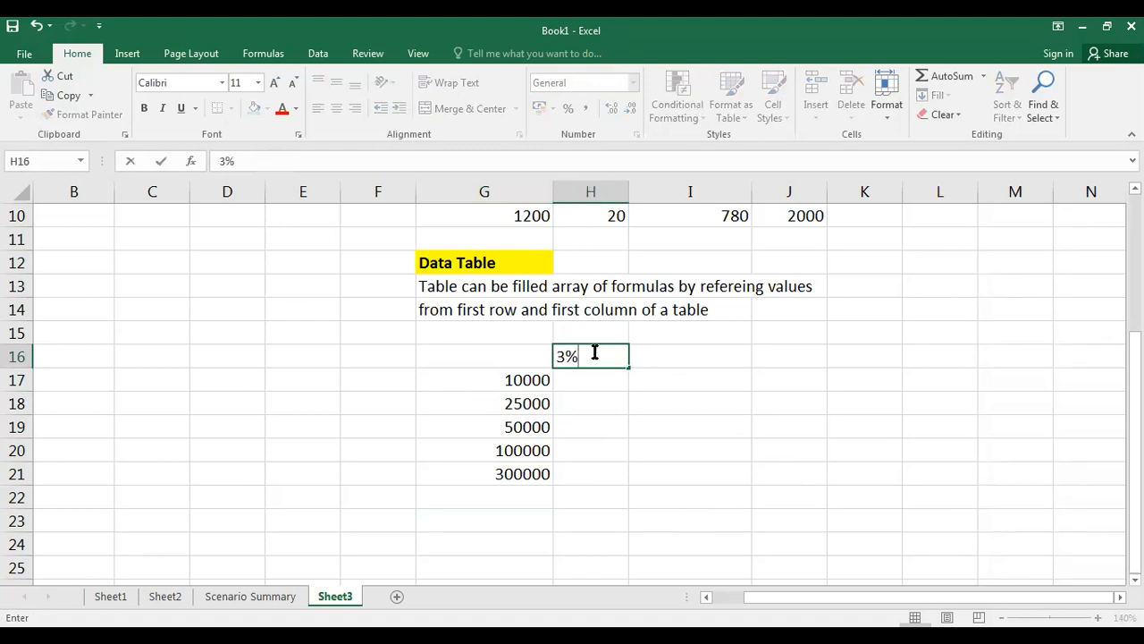
pyautogui.press('Tab')
pyautogui.write('5%')
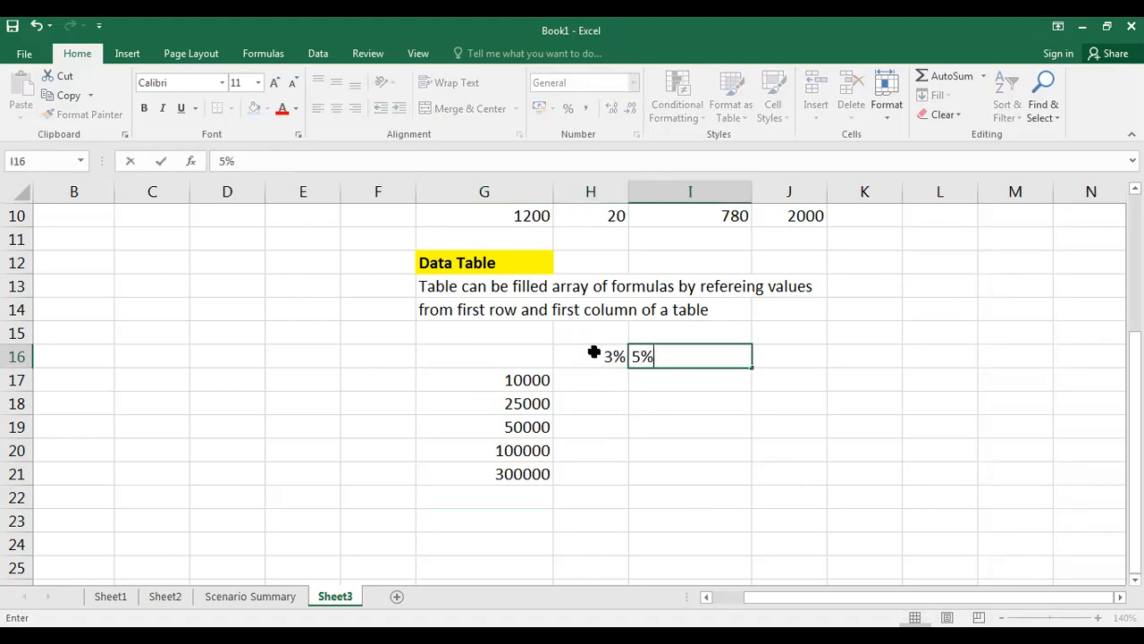
pyautogui.press('Tab')
pyautogui.write('6%')
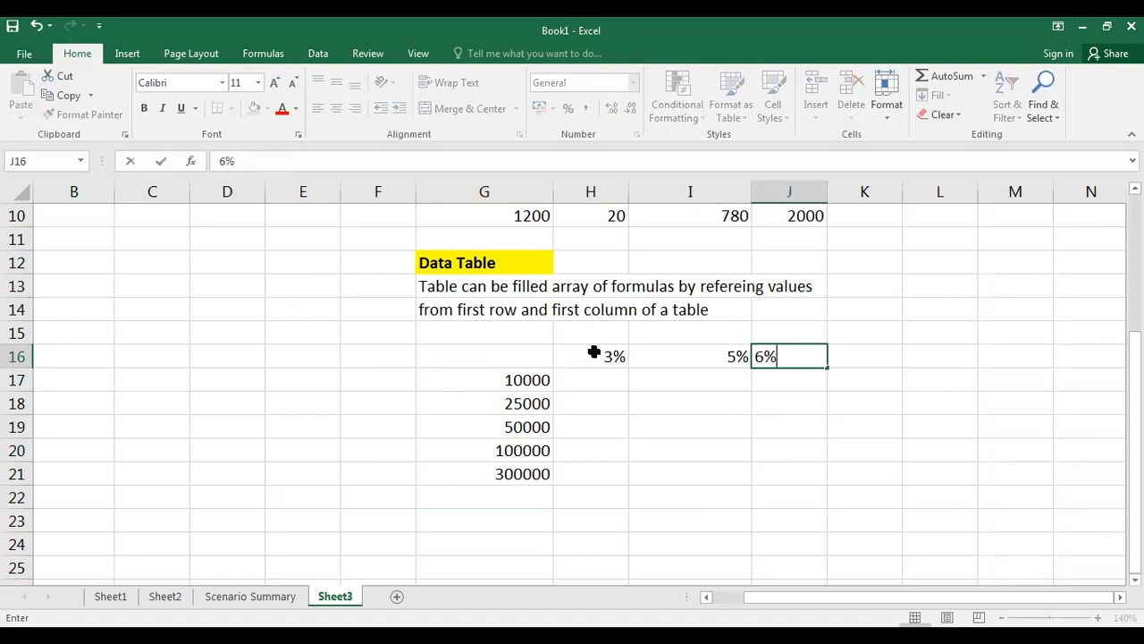
pyautogui.press('Tab')
pyautogui.write('7%')
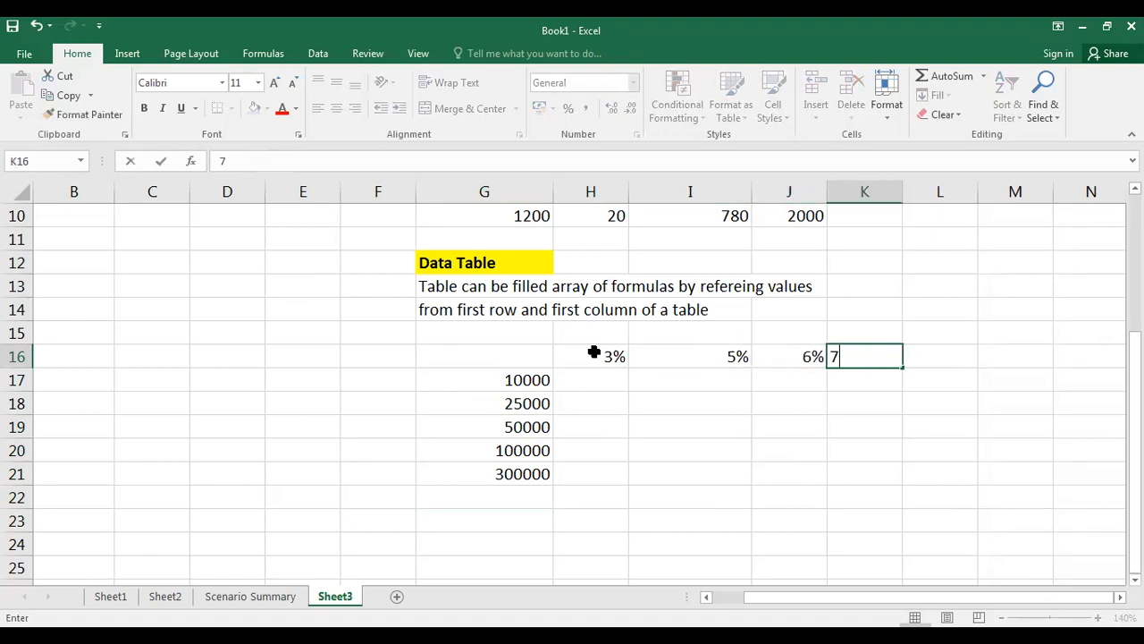
pyautogui.press('Return')
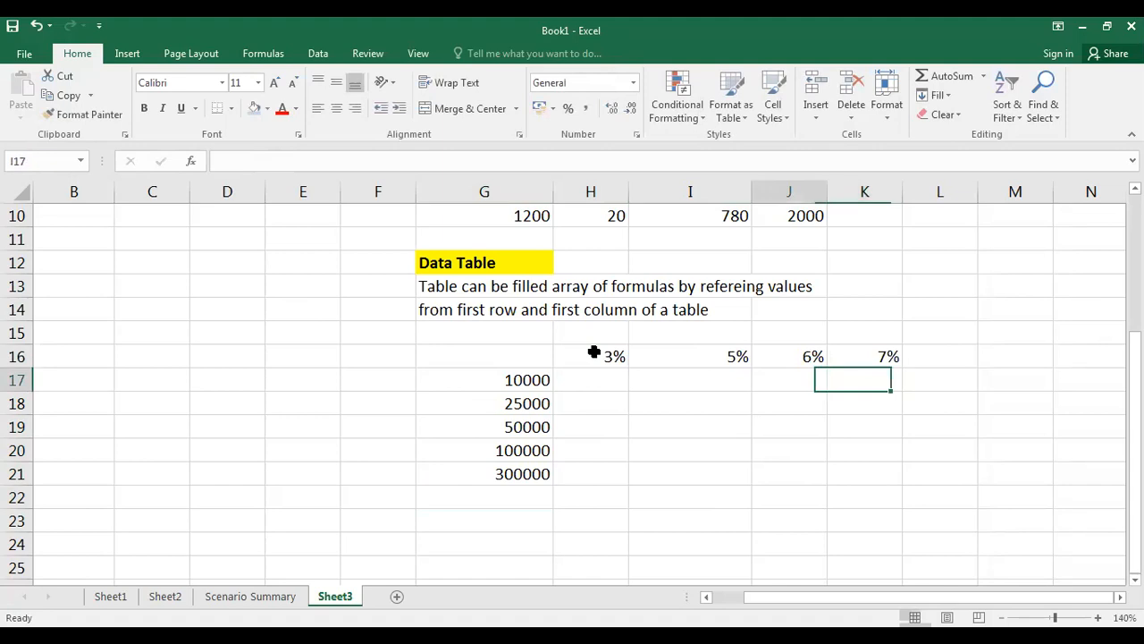
pyautogui.press('Left')
pyautogui.press('Left')
pyautogui.press('Left')
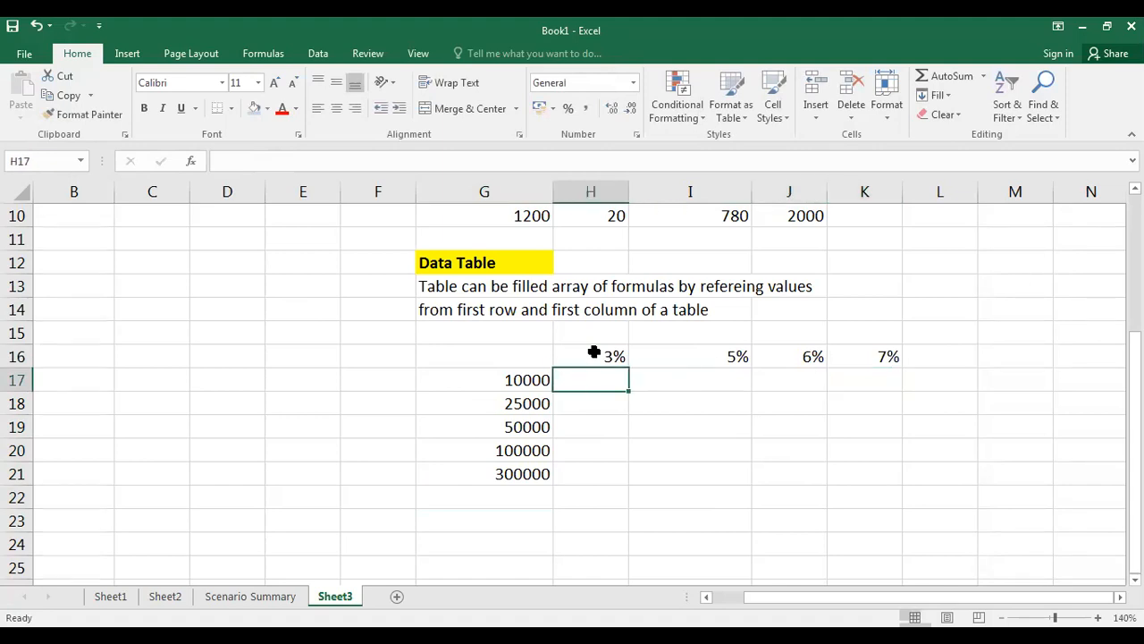
pyautogui.write('=')
pyautogui.press('BackSpace')
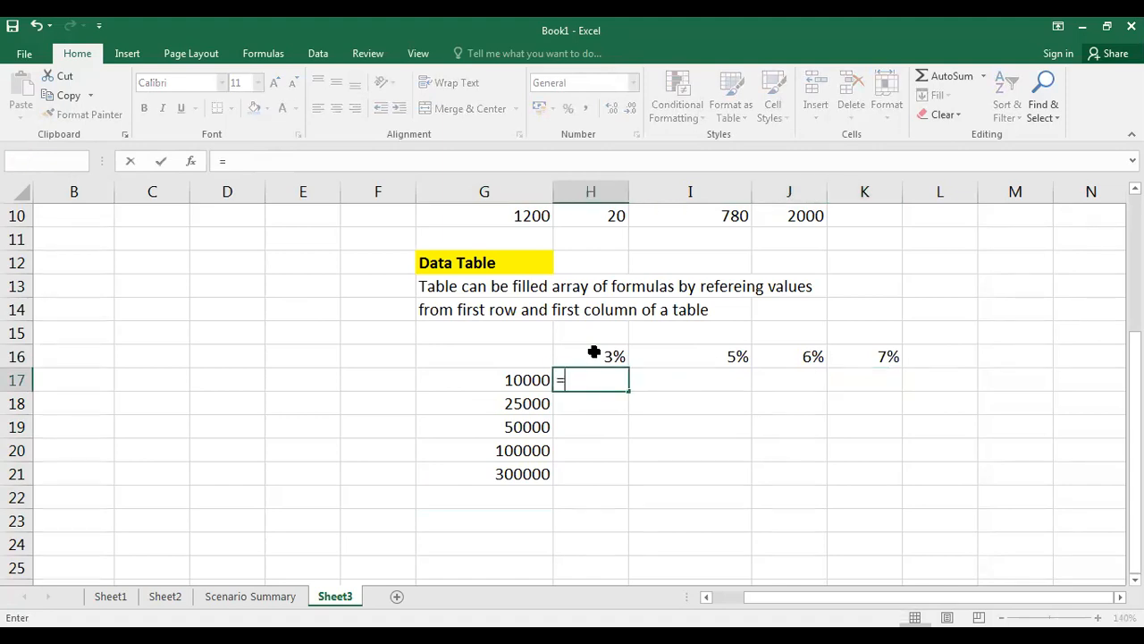
pyautogui.click(608, 401)
pyautogui.moveTo(589, 377); pyautogui.dragTo(877, 470)
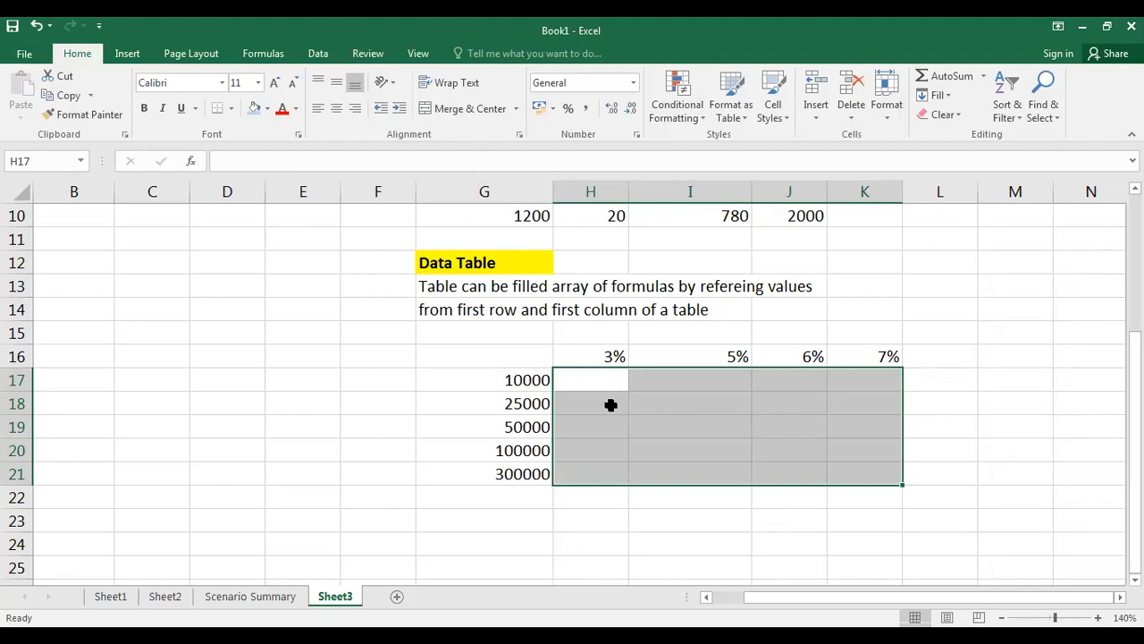
pyautogui.click(510, 362)
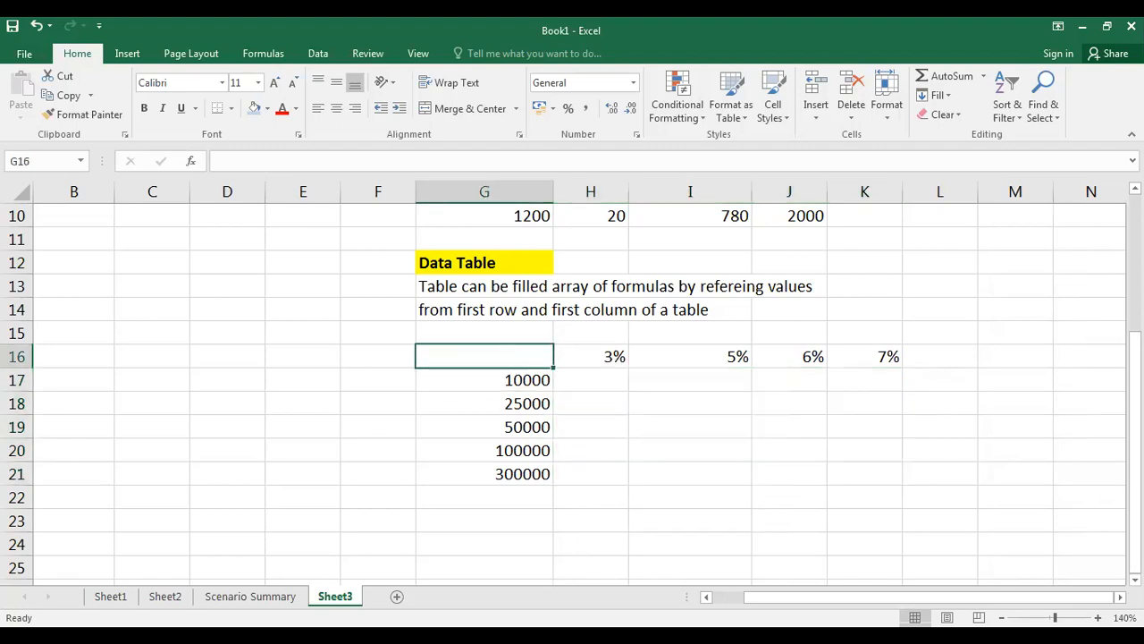
pyautogui.write('=')
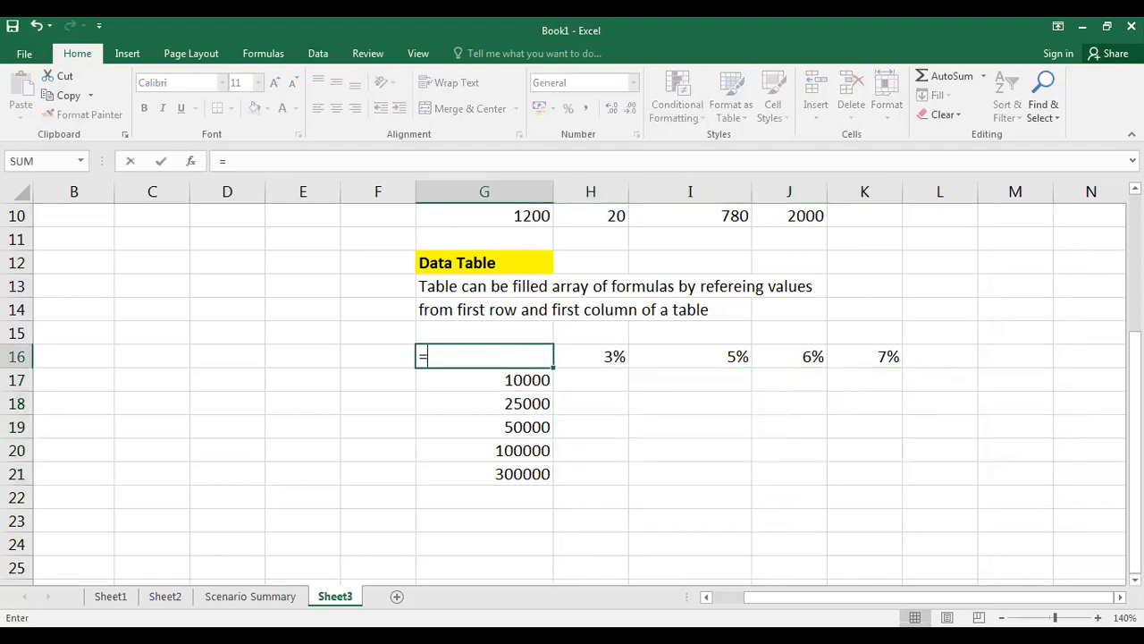
pyautogui.press('BackSpace')
pyautogui.press('Return')
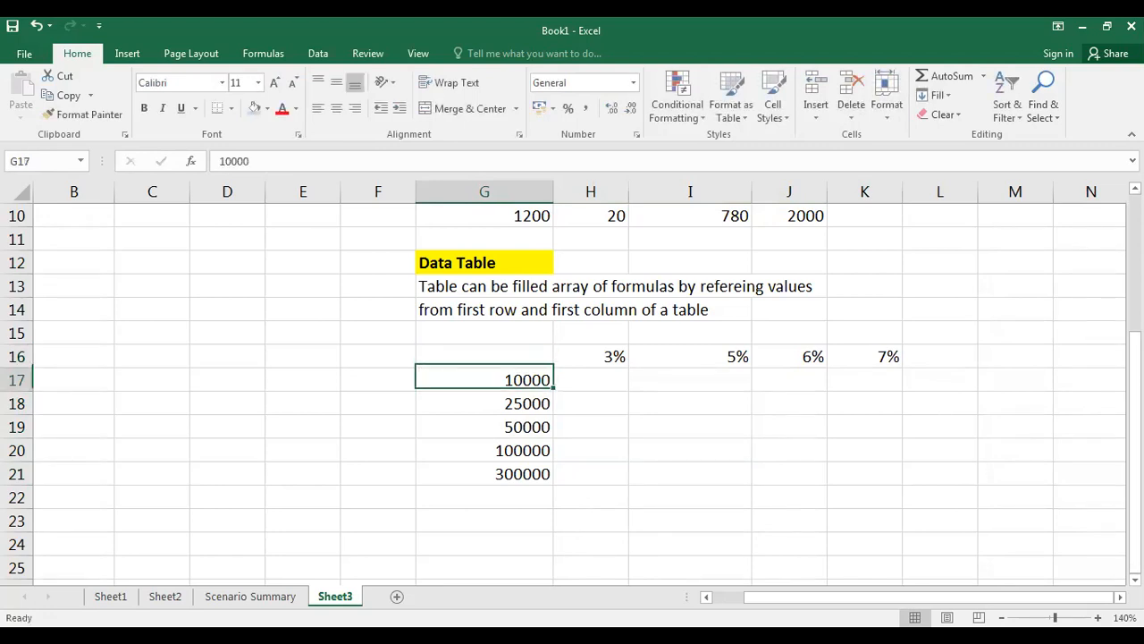
# Step: Enter the formula =G22*L16 in the table's corner cell G16, referring to the blank cells beyond the amounts and percentages
pyautogui.press('Up')
pyautogui.write('=')
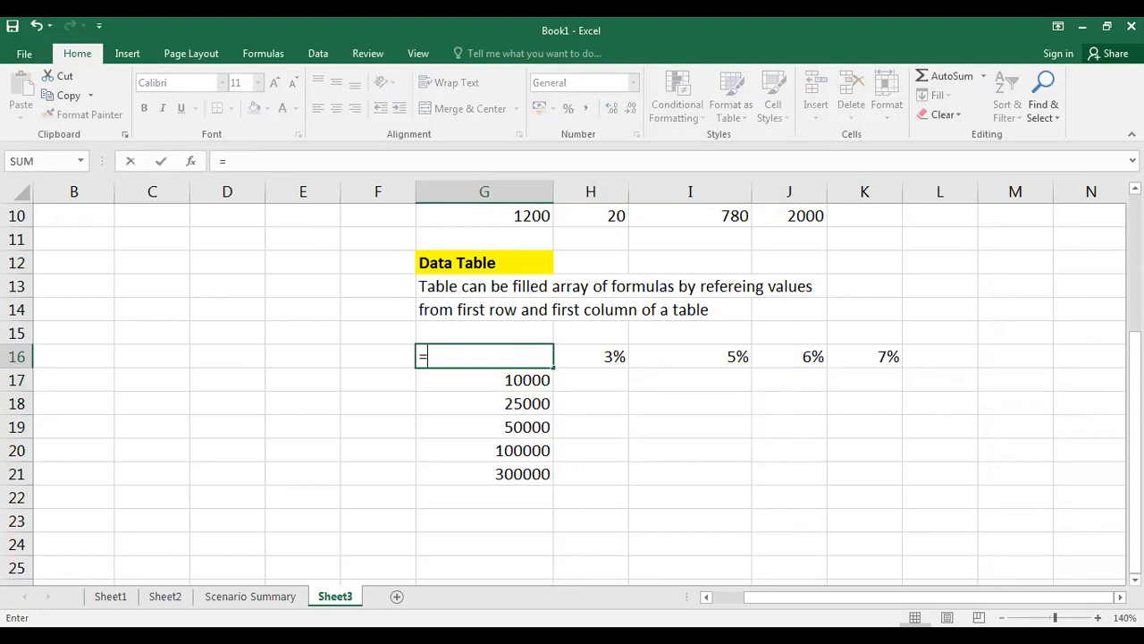
pyautogui.click(510, 492)
pyautogui.write('*')
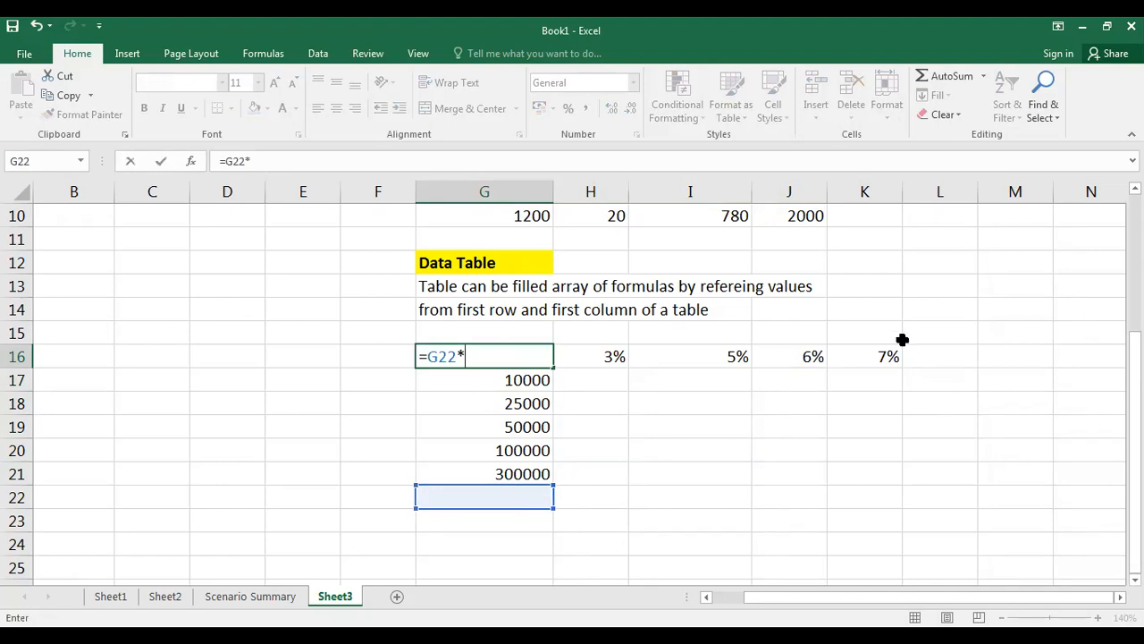
pyautogui.click(931, 356)
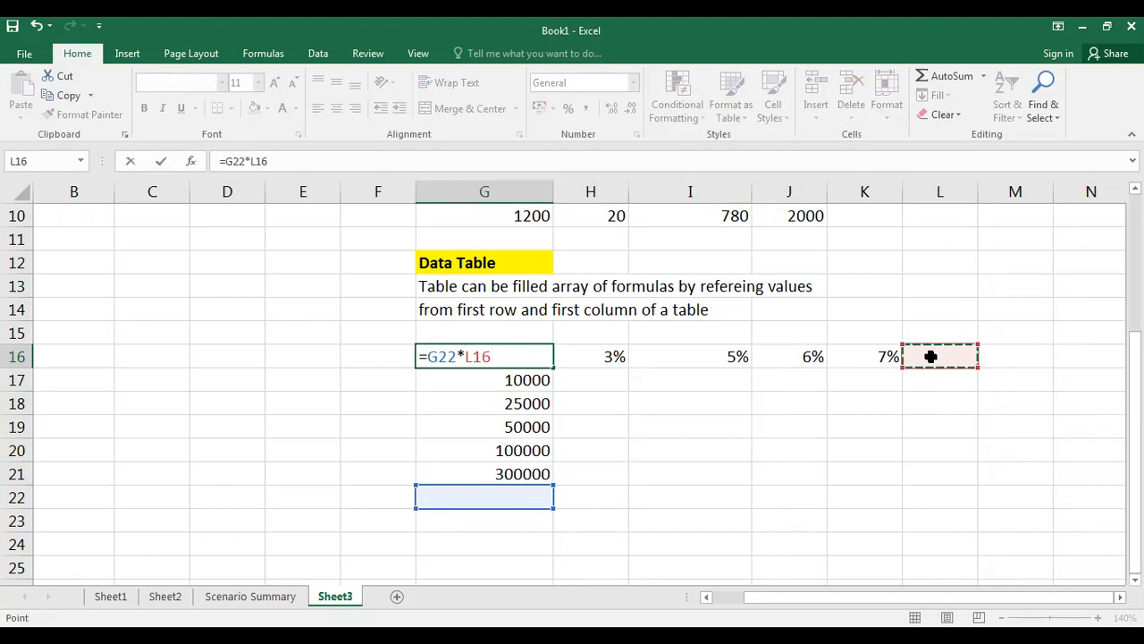
pyautogui.press('Return')
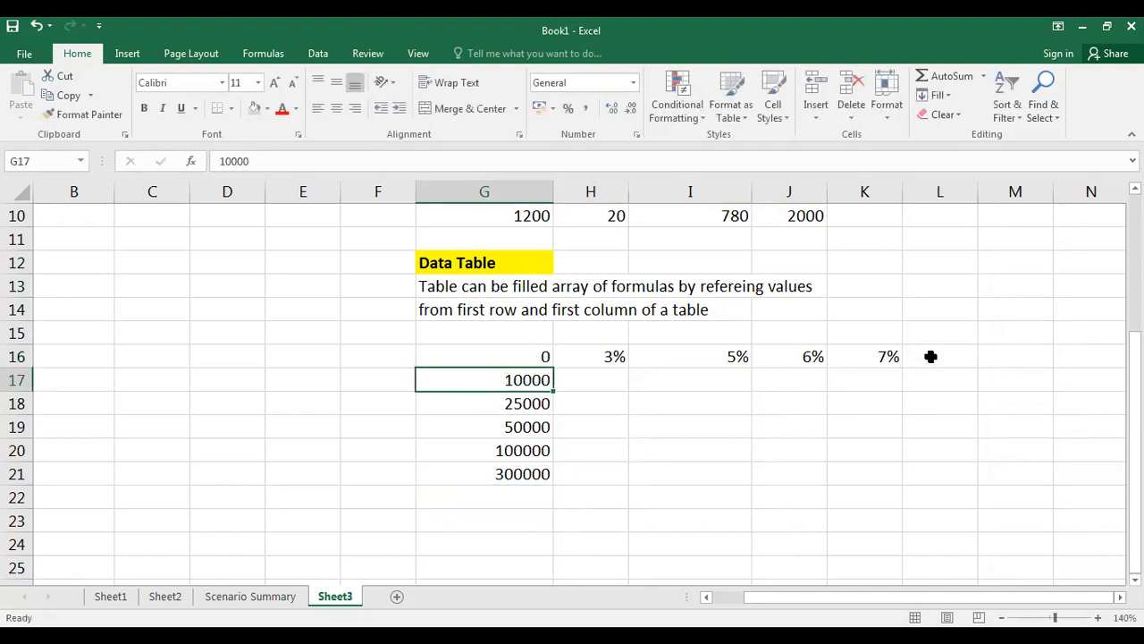
pyautogui.click(511, 498)
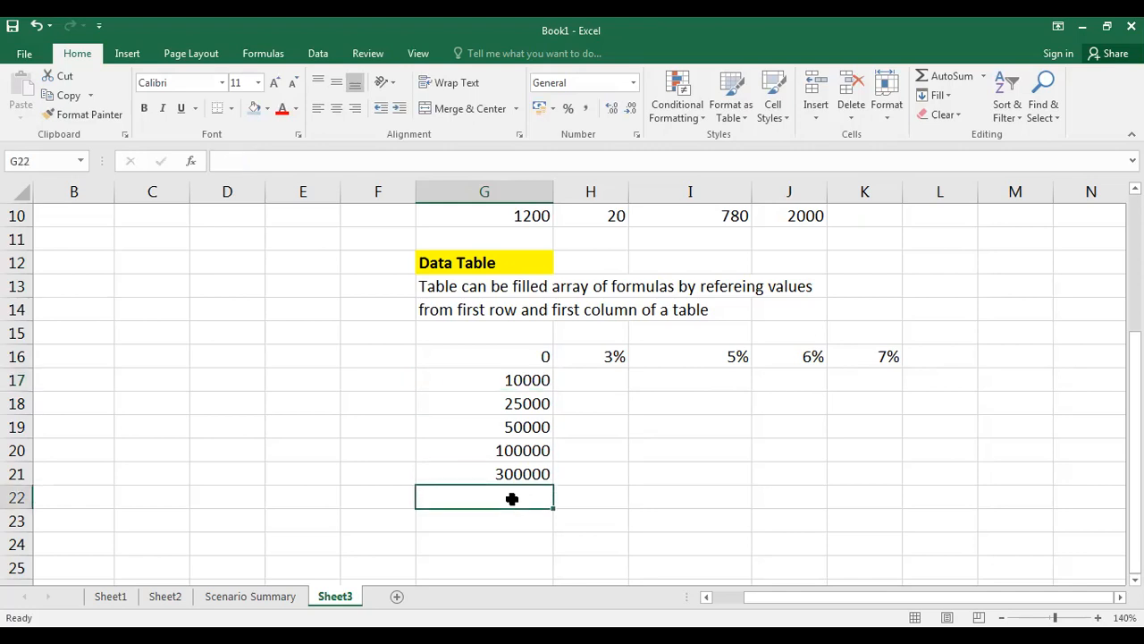
pyautogui.doubleClick(509, 360)
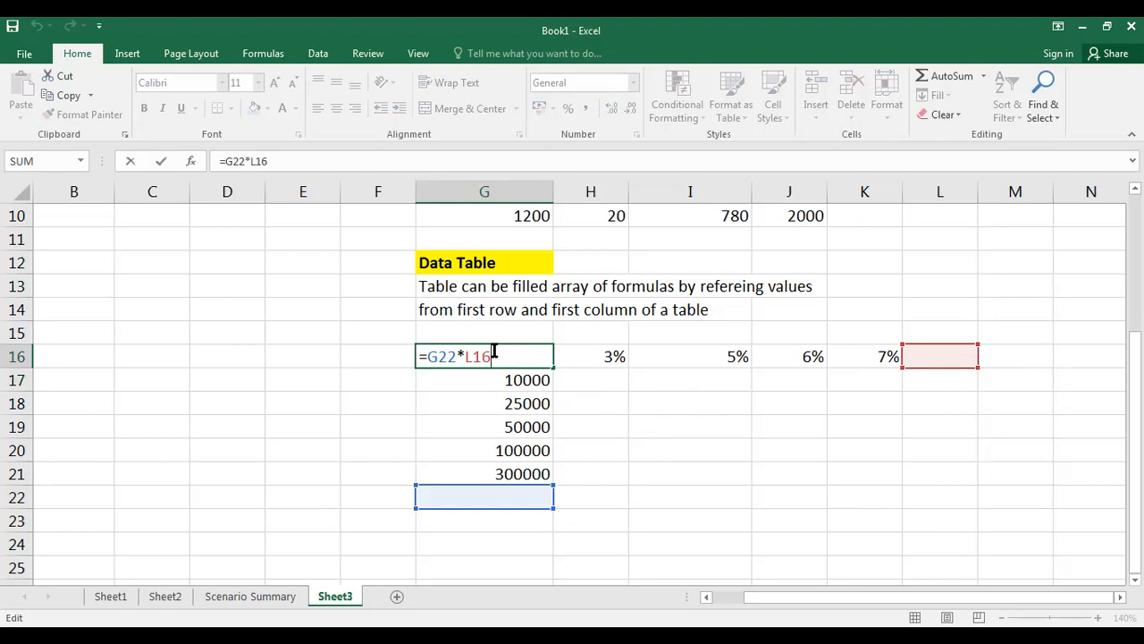
pyautogui.press('Return')
# Step: Create a What-If data table over G16:K21 with G22 as the row input cell and L16 as the column input cell
pyautogui.moveTo(500, 349); pyautogui.dragTo(846, 470)
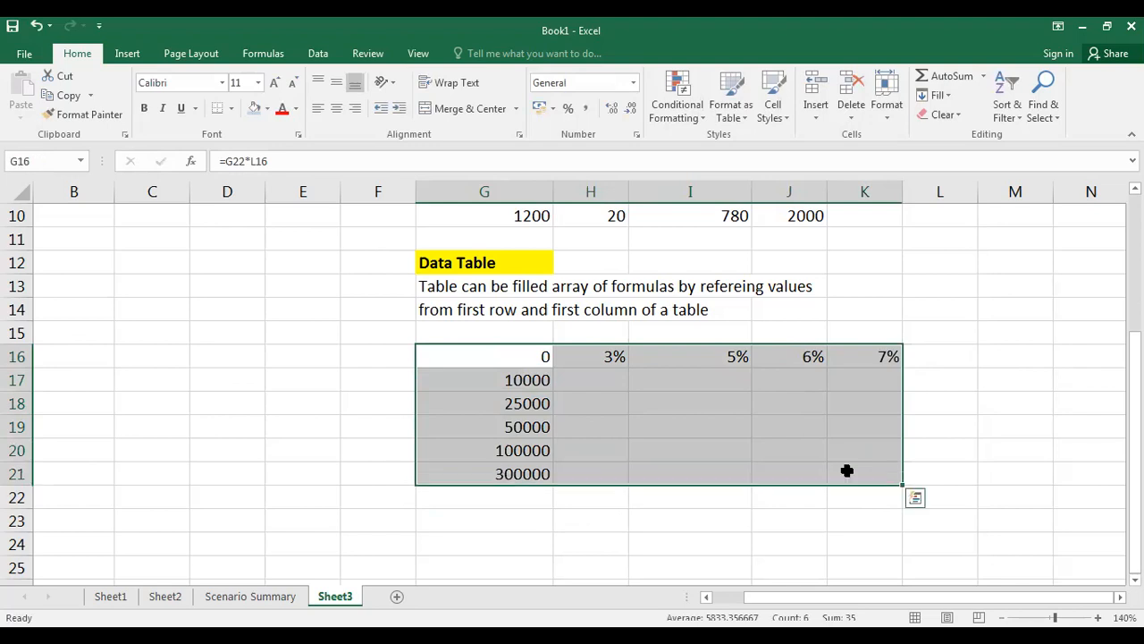
pyautogui.click(318, 53)
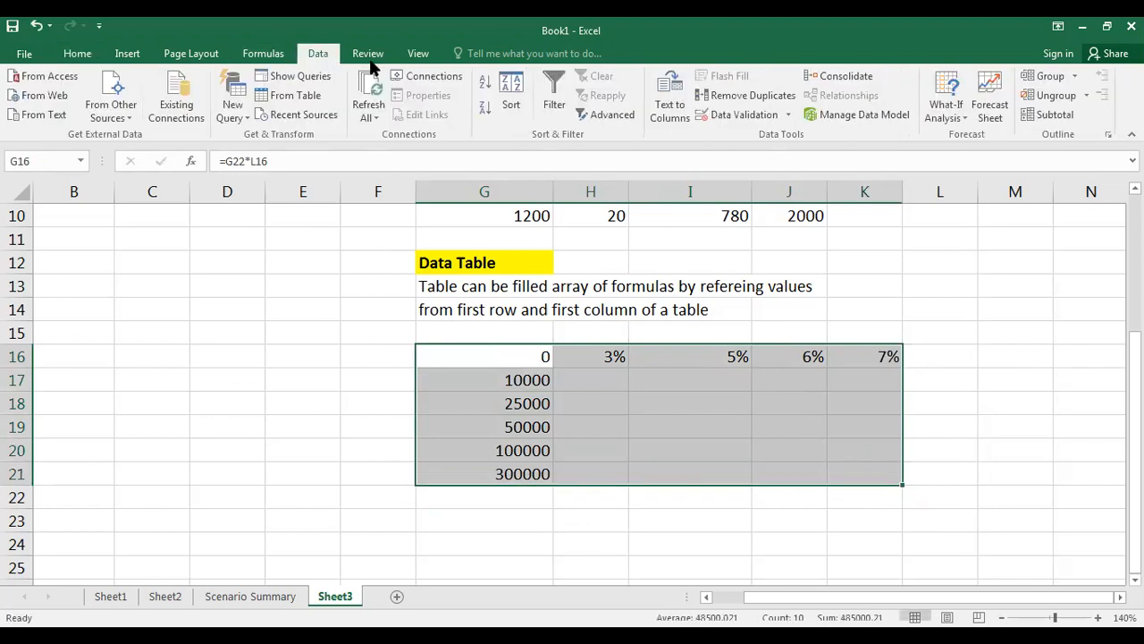
pyautogui.click(956, 111)
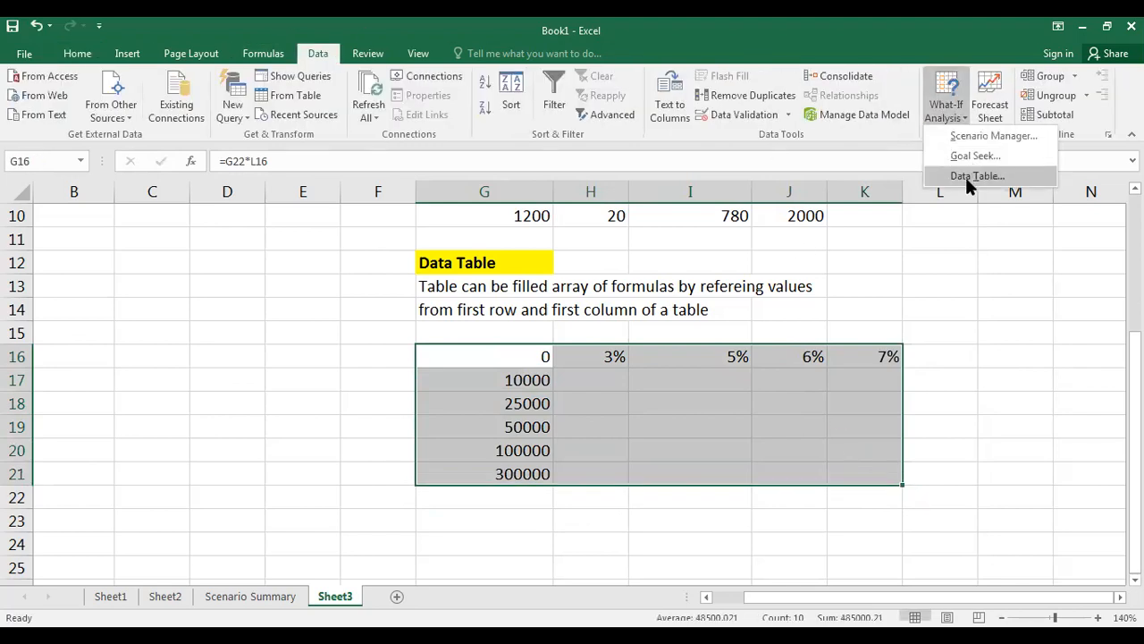
pyautogui.click(967, 175)
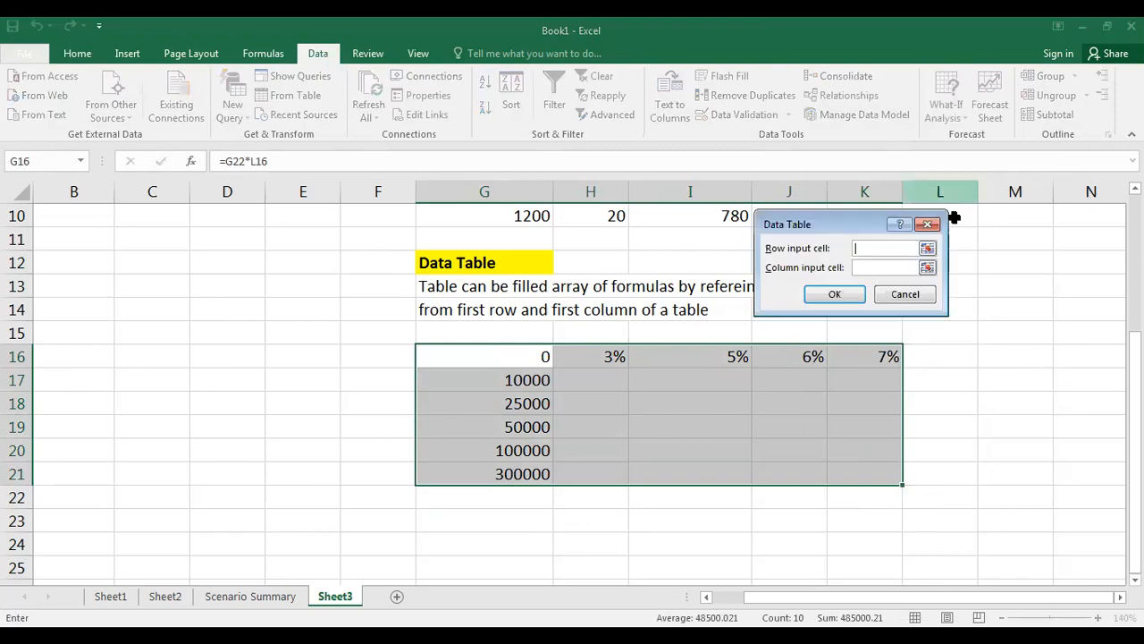
pyautogui.click(925, 255)
pyautogui.click(466, 501)
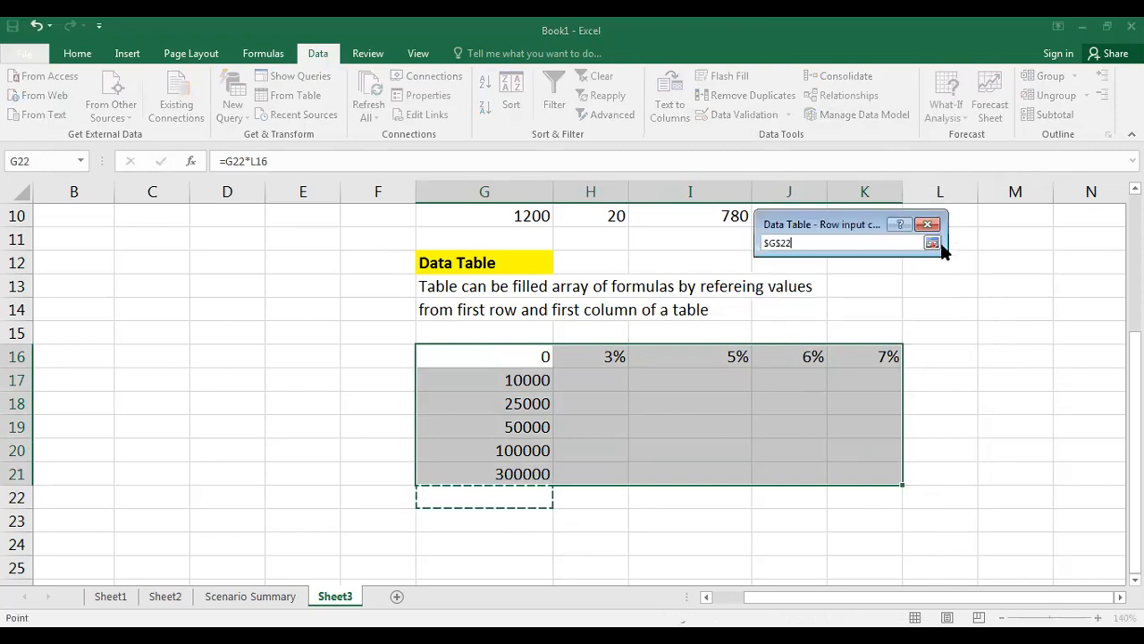
pyautogui.click(932, 243)
pyautogui.click(879, 268)
pyautogui.click(935, 353)
pyautogui.click(836, 296)
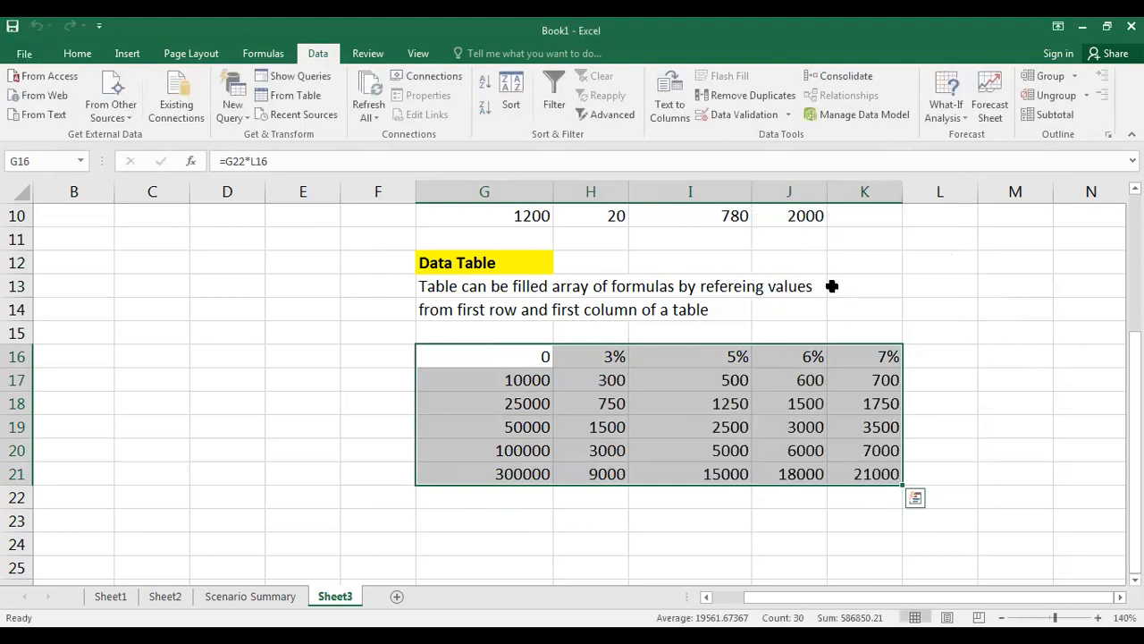
# Step: Examine the array formula behind the data table result in H17 and the source formula in corner cell G16
pyautogui.doubleClick(594, 380)
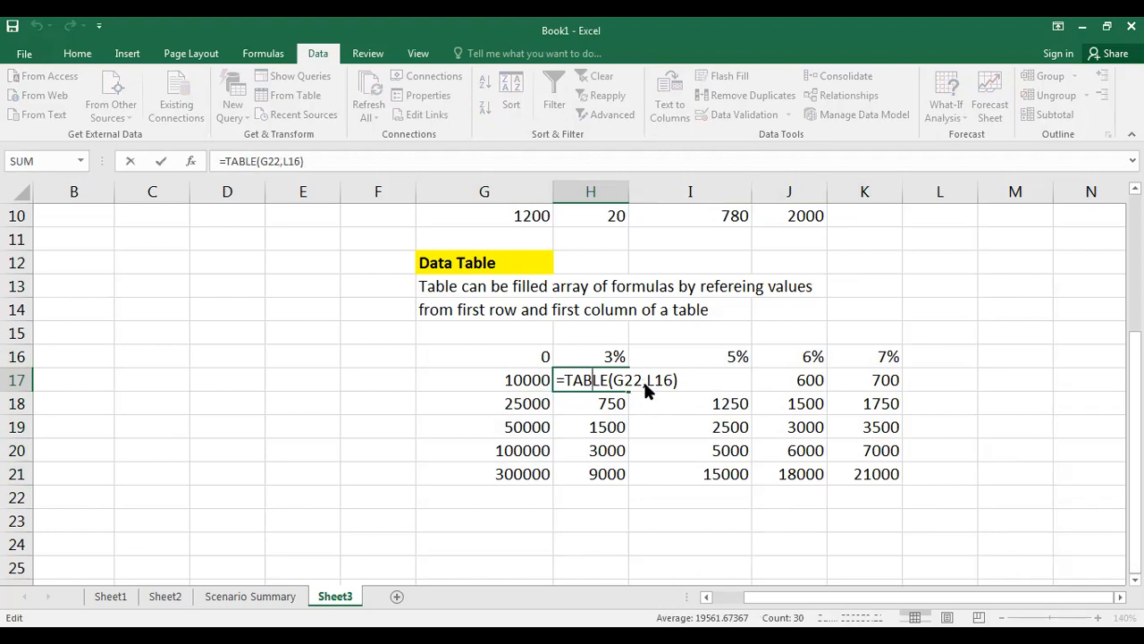
pyautogui.press('Return')
pyautogui.press('Return')
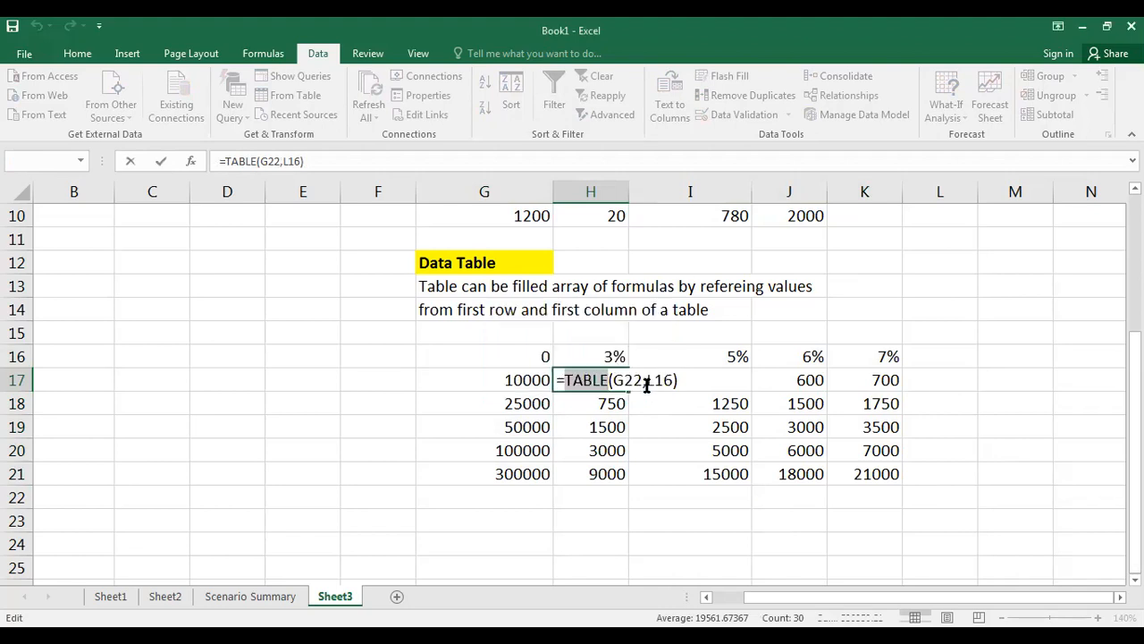
pyautogui.hotkey('ctrl', 'shift', 'Return')
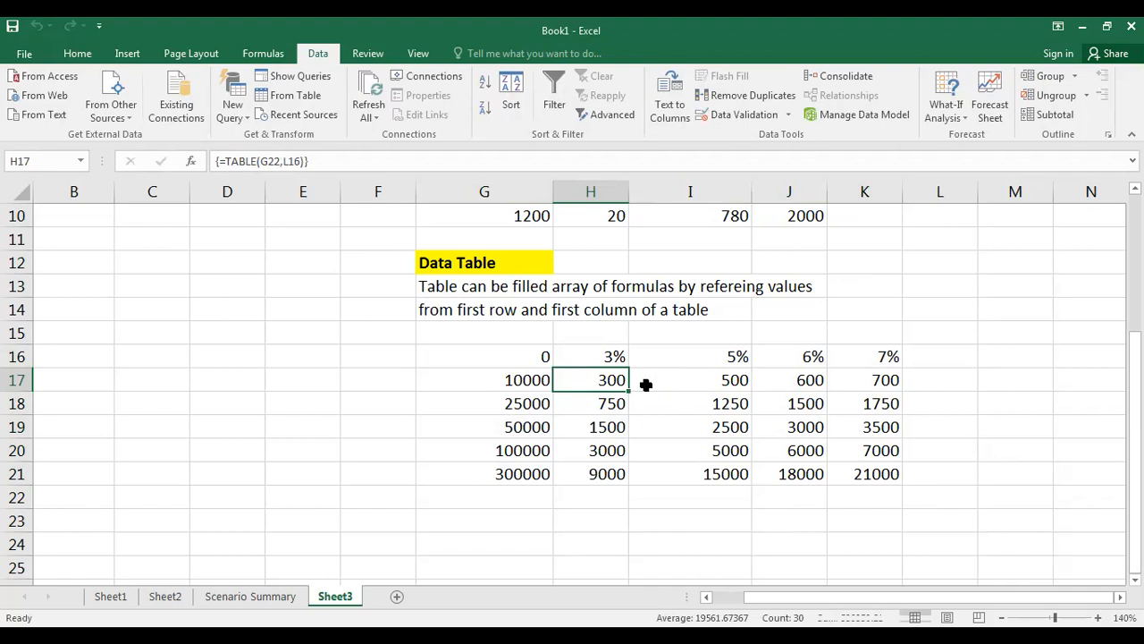
pyautogui.doubleClick(520, 356)
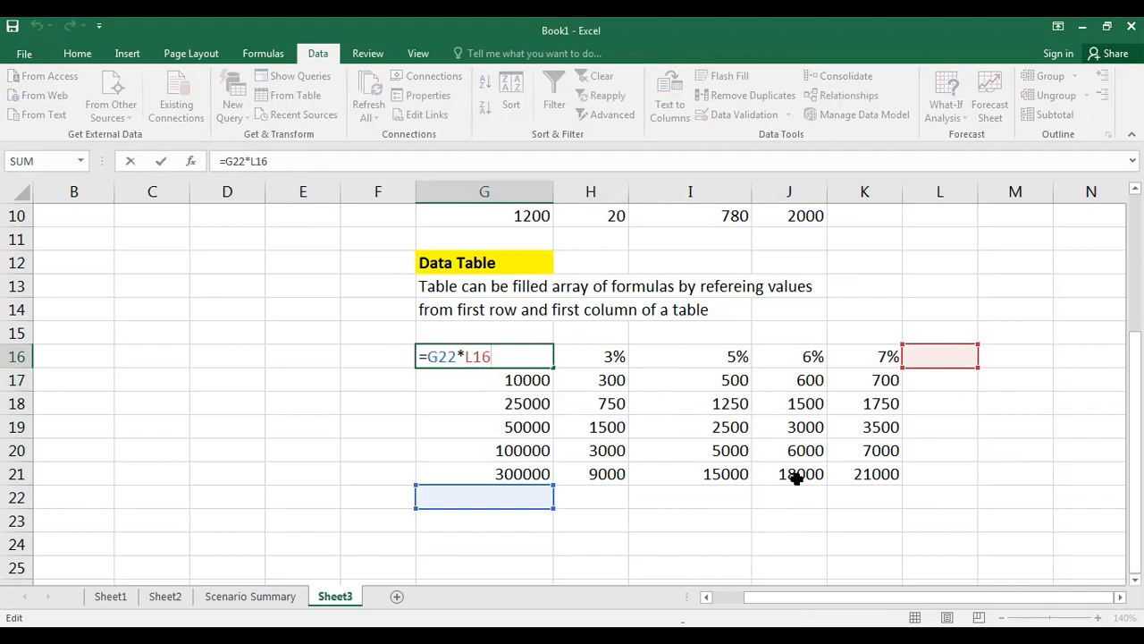
pyautogui.press('Return')
pyautogui.press('Return')
pyautogui.press('Return')
pyautogui.press('Return')
pyautogui.press('Return')
pyautogui.press('Return')
pyautogui.press('Return')
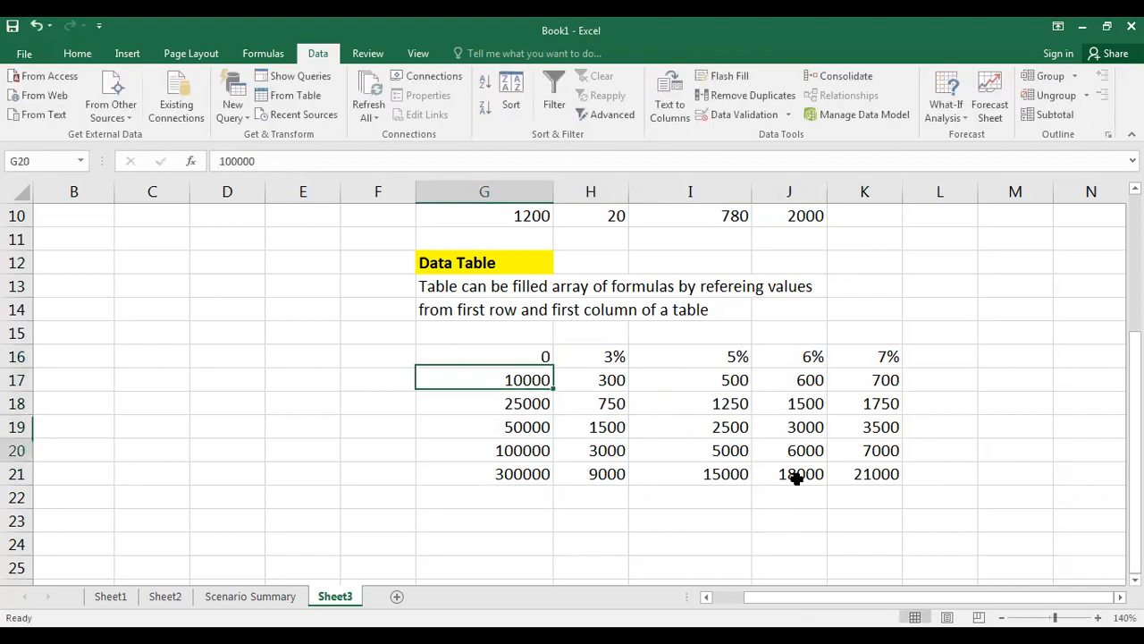
pyautogui.press('Return')
pyautogui.press('Return')
pyautogui.press('Return')
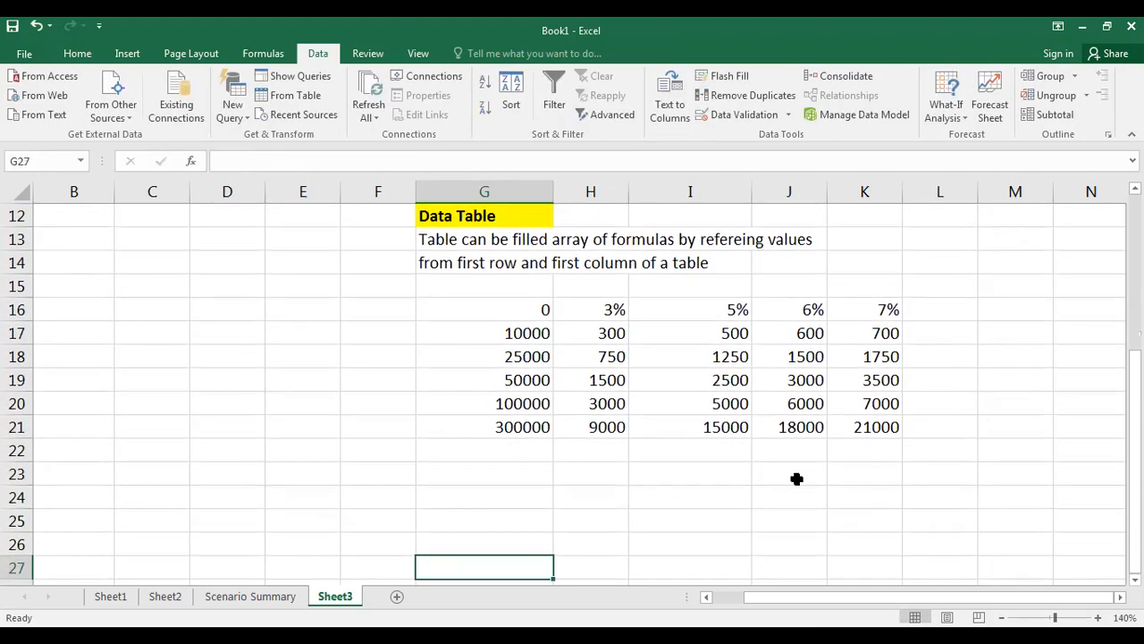
# Step: Enter the label Simple Interest in cell G24, below the existing data table
pyautogui.press('Up')
pyautogui.press('Up')
pyautogui.press('Up')
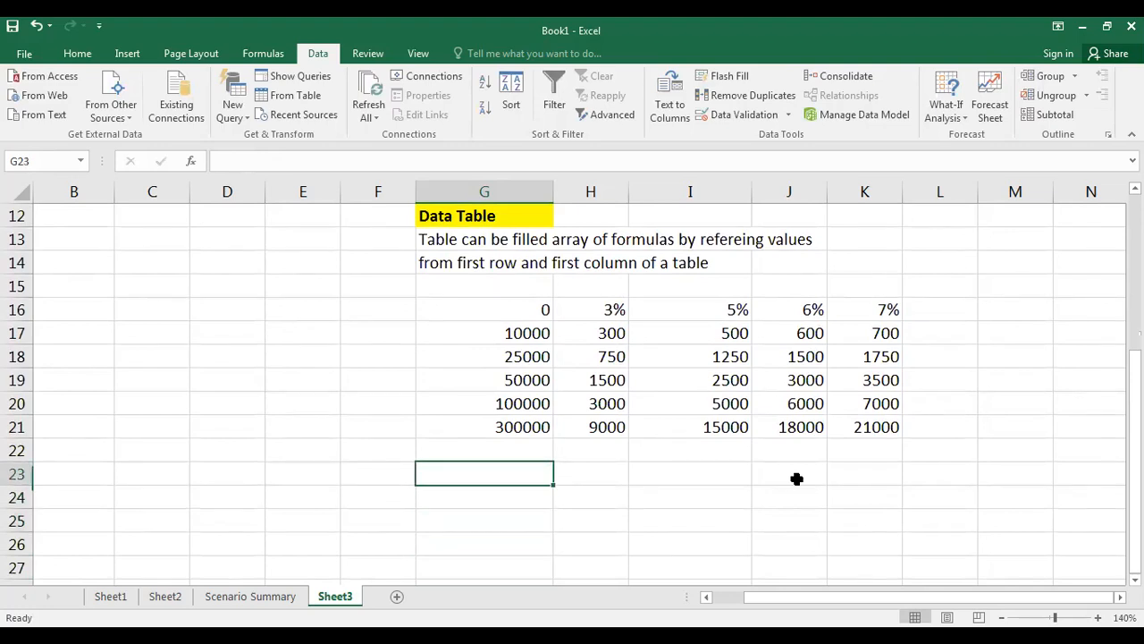
pyautogui.press('Down')
pyautogui.write('Si')
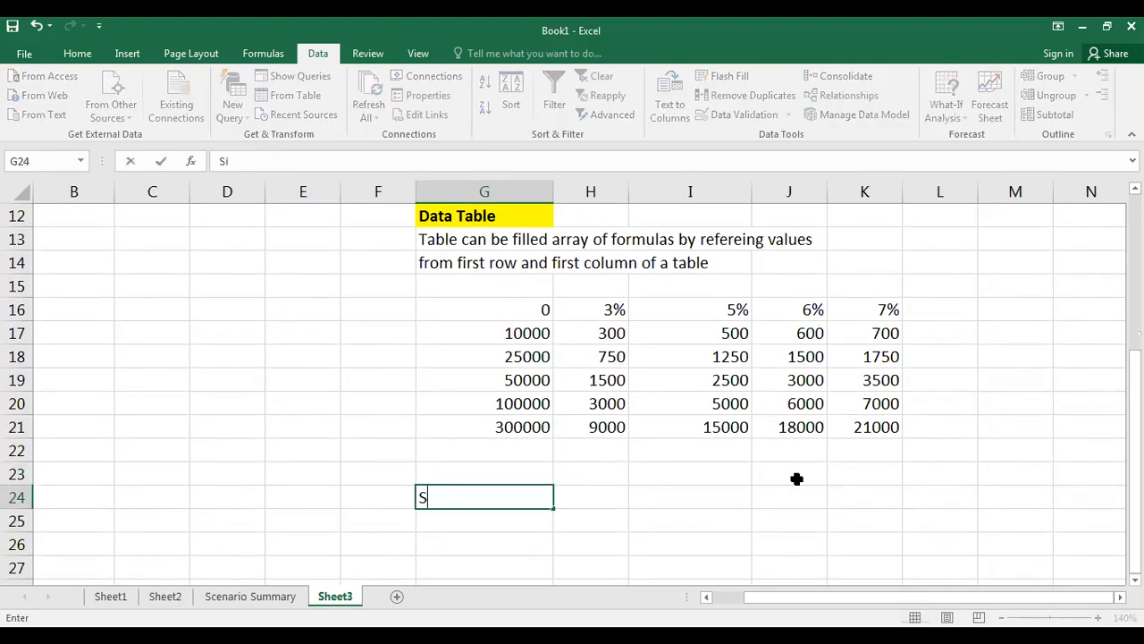
pyautogui.write('mple Interest')
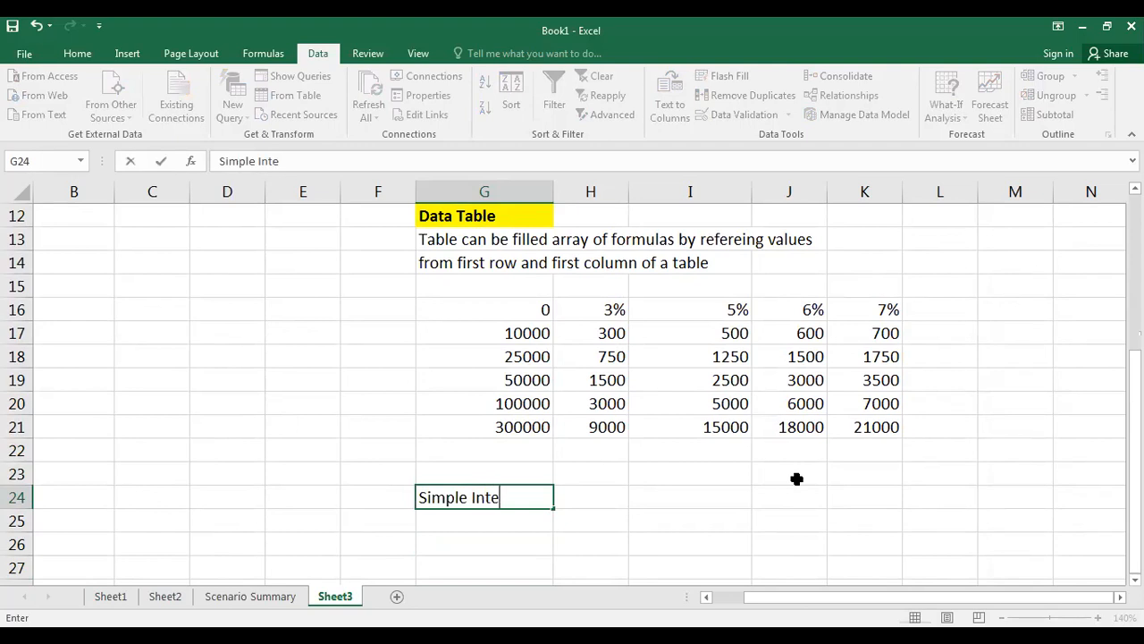
pyautogui.press('Return')
# Step: Enter the amounts 5000, 10000, 15000 and 20000 down cells G27 to G30
pyautogui.press('Down')
pyautogui.press('Down')
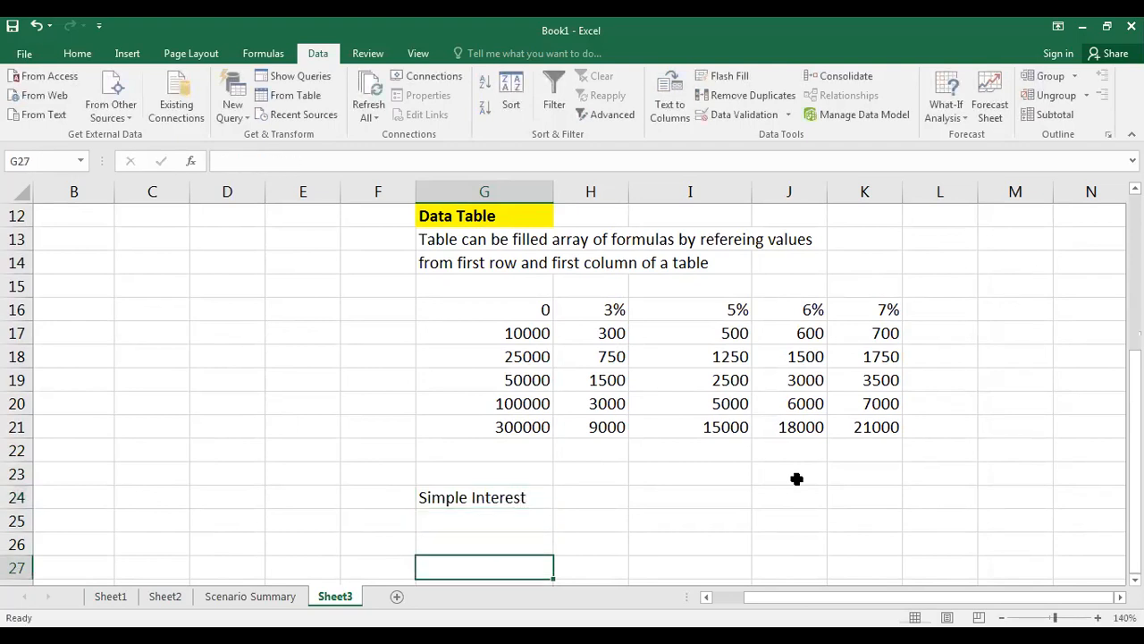
pyautogui.press('Down')
pyautogui.press('Down')
pyautogui.press('Down')
pyautogui.press('Up')
pyautogui.press('Up')
pyautogui.press('Up')
pyautogui.press('Up')
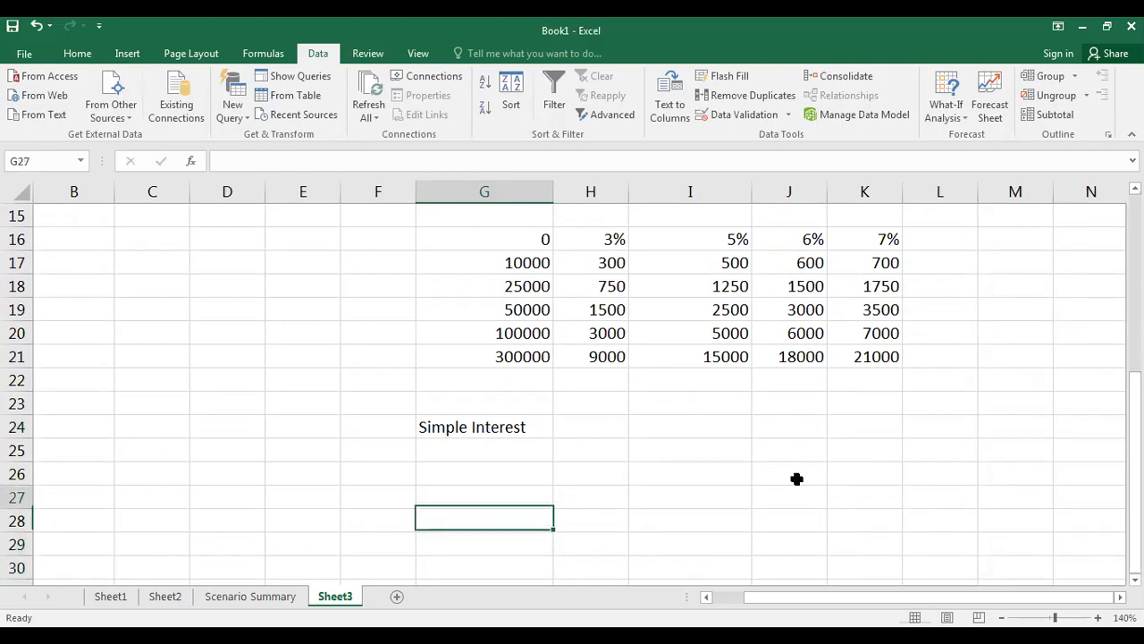
pyautogui.press('Down')
pyautogui.write('5')
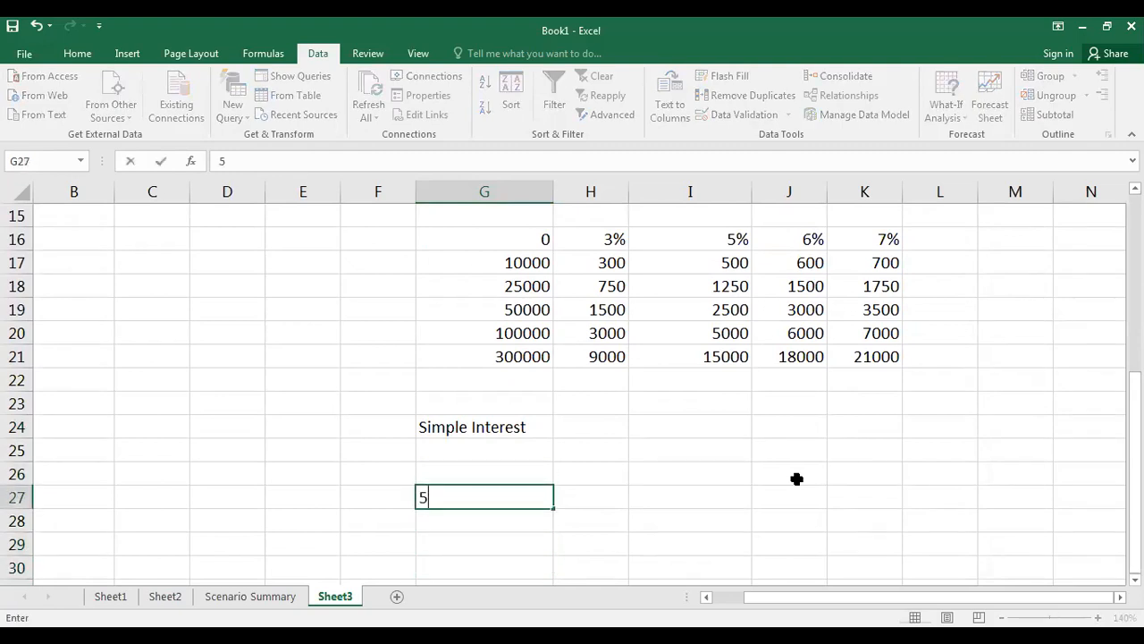
pyautogui.write('000')
pyautogui.press('Return')
pyautogui.write('100')
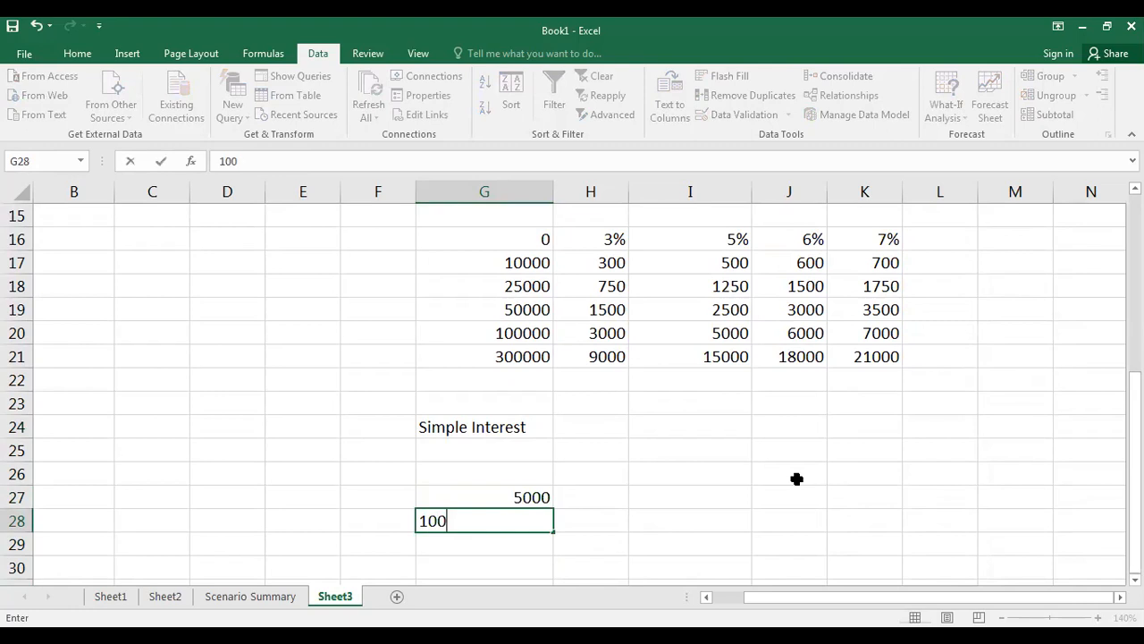
pyautogui.write('00')
pyautogui.press('Return')
pyautogui.write('15')
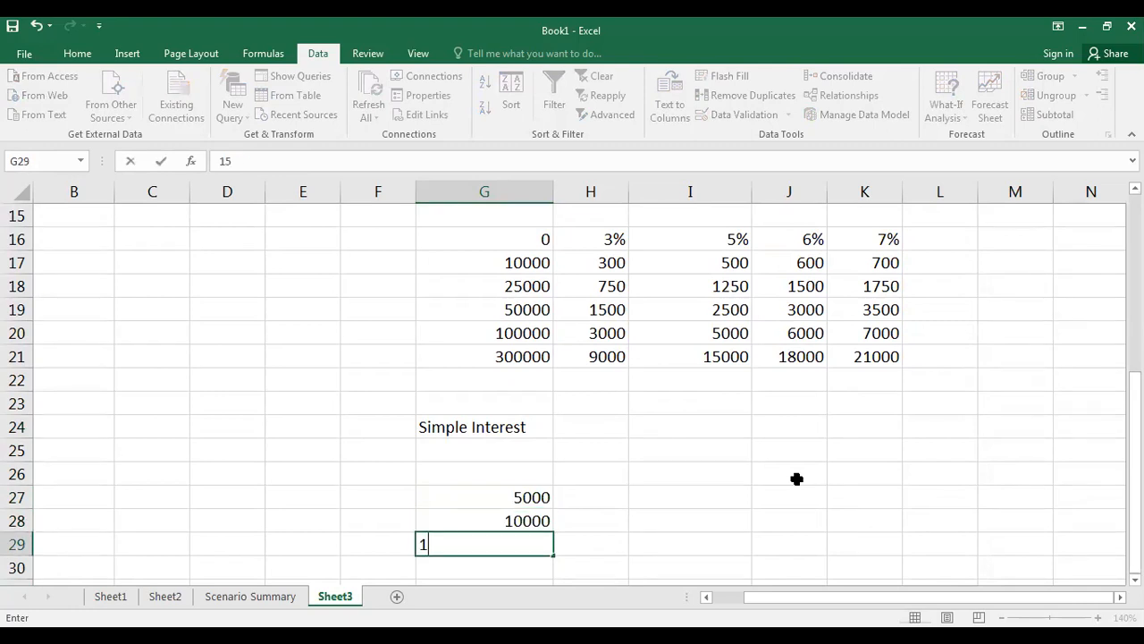
pyautogui.write('000')
pyautogui.press('Return')
pyautogui.write('20000')
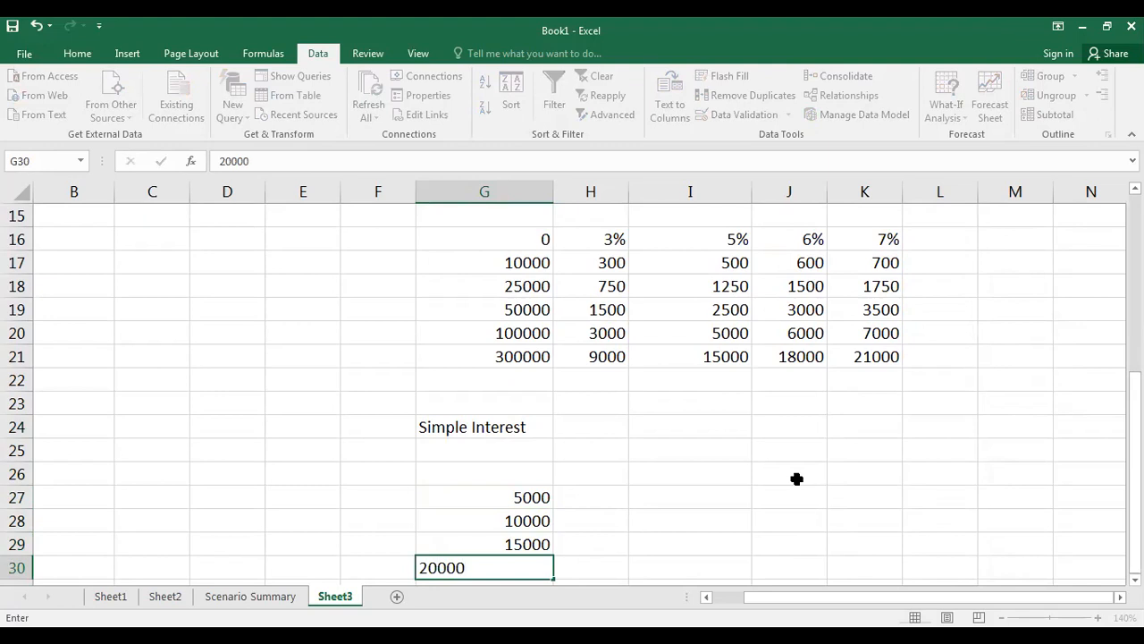
pyautogui.press('Up')
# Step: Replace the amounts in cells G28 to G30 with 50000, 100000 and 500000
pyautogui.press('Up')
pyautogui.press('Up')
pyautogui.press('Down')
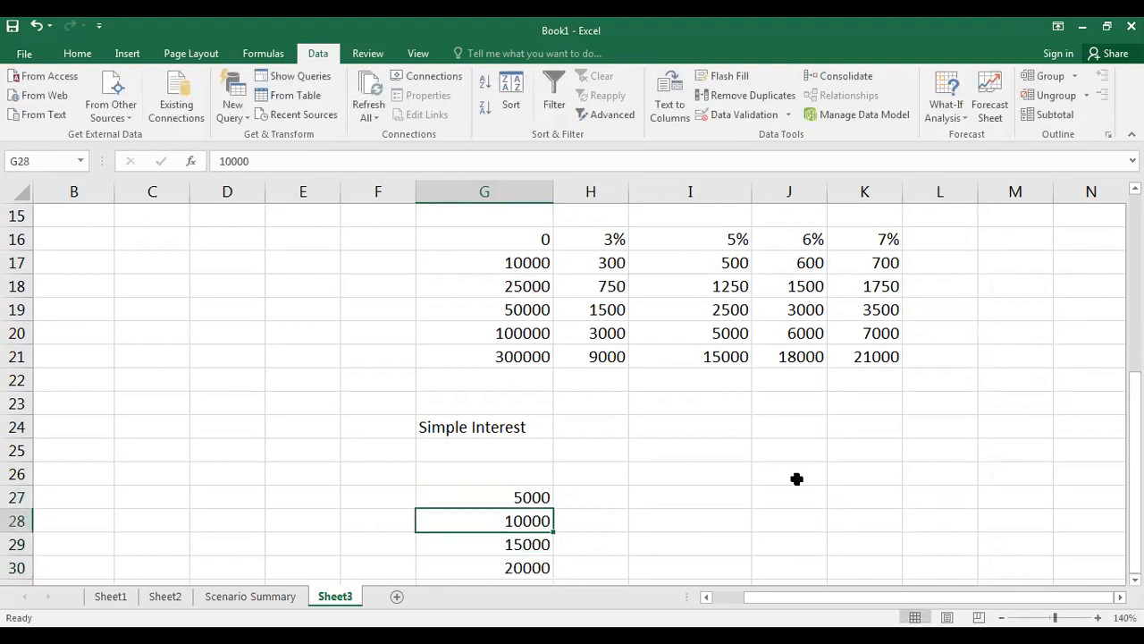
pyautogui.write('50000')
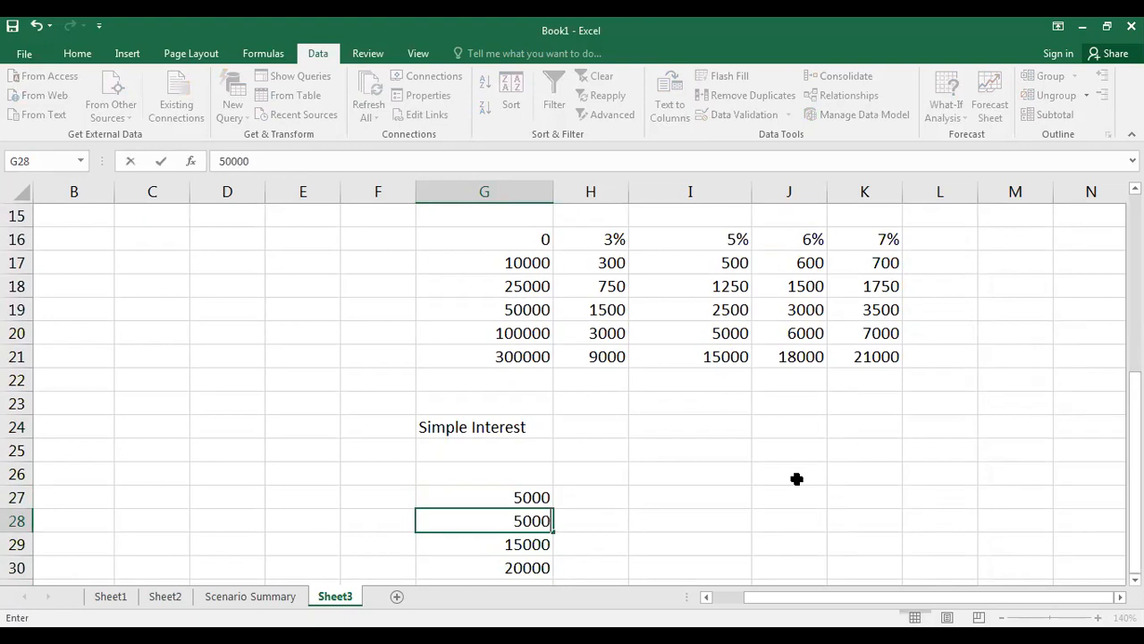
pyautogui.press('Return')
pyautogui.write('1')
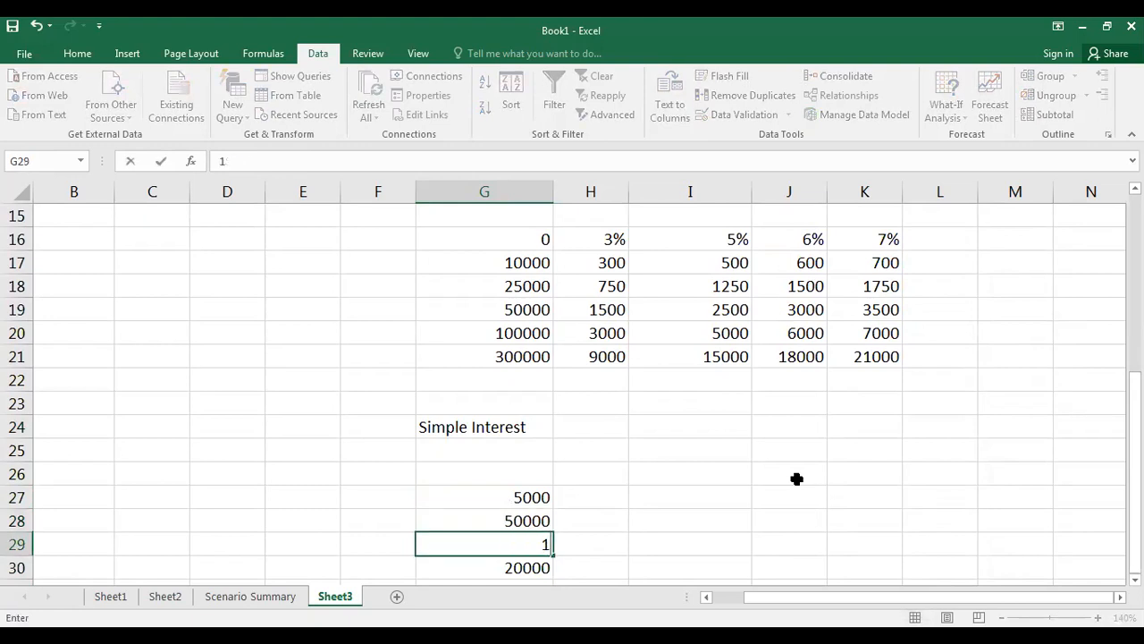
pyautogui.write('20')
pyautogui.press('BackSpace')
pyautogui.press('BackSpace')
pyautogui.write('00000')
pyautogui.press('Return')
pyautogui.write('500000')
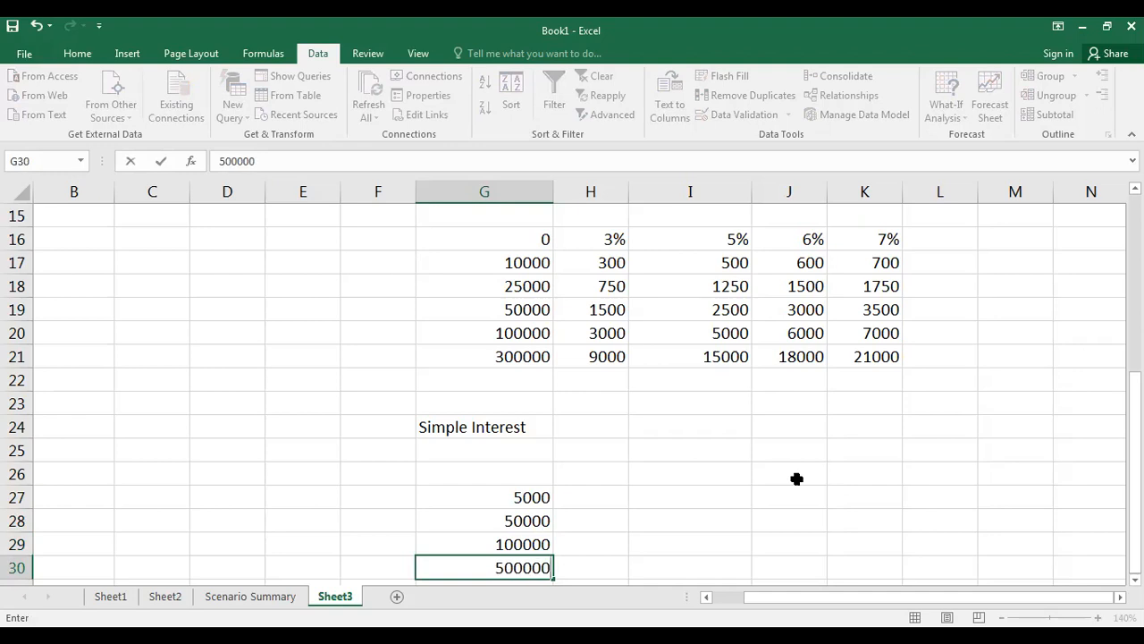
pyautogui.press('Up')
# Step: Enter the interest rates 2%, 3%, 3.50% and 4% across cells H26 to K26, above the amounts
pyautogui.press('Up')
pyautogui.press('Up')
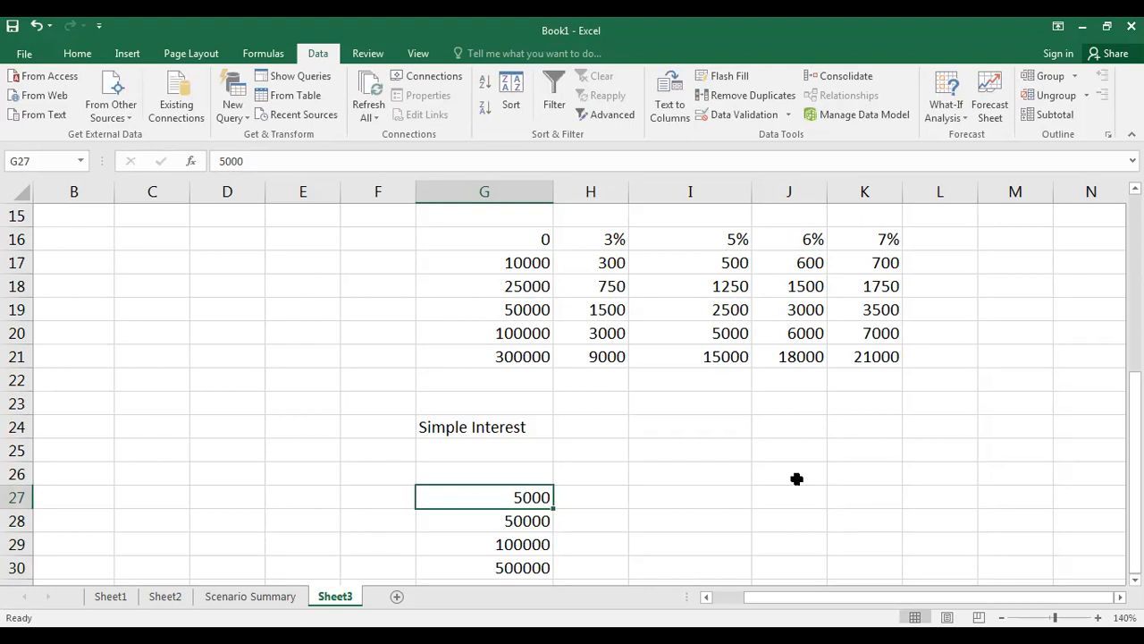
pyautogui.press('Down')
pyautogui.press('Up')
pyautogui.press('Up')
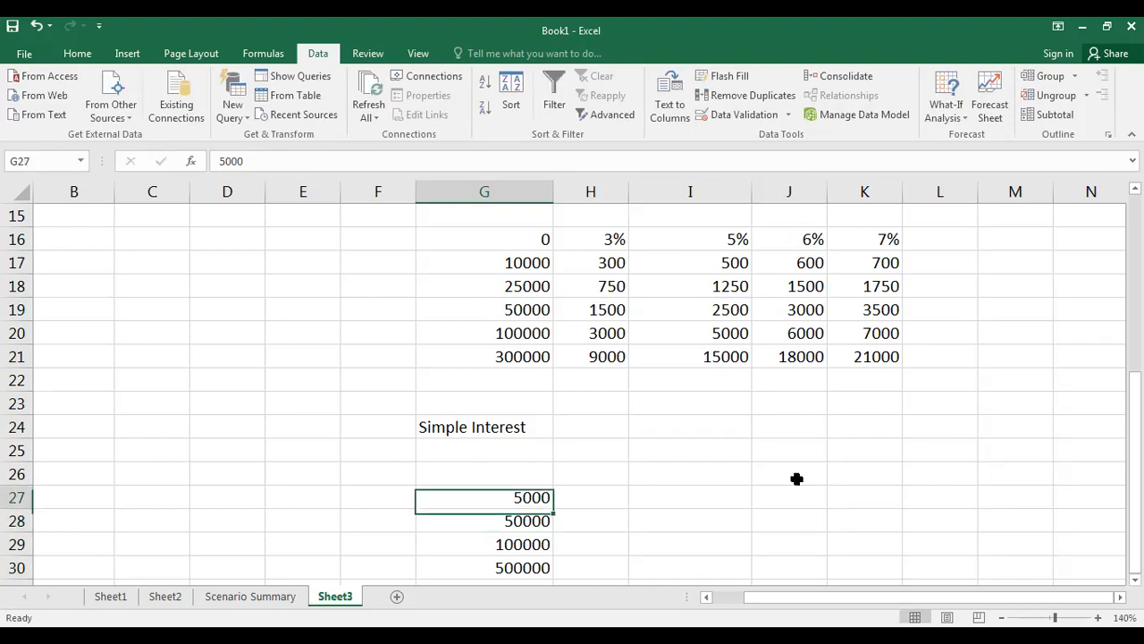
pyautogui.press('Right')
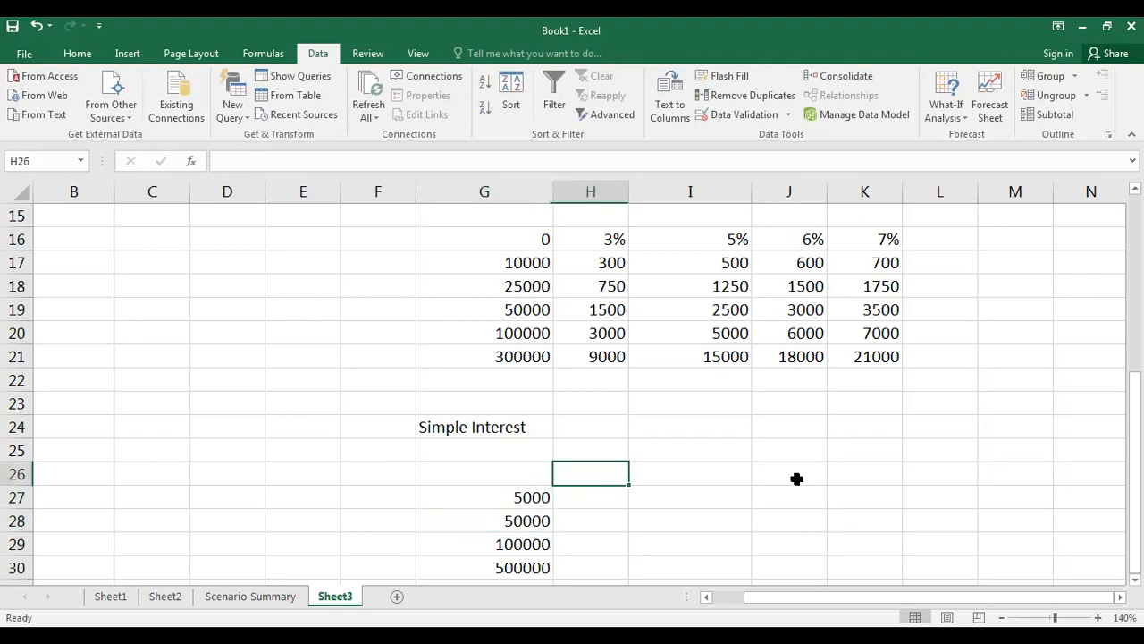
pyautogui.write('2%')
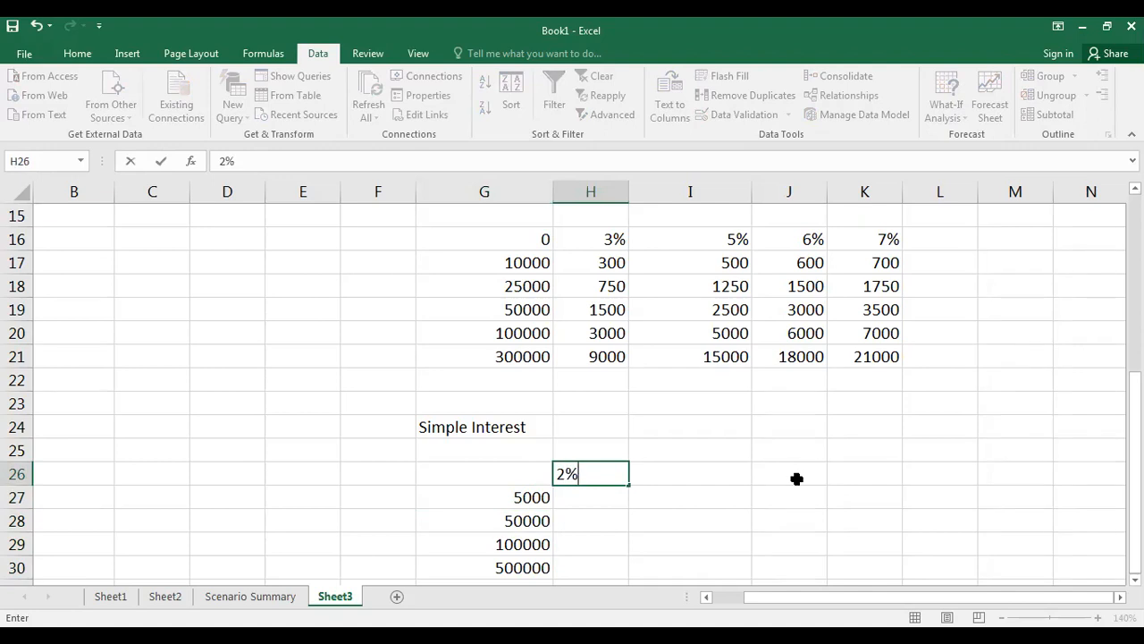
pyautogui.press('Tab')
pyautogui.write('3%')
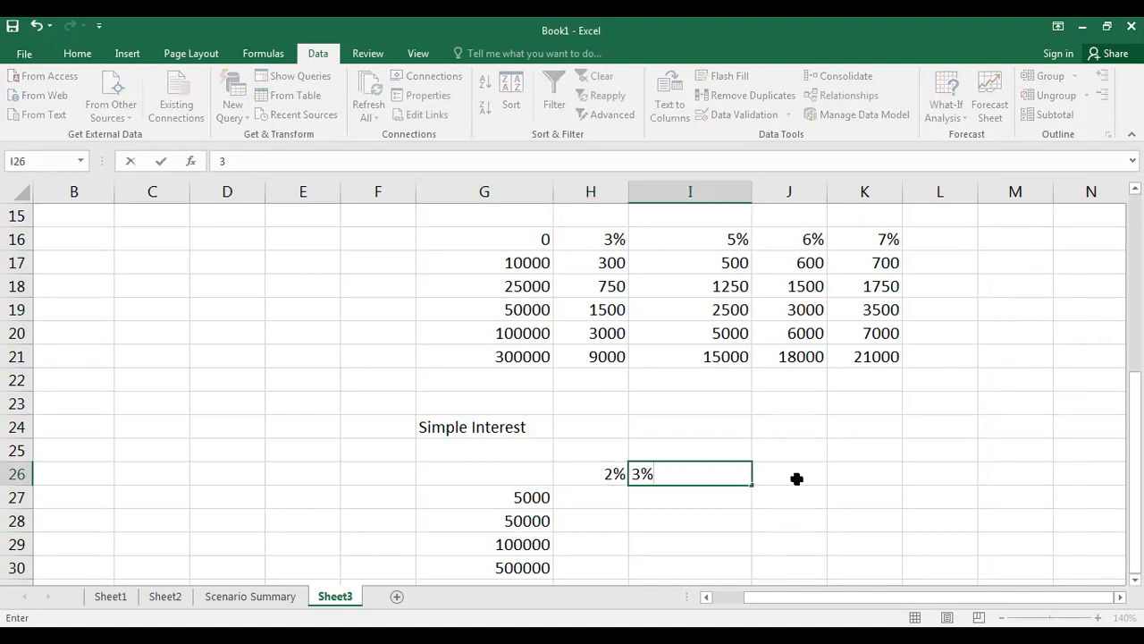
pyautogui.press('Tab')
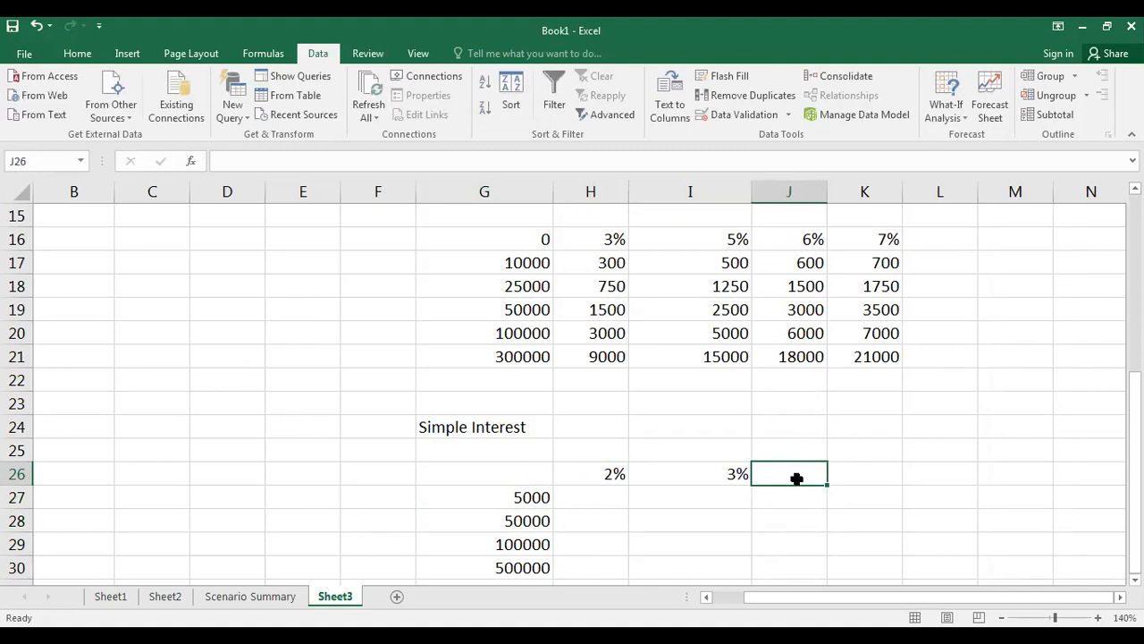
pyautogui.write('3.%')
pyautogui.press('BackSpace')
pyautogui.write('50')
pyautogui.write('%')
pyautogui.press('Tab')
pyautogui.write('4%')
pyautogui.press('Return')
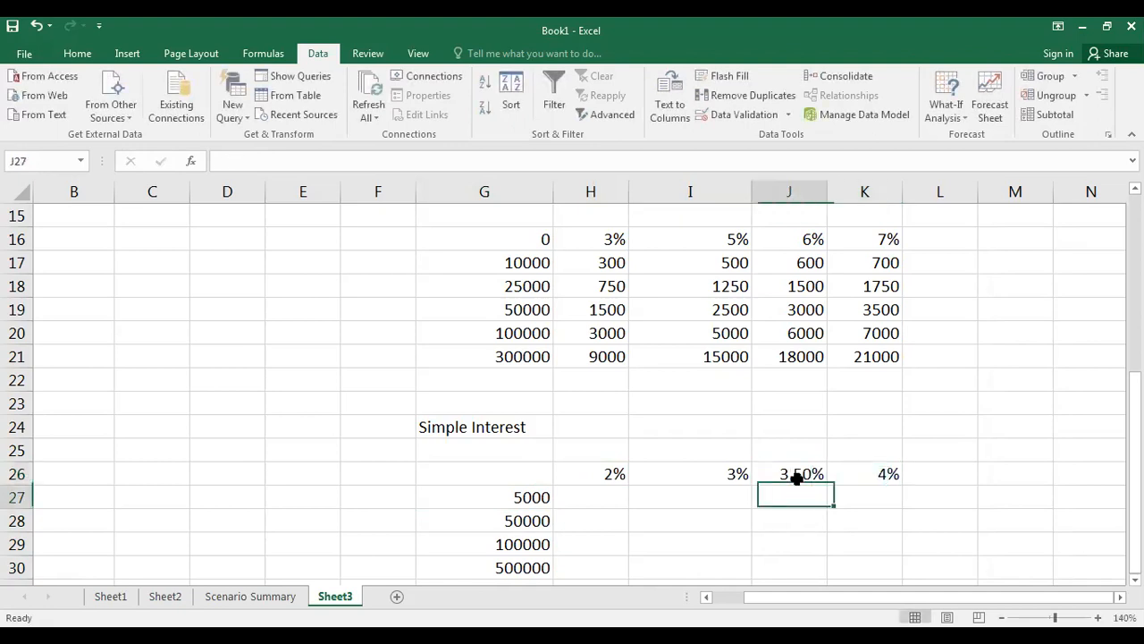
# Step: Enter the formula =G31*L26*5 in corner cell G26, referring to the blank cells beyond the amounts and rates
pyautogui.scroll(-1, 894, 496)
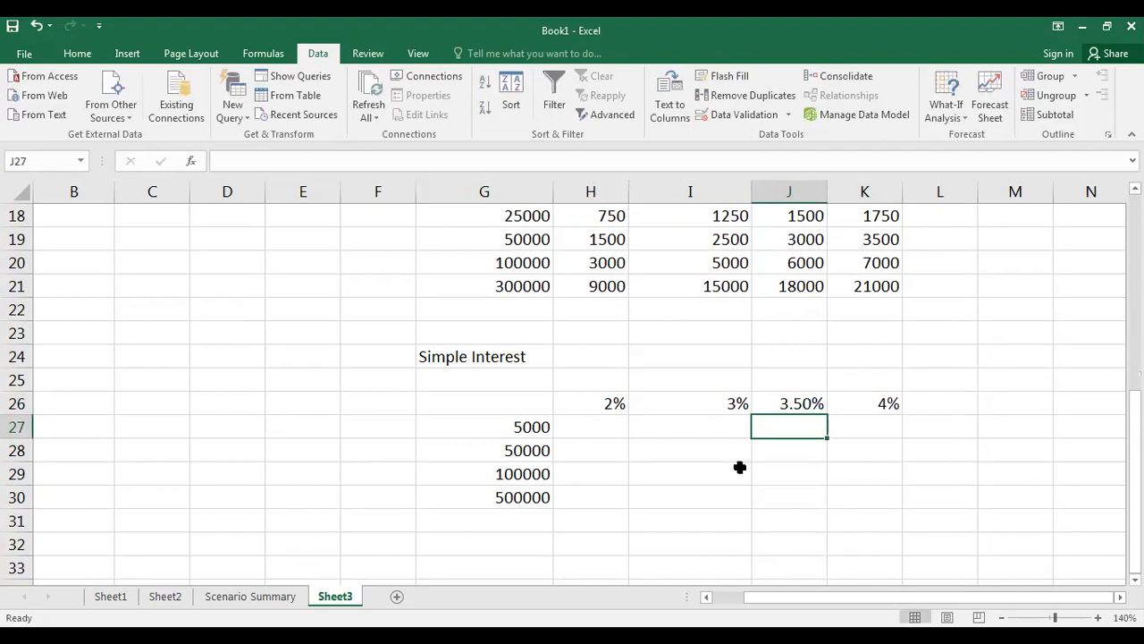
pyautogui.click(528, 399)
pyautogui.write('=')
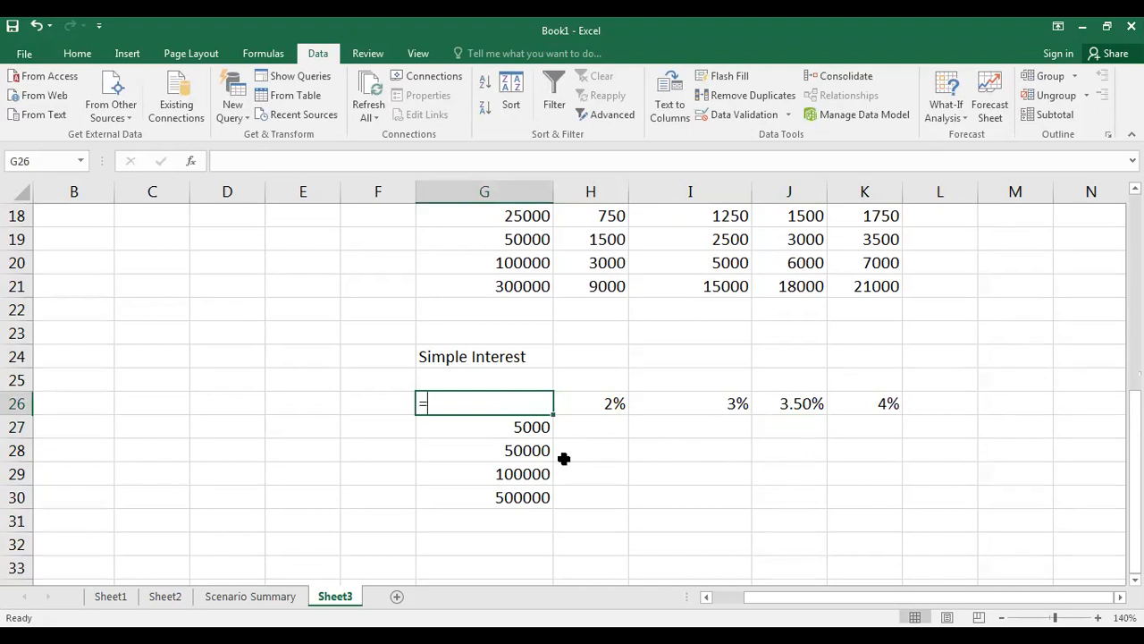
pyautogui.click(528, 511)
pyautogui.write('*')
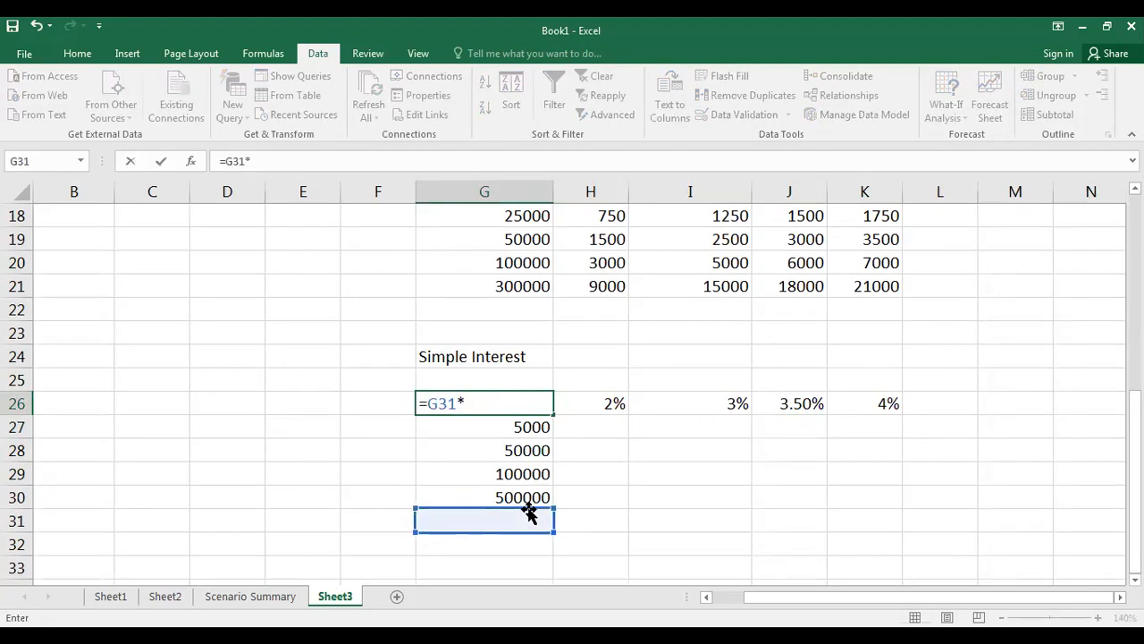
pyautogui.click(947, 396)
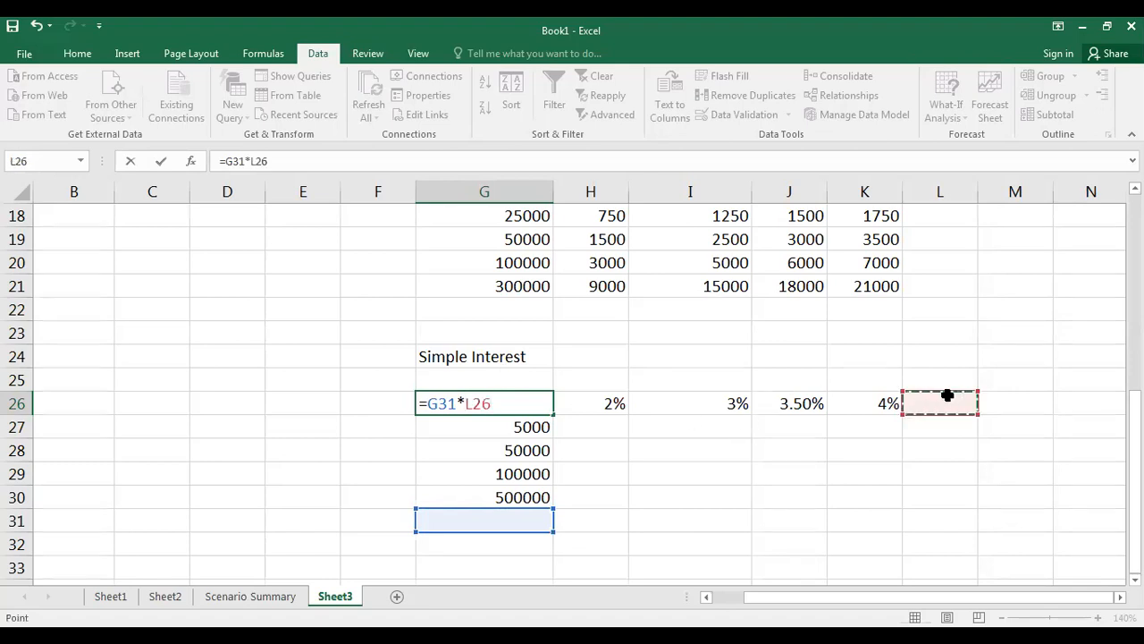
pyautogui.write('*5')
pyautogui.press('Return')
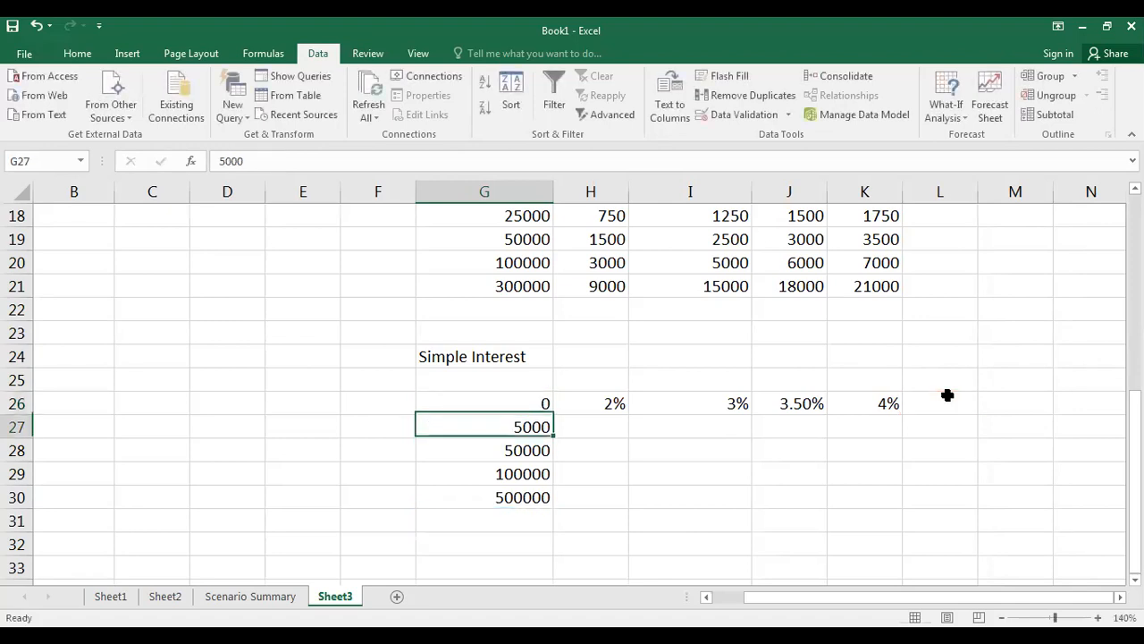
# Step: Create a What-If data table over G26:K30 with G31 as the row input cell and L26 as the column input cell
pyautogui.moveTo(542, 403); pyautogui.dragTo(871, 485)
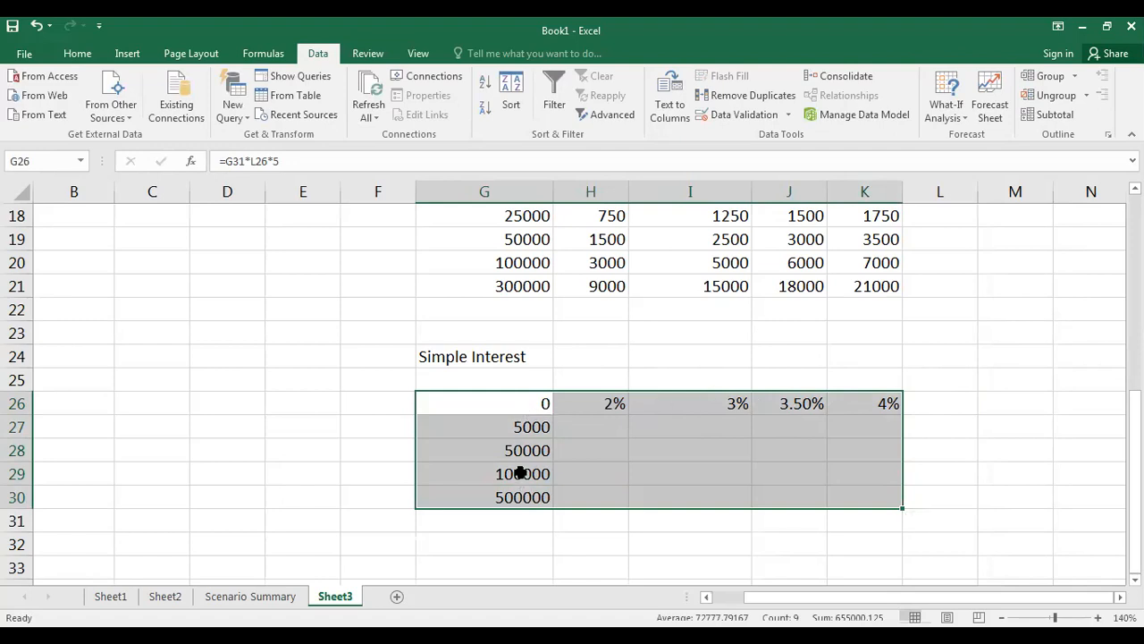
pyautogui.click(951, 109)
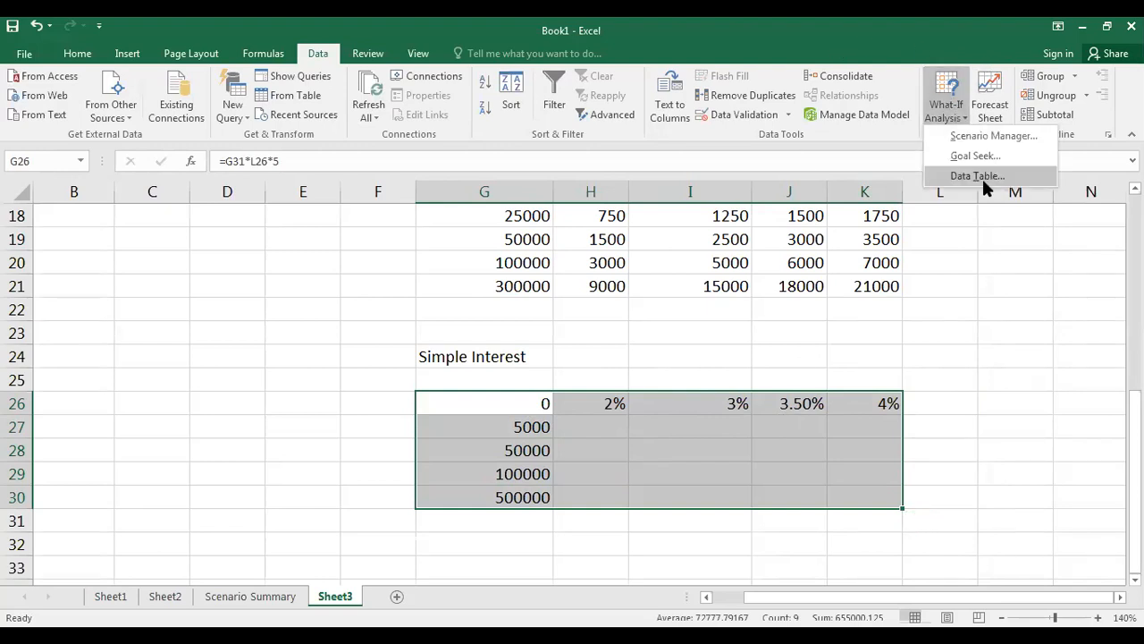
pyautogui.click(982, 176)
pyautogui.click(927, 249)
pyautogui.click(488, 522)
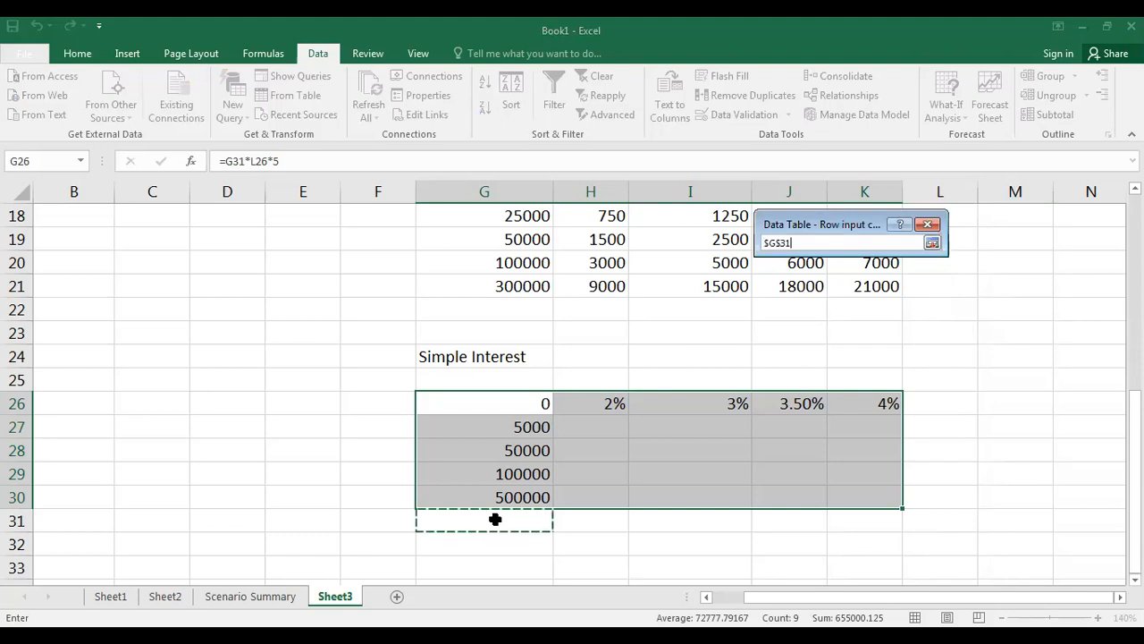
pyautogui.click(932, 242)
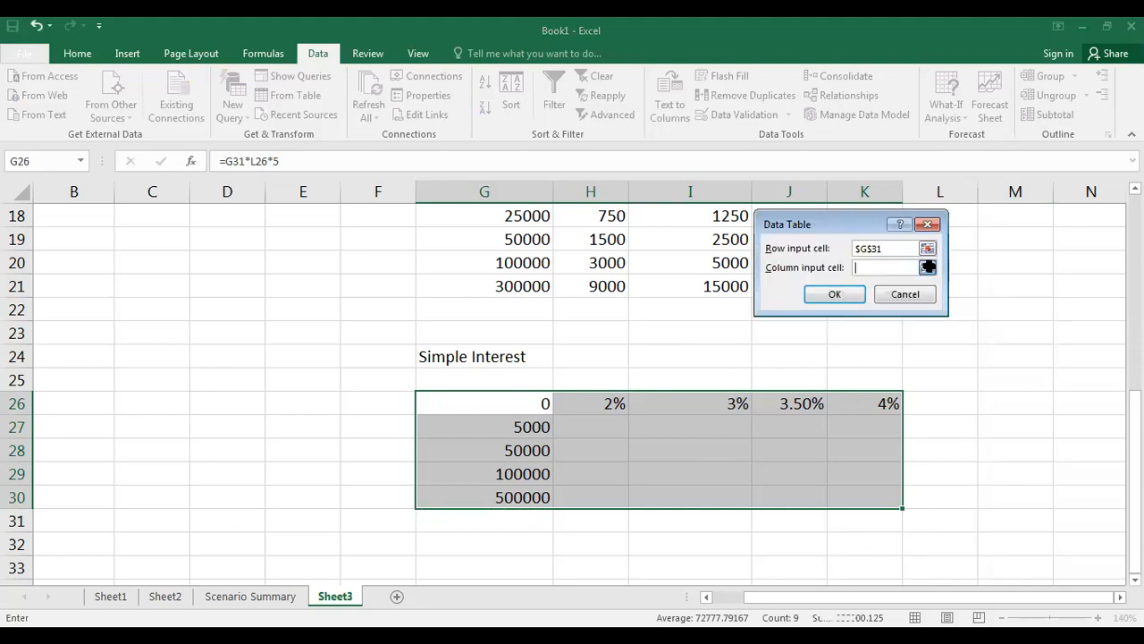
pyautogui.click(928, 266)
pyautogui.click(927, 402)
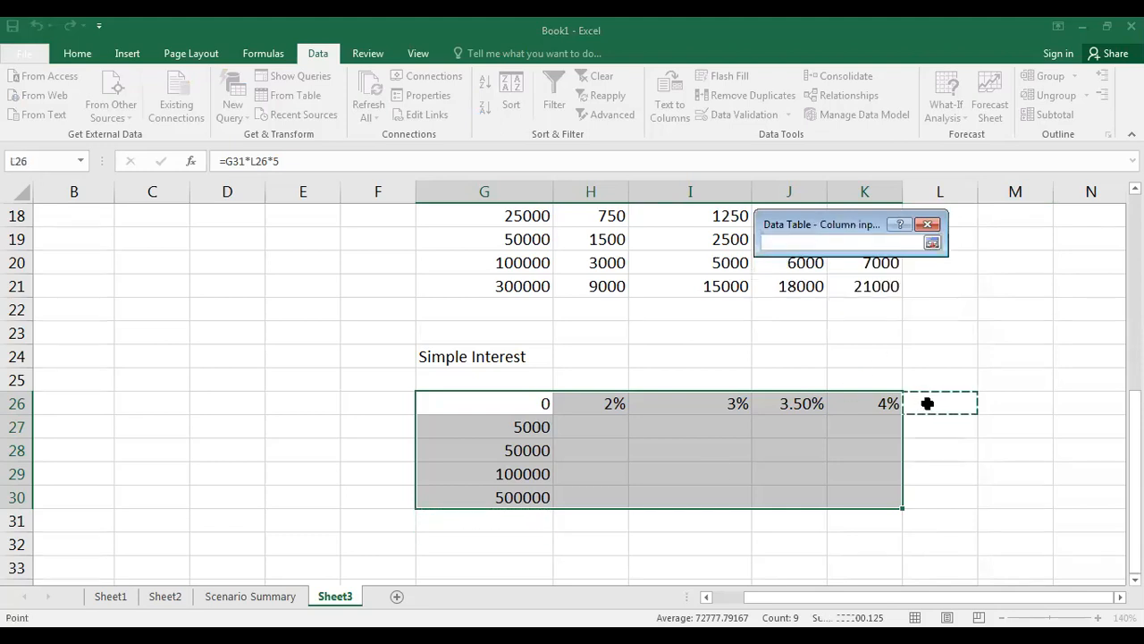
pyautogui.click(933, 242)
pyautogui.click(835, 294)
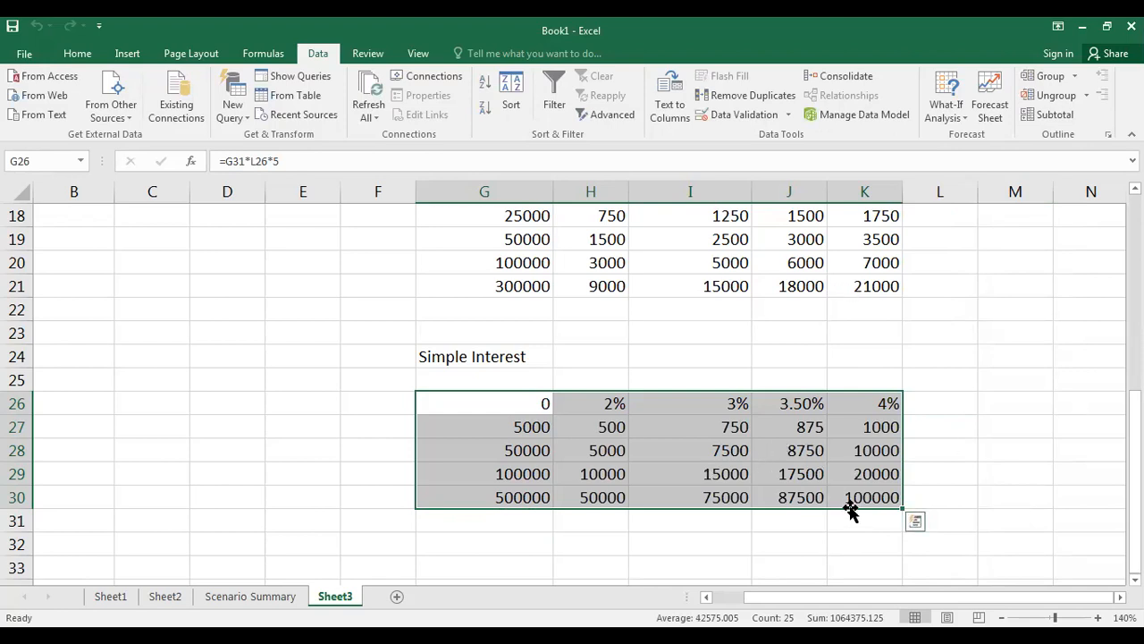
# Step: Inspect the array formula behind the data table result in K30 and try to re-enter it unchanged
pyautogui.click(881, 496)
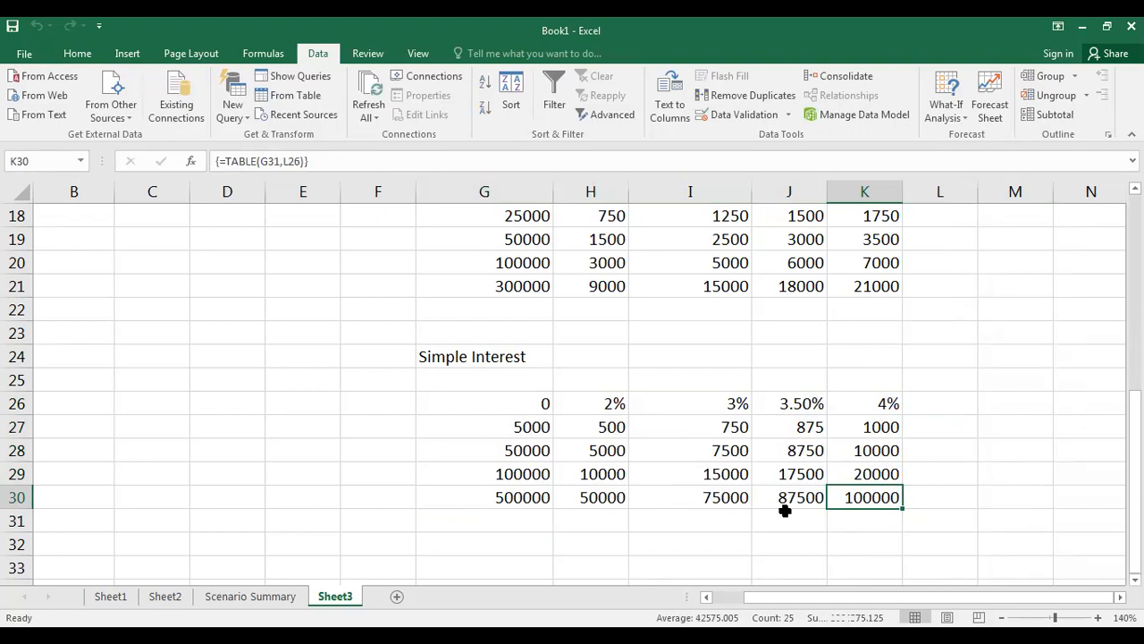
pyautogui.doubleClick(856, 497)
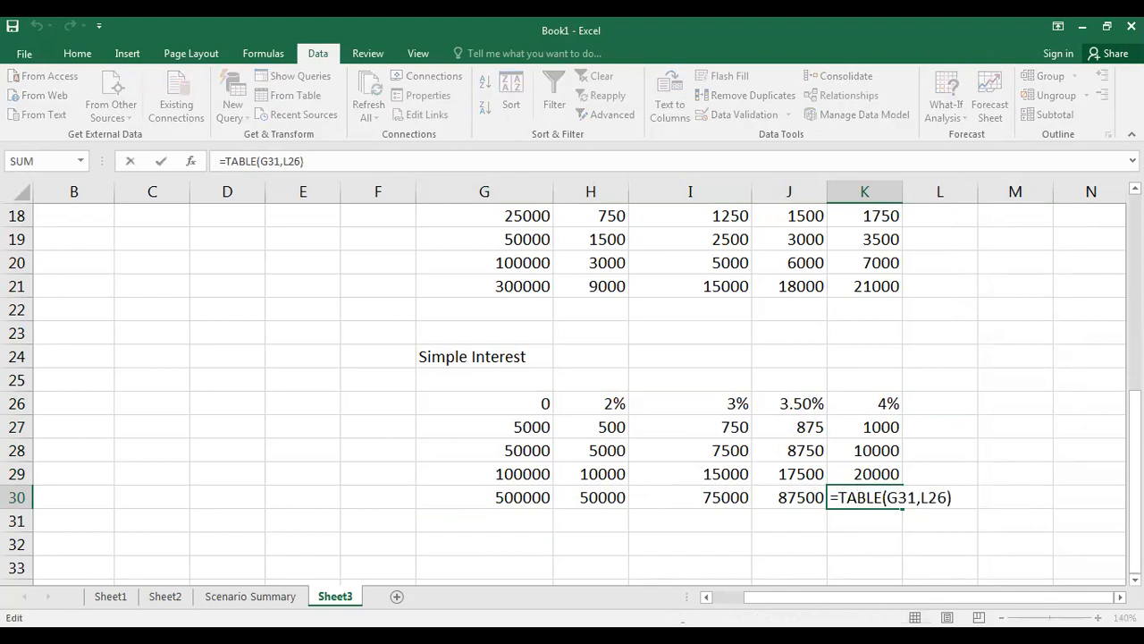
pyautogui.press('Return')
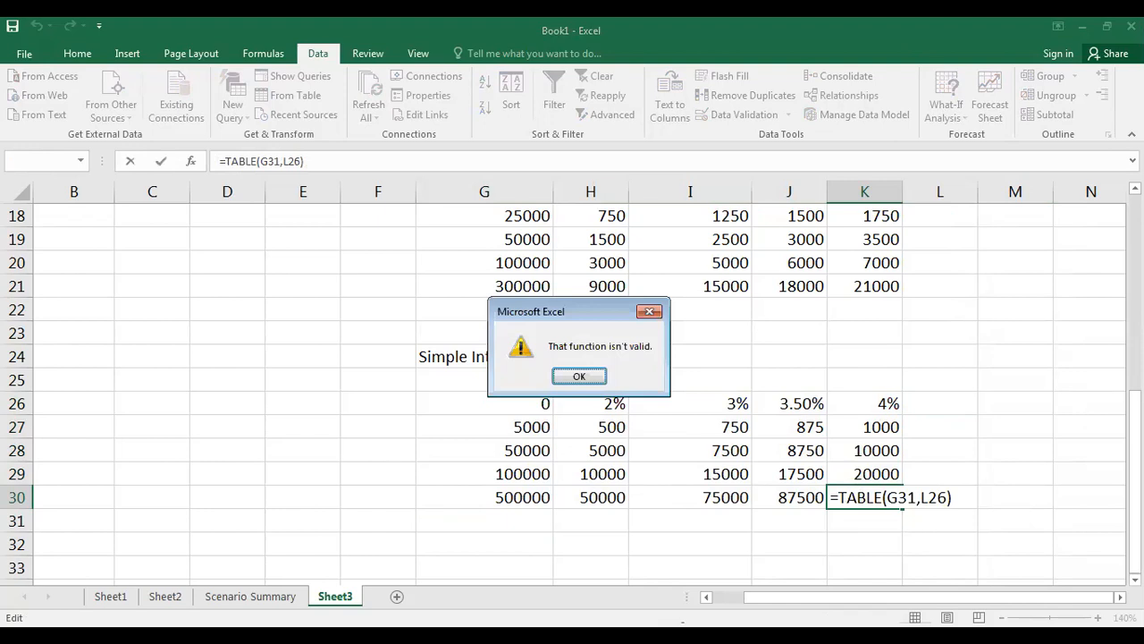
pyautogui.press('Return')
pyautogui.press('Escape')
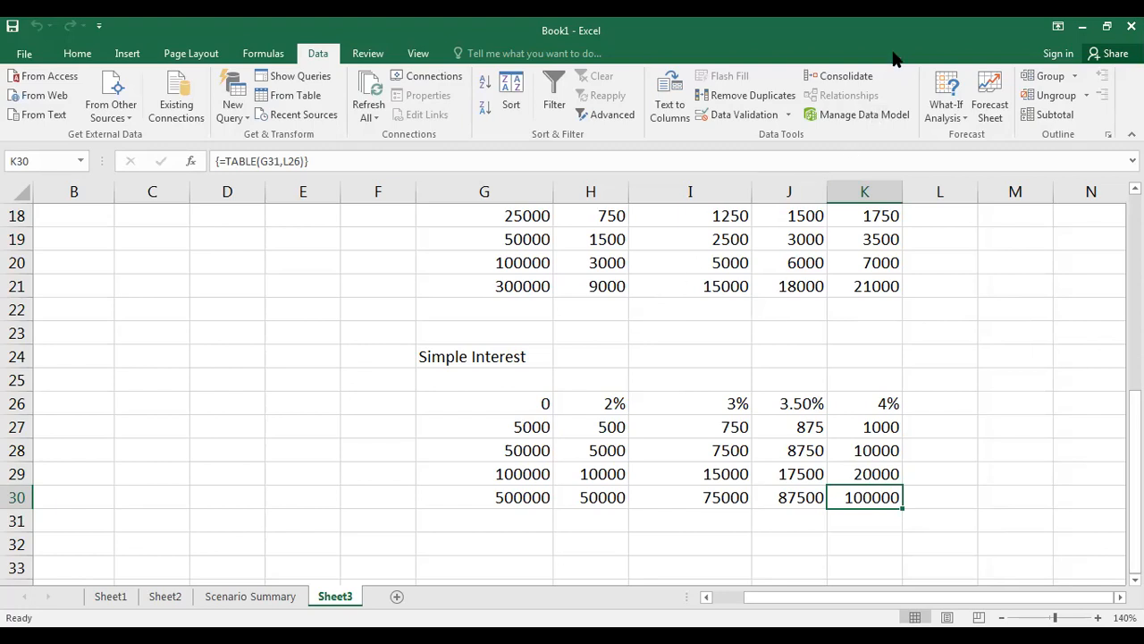
pyautogui.click(953, 111)
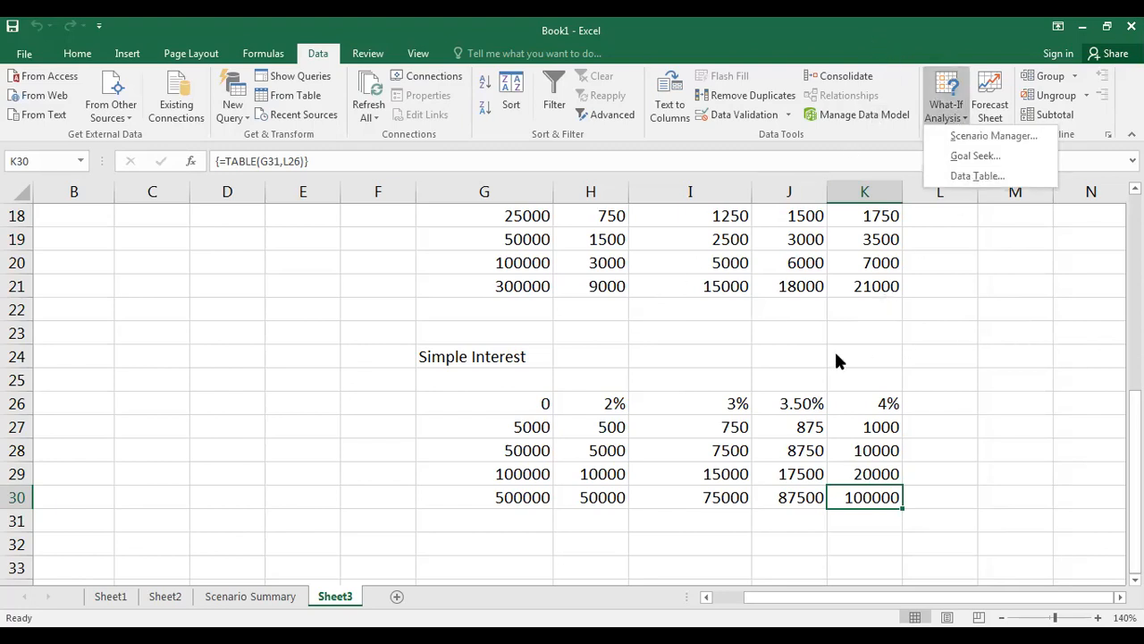
pyautogui.scroll(4, 769, 358)
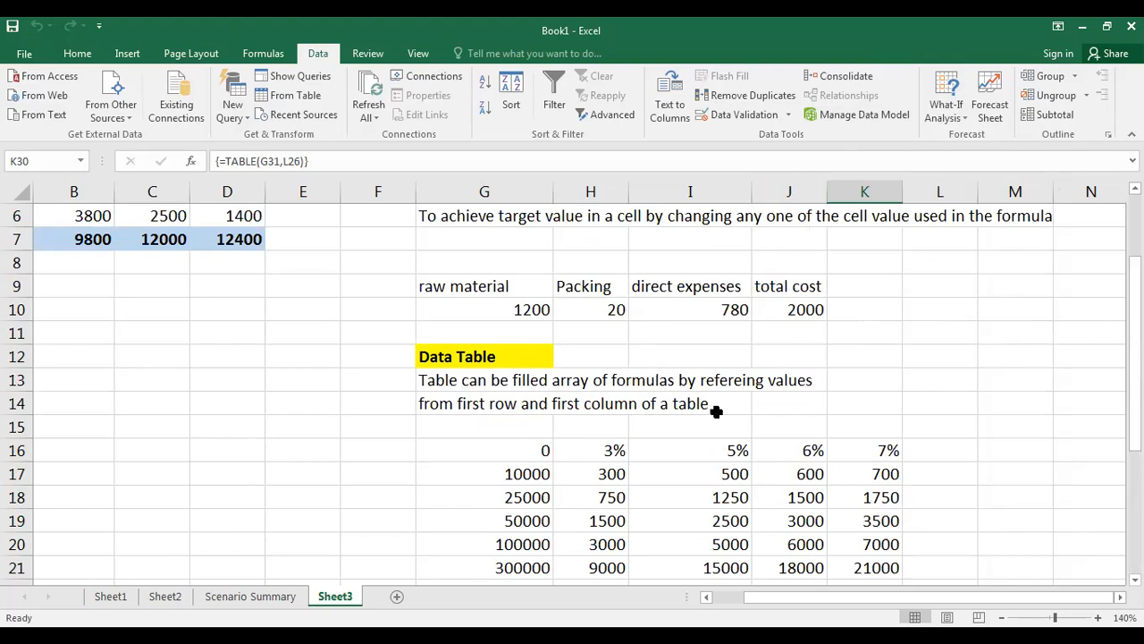
pyautogui.scroll(-4, 718, 409)
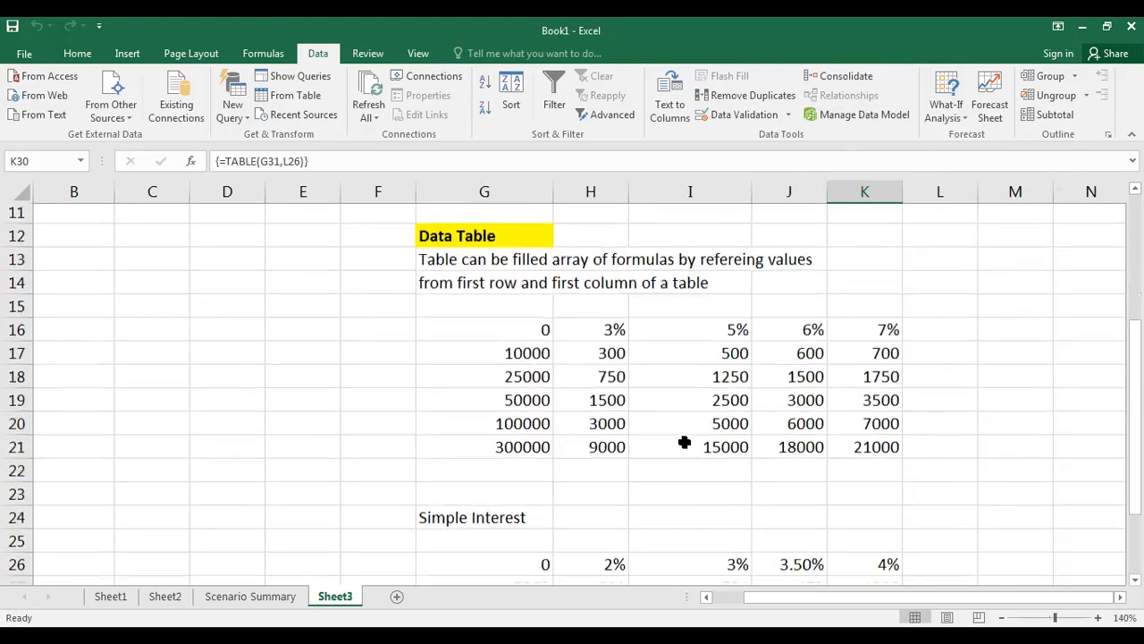
pyautogui.click(531, 399)
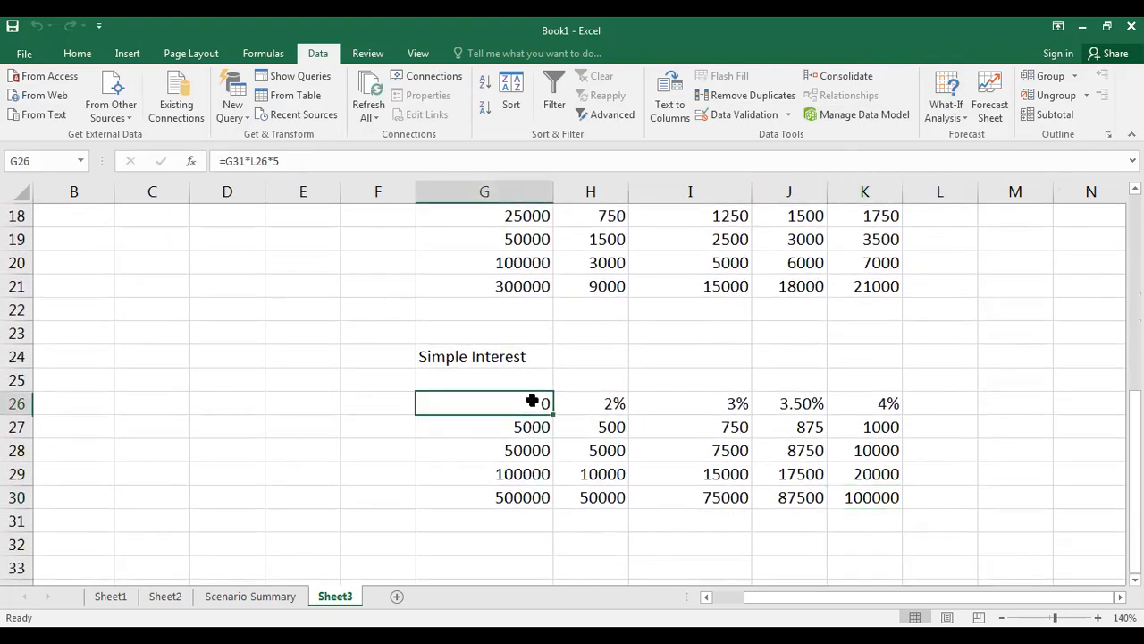
# Step: Enter the numbers 1 to 5 down cells G34 to G38, below the simple interest table
pyautogui.scroll(-2, 679, 460)
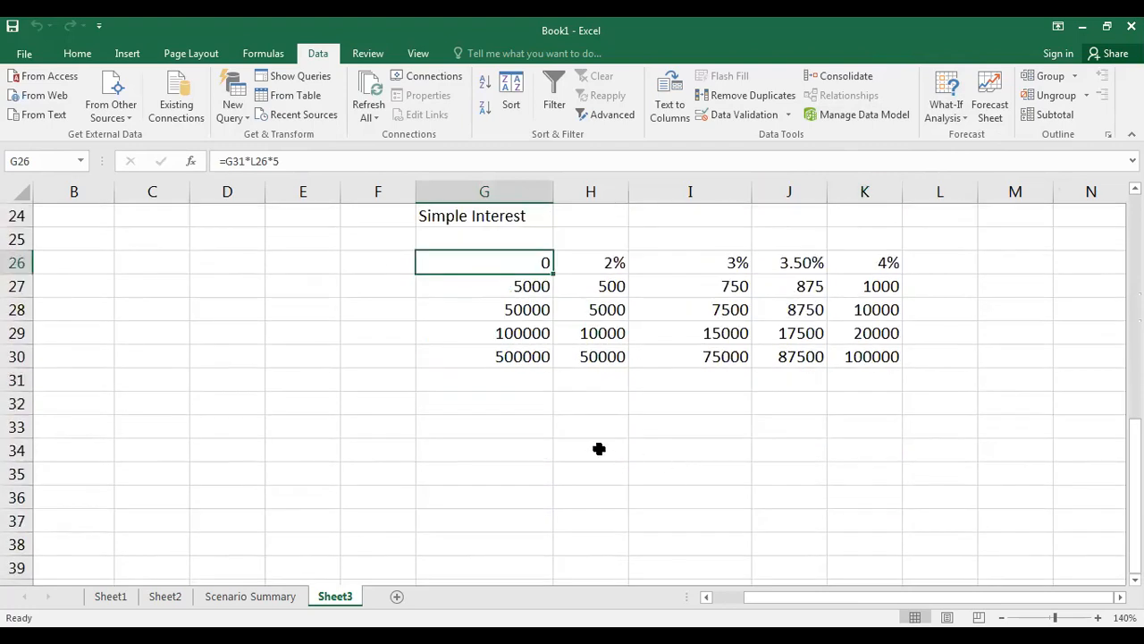
pyautogui.click(525, 453)
pyautogui.write('1')
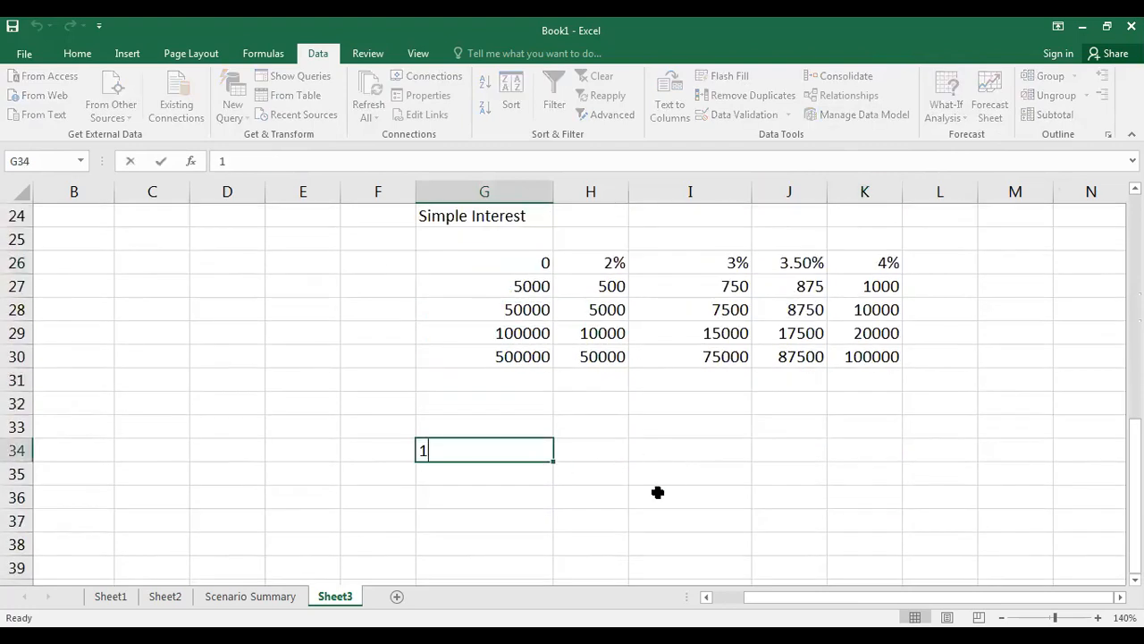
pyautogui.press('Return')
pyautogui.write('2')
pyautogui.press('Return')
pyautogui.write('3')
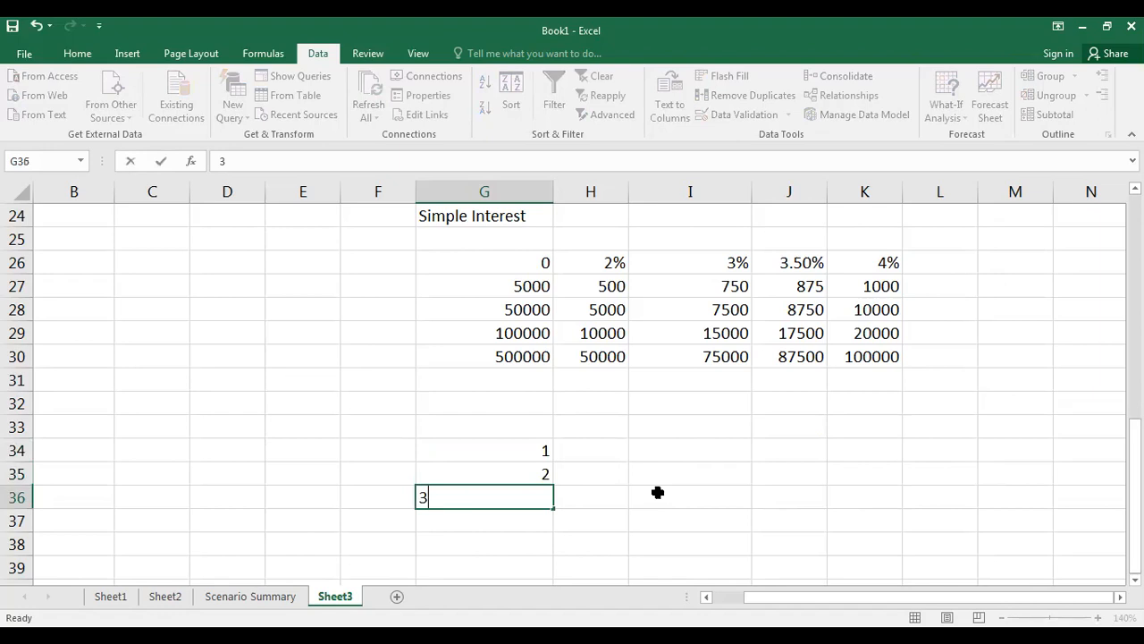
pyautogui.press('Return')
pyautogui.write('4')
pyautogui.press('Return')
pyautogui.write('5')
pyautogui.press('Up')
# Step: Enter 10, 20 and 30 across cells H33 to J33, above and beside the column of numbers
pyautogui.press('Up')
pyautogui.press('Up')
pyautogui.press('Up')
pyautogui.press('Up')
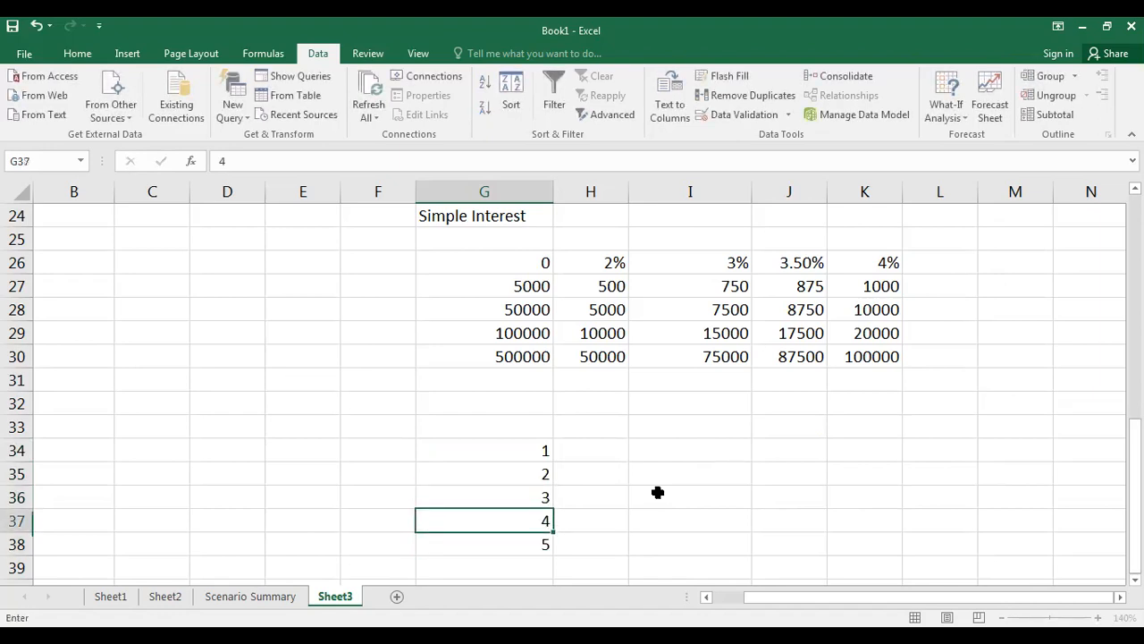
pyautogui.press('Right')
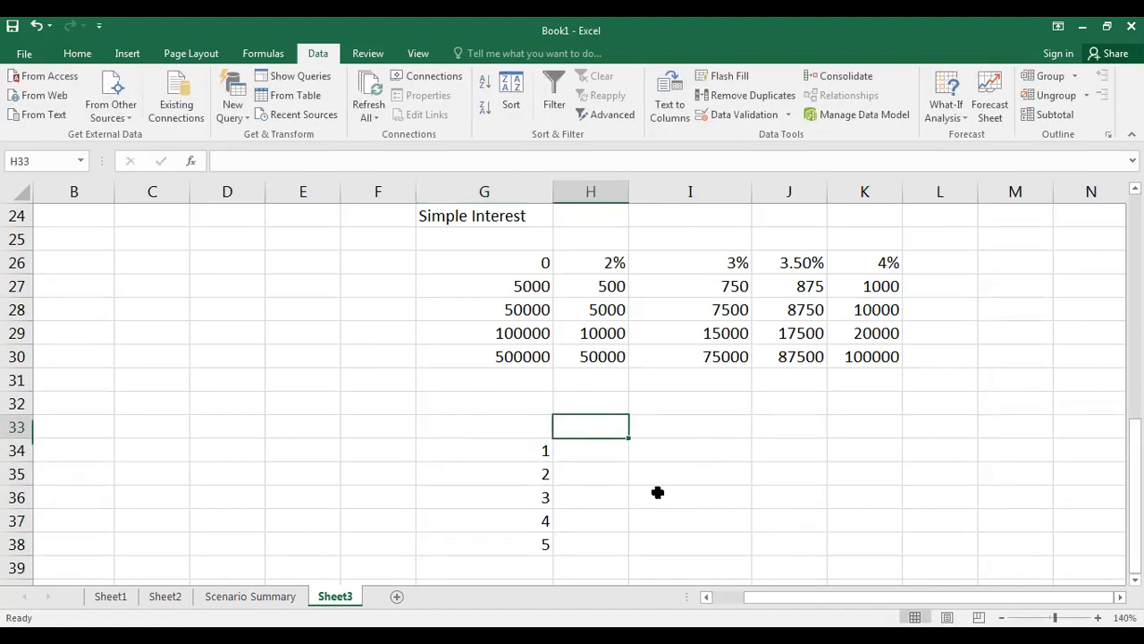
pyautogui.write('10')
pyautogui.press('Tab')
pyautogui.write('20')
pyautogui.press('Tab')
pyautogui.write('30')
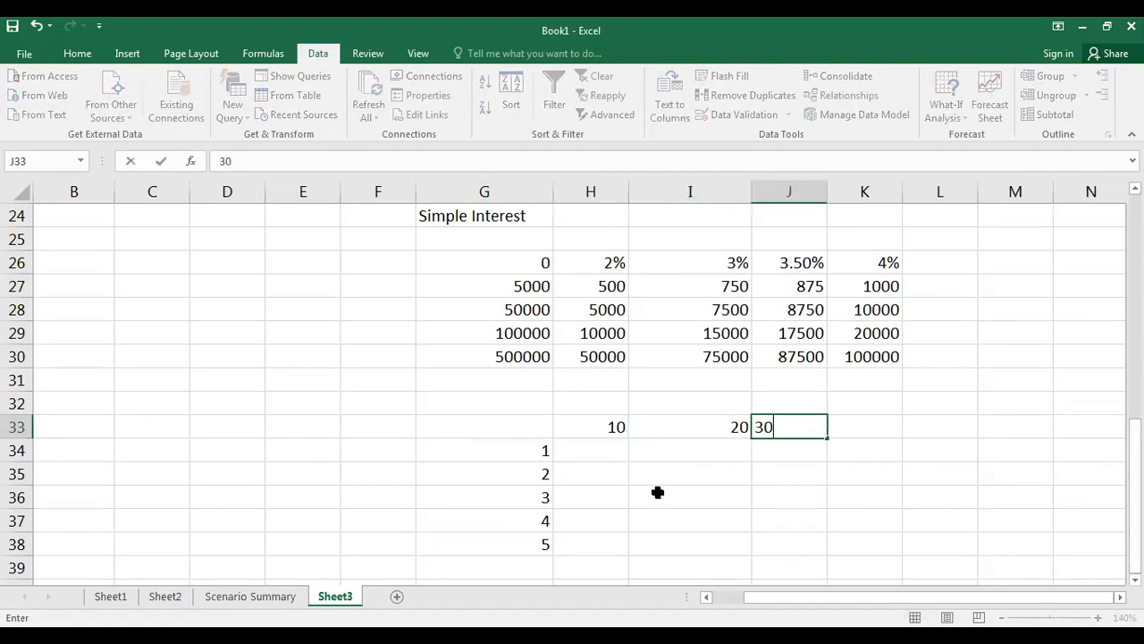
pyautogui.press('Return')
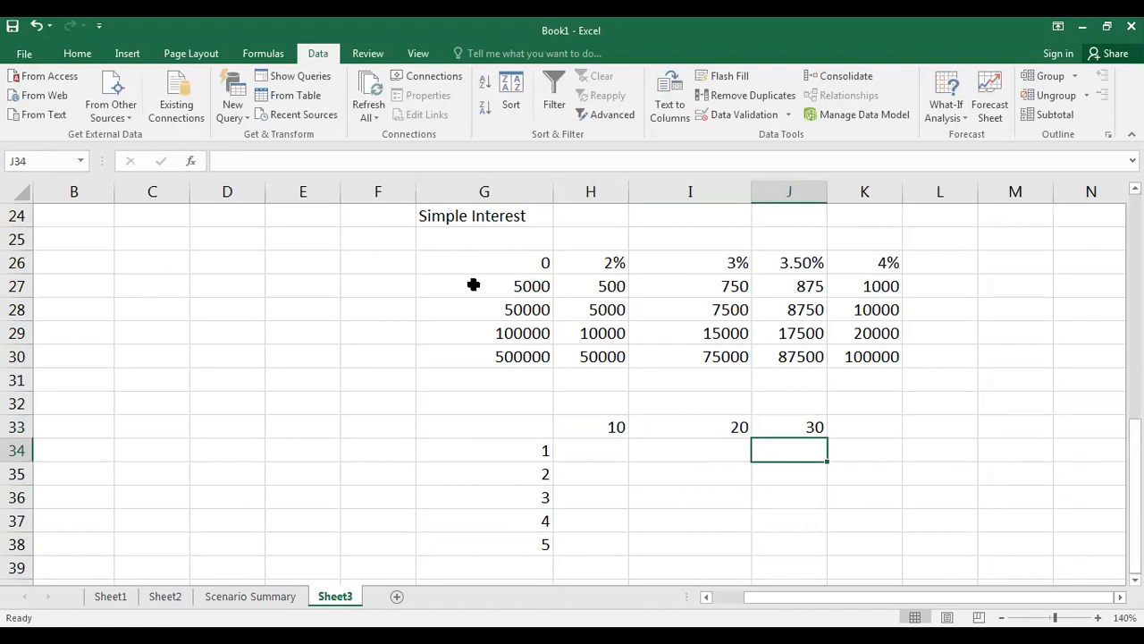
# Step: Enter the formula =G39+K33 in corner cell G33, adding the blank cells beyond the column and row of numbers
pyautogui.click(520, 428)
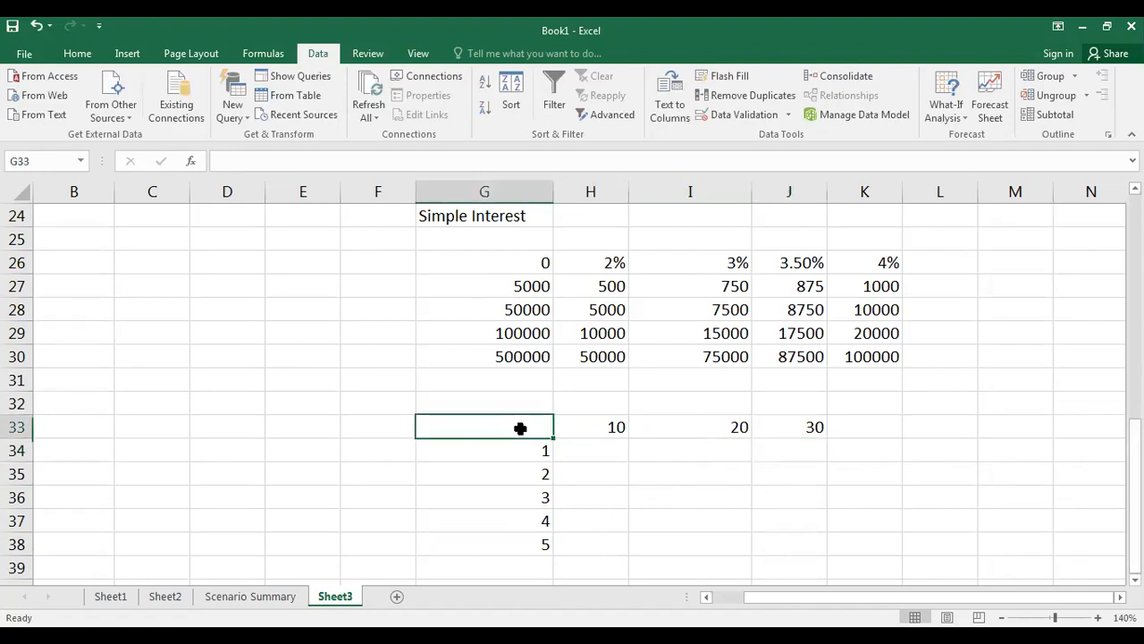
pyautogui.write('=')
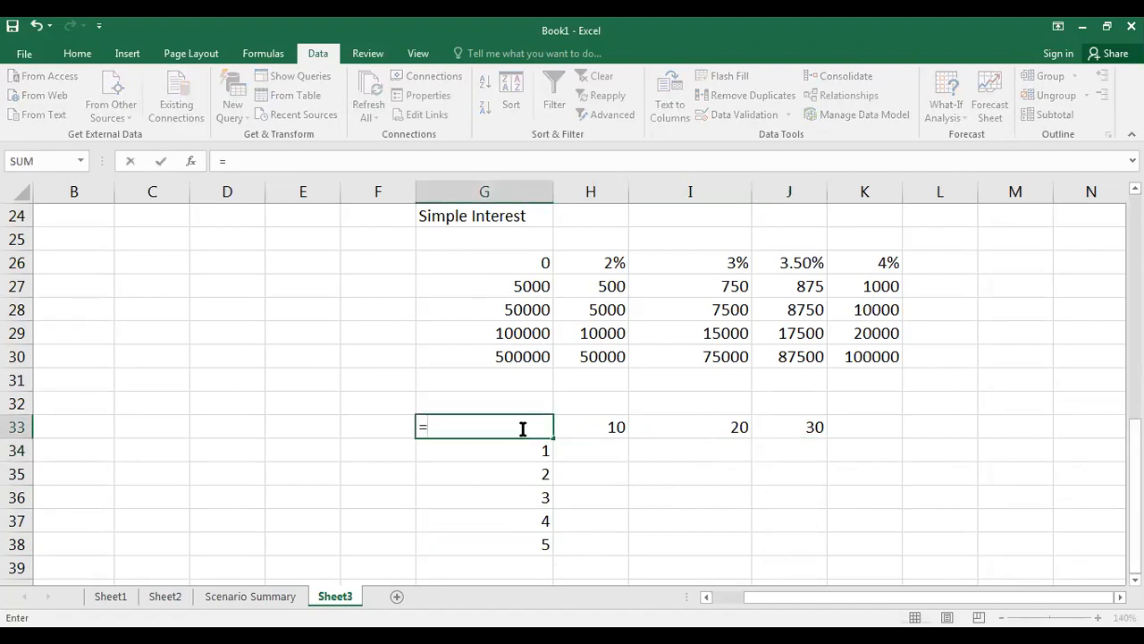
pyautogui.click(518, 568)
pyautogui.write('+')
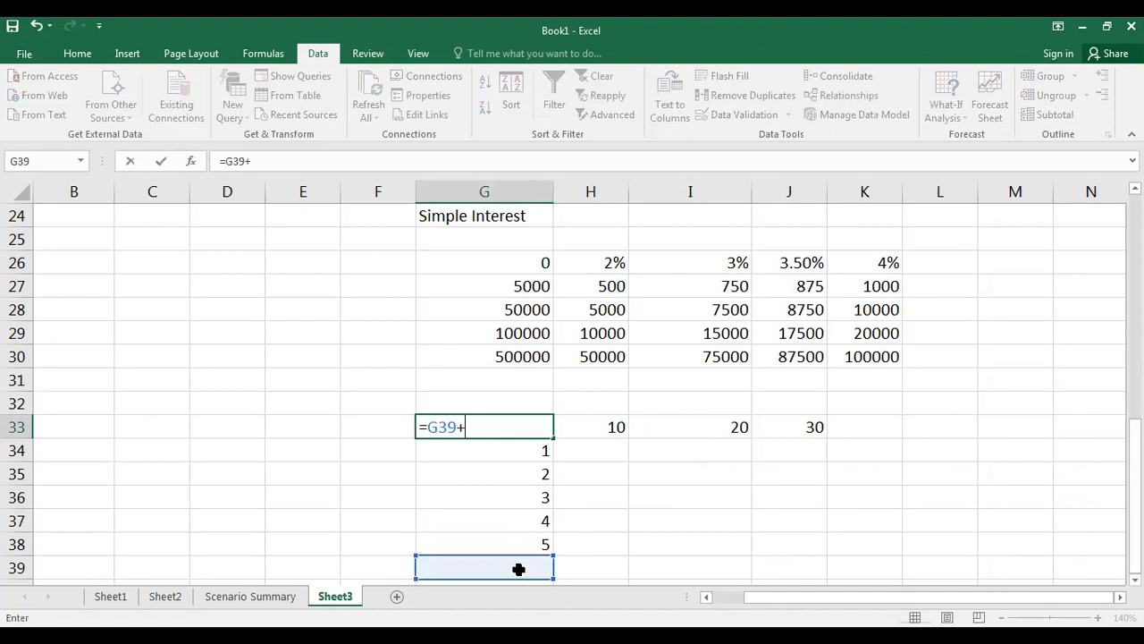
pyautogui.click(886, 427)
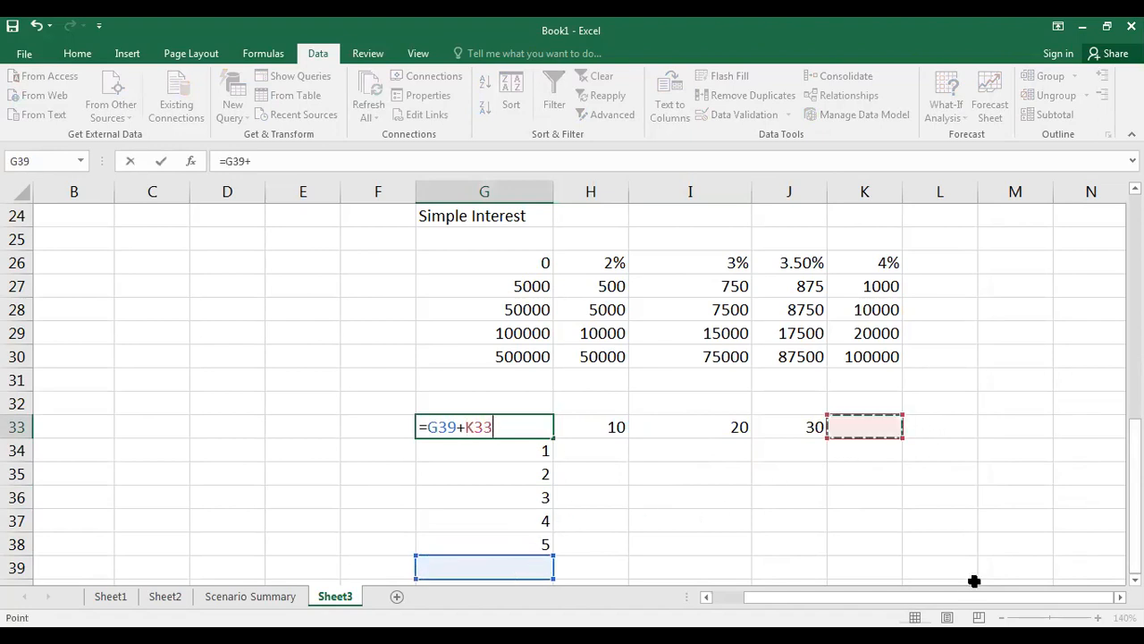
pyautogui.press('Return')
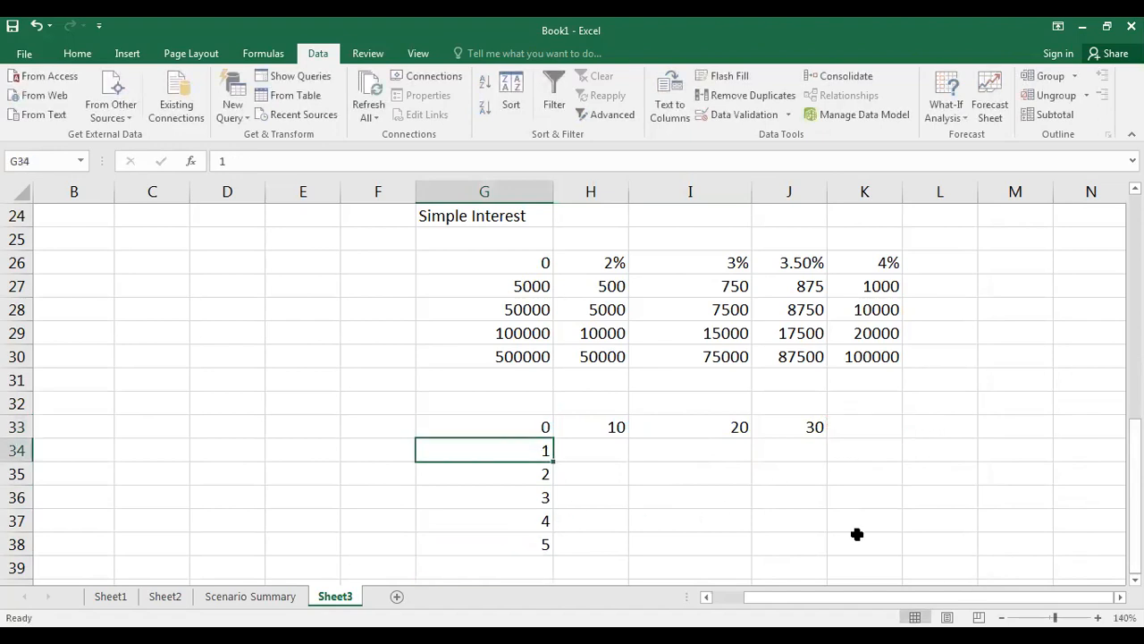
# Step: Create a What-If data table over G33:J38 with G39 as the row input cell and K33 as the column input cell
pyautogui.moveTo(518, 426); pyautogui.dragTo(783, 541)
pyautogui.click(956, 109)
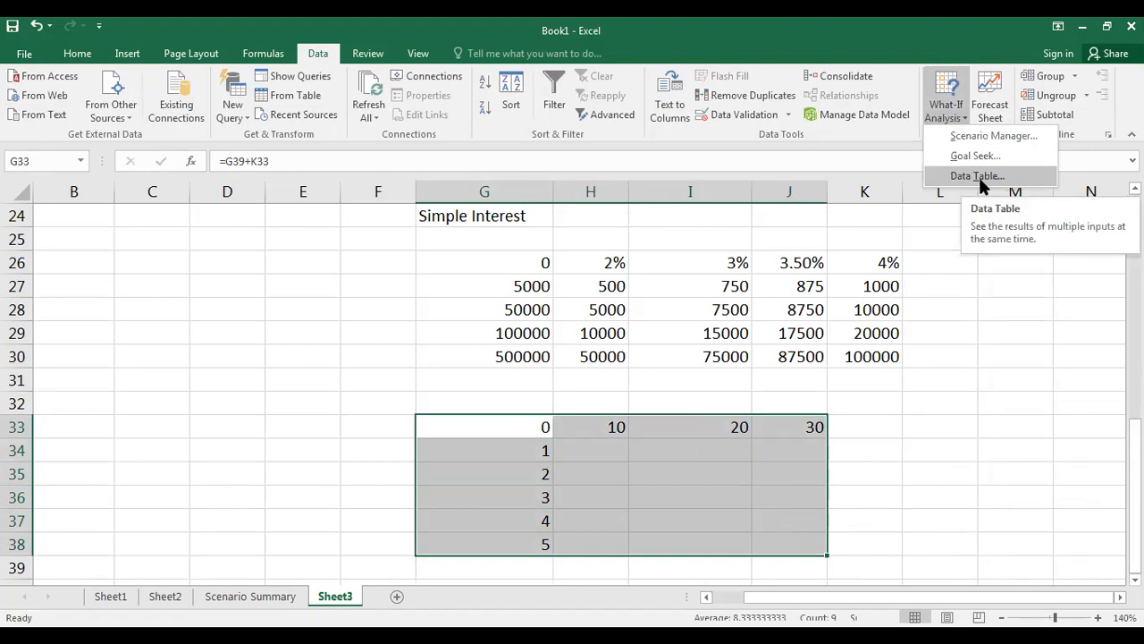
pyautogui.click(978, 175)
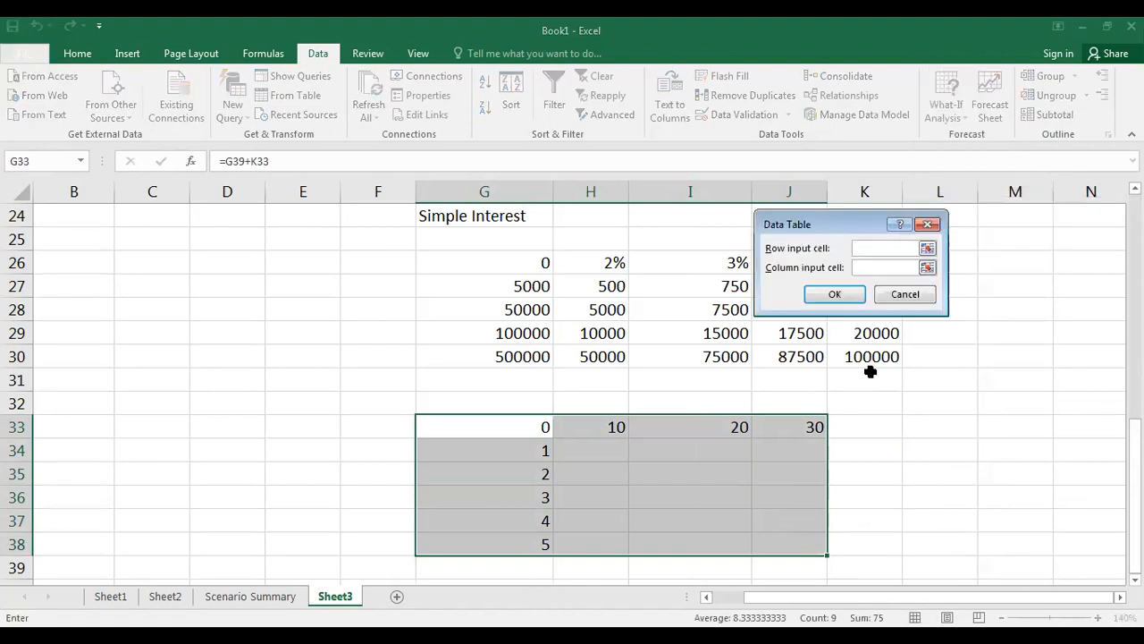
pyautogui.click(928, 250)
pyautogui.click(491, 567)
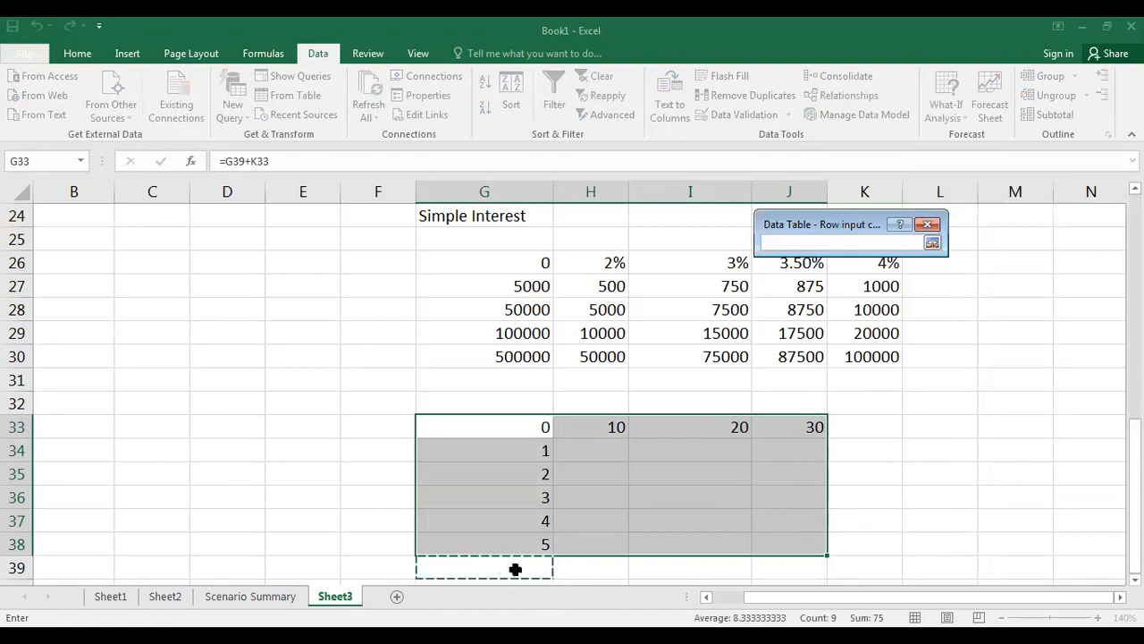
pyautogui.click(932, 242)
pyautogui.click(881, 268)
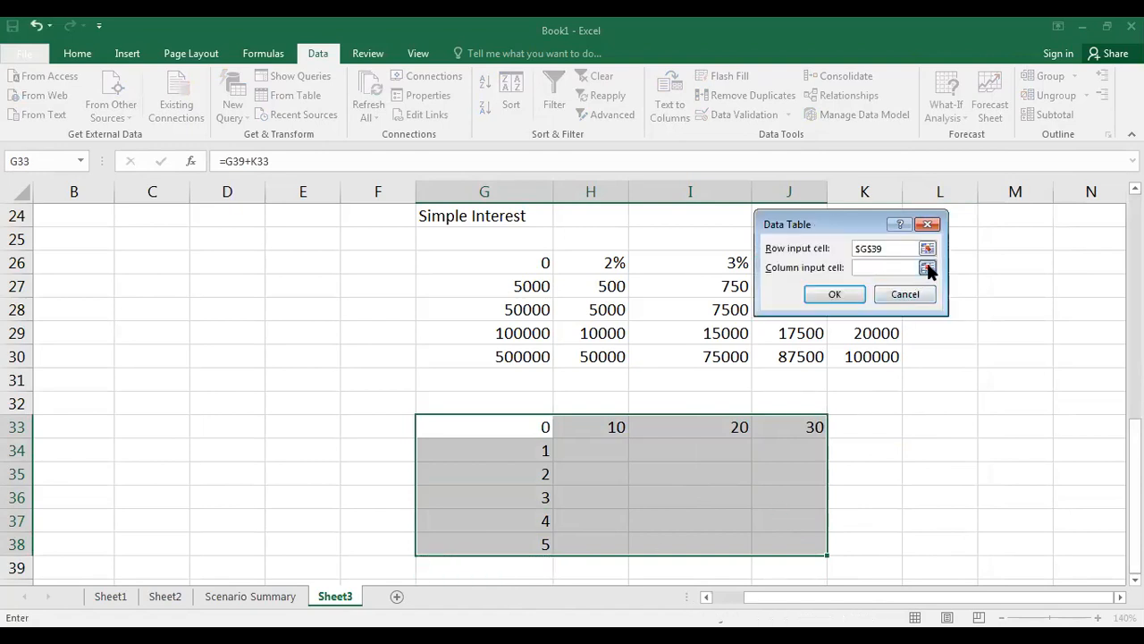
pyautogui.click(927, 268)
pyautogui.click(864, 426)
pyautogui.click(932, 242)
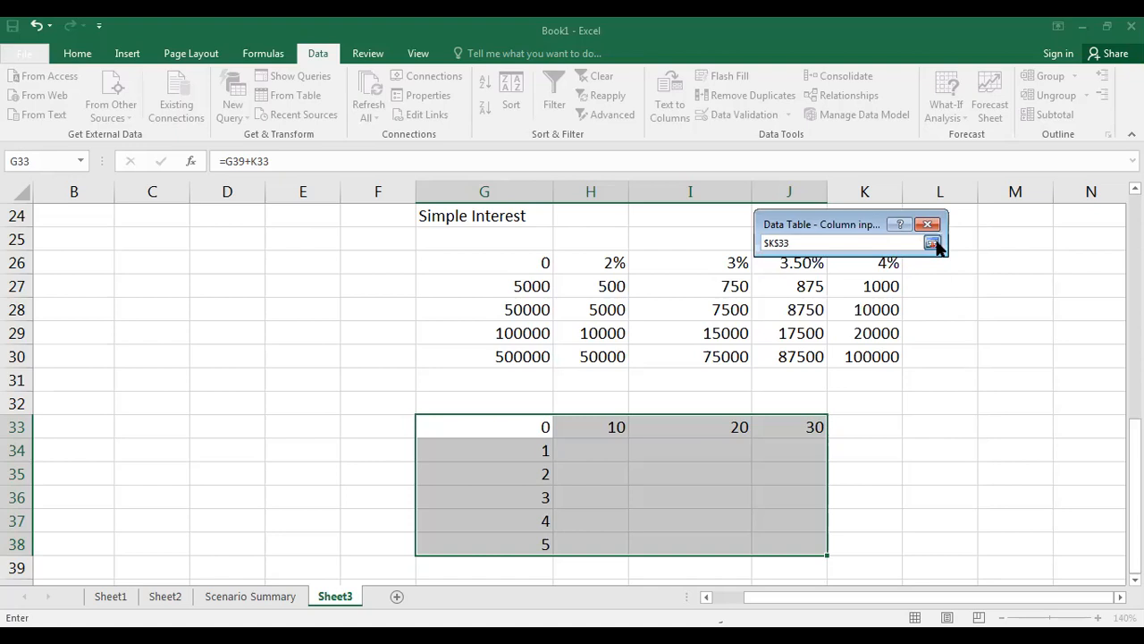
pyautogui.click(830, 299)
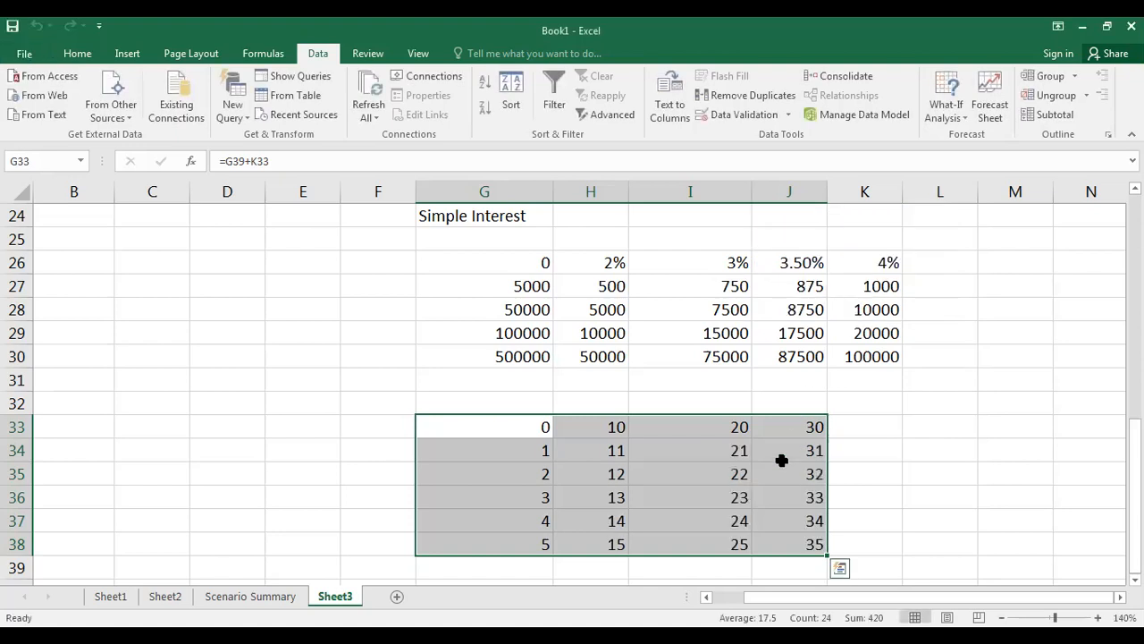
# Step: Inspect the array formulas behind the new addition table's results and the cell references of its corner formula in G33
pyautogui.click(722, 501)
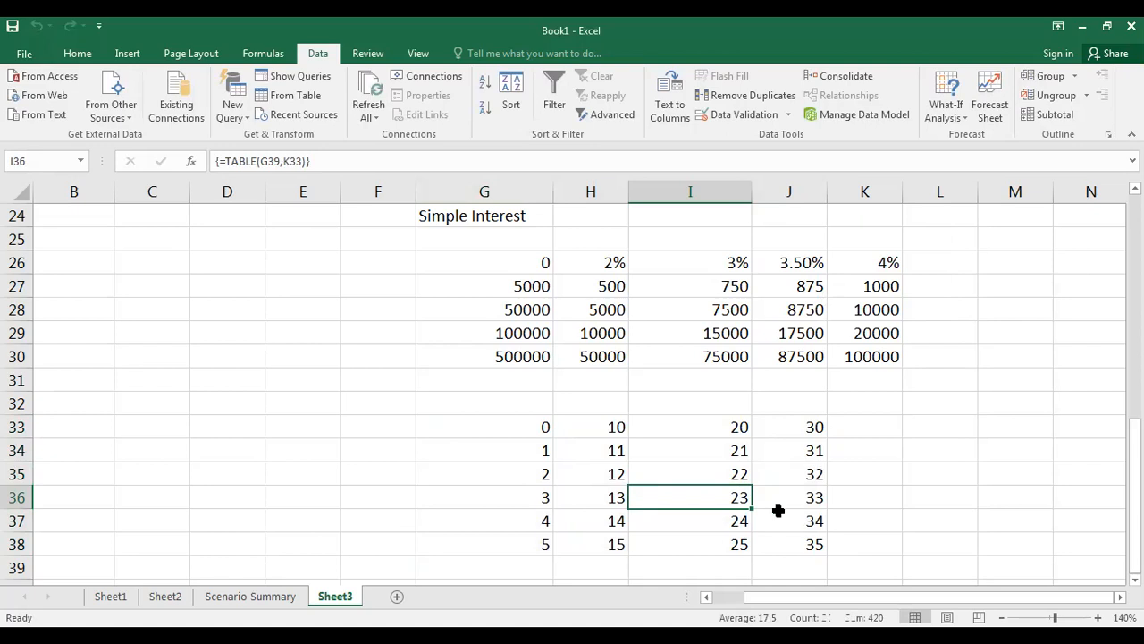
pyautogui.click(806, 526)
pyautogui.click(821, 541)
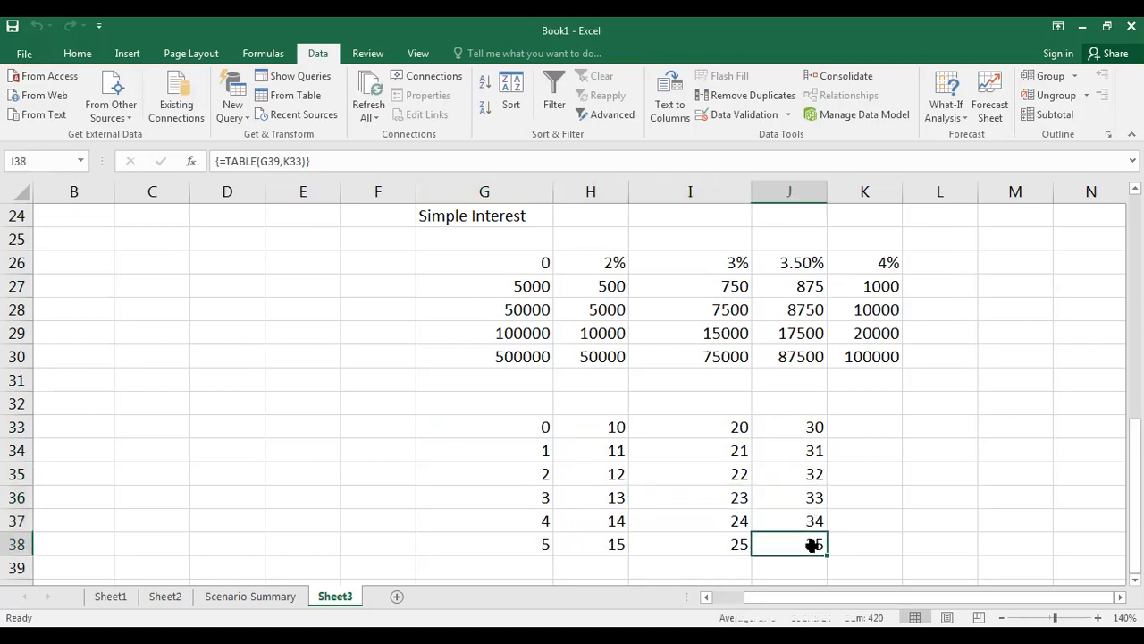
pyautogui.click(546, 429)
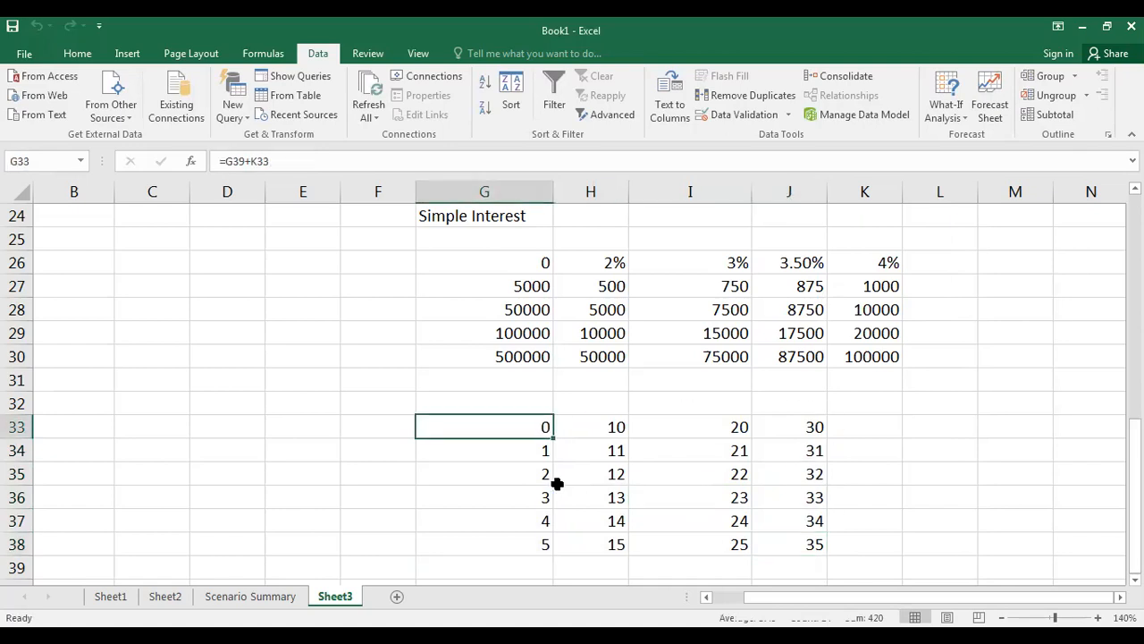
pyautogui.doubleClick(503, 428)
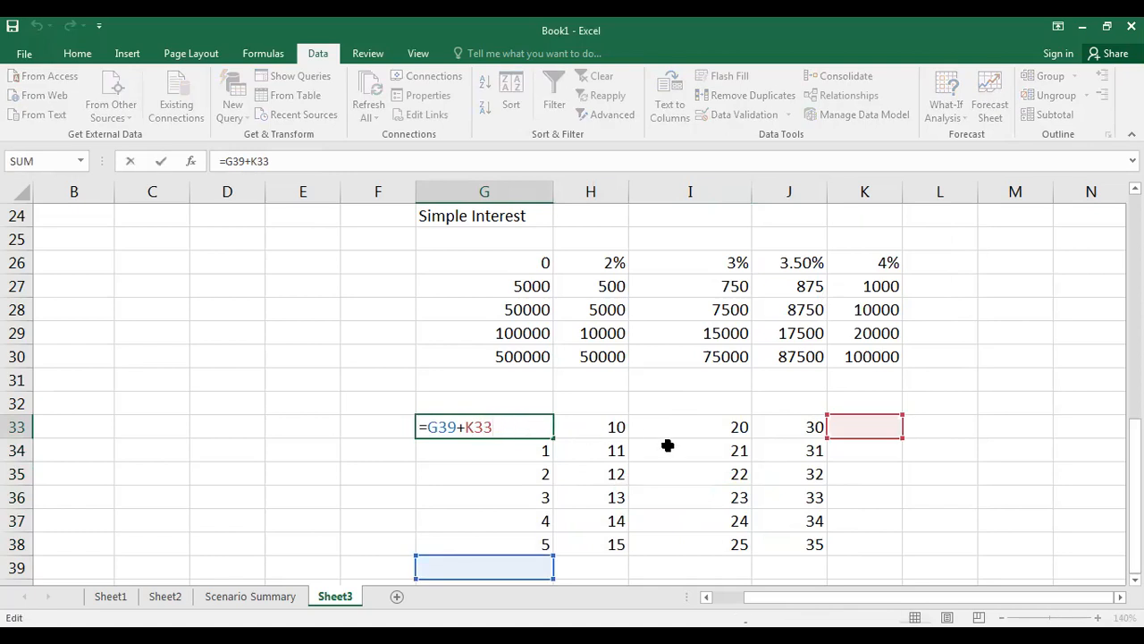
pyautogui.scroll(-1, 668, 445)
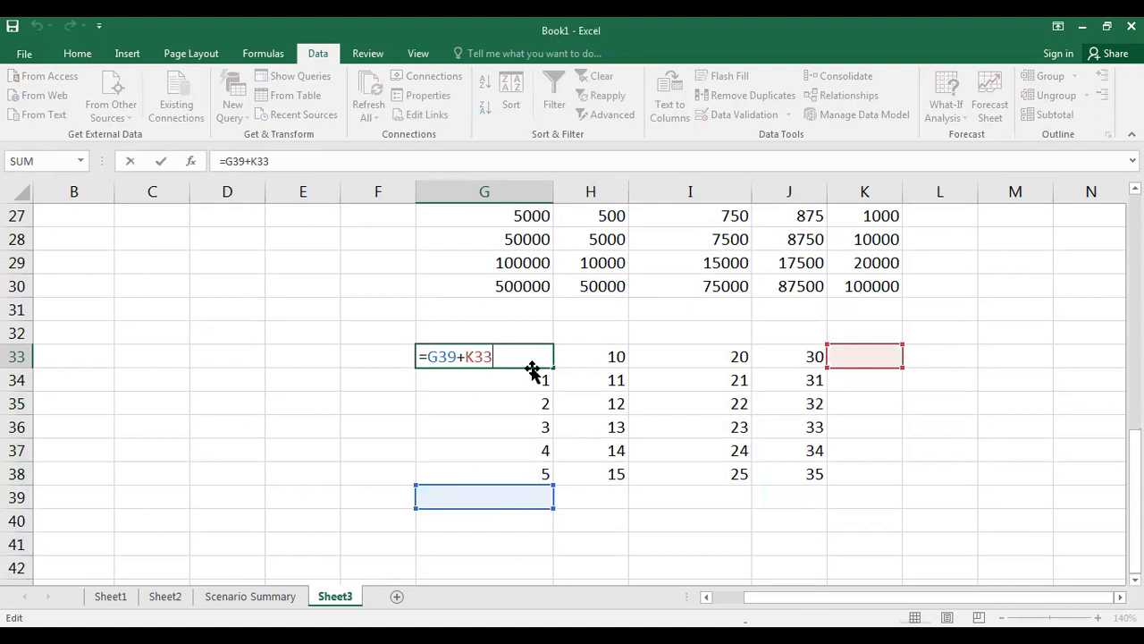
# Step: Review the corner formulas in G26 and G16 of the two interest tables, leaving them unchanged
pyautogui.scroll(4, 577, 393)
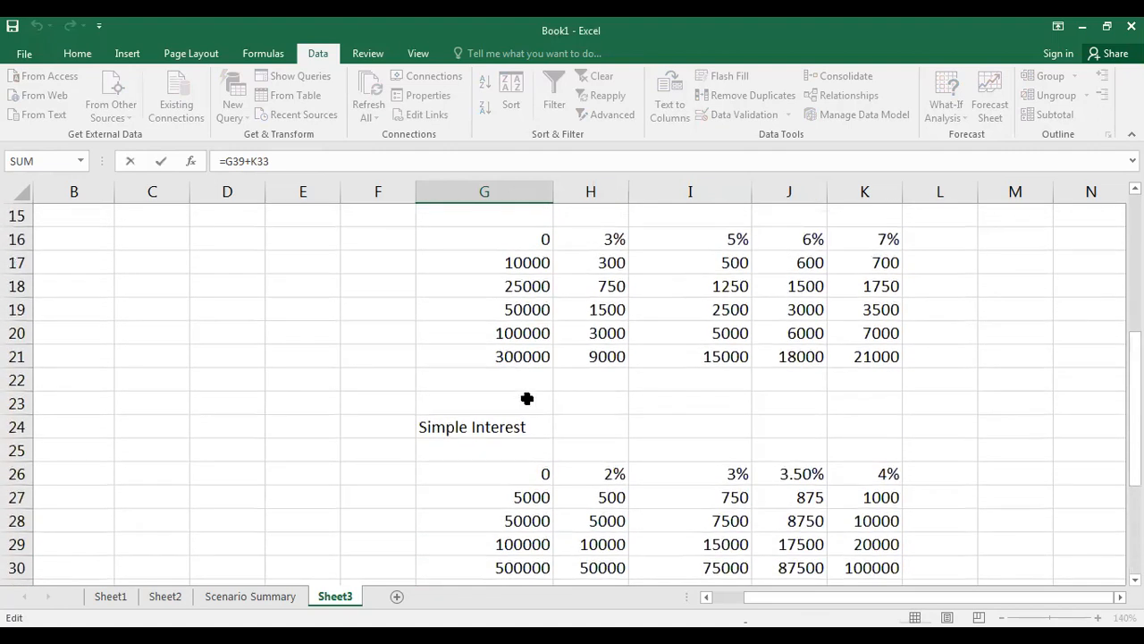
pyautogui.doubleClick(521, 468)
pyautogui.scroll(3, 603, 465)
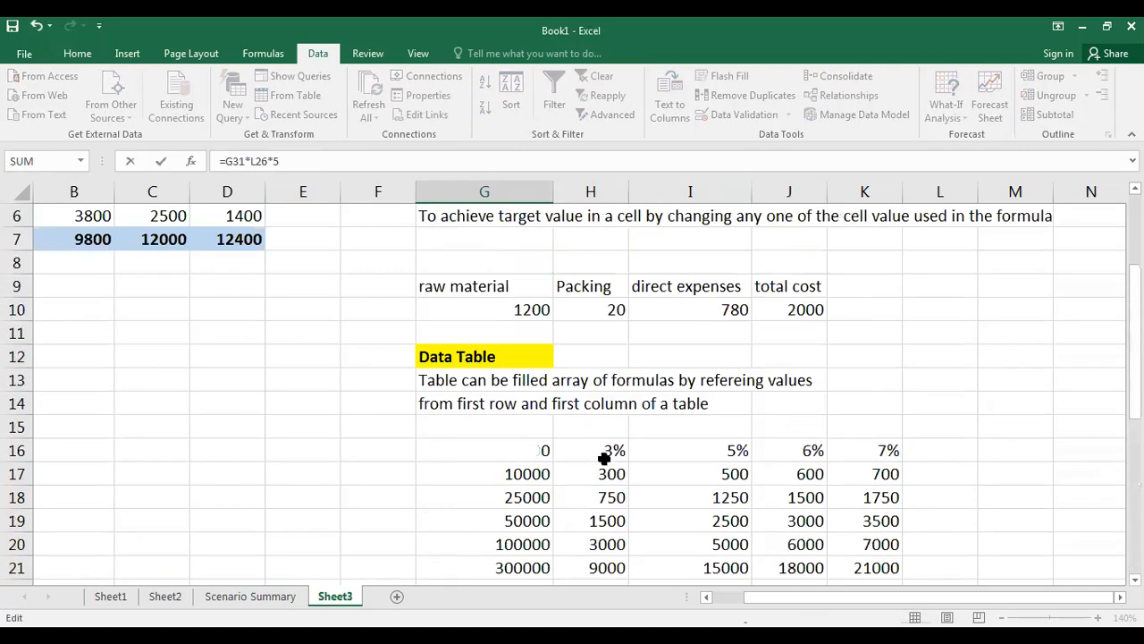
pyautogui.doubleClick(518, 444)
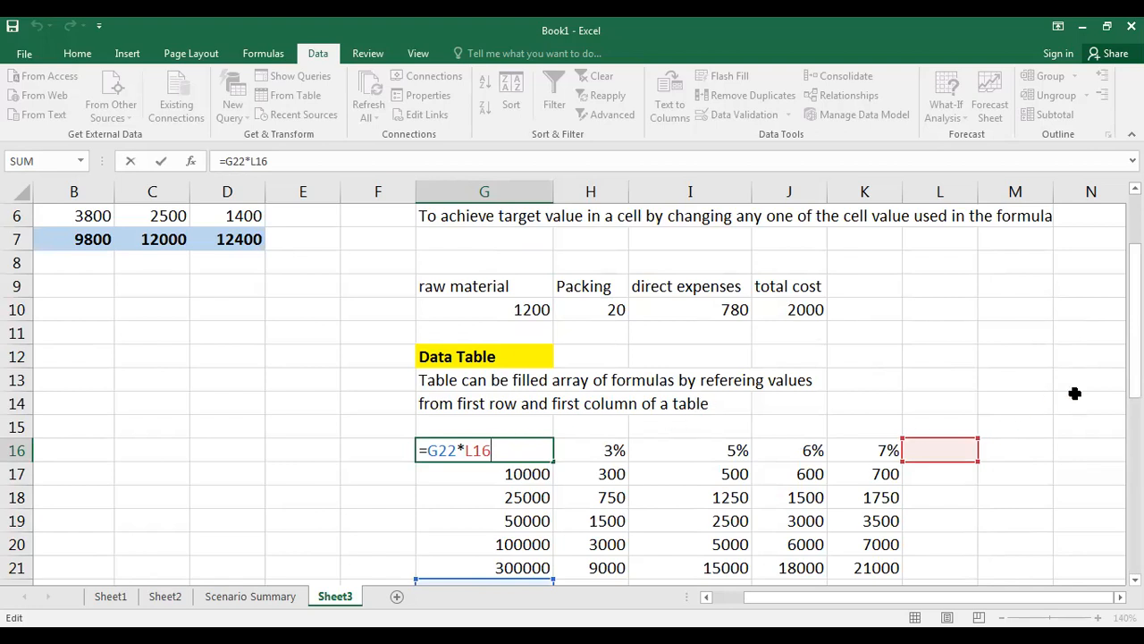
pyautogui.scroll(-1, 1075, 394)
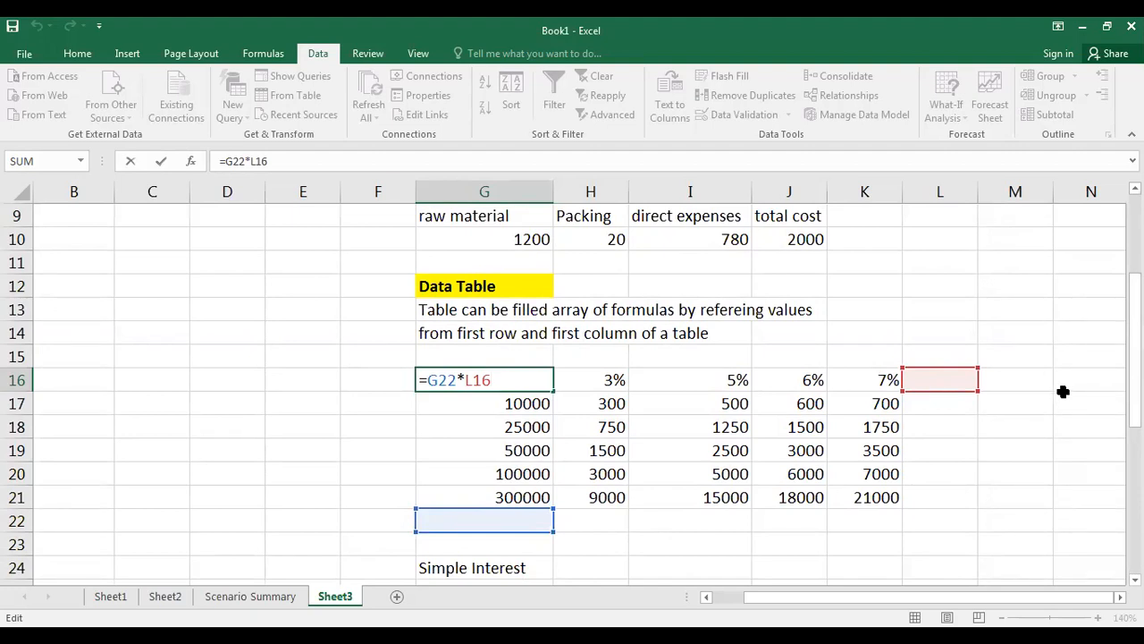
pyautogui.hotkey('ctrl', 'Return')
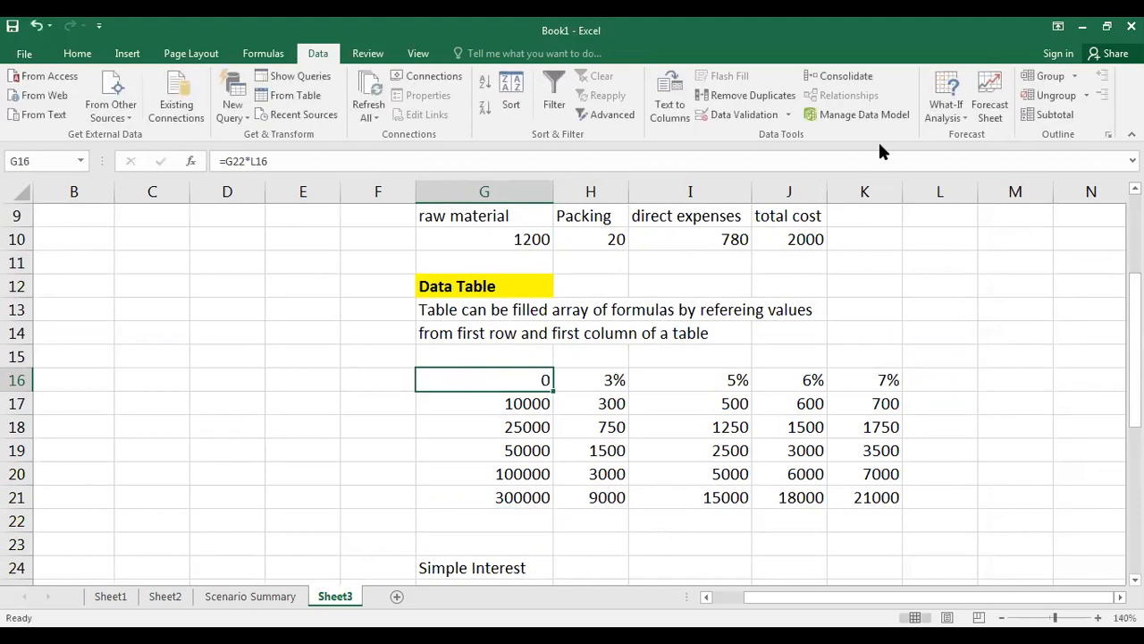
pyautogui.click(962, 111)
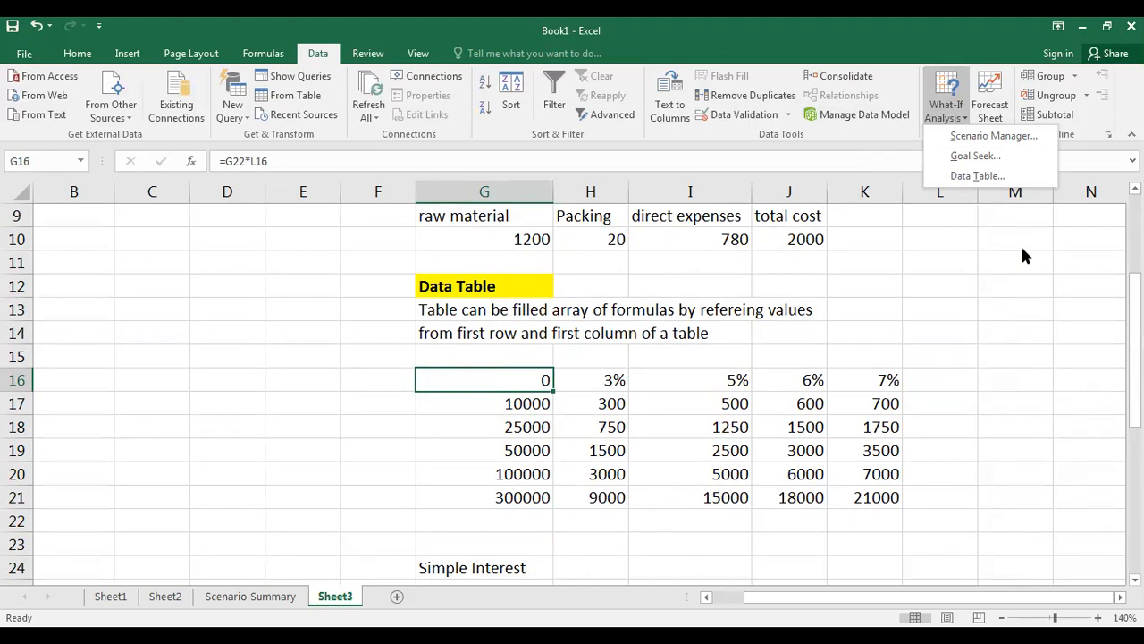
pyautogui.click(984, 302)
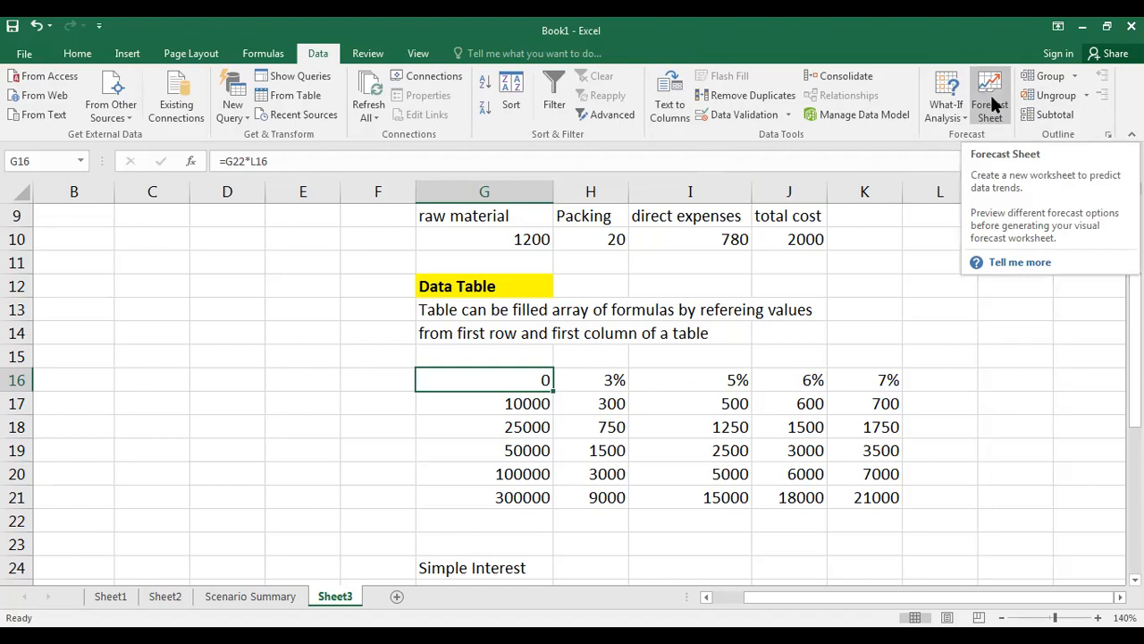
pyautogui.click(1012, 362)
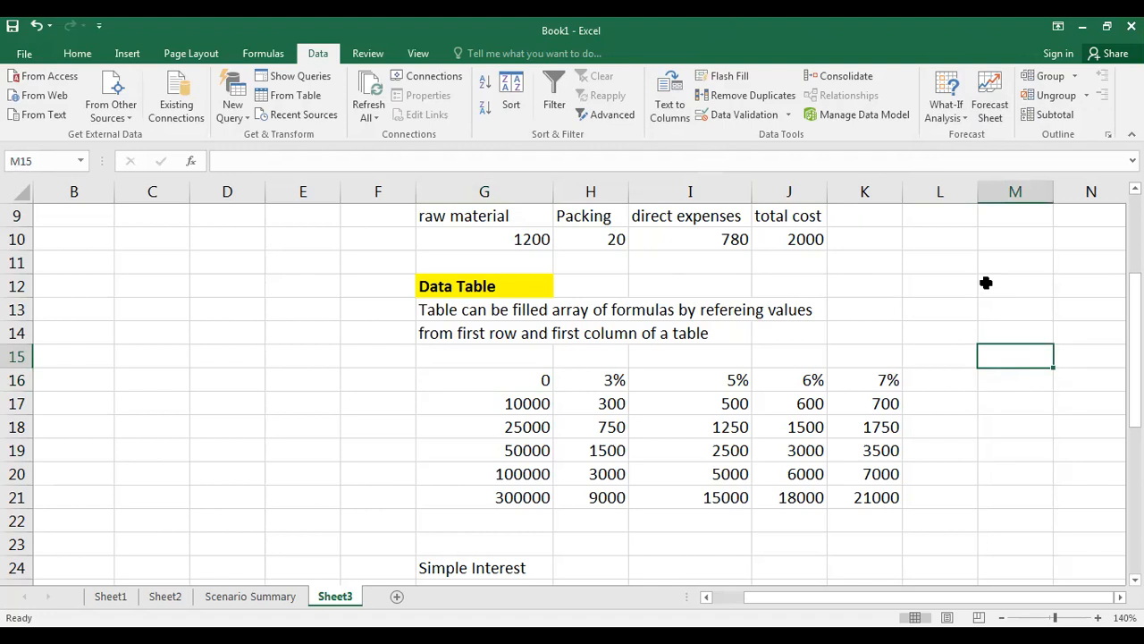
# Step: Add a new worksheet after Sheet3 and rename it Subtotal
pyautogui.scroll(-3, 986, 282)
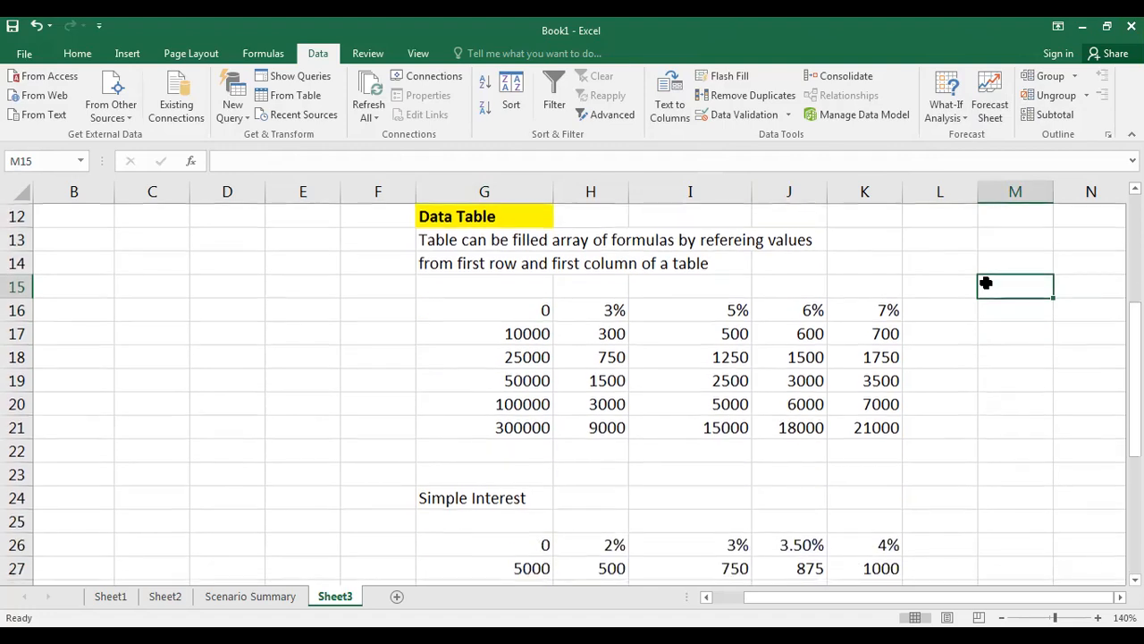
pyautogui.scroll(-2, 508, 432)
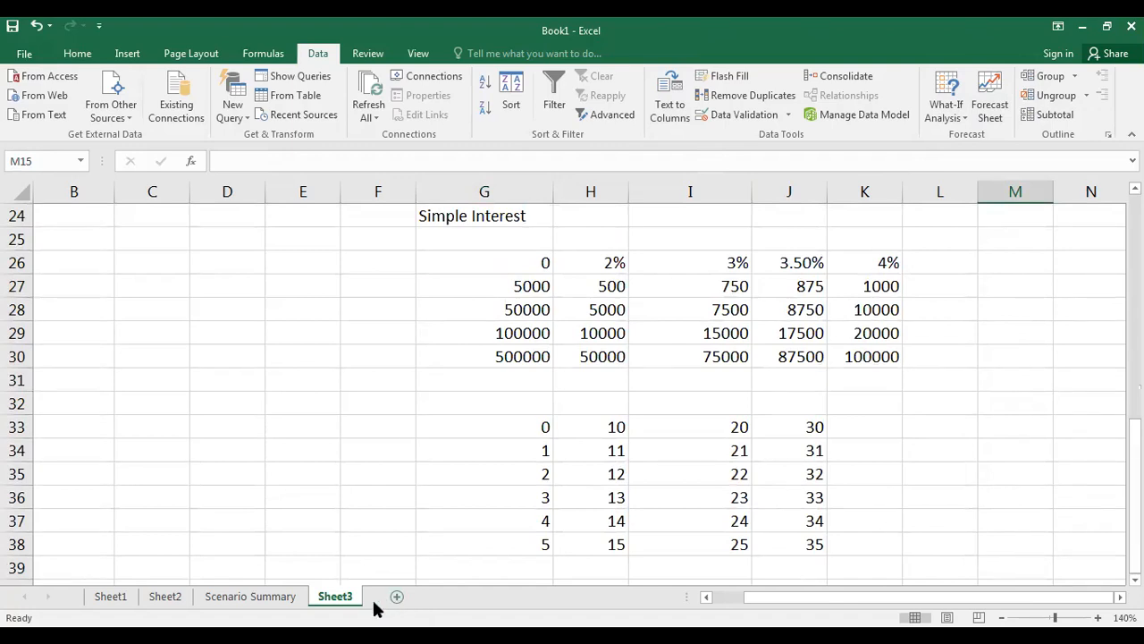
pyautogui.click(398, 599)
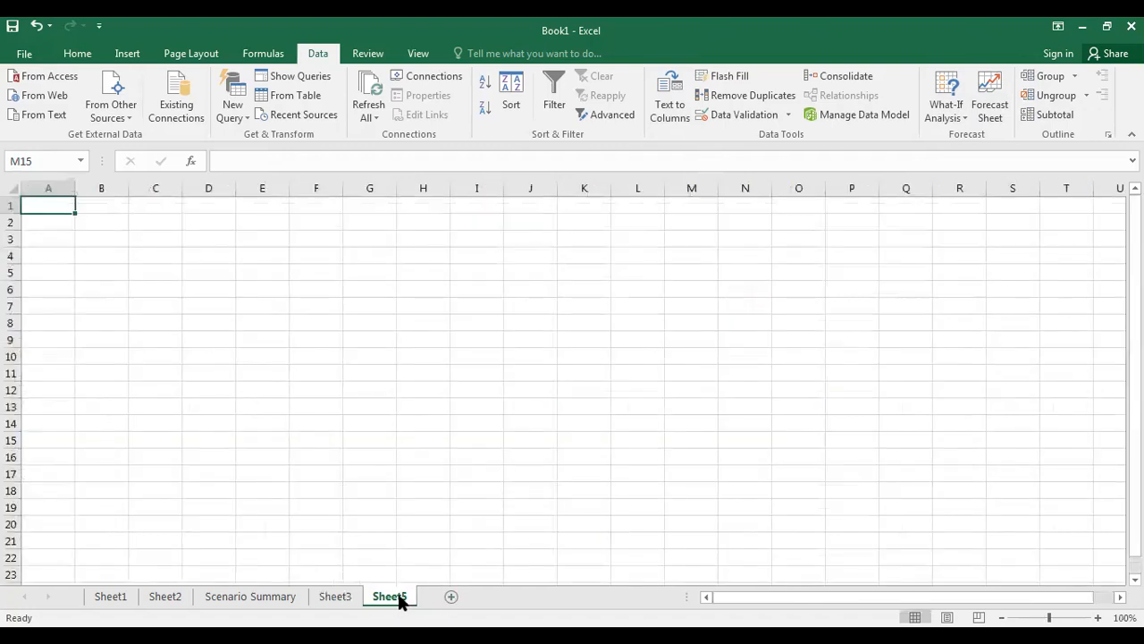
pyautogui.rightClick(400, 599)
pyautogui.click(454, 441)
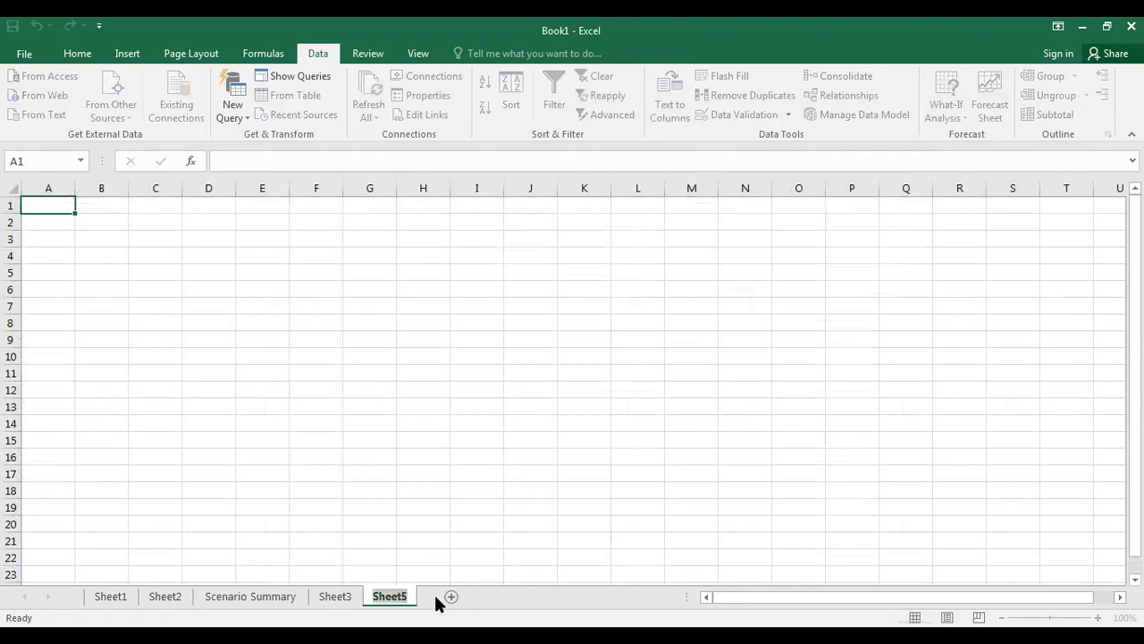
pyautogui.write('Subtotal')
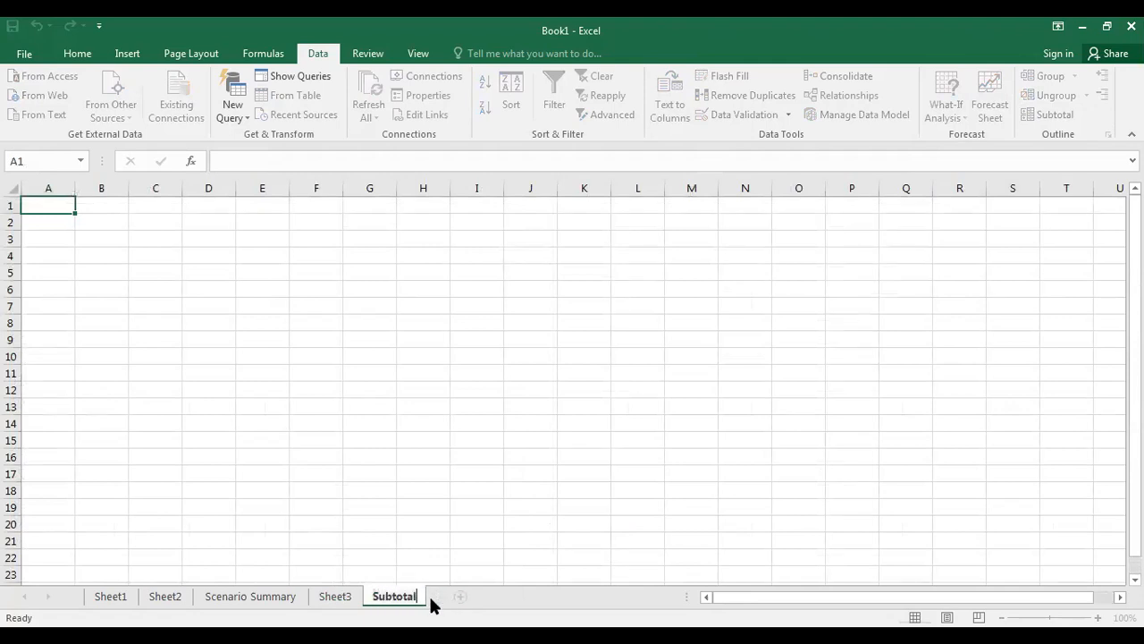
pyautogui.press('Return')
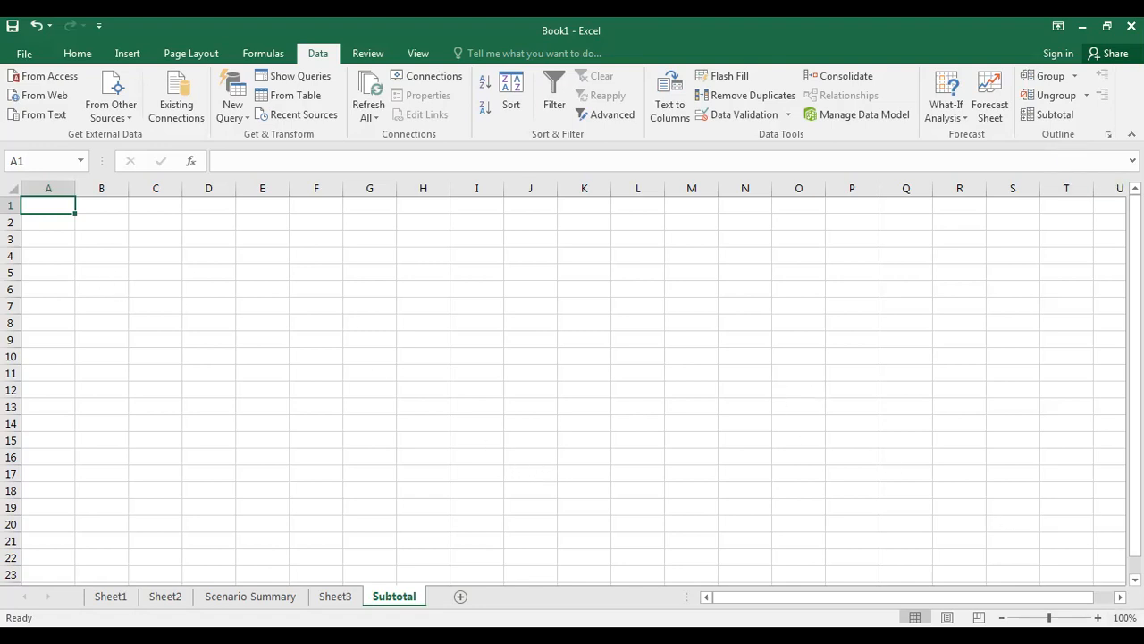
# Step: Enter the column headers Pcode and area in A1:B1 of the Subtotal sheet
pyautogui.scroll(2, 572, 384)
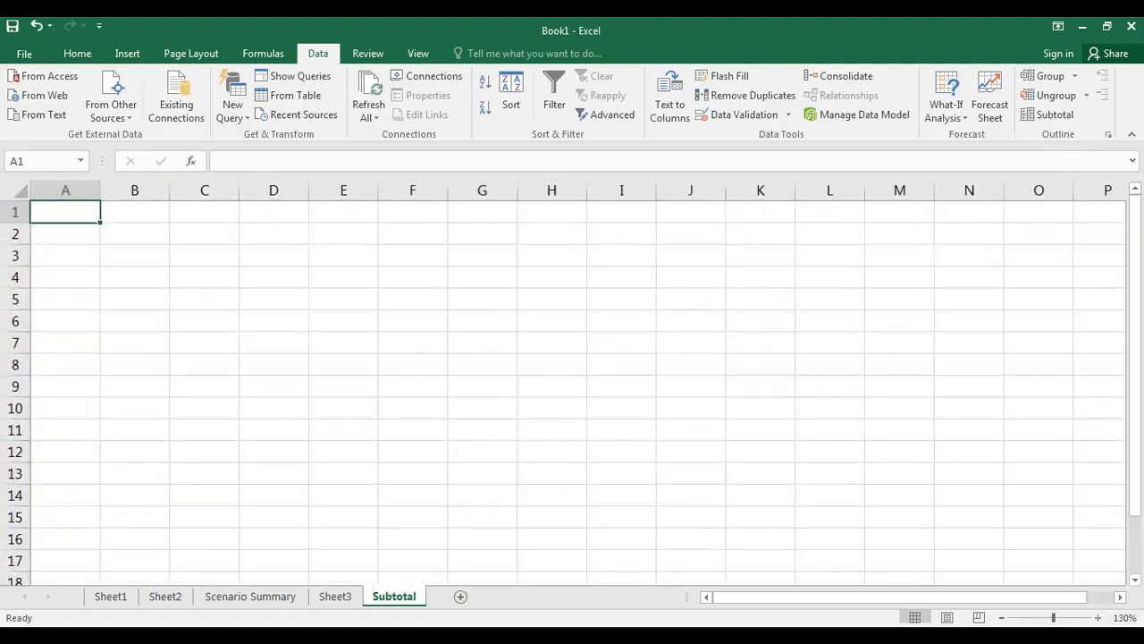
pyautogui.write('Pcode')
pyautogui.press('BackSpace')
pyautogui.press('BackSpace')
pyautogui.press('BackSpace')
pyautogui.write('ode')
pyautogui.press('Tab')
pyautogui.write('area')
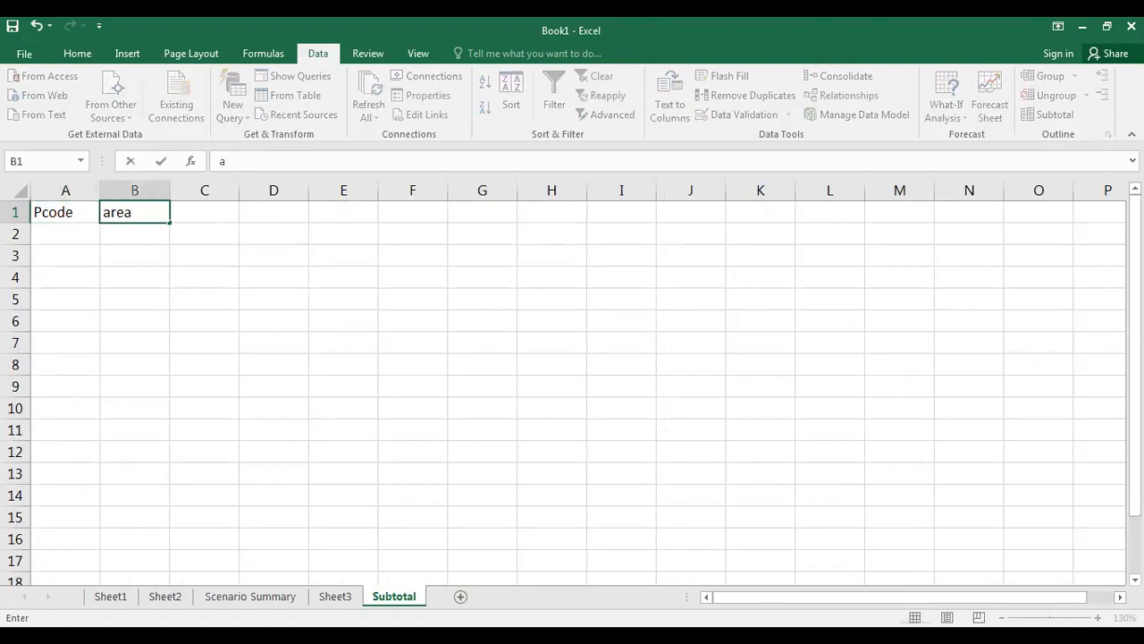
pyautogui.press('Tab')
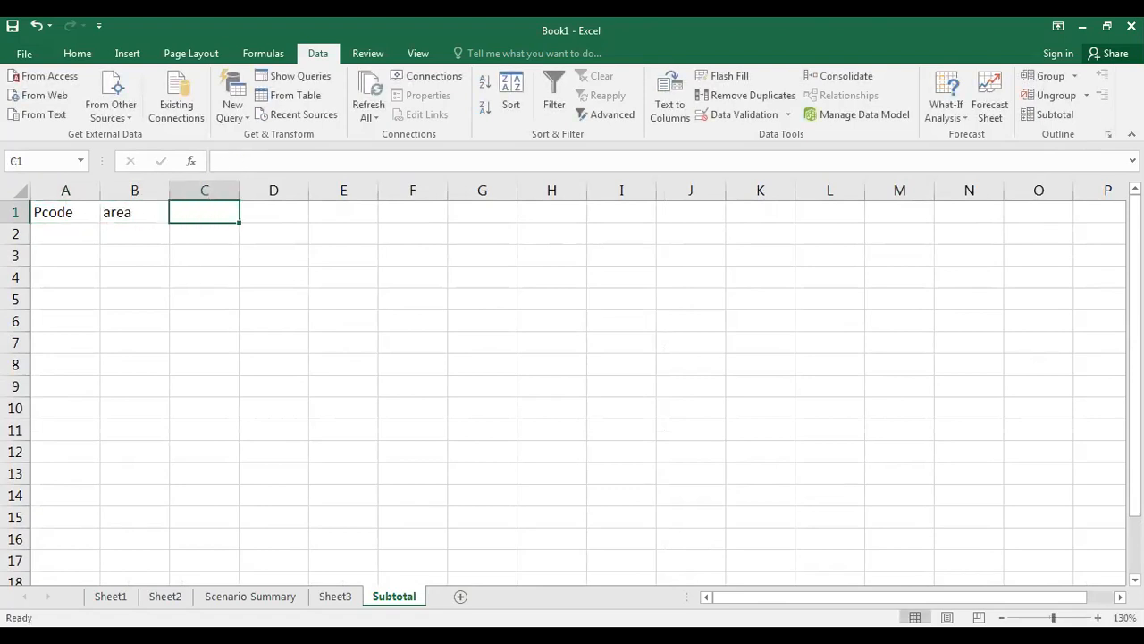
# Step: Add the headers zone, qty, price and total sales in C1:F1
pyautogui.write('zone')
pyautogui.press('Tab')
pyautogui.write('qty')
pyautogui.press('Tab')
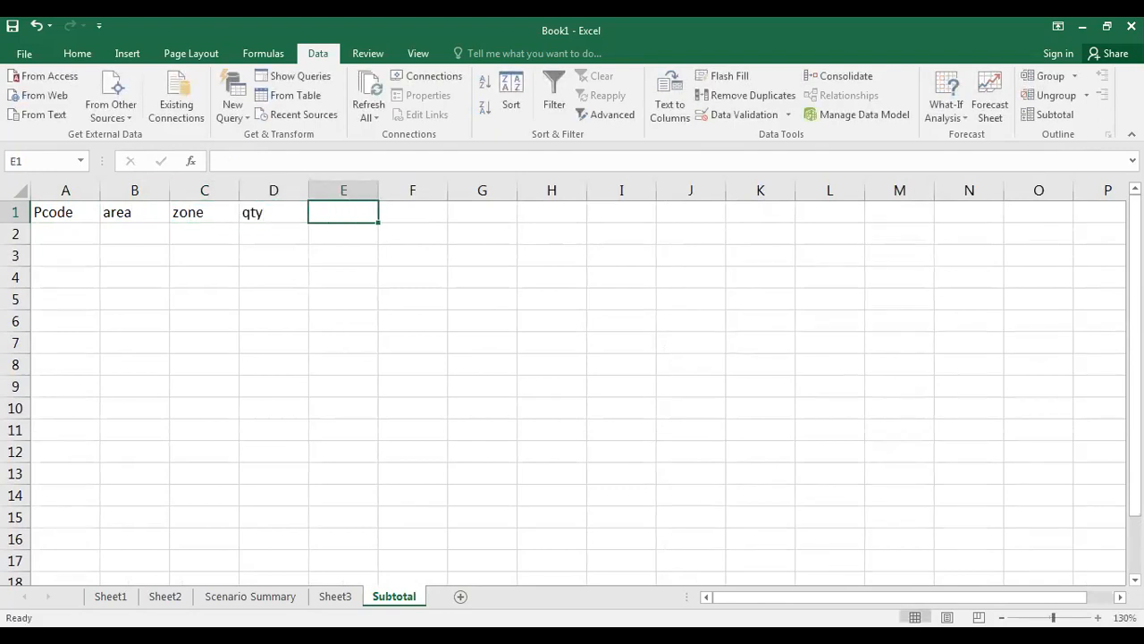
pyautogui.write('price')
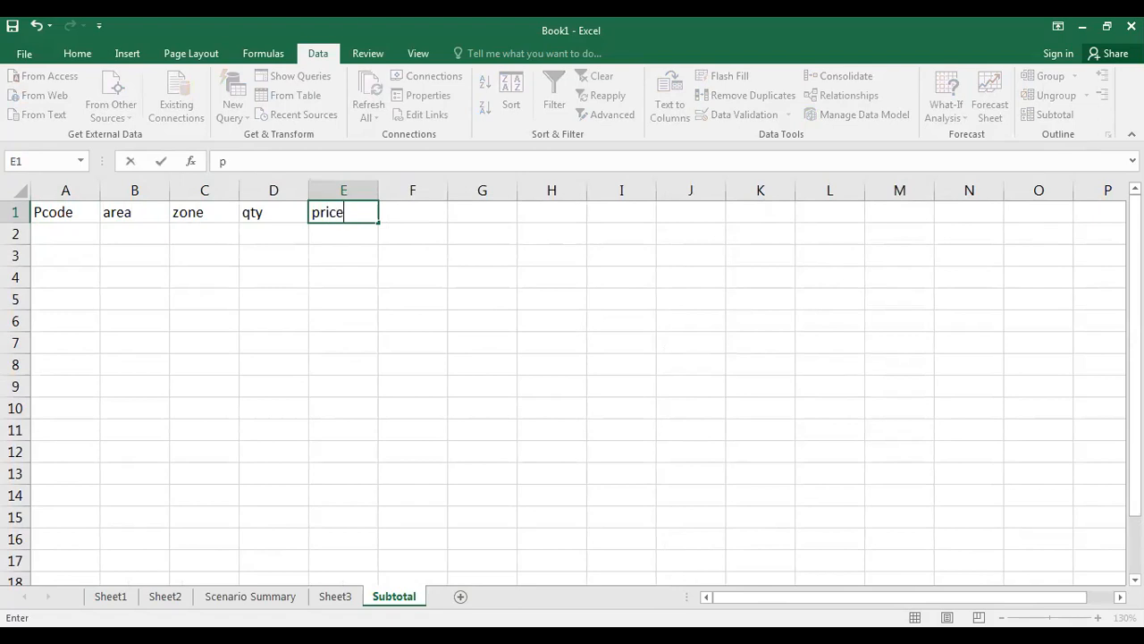
pyautogui.press('Tab')
pyautogui.write('tota')
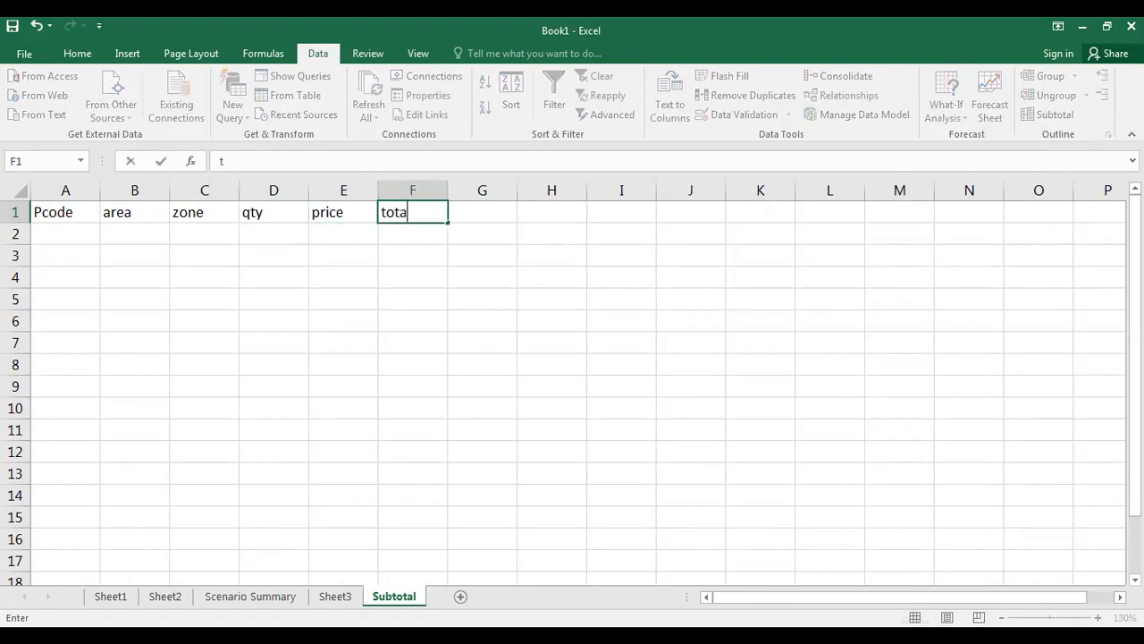
pyautogui.write('l sales')
pyautogui.press('Return')
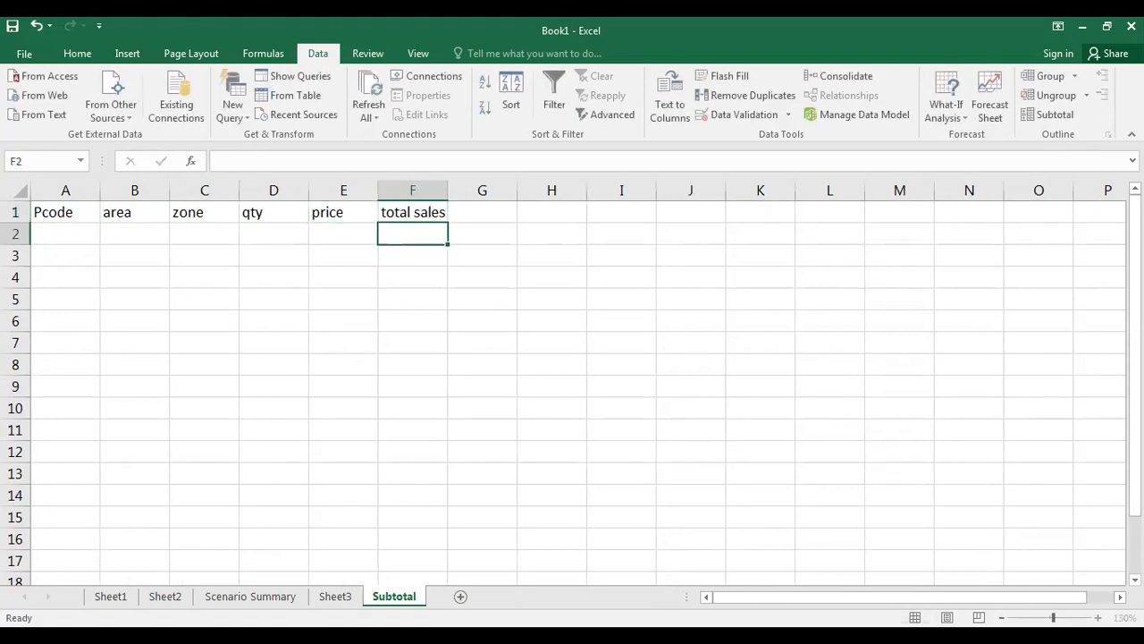
# Step: Enter the product codes p101, p102, p103 and p102 in A2:A5 under Pcode
pyautogui.press('Left')
pyautogui.press('Left')
pyautogui.press('Left')
pyautogui.press('Left')
pyautogui.press('Left')
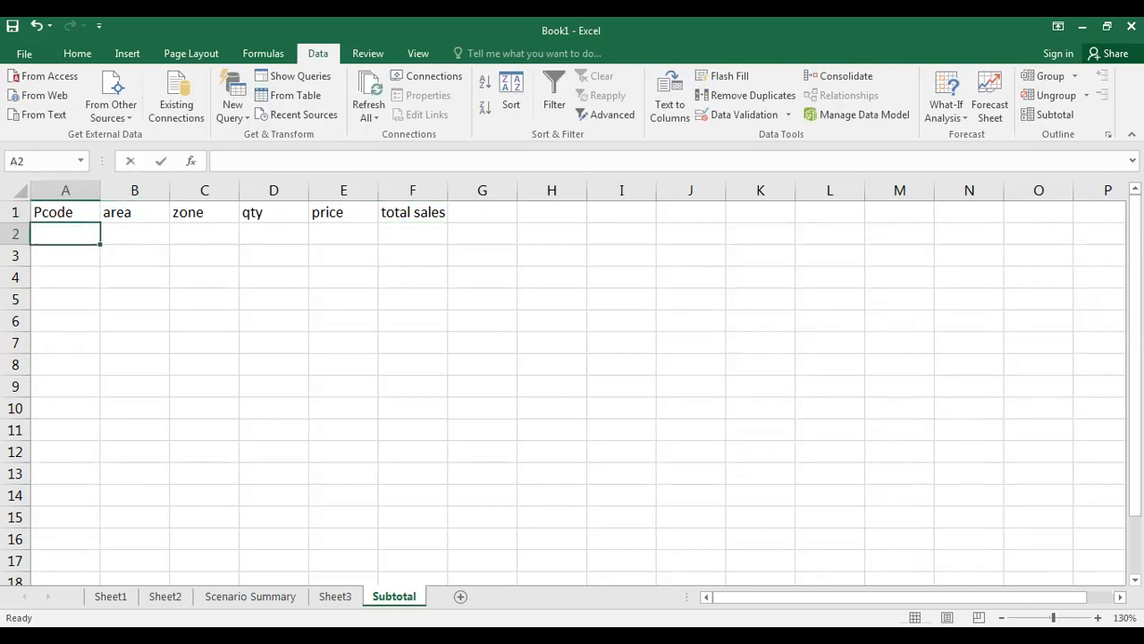
pyautogui.write('p101')
pyautogui.press('Return')
pyautogui.write('p102')
pyautogui.press('Return')
pyautogui.write('p103')
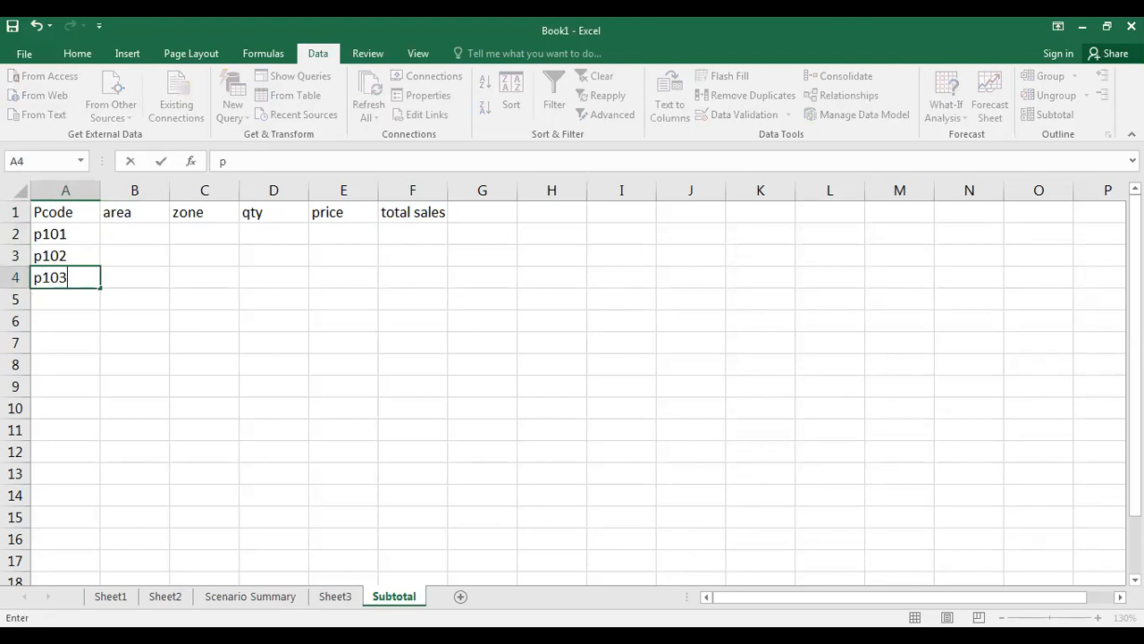
pyautogui.press('Return')
pyautogui.write('p102')
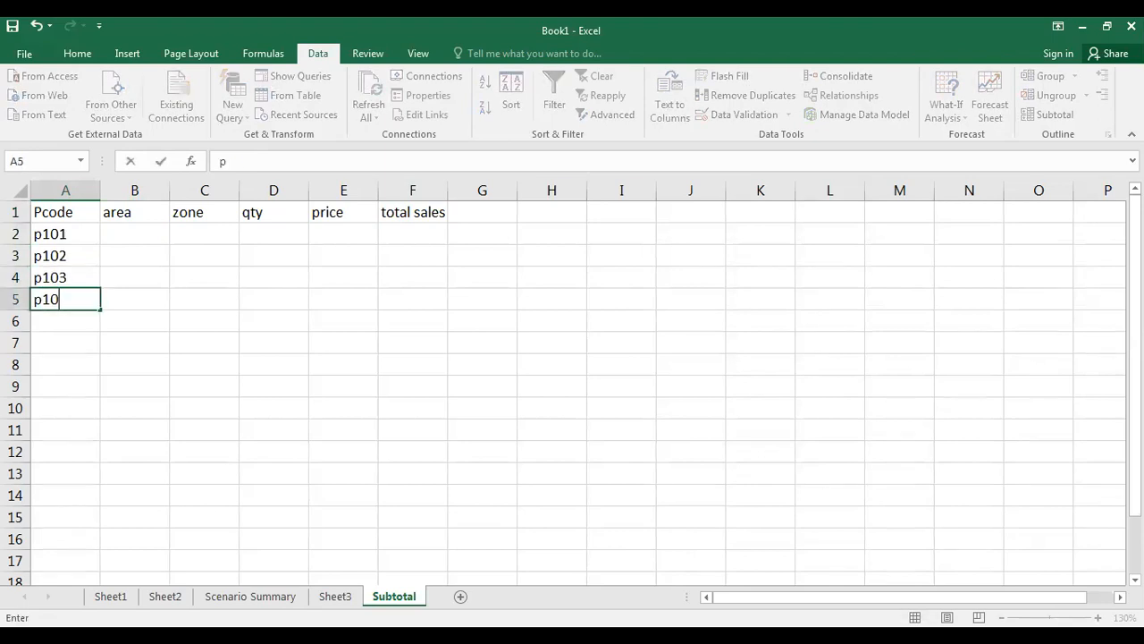
pyautogui.press('Return')
# Step: Continue the Pcode column with p101, p104, p101, p102 and p101 in A6:A10
pyautogui.write('p101')
pyautogui.press('Return')
pyautogui.write('p104')
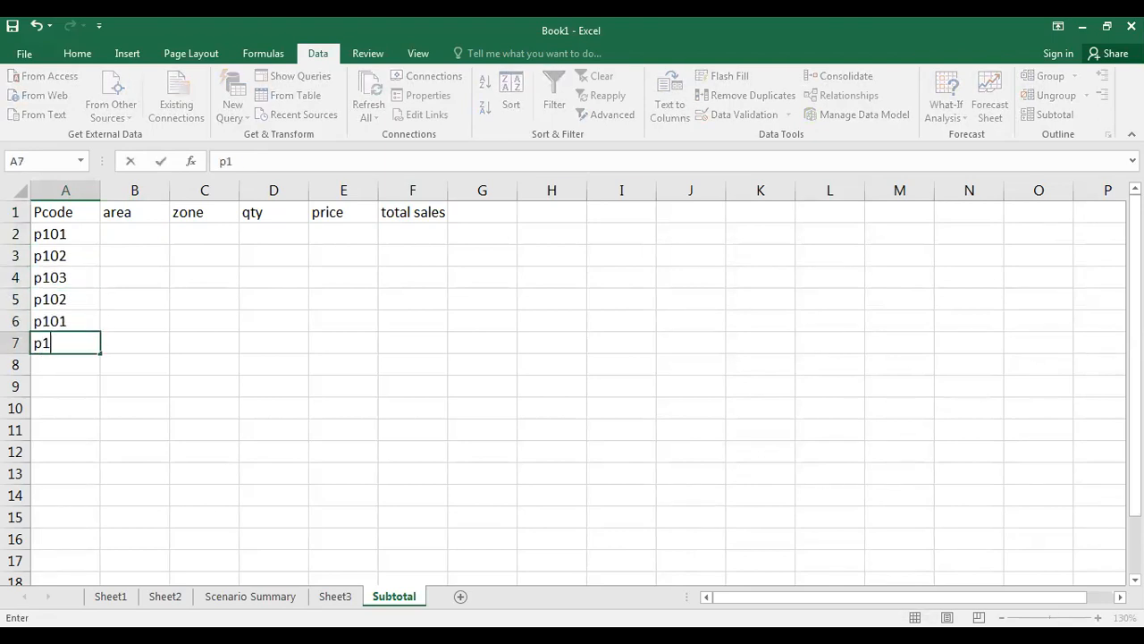
pyautogui.press('Return')
pyautogui.write('p1')
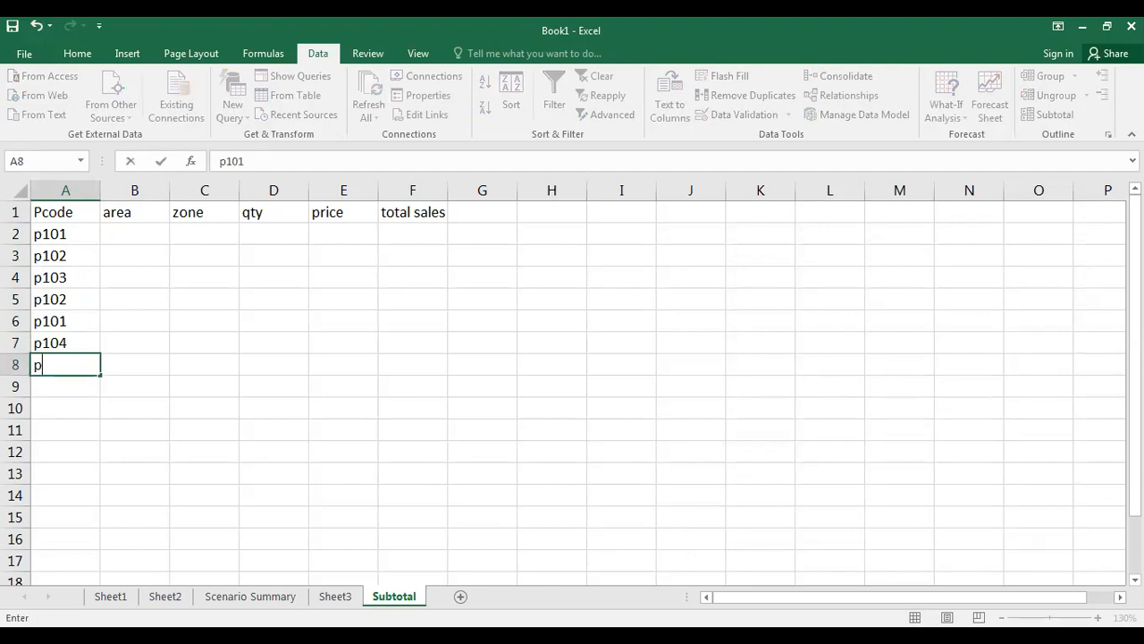
pyautogui.write('01')
pyautogui.press('Return')
pyautogui.write('p102')
pyautogui.press('Return')
pyautogui.write('p101')
pyautogui.press('Return')
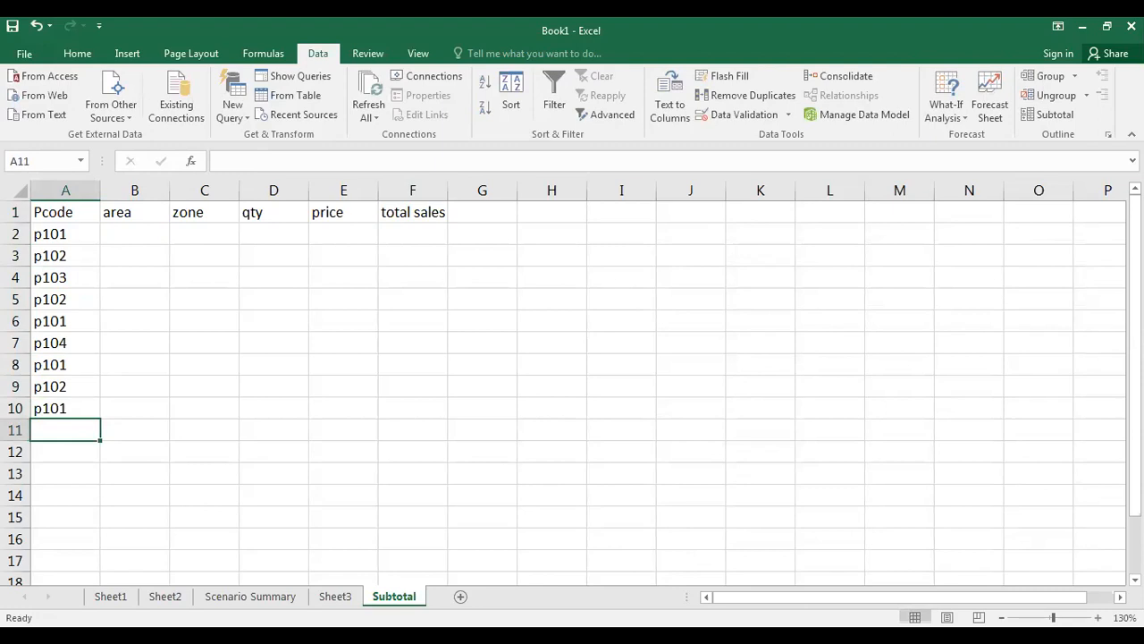
# Step: Complete the Pcode column with p104, p105, p102, p103 and p101 in A11:A15
pyautogui.write('p104')
pyautogui.press('Return')
pyautogui.write('p105')
pyautogui.press('Return')
pyautogui.write('p102')
pyautogui.press('Return')
pyautogui.write('p103')
pyautogui.press('Return')
pyautogui.write('p101')
pyautogui.press('Return')
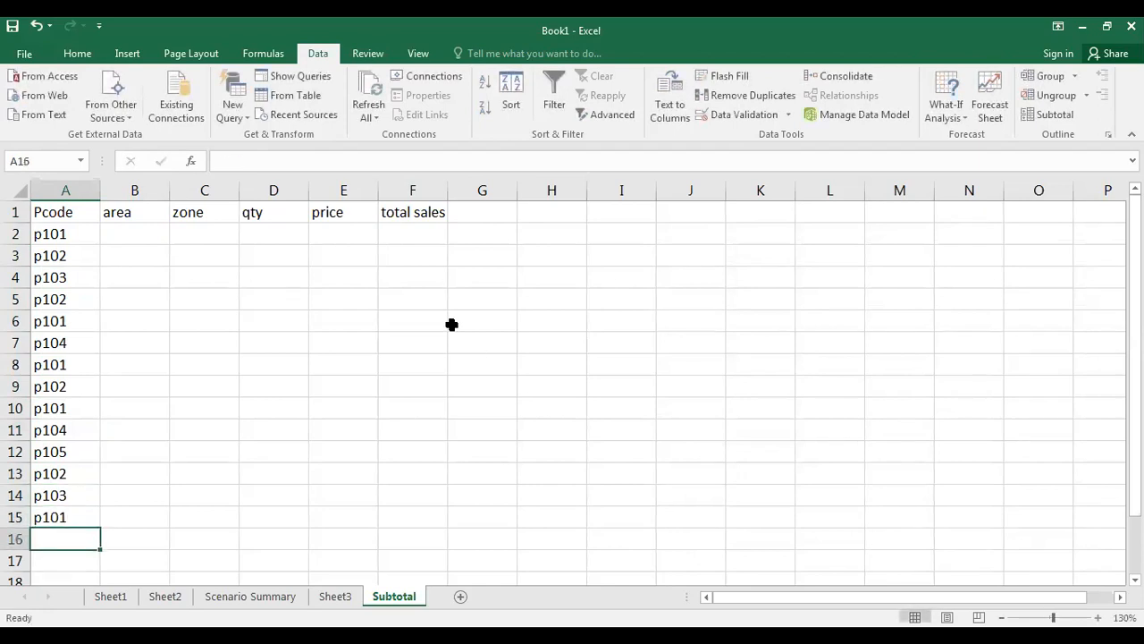
# Step: Enter delhi, AP and KN in B2:B4 of the area column
pyautogui.click(133, 231)
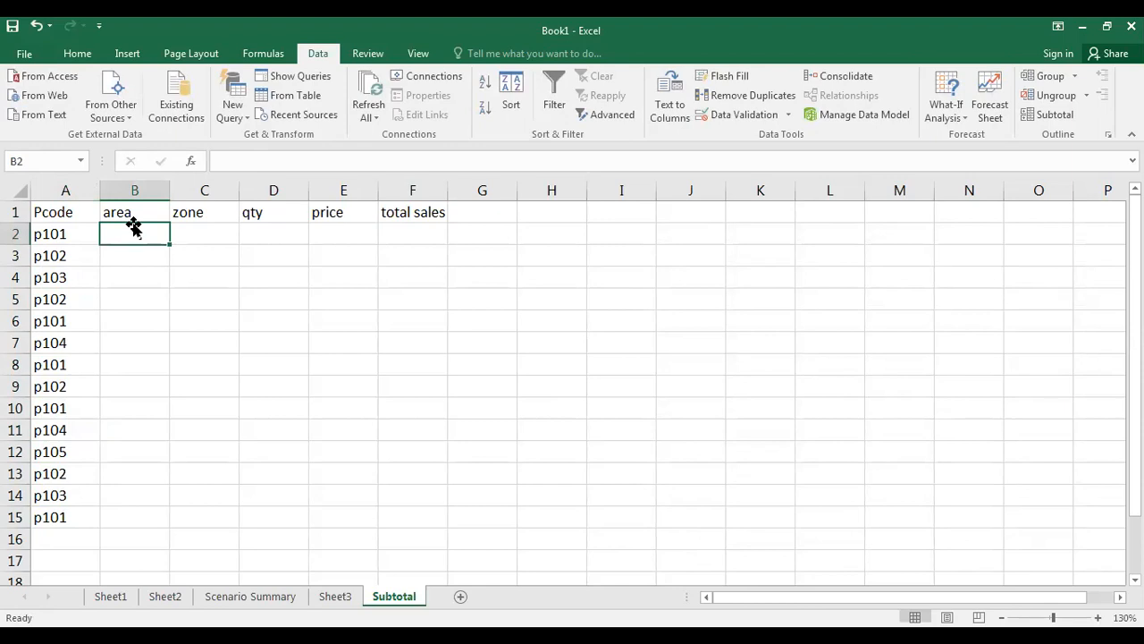
pyautogui.write('deli')
pyautogui.press('BackSpace')
pyautogui.press('BackSpace')
pyautogui.write('lhi')
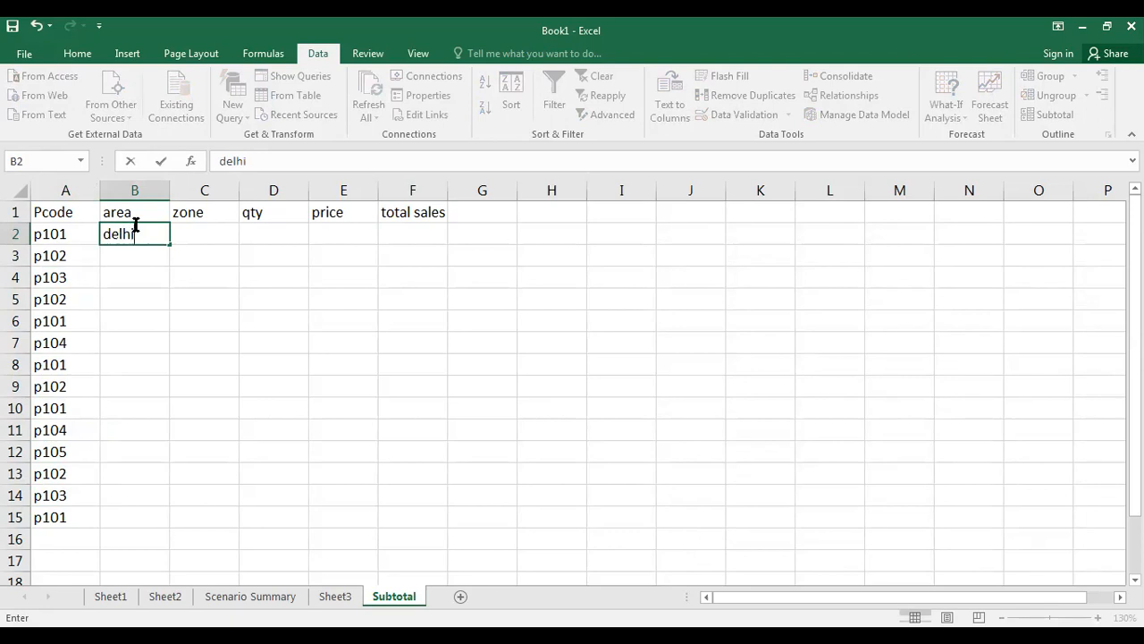
pyautogui.press('Return')
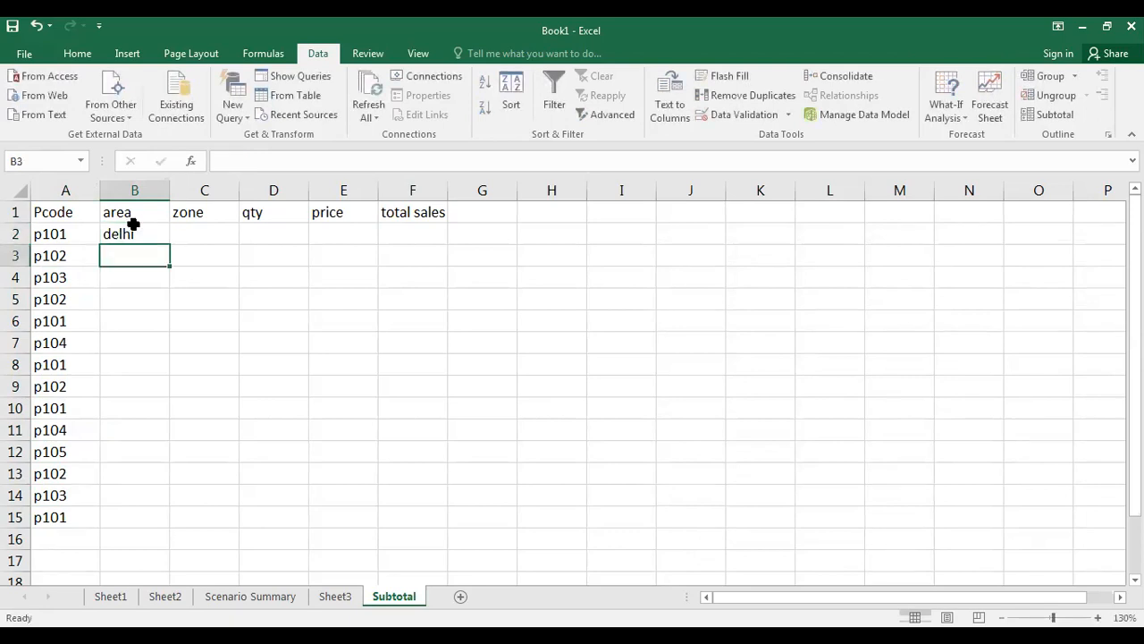
pyautogui.write('AP')
pyautogui.press('Return')
pyautogui.write('K')
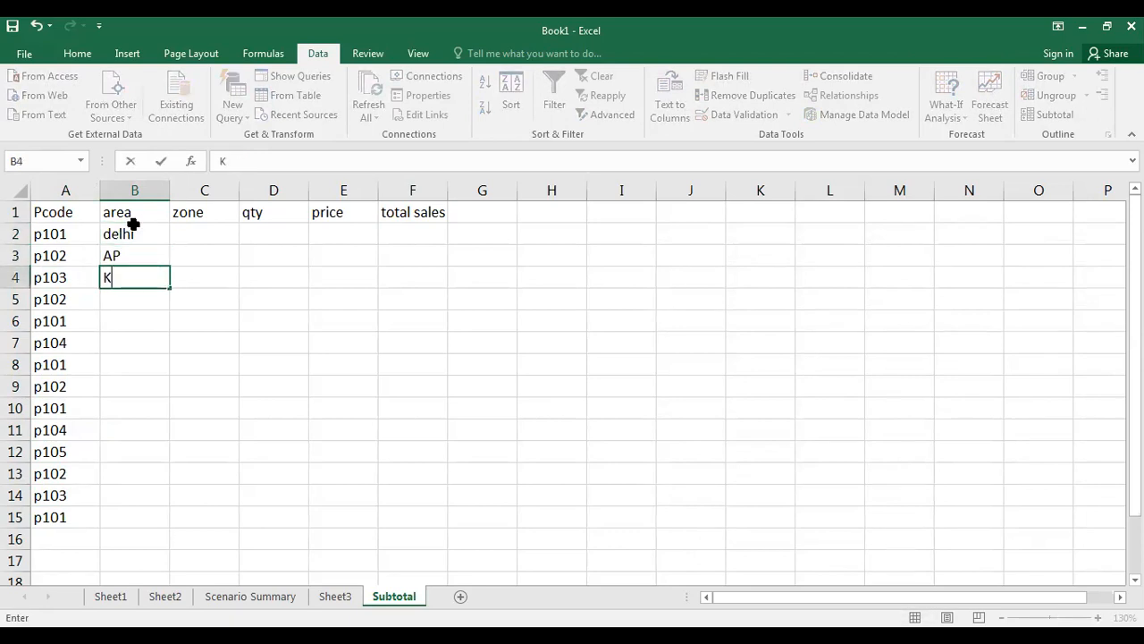
pyautogui.write('N')
pyautogui.press('Return')
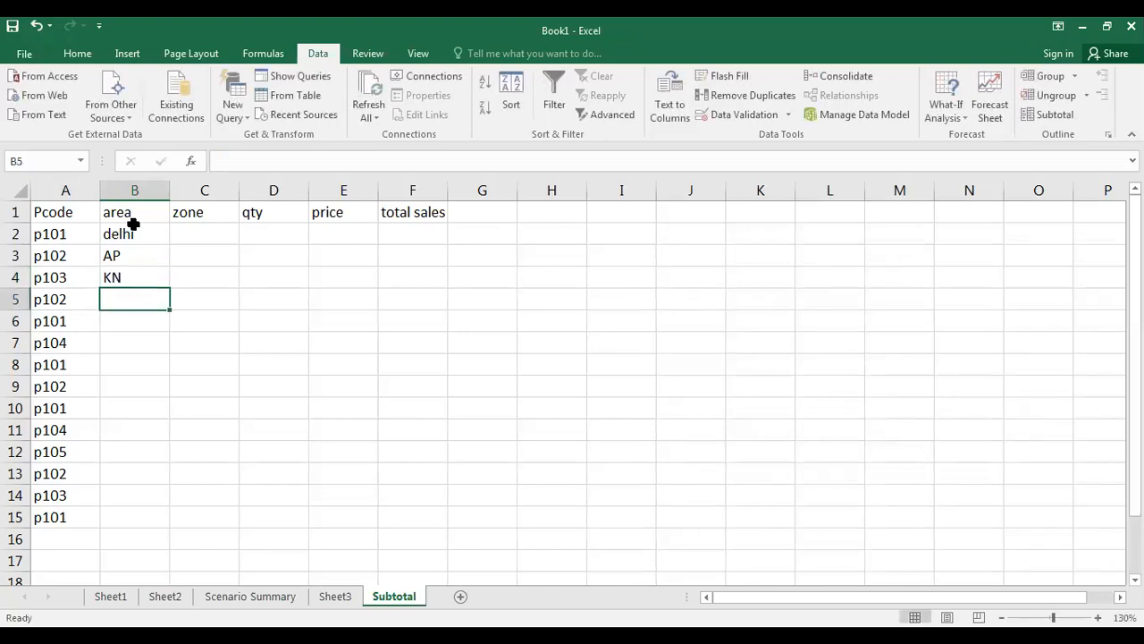
# Step: Continue the area column with kerala, TN and delhi in B5:B7
pyautogui.write('kera')
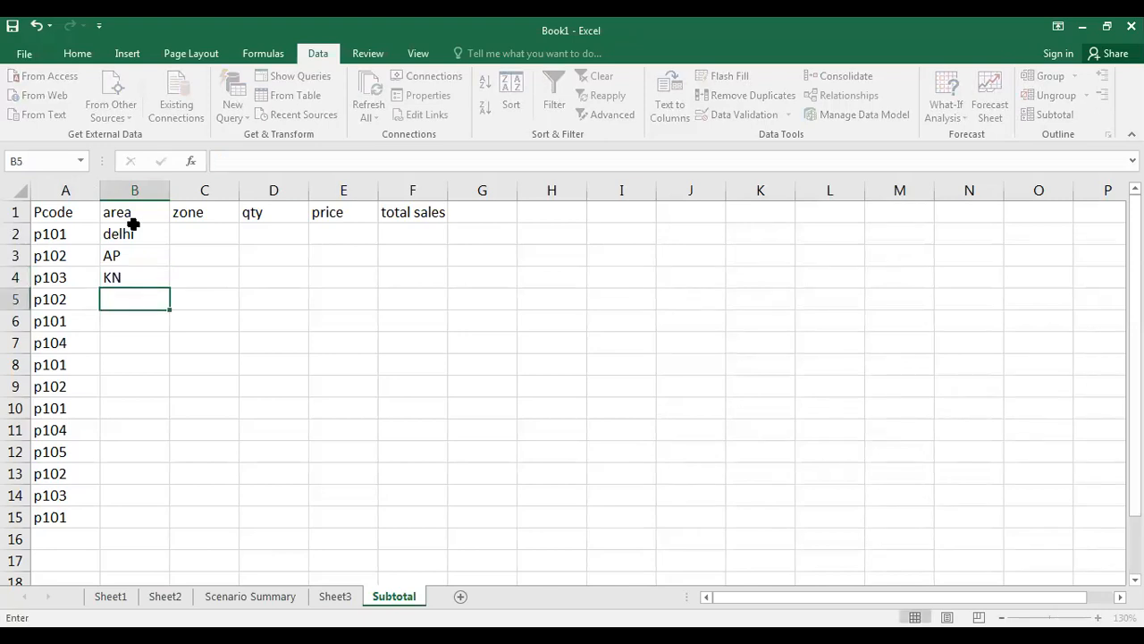
pyautogui.write('la')
pyautogui.press('Return')
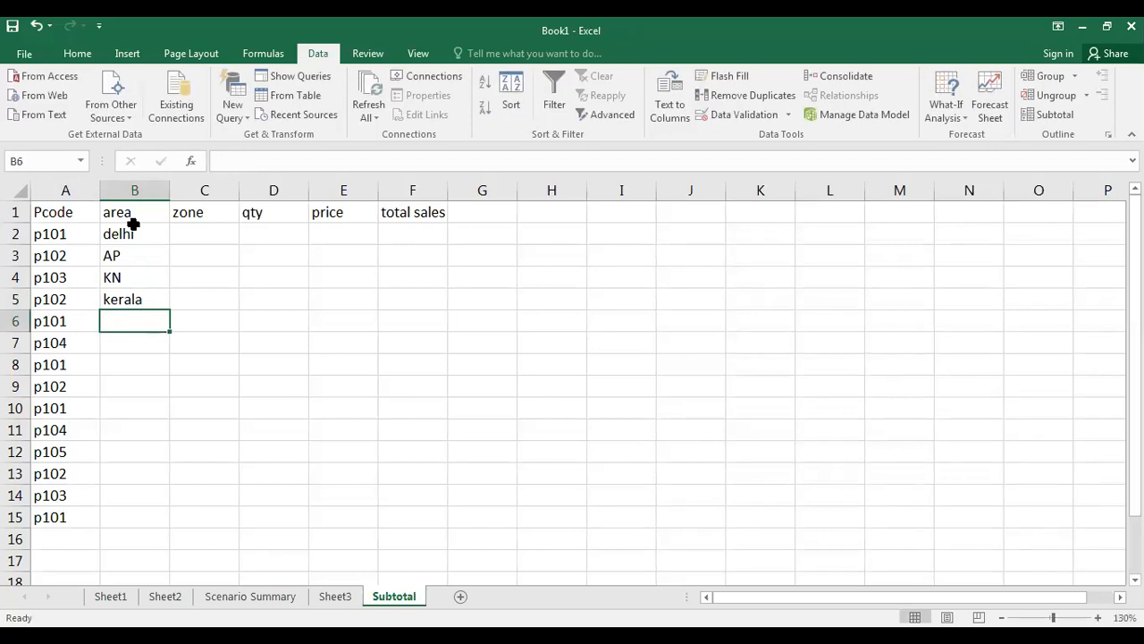
pyautogui.write('TN')
pyautogui.press('Return')
pyautogui.write('d')
pyautogui.press('Return')
# Step: Enter the area AP in capital letters in B8
pyautogui.write('a')
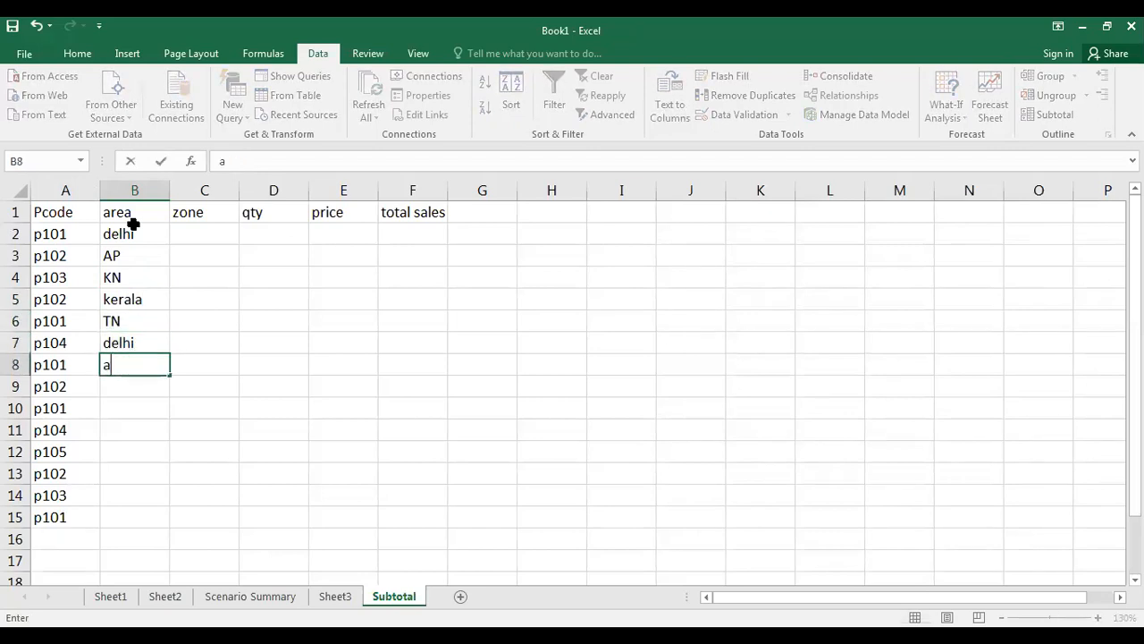
pyautogui.press('Return')
pyautogui.press('Up')
pyautogui.write('ap')
pyautogui.press('Return')
pyautogui.press('Up')
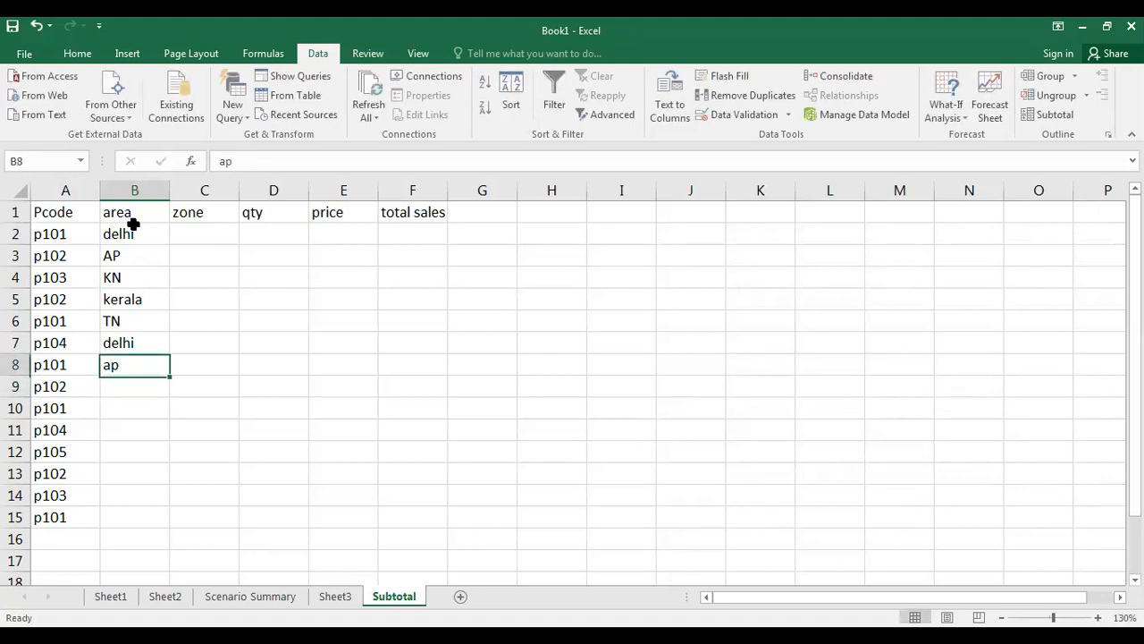
pyautogui.write('AP')
pyautogui.press('Return')
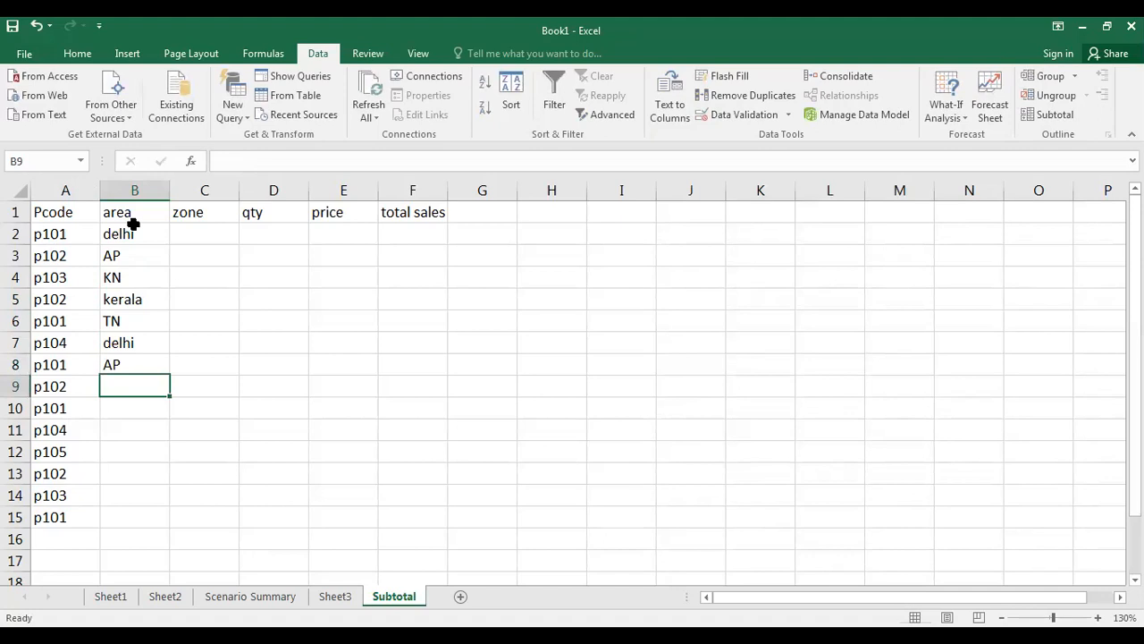
# Step: Enter the areas kerala, TN and AP in B9:B11
pyautogui.write('kerala')
pyautogui.press('Return')
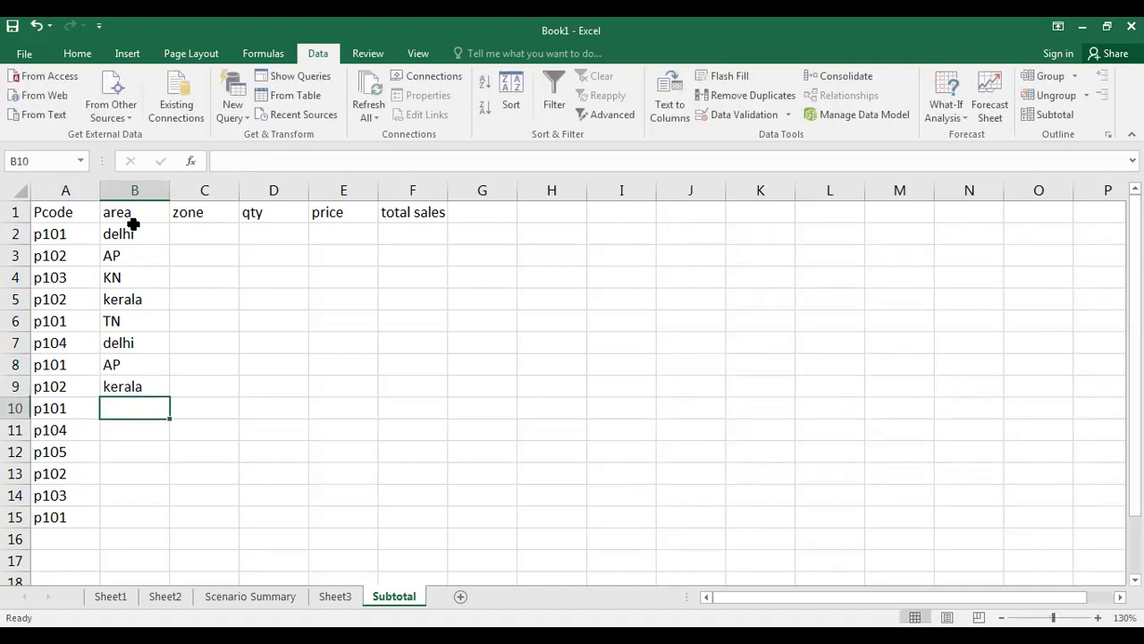
pyautogui.write('TN')
pyautogui.press('Return')
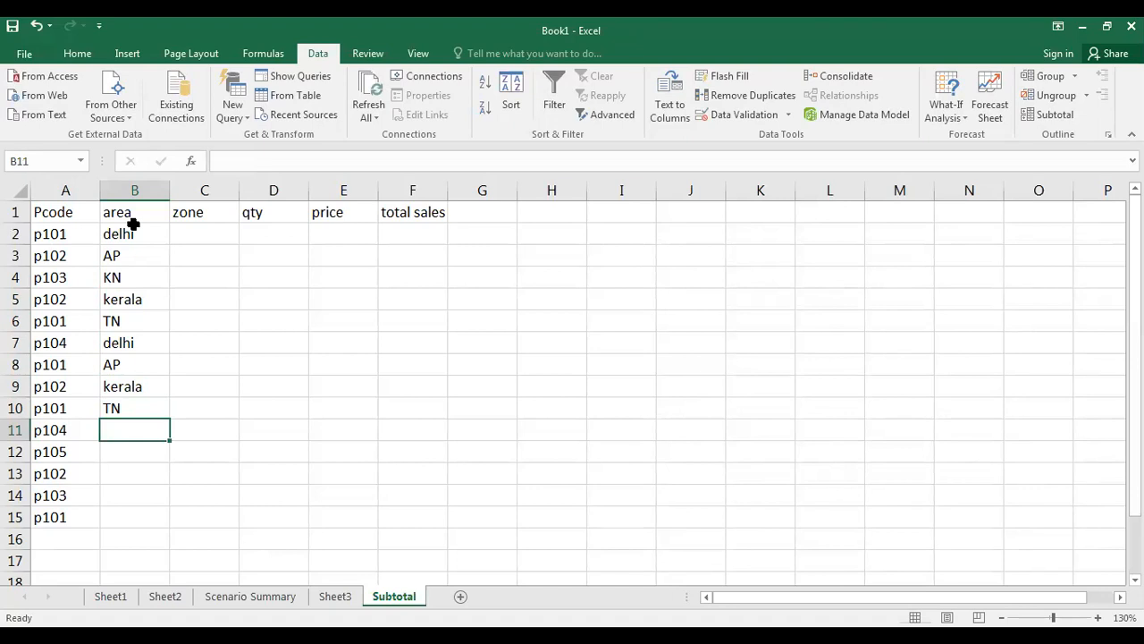
pyautogui.write('AP')
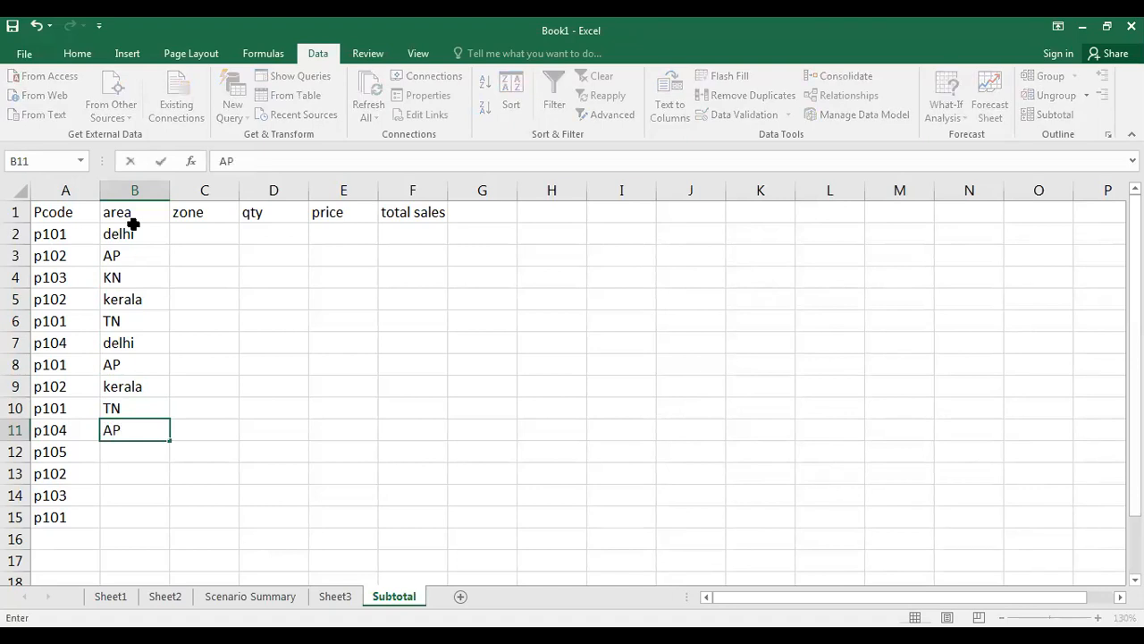
pyautogui.press('Return')
# Step: Complete the area column with delhi, delhi, kerala and KN in B12:B15
pyautogui.write('delhi')
pyautogui.press('Return')
pyautogui.write('delhi')
pyautogui.press('Return')
pyautogui.write('kerala')
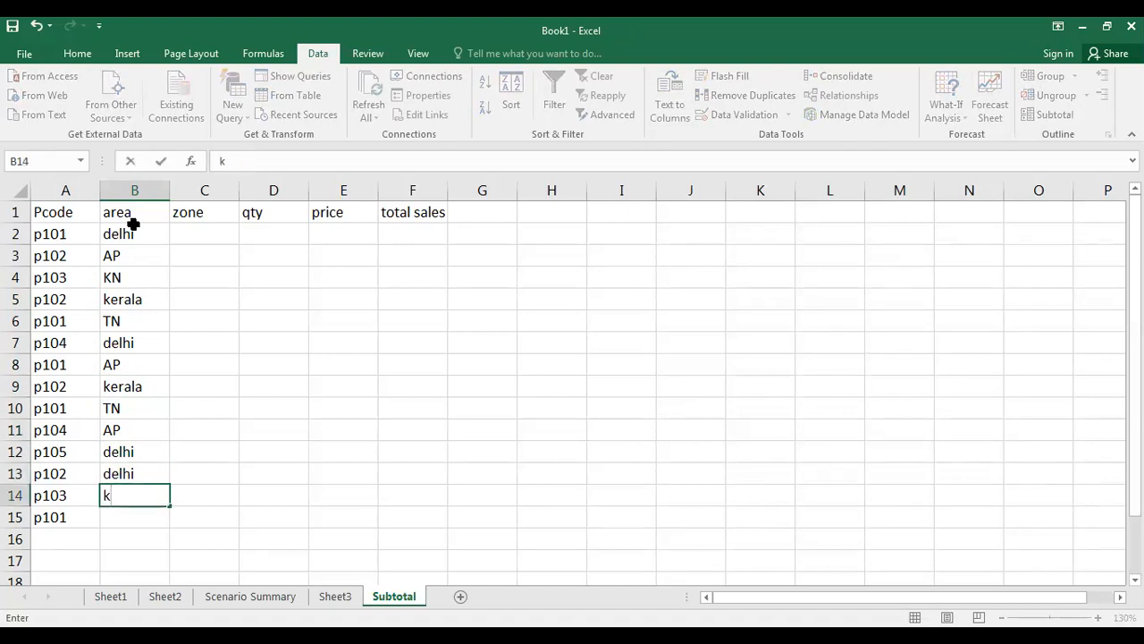
pyautogui.press('Return')
pyautogui.write('K')
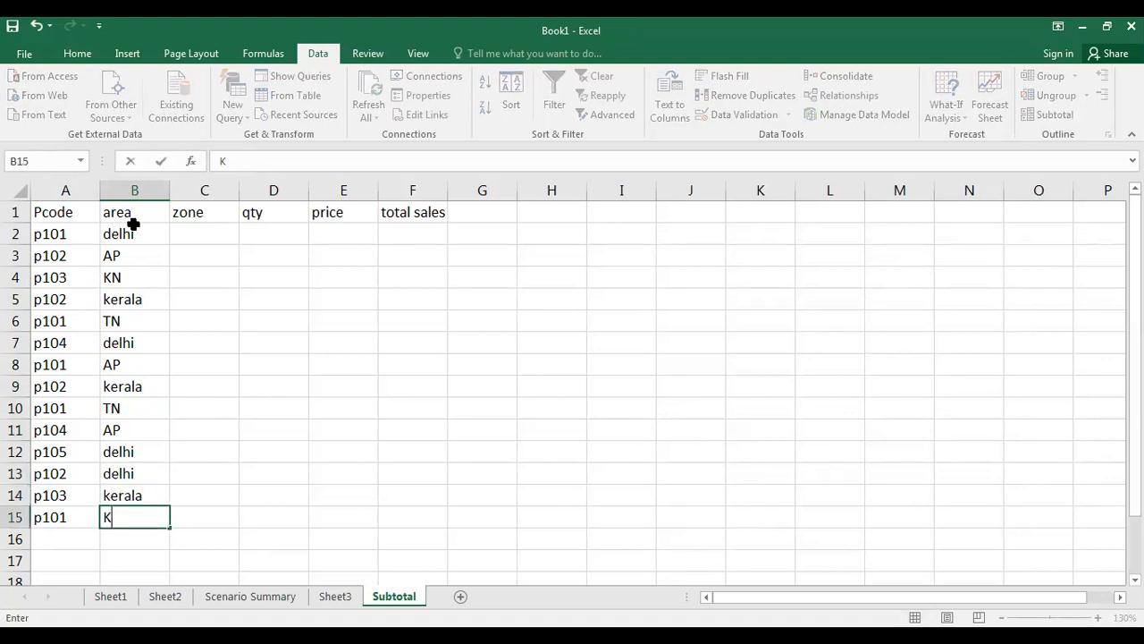
pyautogui.press('Return')
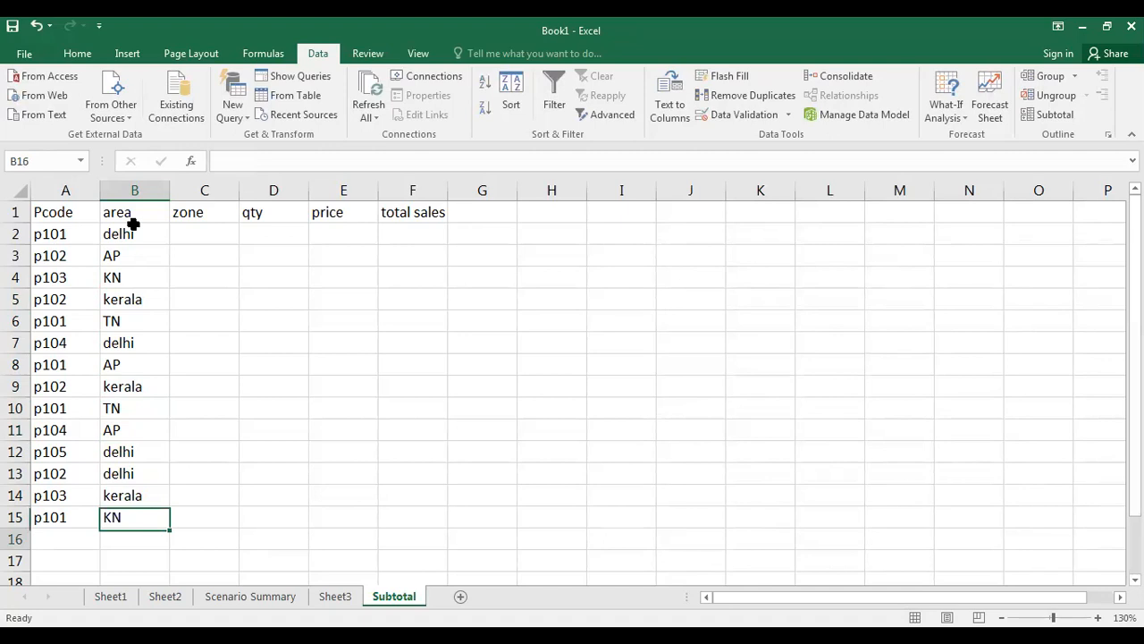
# Step: Enter the zones for rows 2 to 6 in column C: north, south, south, south, south
pyautogui.click(185, 229)
pyautogui.write('north')
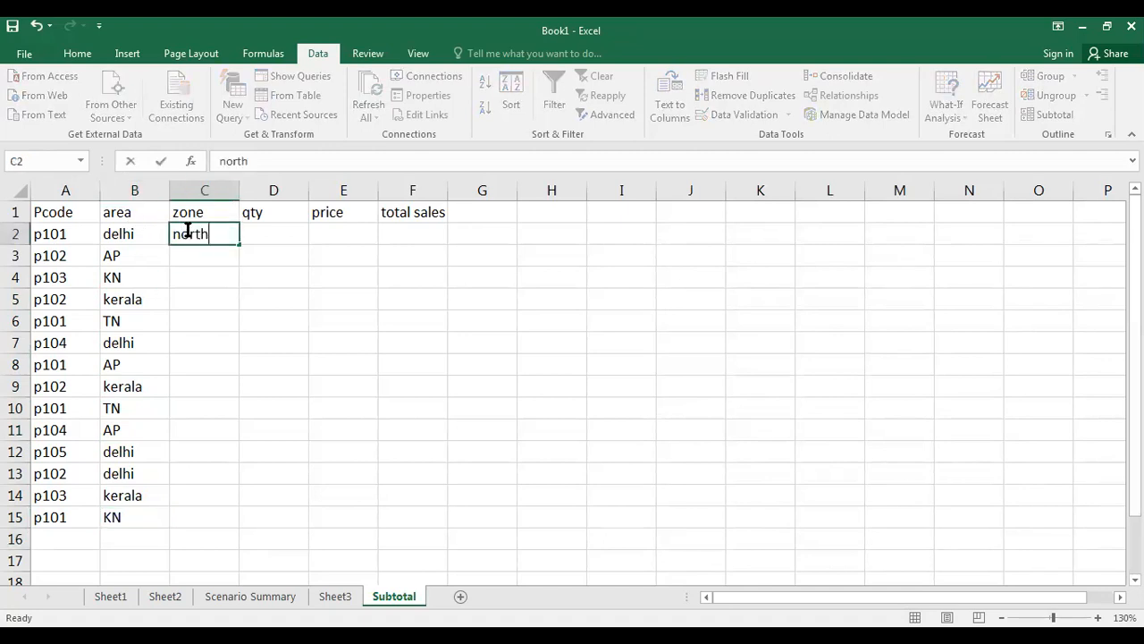
pyautogui.press('Return')
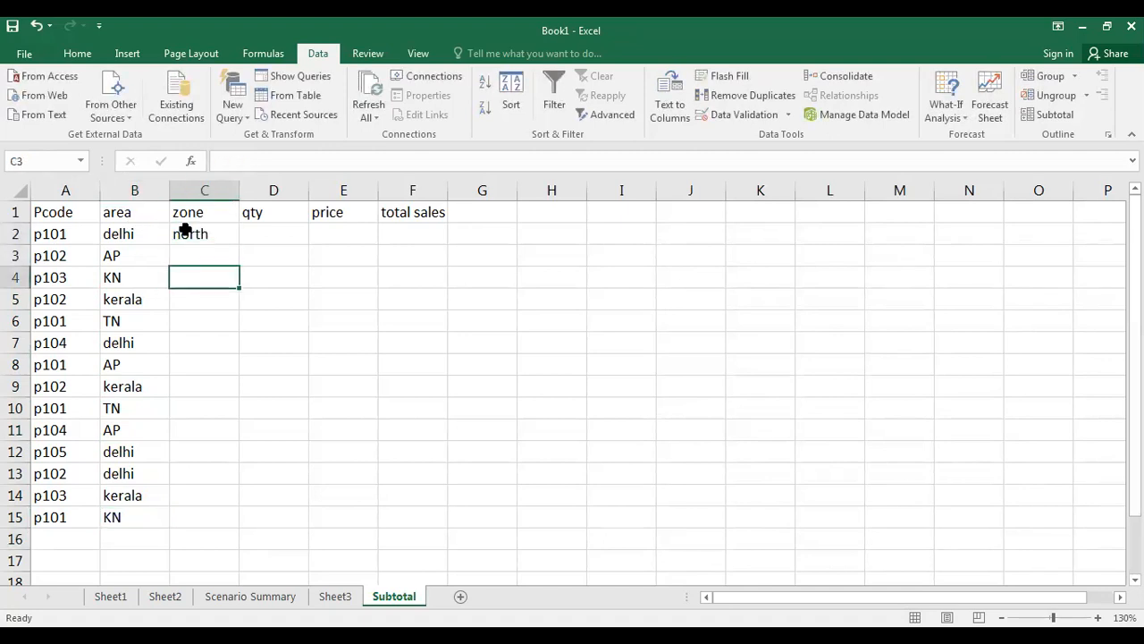
pyautogui.write('south')
pyautogui.press('Return')
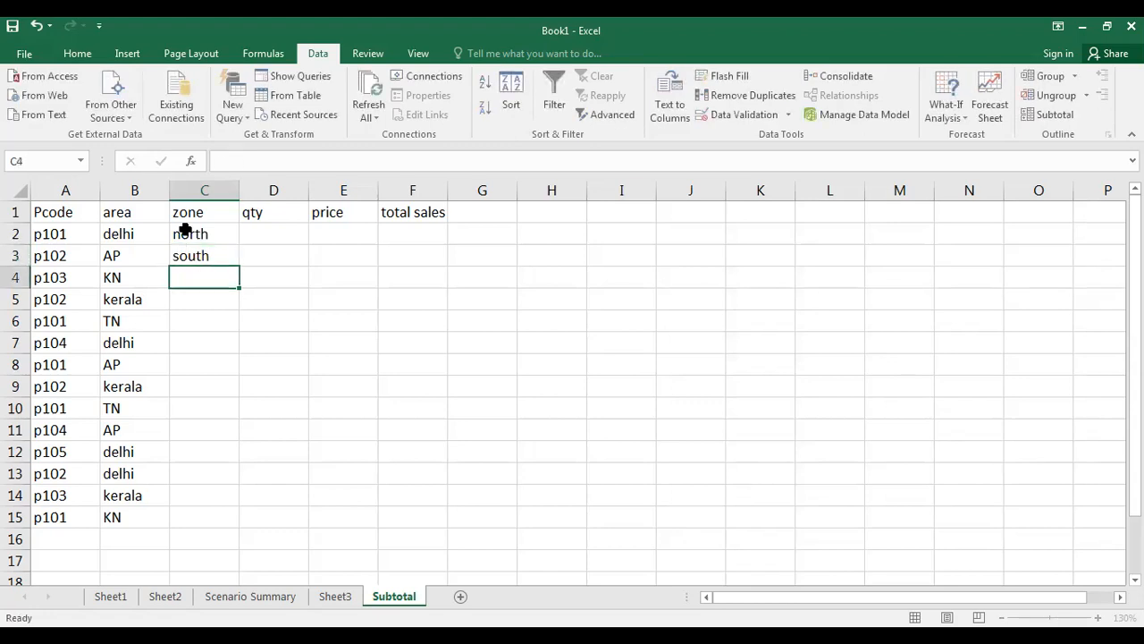
pyautogui.write('south')
pyautogui.press('Return')
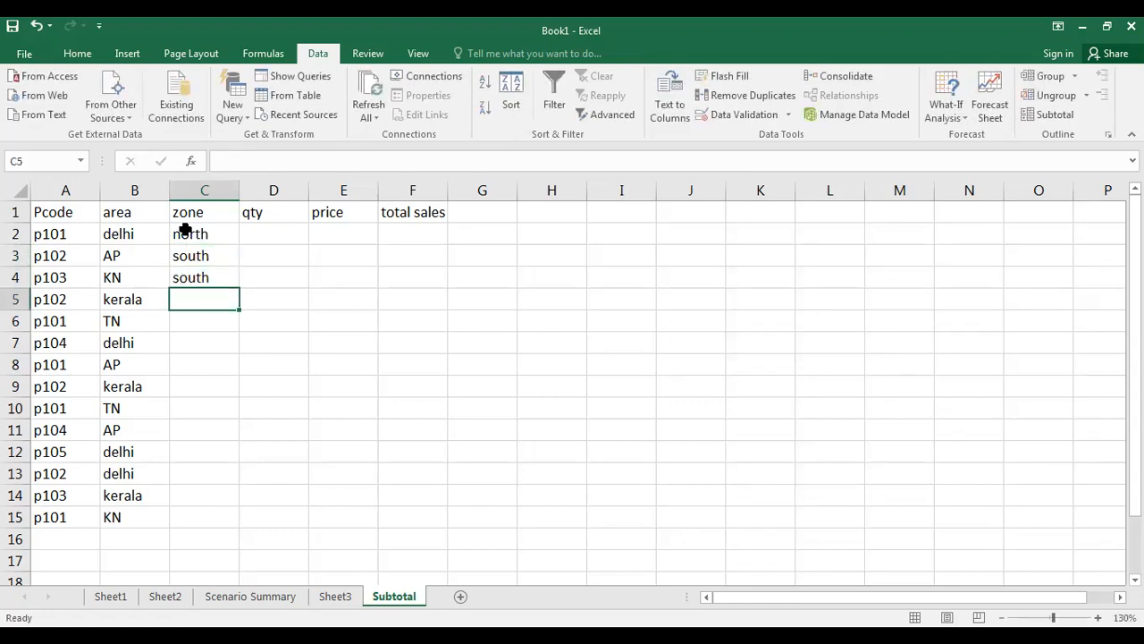
pyautogui.write('s')
pyautogui.press('Return')
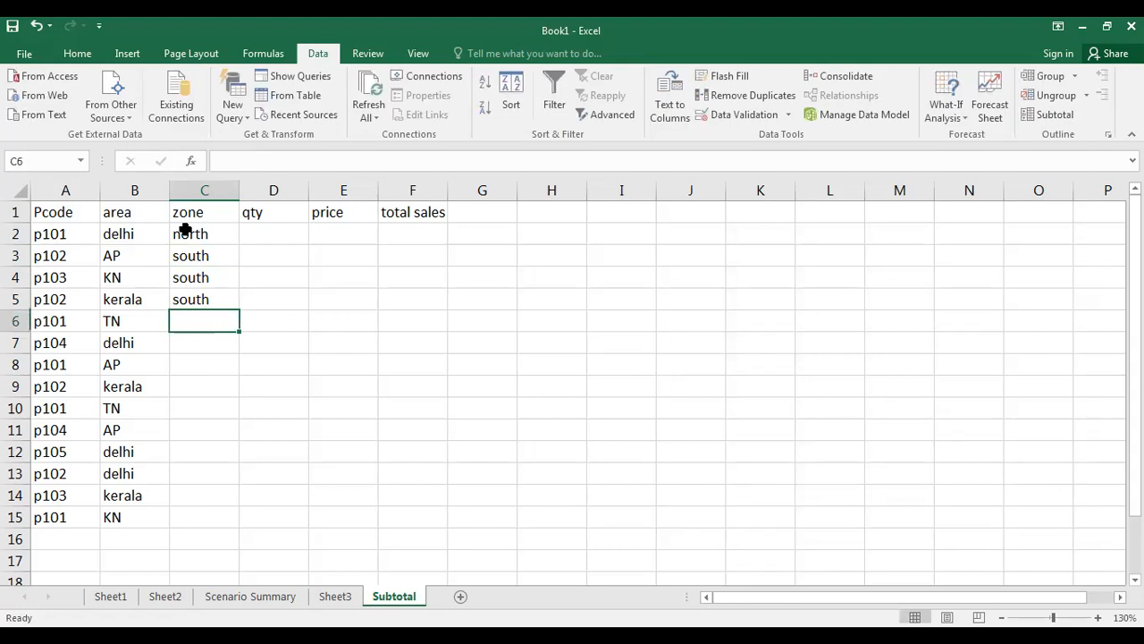
pyautogui.write('s')
pyautogui.press('Return')
# Step: Enter the zones for rows 7 to 11 in column C: north, south, south, south, south
pyautogui.write('north')
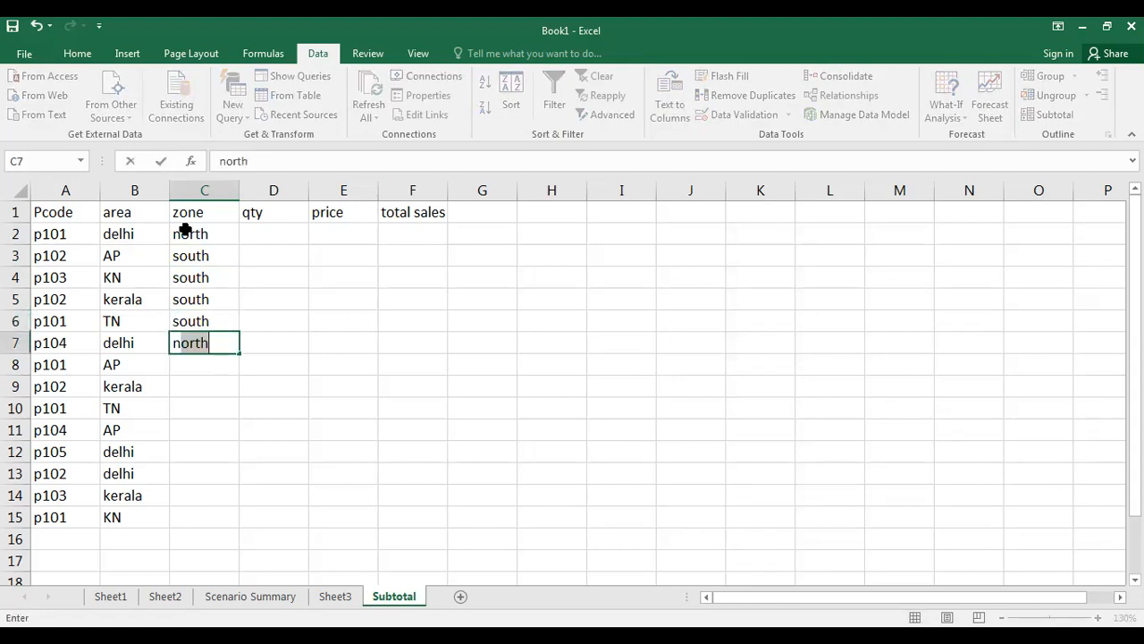
pyautogui.press('Return')
pyautogui.write('south')
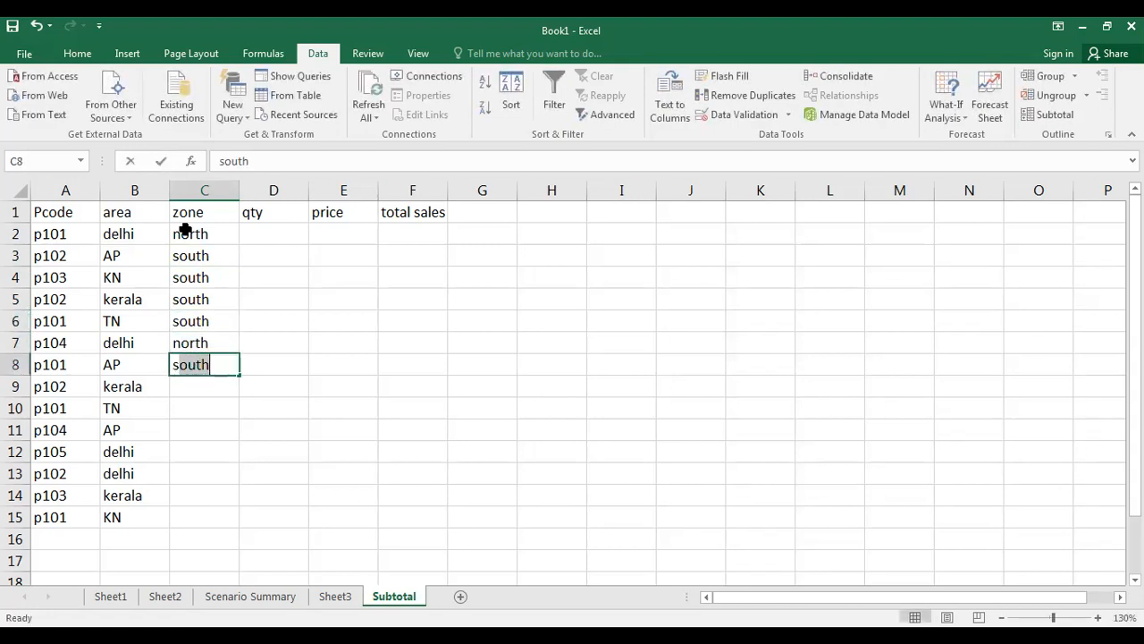
pyautogui.press('Return')
pyautogui.write('south')
pyautogui.press('Return')
pyautogui.write('s')
pyautogui.press('Return')
pyautogui.write('s')
pyautogui.press('Return')
# Step: Complete the zone column in C12:C15 with north, north, south, south
pyautogui.write('north')
pyautogui.press('Return')
pyautogui.write('n')
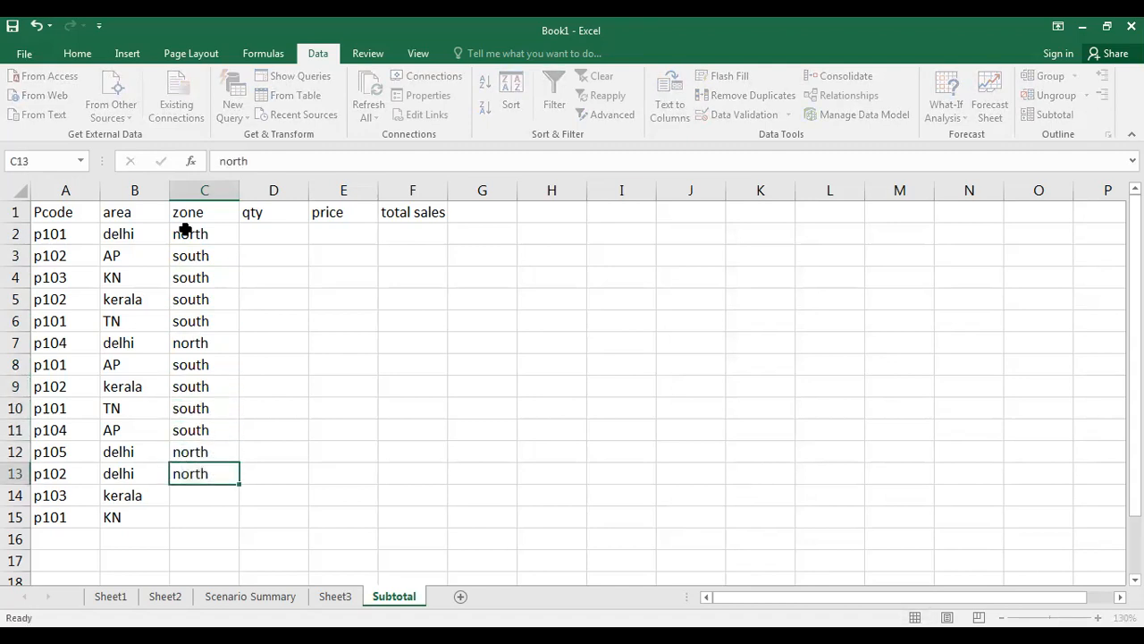
pyautogui.press('Return')
pyautogui.write('s')
pyautogui.press('Return')
pyautogui.write('s')
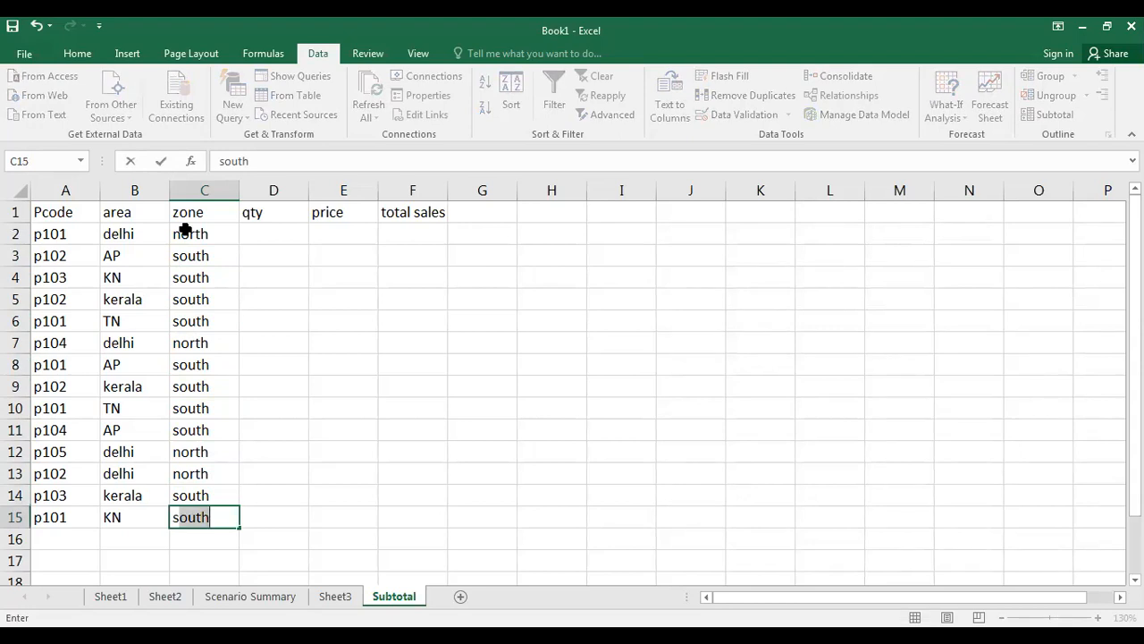
# Step: Enter the quantities 100, 200, 300, 450 and 650 in D2:D6
pyautogui.click(272, 239)
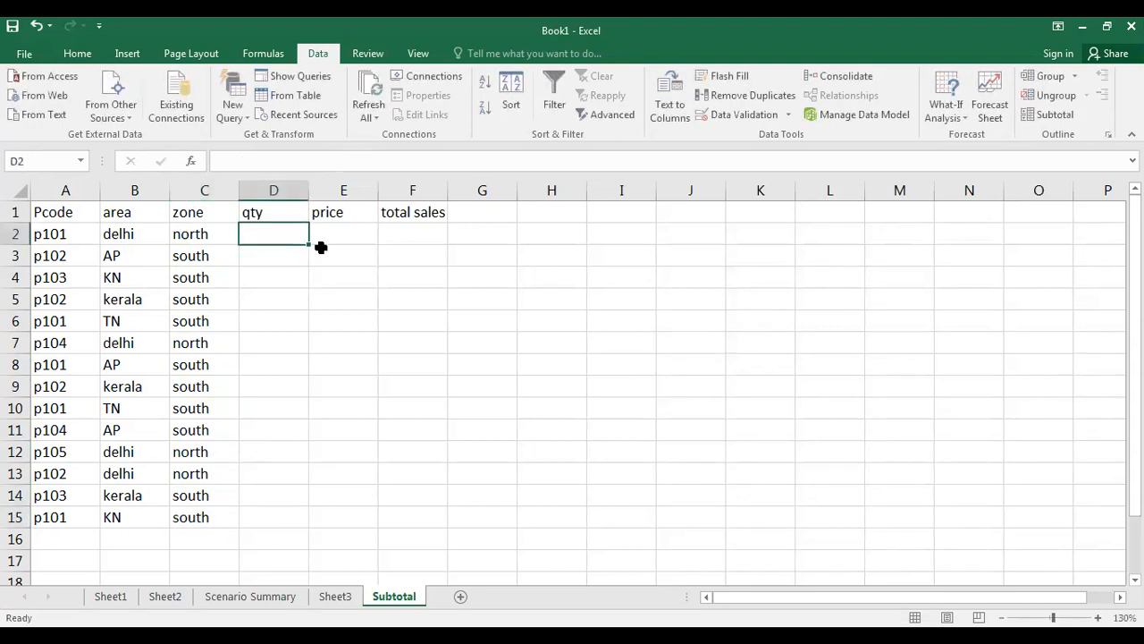
pyautogui.write('100')
pyautogui.press('Return')
pyautogui.write('200')
pyautogui.press('Return')
pyautogui.write('300')
pyautogui.press('Return')
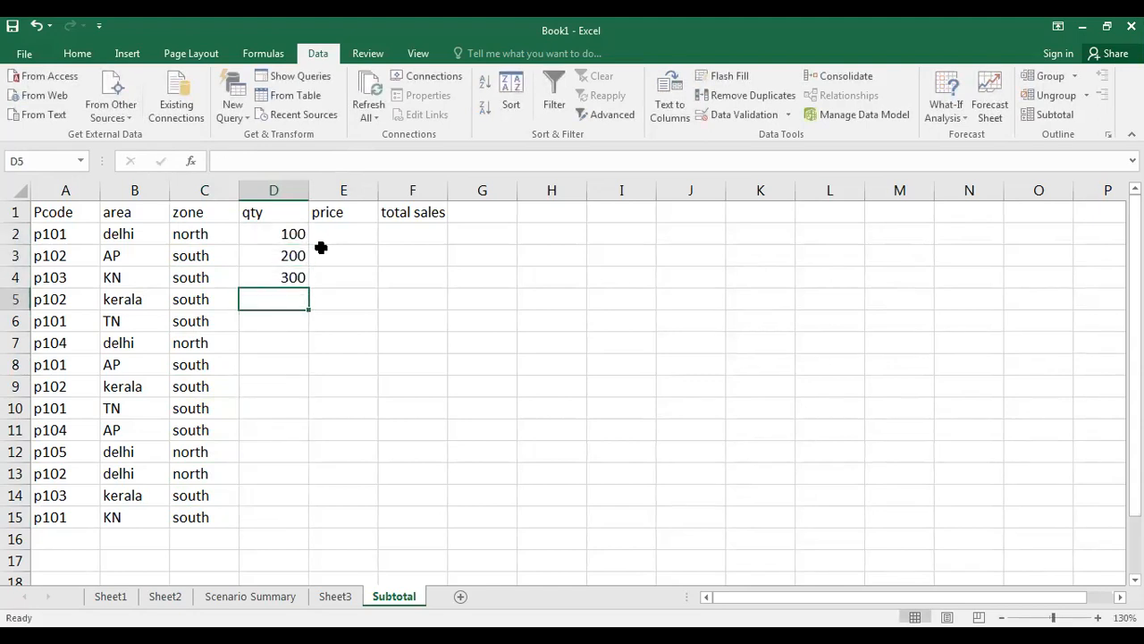
pyautogui.write('450')
pyautogui.press('Return')
pyautogui.write('650')
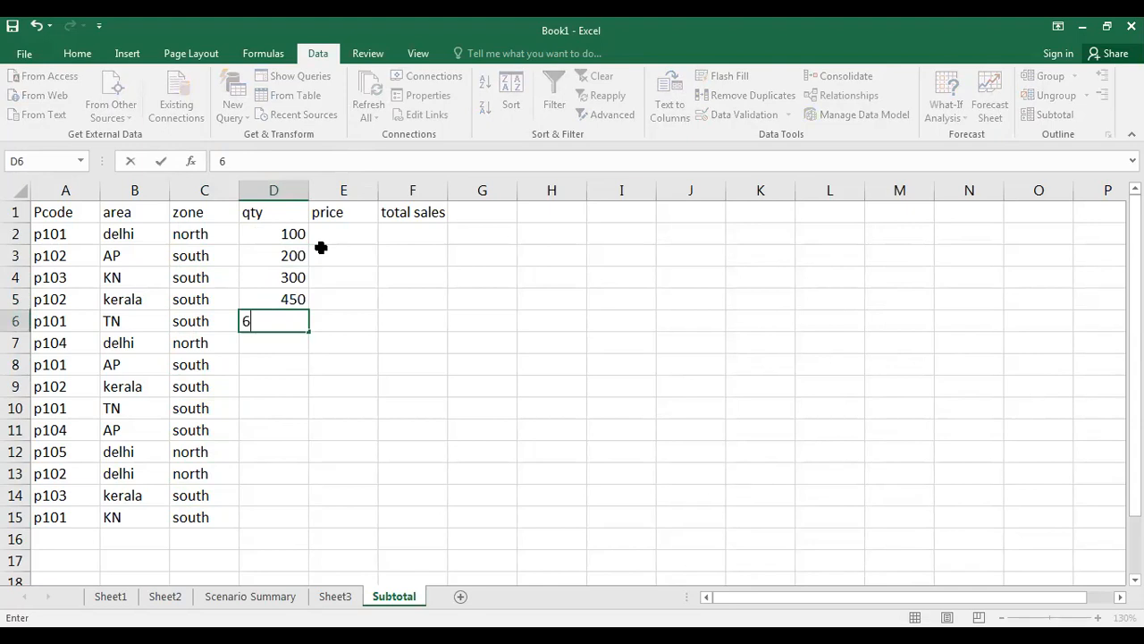
pyautogui.press('Return')
# Step: Enter the quantities 150, 470, 250, 350 and 350 in D7:D11
pyautogui.write('150')
pyautogui.press('Return')
pyautogui.write('470')
pyautogui.press('Return')
pyautogui.write('250')
pyautogui.press('Return')
pyautogui.write('350')
pyautogui.press('Return')
pyautogui.write('350')
pyautogui.press('Return')
# Step: Complete the qty column in D12:D15 with 350, 100, 250 and 140
pyautogui.write('350')
pyautogui.press('Return')
pyautogui.write('100')
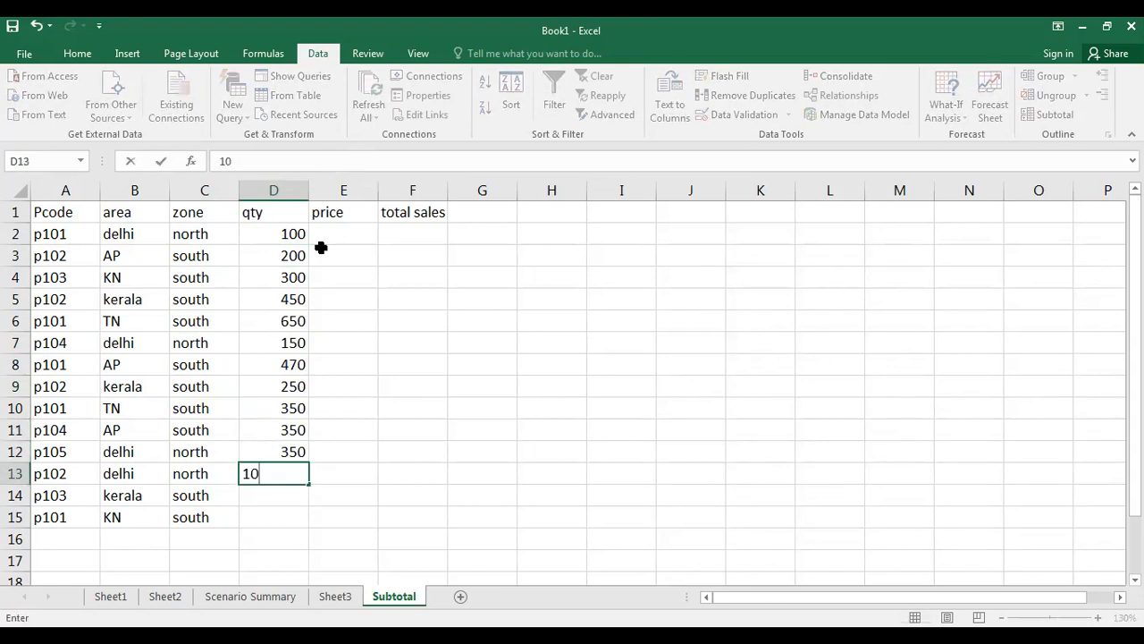
pyautogui.press('Return')
pyautogui.write('250')
pyautogui.press('Return')
pyautogui.write('140')
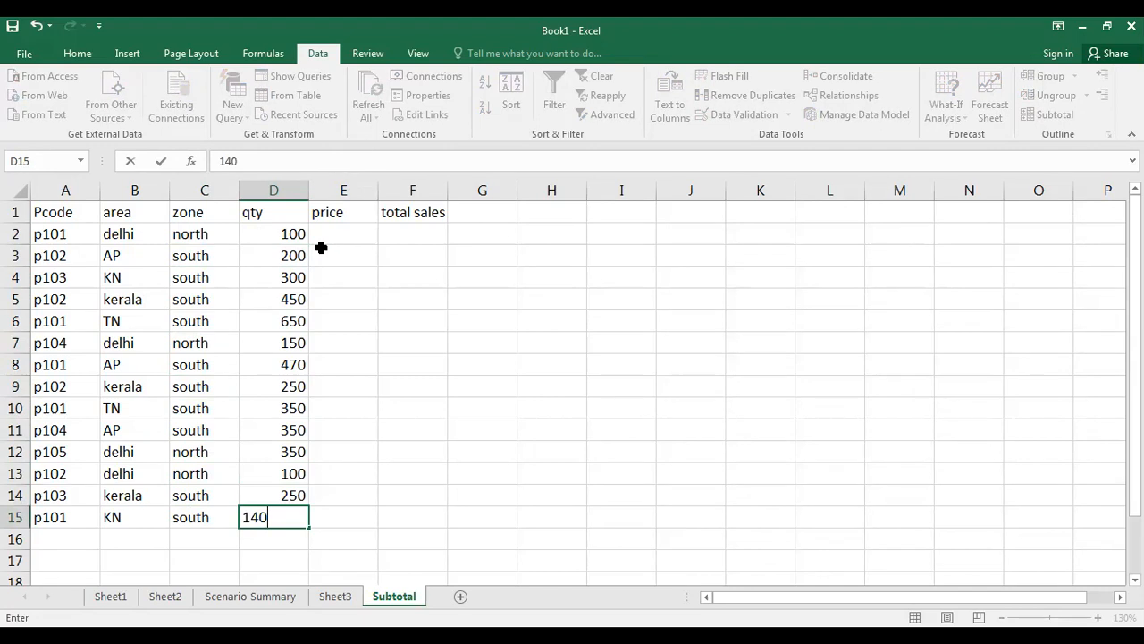
pyautogui.press('Up')
# Step: Enter the prices 1200, 2500, 3000, 6000 and 1400 in E2:E6
pyautogui.click(341, 229)
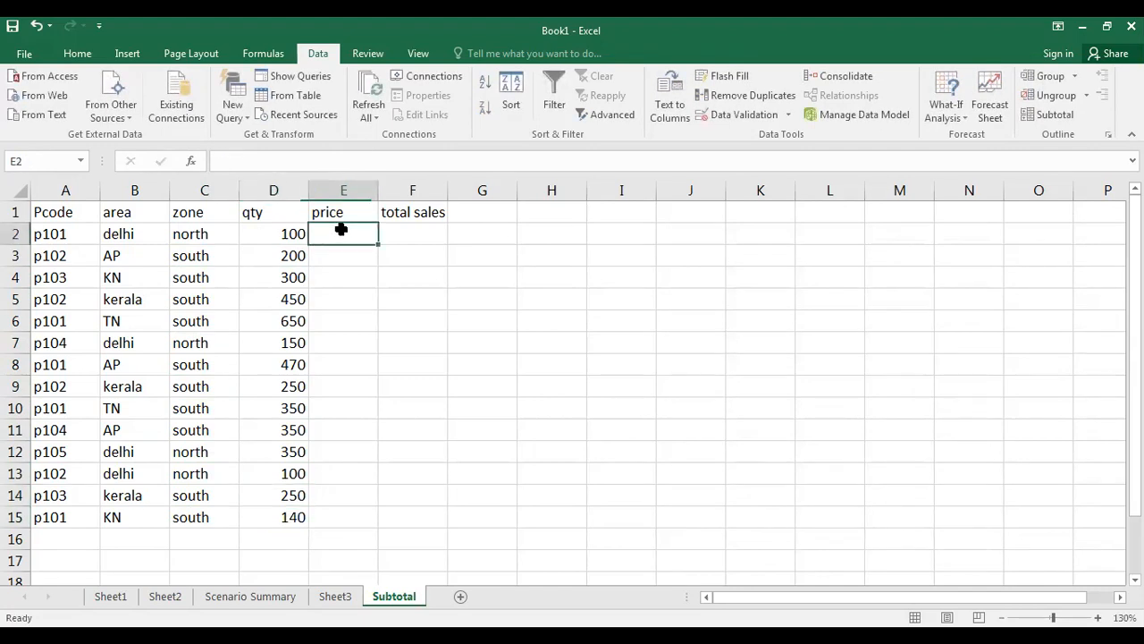
pyautogui.write('1200')
pyautogui.press('Return')
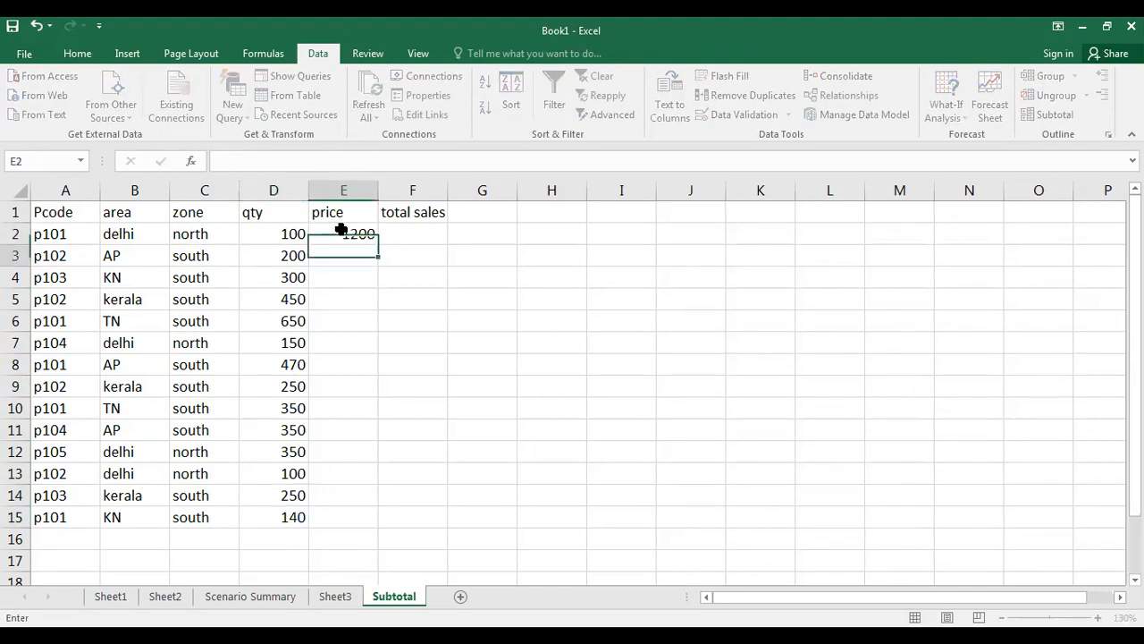
pyautogui.write('2500')
pyautogui.press('Return')
pyautogui.write('3000')
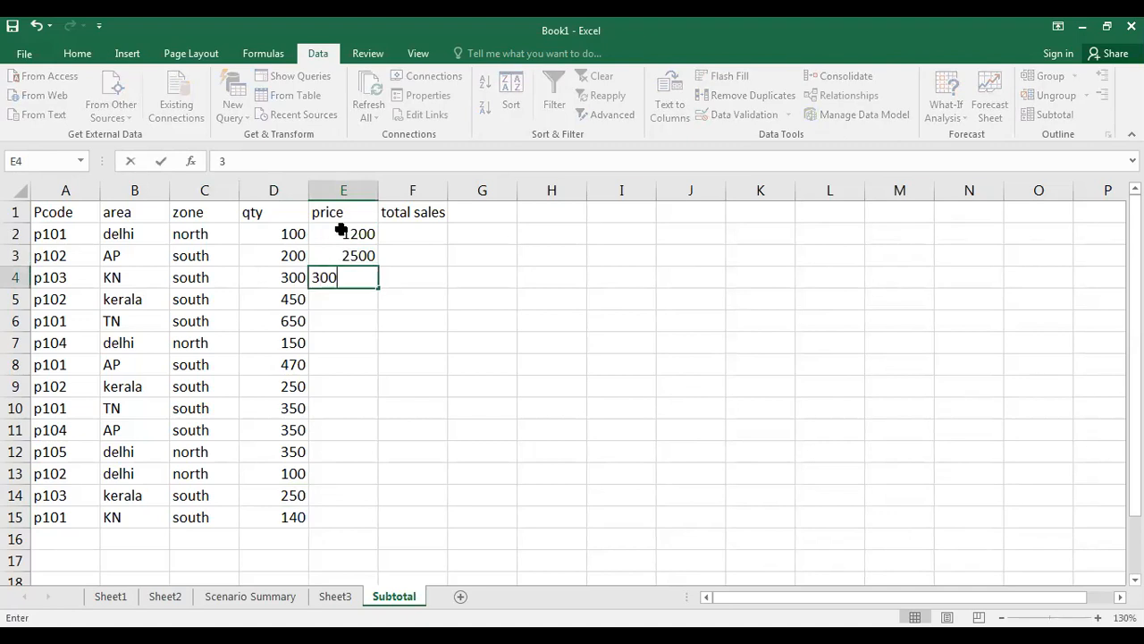
pyautogui.press('Return')
pyautogui.write('6000')
pyautogui.press('Return')
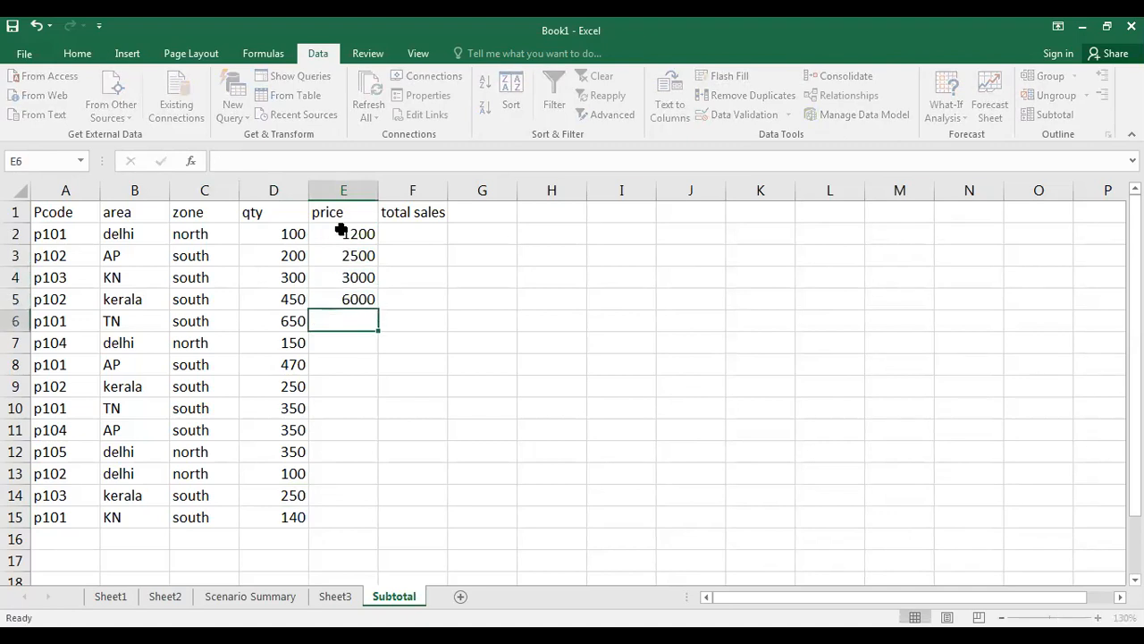
pyautogui.write('1400')
pyautogui.press('Return')
# Step: Enter the prices 5000, 4000, 2500, 3600 and 1000 in E7:E11
pyautogui.write('5000')
pyautogui.press('Return')
pyautogui.write('4000')
pyautogui.press('Return')
pyautogui.write('2500')
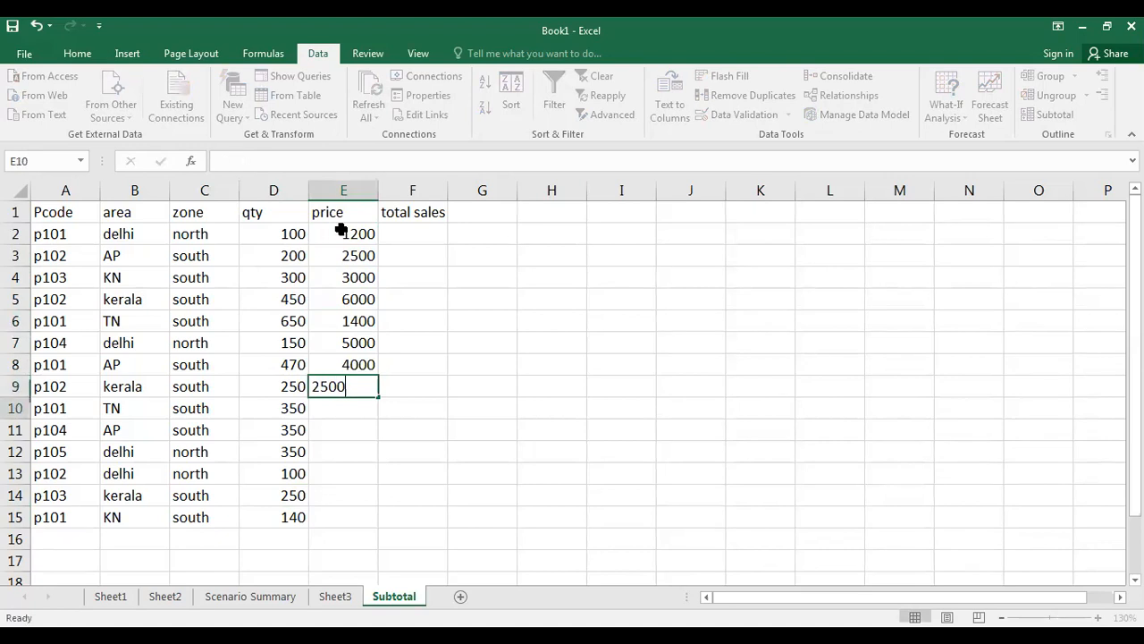
pyautogui.press('Return')
pyautogui.write('3600')
pyautogui.press('Return')
pyautogui.write('1000')
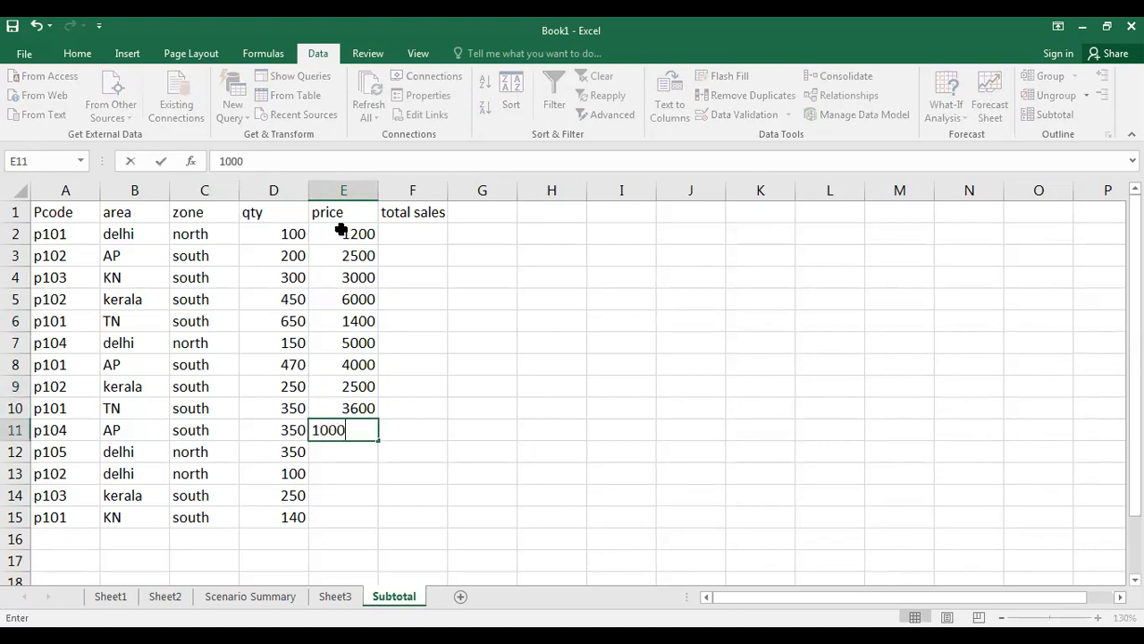
pyautogui.press('Return')
# Step: Complete the price column in E12:E15 with 5000, 2000, 3000 and 1000
pyautogui.write('5000')
pyautogui.press('Return')
pyautogui.write('2000')
pyautogui.press('Return')
pyautogui.write('3000')
pyautogui.press('Return')
pyautogui.write('1000')
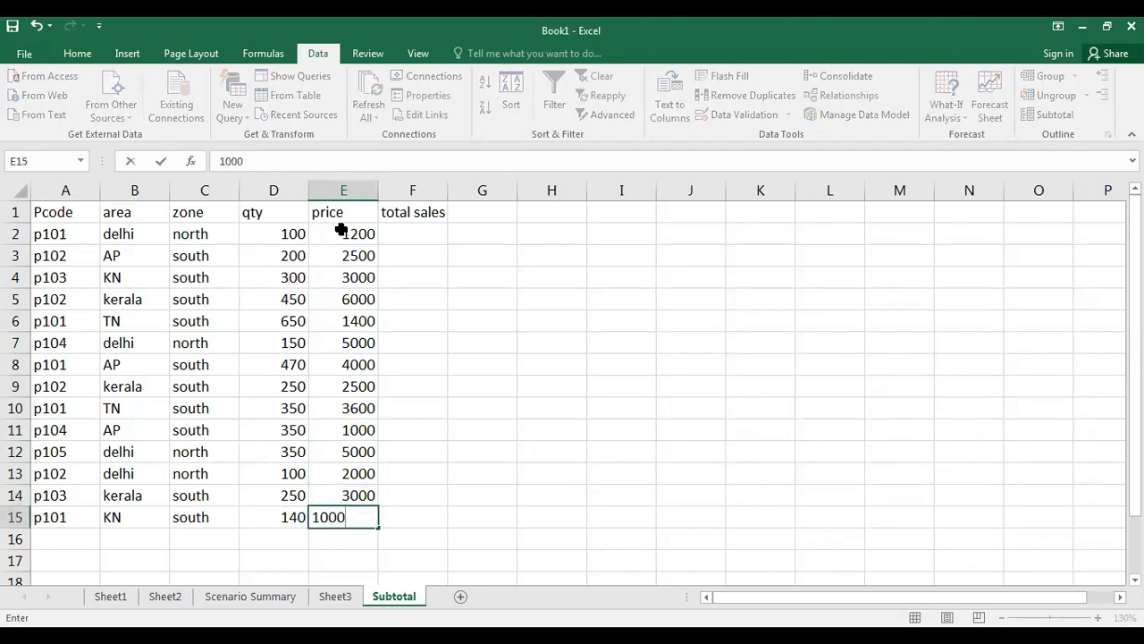
pyautogui.press('Return')
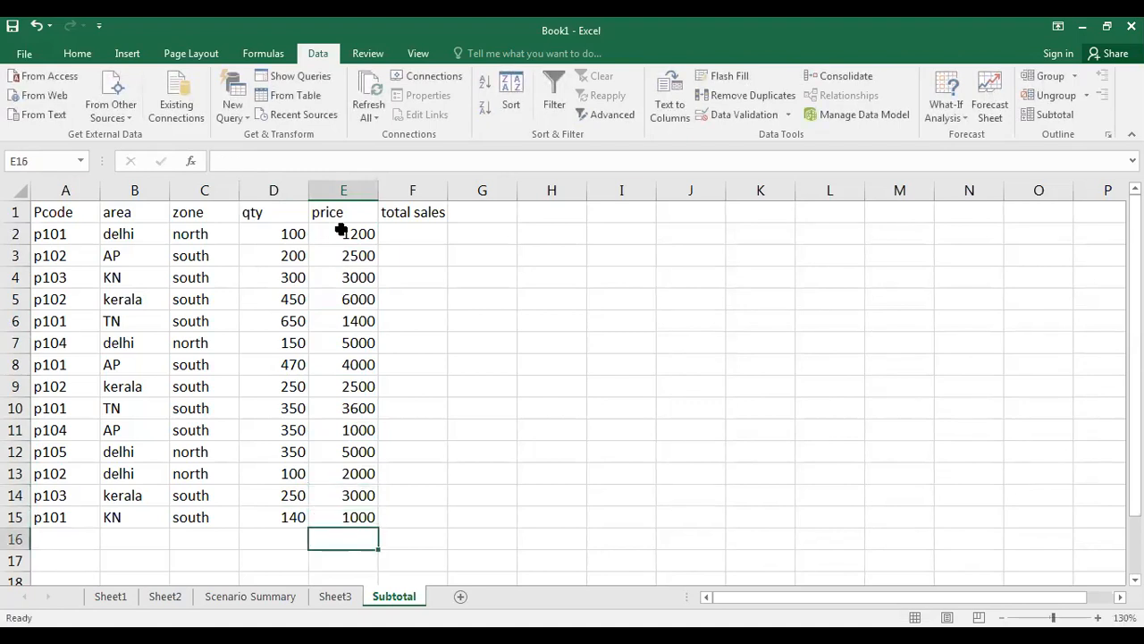
# Step: Calculate the first total sales value in F2 with the formula =D2*E2
pyautogui.click(418, 236)
pyautogui.write('=')
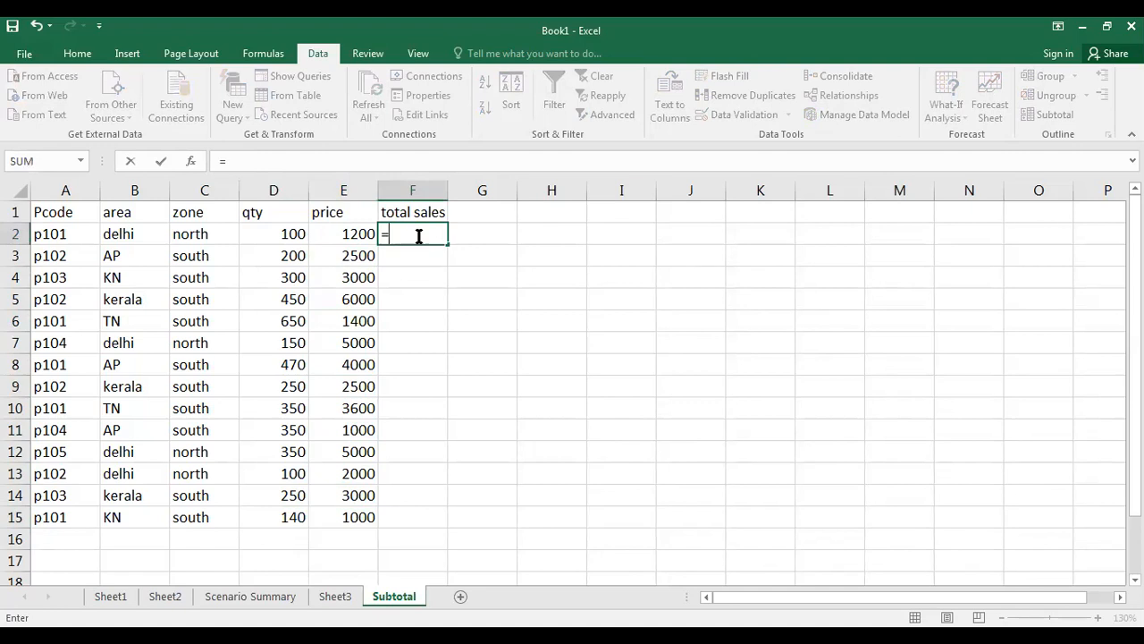
pyautogui.click(262, 234)
pyautogui.write('*')
pyautogui.click(347, 233)
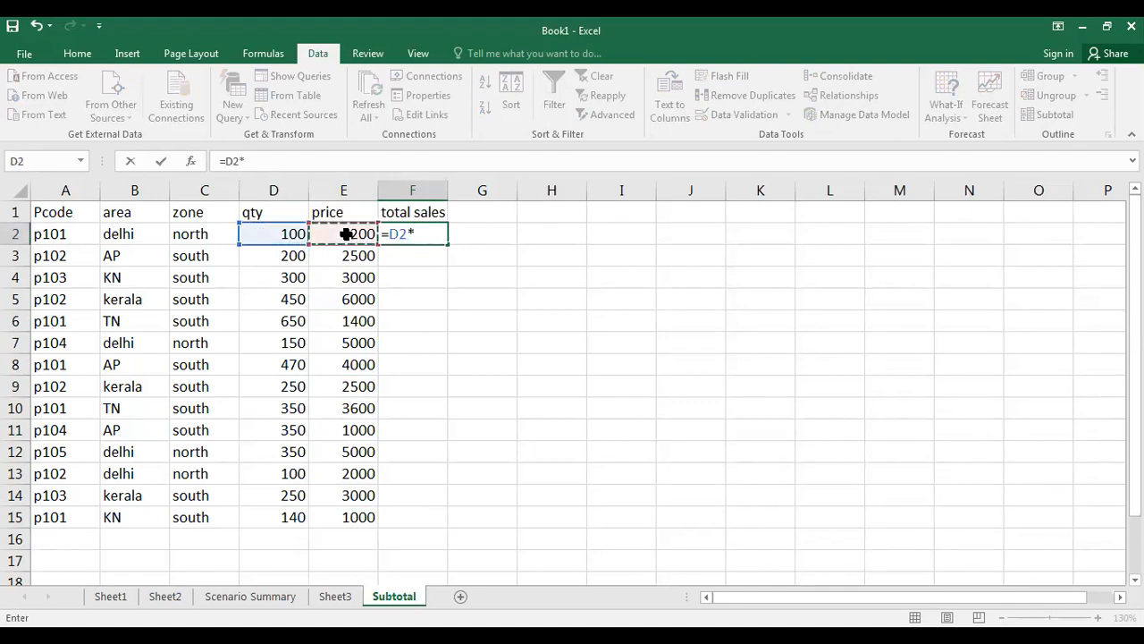
pyautogui.press('Return')
# Step: Fill the total sales formula from F2 down to F15
pyautogui.click(398, 230)
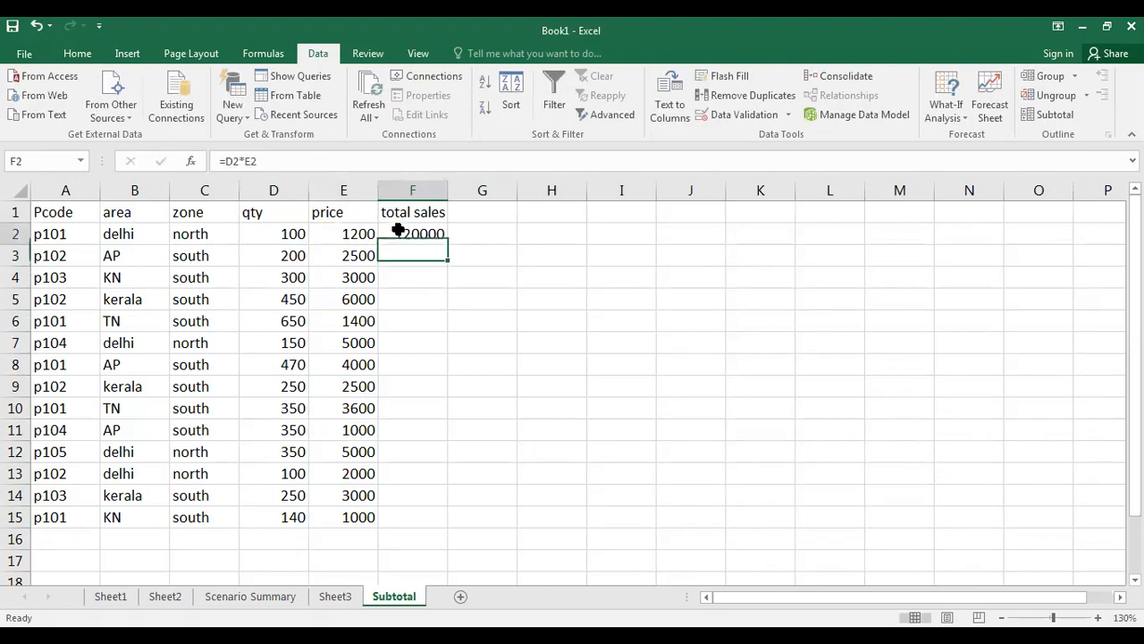
pyautogui.moveTo(449, 245); pyautogui.dragTo(445, 501)
pyautogui.click(482, 430)
# Step: Apply All Borders to the whole data table A1:F15
pyautogui.moveTo(53, 215)
pyautogui.mouseDown()
pyautogui.moveTo(332, 214)
pyautogui.moveTo(417, 522)
pyautogui.mouseUp()
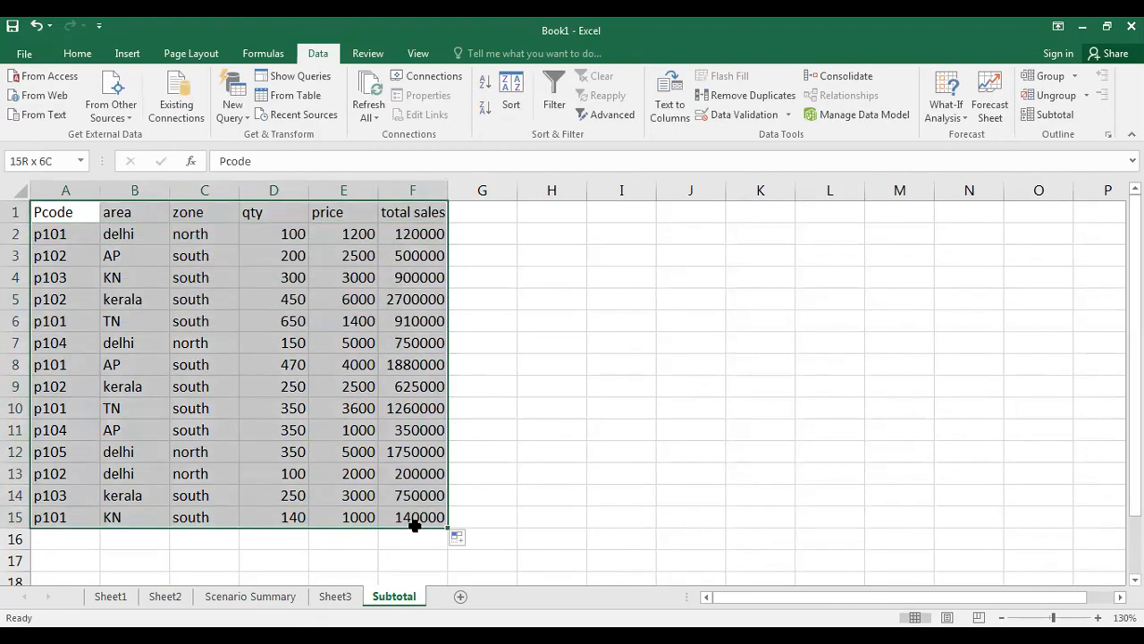
pyautogui.click(82, 53)
pyautogui.click(231, 107)
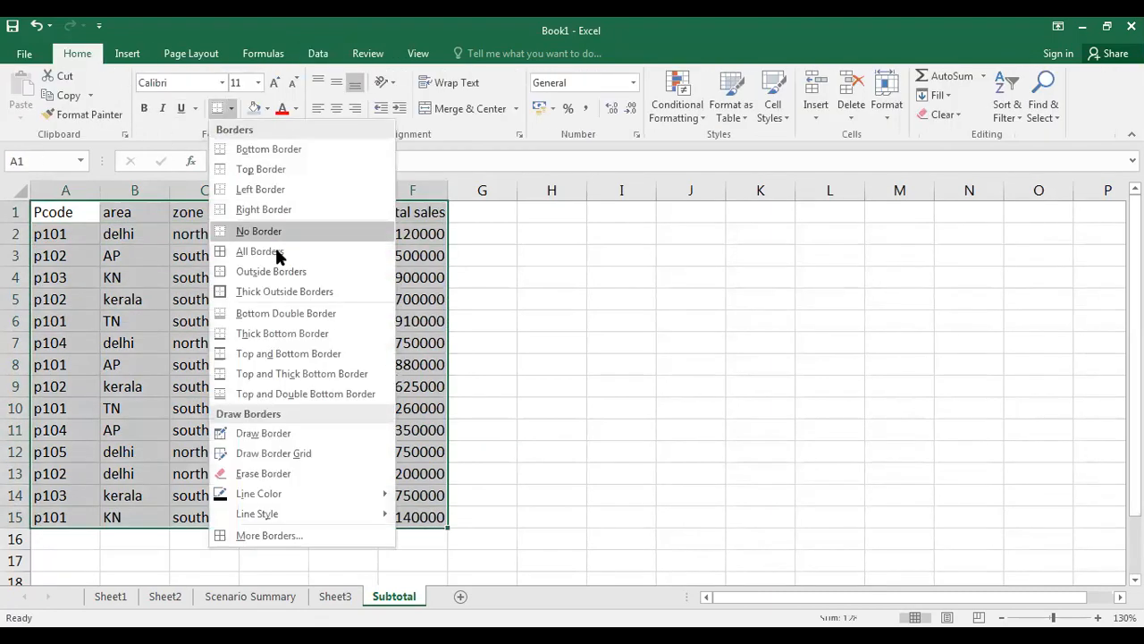
pyautogui.click(273, 252)
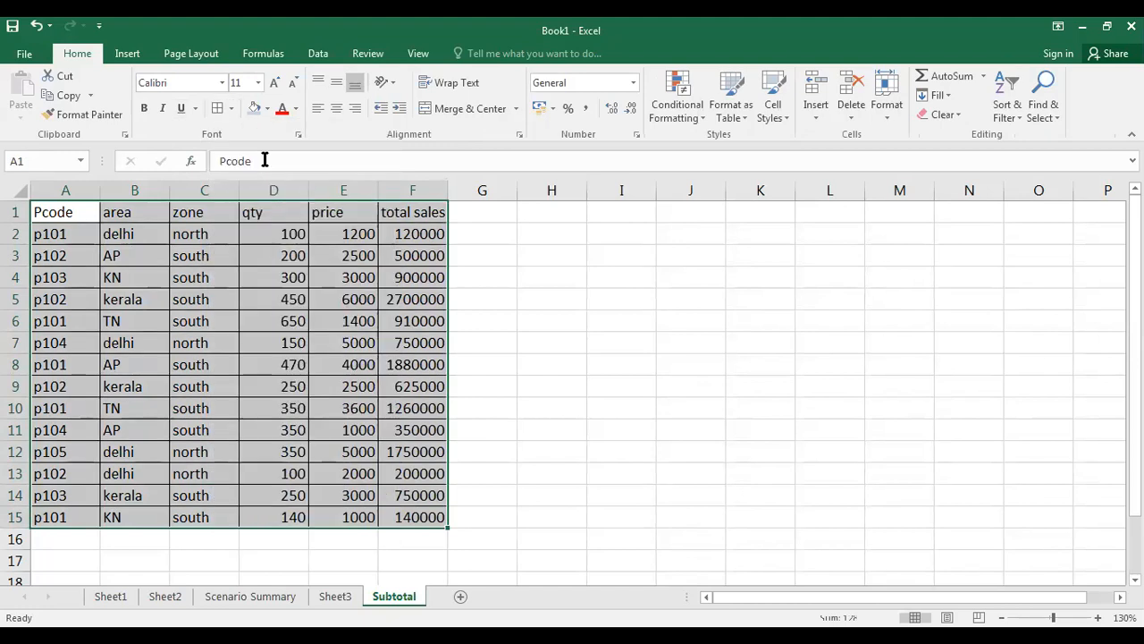
# Step: Centre the header labels in A1:F1 horizontally and vertically, and make row 1 slightly taller
pyautogui.moveTo(59, 217); pyautogui.dragTo(398, 215)
pyautogui.click(337, 108)
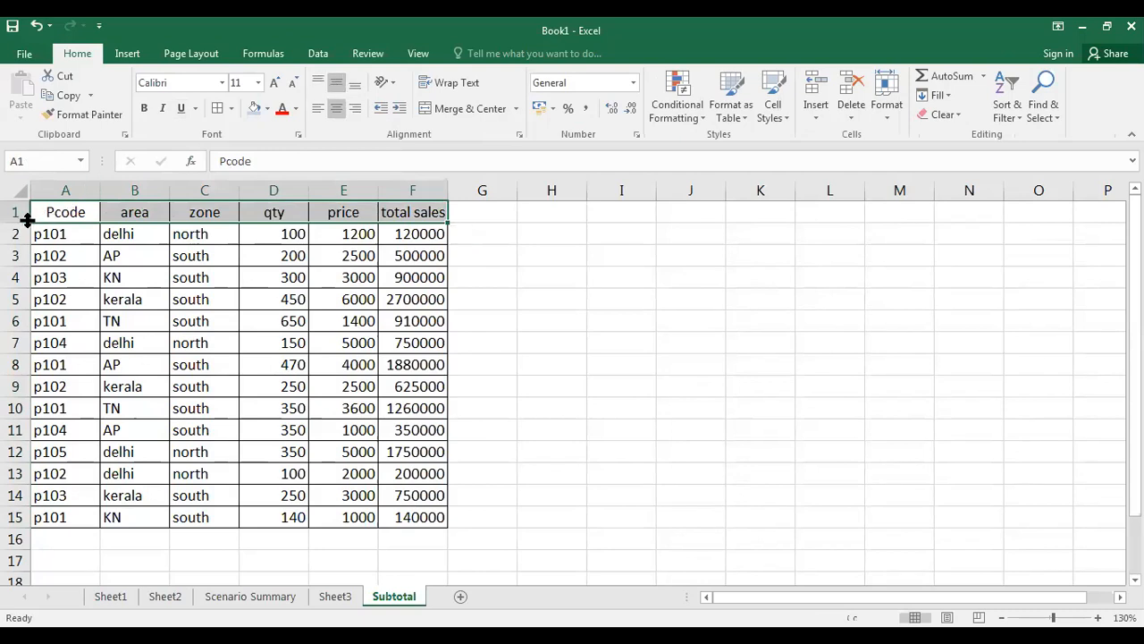
pyautogui.moveTo(23, 223); pyautogui.dragTo(25, 229)
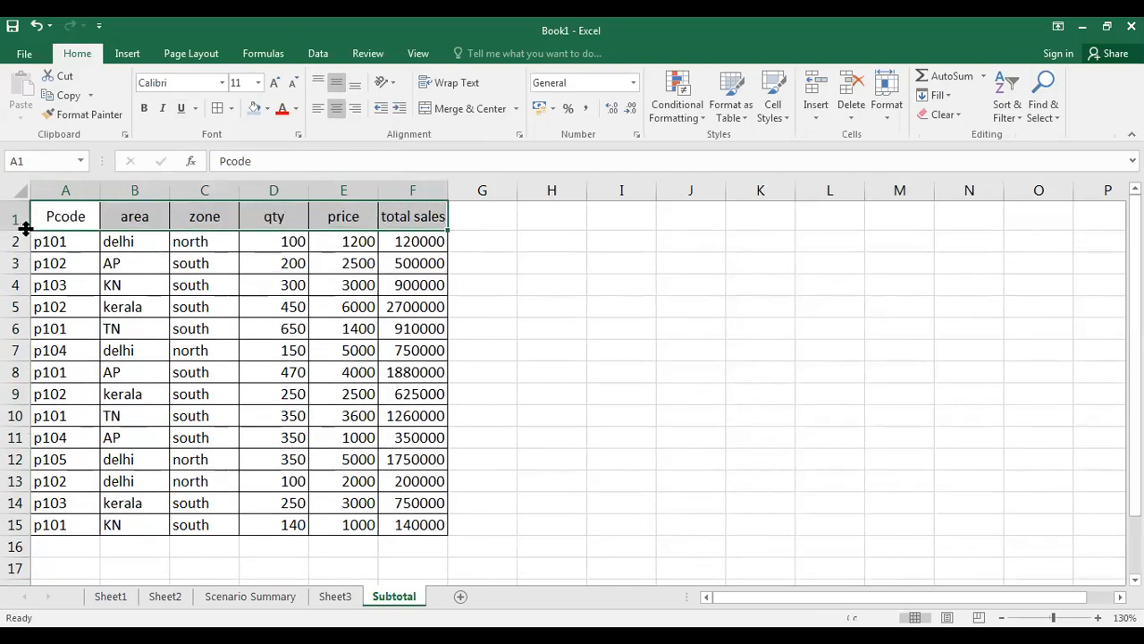
# Step: Give the header cells A1:F1 a light blue fill and bold white text
pyautogui.click(255, 107)
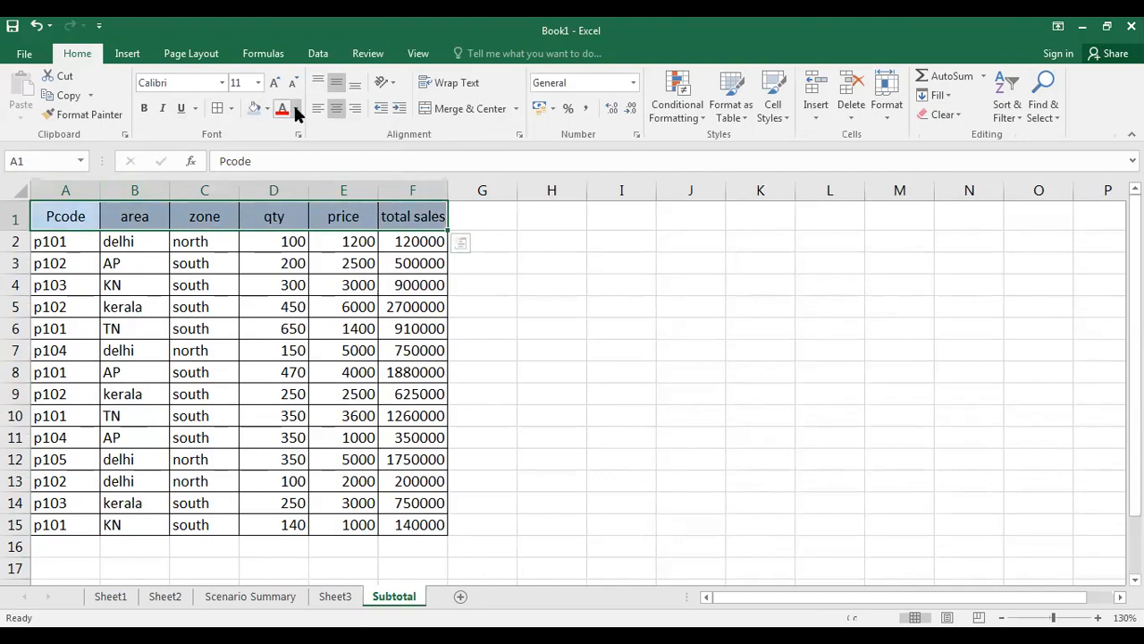
pyautogui.click(296, 108)
pyautogui.click(282, 167)
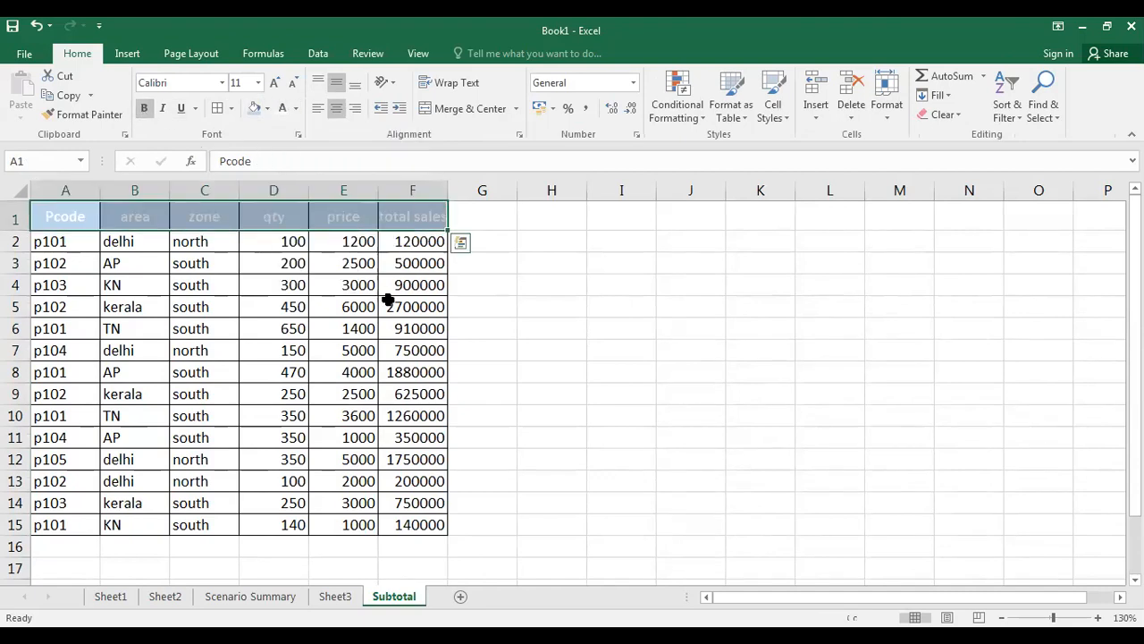
pyautogui.click(496, 306)
# Step: Format the qty, price and total sales values in D2:F15 as Currency with the $ English (Canada) symbol and 0 decimal places
pyautogui.click(270, 243)
pyautogui.moveTo(351, 258); pyautogui.dragTo(416, 524)
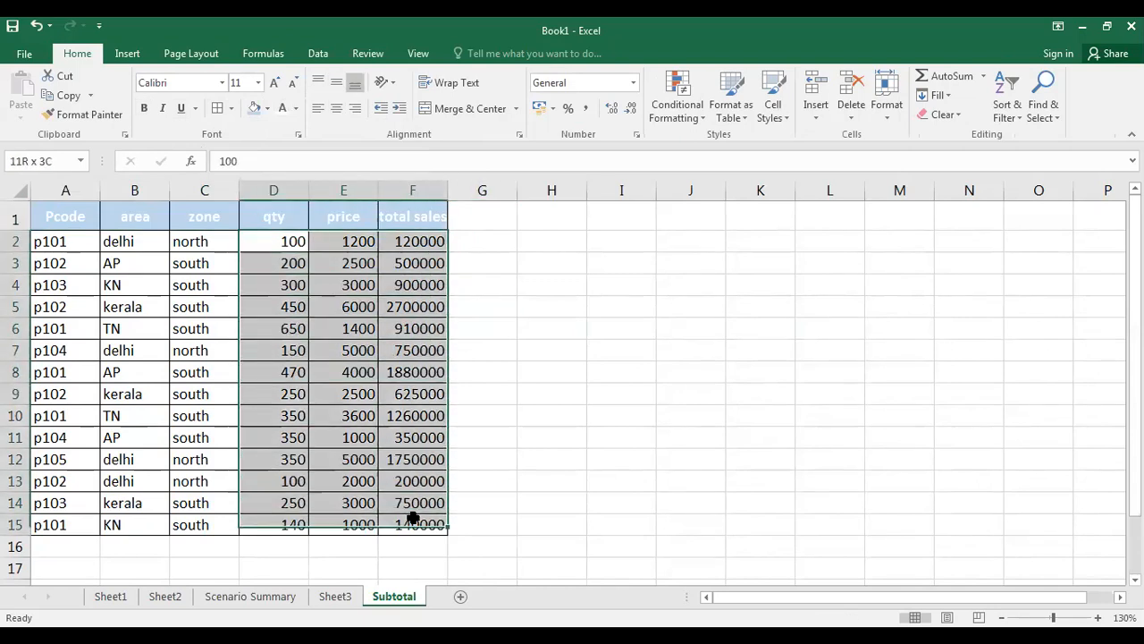
pyautogui.click(637, 135)
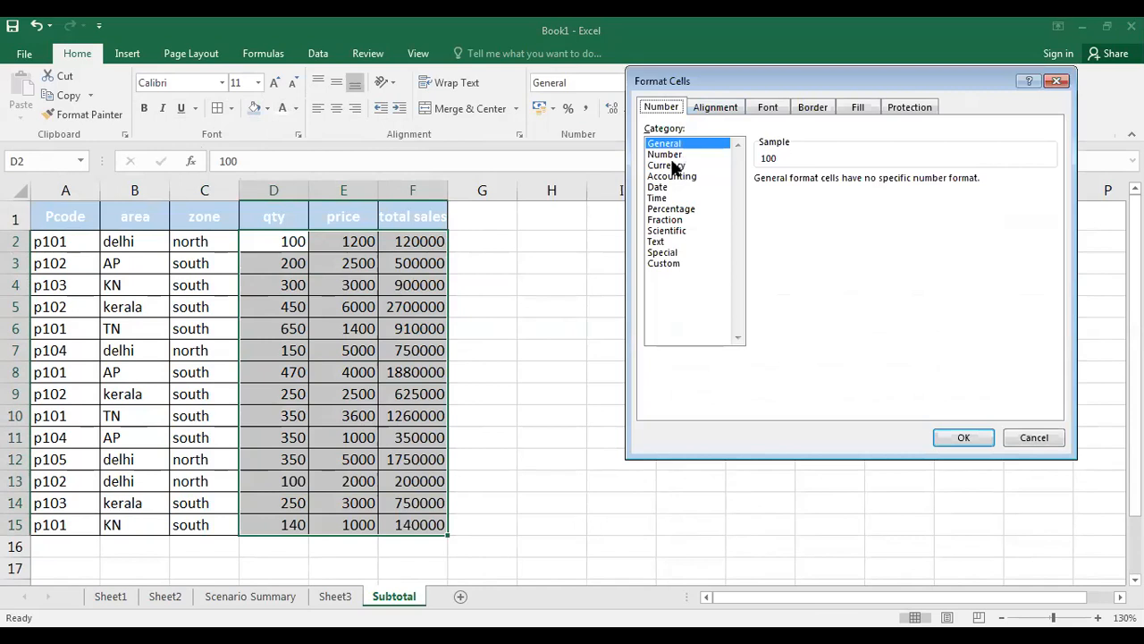
pyautogui.click(670, 166)
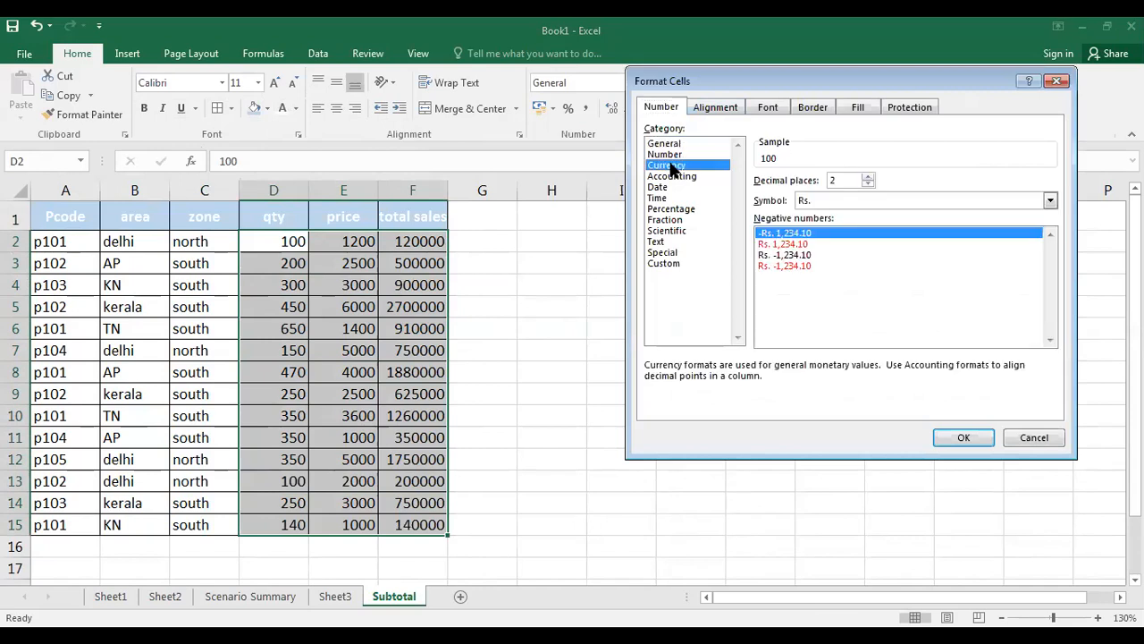
pyautogui.click(862, 199)
pyautogui.scroll(-3, 845, 228)
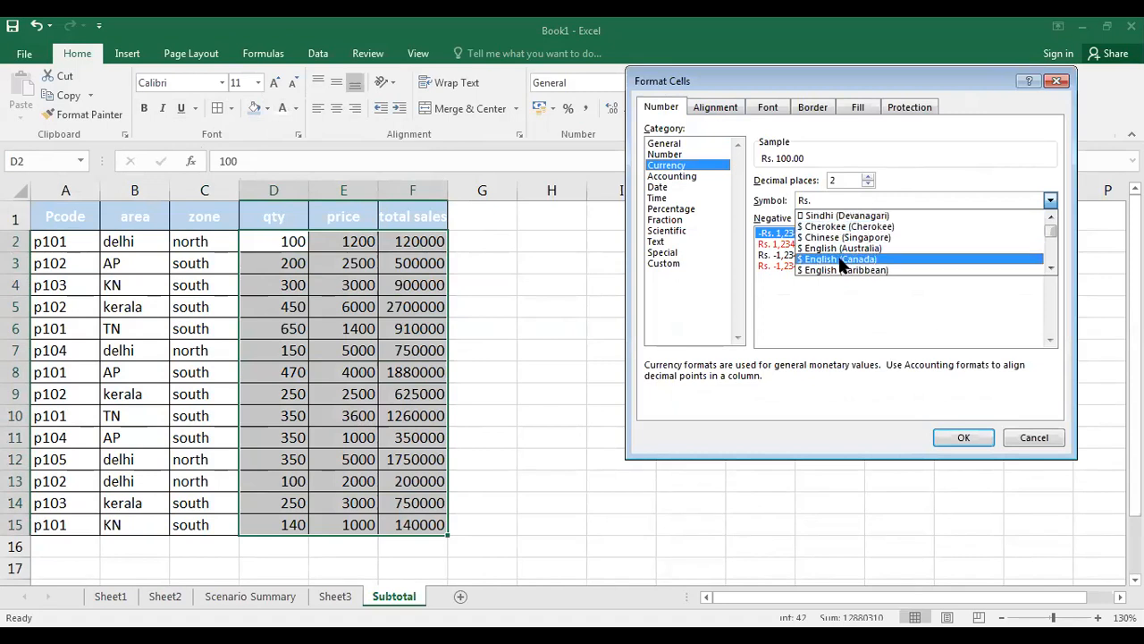
pyautogui.click(840, 258)
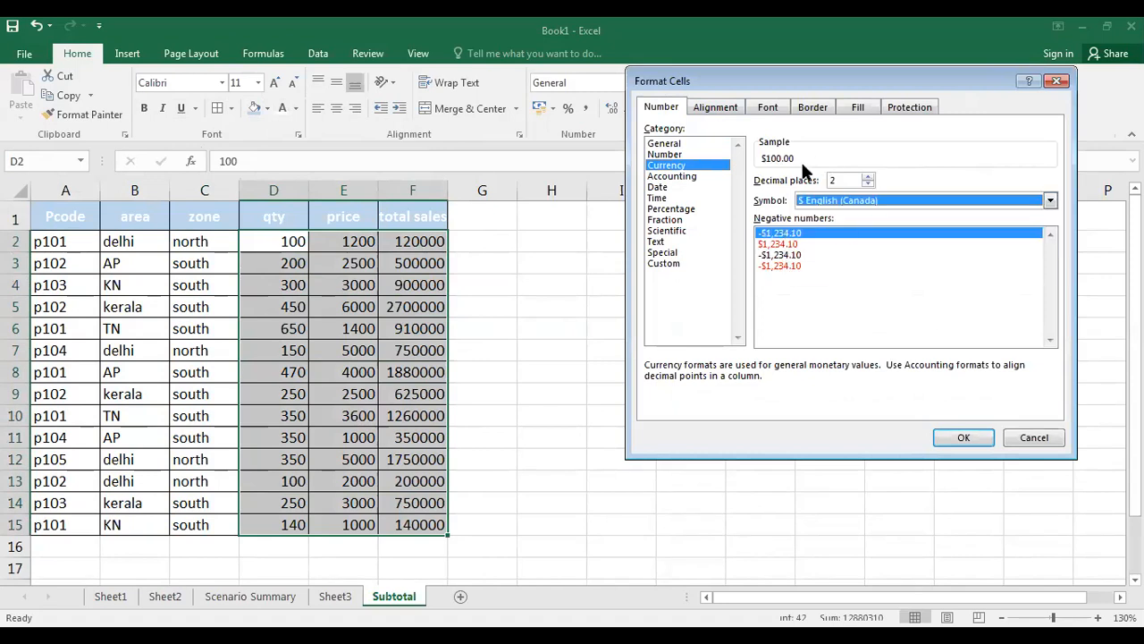
pyautogui.click(867, 183)
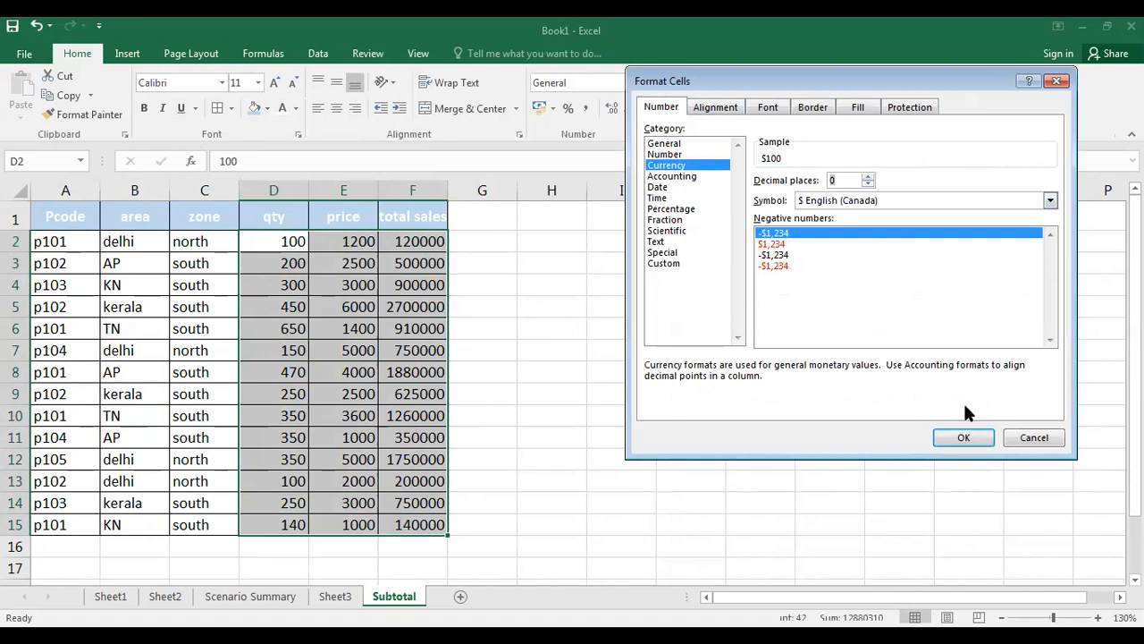
pyautogui.click(957, 435)
pyautogui.click(558, 348)
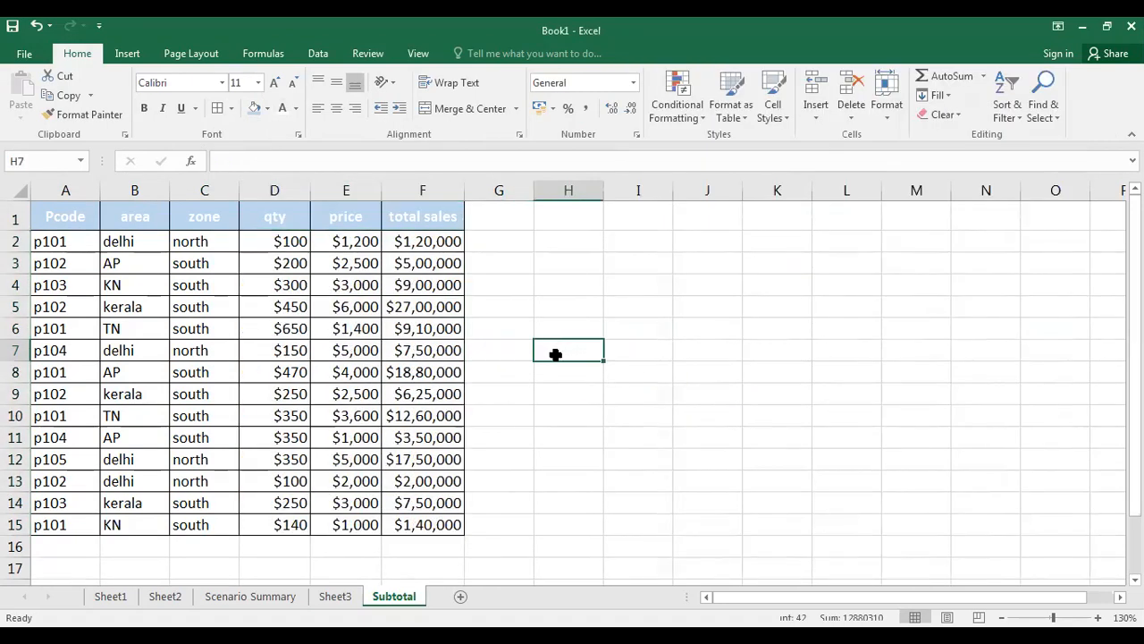
# Step: Sort the whole data table A1:F15 from A to Z by Pcode
pyautogui.click(40, 240)
pyautogui.moveTo(56, 216); pyautogui.dragTo(411, 524)
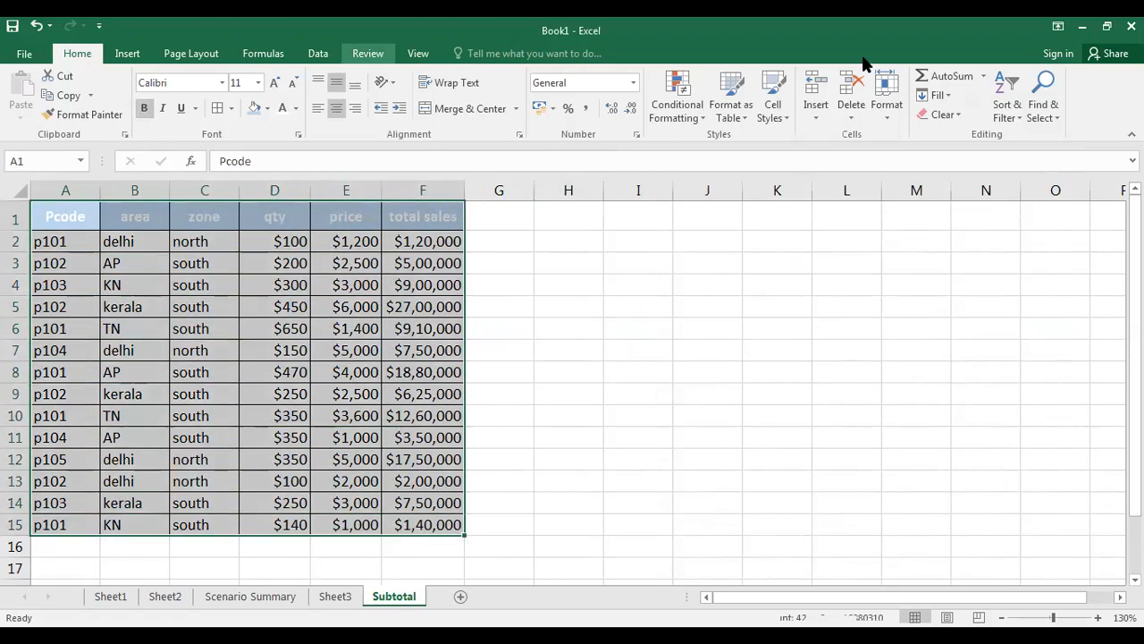
pyautogui.click(1033, 116)
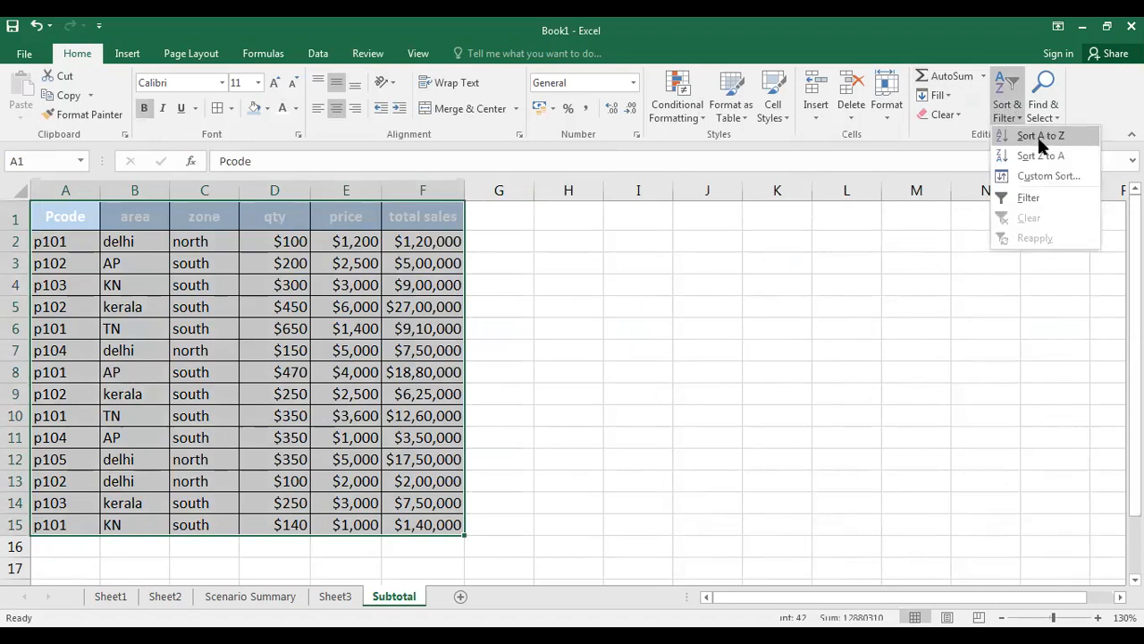
pyautogui.click(1039, 137)
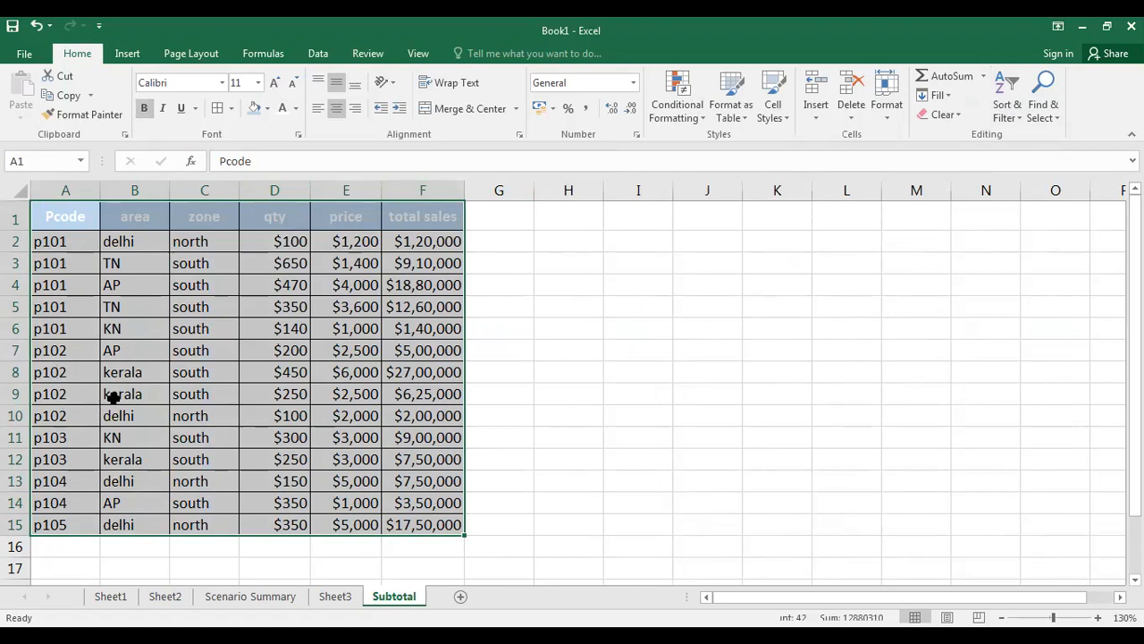
# Step: Sort the data table by zone values in A to Z order, keeping the first row as headers
pyautogui.click(320, 55)
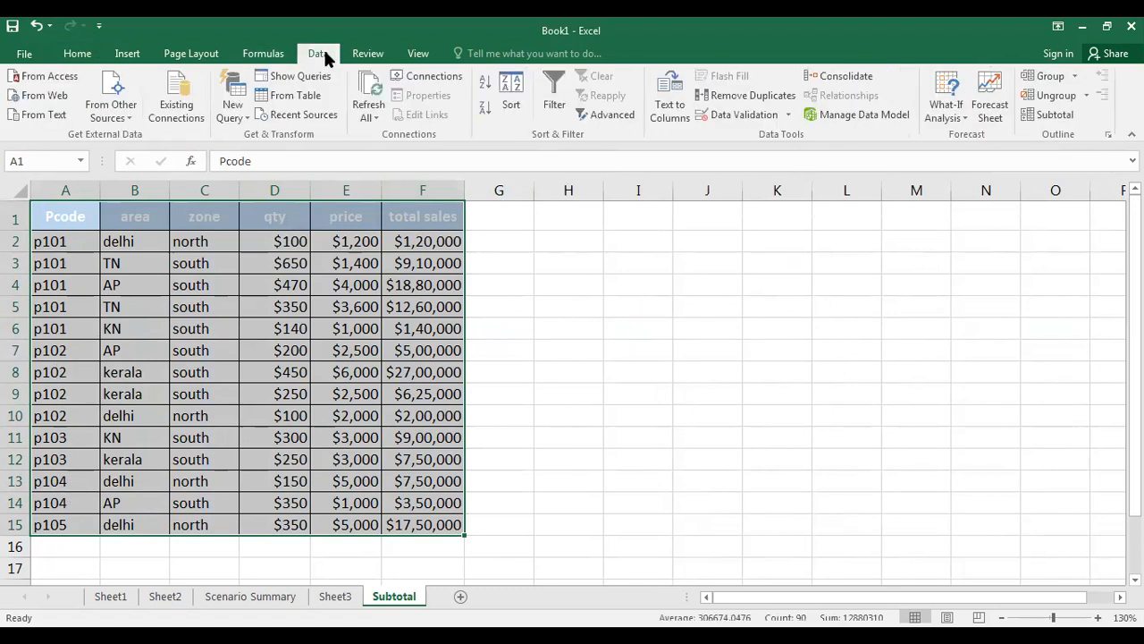
pyautogui.click(514, 98)
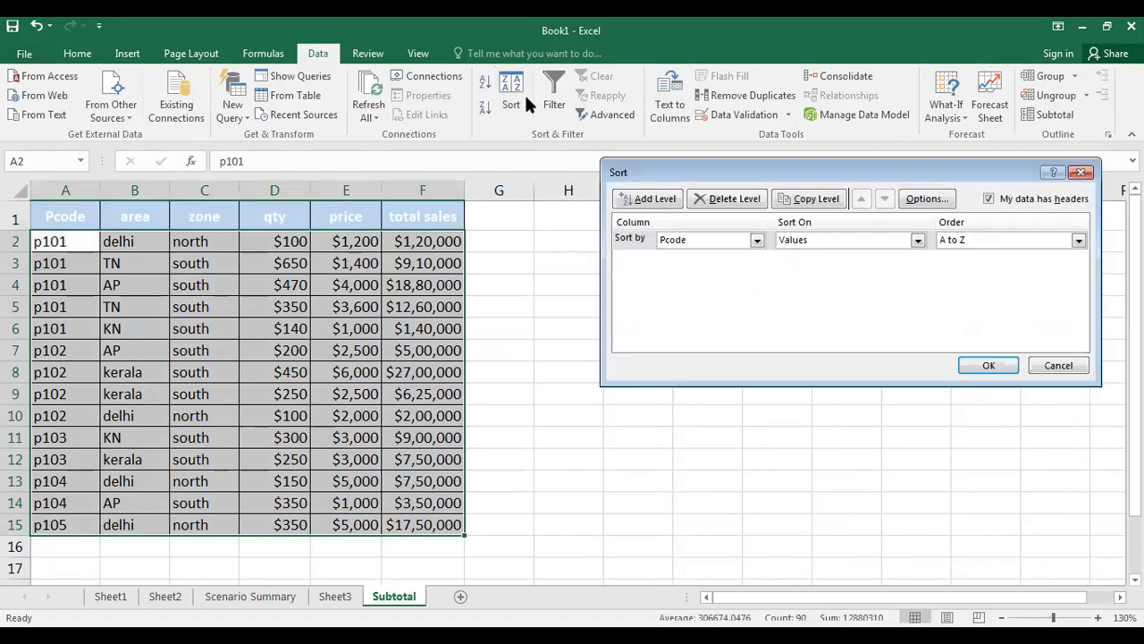
pyautogui.click(757, 241)
pyautogui.click(676, 277)
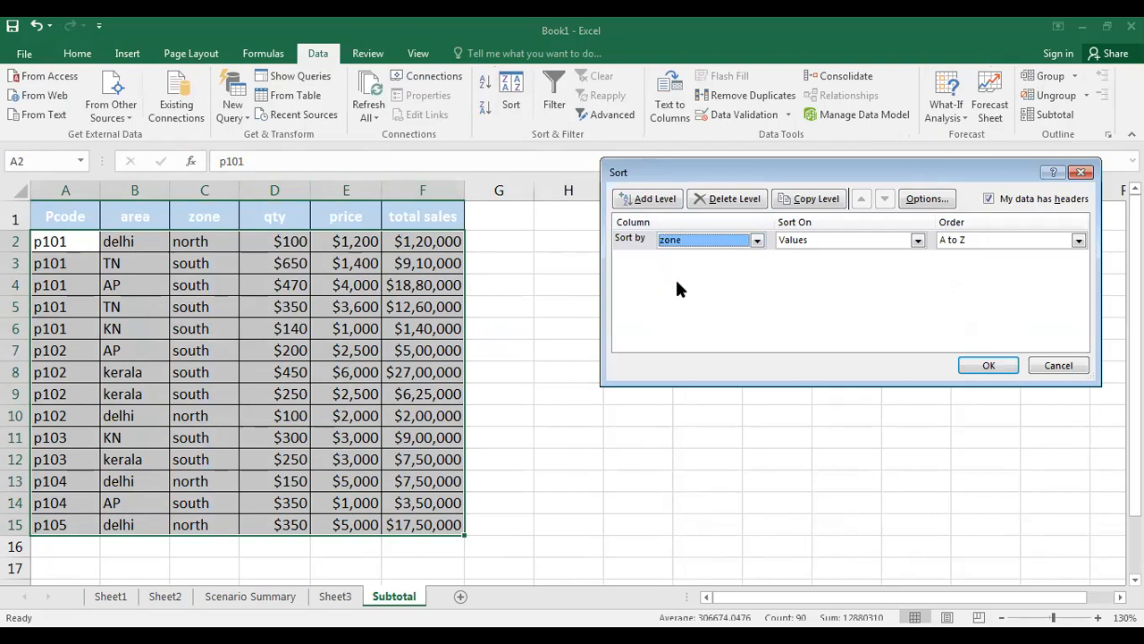
pyautogui.click(989, 366)
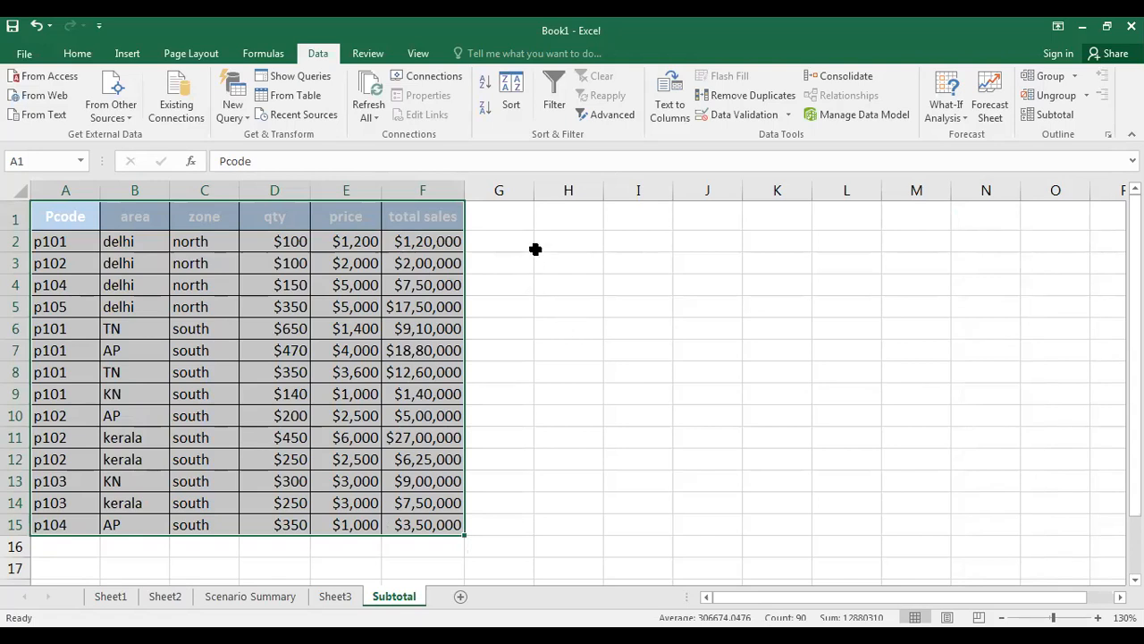
pyautogui.click(502, 257)
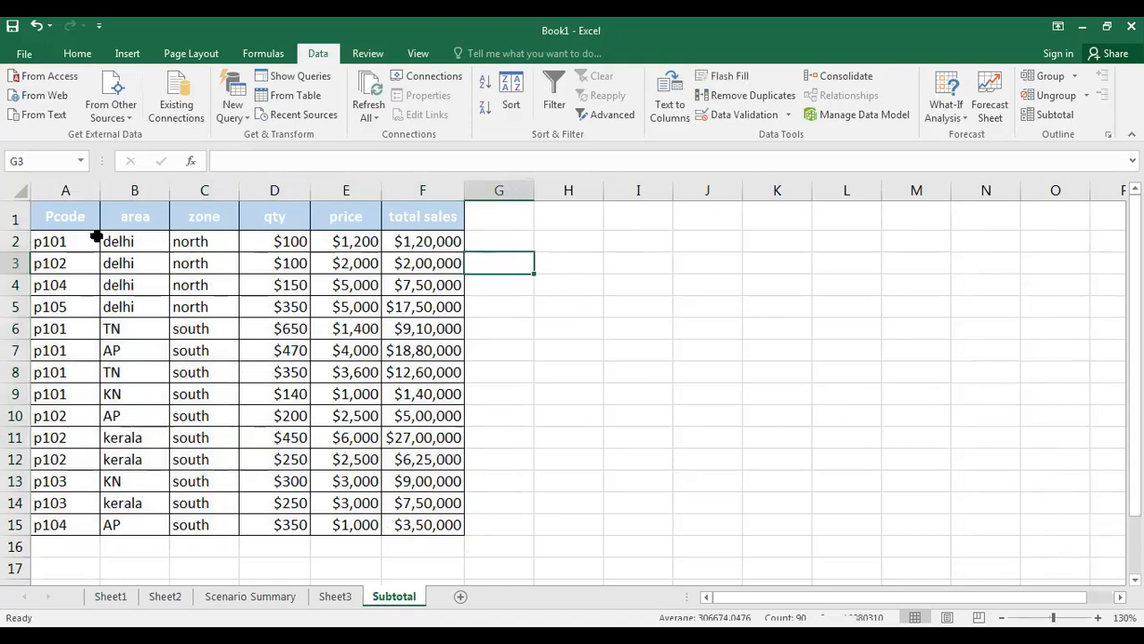
# Step: Add subtotals to the table that use Sum on total sales at each change in zone
pyautogui.click(118, 267)
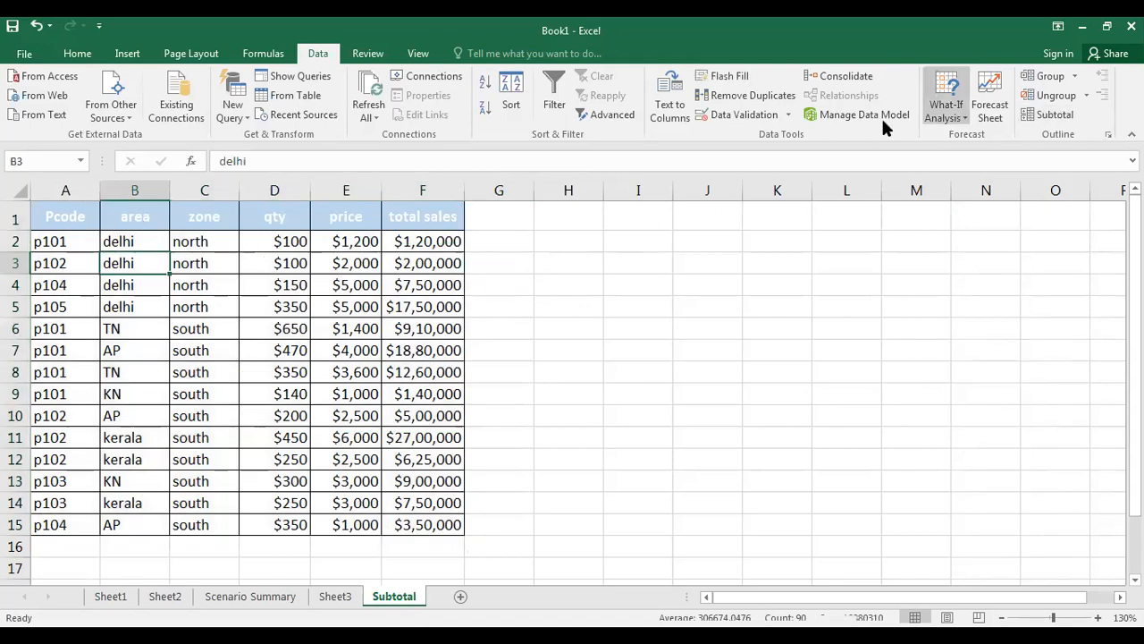
pyautogui.click(1046, 114)
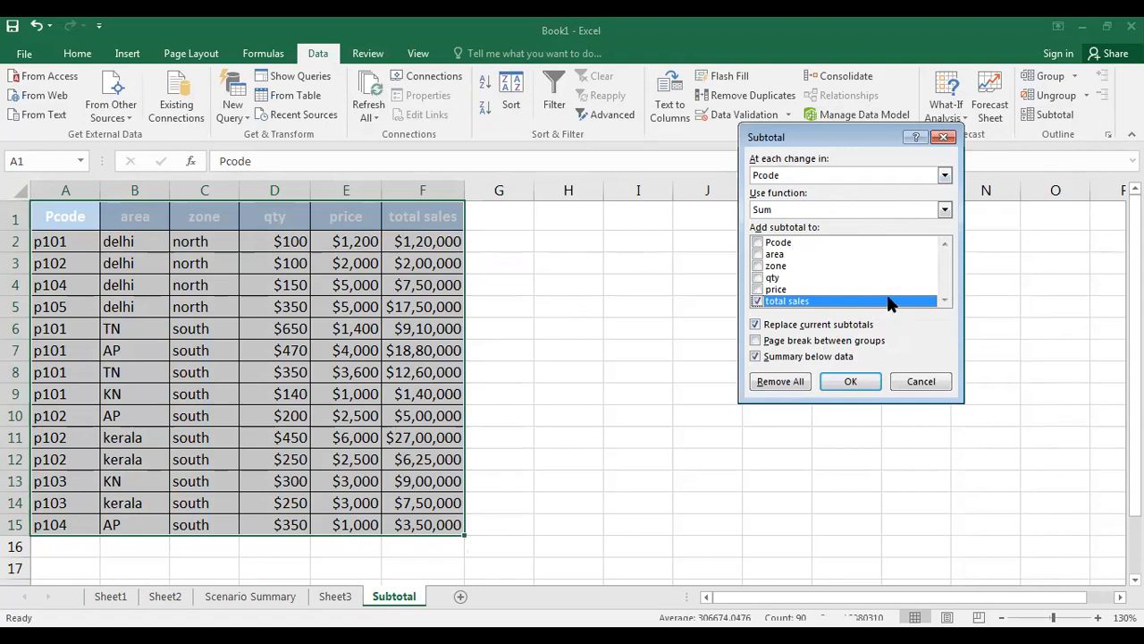
pyautogui.click(759, 301)
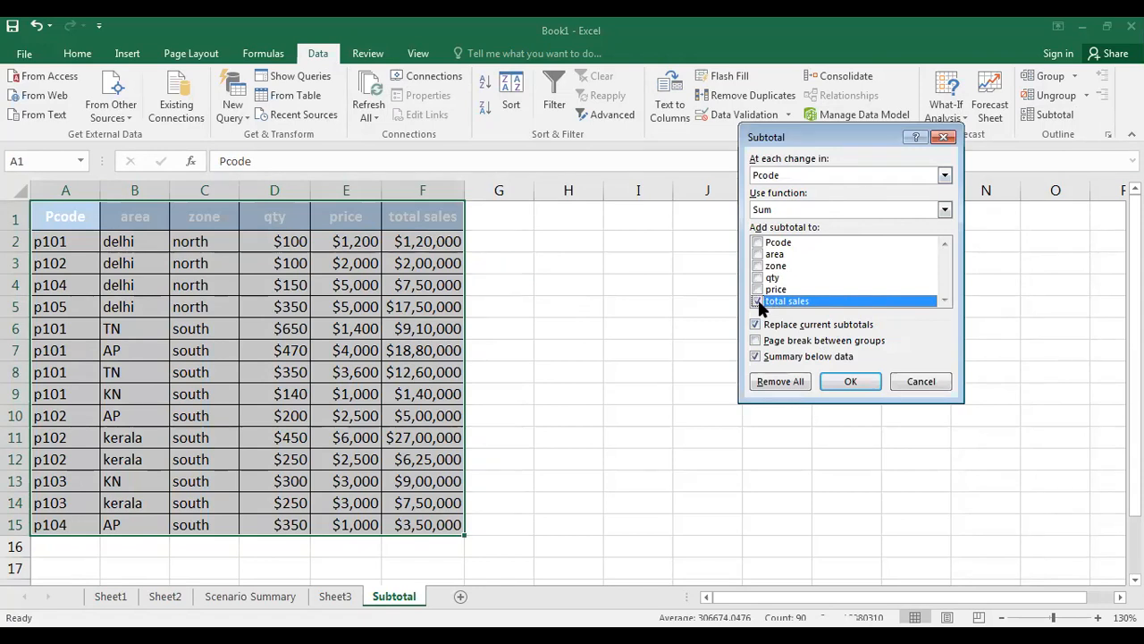
pyautogui.click(945, 176)
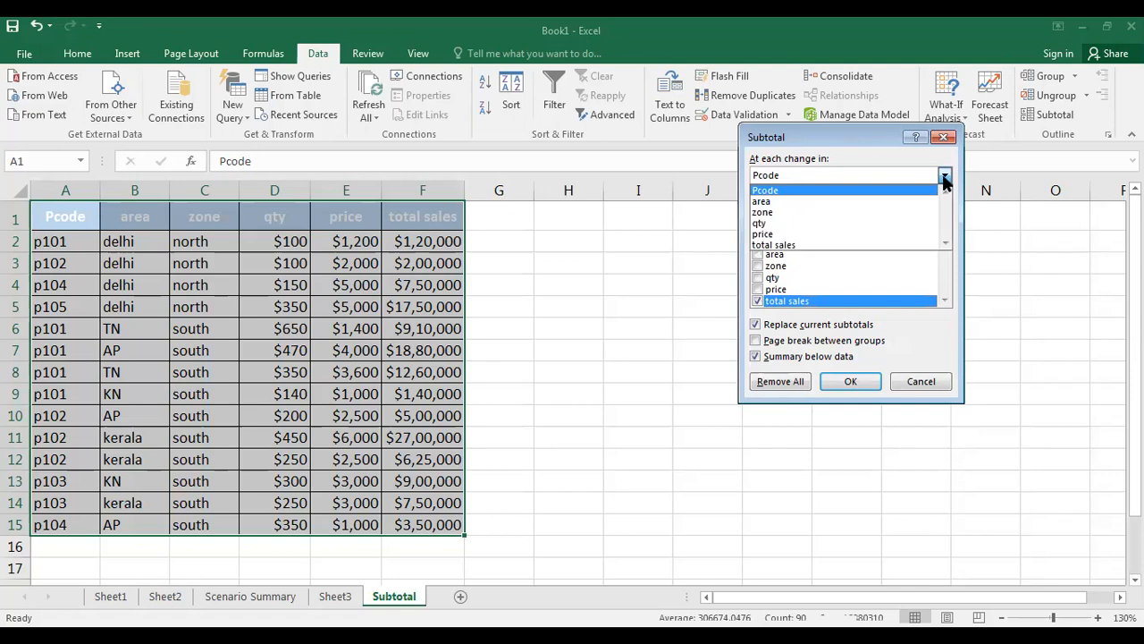
pyautogui.click(762, 213)
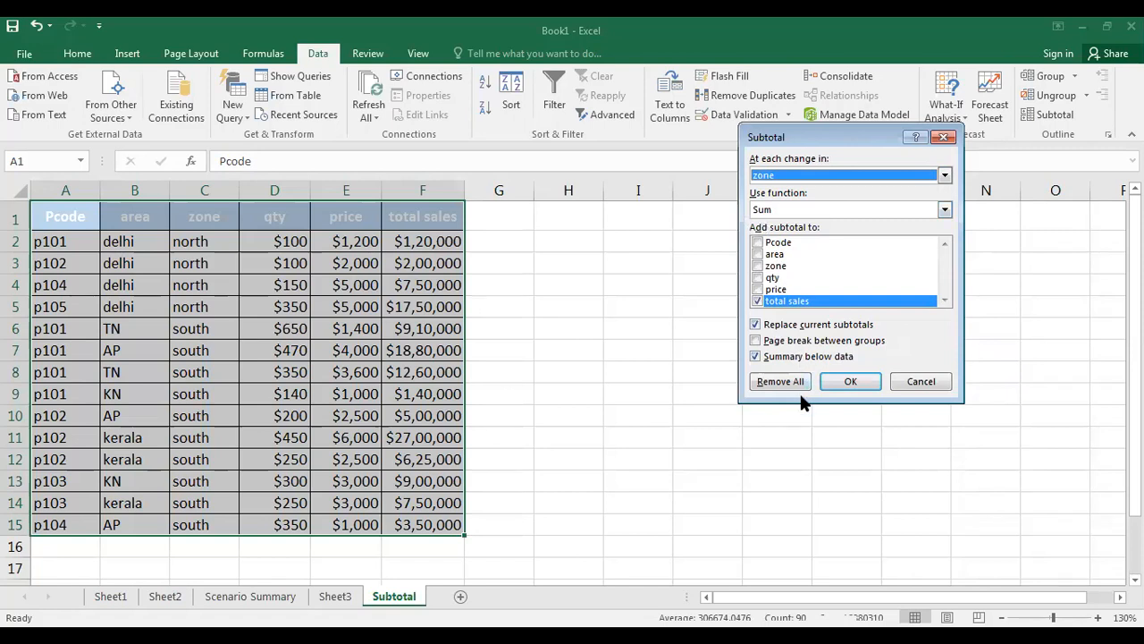
pyautogui.click(845, 380)
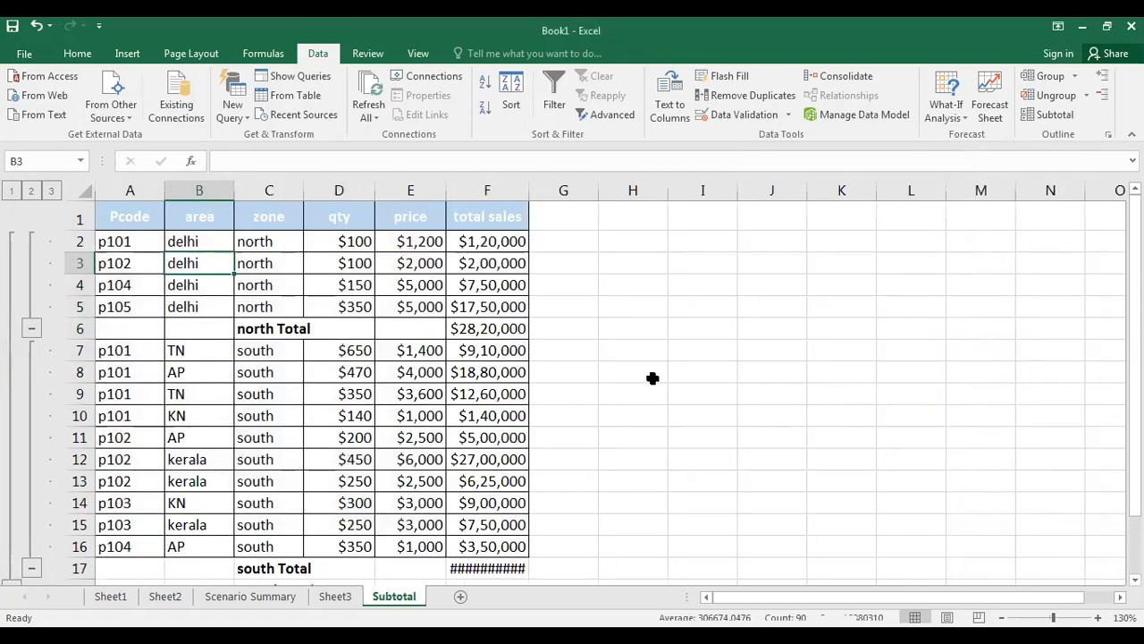
# Step: Autofit the total sales column and inspect the north, south and grand total cells
pyautogui.scroll(-1, 773, 385)
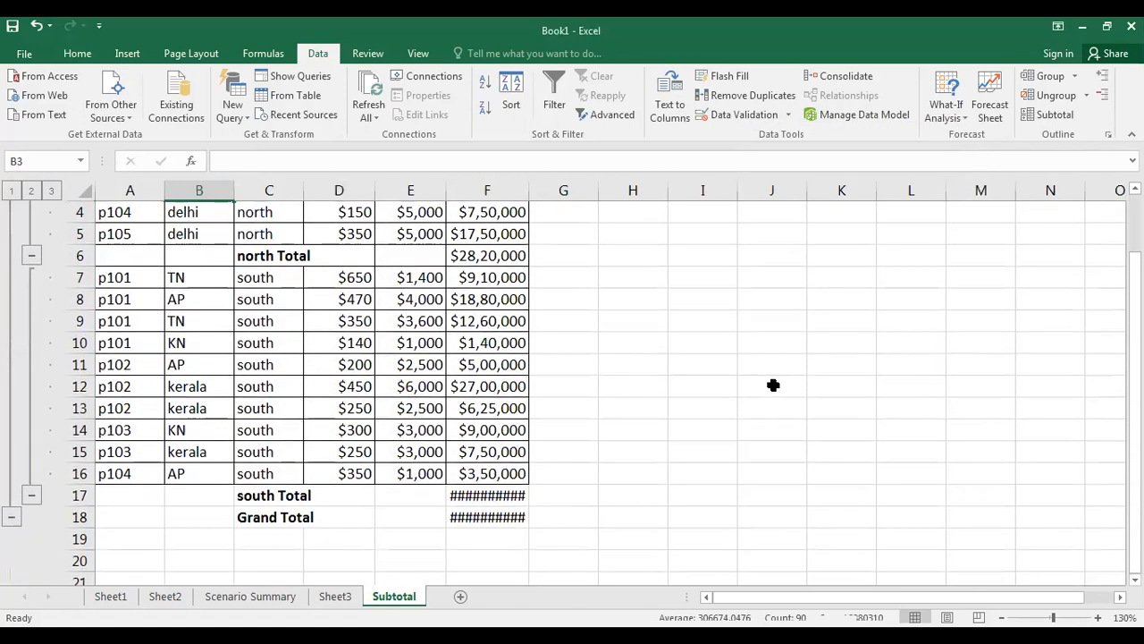
pyautogui.scroll(1, 773, 383)
pyautogui.scroll(-1, 674, 424)
pyautogui.scroll(1, 671, 393)
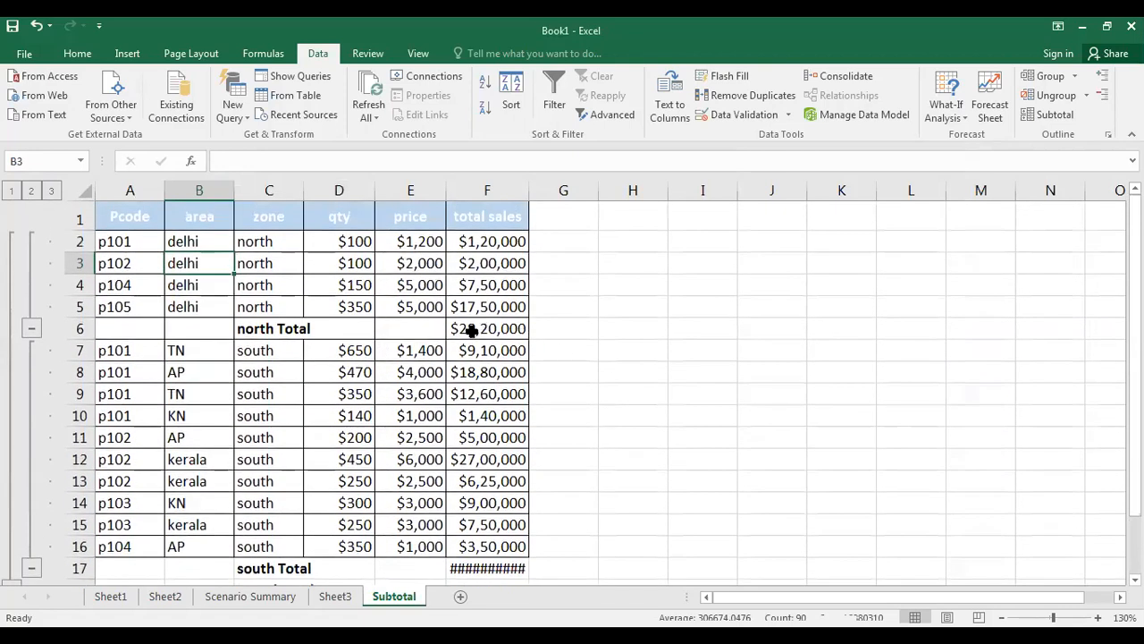
pyautogui.click(471, 329)
pyautogui.scroll(-1, 546, 546)
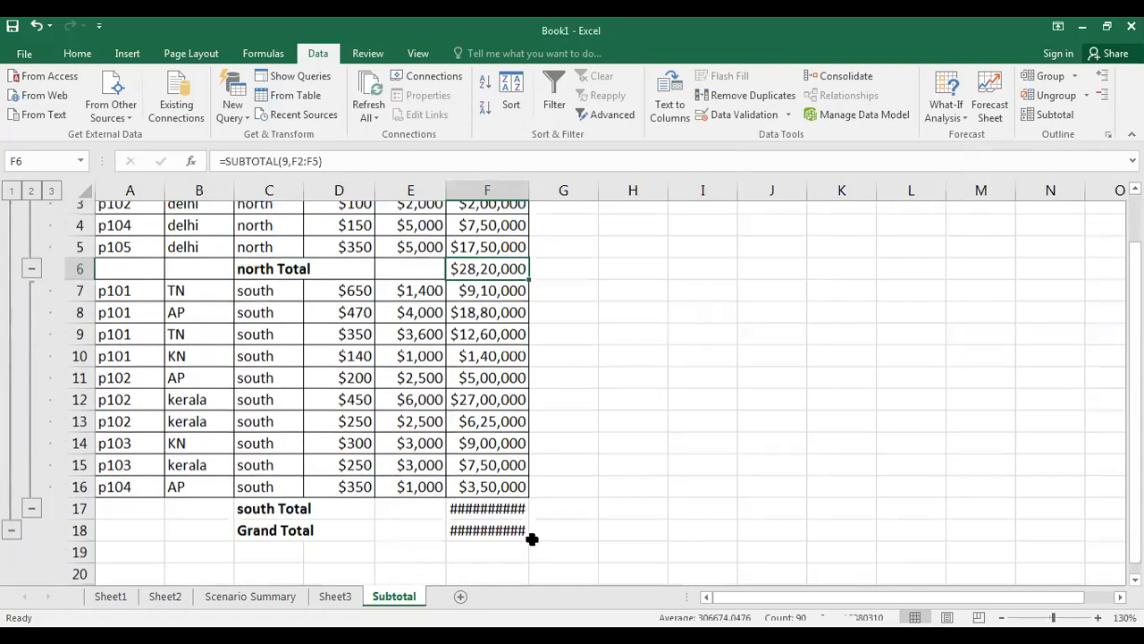
pyautogui.doubleClick(528, 191)
pyautogui.click(474, 493)
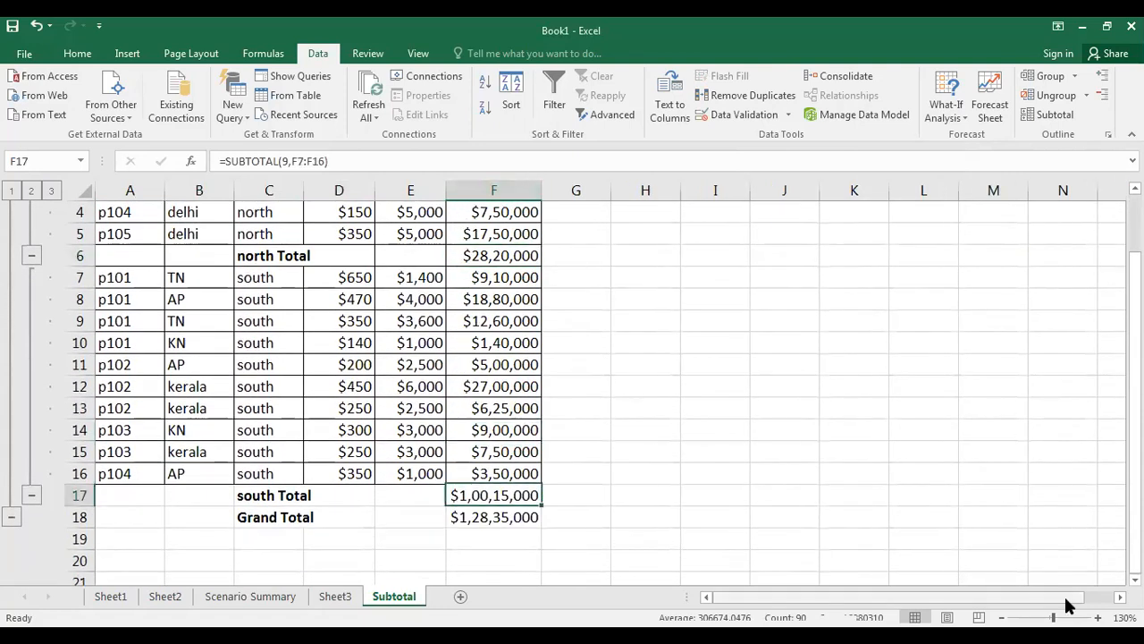
pyautogui.click(493, 517)
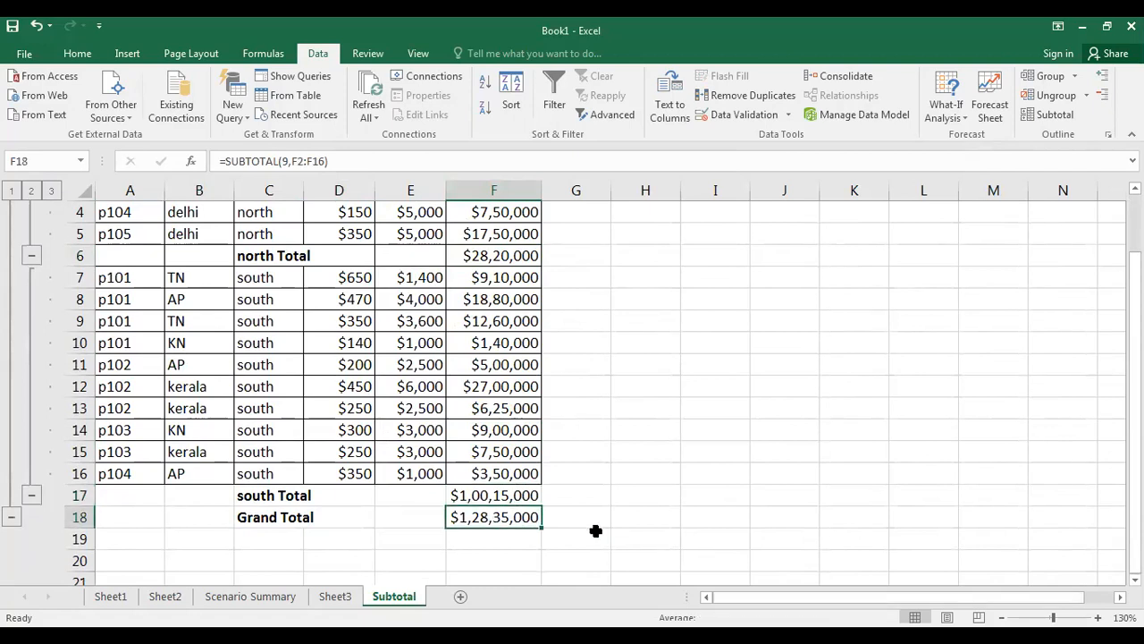
# Step: Undo the column width change and the zone subtotals
pyautogui.scroll(1, 614, 432)
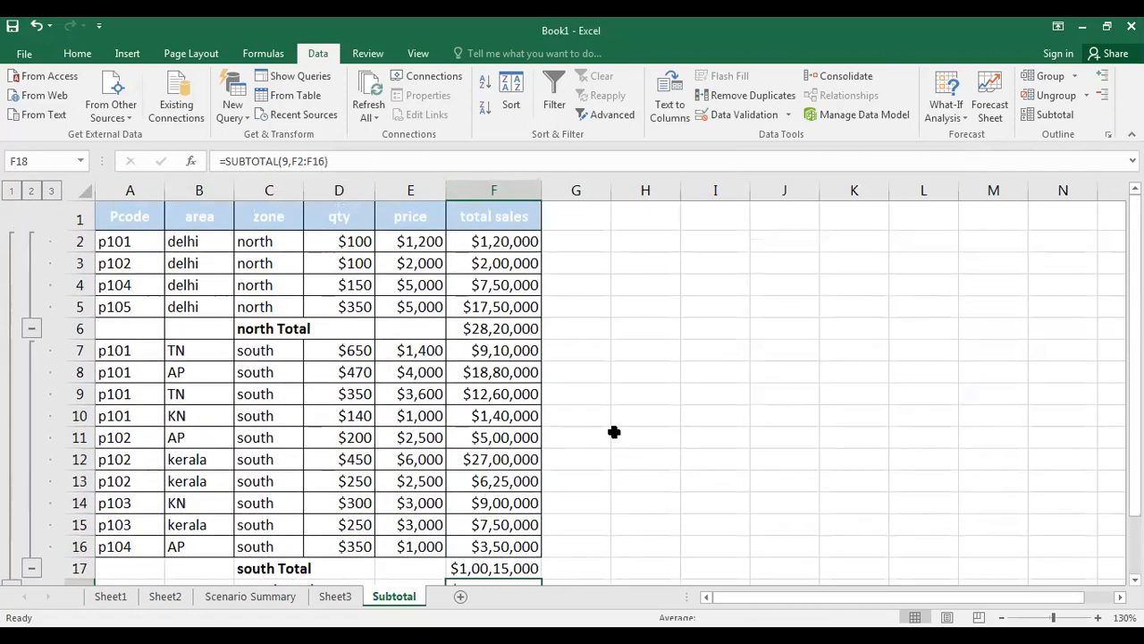
pyautogui.hotkey('ctrl', 'z')
pyautogui.hotkey('ctrl', 'z')
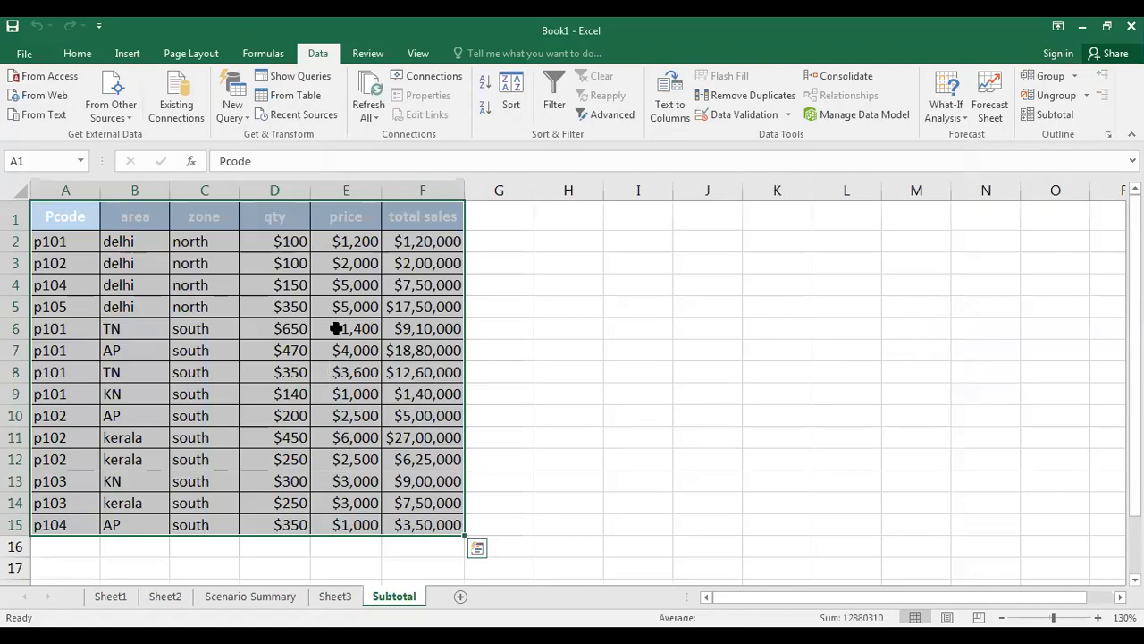
# Step: Try subtotals that use Sum on qty instead of total sales at each change in Pcode, and undo them
pyautogui.click(1046, 116)
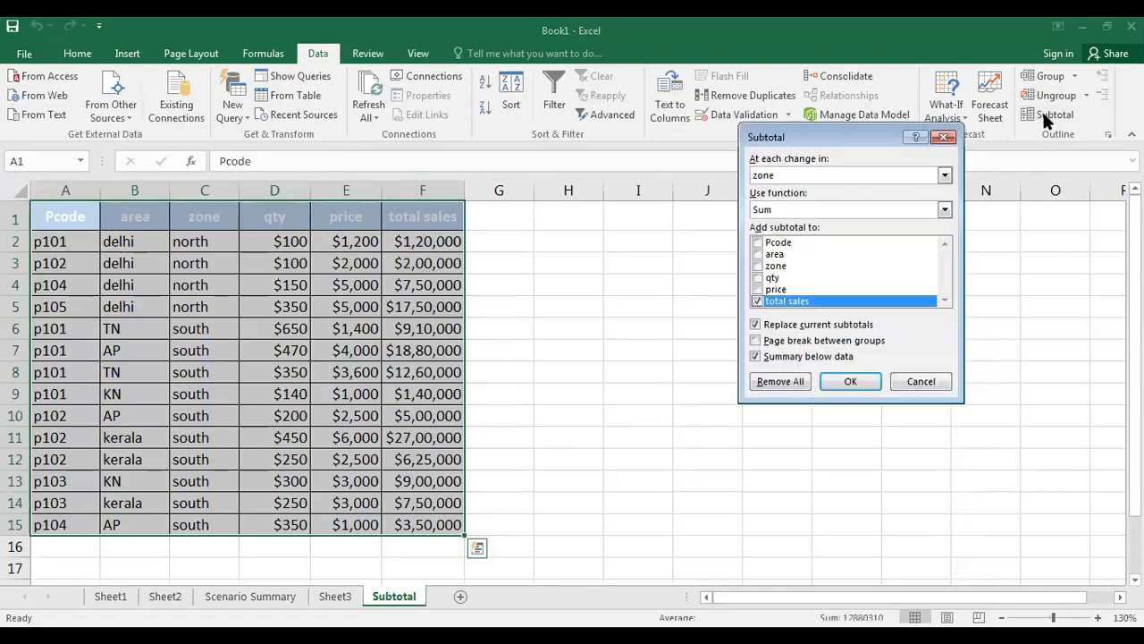
pyautogui.click(945, 176)
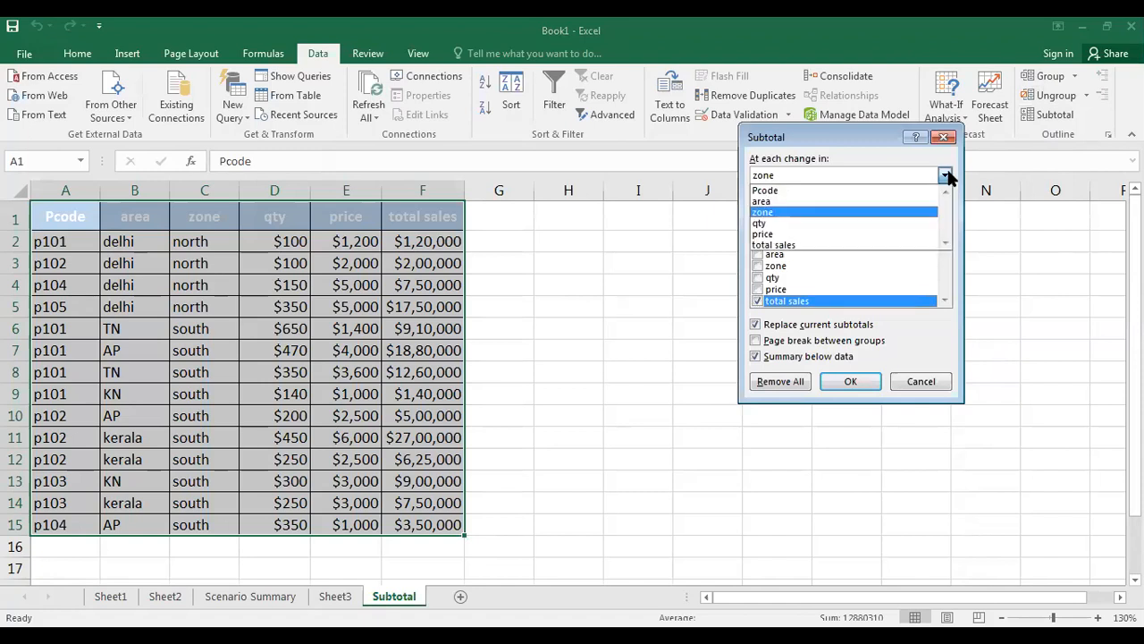
pyautogui.click(774, 194)
pyautogui.click(816, 209)
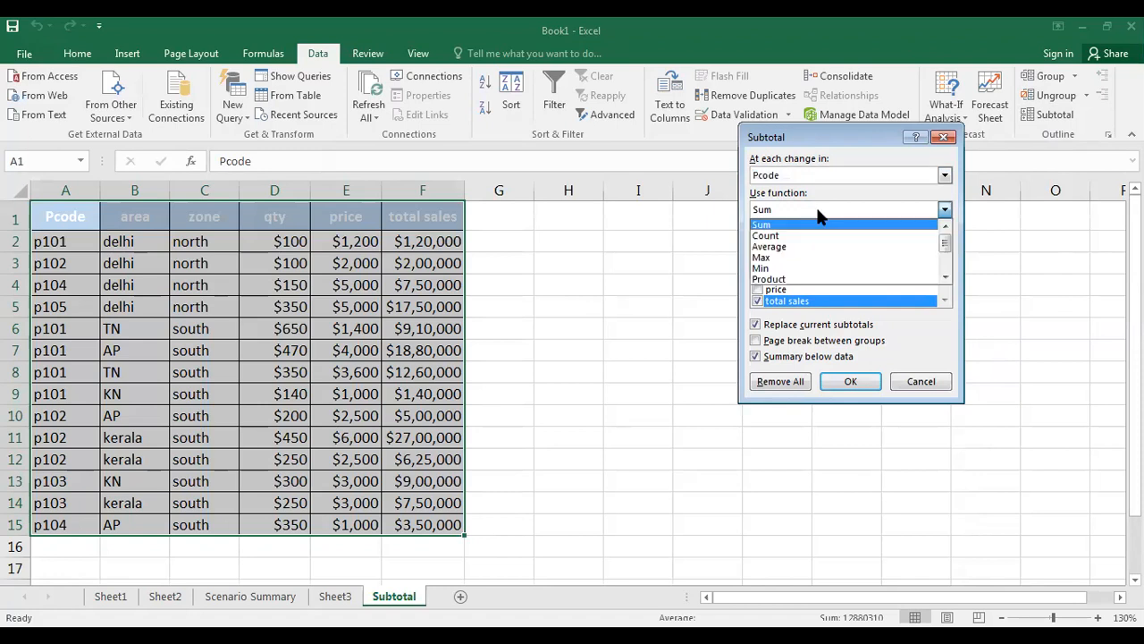
pyautogui.moveTo(945, 248)
pyautogui.mouseDown()
pyautogui.moveTo(944, 269)
pyautogui.moveTo(947, 242)
pyautogui.mouseUp()
pyautogui.click(829, 225)
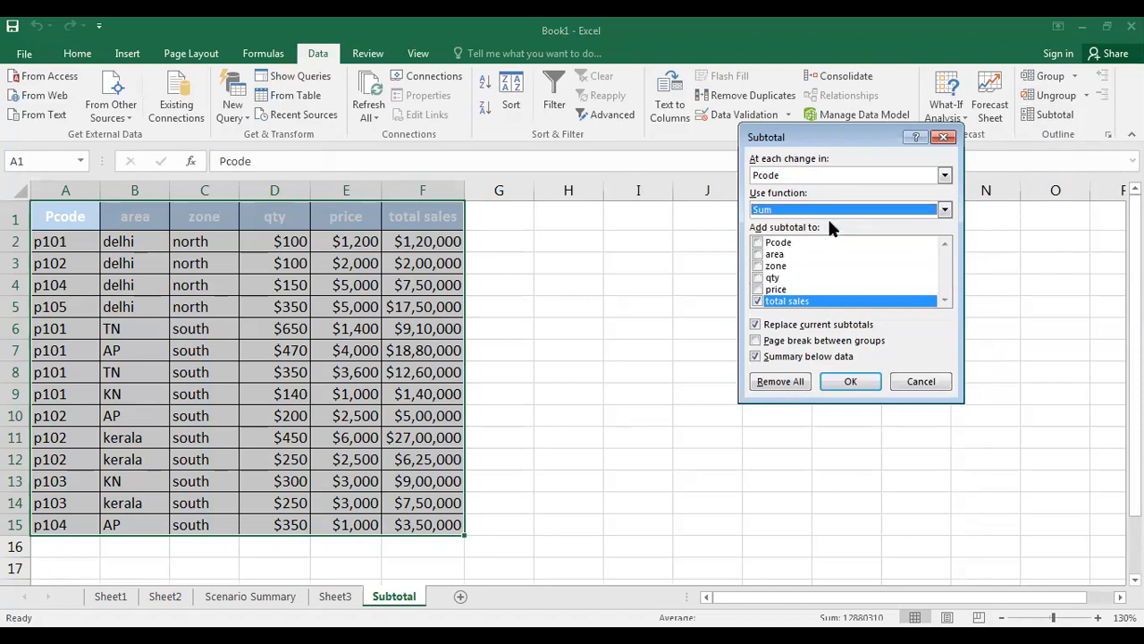
pyautogui.click(758, 299)
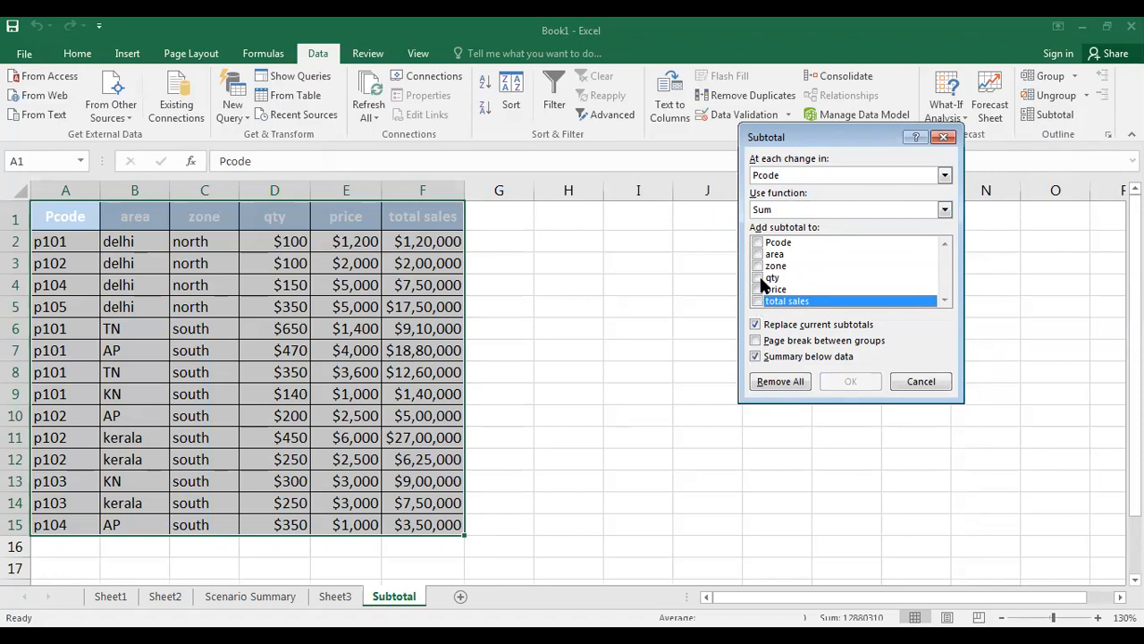
pyautogui.click(759, 278)
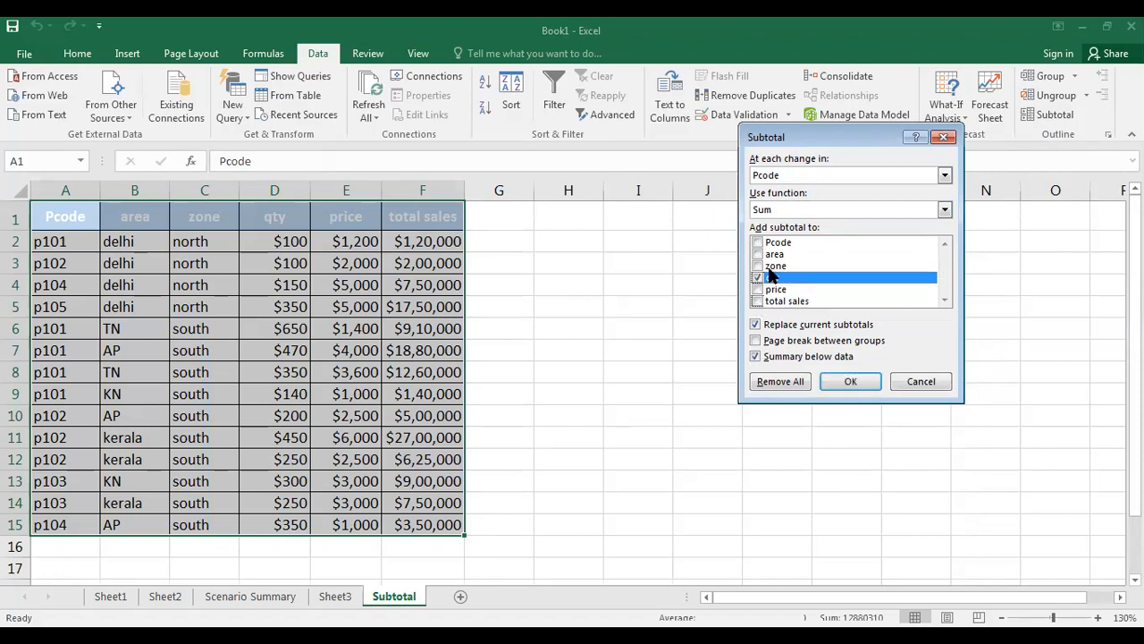
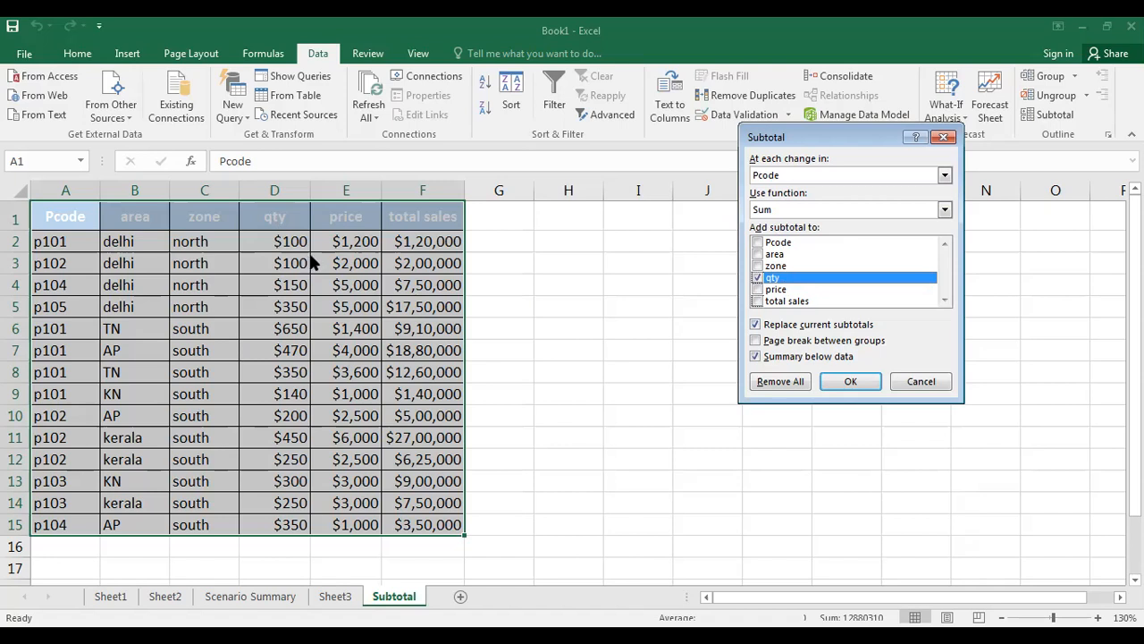
pyautogui.click(857, 379)
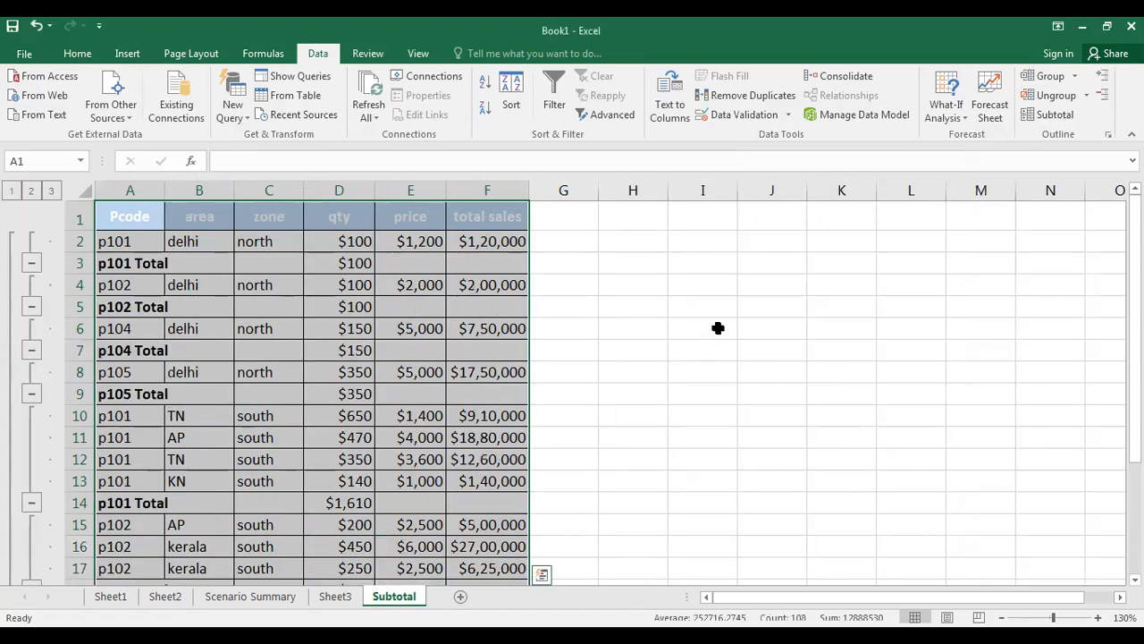
pyautogui.click(731, 328)
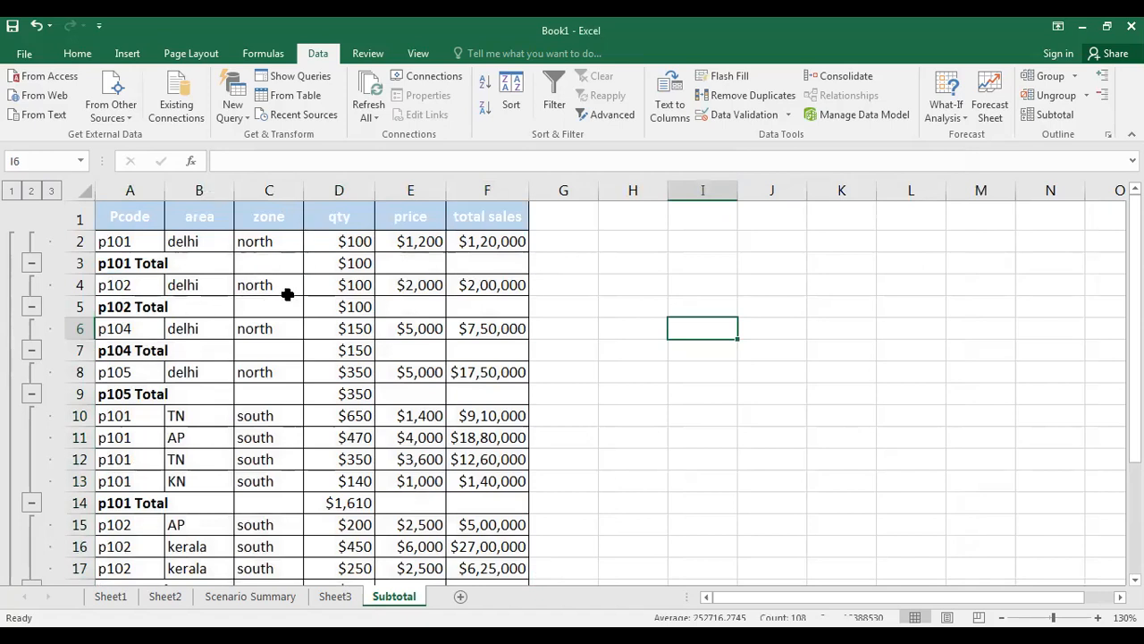
pyautogui.hotkey('ctrl', 'z')
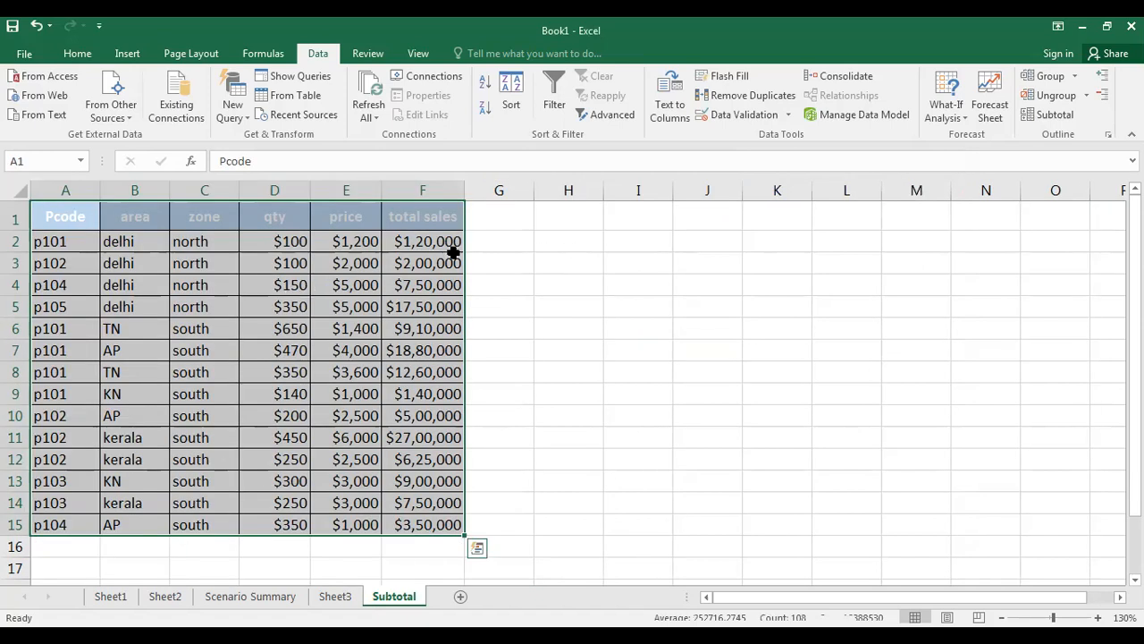
# Step: Sort the table by Pcode values in A to Z order and add subtotals using Sum on qty at each change in Pcode
pyautogui.click(514, 106)
pyautogui.click(756, 239)
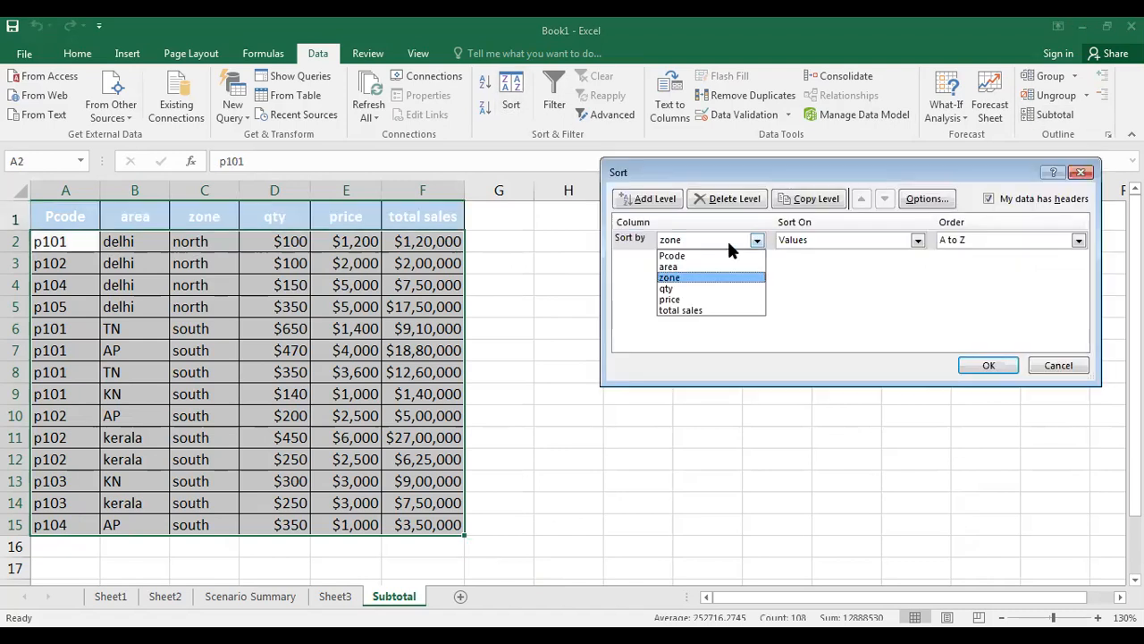
pyautogui.click(692, 252)
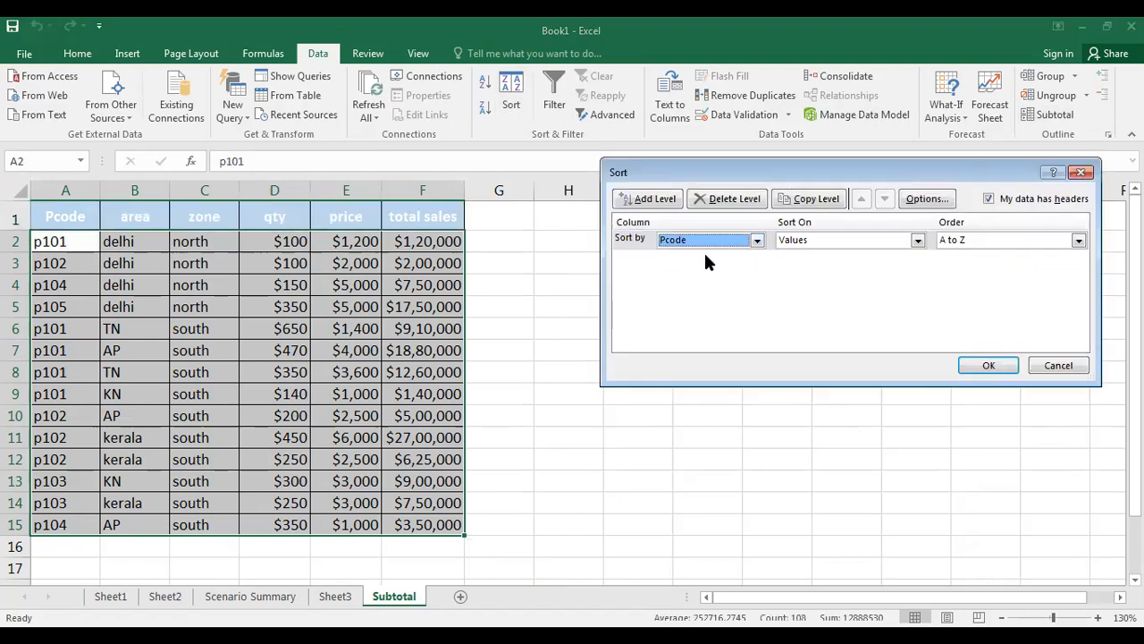
pyautogui.click(993, 366)
pyautogui.click(1051, 114)
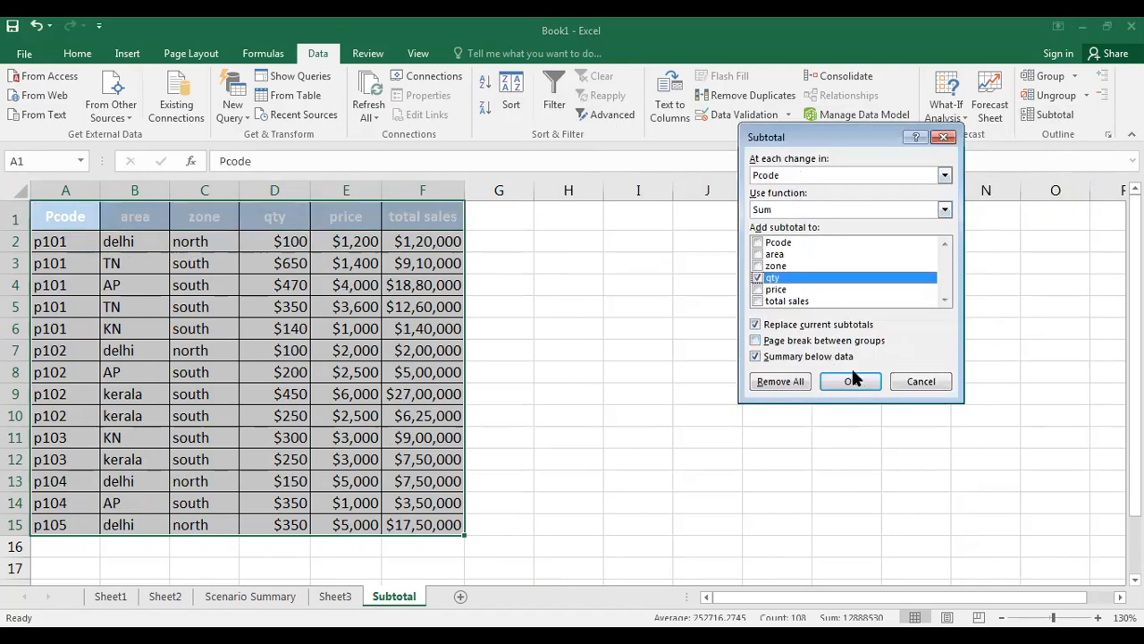
pyautogui.click(851, 382)
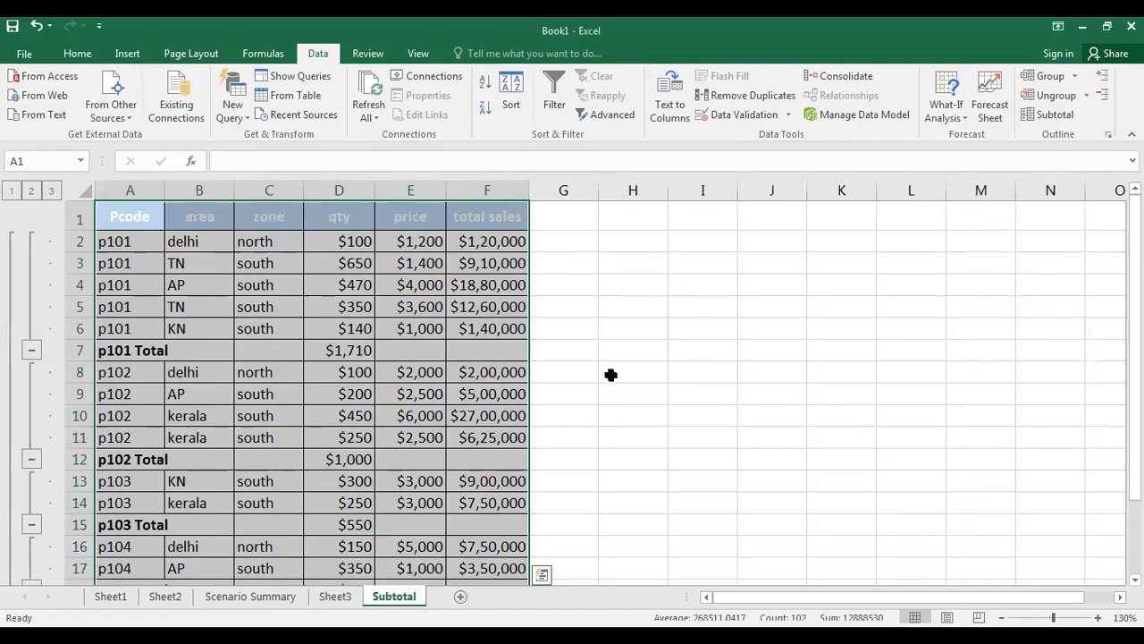
# Step: Examine the qty subtotal cells for product codes p101 to p105 and the grand total, including their SUBTOTAL formulas
pyautogui.click(348, 350)
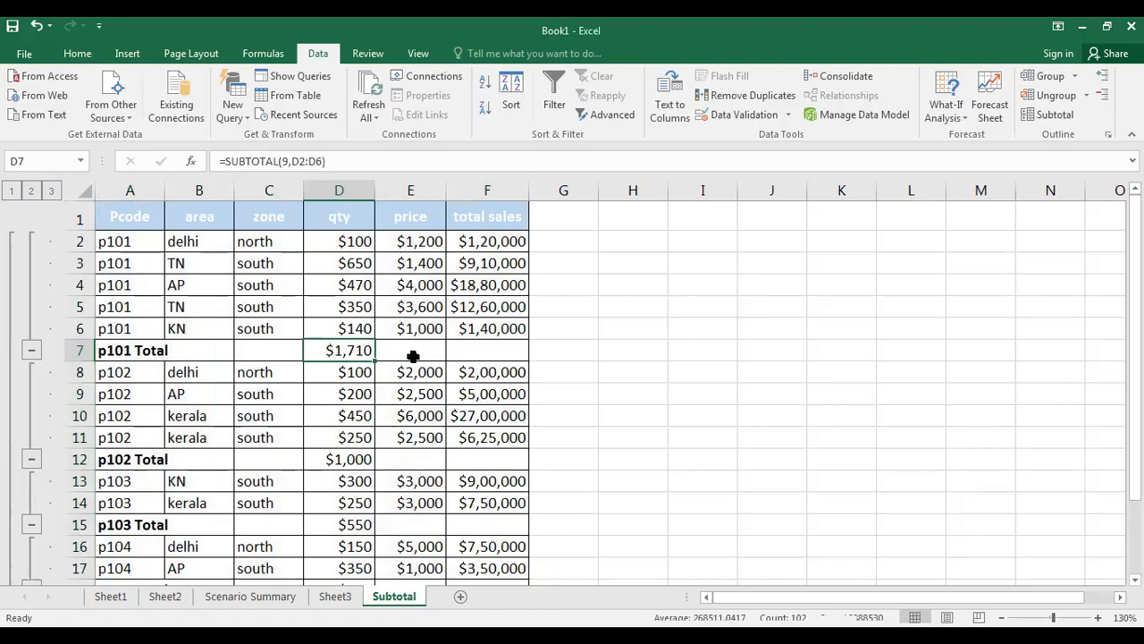
pyautogui.scroll(-1, 391, 389)
pyautogui.click(358, 386)
pyautogui.click(354, 451)
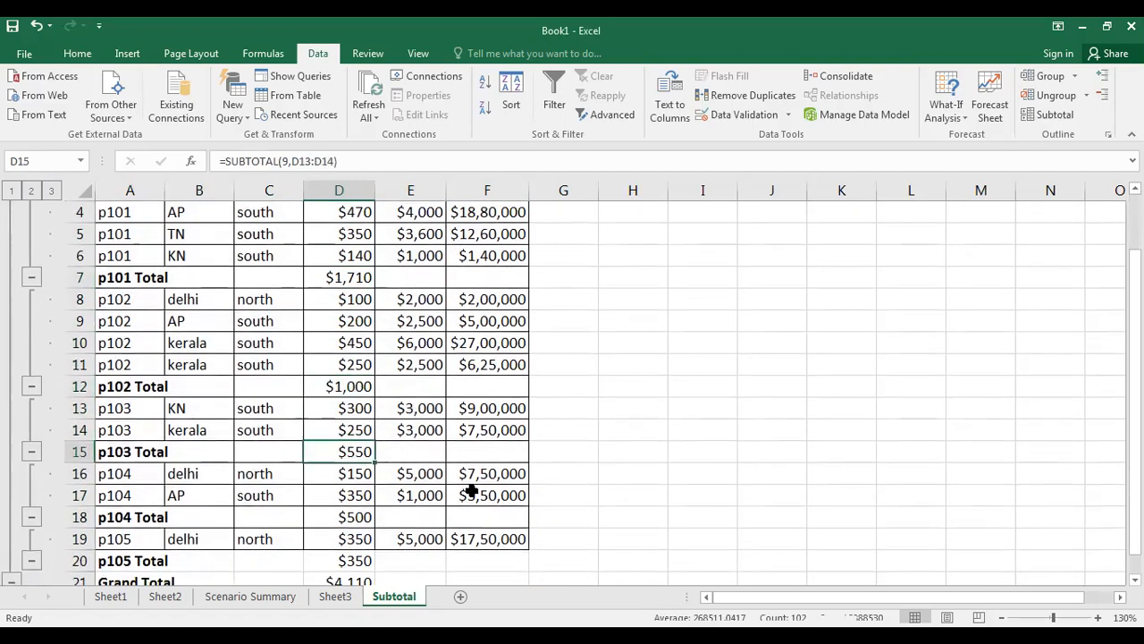
pyautogui.scroll(-1, 368, 501)
pyautogui.click(351, 453)
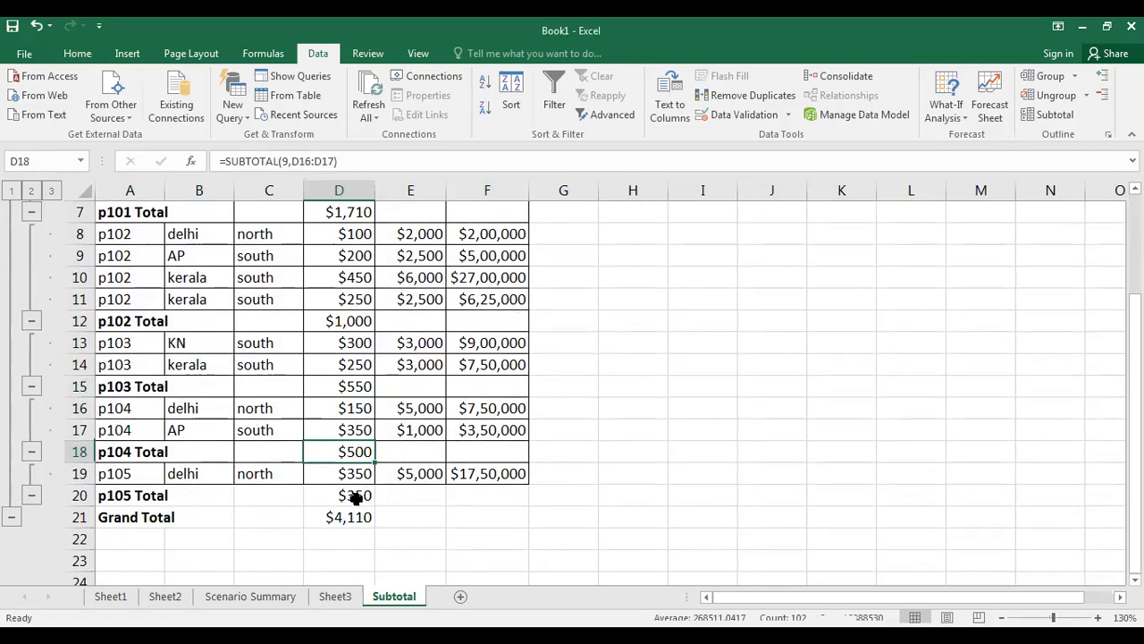
pyautogui.click(358, 495)
pyautogui.click(352, 514)
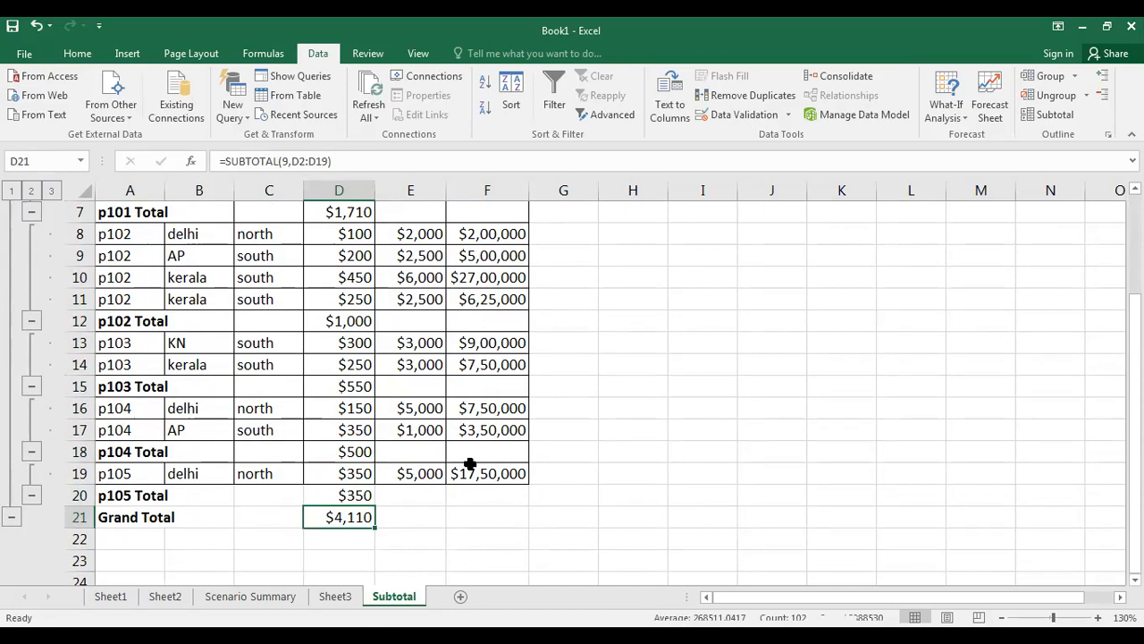
pyautogui.scroll(2, 329, 413)
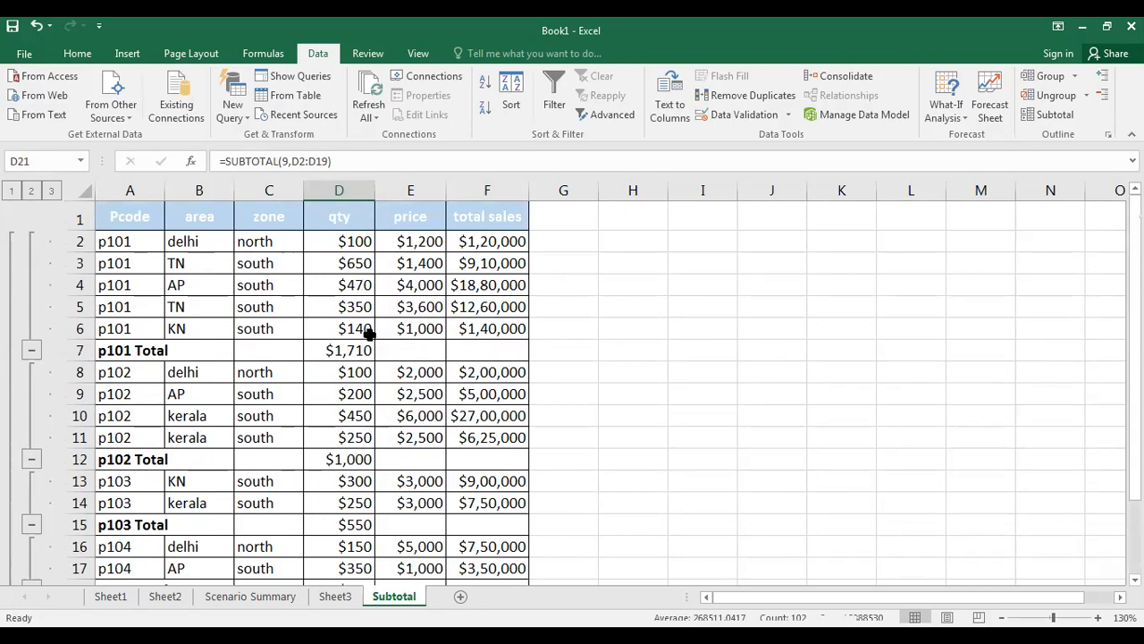
pyautogui.scroll(-1, 369, 332)
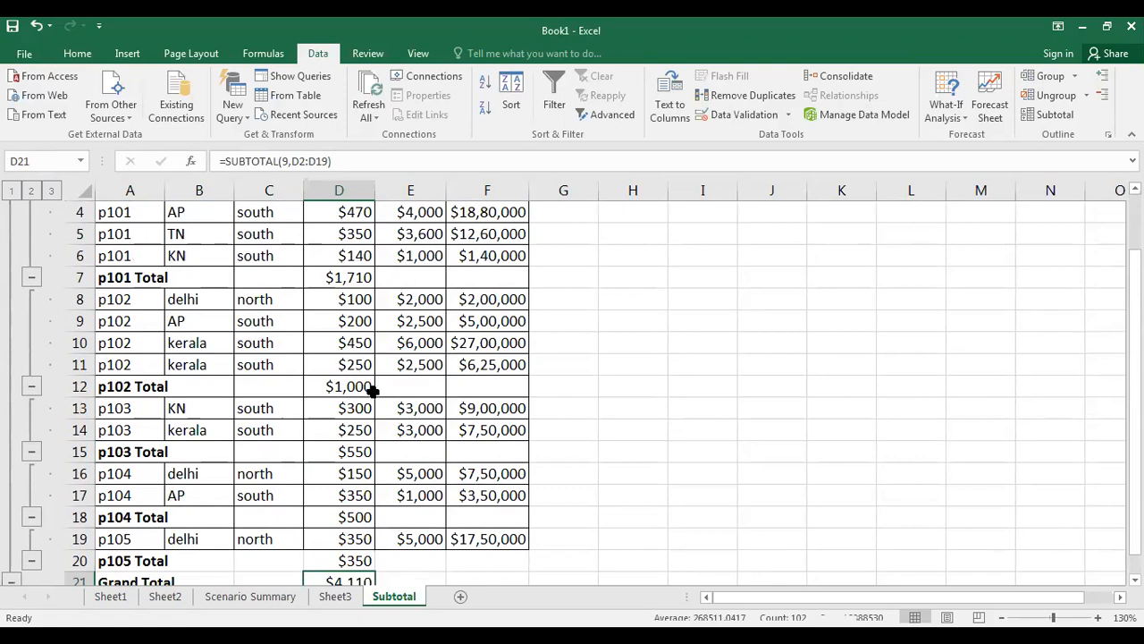
pyautogui.scroll(-1, 372, 394)
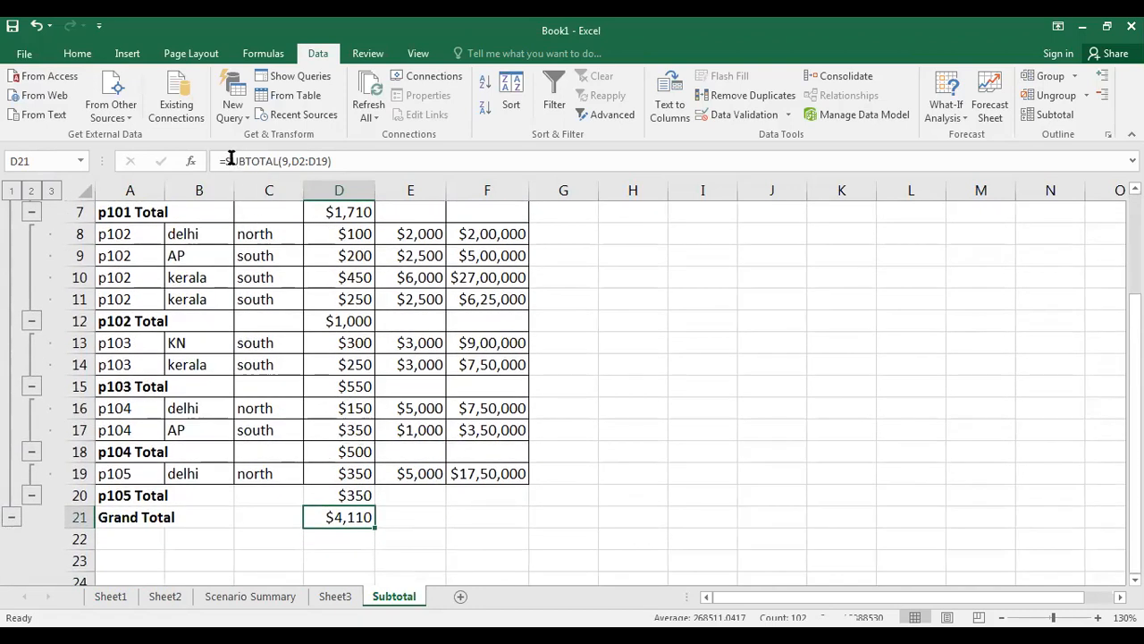
pyautogui.click(346, 319)
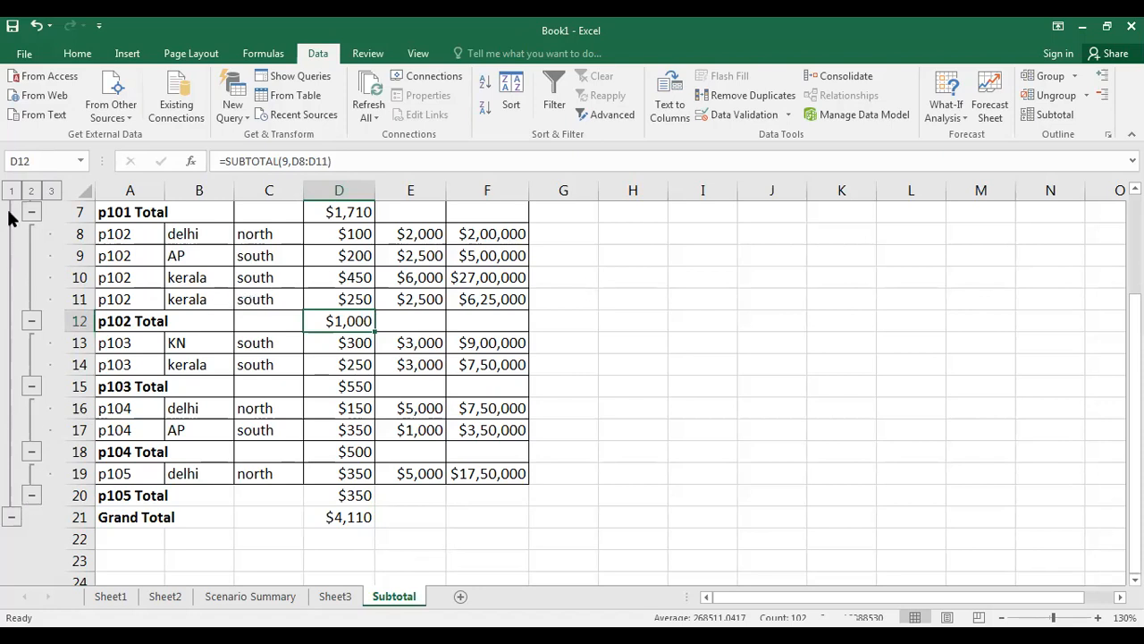
# Step: Collapse the detail rows of all product code groups from p101 to p105 so only the total rows show
pyautogui.click(31, 495)
pyautogui.click(31, 387)
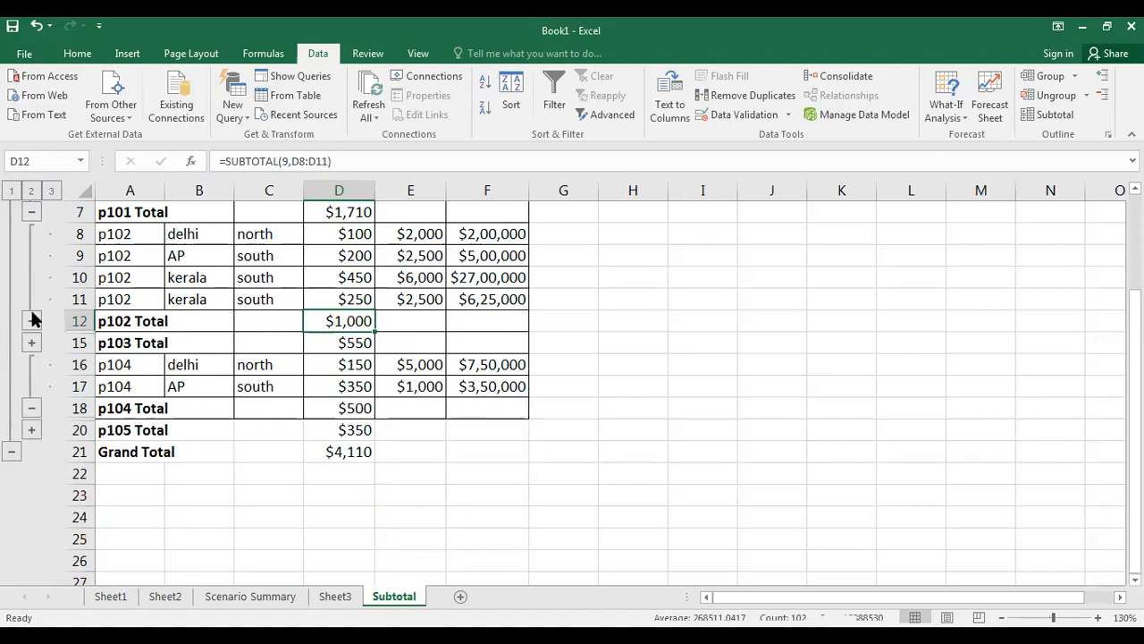
pyautogui.click(31, 321)
pyautogui.click(31, 215)
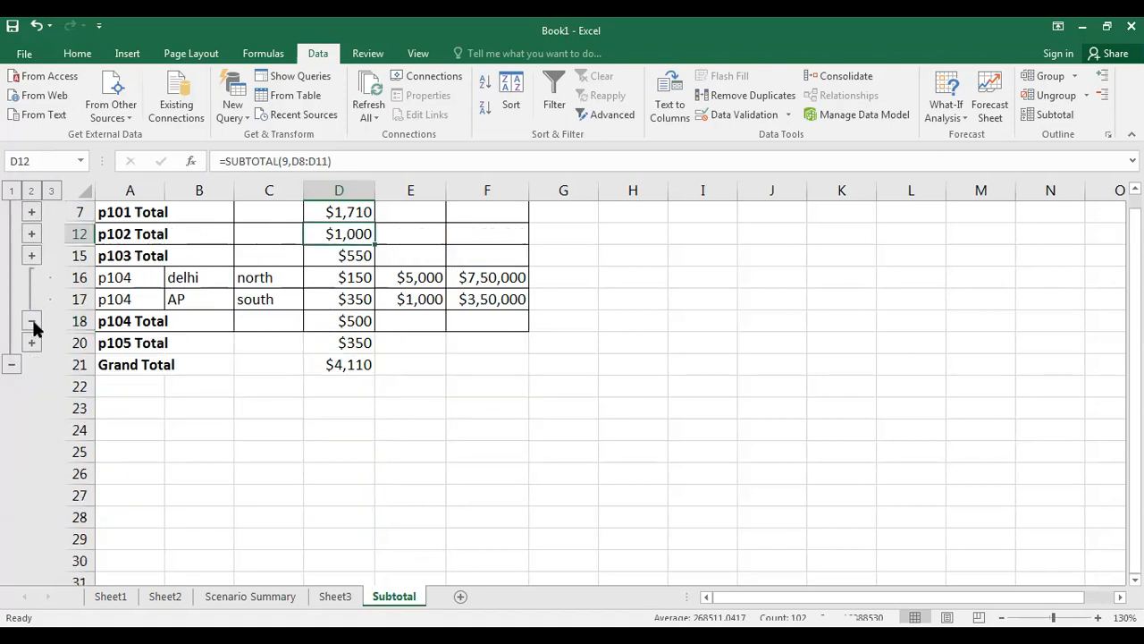
pyautogui.click(31, 321)
pyautogui.scroll(1, 559, 403)
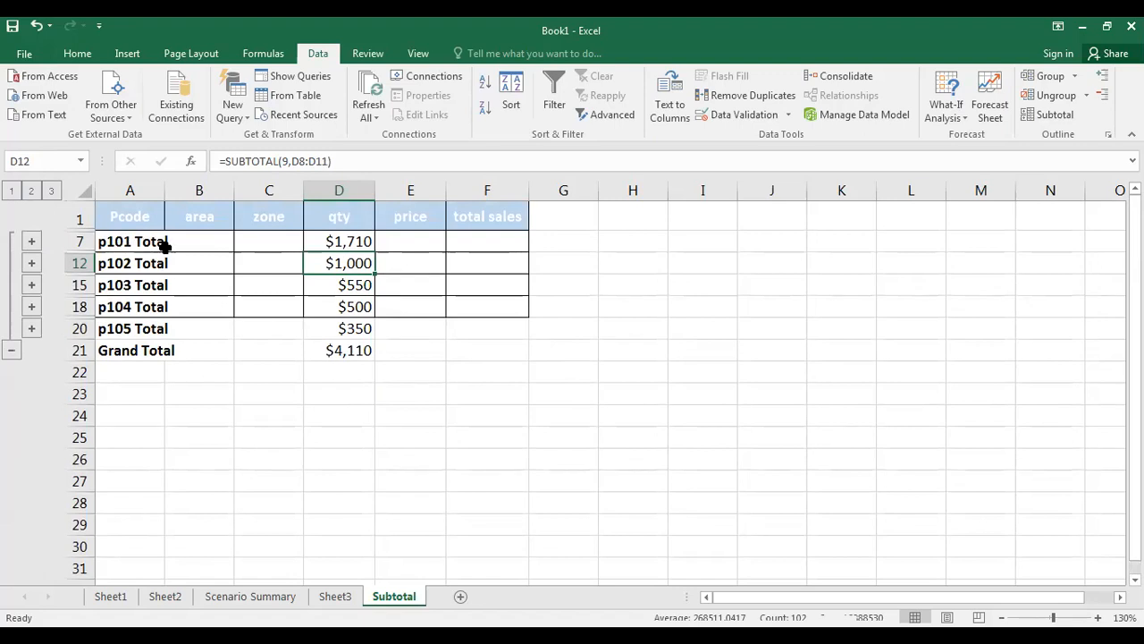
# Step: Collapse and re-expand the grand total group, and briefly show and hide the detail rows of p103, p101 and p102
pyautogui.click(10, 350)
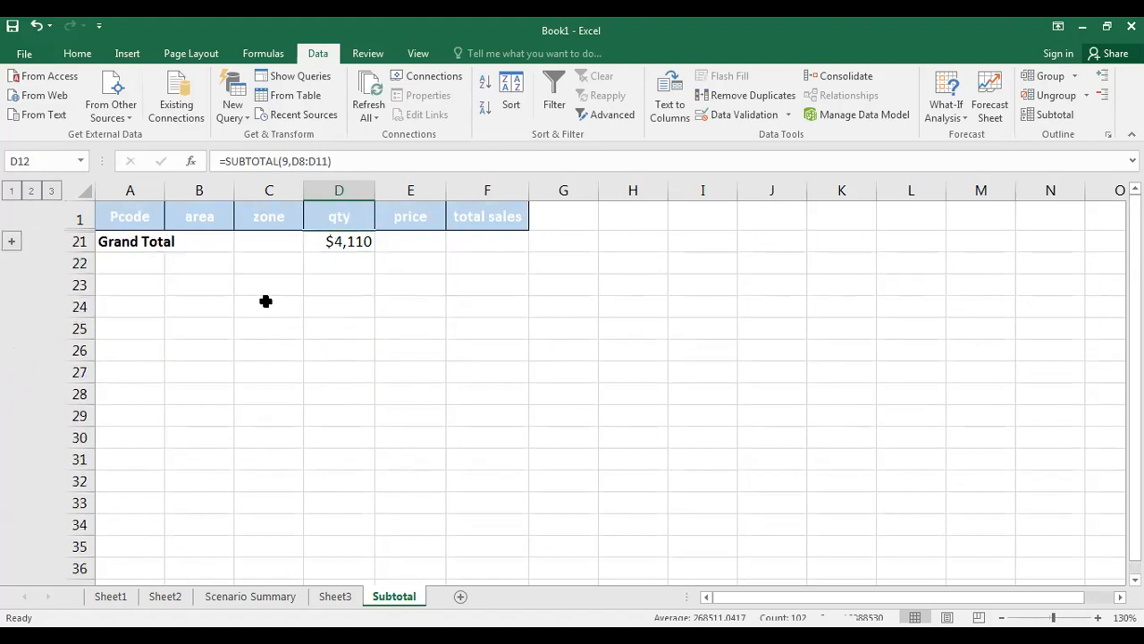
pyautogui.click(11, 241)
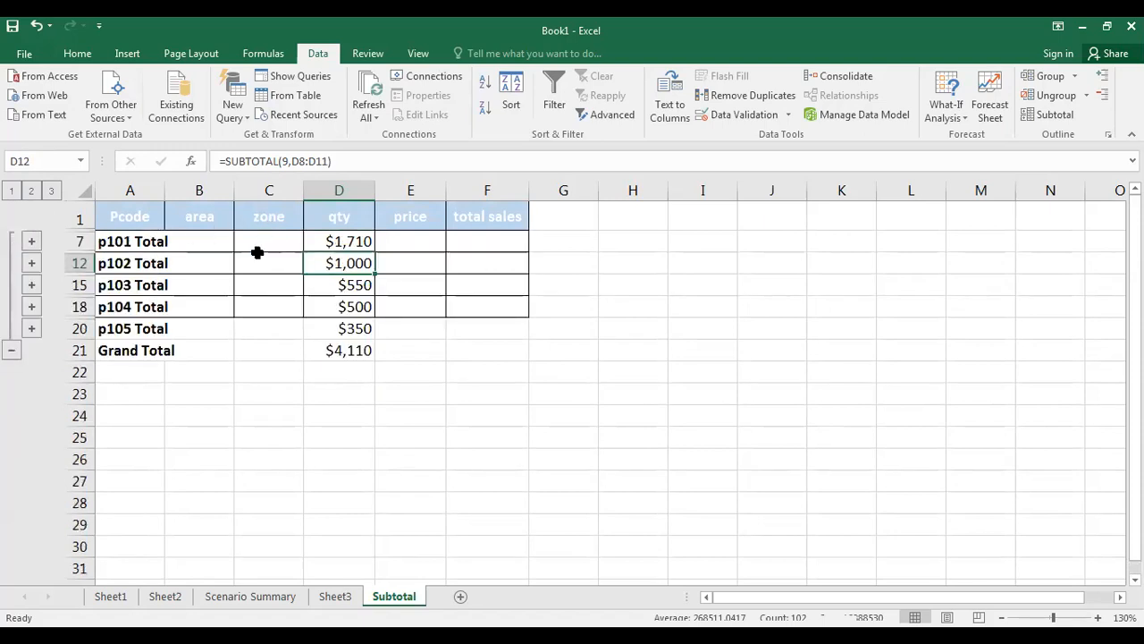
pyautogui.click(31, 285)
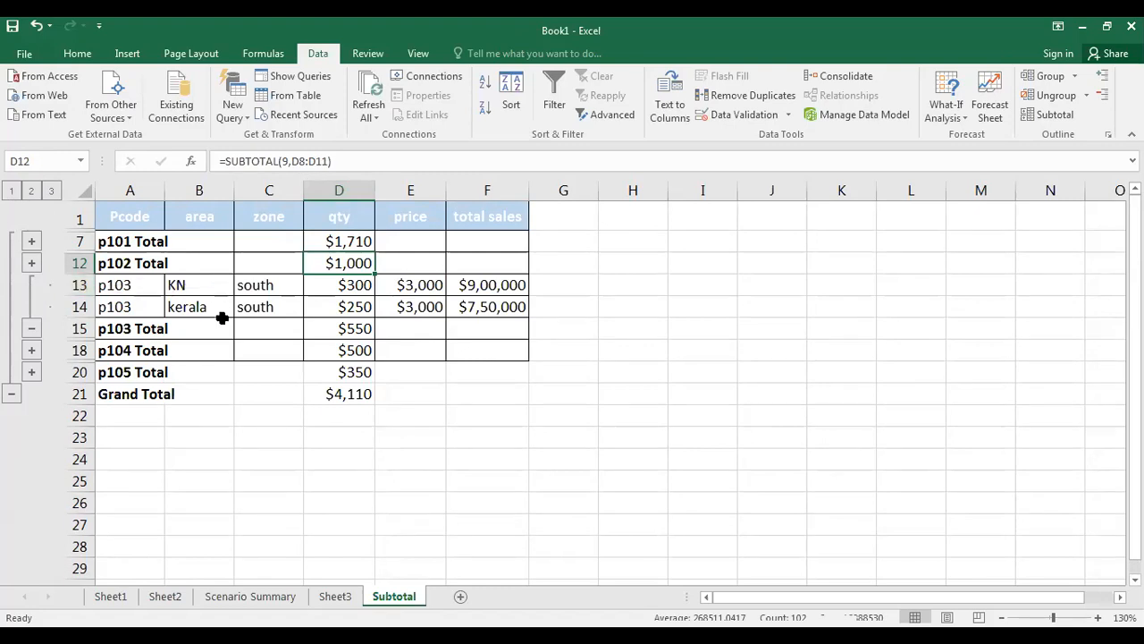
pyautogui.click(32, 328)
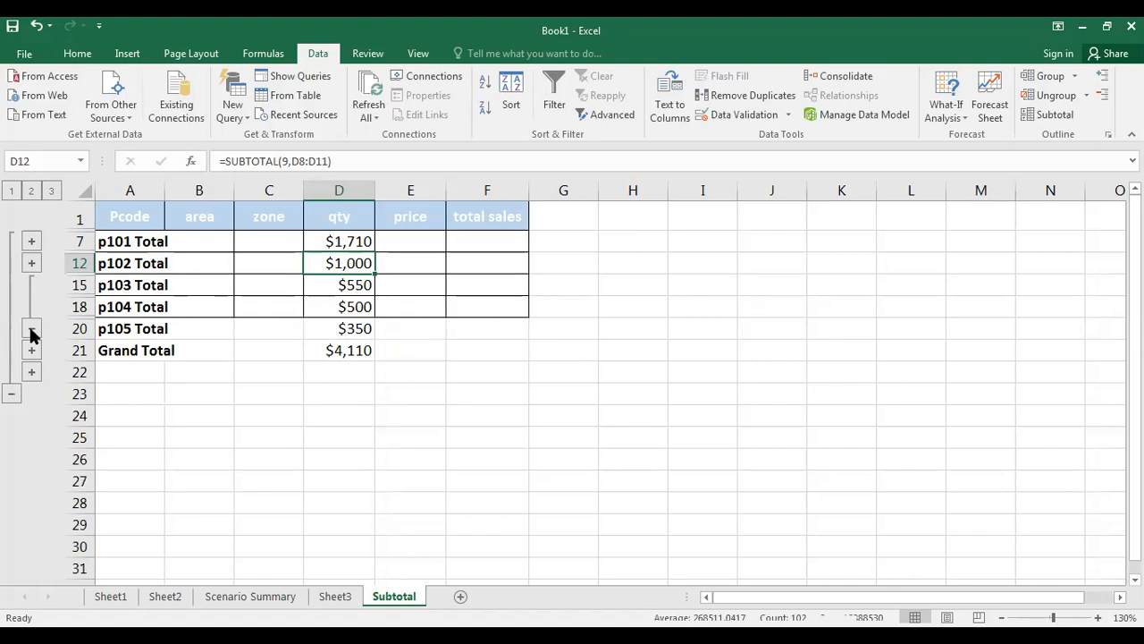
pyautogui.click(32, 241)
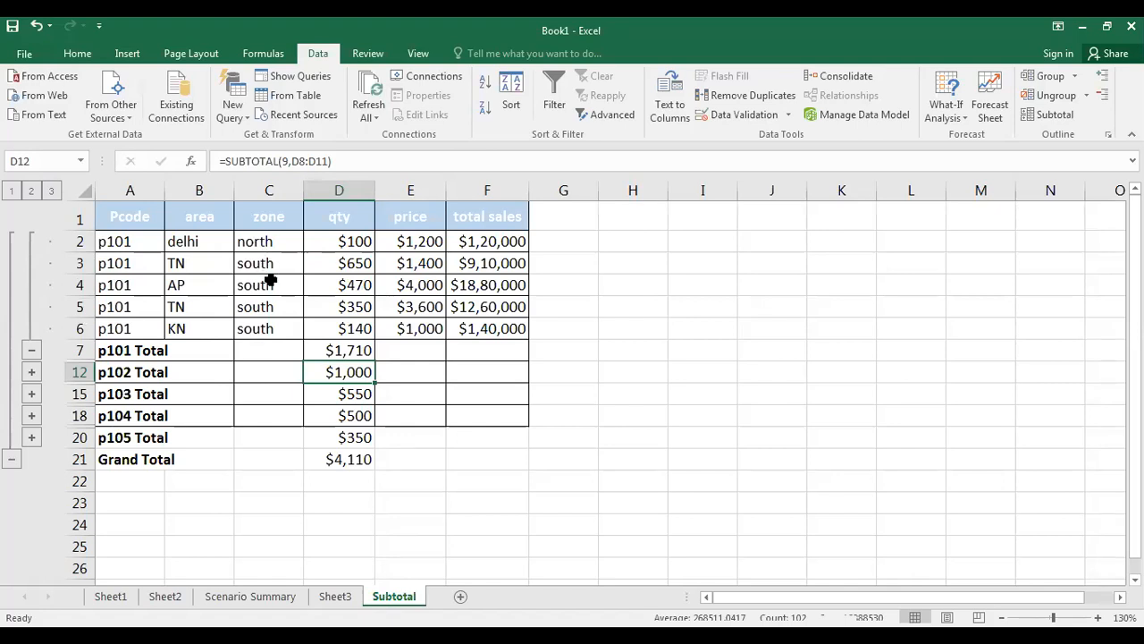
pyautogui.click(31, 350)
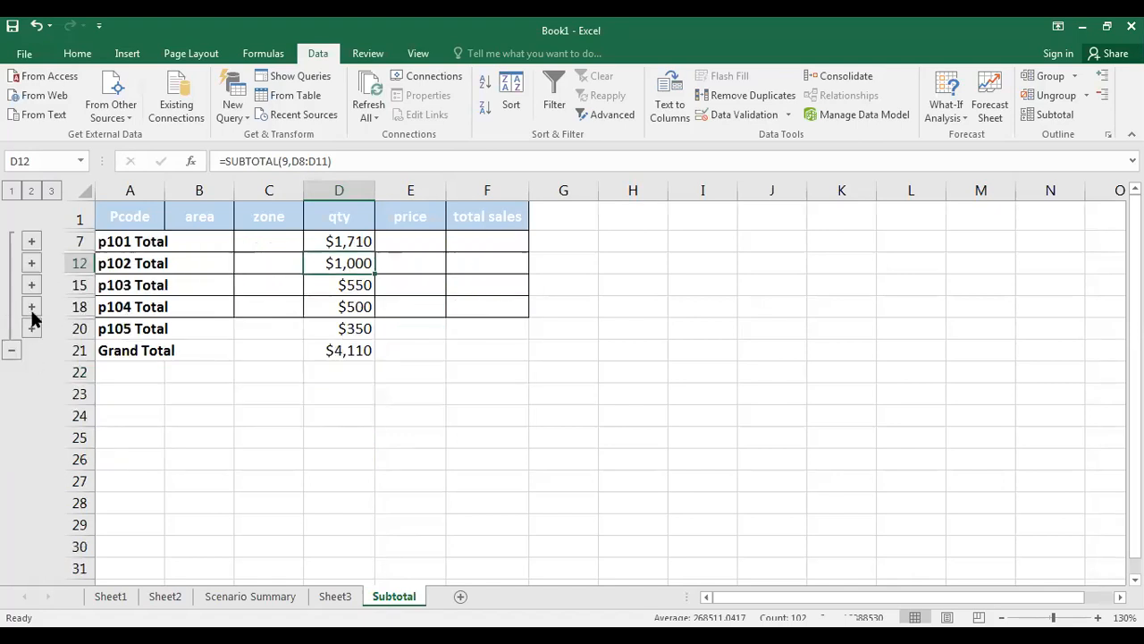
pyautogui.click(32, 263)
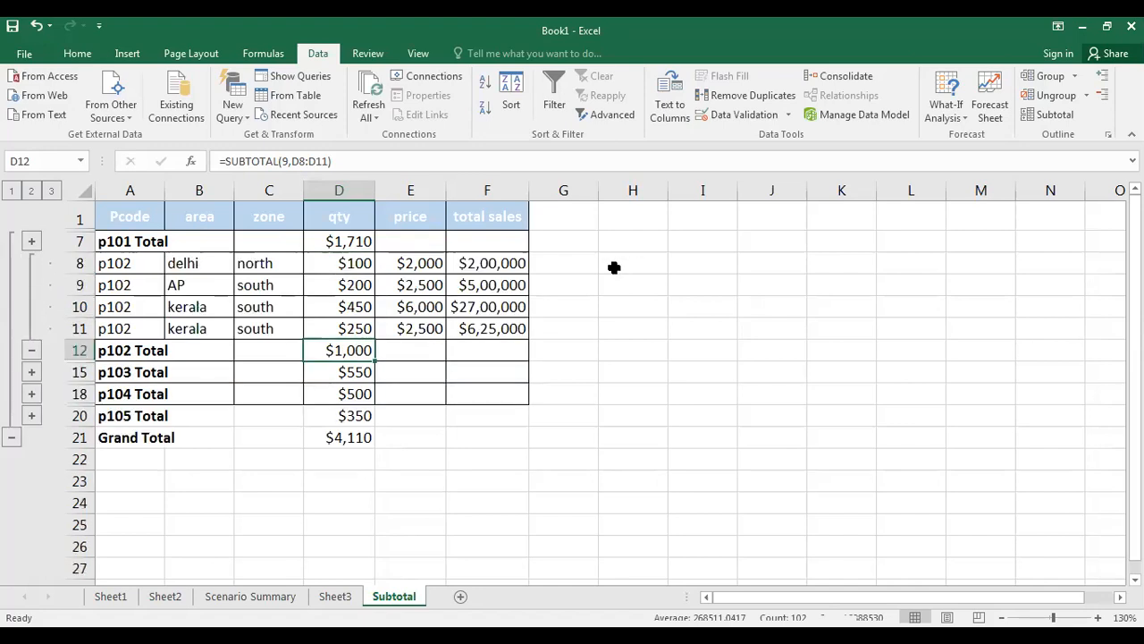
pyautogui.click(31, 351)
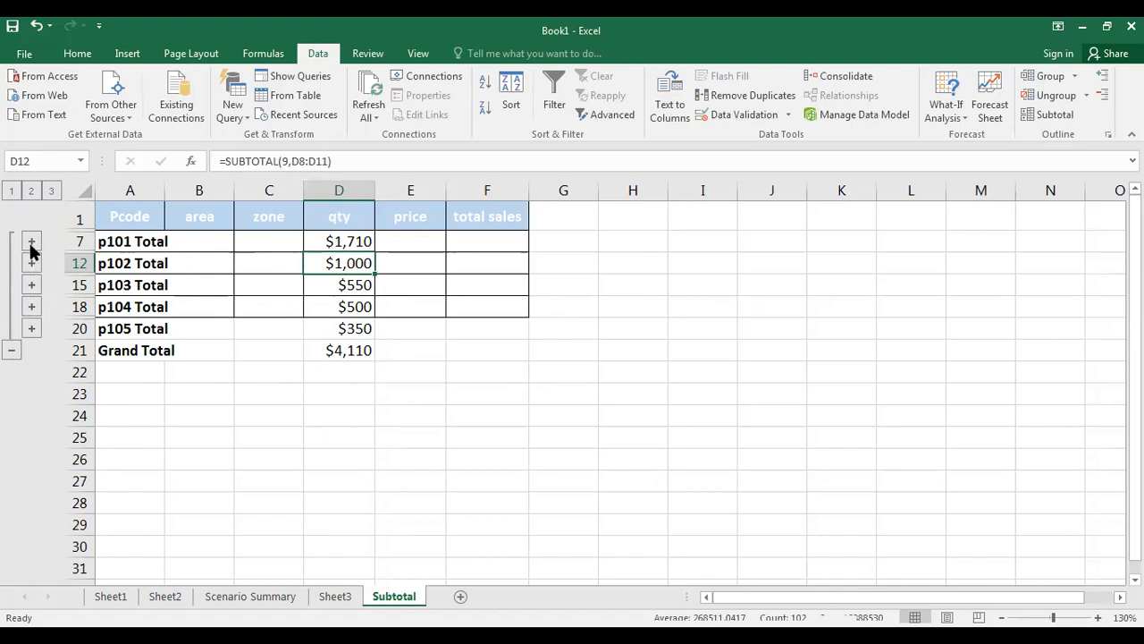
# Step: Expand the detail rows of all product code groups from p105 to p101 and look over the full table
pyautogui.click(31, 329)
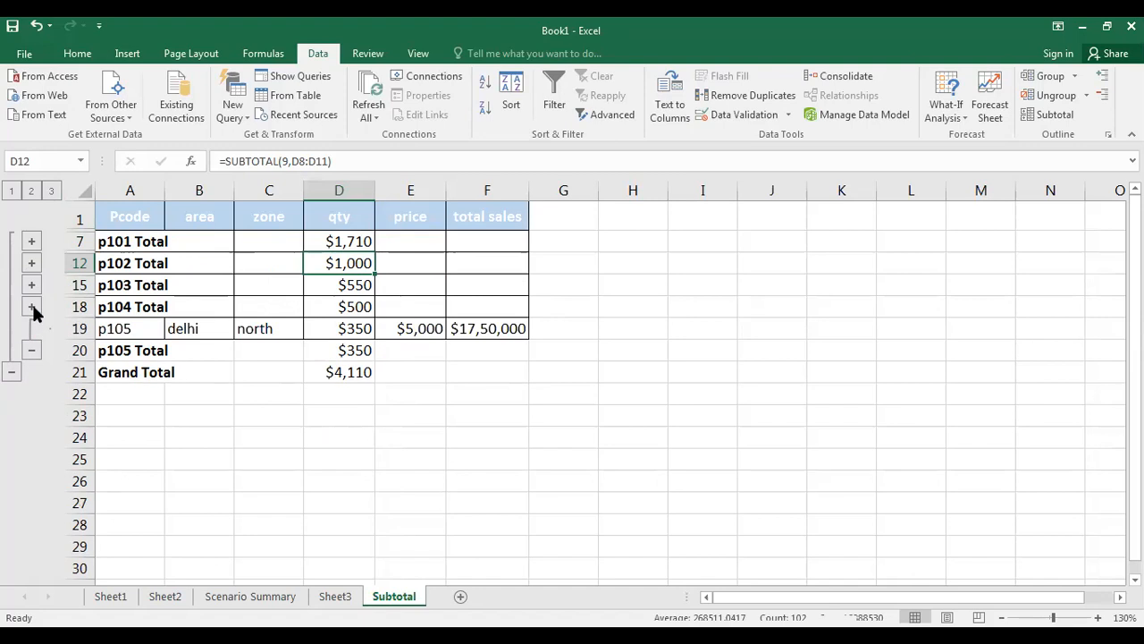
pyautogui.click(32, 308)
pyautogui.click(32, 285)
pyautogui.click(31, 263)
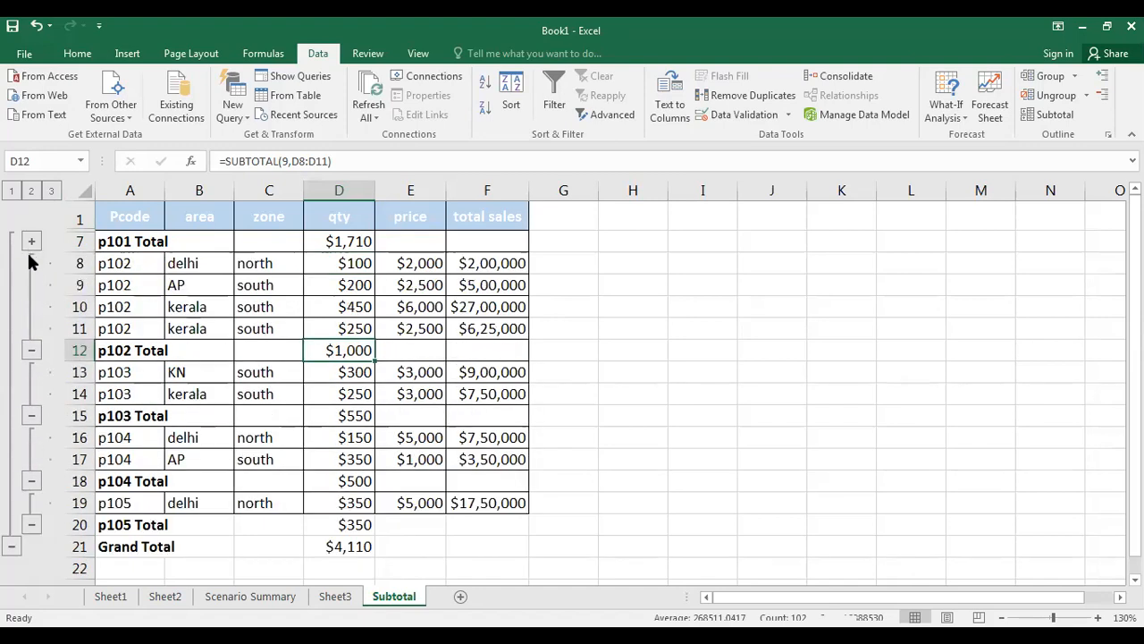
pyautogui.click(31, 241)
pyautogui.scroll(-3, 255, 288)
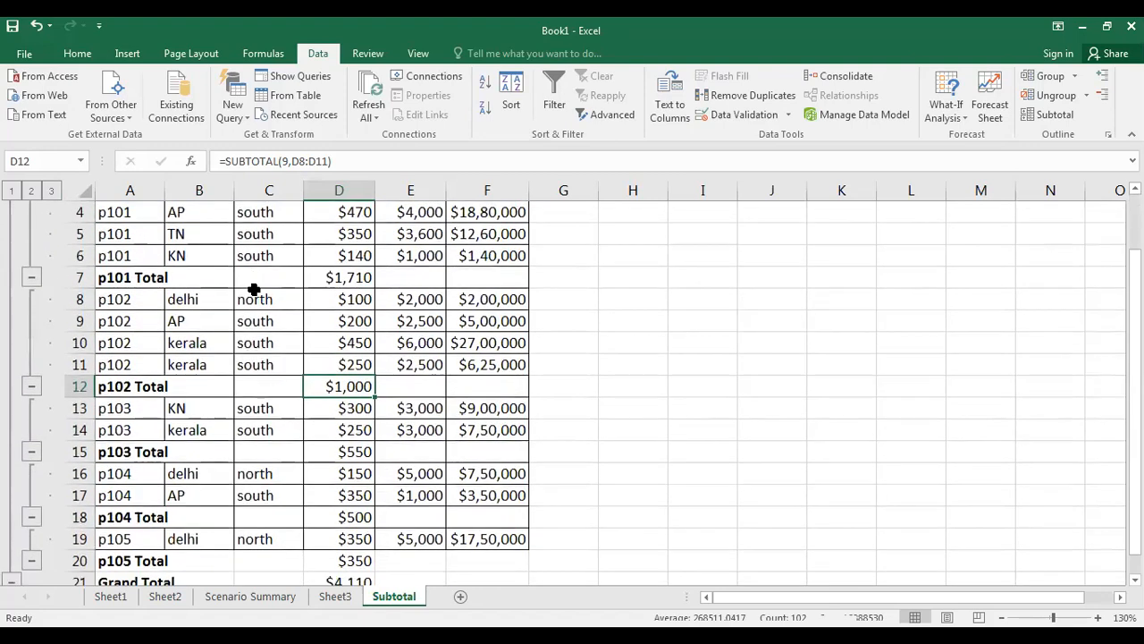
pyautogui.scroll(3, 255, 288)
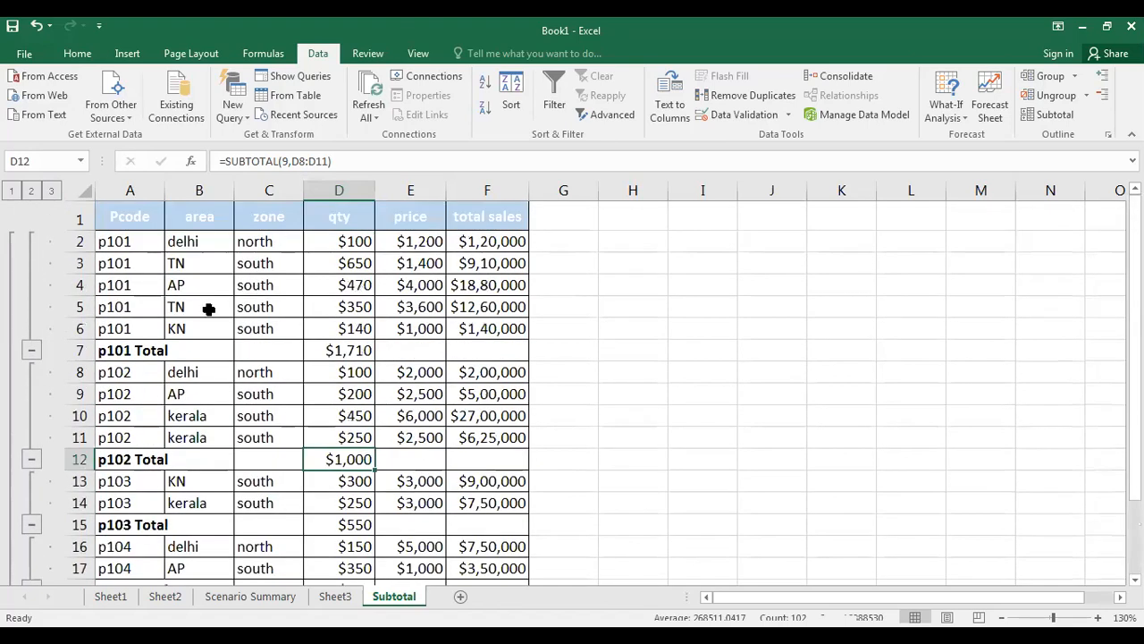
# Step: Collapse the detail rows of the p101, p102 and p103 groups
pyautogui.click(31, 351)
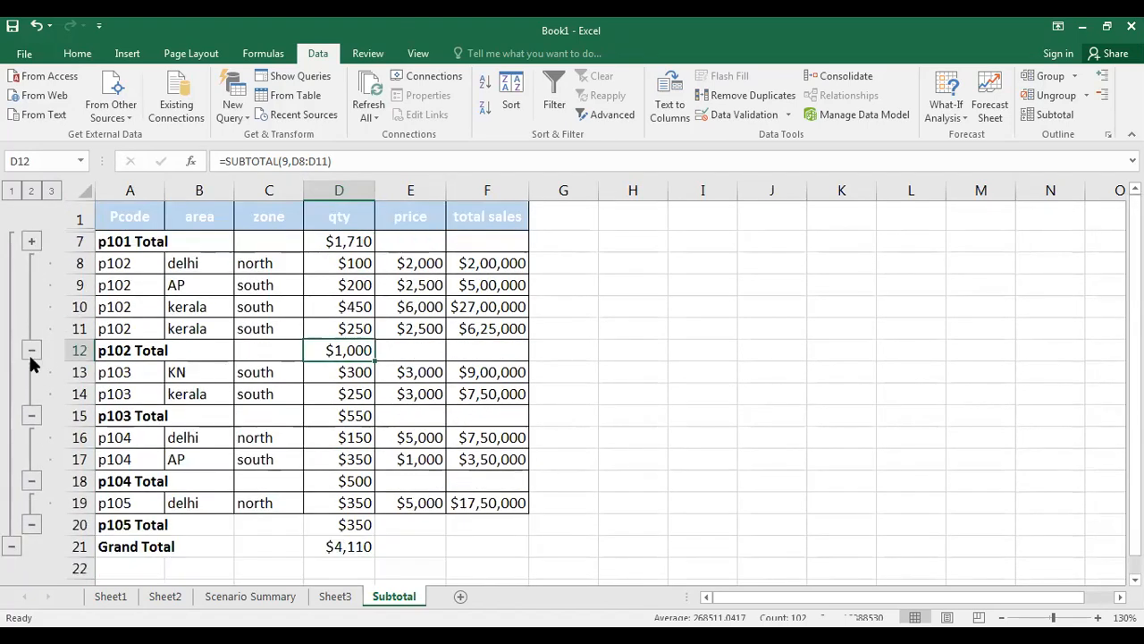
pyautogui.click(31, 351)
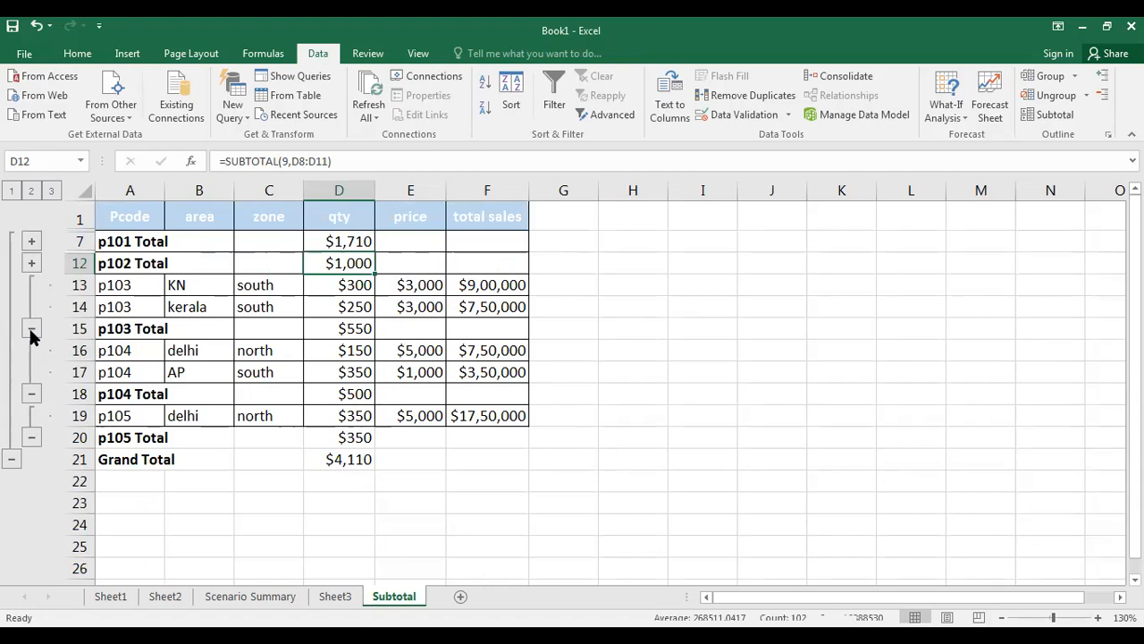
pyautogui.click(31, 328)
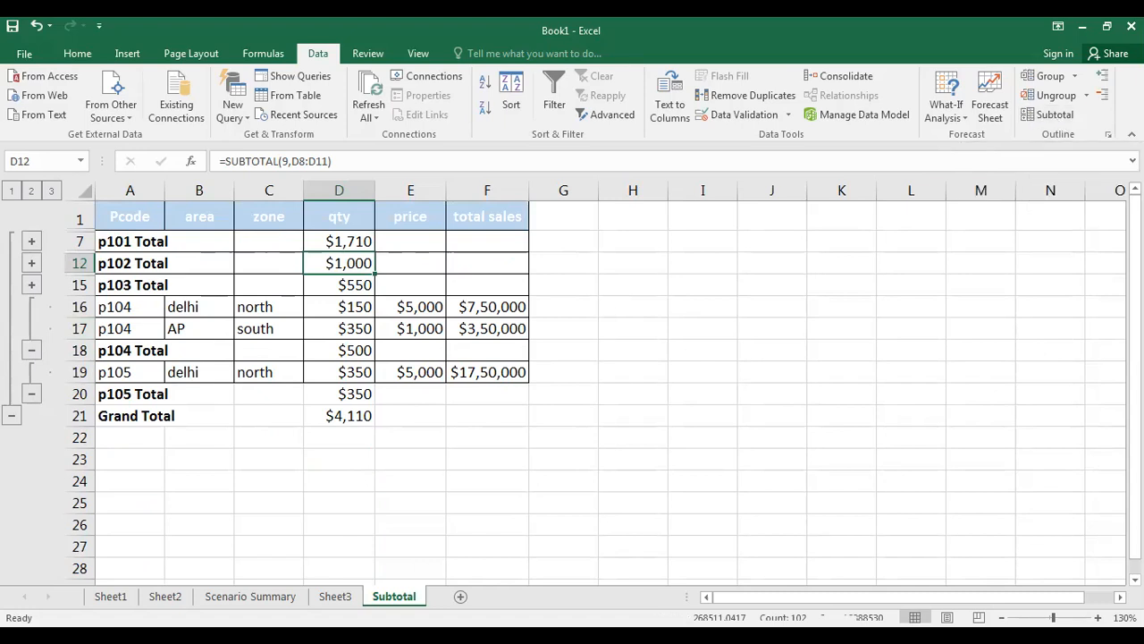
# Step: Undo the recent collapse and expand changes to the product code groups
pyautogui.hotkey('ctrl', 'z')
pyautogui.hotkey('ctrl', 'z')
pyautogui.hotkey('ctrl', 'z')
pyautogui.hotkey('ctrl', 'z')
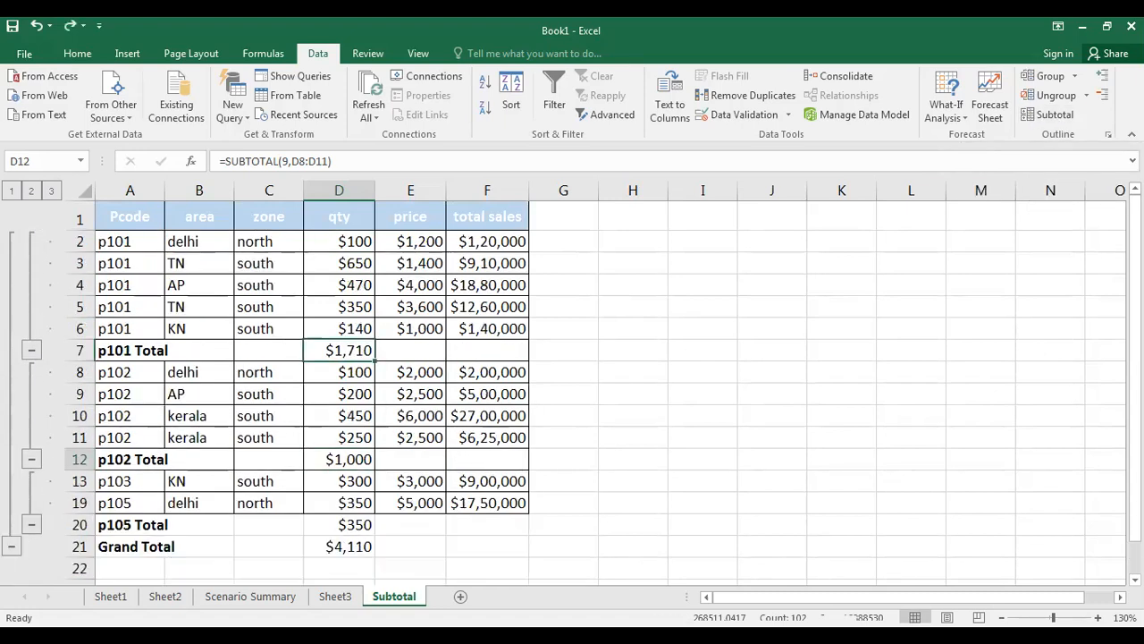
# Step: Redo the undone collapse and expand changes to the product code groups
pyautogui.hotkey('ctrl', 'y')
pyautogui.hotkey('ctrl', 'y')
pyautogui.hotkey('ctrl', 'y')
pyautogui.hotkey('ctrl', 'y')
pyautogui.hotkey('ctrl', 'y')
pyautogui.hotkey('ctrl', 'y')
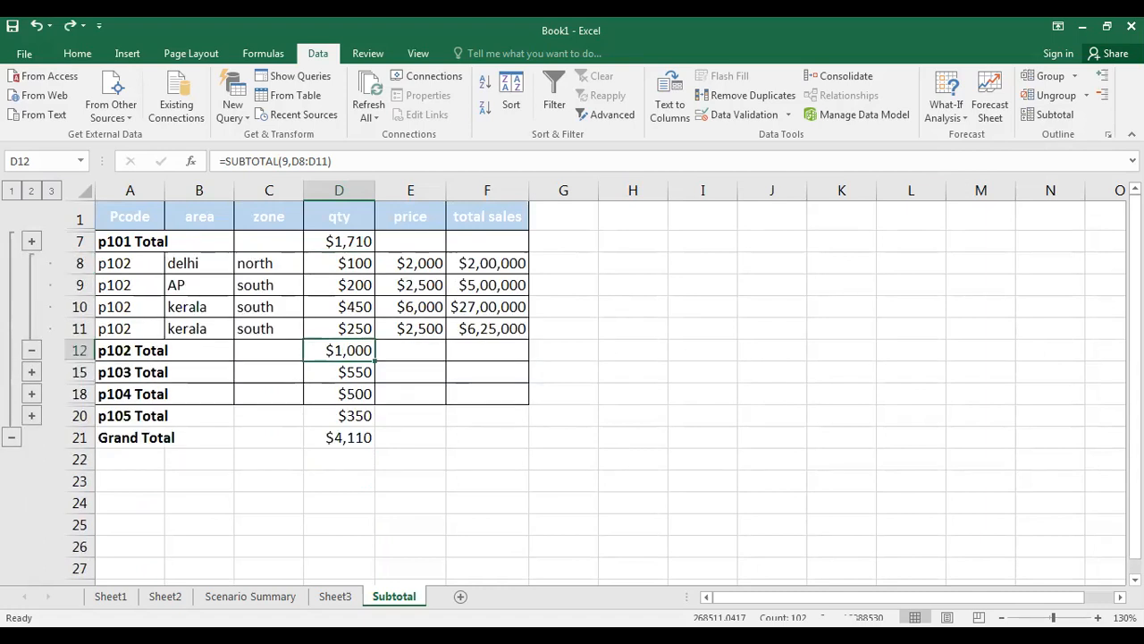
pyautogui.hotkey('ctrl', 'y')
pyautogui.hotkey('ctrl', 'y')
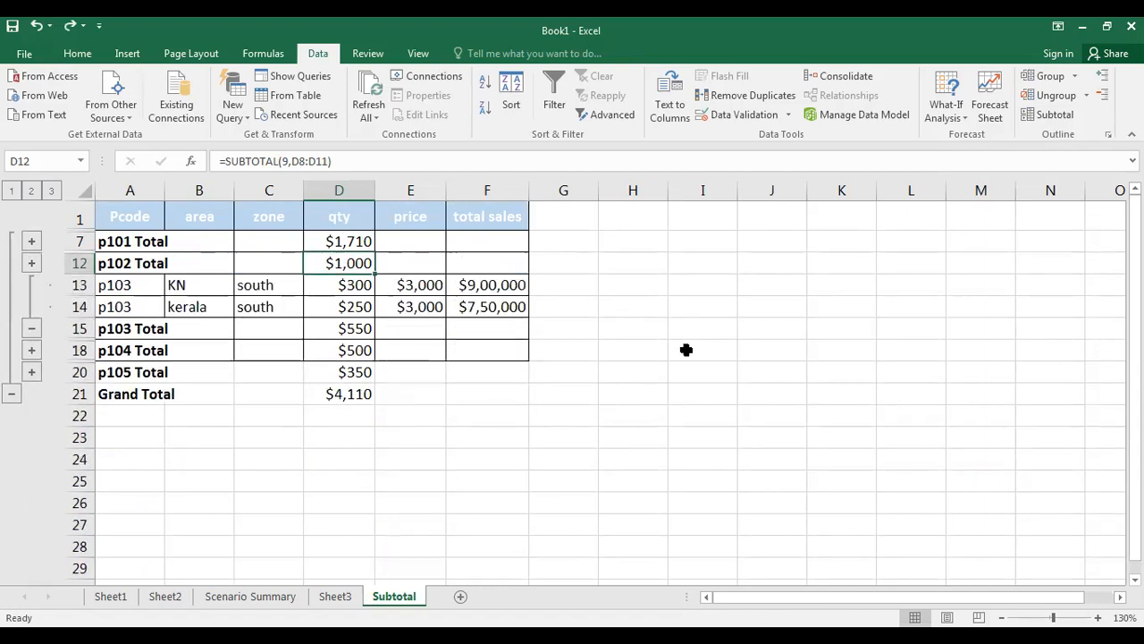
pyautogui.hotkey('ctrl', 'y')
pyautogui.hotkey('ctrl', 'y')
pyautogui.hotkey('ctrl', 'y')
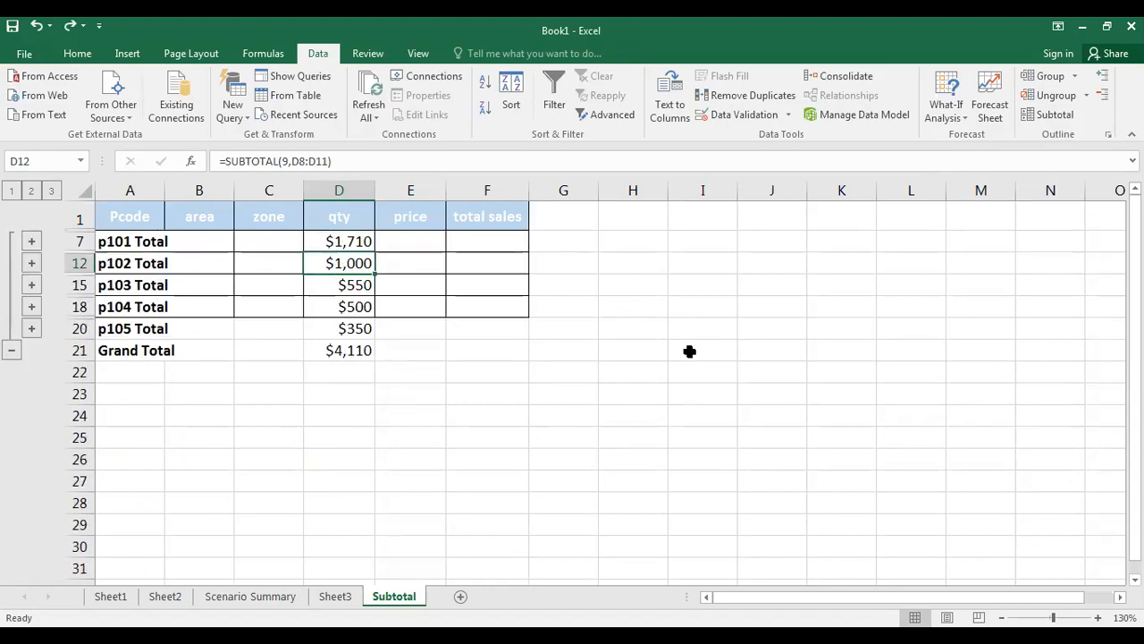
pyautogui.hotkey('ctrl', 'y')
pyautogui.hotkey('ctrl', 'y')
pyautogui.hotkey('ctrl', 'y')
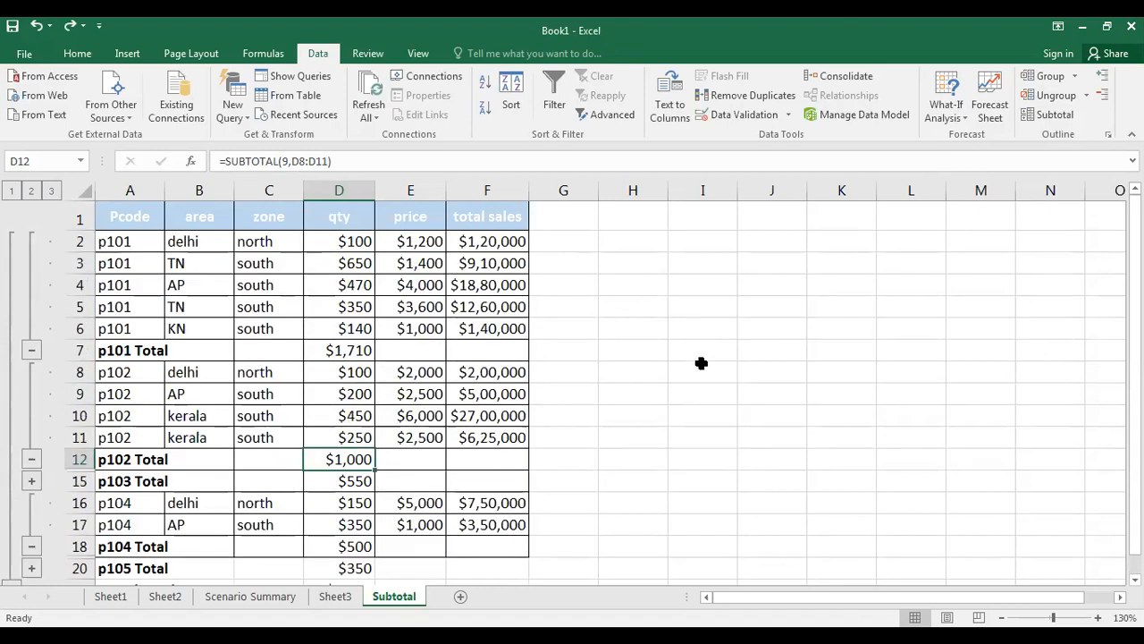
pyautogui.hotkey('ctrl', 'y')
pyautogui.hotkey('ctrl', 'y')
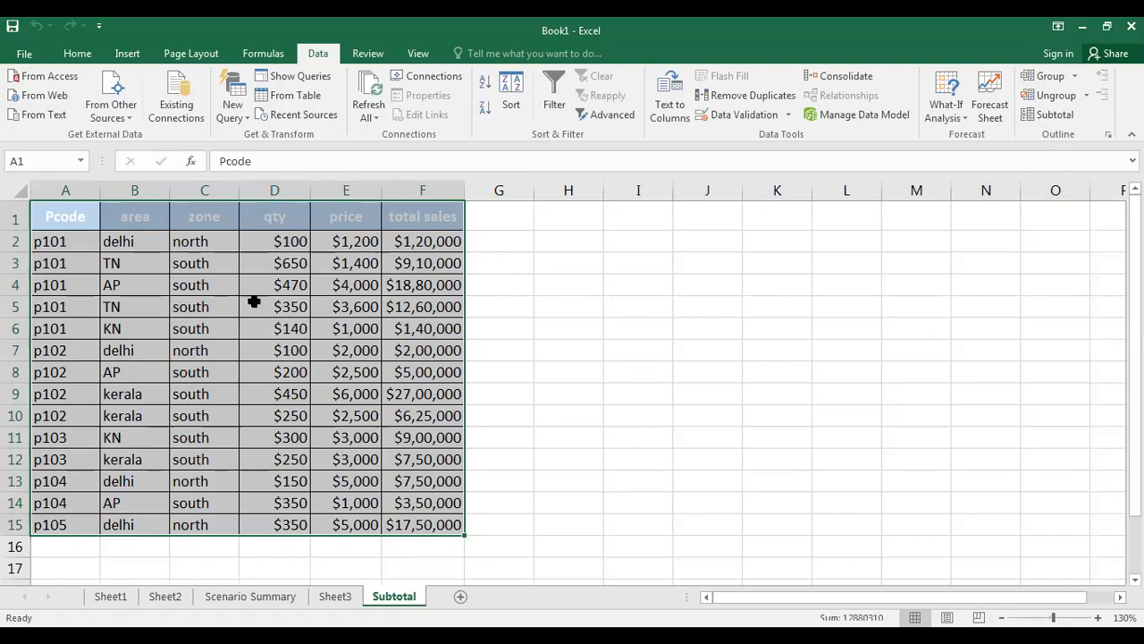
# Step: Sort the whole table A1:F15 by area values in A to Z order
pyautogui.click(137, 266)
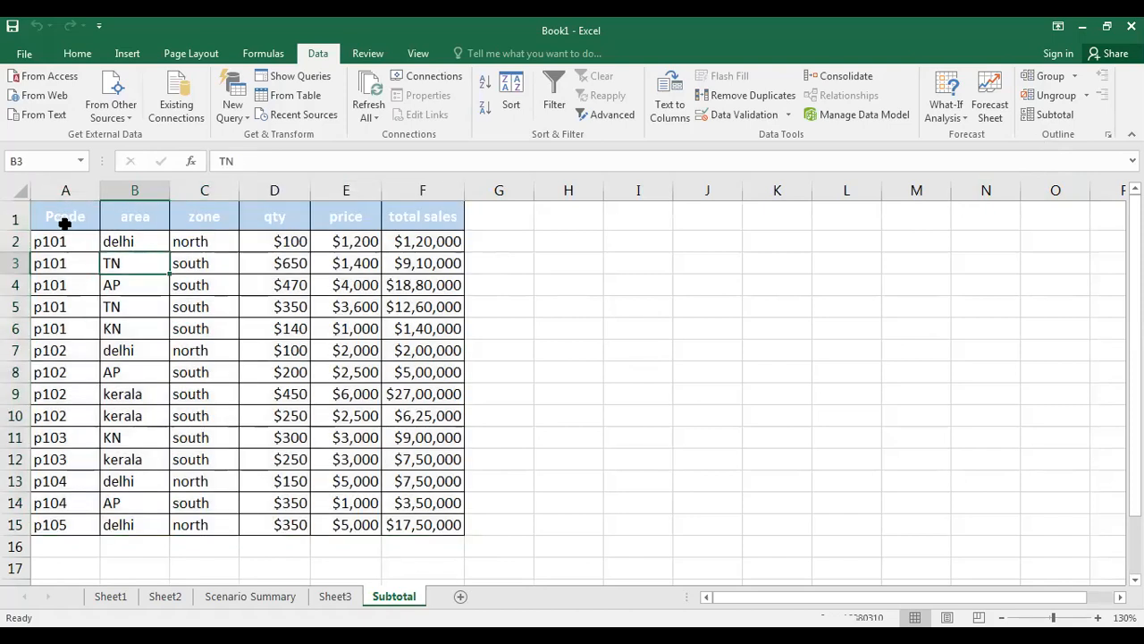
pyautogui.moveTo(76, 216); pyautogui.dragTo(428, 519)
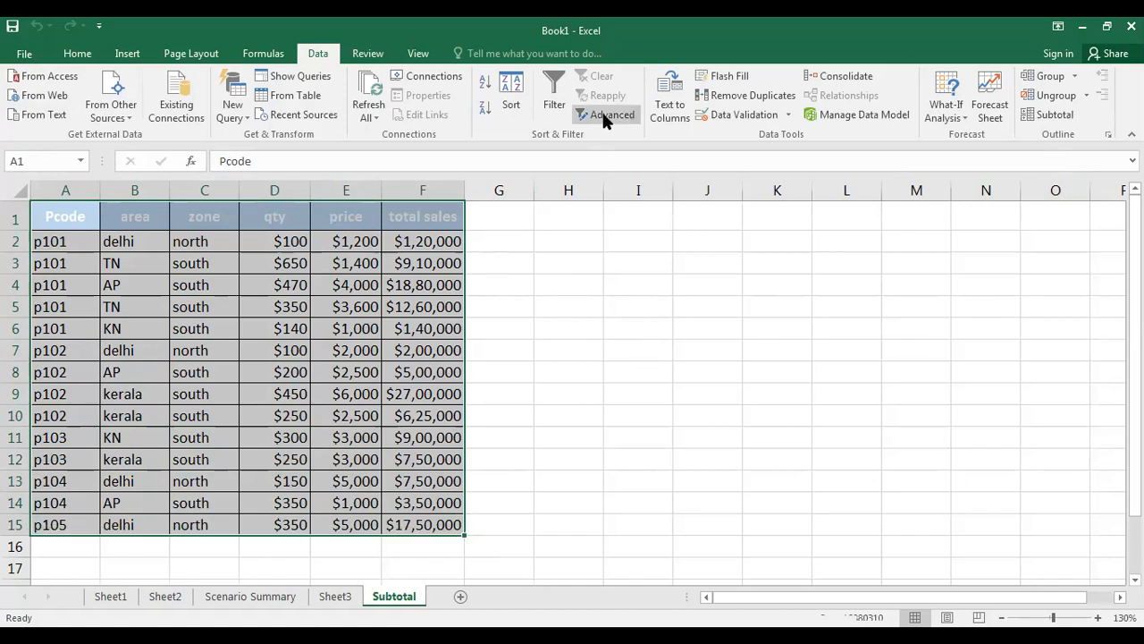
pyautogui.click(510, 88)
pyautogui.click(756, 239)
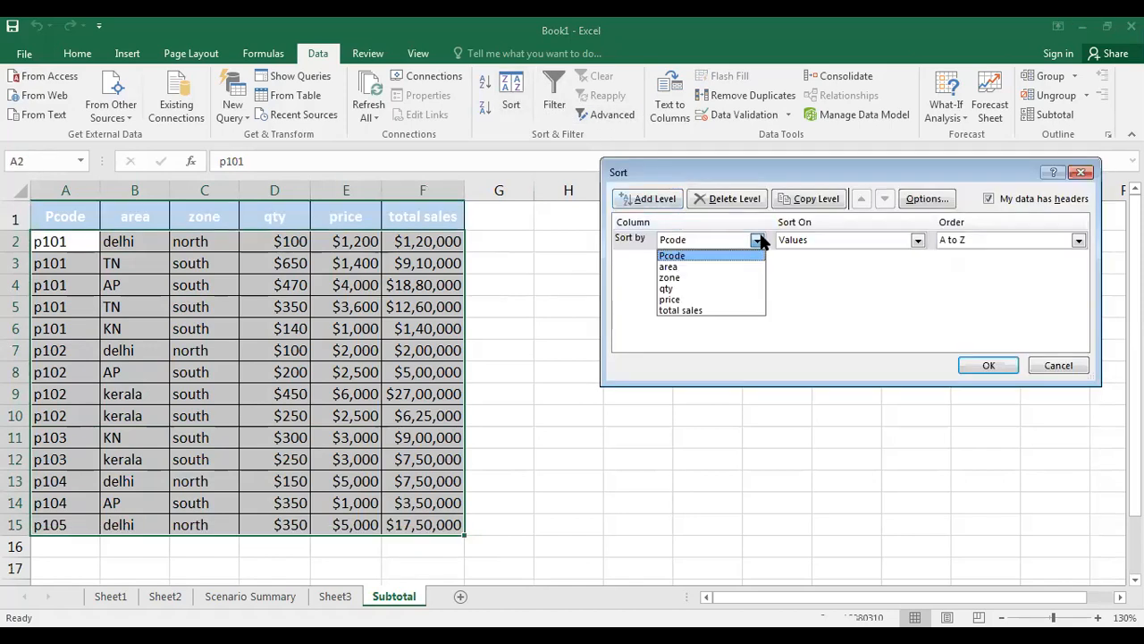
pyautogui.click(670, 266)
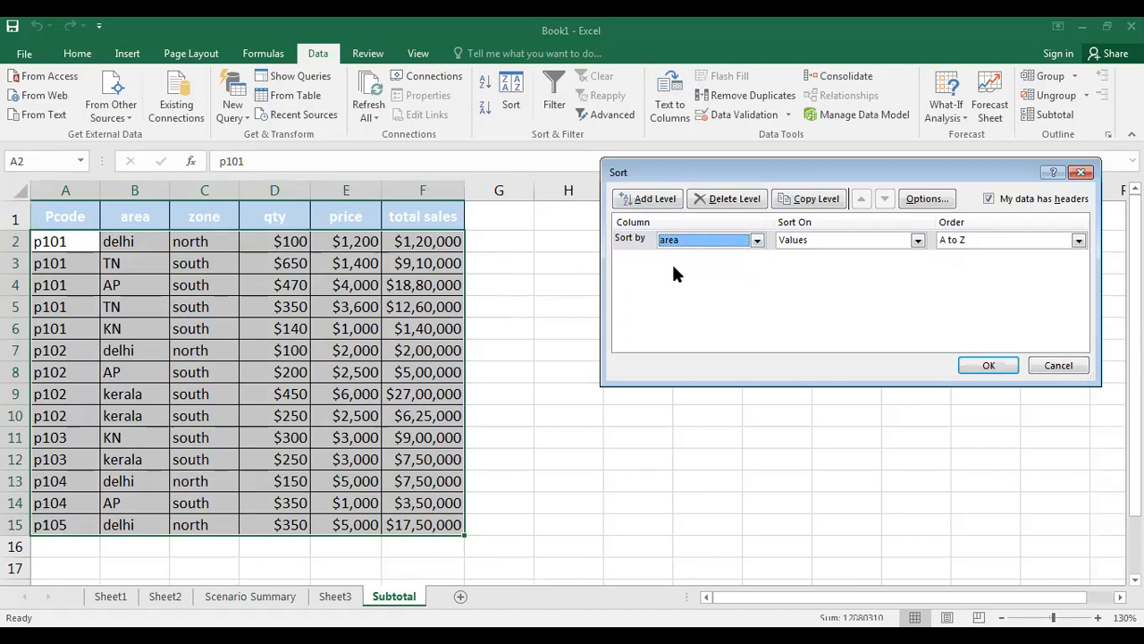
pyautogui.click(1005, 362)
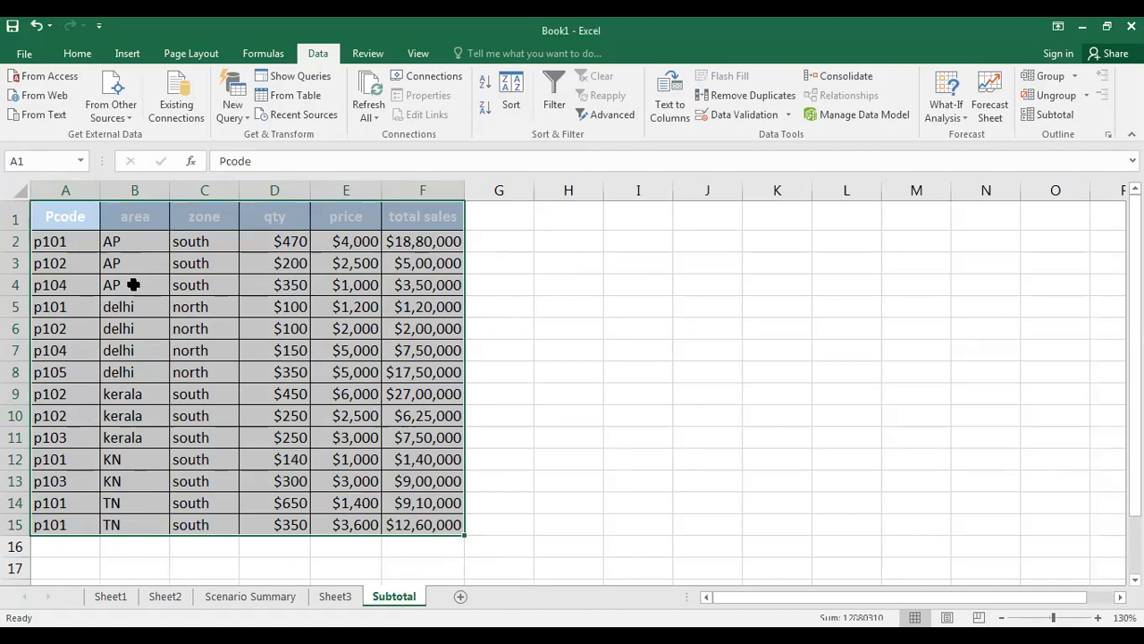
pyautogui.click(132, 512)
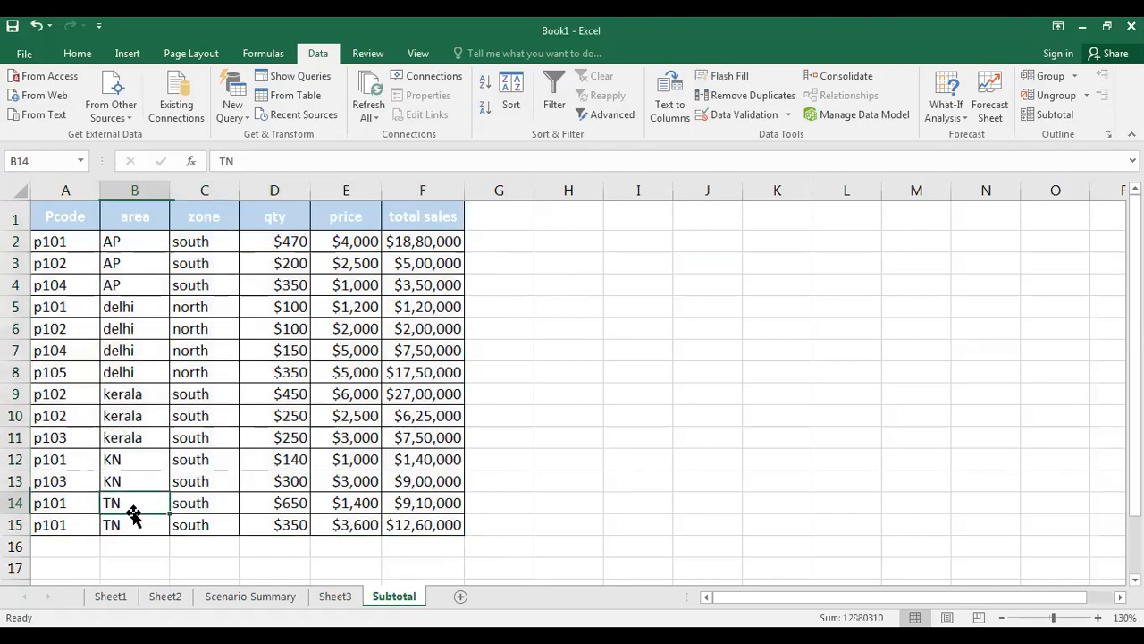
# Step: Add subtotals to the table at each change in area, using Average on total sales only instead of qty
pyautogui.moveTo(67, 211); pyautogui.dragTo(419, 528)
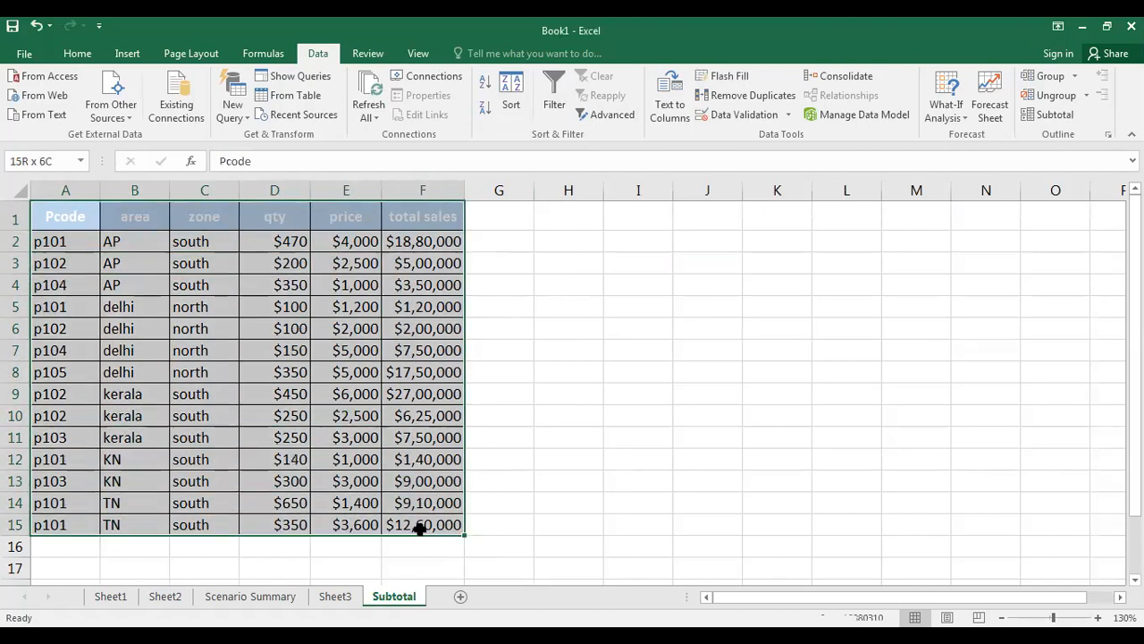
pyautogui.click(1055, 118)
pyautogui.click(941, 175)
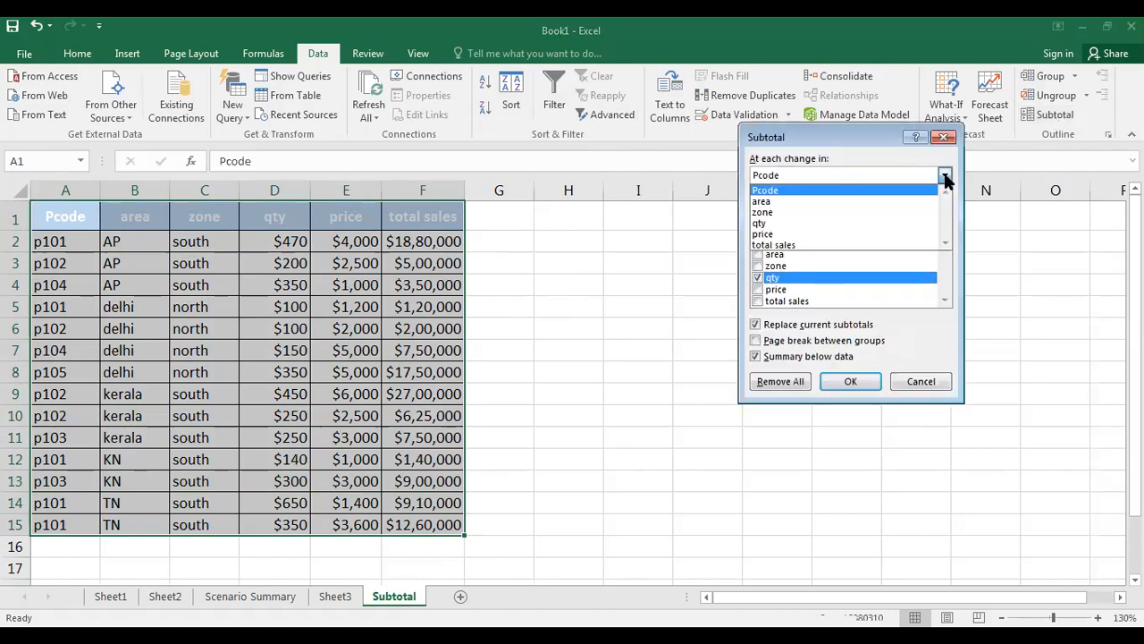
pyautogui.click(809, 196)
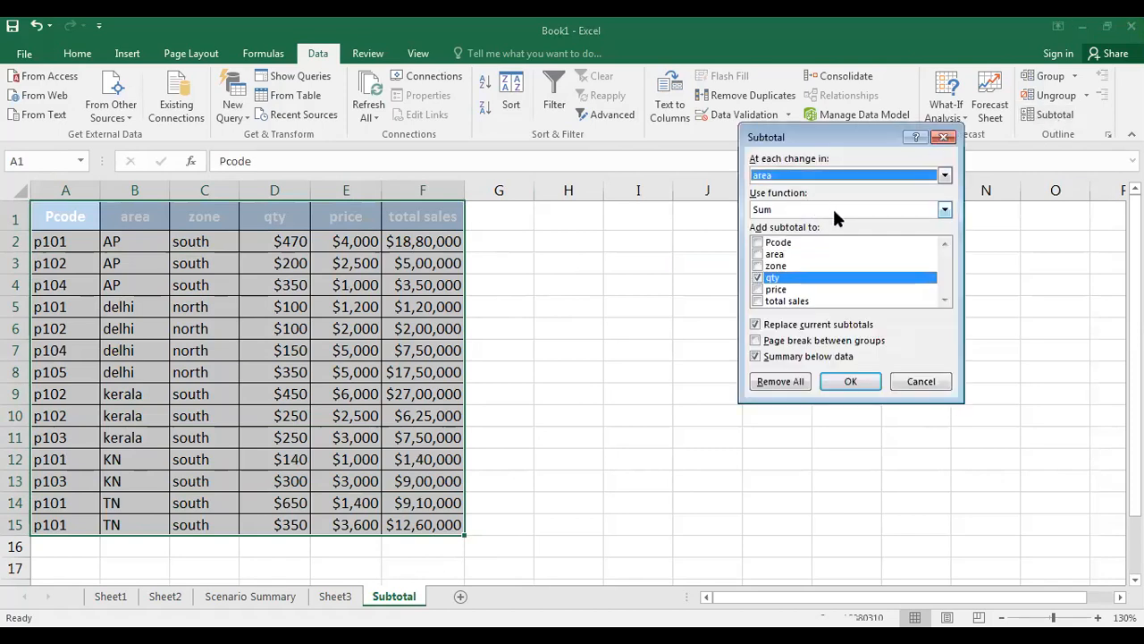
pyautogui.click(832, 208)
pyautogui.click(771, 248)
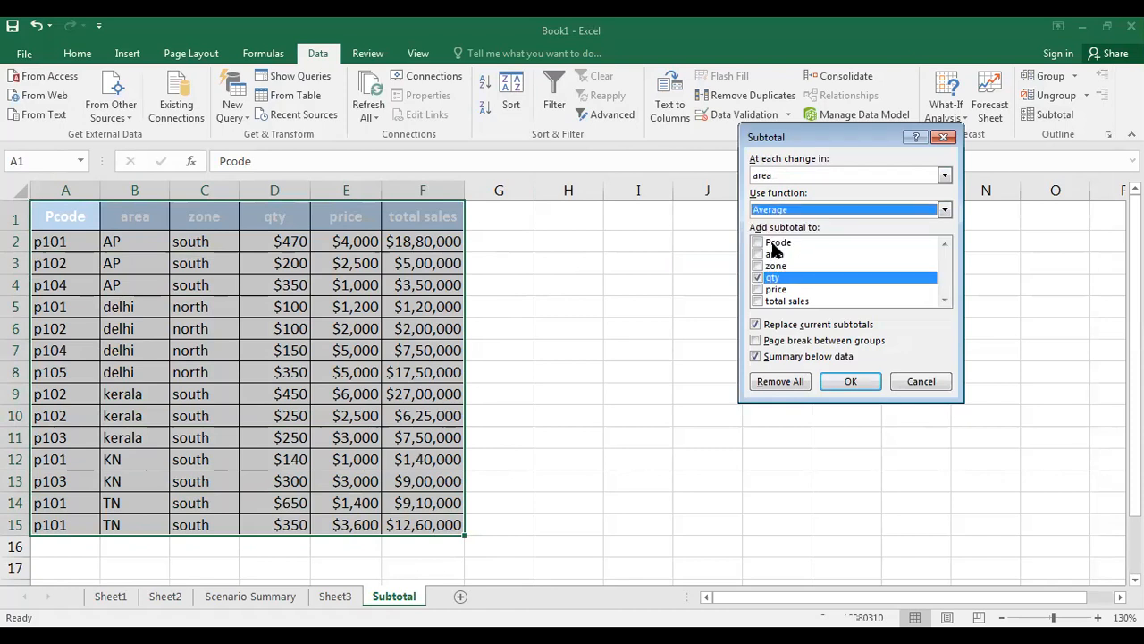
pyautogui.click(757, 278)
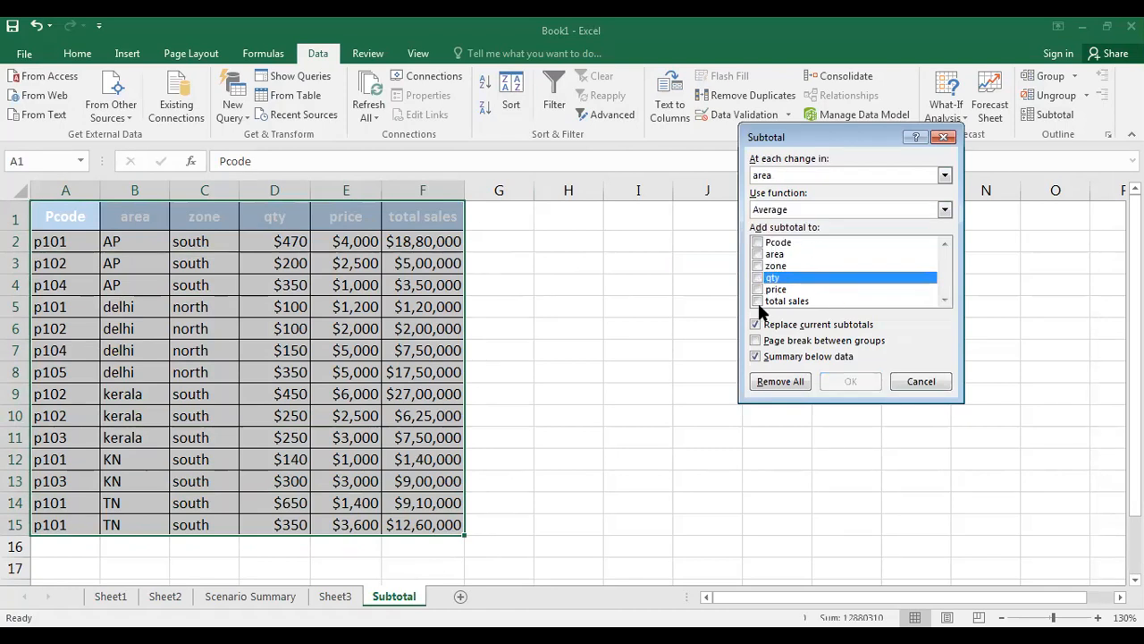
pyautogui.click(758, 302)
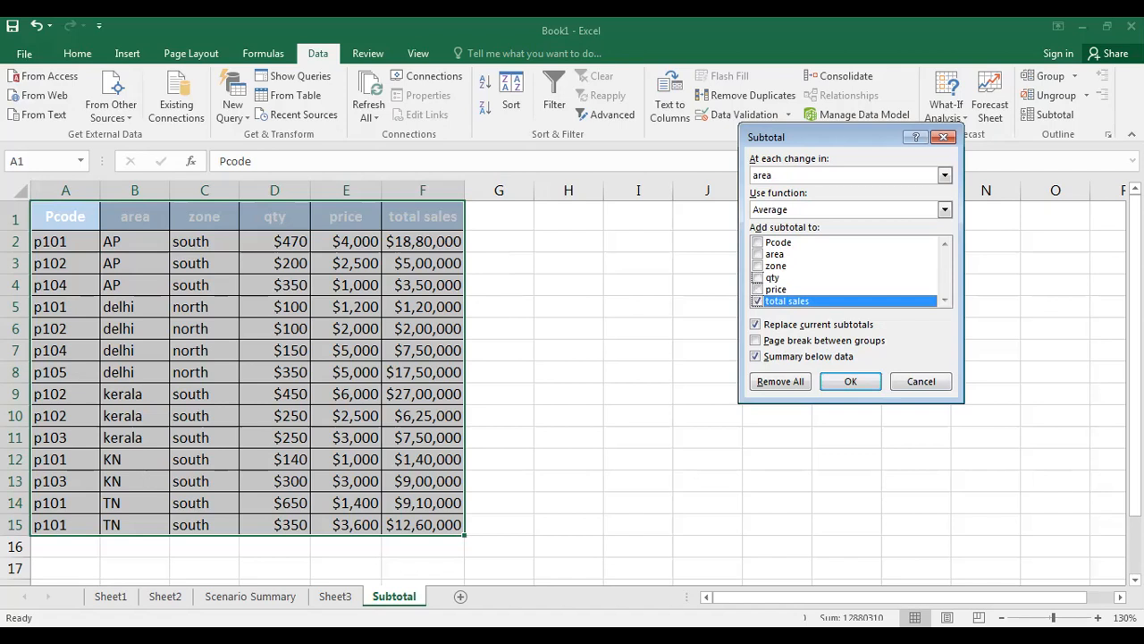
pyautogui.click(840, 381)
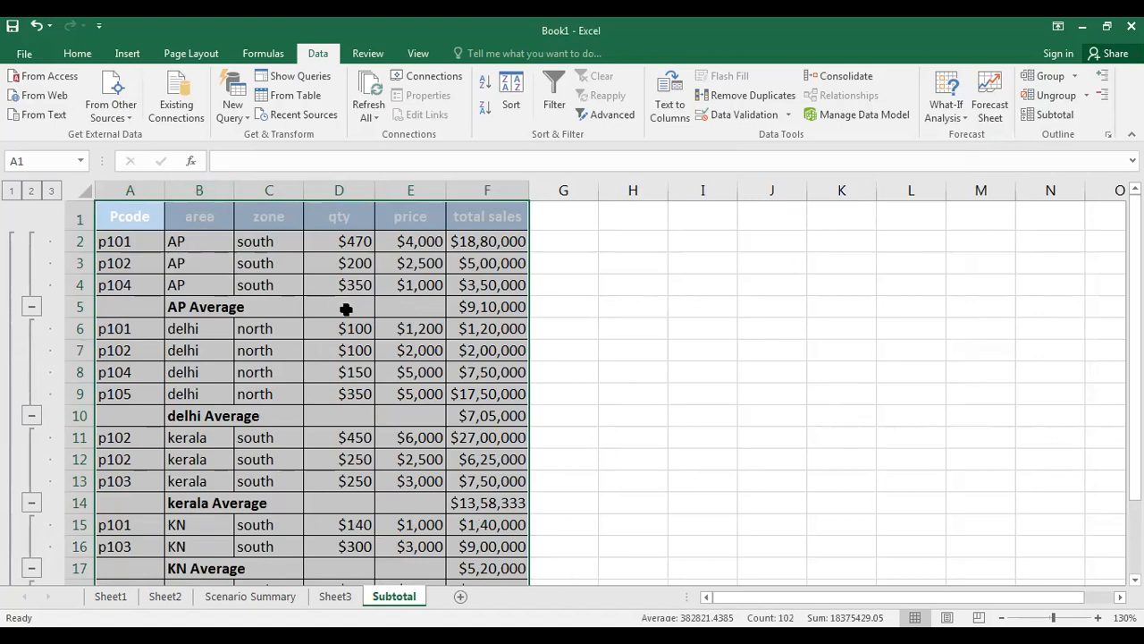
# Step: Examine the total sales average cells for AP, delhi, kerala, KN and TN, including their SUBTOTAL formulas
pyautogui.click(511, 308)
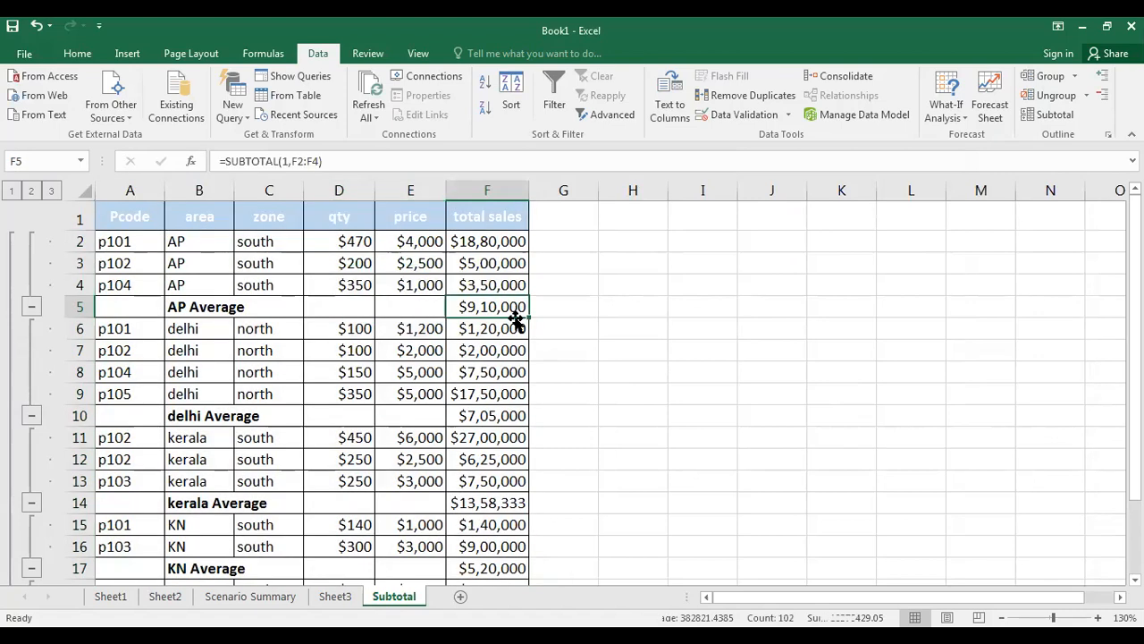
pyautogui.click(498, 416)
pyautogui.scroll(-1, 501, 425)
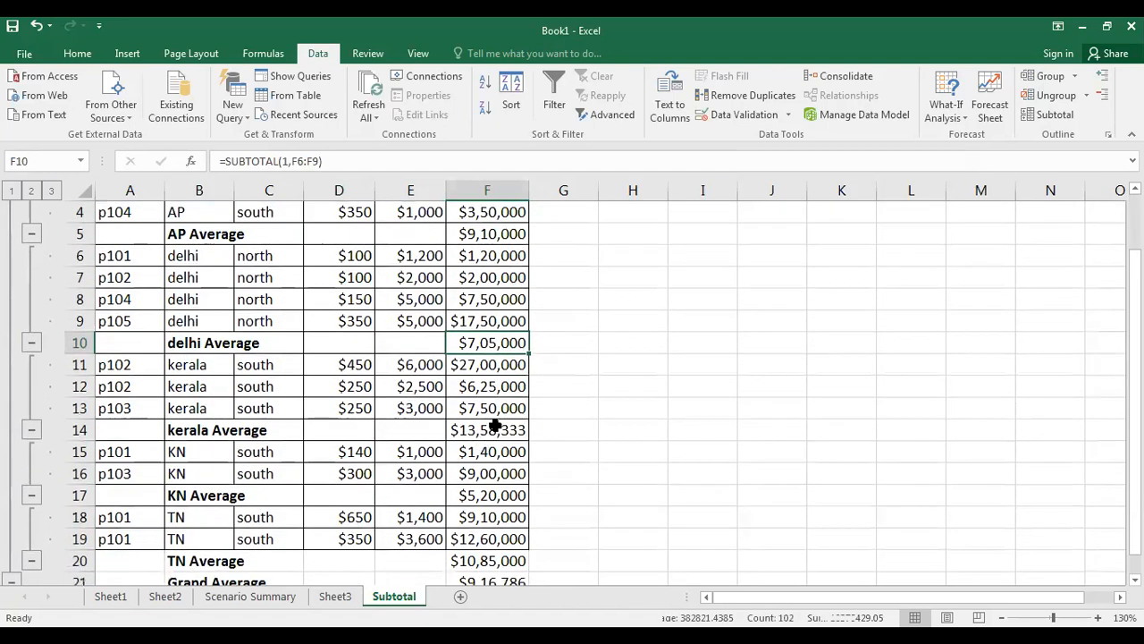
pyautogui.click(494, 429)
pyautogui.click(490, 494)
pyautogui.scroll(-1, 531, 507)
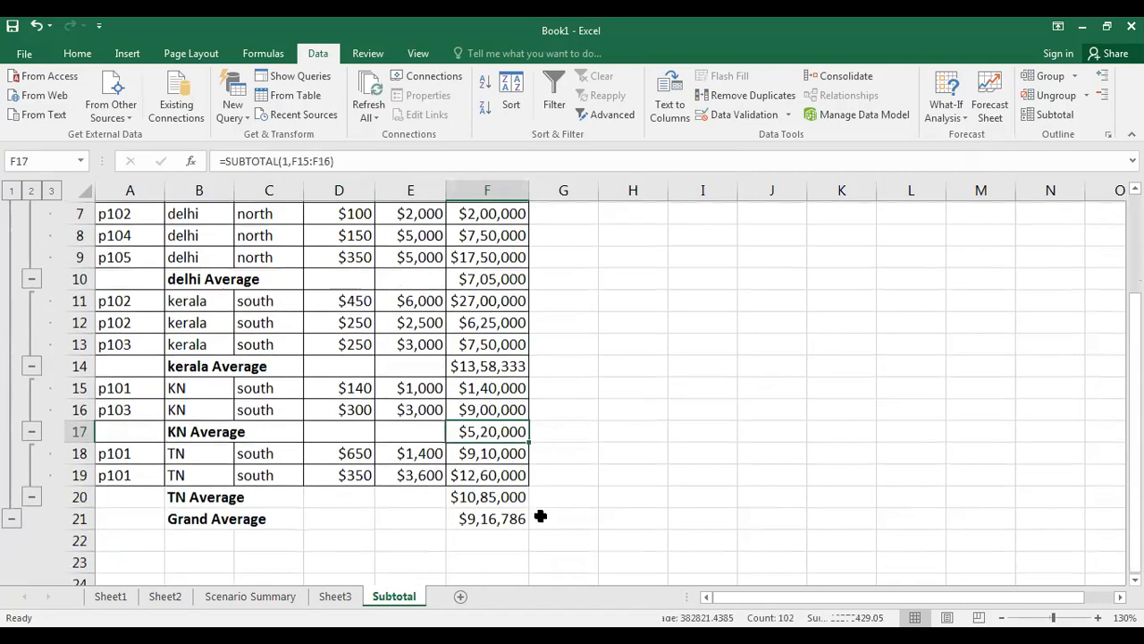
pyautogui.click(518, 493)
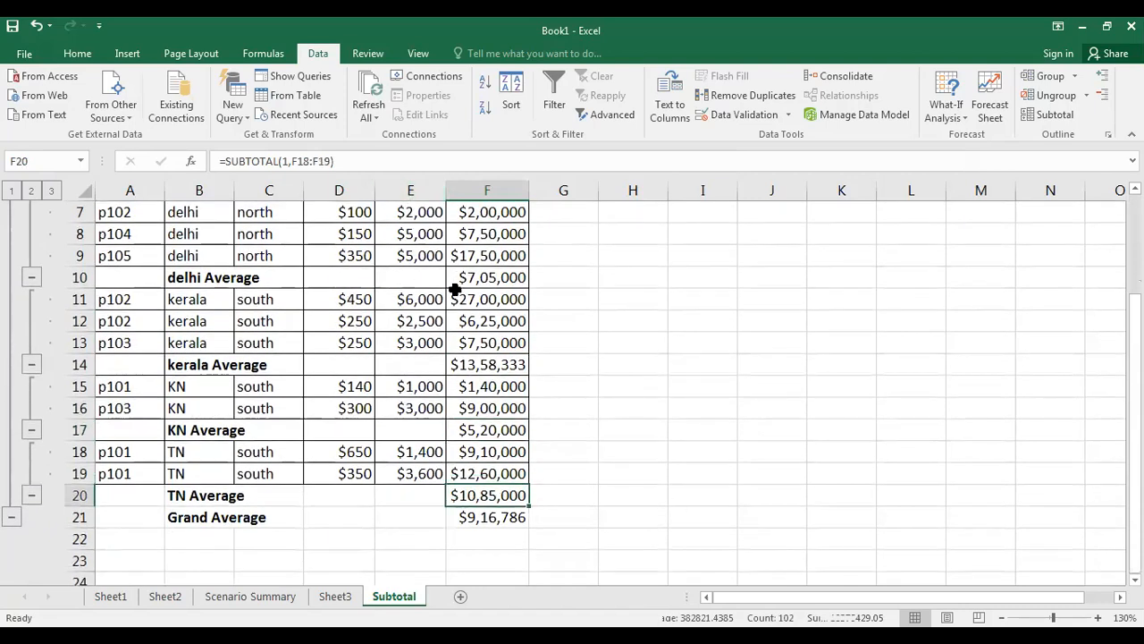
pyautogui.scroll(2, 503, 300)
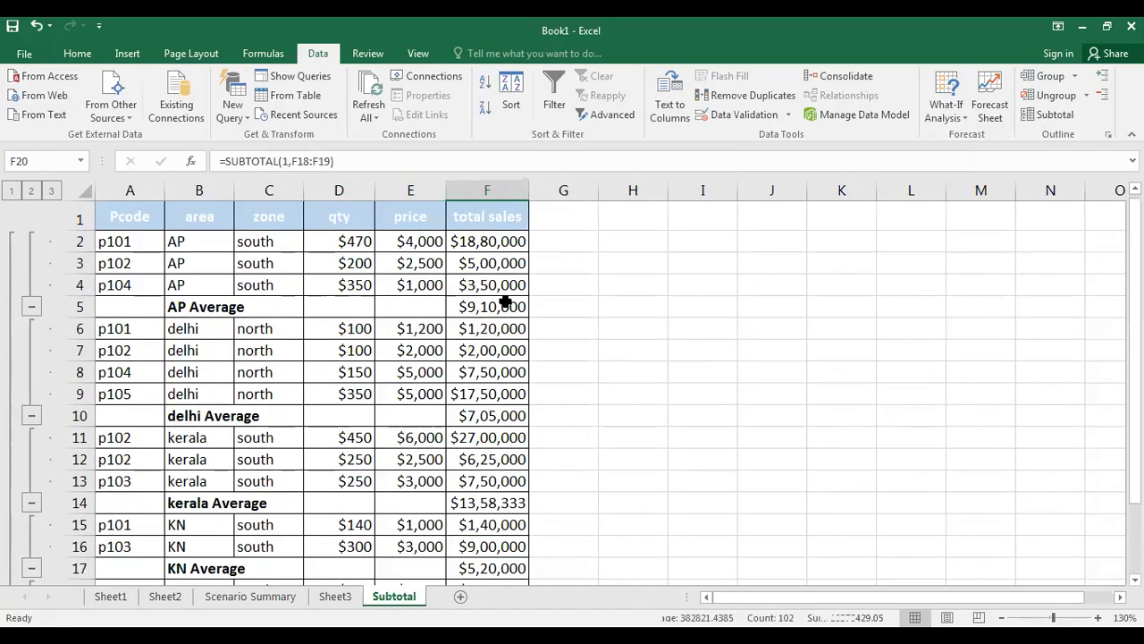
# Step: Copy the delhi group with its average row, A6:F10, and paste it on a new sheet starting at cell C4
pyautogui.moveTo(117, 329); pyautogui.dragTo(466, 415)
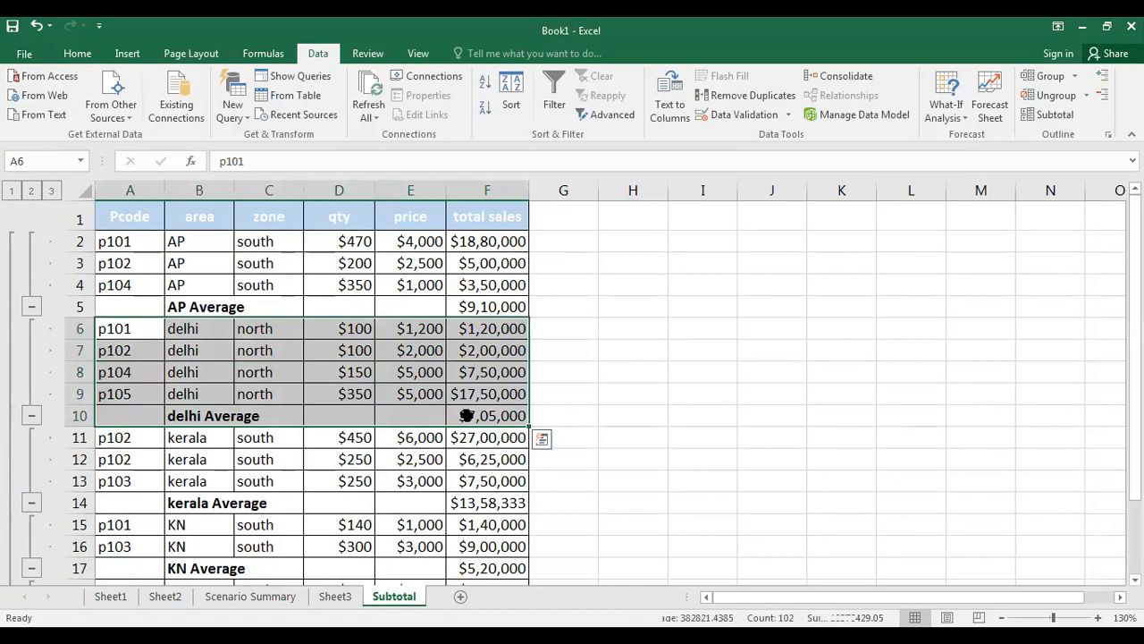
pyautogui.hotkey('ctrl', 'c')
pyautogui.click(461, 597)
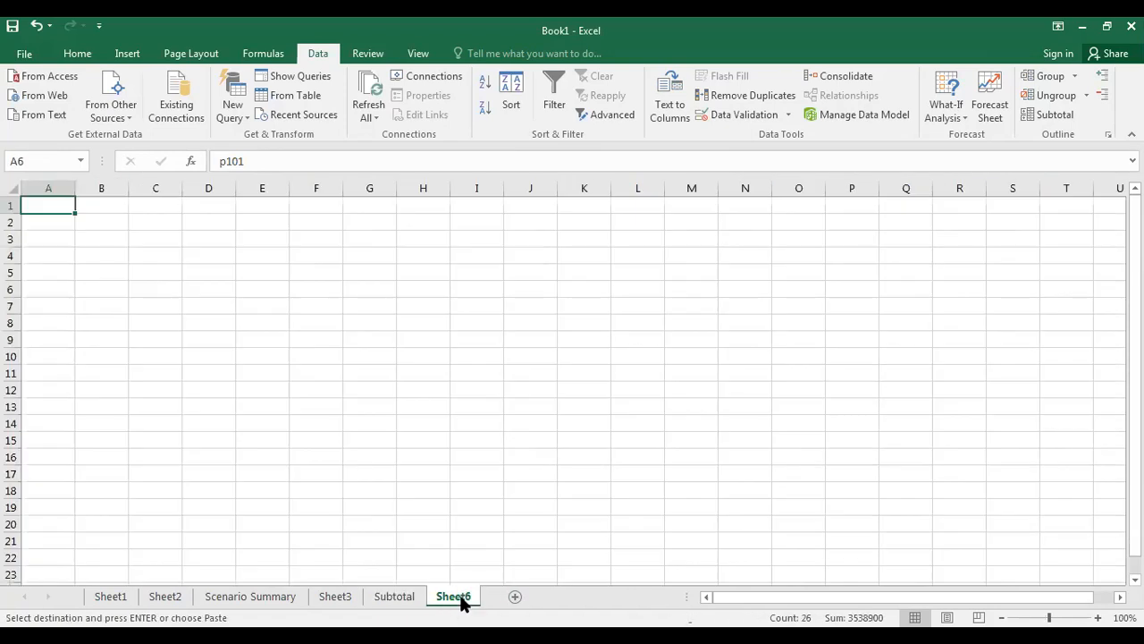
pyautogui.click(641, 377)
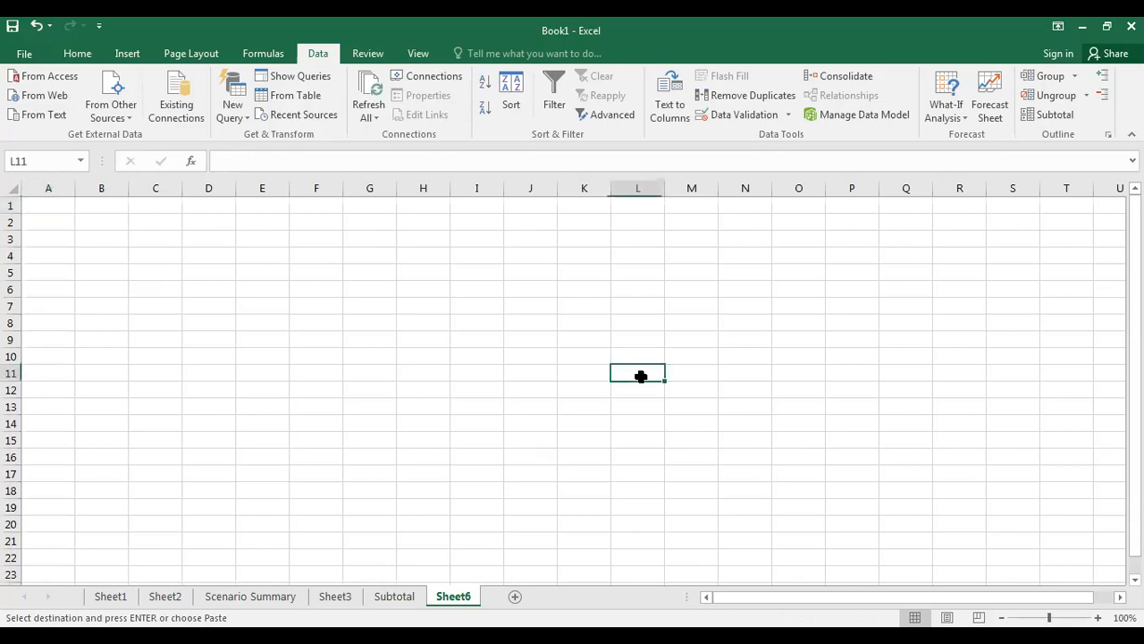
pyautogui.click(177, 259)
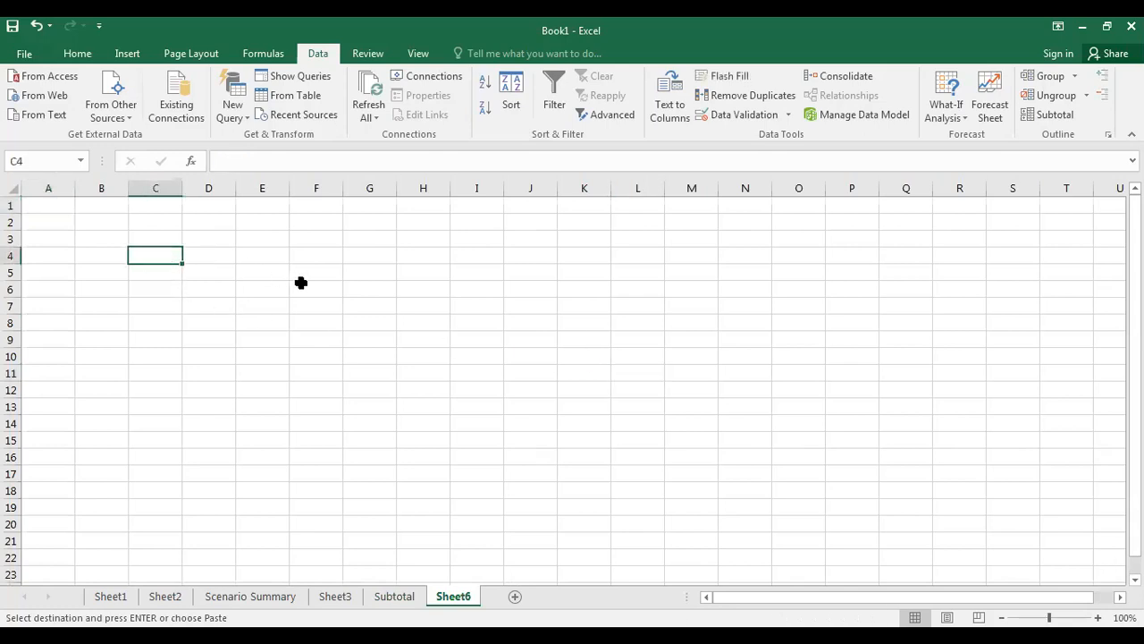
pyautogui.hotkey('ctrl', 'v')
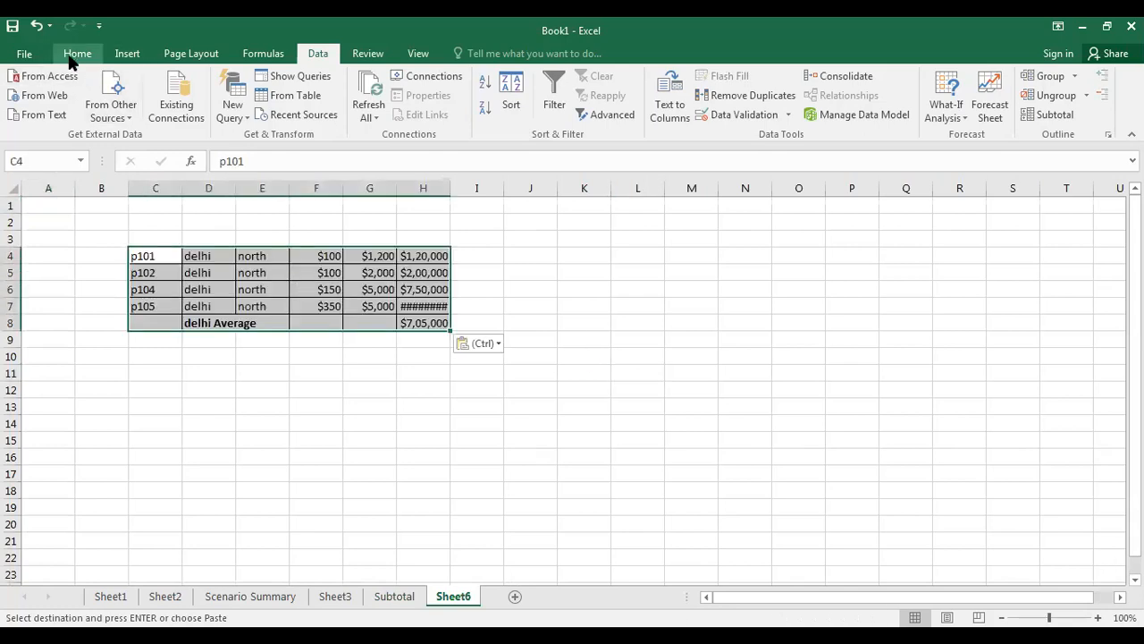
# Step: Apply borders to all cells of the pasted delhi table C4:H8 and autofit column H to its contents
pyautogui.click(75, 54)
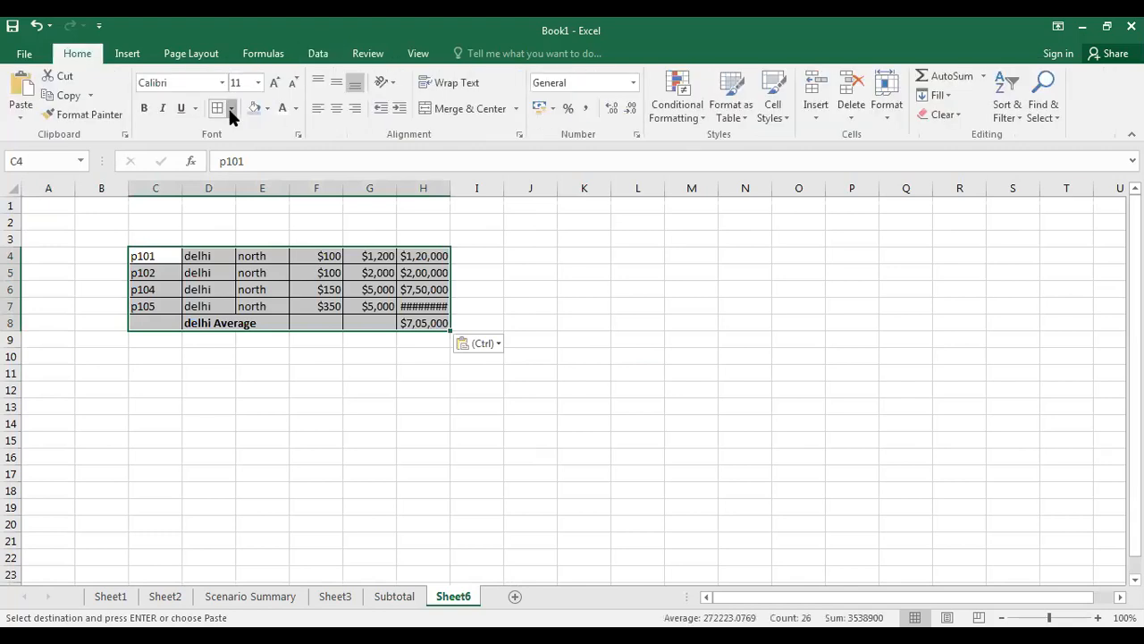
pyautogui.click(230, 107)
pyautogui.click(265, 251)
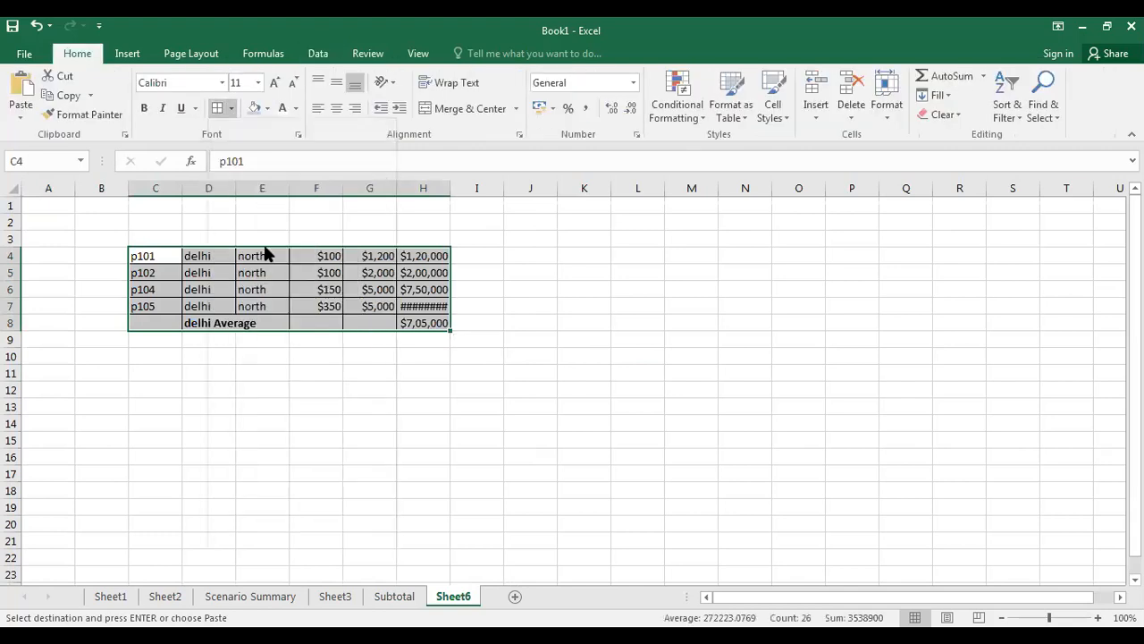
pyautogui.doubleClick(450, 189)
pyautogui.click(331, 357)
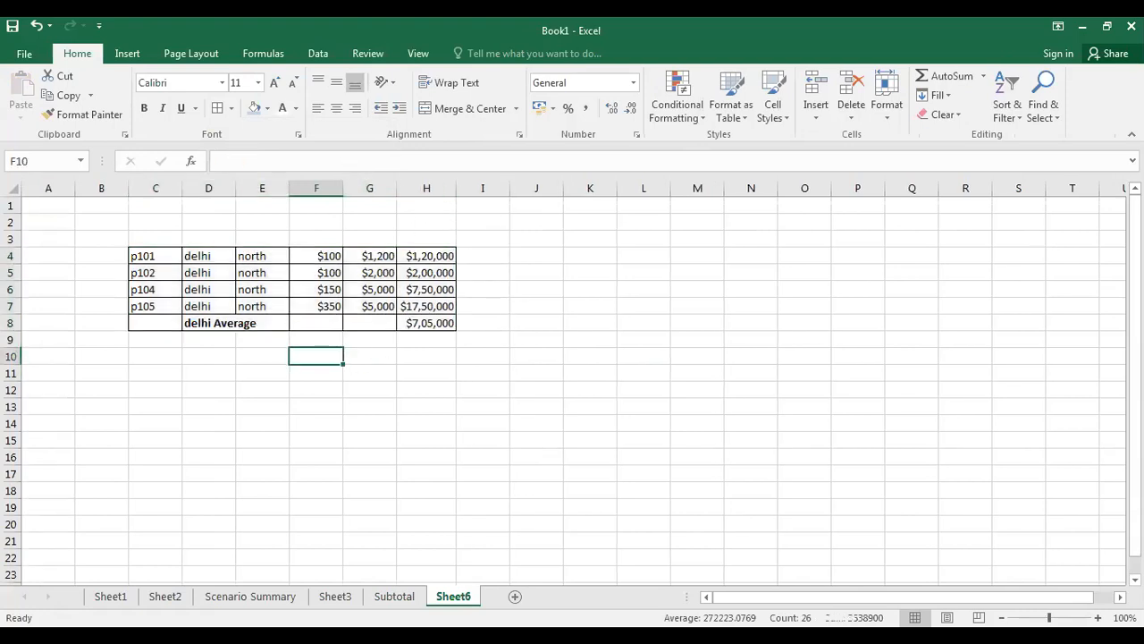
pyautogui.keyDown('ctrl'); pyautogui.scroll(2, 573, 384); pyautogui.keyUp('ctrl')
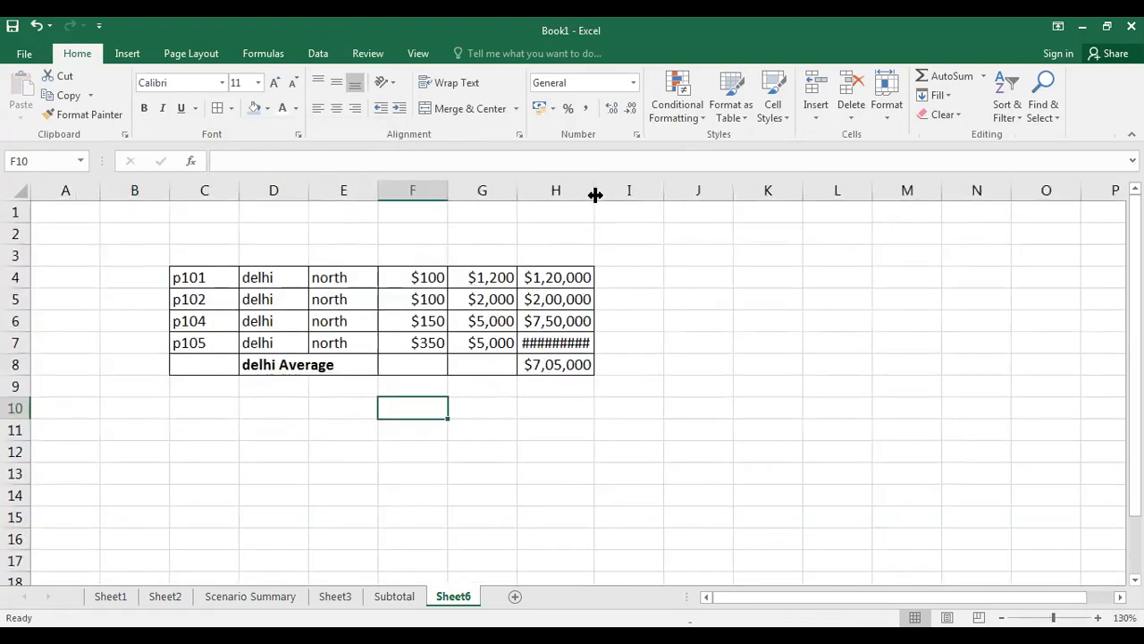
pyautogui.doubleClick(596, 193)
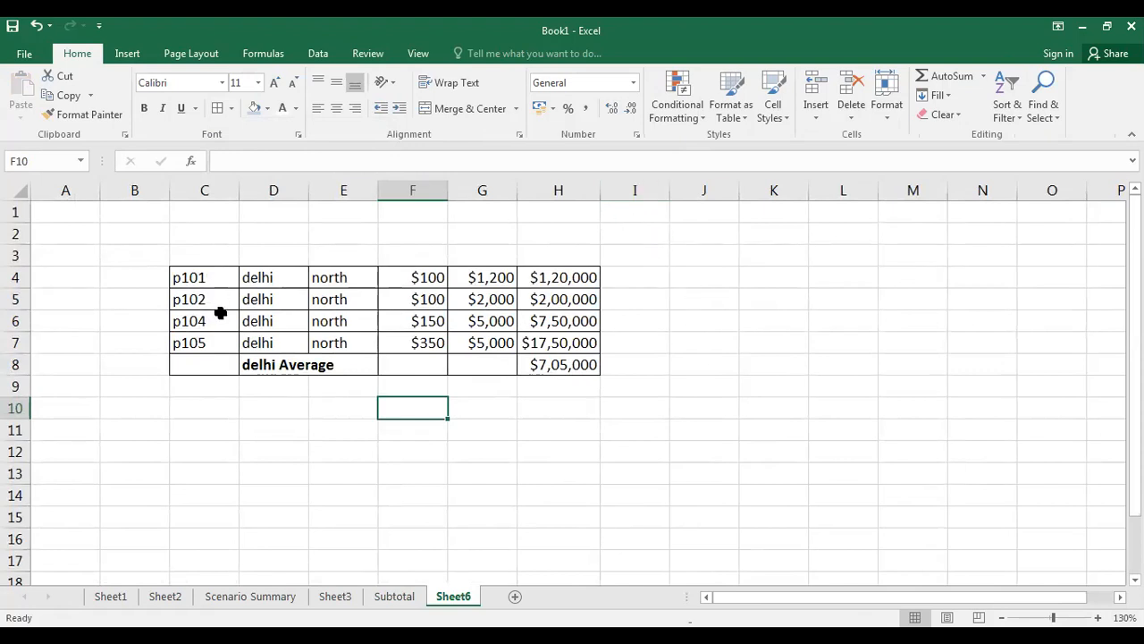
pyautogui.click(577, 272)
# Step: Examine the SUBTOTAL formulas and their ranges in the AP and delhi total sales average cells on the Subtotal sheet
pyautogui.click(407, 597)
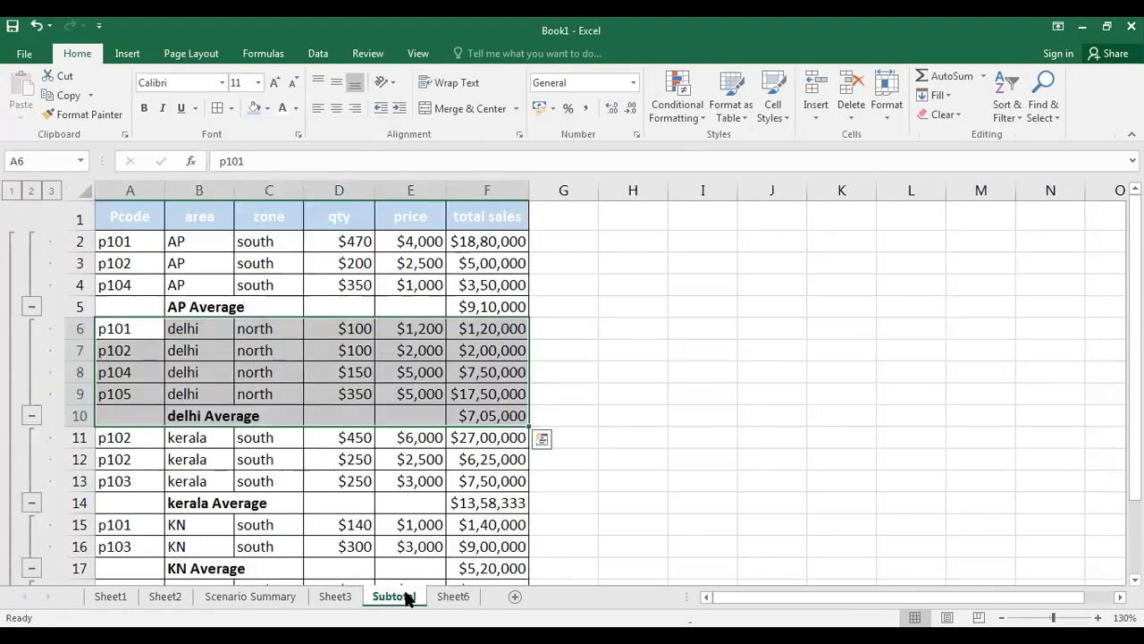
pyautogui.click(248, 329)
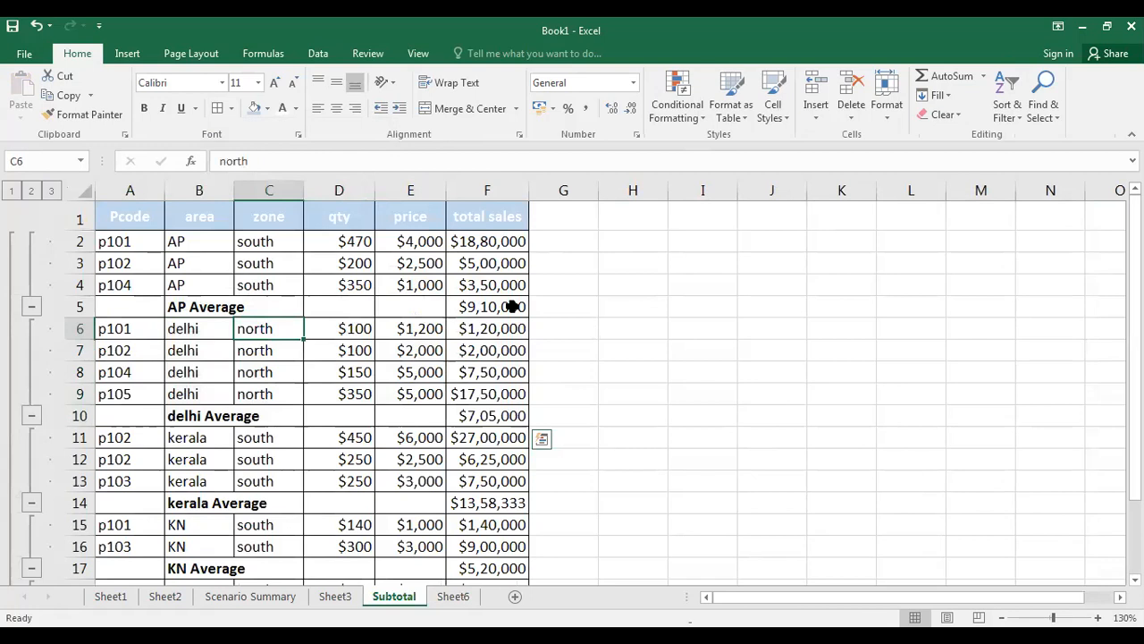
pyautogui.click(512, 307)
pyautogui.doubleClick(512, 307)
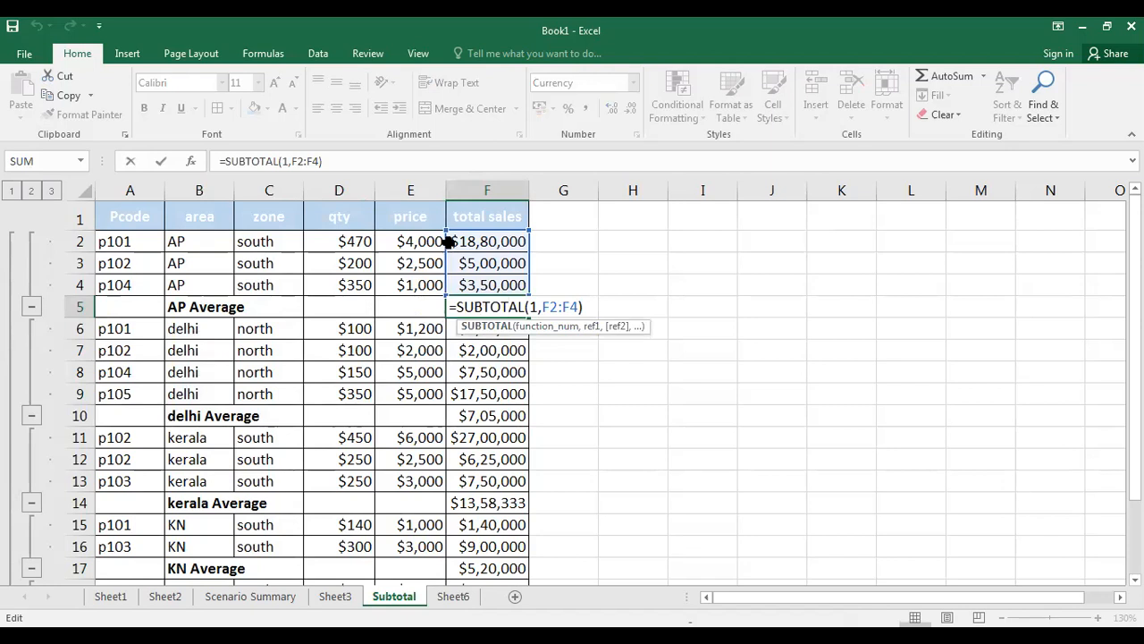
pyautogui.doubleClick(490, 416)
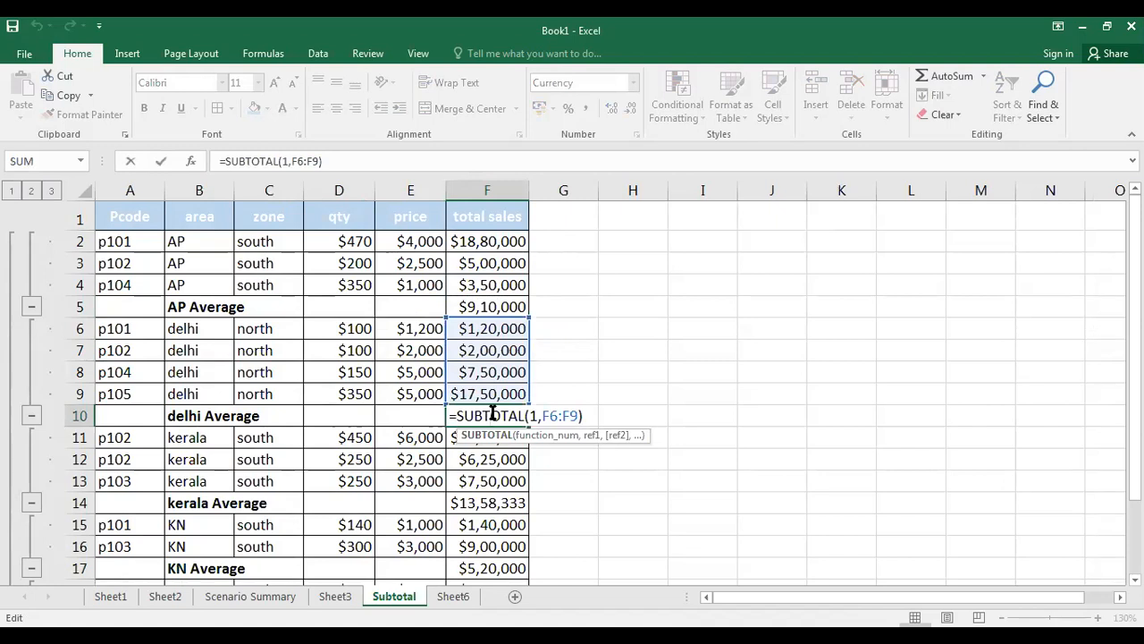
pyautogui.doubleClick(491, 414)
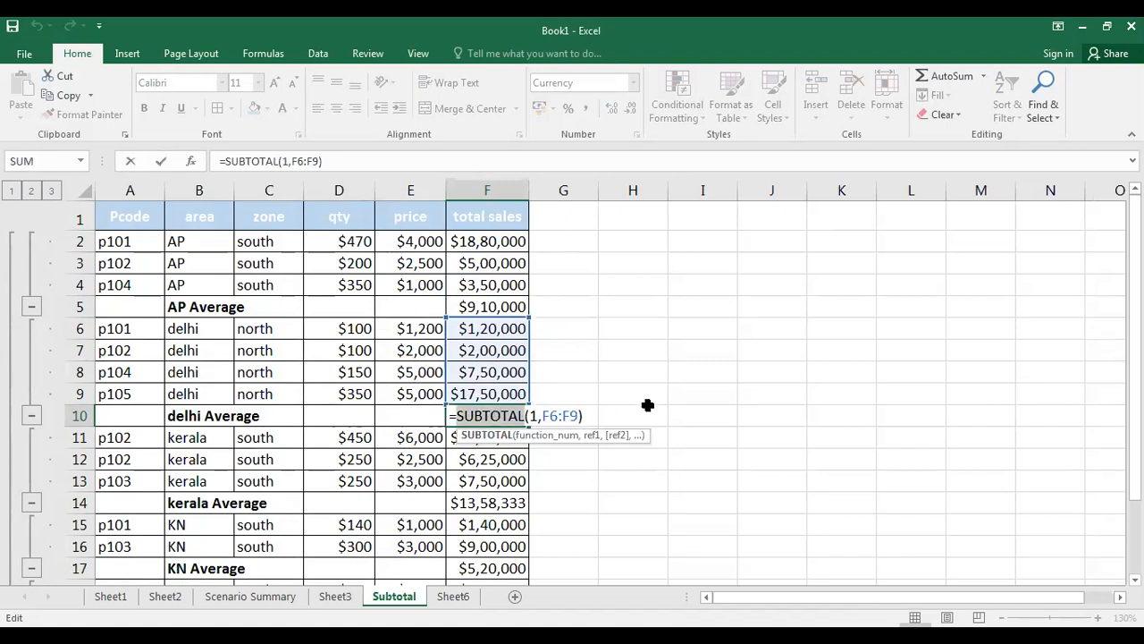
pyautogui.press('Escape')
pyautogui.click(726, 326)
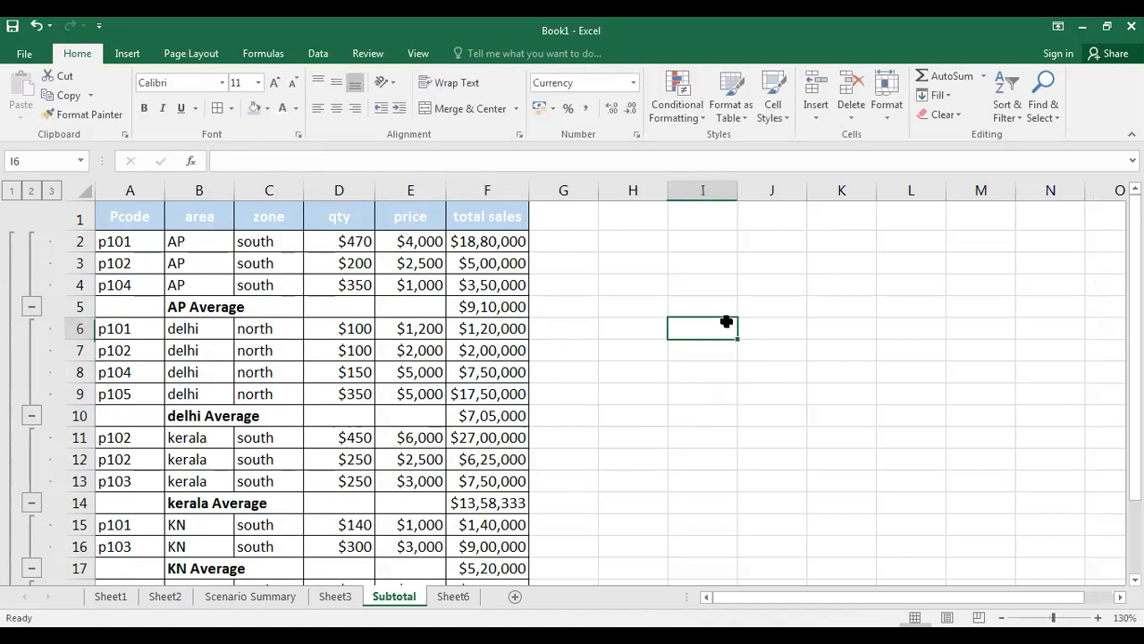
# Step: Undo the column fitting, borders and pasted delhi table on Sheet6, and the area subtotals on the Subtotal sheet
pyautogui.hotkey('ctrl', 'z')
pyautogui.hotkey('ctrl', 'pagedown')
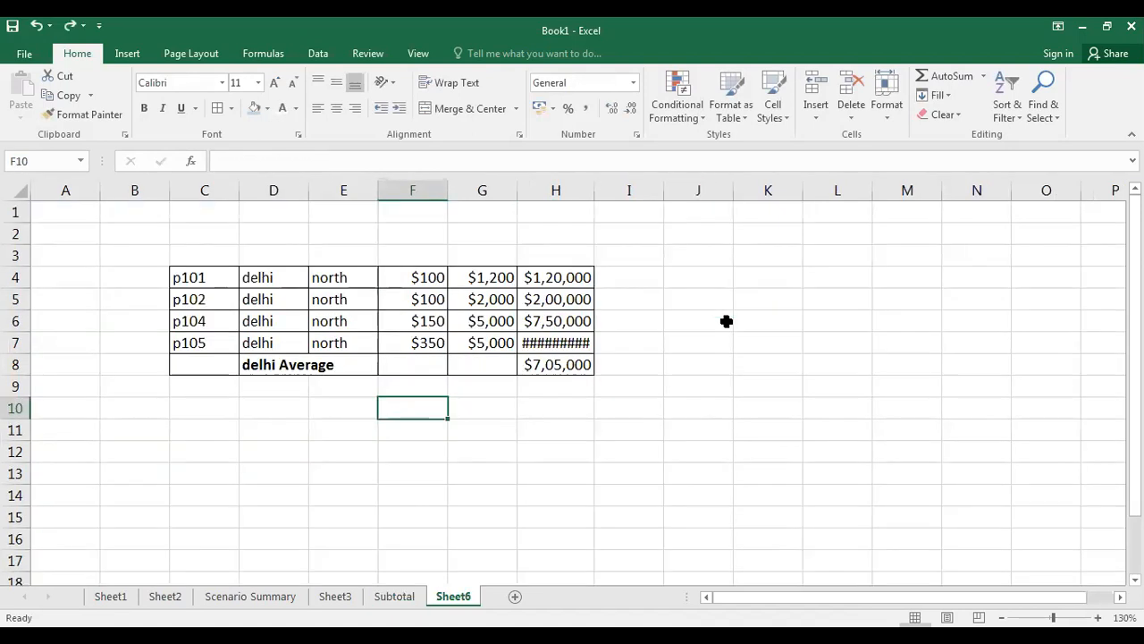
pyautogui.scroll(-1, 543, 523)
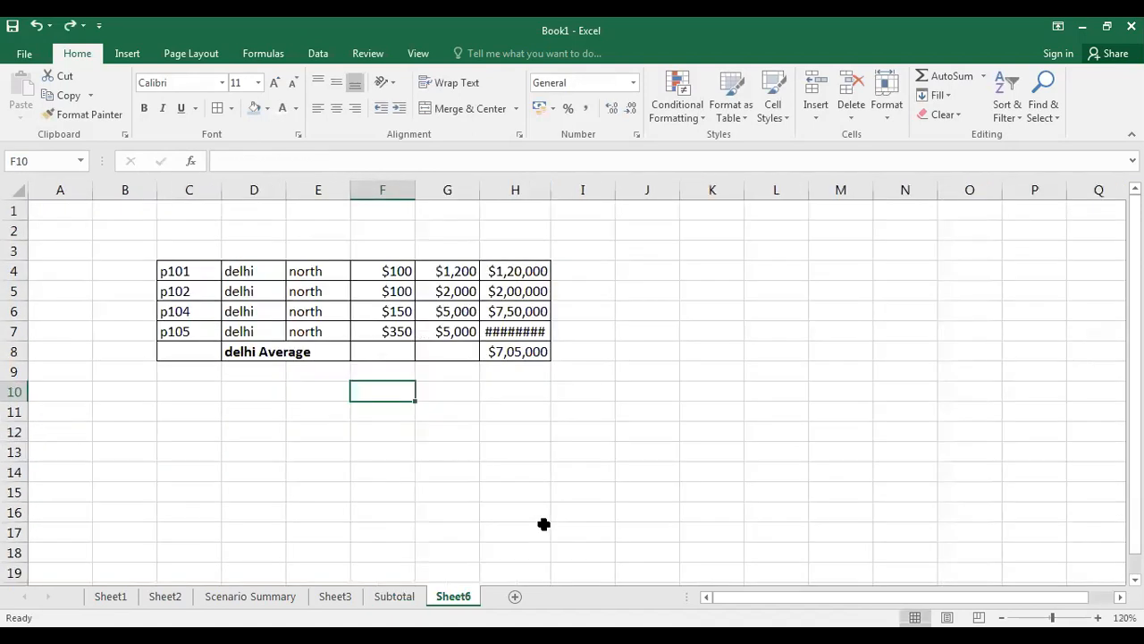
pyautogui.hotkey('ctrl', 'z')
pyautogui.hotkey('ctrl', 'z')
pyautogui.hotkey('ctrl', 'z')
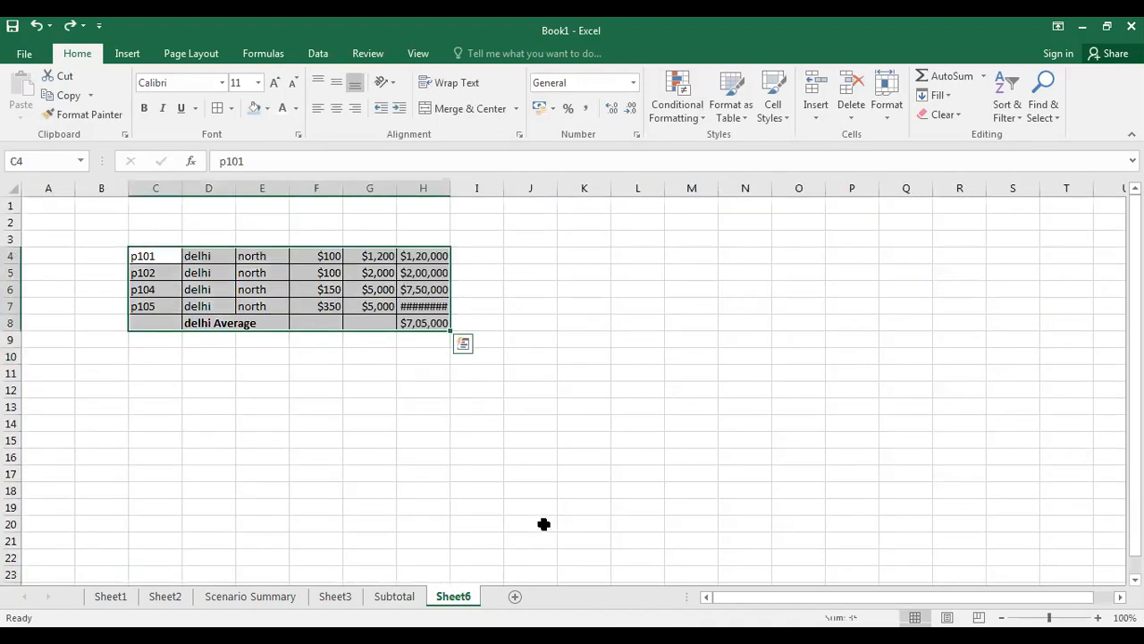
pyautogui.hotkey('ctrl', 'z')
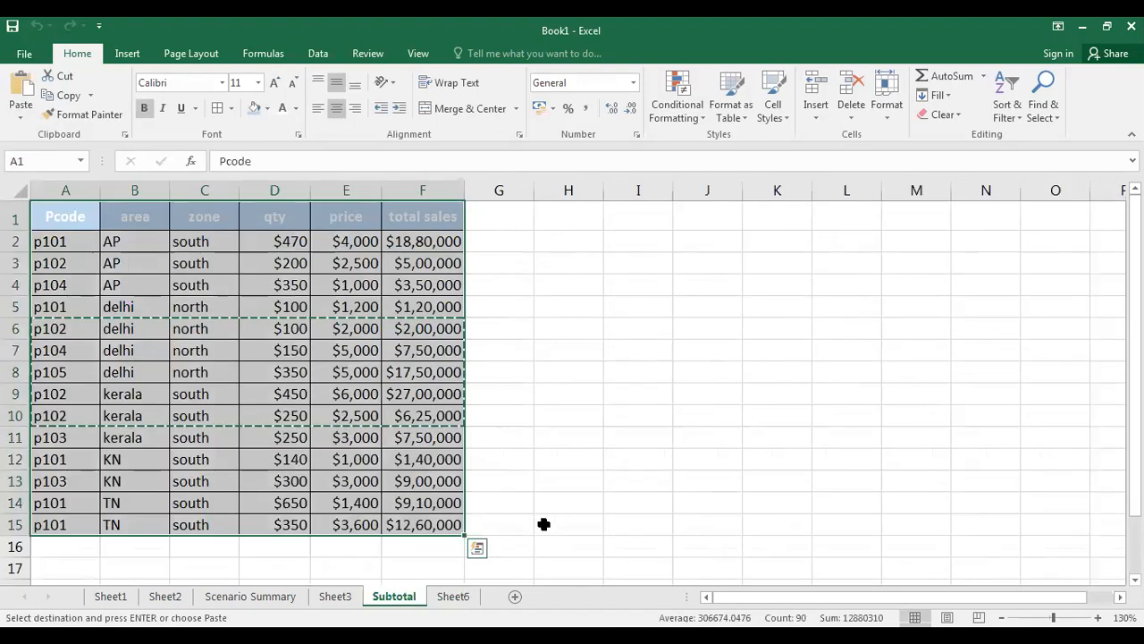
pyautogui.click(635, 396)
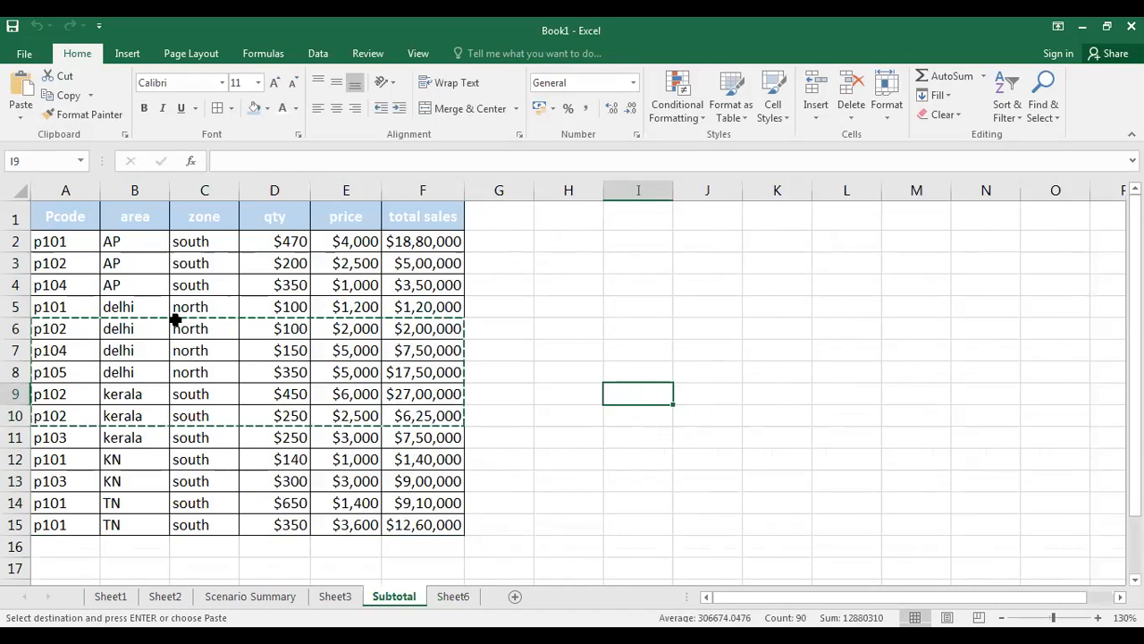
pyautogui.press('Escape')
# Step: Add subtotals to the table at each change in area, using Average on both qty and total sales
pyautogui.click(202, 266)
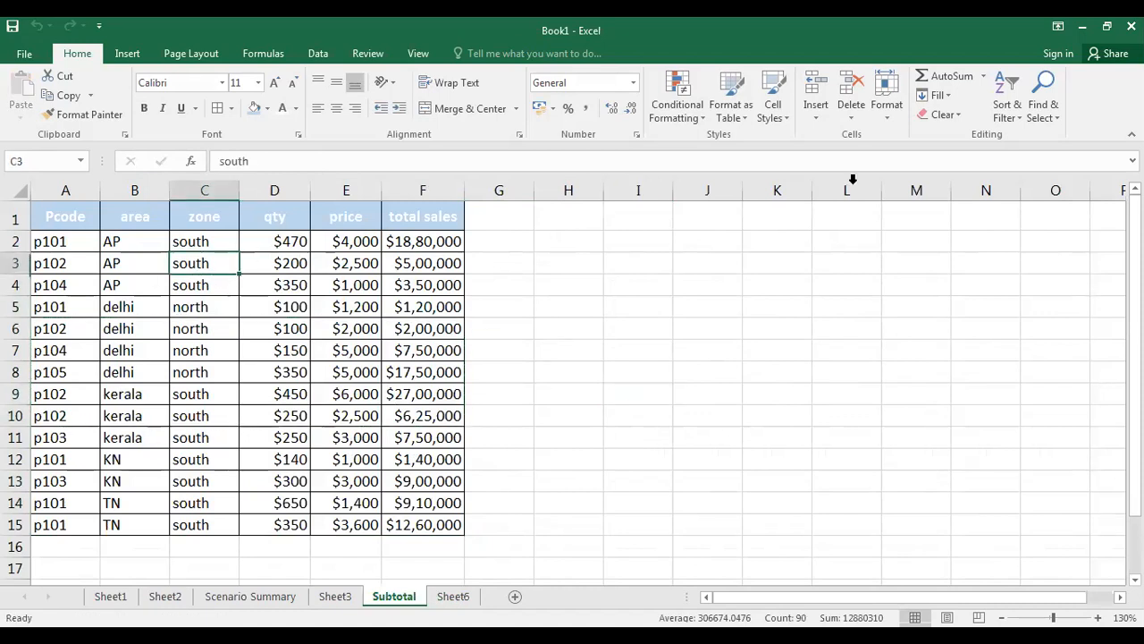
pyautogui.click(318, 54)
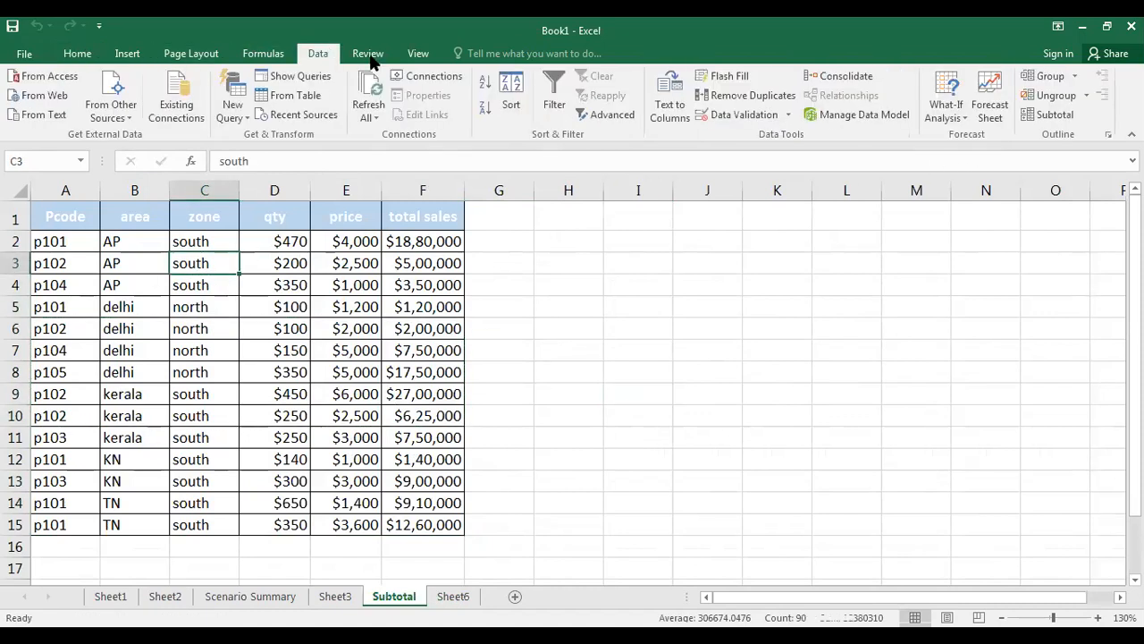
pyautogui.click(1068, 113)
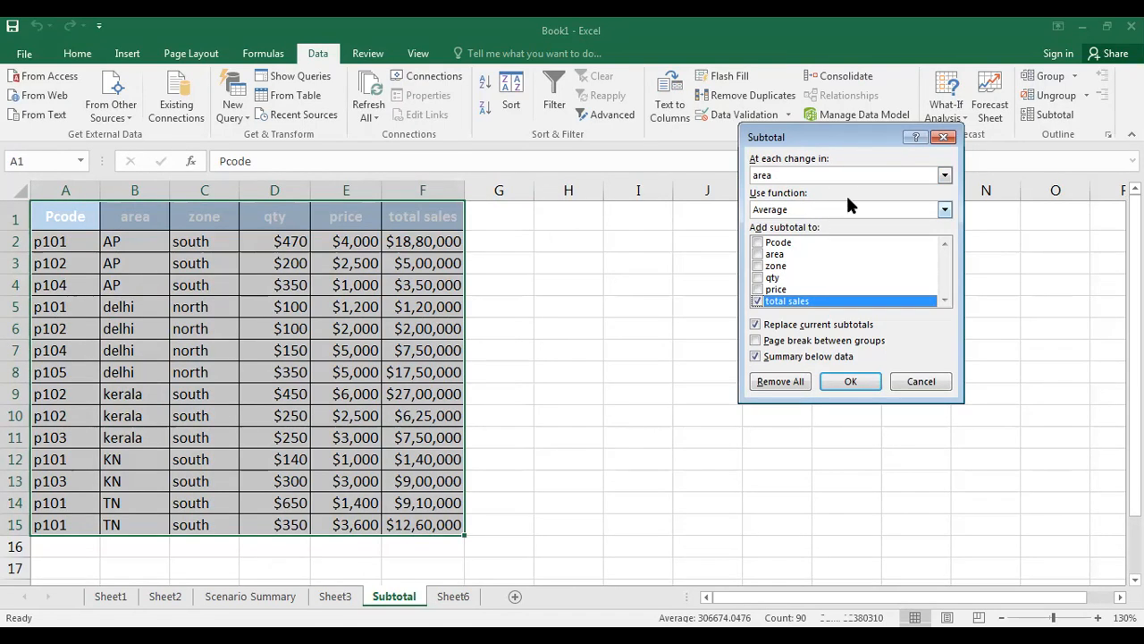
pyautogui.click(945, 175)
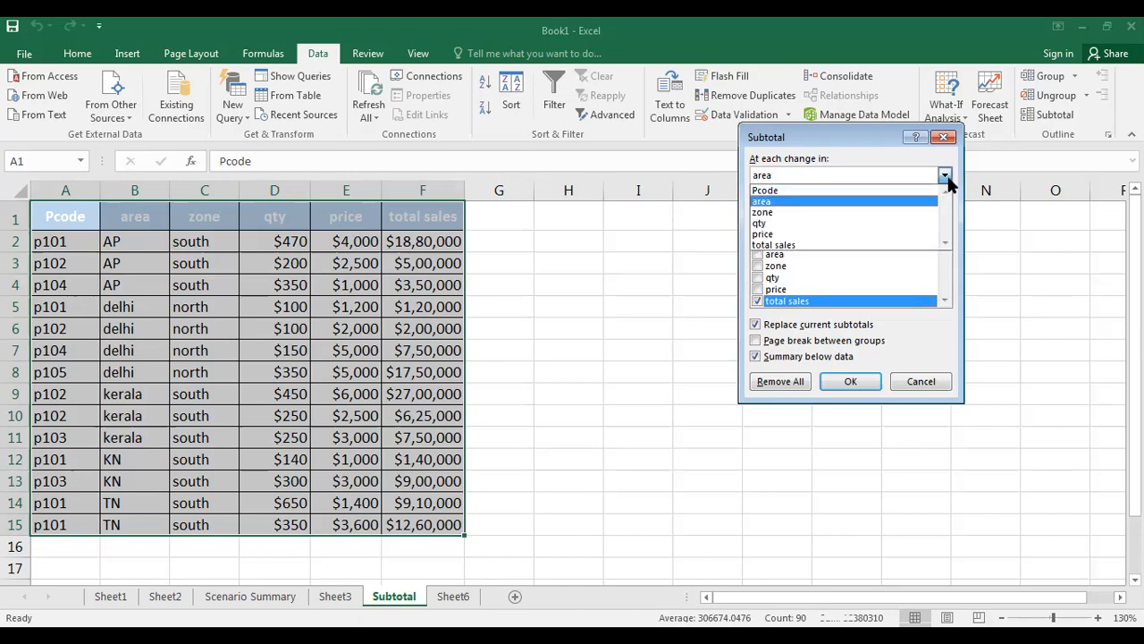
pyautogui.click(865, 202)
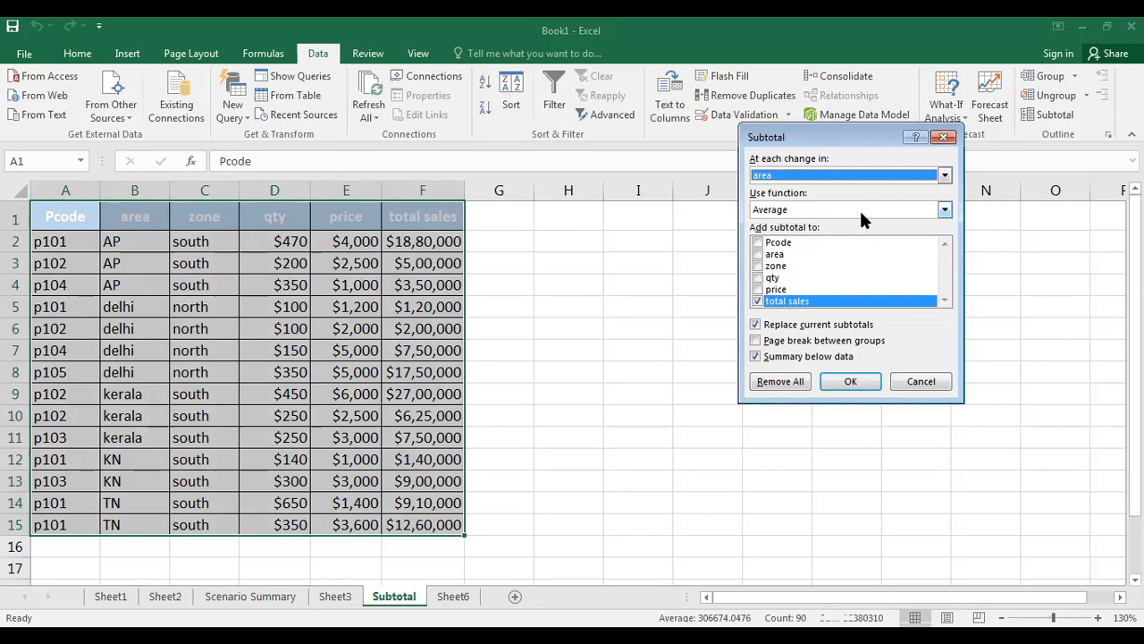
pyautogui.click(759, 277)
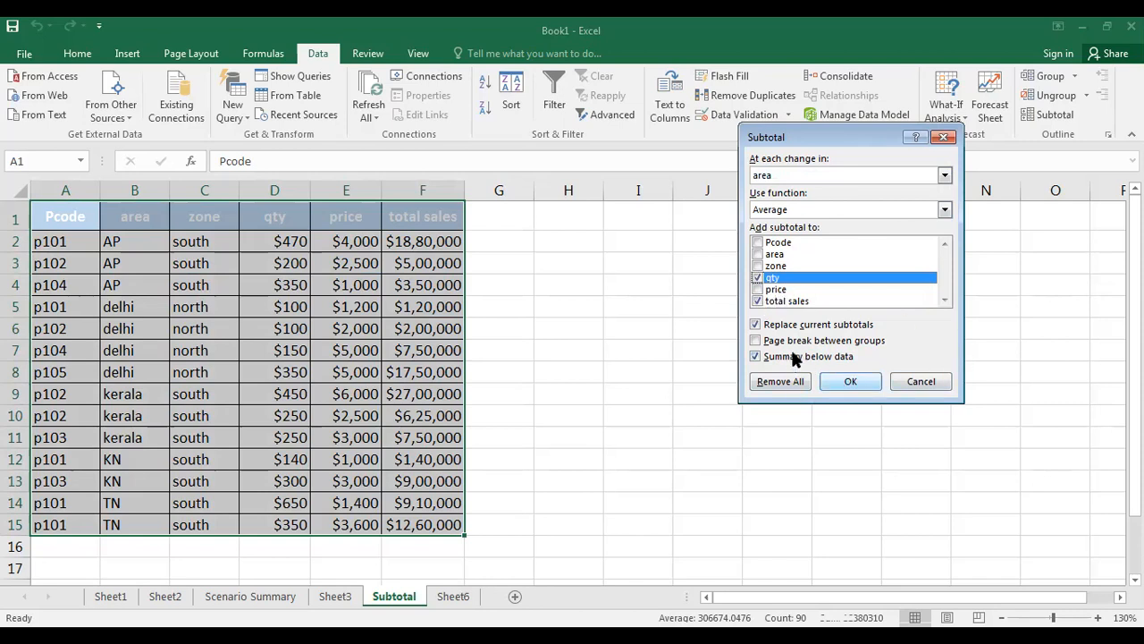
pyautogui.click(756, 340)
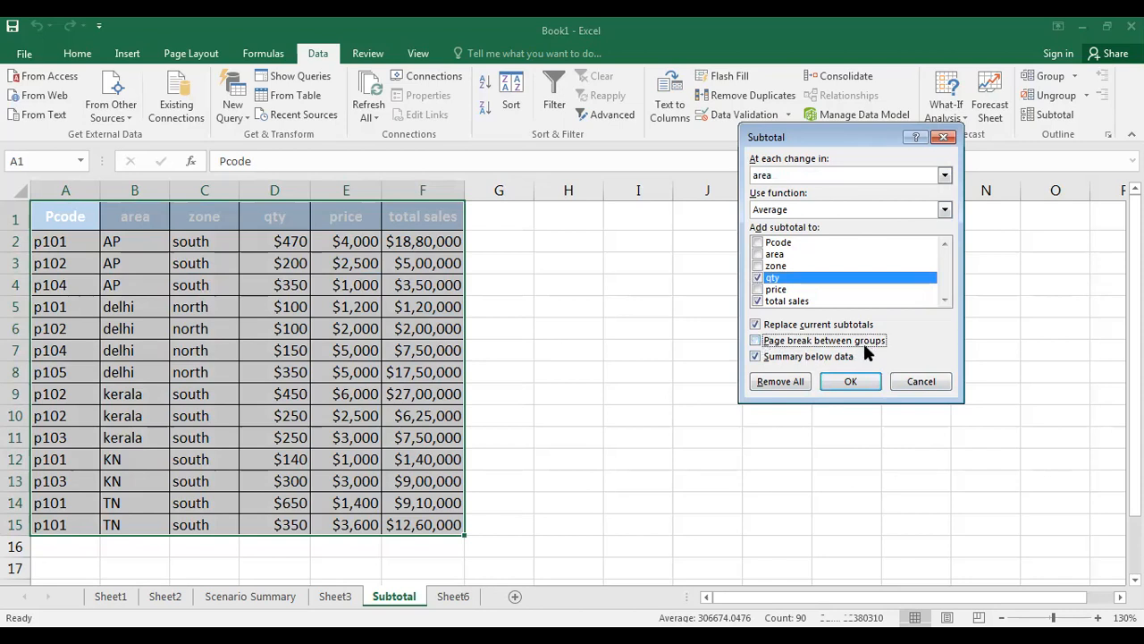
pyautogui.click(847, 383)
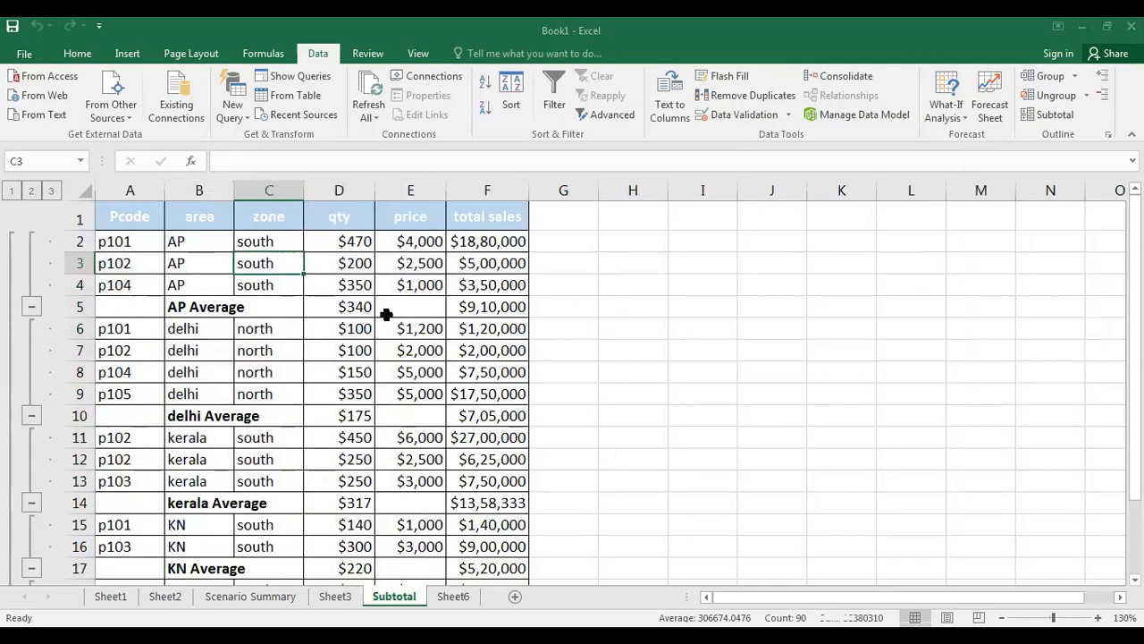
# Step: Examine the AP average formulas for qty and total sales in cells D5 and F5
pyautogui.click(353, 309)
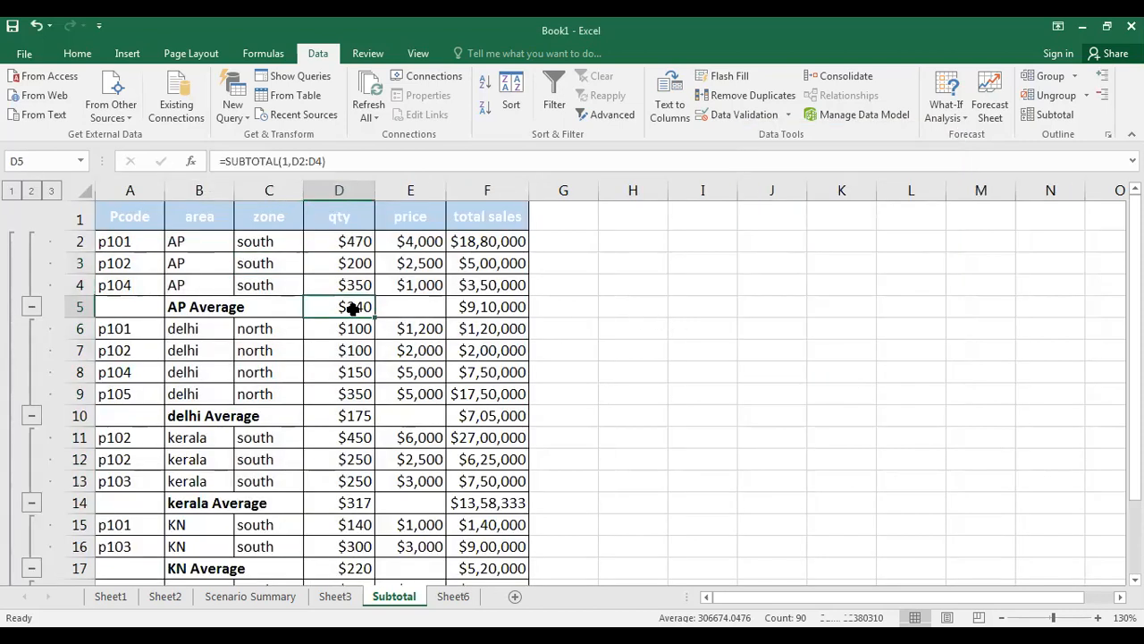
pyautogui.click(504, 306)
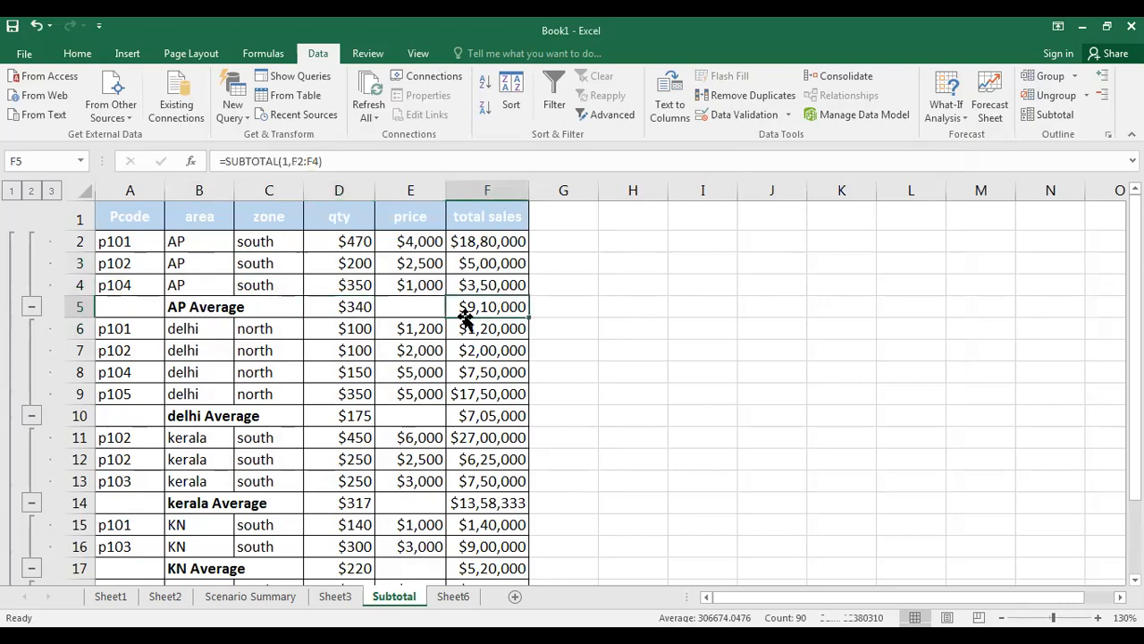
pyautogui.click(346, 306)
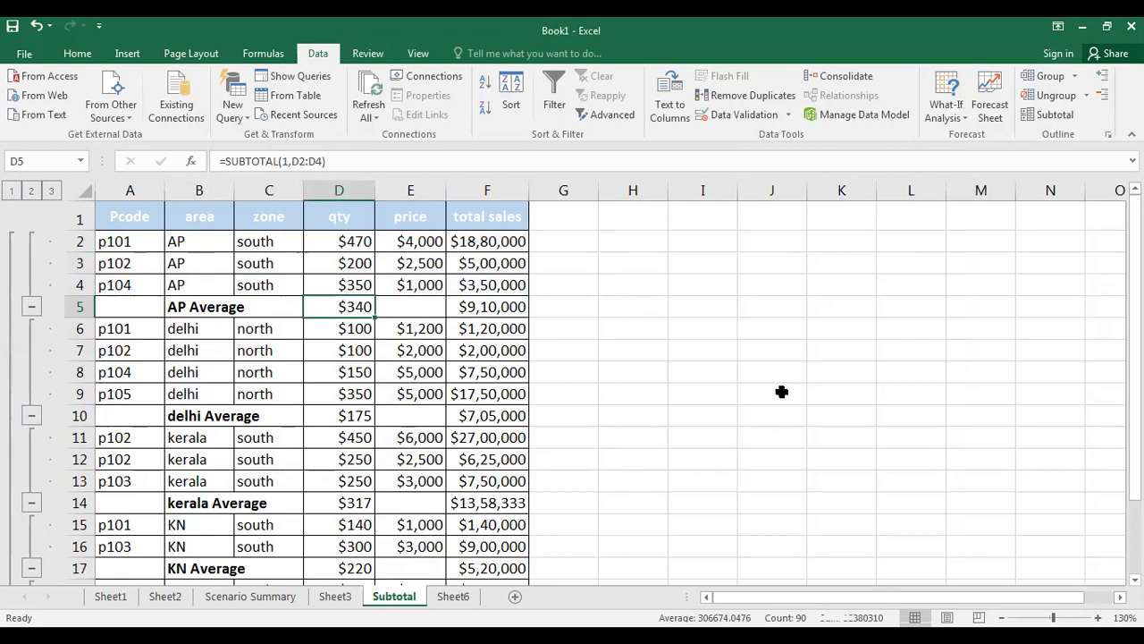
pyautogui.click(490, 307)
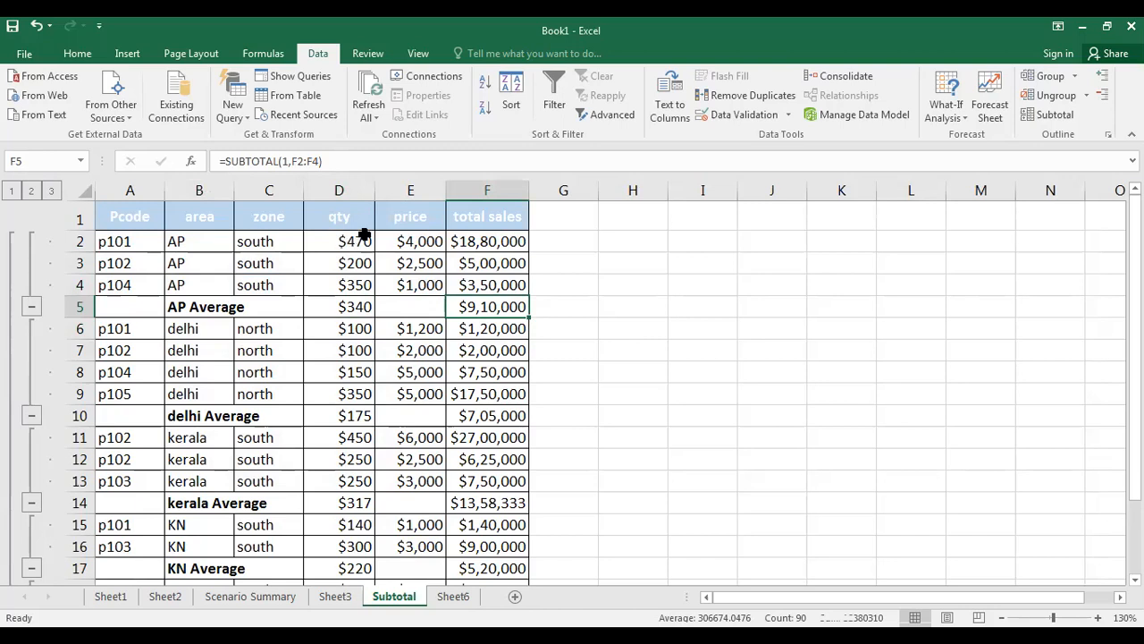
# Step: Set the number format of the whole qty column to General
pyautogui.click(362, 185)
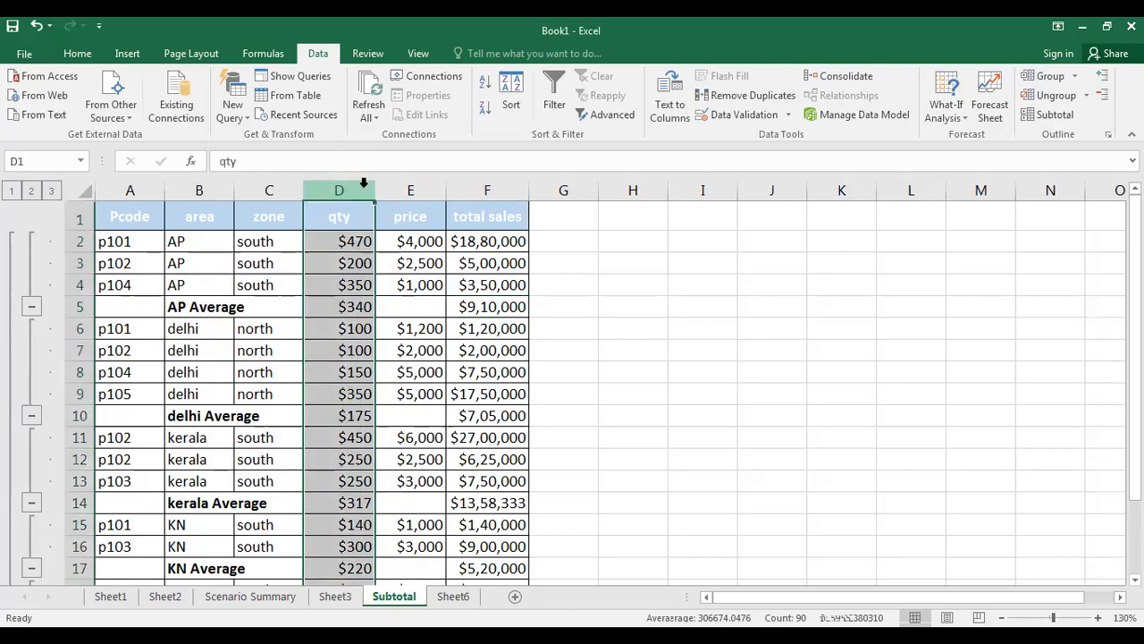
pyautogui.click(77, 53)
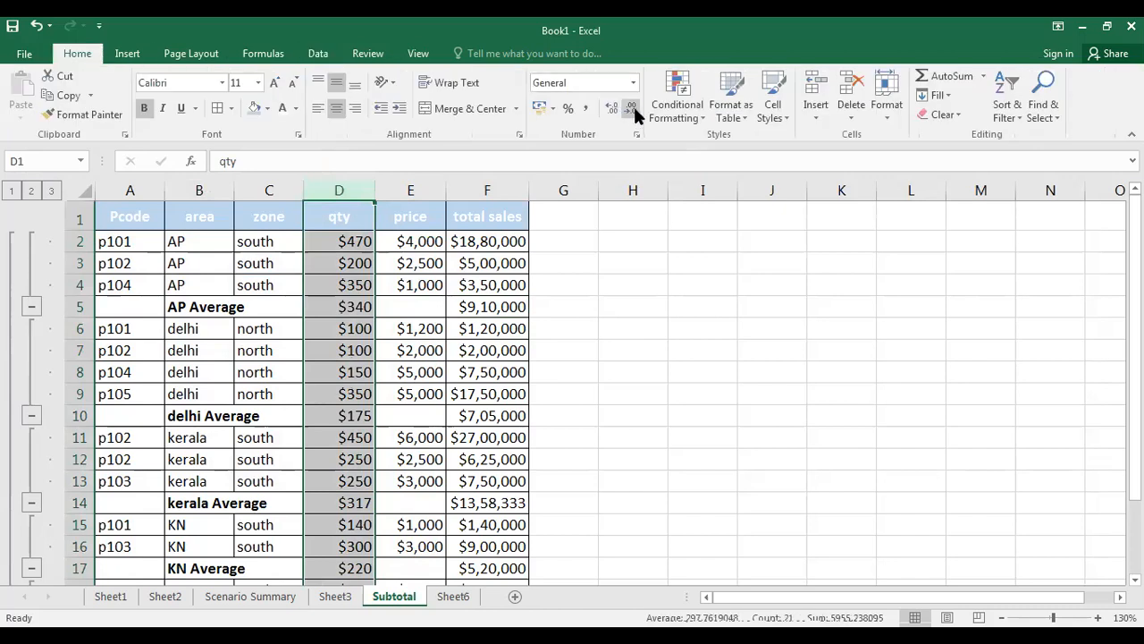
pyautogui.click(632, 81)
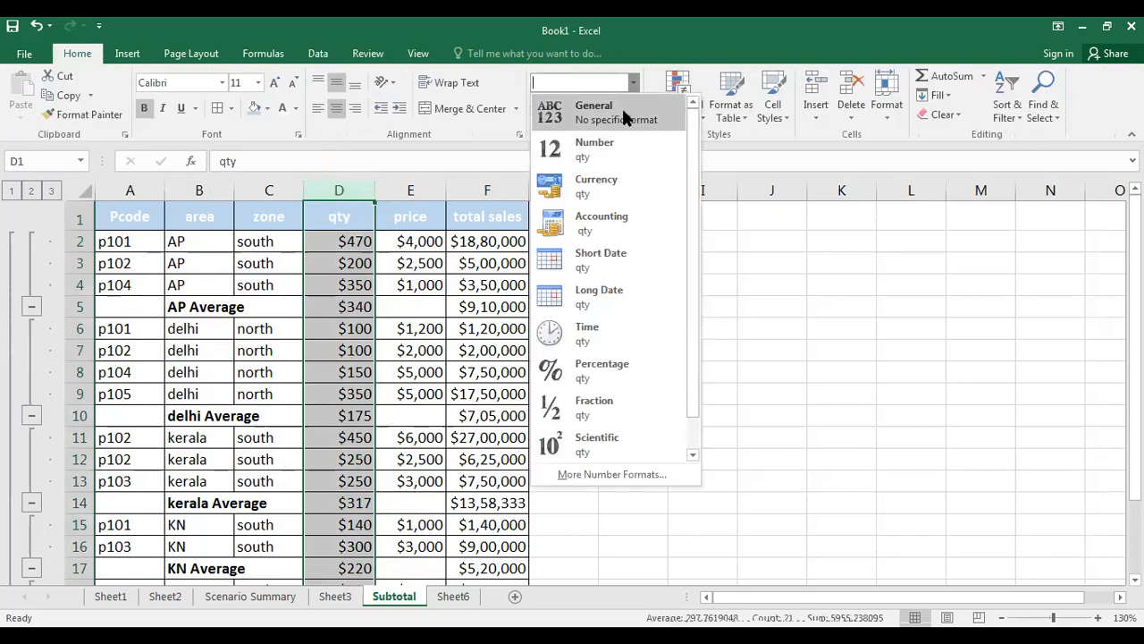
pyautogui.click(622, 108)
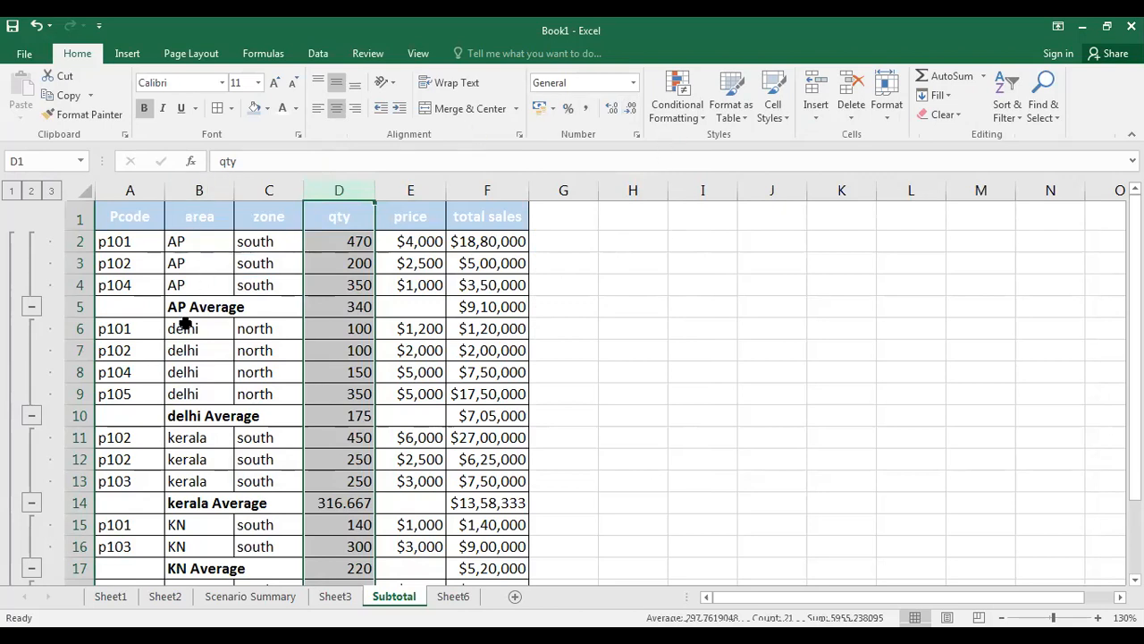
# Step: Examine the AP averages for qty and total sales and the Subtotal settings used for grouping by area
pyautogui.click(348, 309)
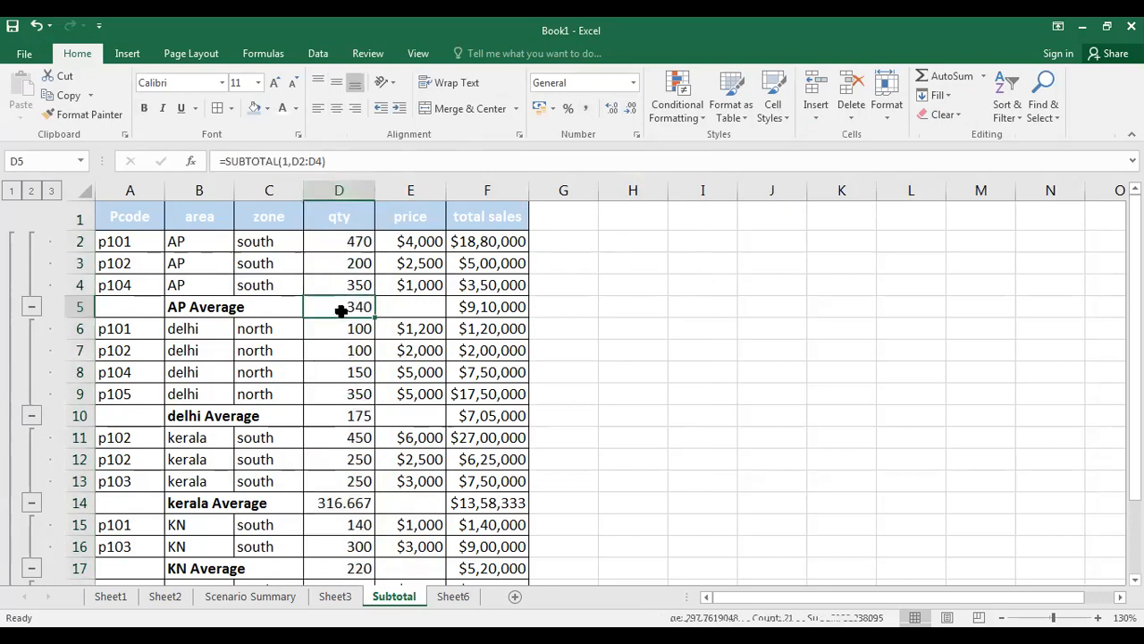
pyautogui.click(506, 307)
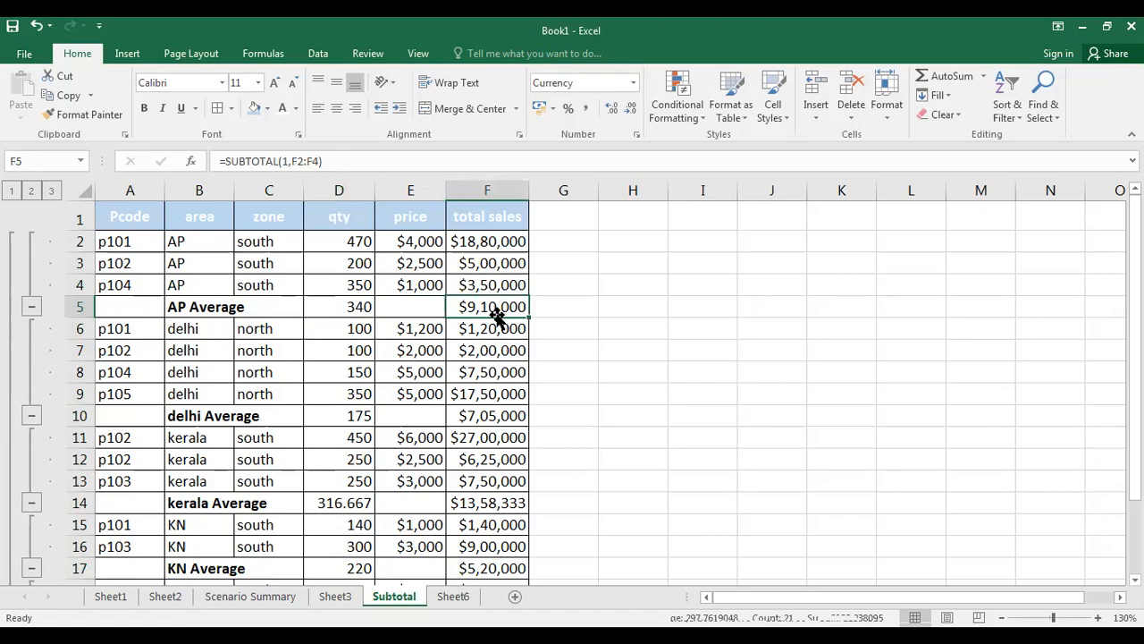
pyautogui.click(317, 54)
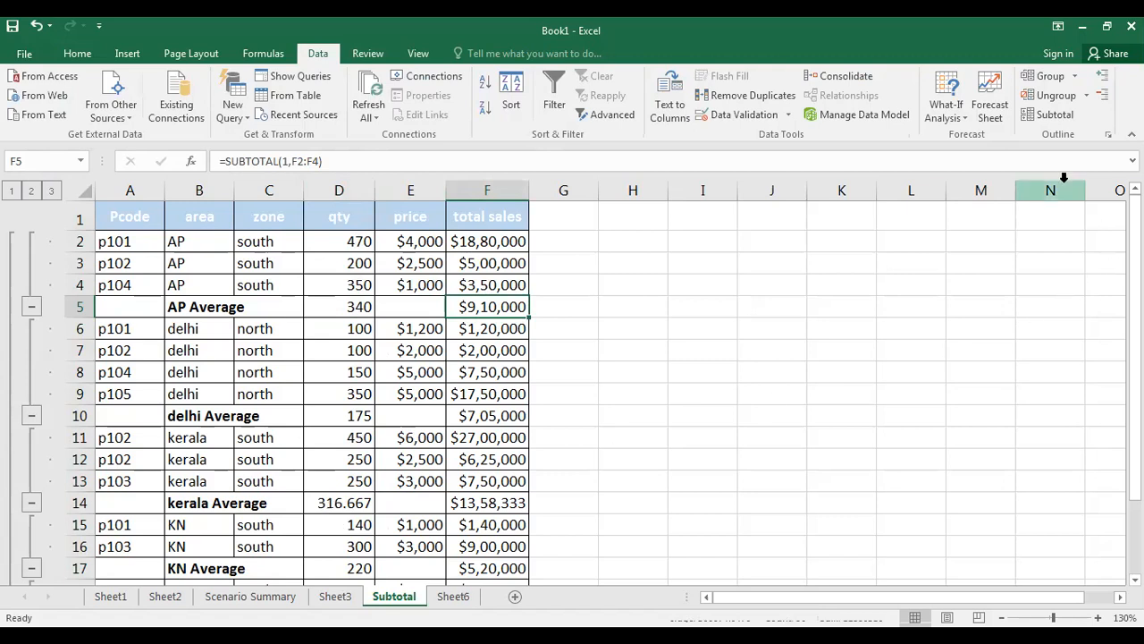
pyautogui.click(1061, 114)
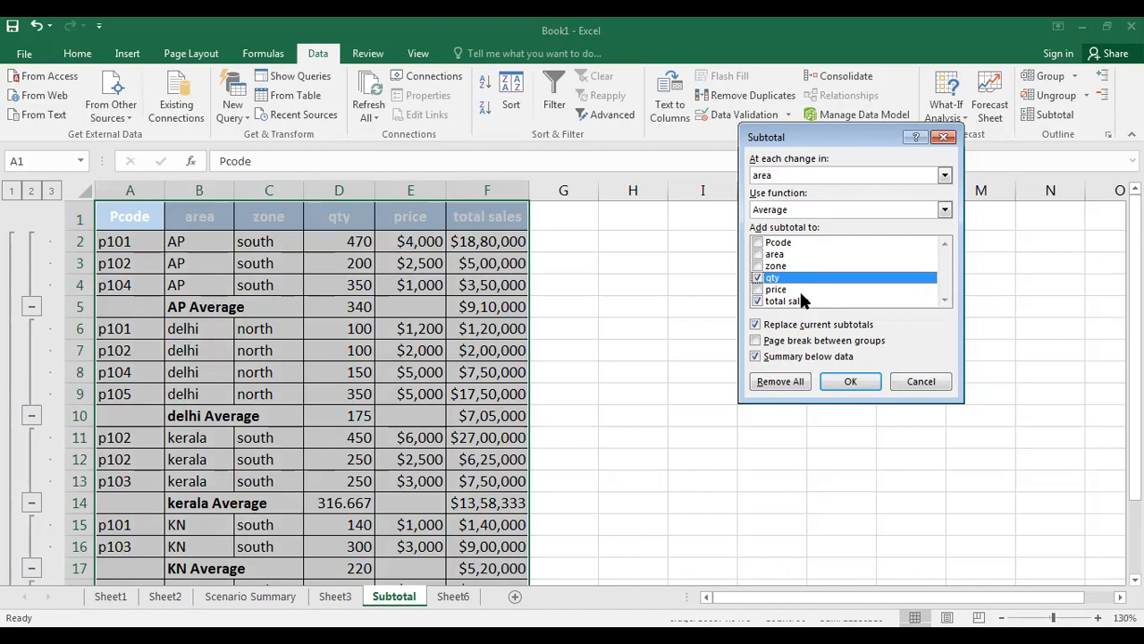
pyautogui.click(826, 170)
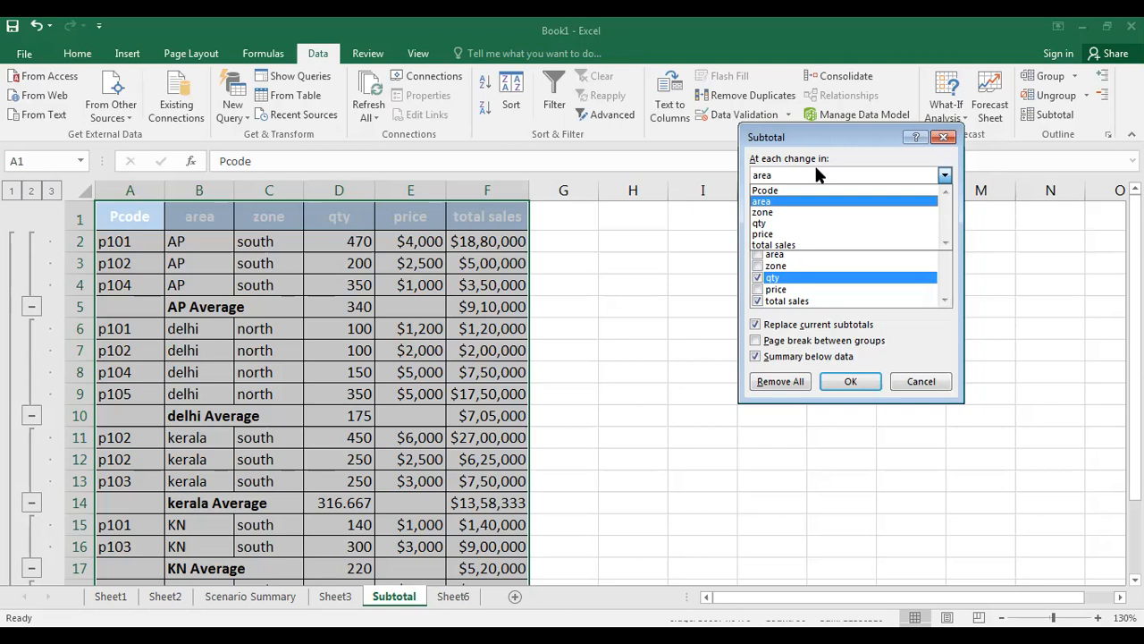
pyautogui.click(815, 175)
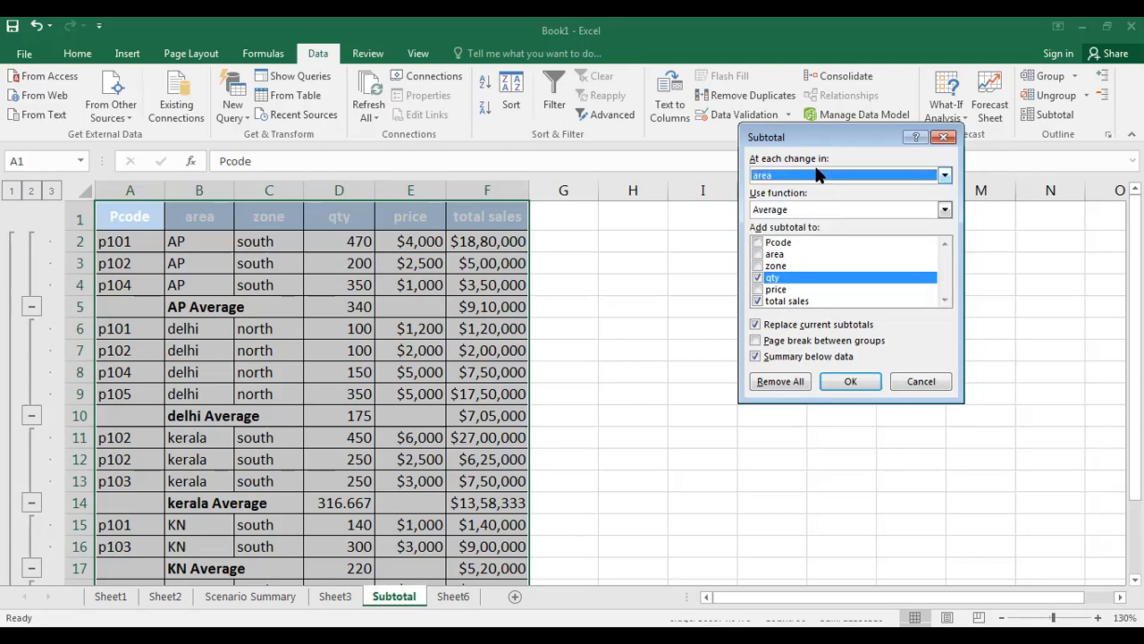
pyautogui.press('Escape')
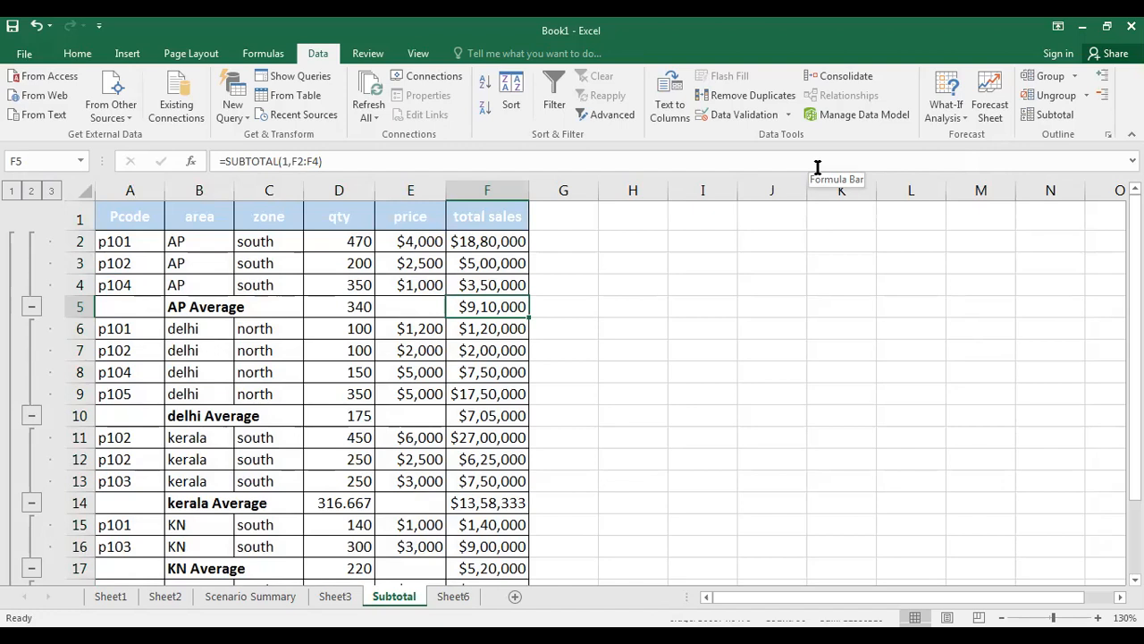
pyautogui.moveTo(344, 502); pyautogui.dragTo(490, 498)
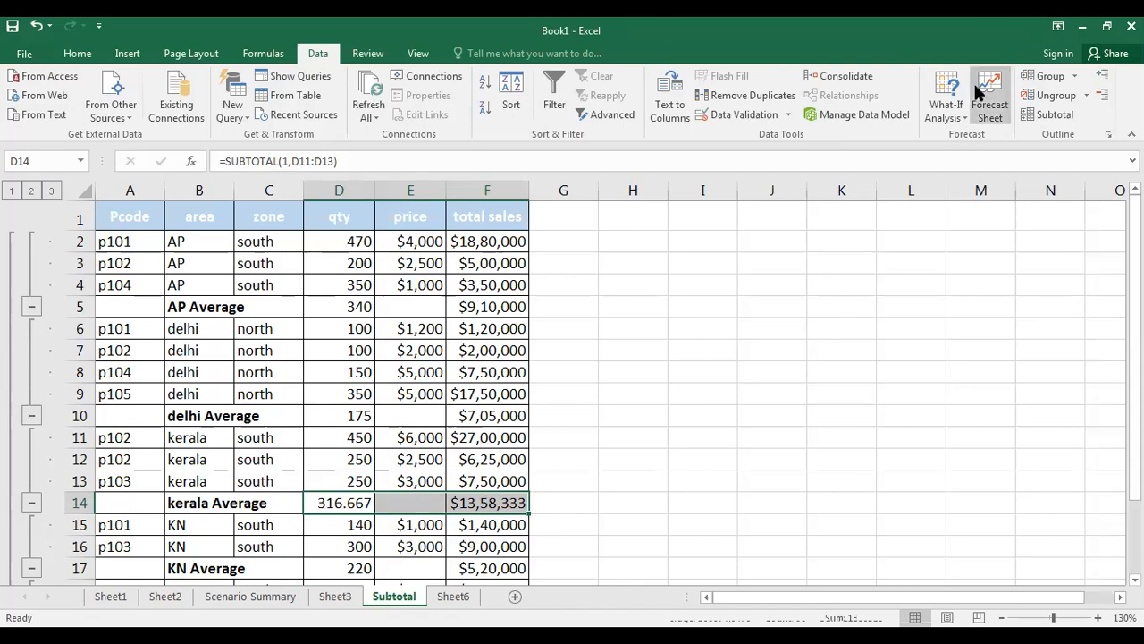
pyautogui.click(1074, 112)
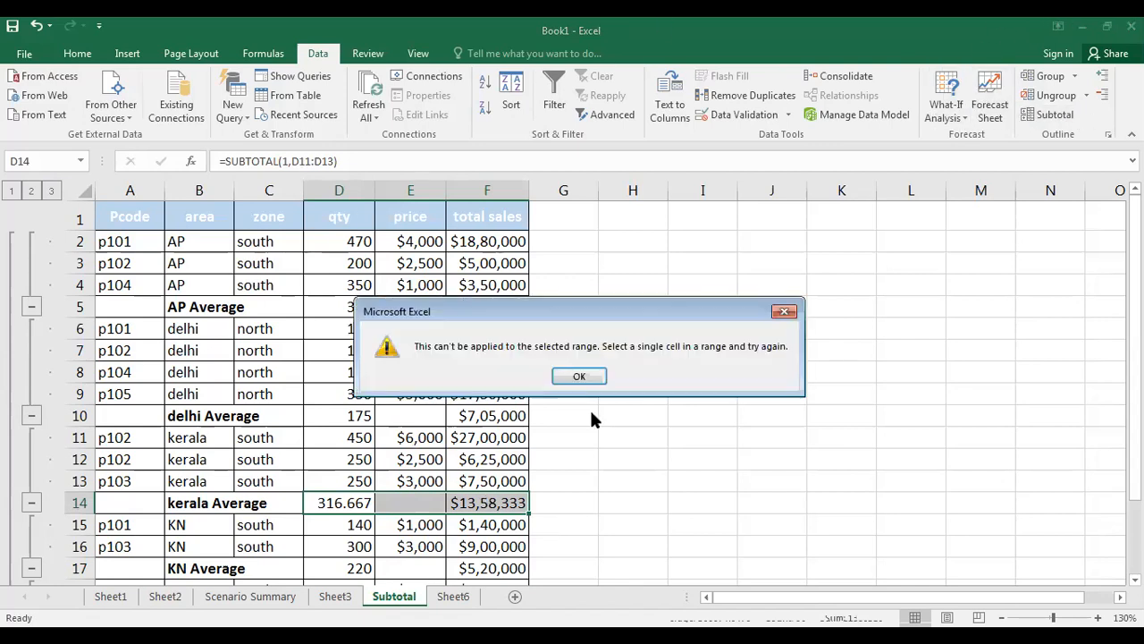
pyautogui.press('Return')
# Step: Replace the subtotals at each change in area with Max on both qty and total sales
pyautogui.click(366, 344)
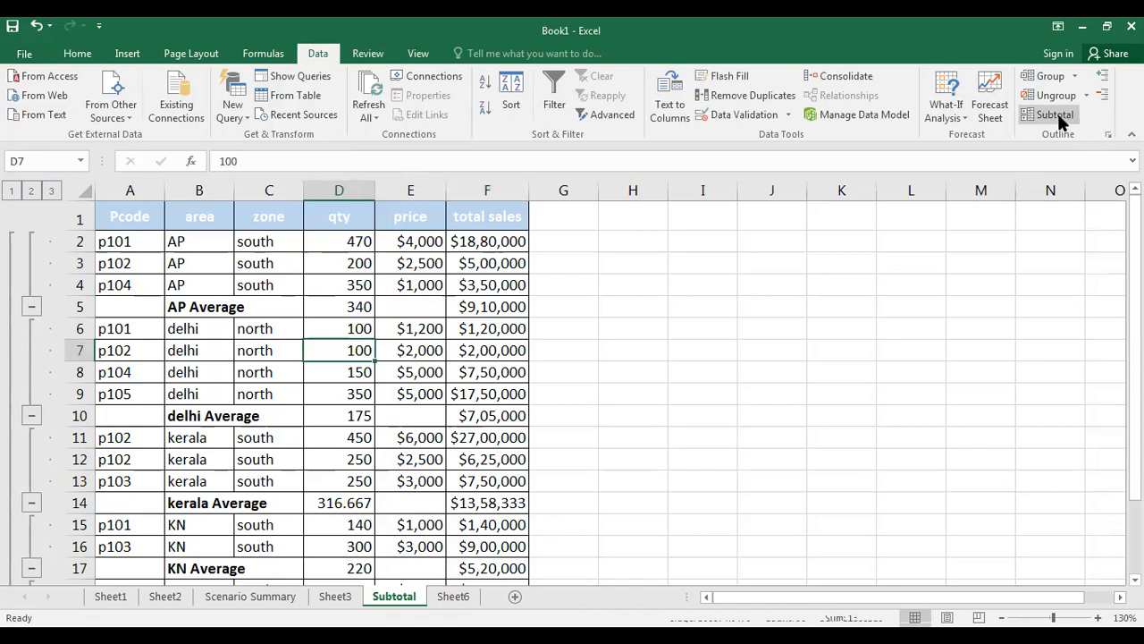
pyautogui.click(1058, 115)
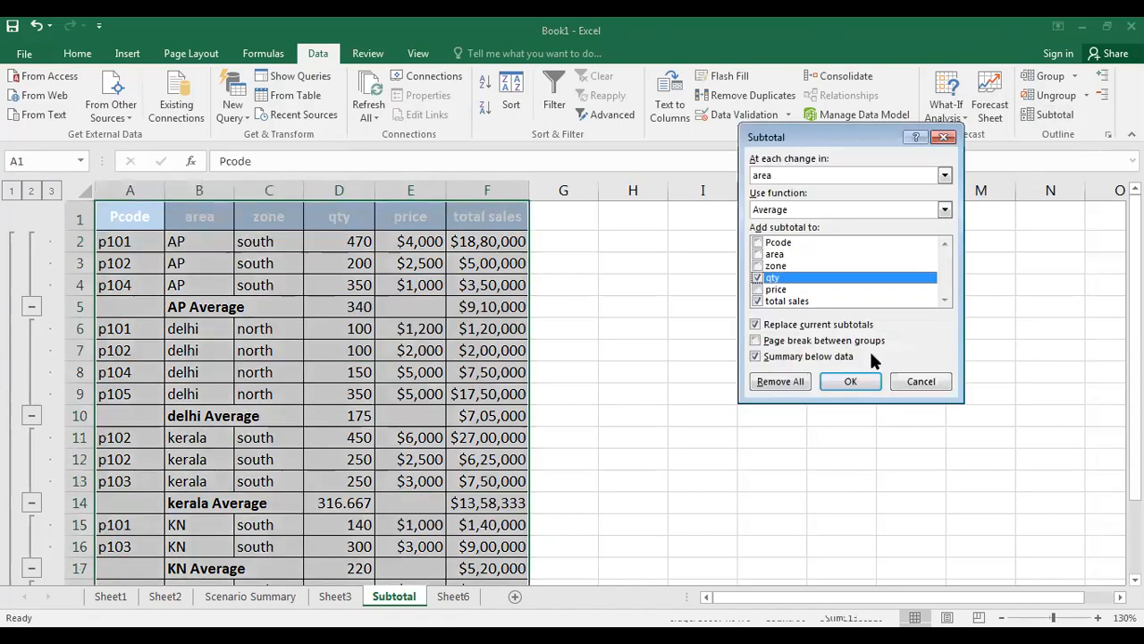
pyautogui.click(816, 205)
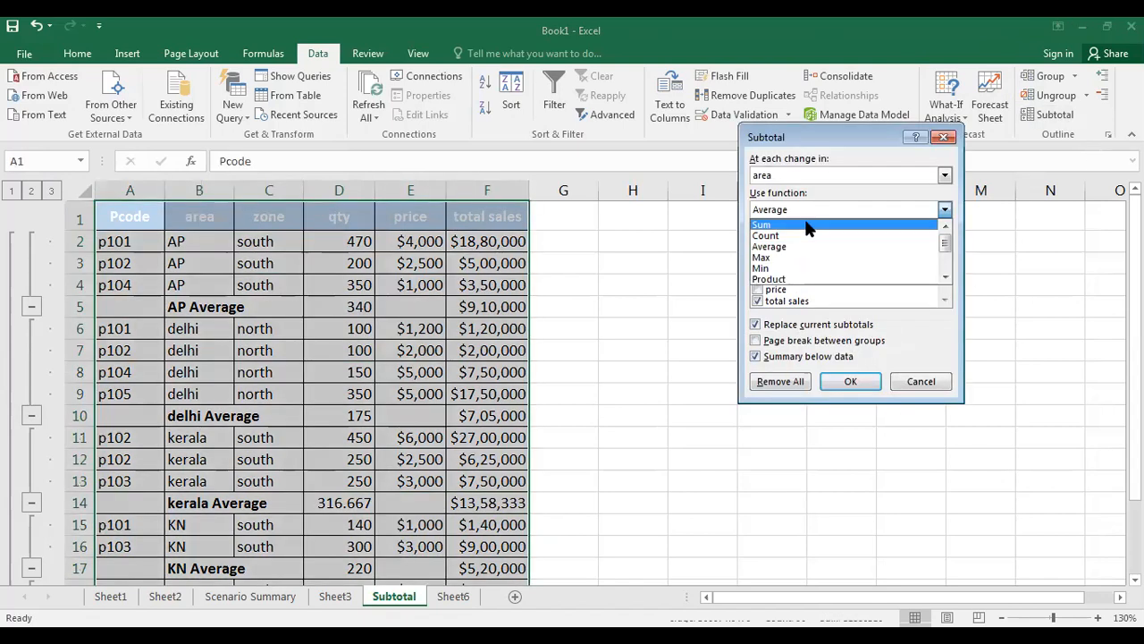
pyautogui.click(780, 259)
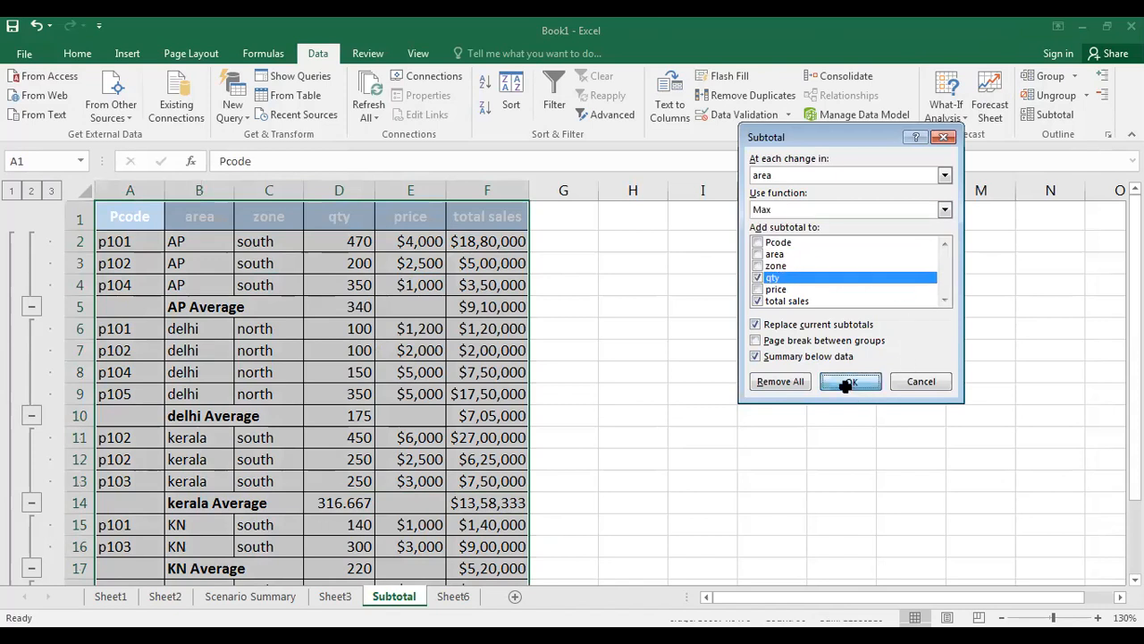
pyautogui.click(849, 382)
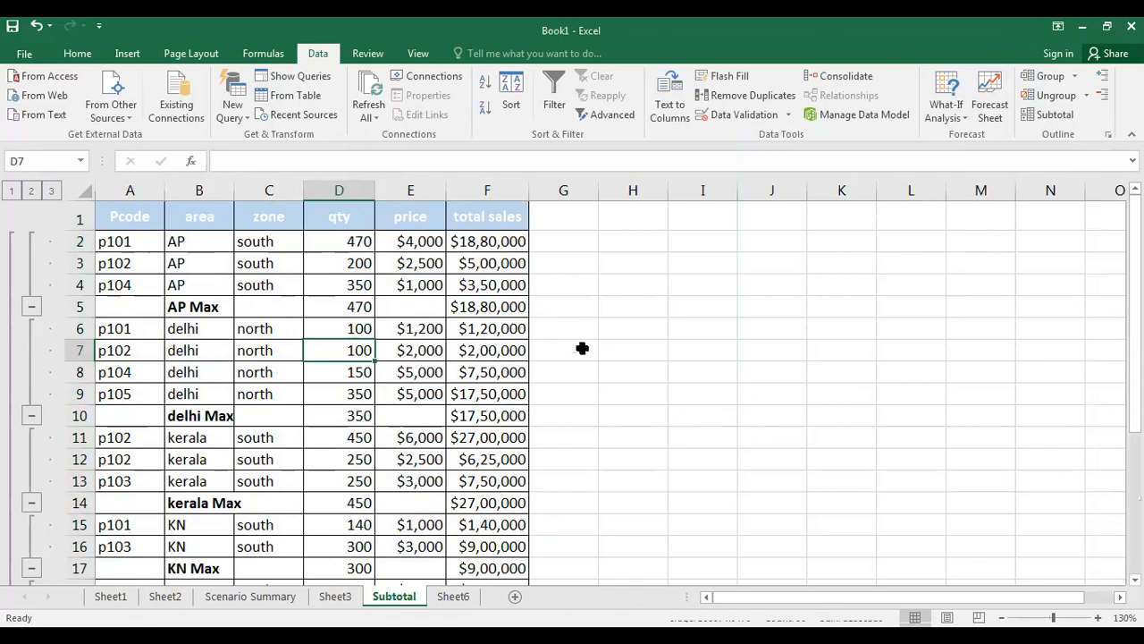
# Step: Examine the Max formulas for kerala and Grand Max in total sales against the kerala sales rows
pyautogui.scroll(-1, 549, 351)
pyautogui.scroll(-2, 549, 351)
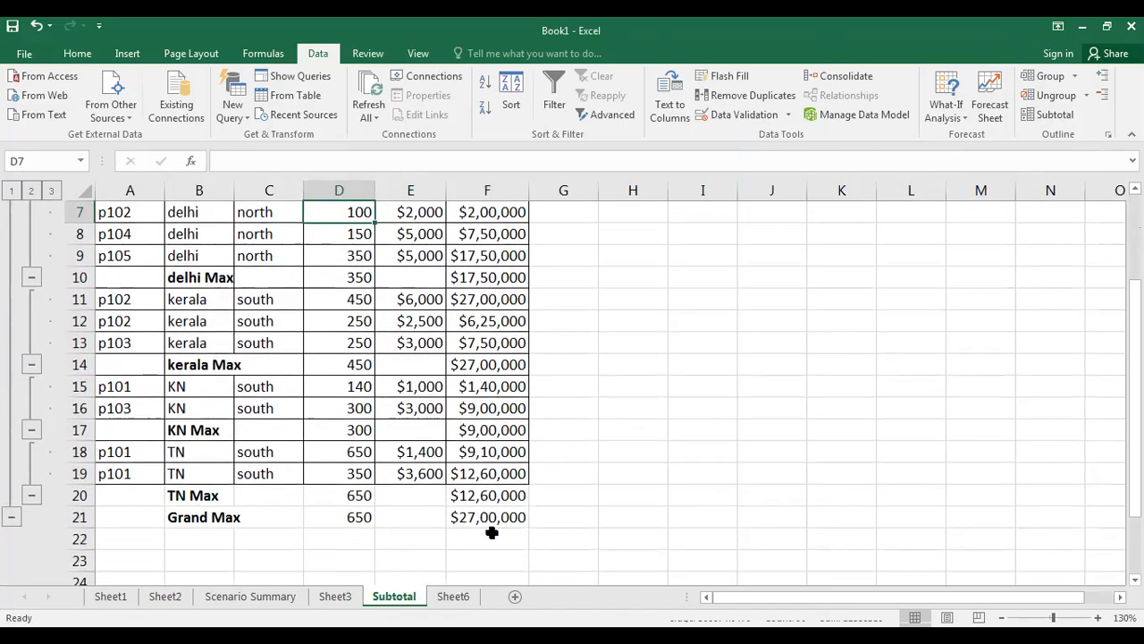
pyautogui.click(486, 365)
pyautogui.scroll(2, 639, 420)
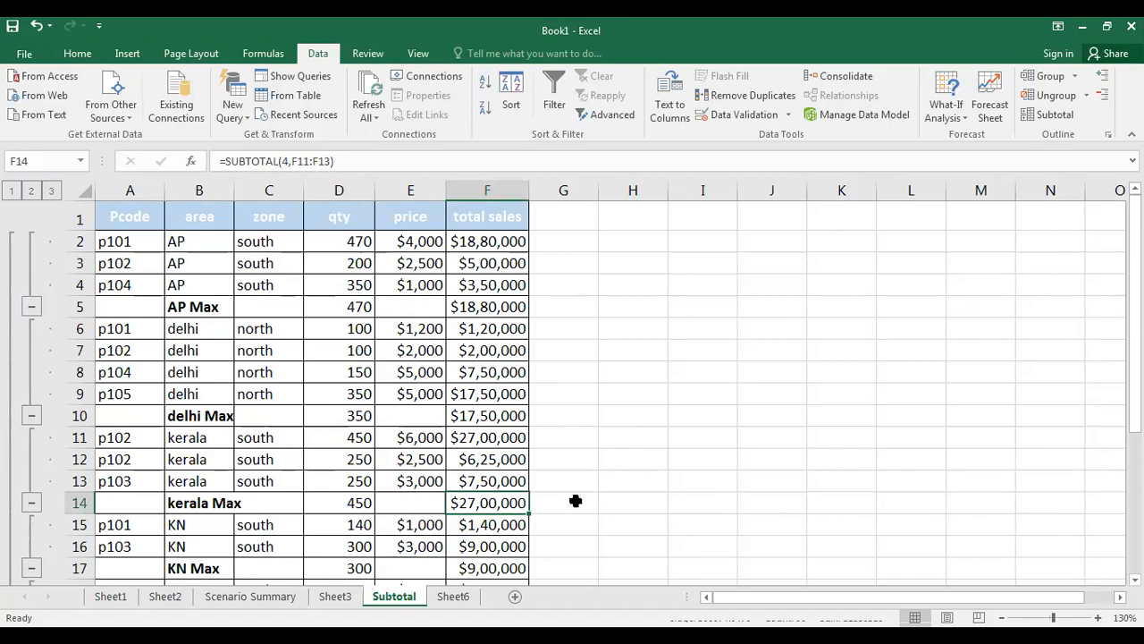
pyautogui.scroll(-1, 578, 497)
pyautogui.scroll(-1, 512, 490)
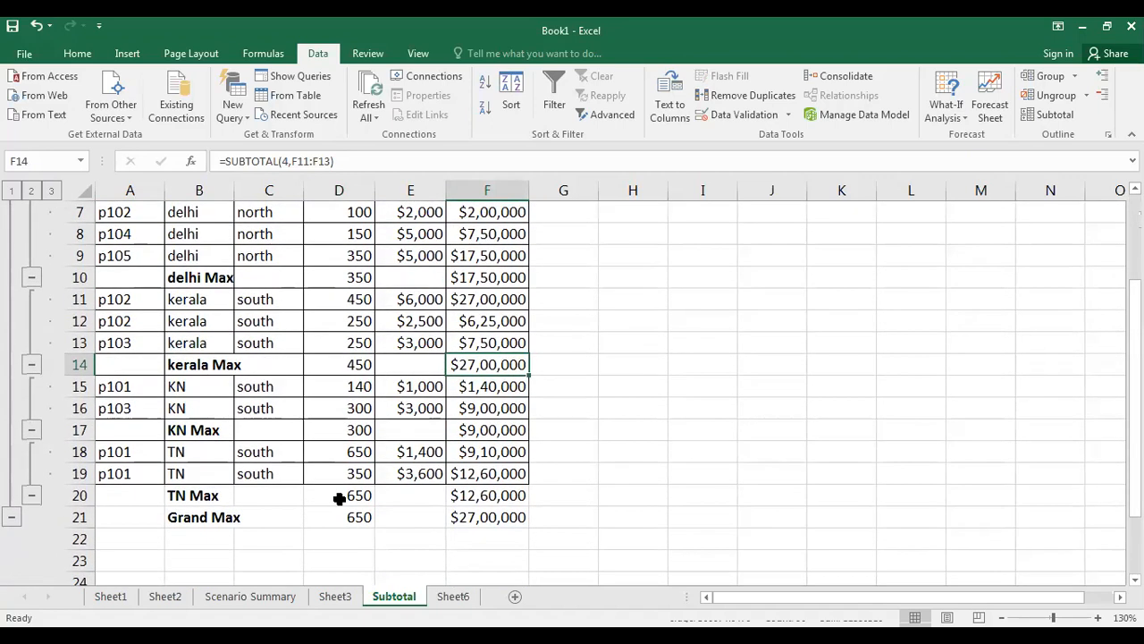
pyautogui.click(494, 517)
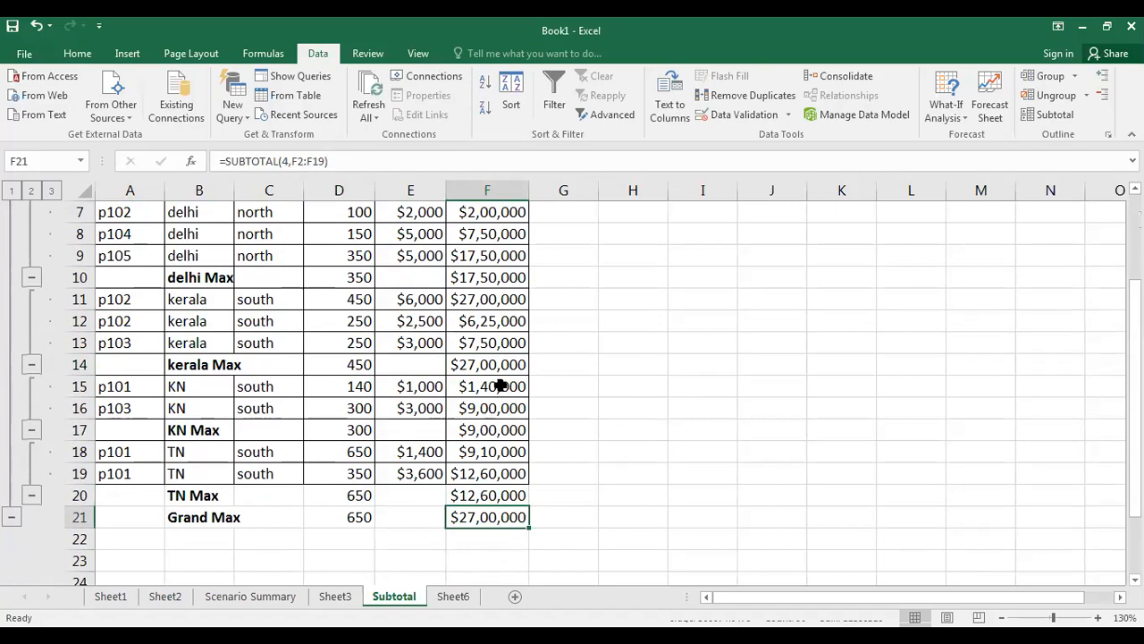
pyautogui.click(490, 299)
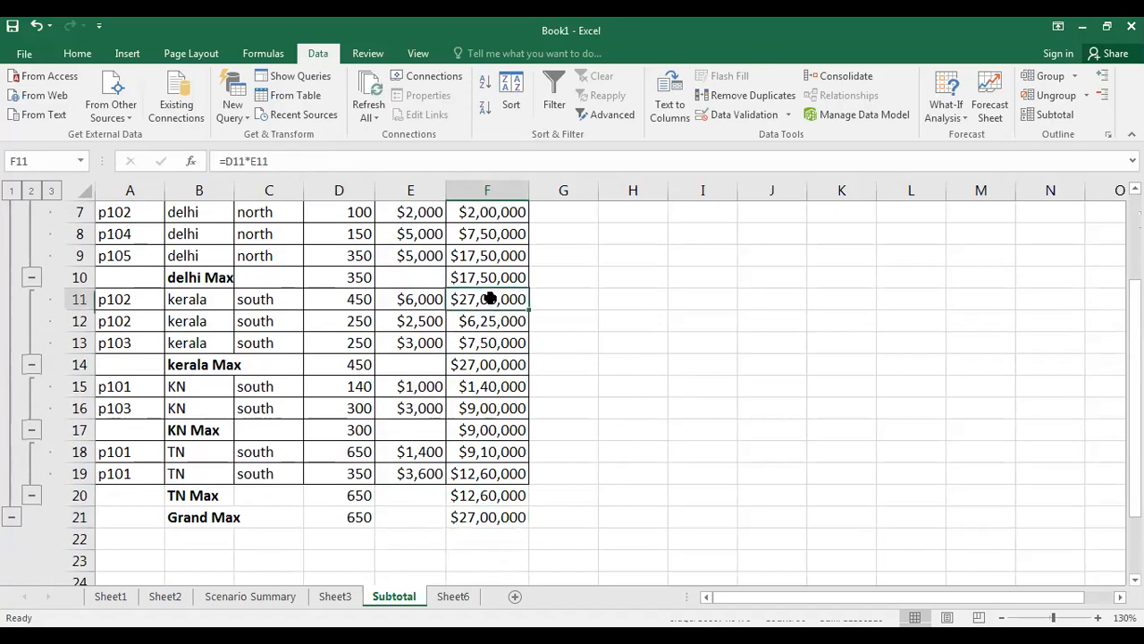
pyautogui.click(511, 367)
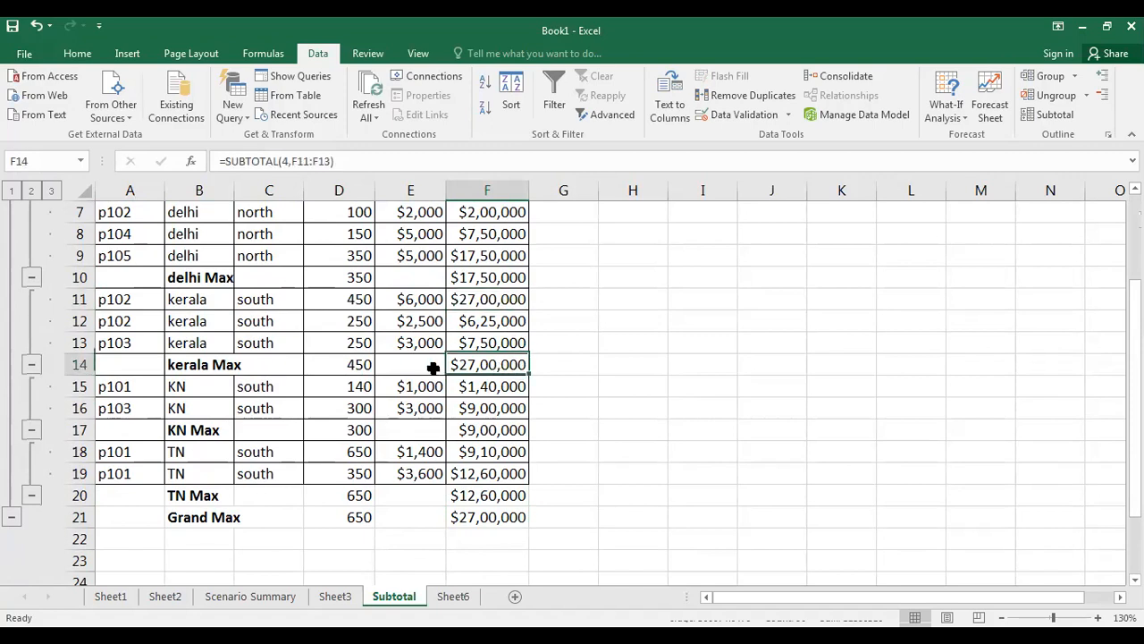
pyautogui.moveTo(432, 368); pyautogui.dragTo(214, 363)
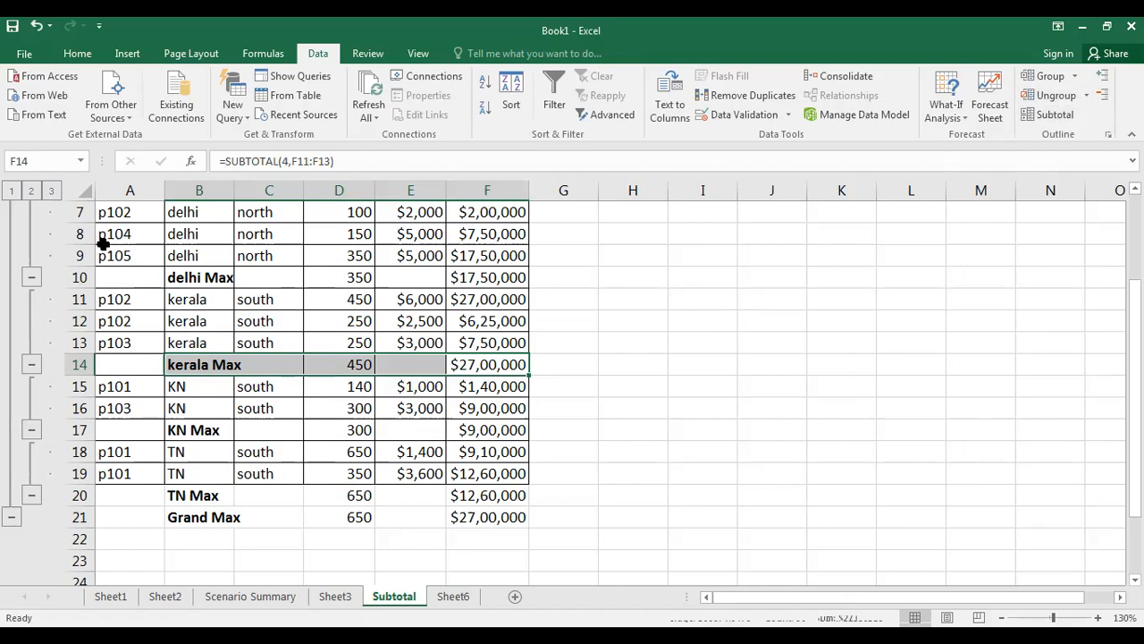
# Step: Collapse the delhi, kerala, KN and TN groups to their Max rows
pyautogui.click(31, 277)
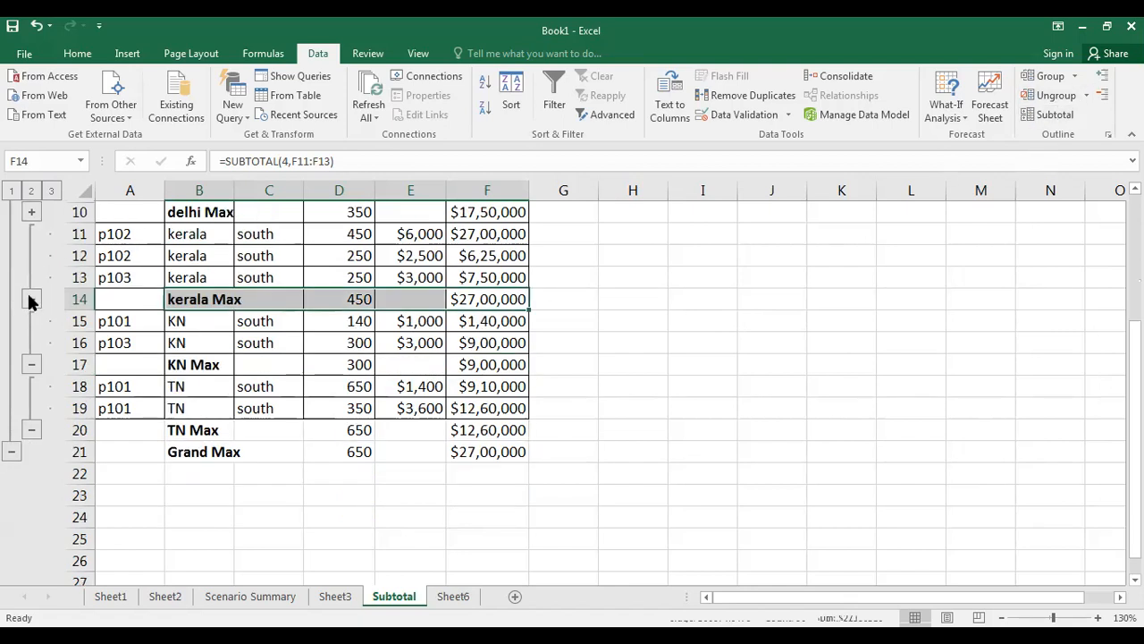
pyautogui.click(31, 298)
pyautogui.click(31, 297)
pyautogui.click(31, 318)
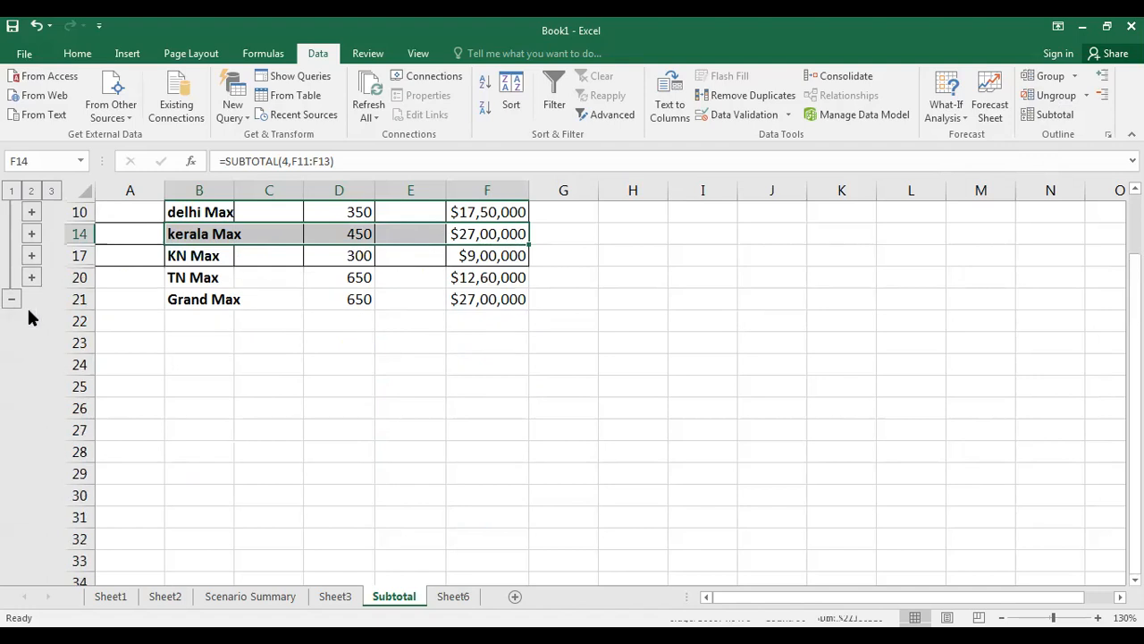
# Step: Collapse the table to the Grand Max row, expand it again, and collapse the AP group to its Max row
pyautogui.click(11, 296)
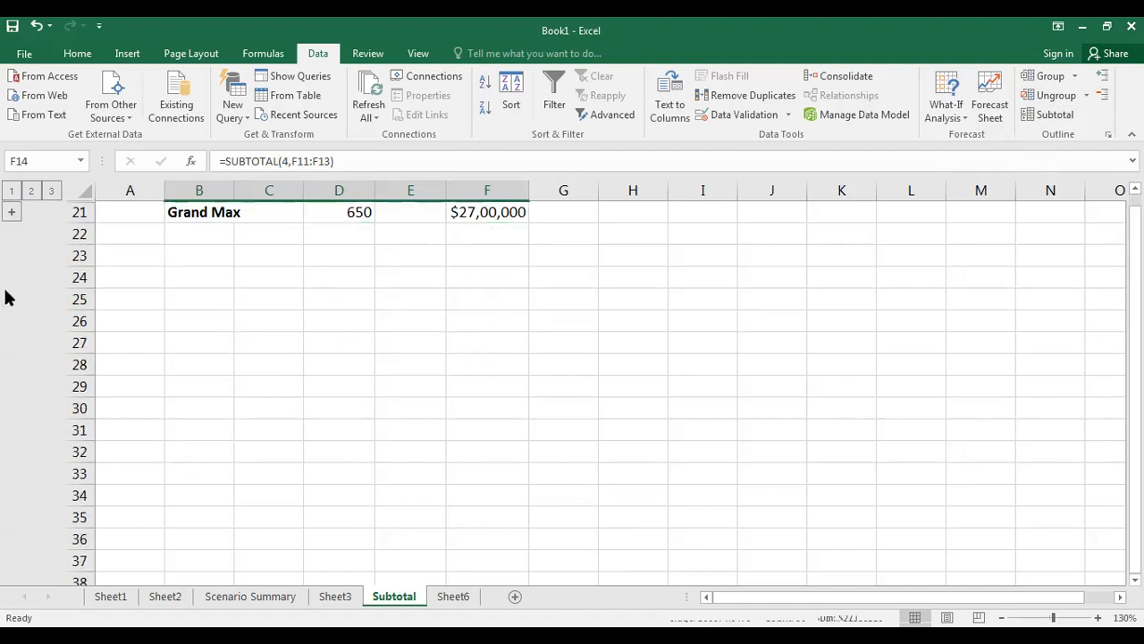
pyautogui.scroll(1, 526, 370)
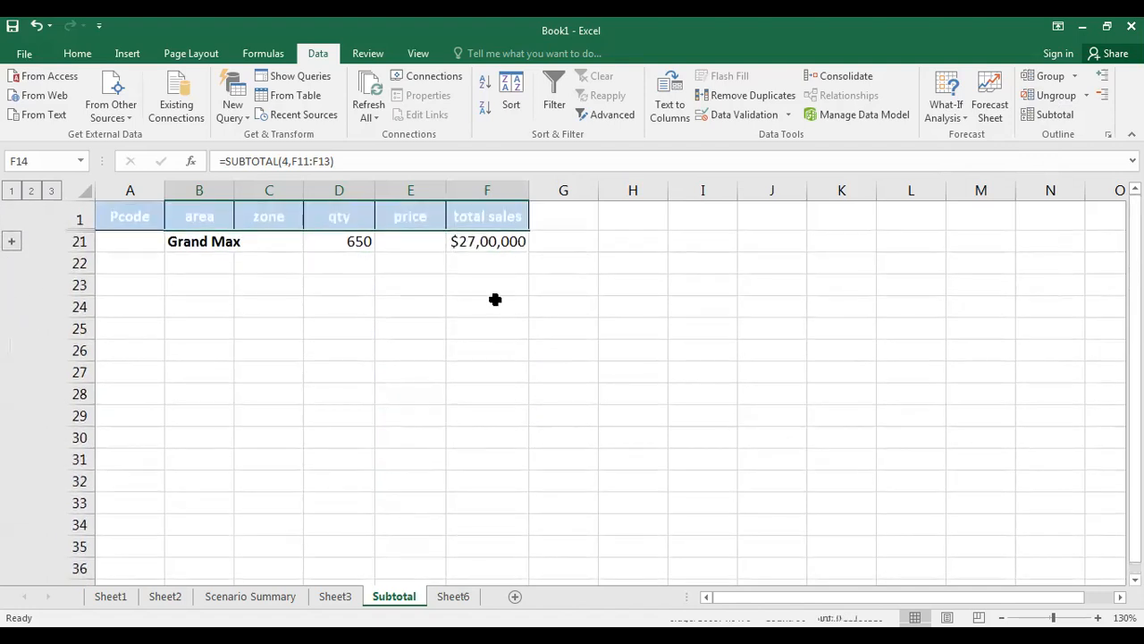
pyautogui.click(11, 242)
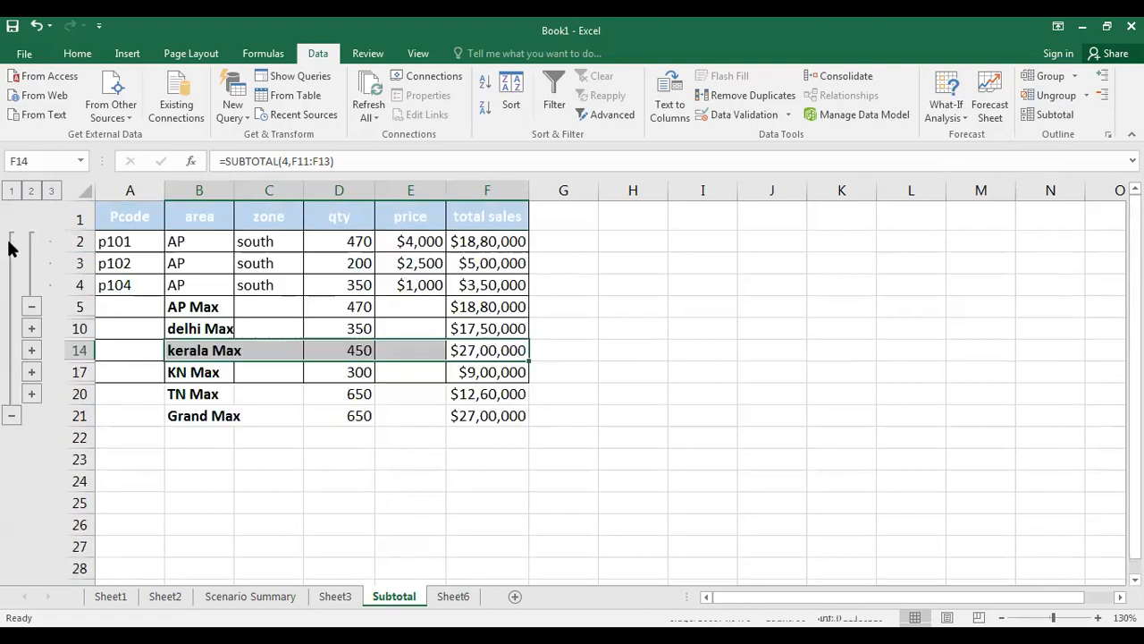
pyautogui.click(31, 306)
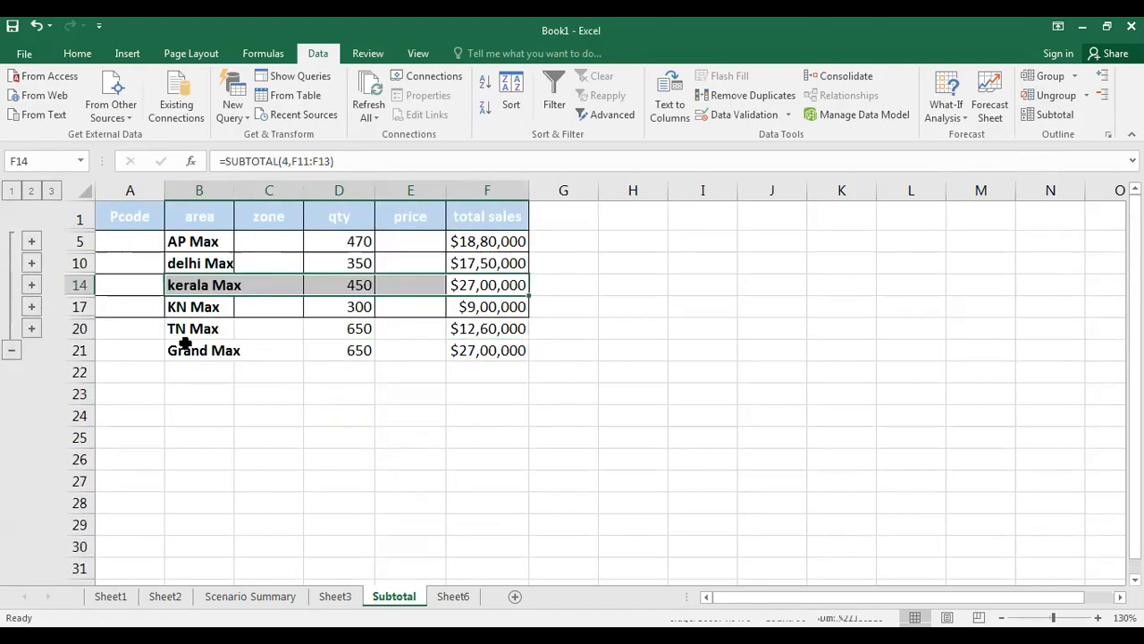
pyautogui.click(647, 313)
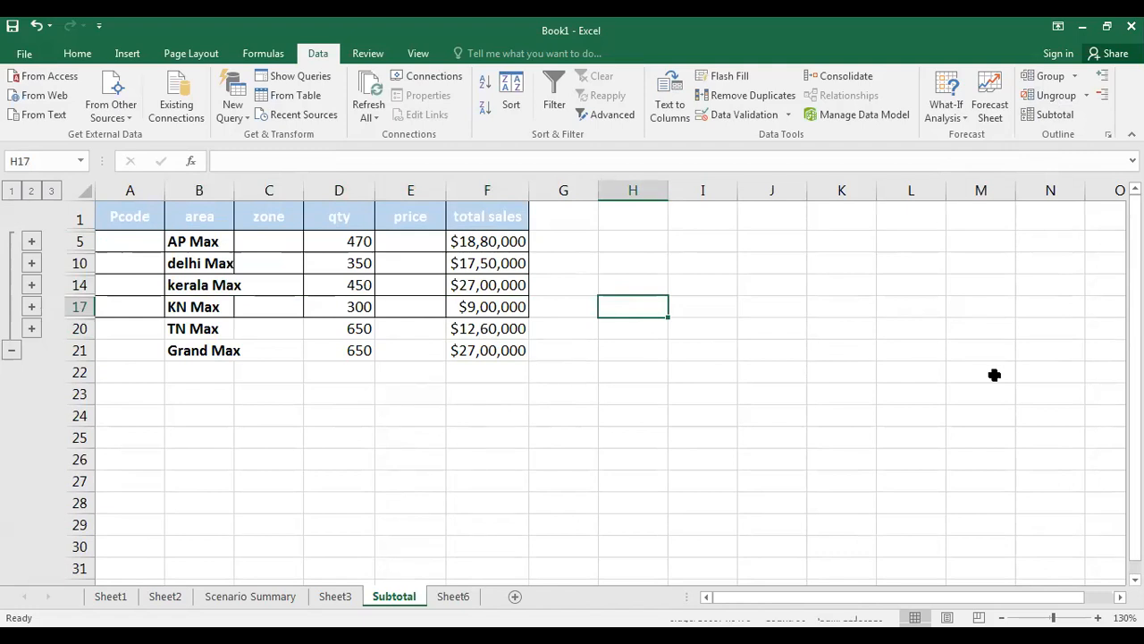
pyautogui.click(236, 216)
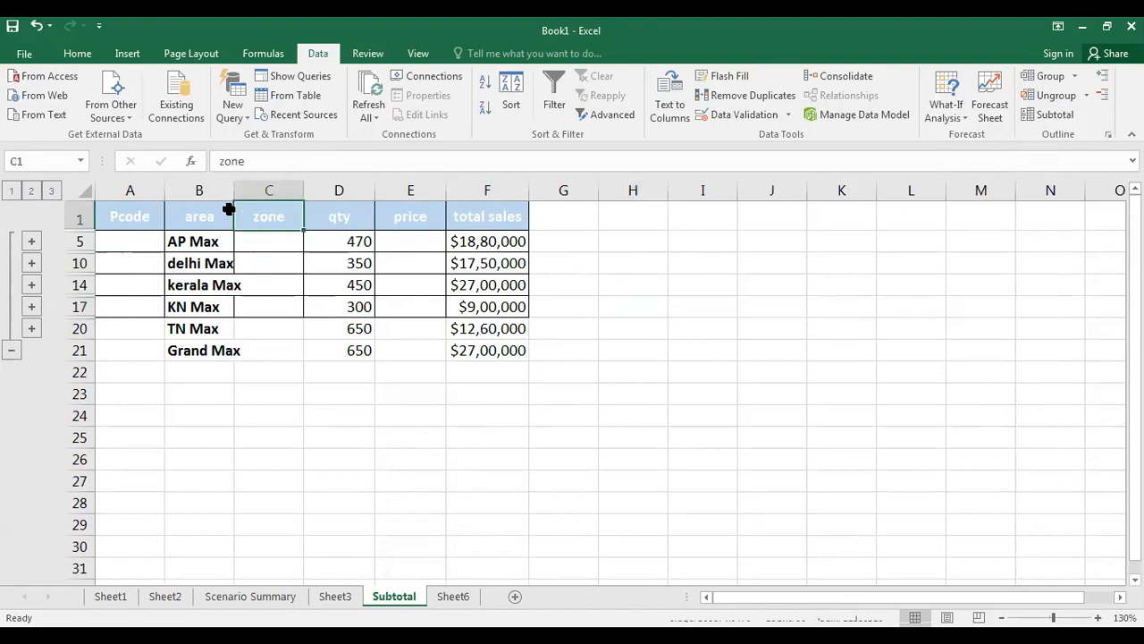
pyautogui.doubleClick(230, 215)
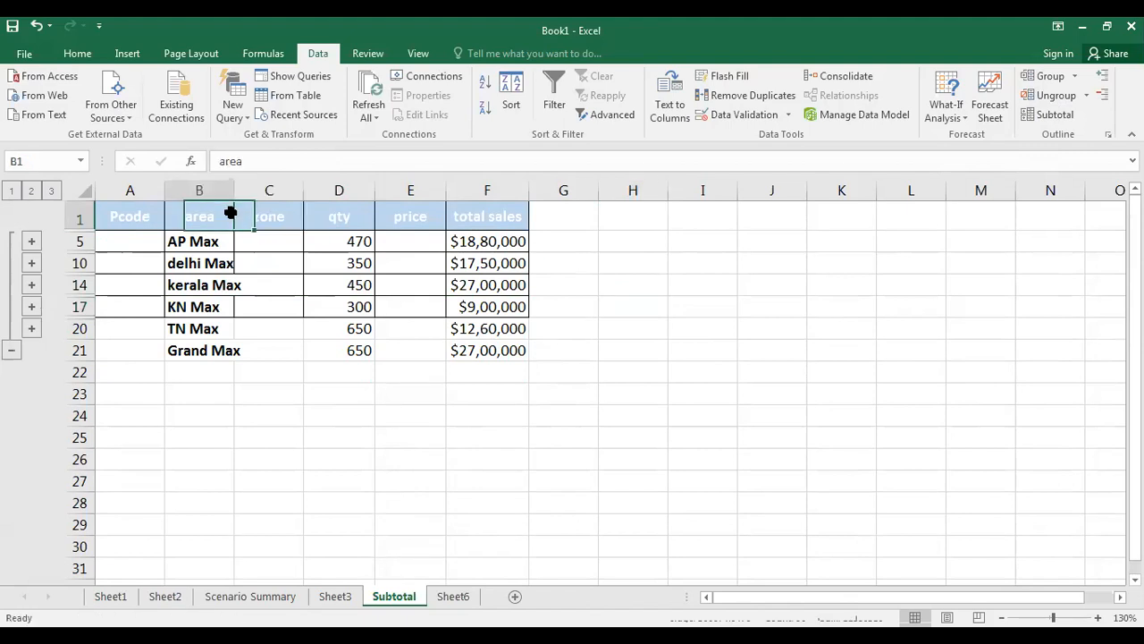
pyautogui.click(234, 189)
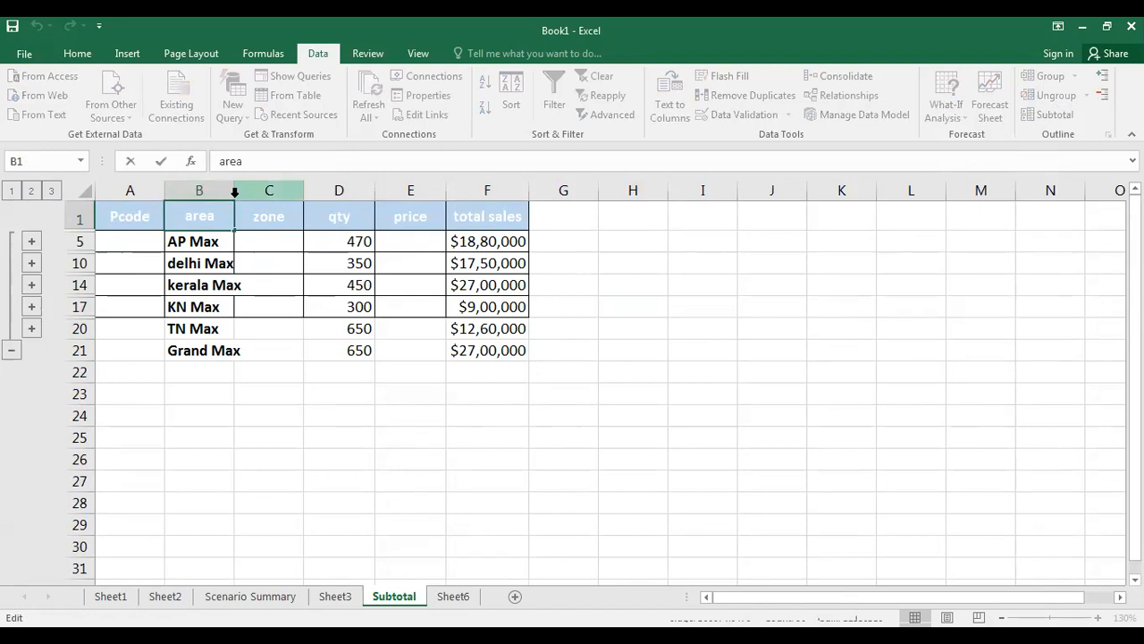
pyautogui.click(380, 454)
# Step: Copy the collapsed subtotal table from Pcode through the Grand Max row and paste it into a new worksheet
pyautogui.moveTo(146, 215); pyautogui.dragTo(471, 362)
pyautogui.hotkey('ctrl', 'c')
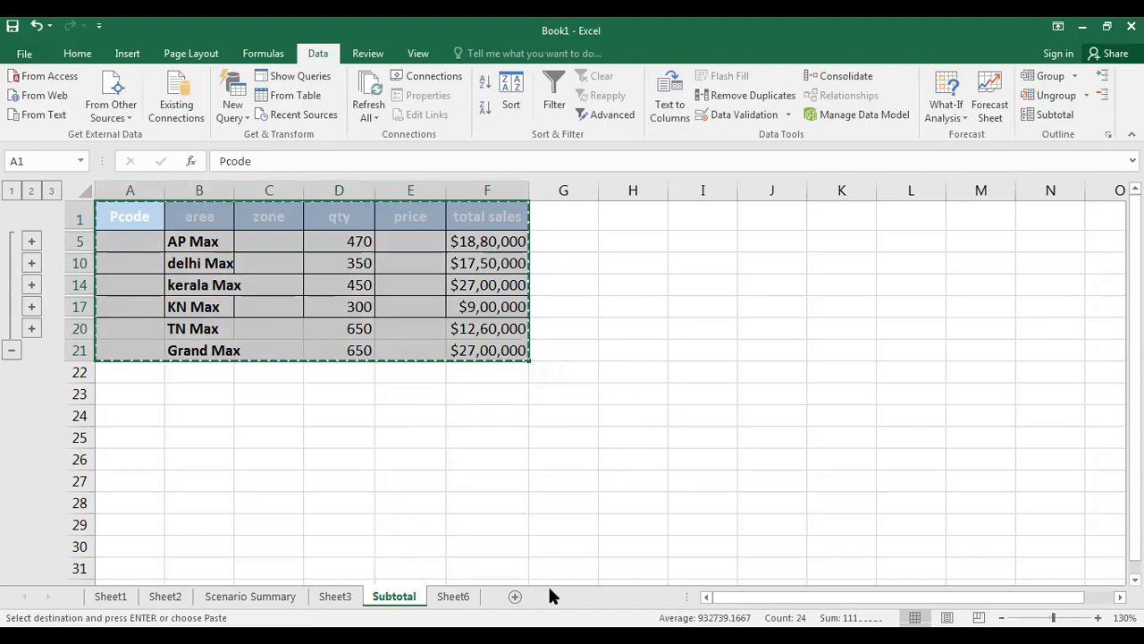
pyautogui.click(516, 597)
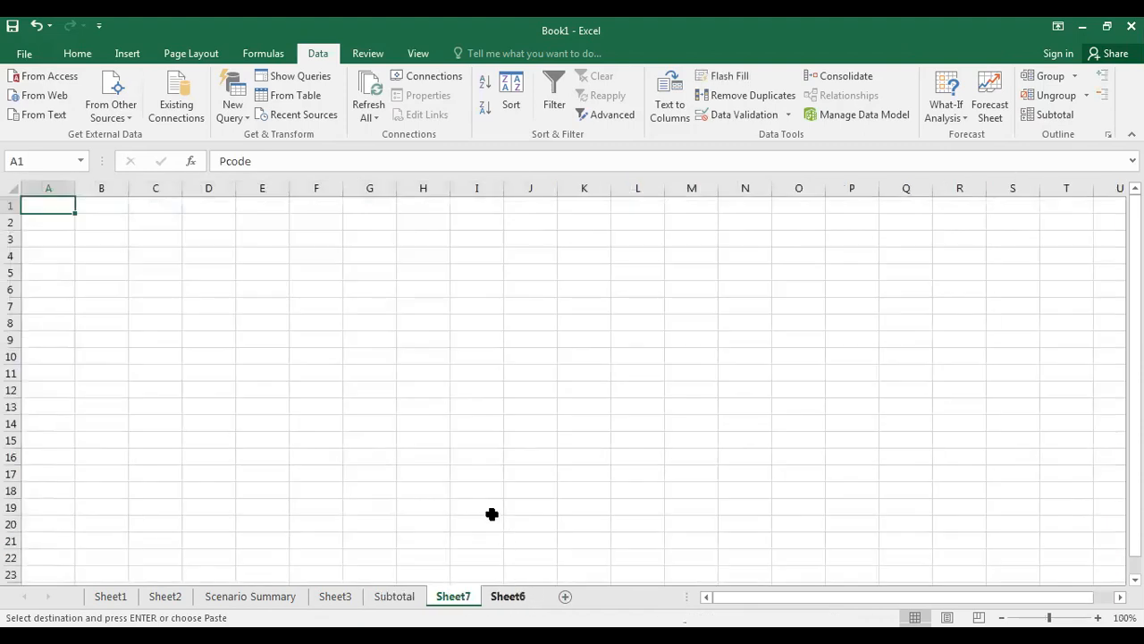
pyautogui.hotkey('ctrl', 'v')
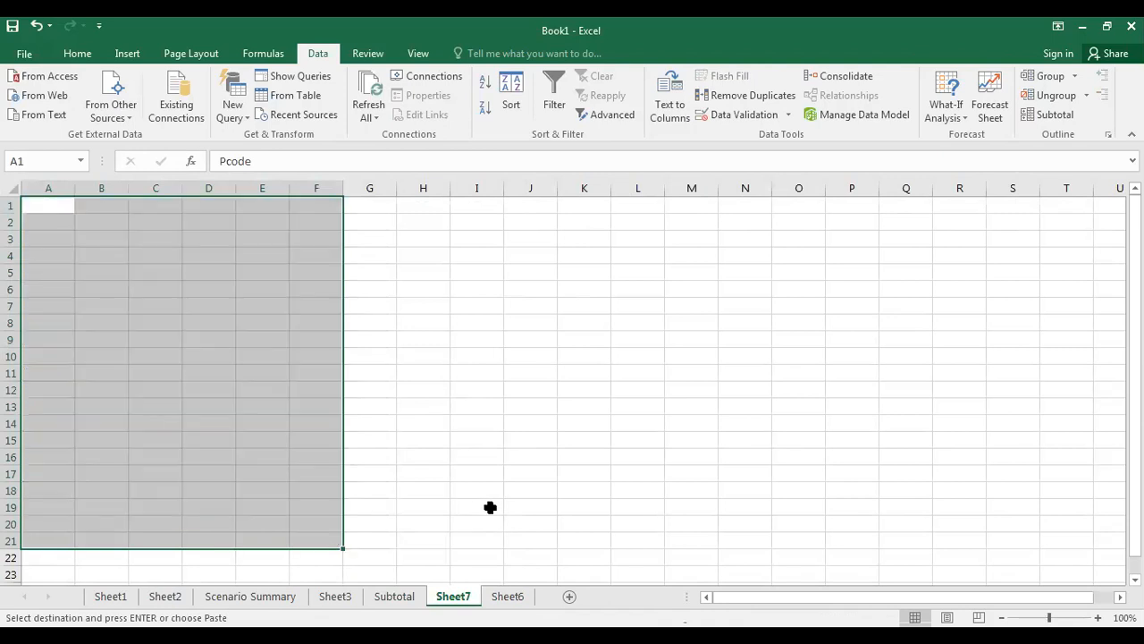
# Step: Try to paste the copied subtotal table into another new worksheet using Paste Special with All, and undo the paste
pyautogui.click(398, 599)
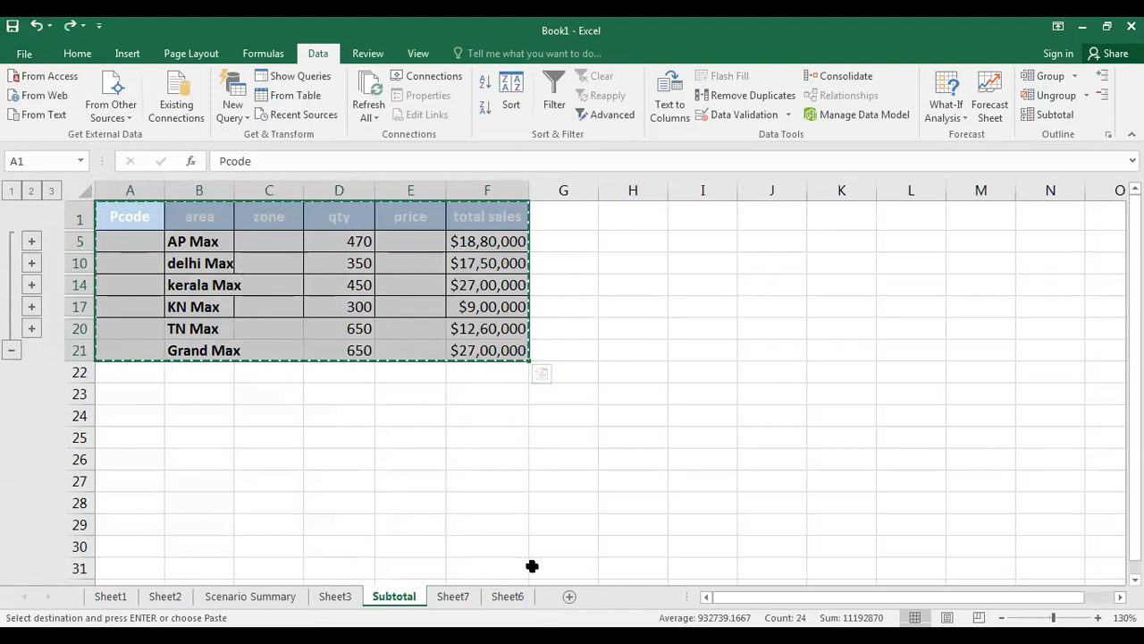
pyautogui.click(568, 596)
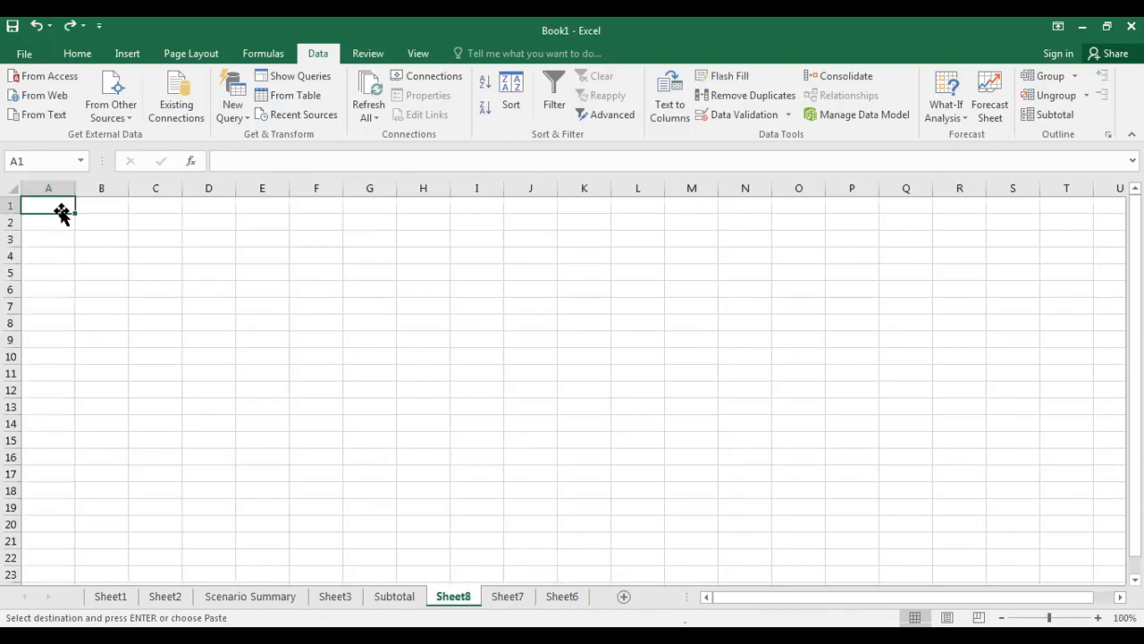
pyautogui.click(78, 53)
pyautogui.click(21, 113)
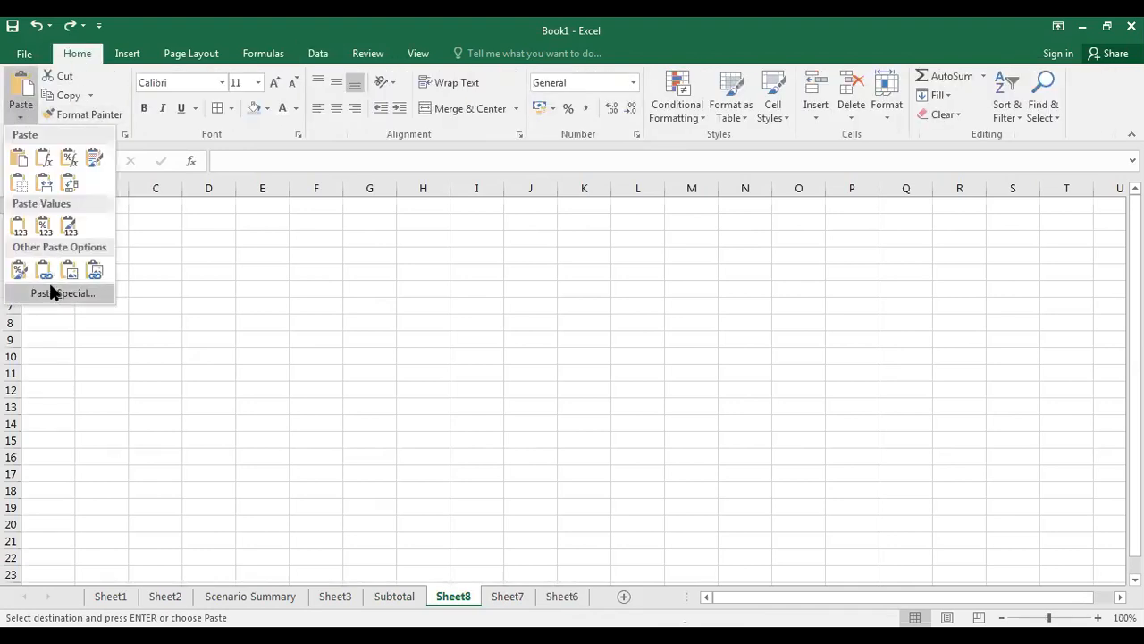
pyautogui.click(52, 293)
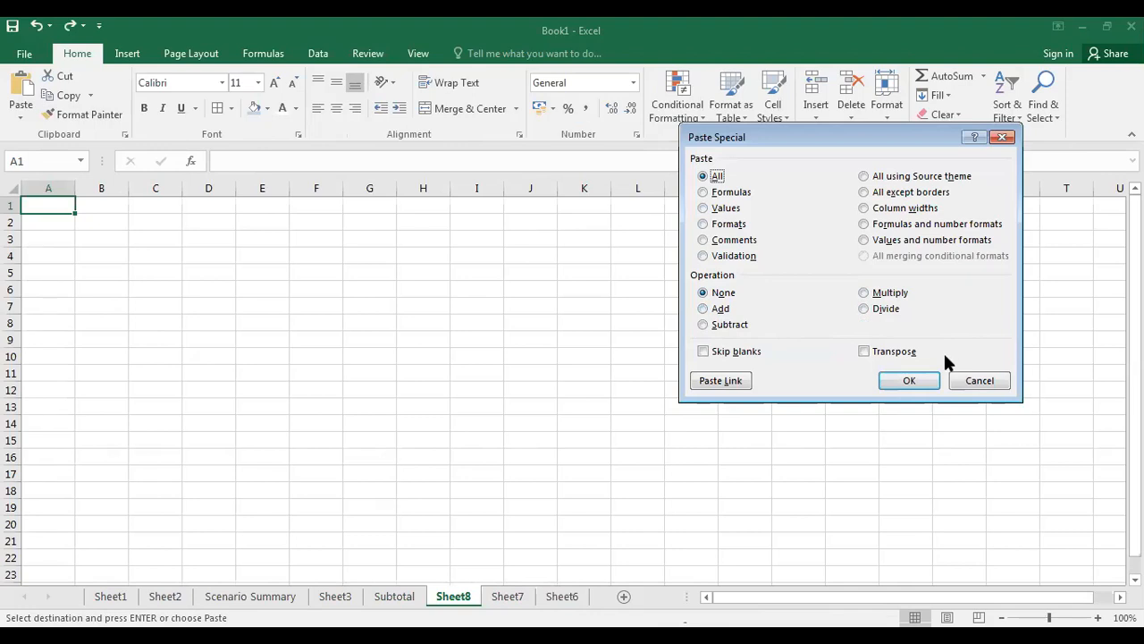
pyautogui.click(909, 382)
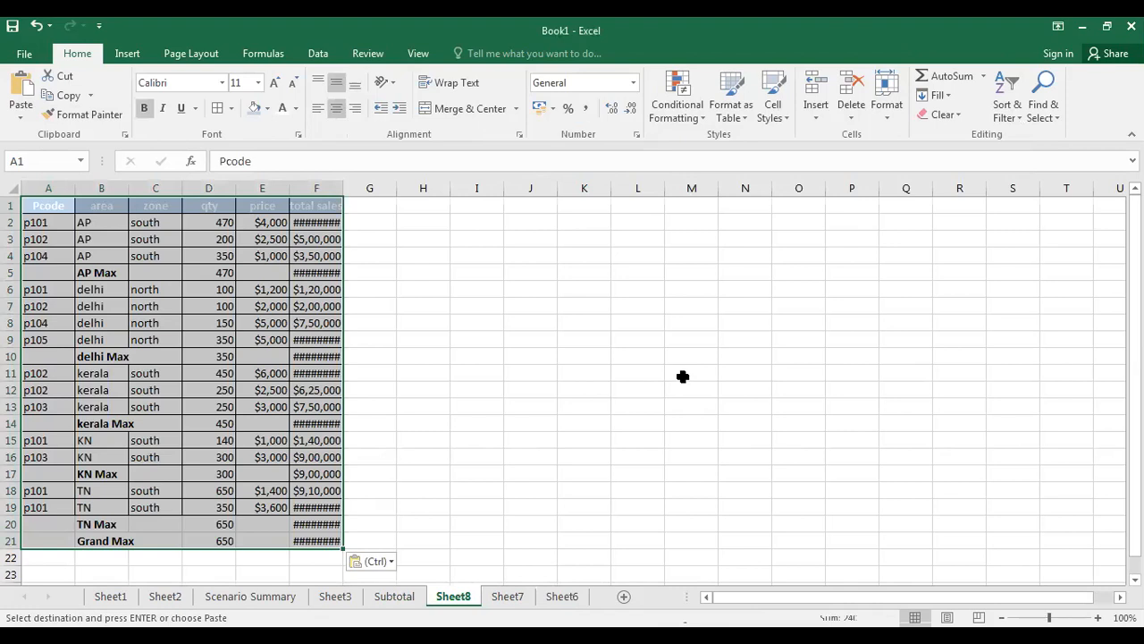
pyautogui.hotkey('ctrl', 'z')
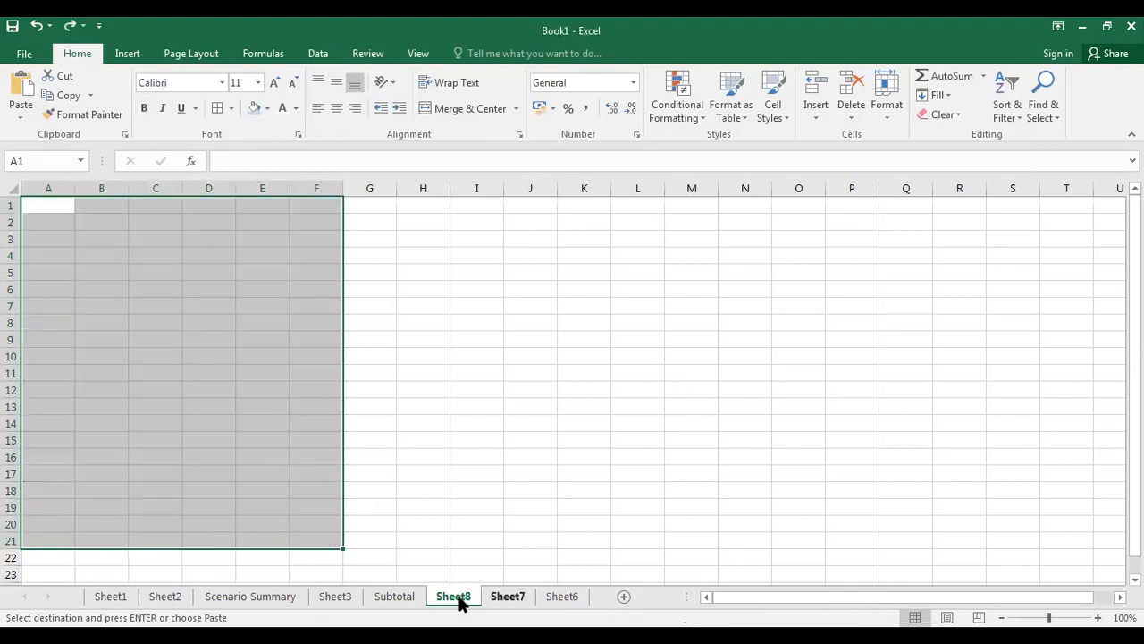
# Step: Expand the kerala group on the Subtotal sheet and copy its rows, including kerala Max, into Sheet7
pyautogui.click(414, 599)
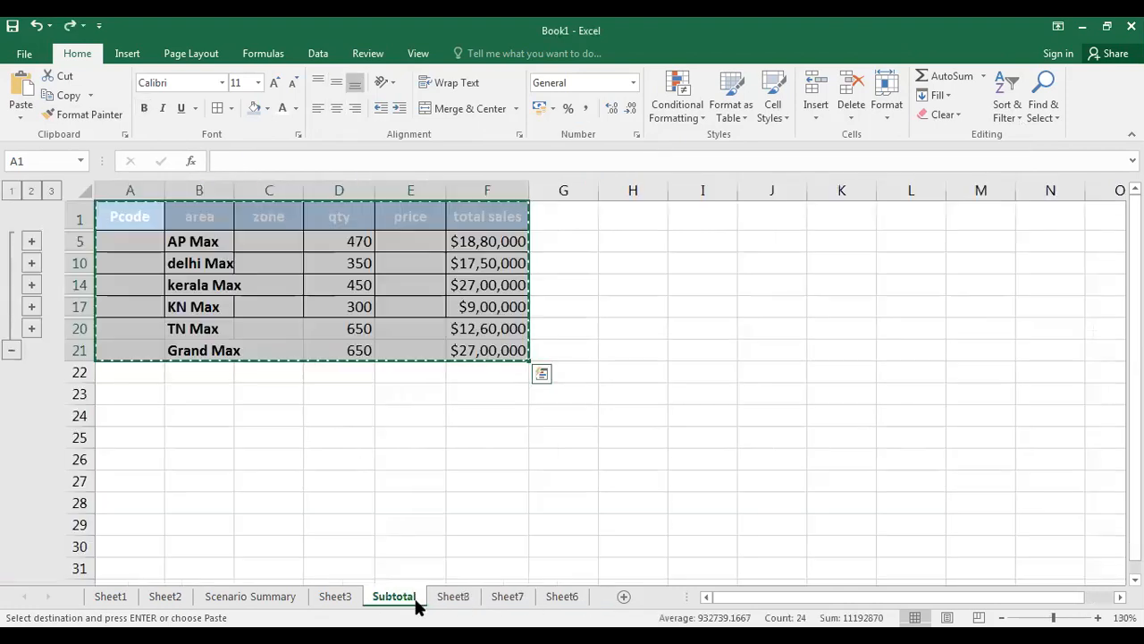
pyautogui.click(33, 284)
pyautogui.moveTo(151, 286); pyautogui.dragTo(497, 344)
pyautogui.hotkey('ctrl', 'c')
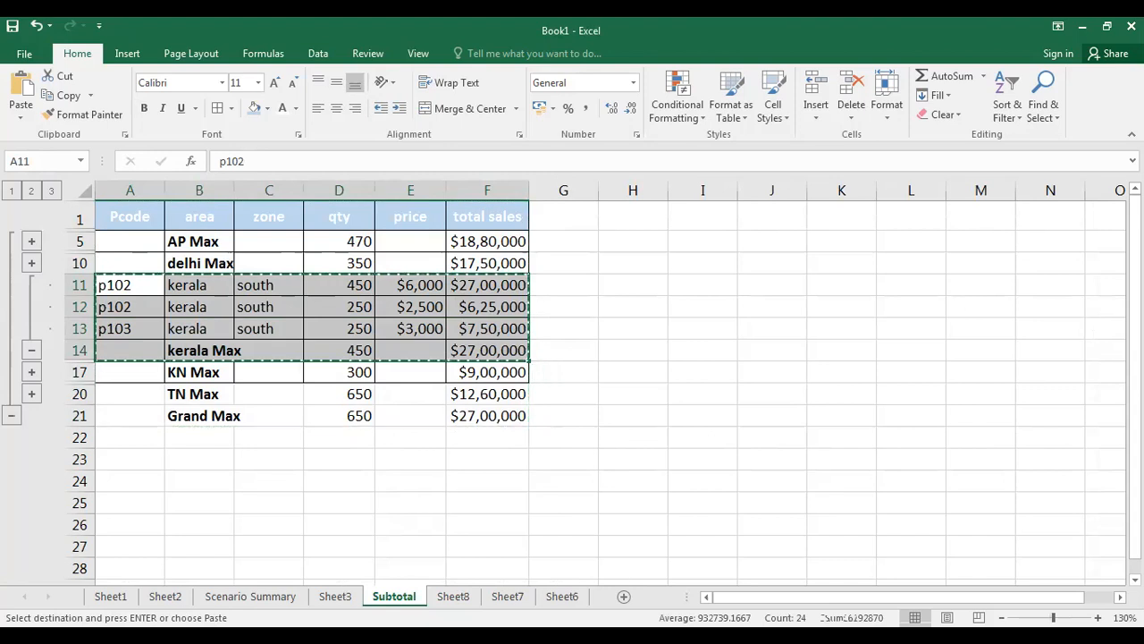
pyautogui.click(510, 596)
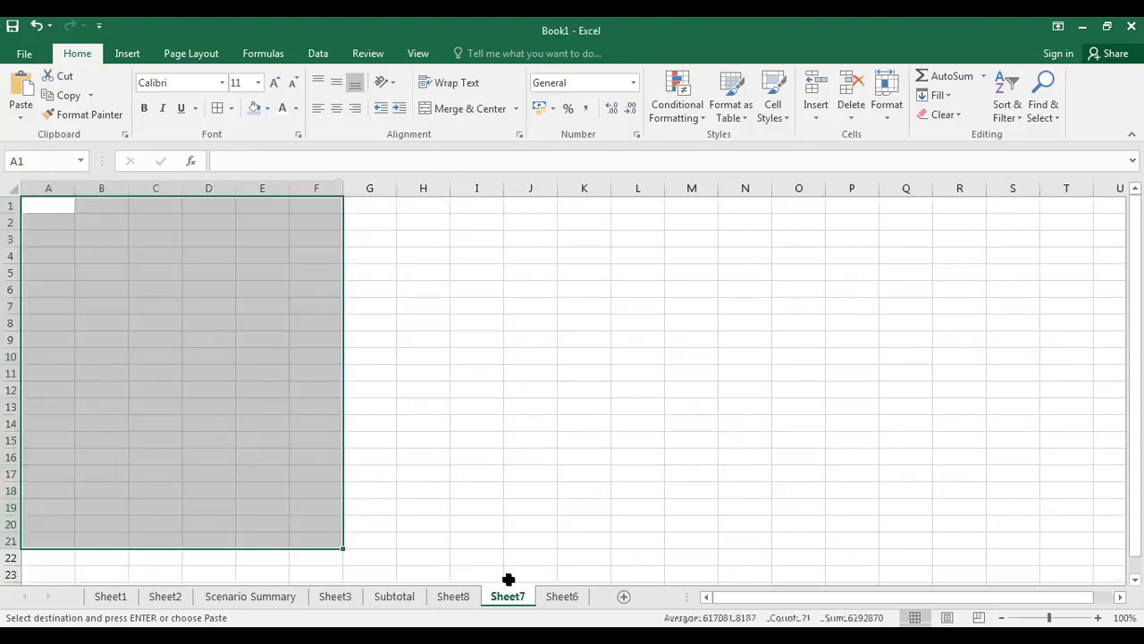
pyautogui.hotkey('ctrl', 'v')
# Step: Auto-fit column F on Sheet7 to the pasted total sales values at 140% zoom
pyautogui.click(335, 354)
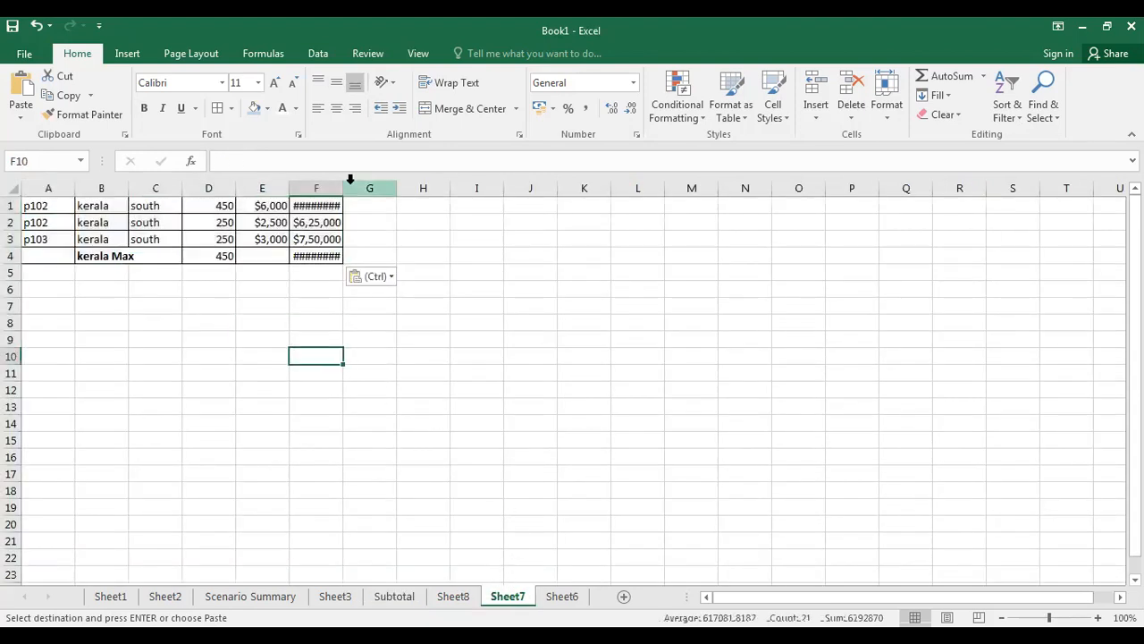
pyautogui.doubleClick(342, 185)
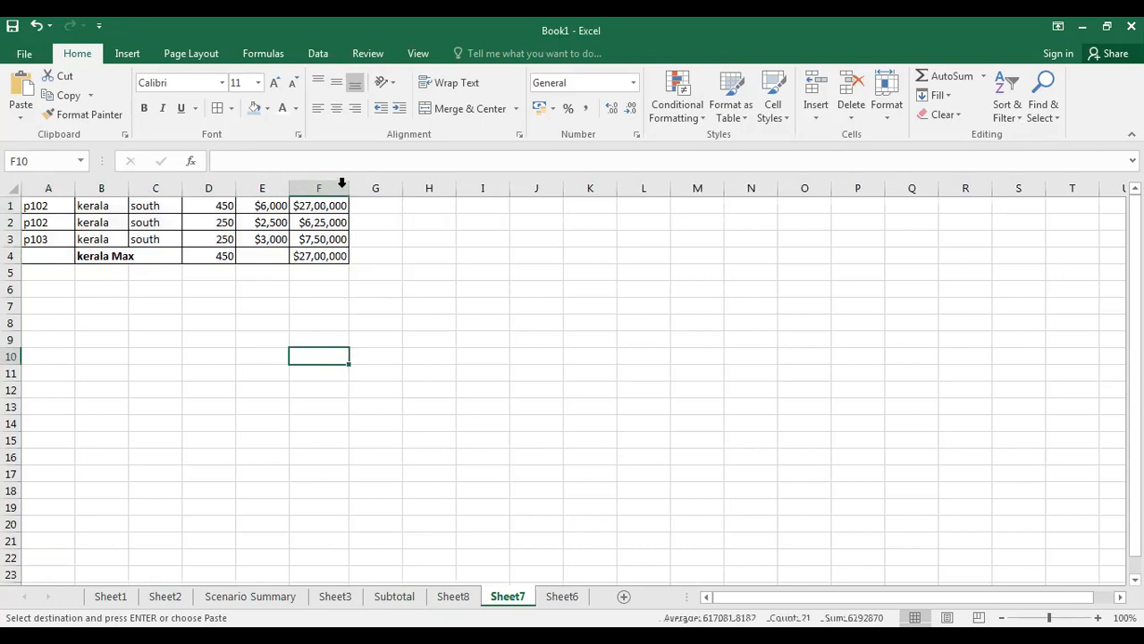
pyautogui.click(430, 338)
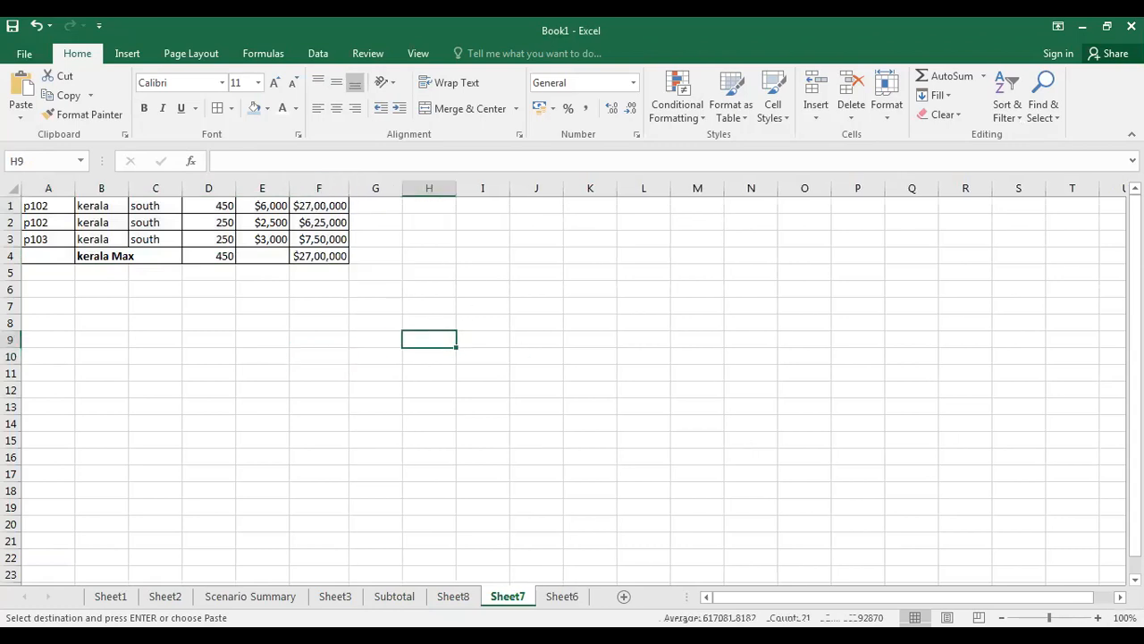
pyautogui.scroll(4, 262, 355)
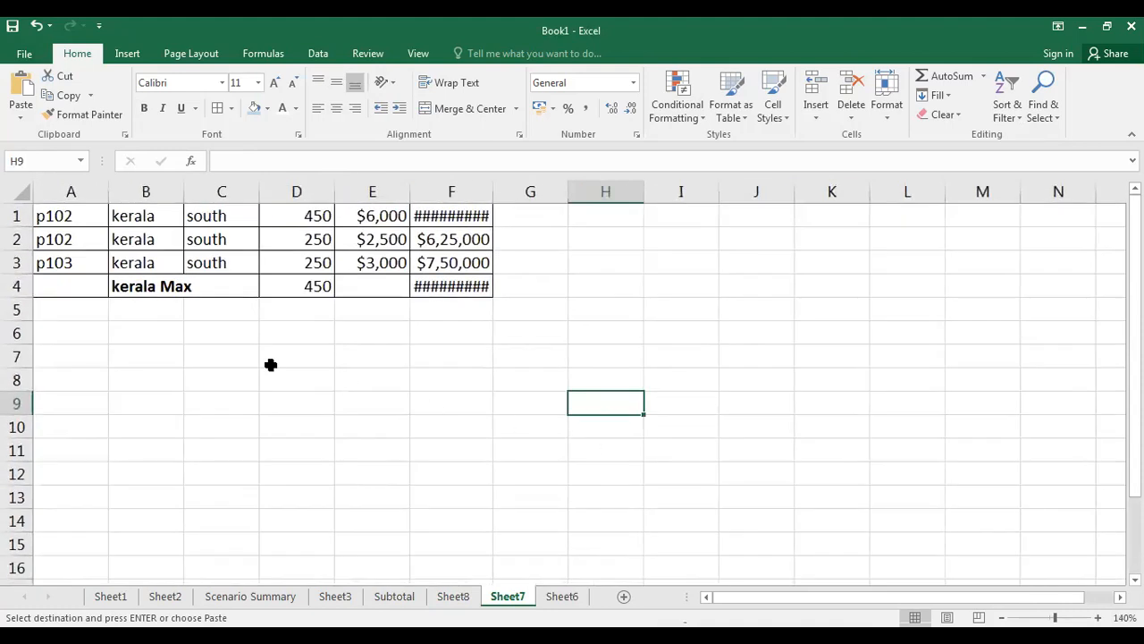
pyautogui.click(262, 355)
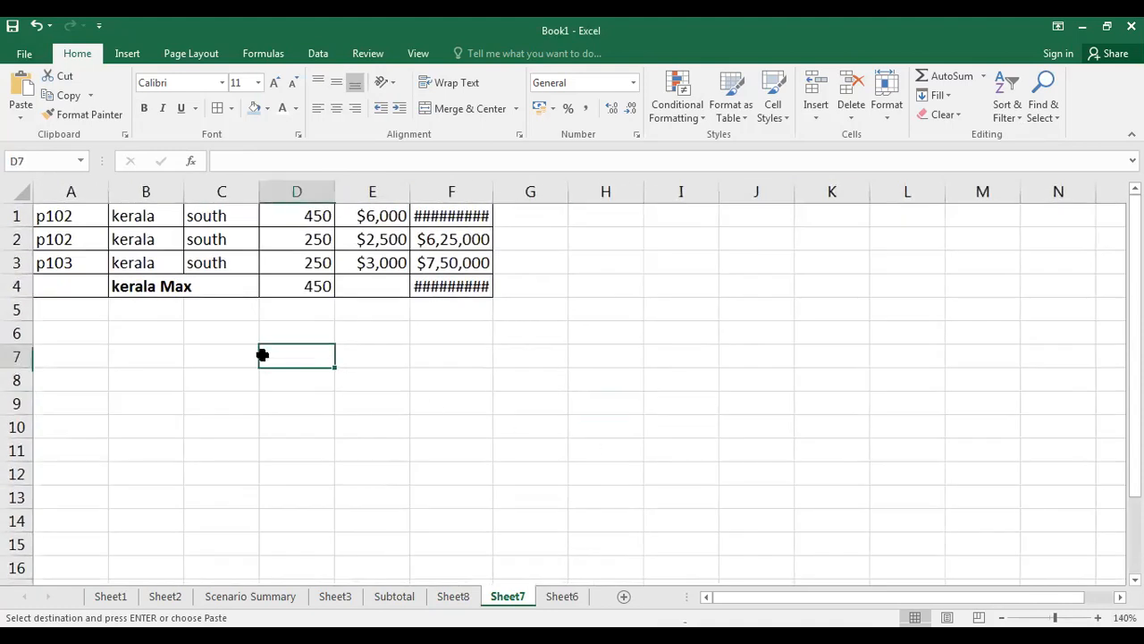
pyautogui.doubleClick(494, 195)
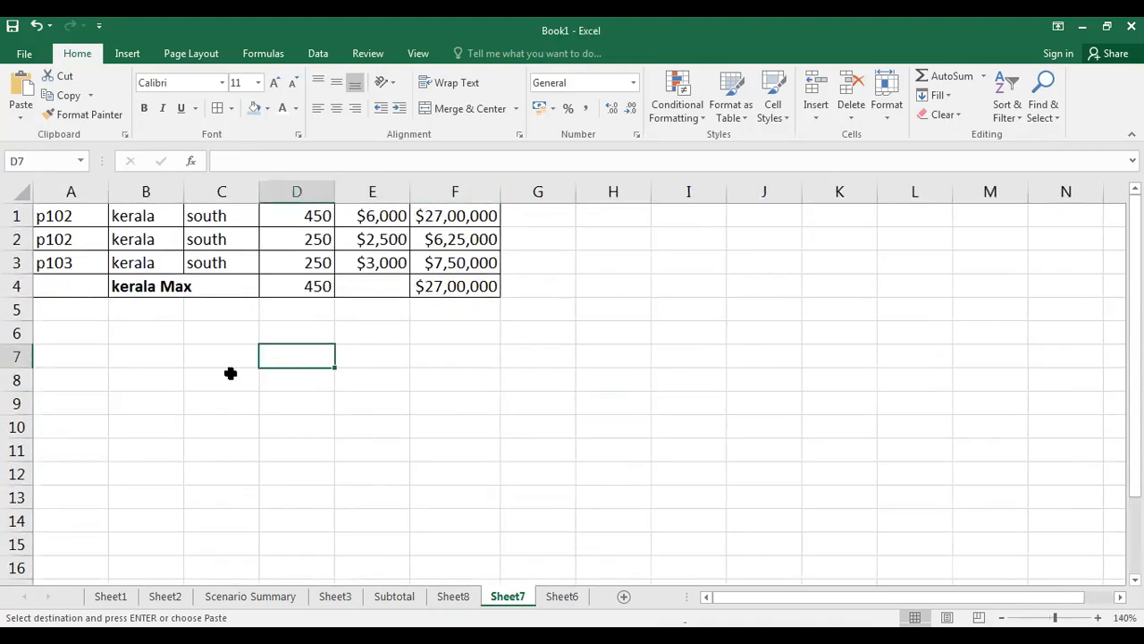
pyautogui.moveTo(93, 395); pyautogui.dragTo(93, 380)
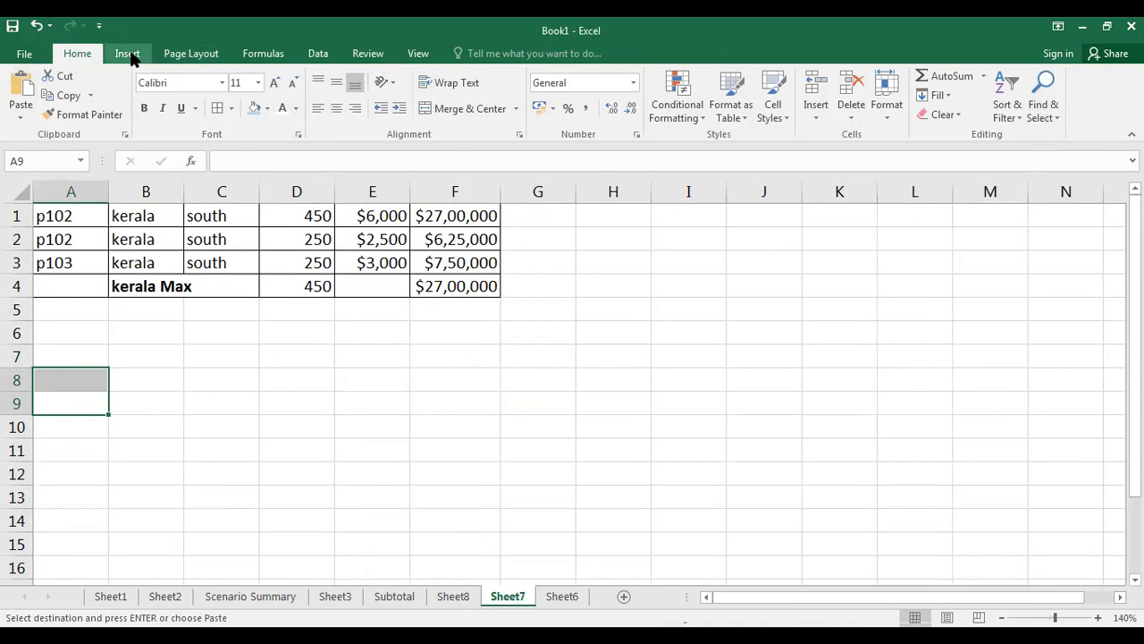
pyautogui.click(317, 55)
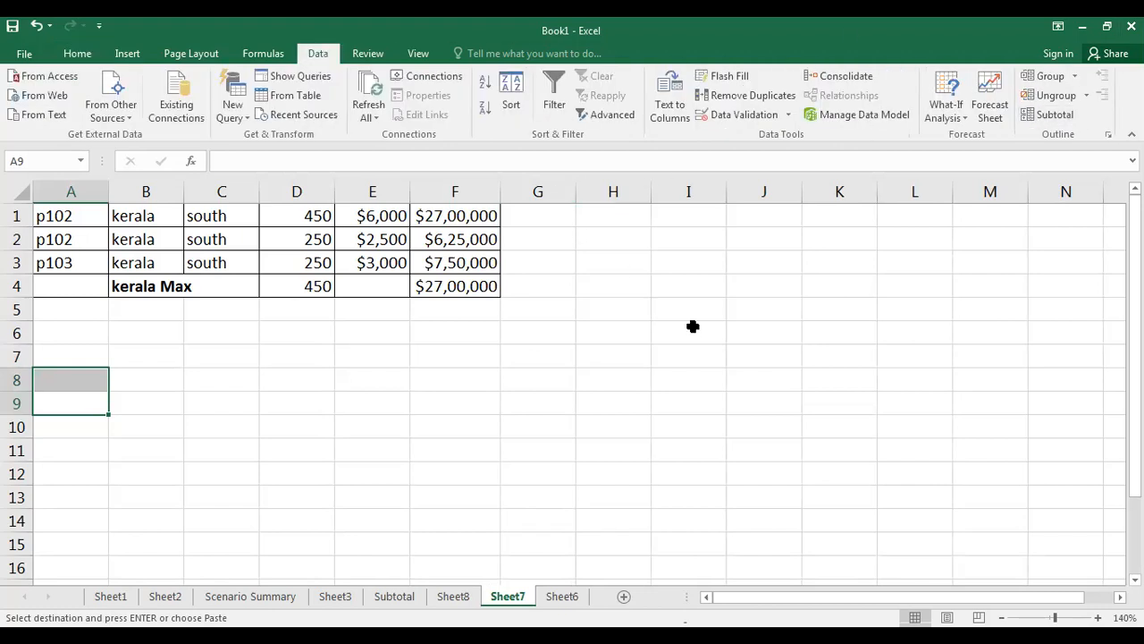
pyautogui.click(434, 372)
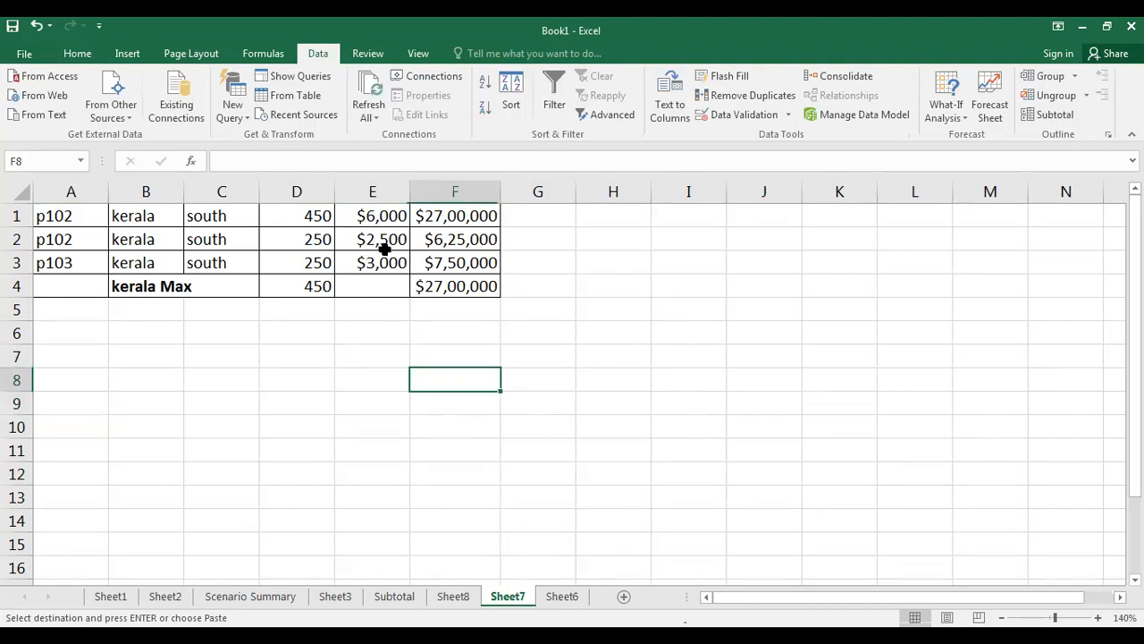
pyautogui.click(376, 360)
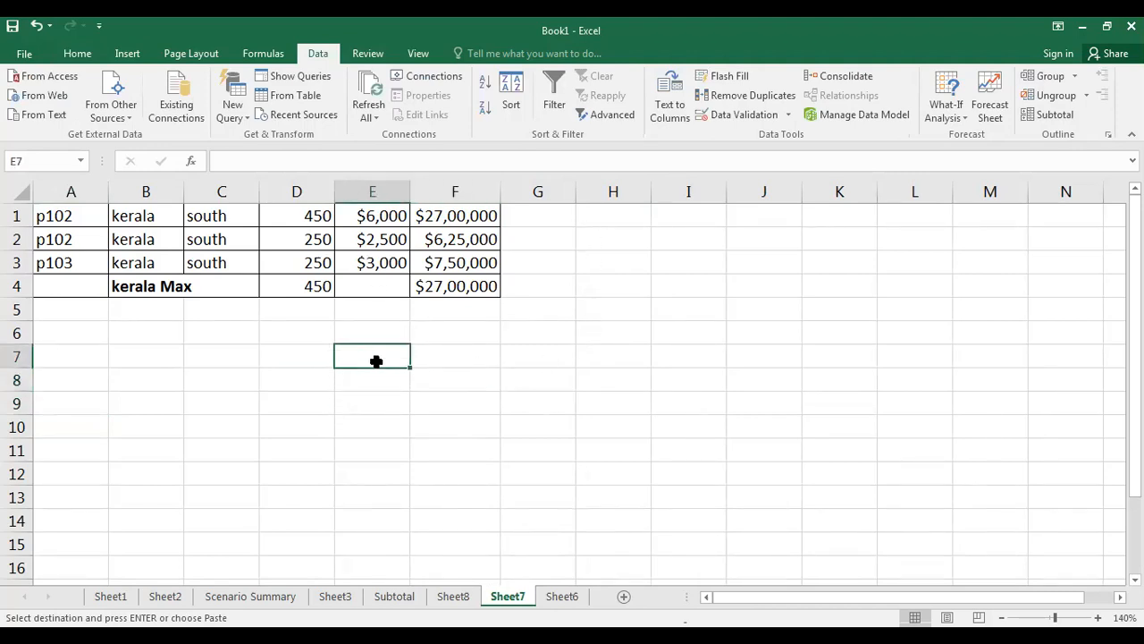
# Step: Look at the windows available for inserting a screenshot and dismiss the list
pyautogui.click(130, 55)
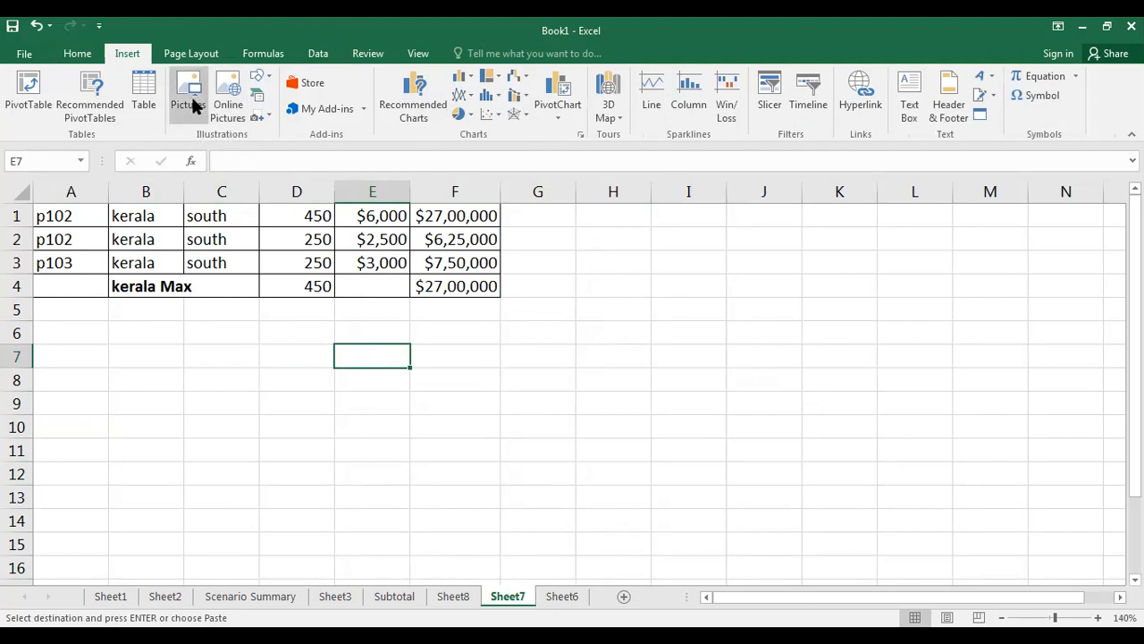
pyautogui.click(266, 119)
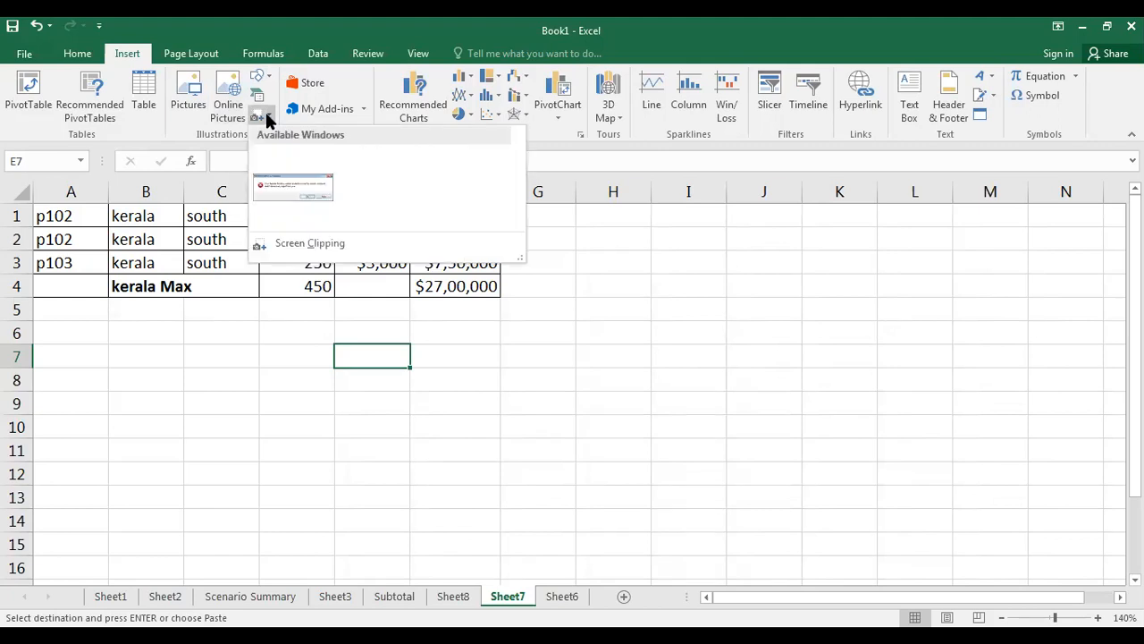
pyautogui.click(299, 386)
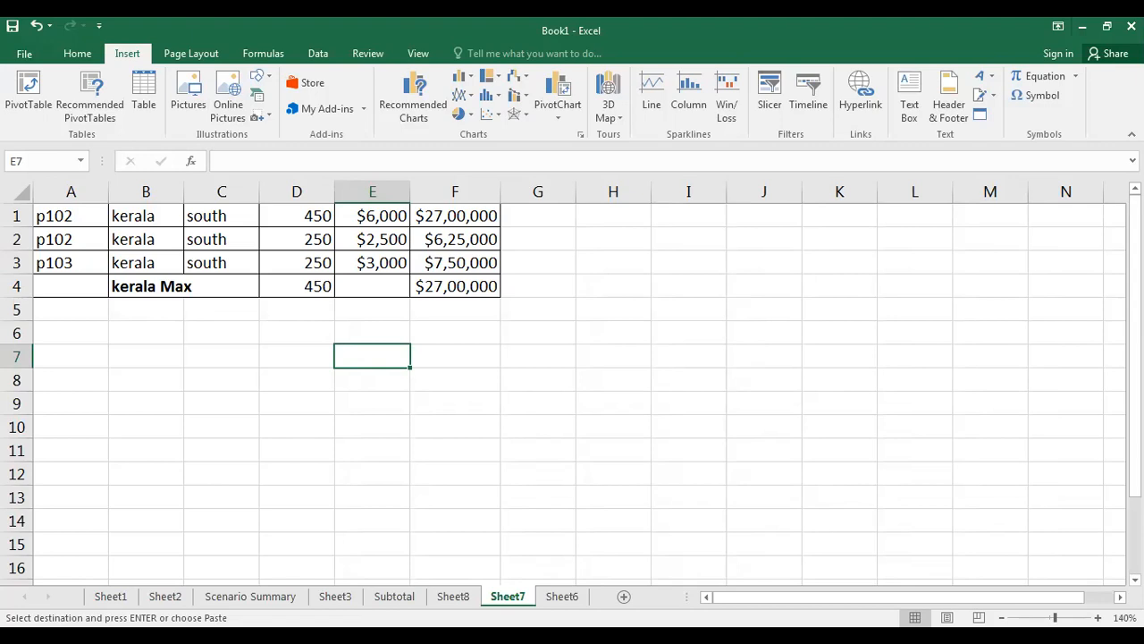
# Step: Add a new worksheet after Sheet7 and select cell G8 on it
pyautogui.hotkey('ctrl', 'Down')
pyautogui.click(623, 596)
pyautogui.click(370, 322)
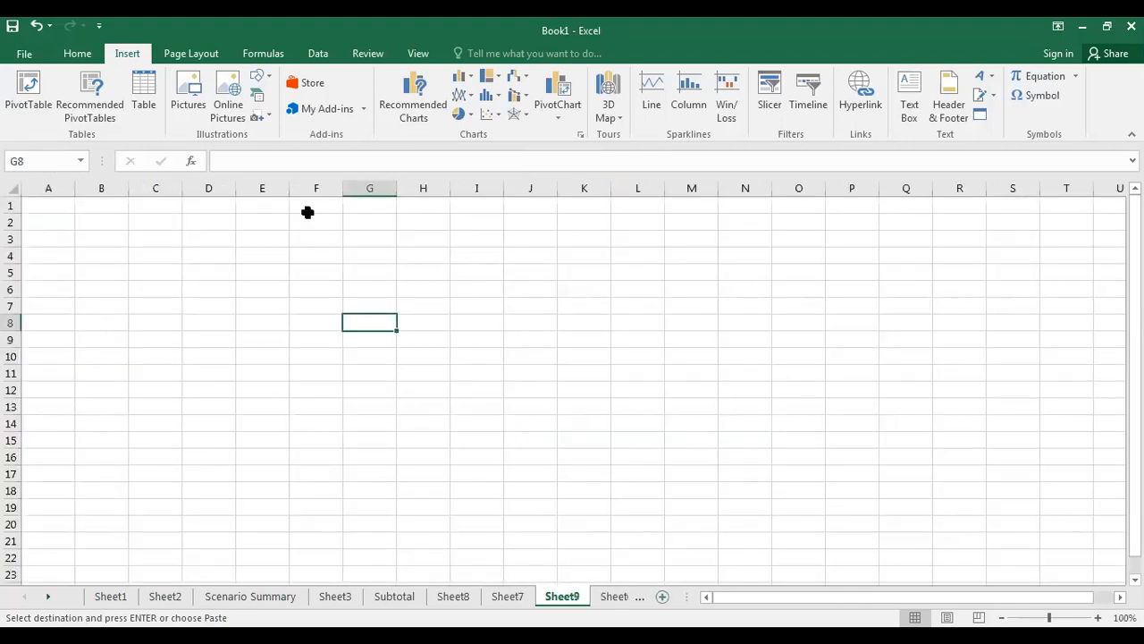
# Step: Insert a screen clipping of the stock market page from Indian Indices to FII & DII Activity, and delete the picture
pyautogui.click(268, 117)
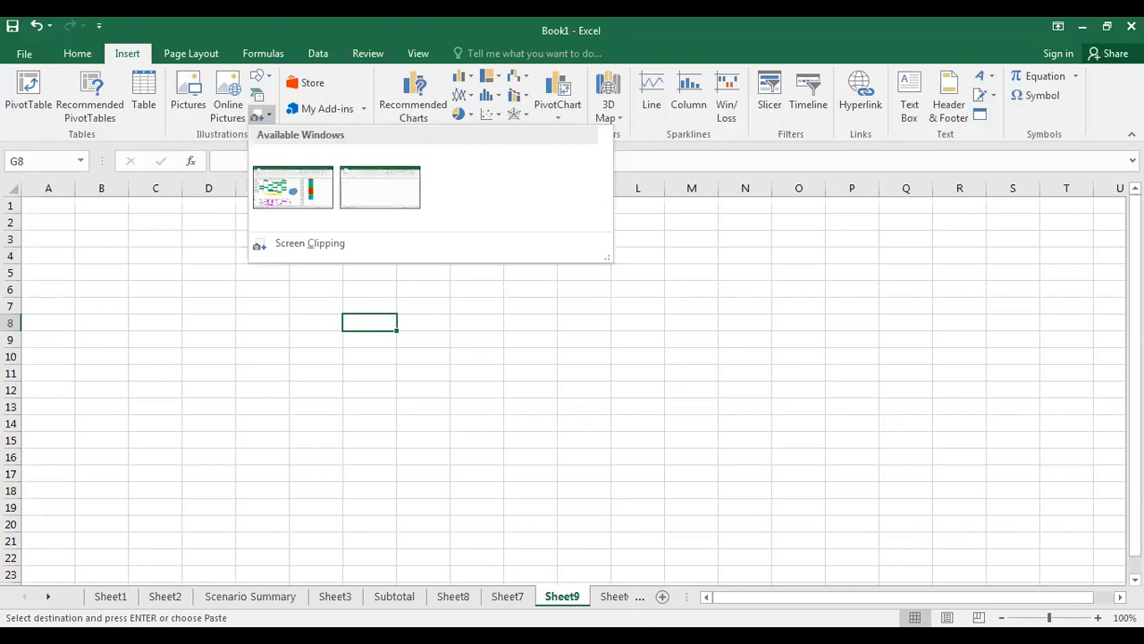
pyautogui.click(319, 54)
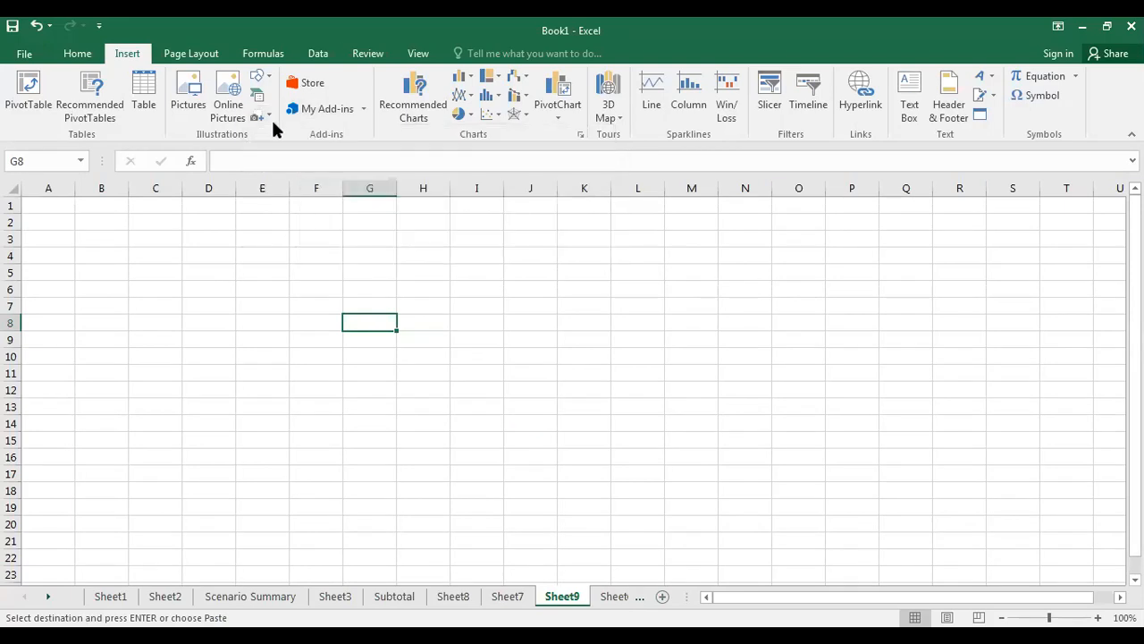
pyautogui.click(265, 117)
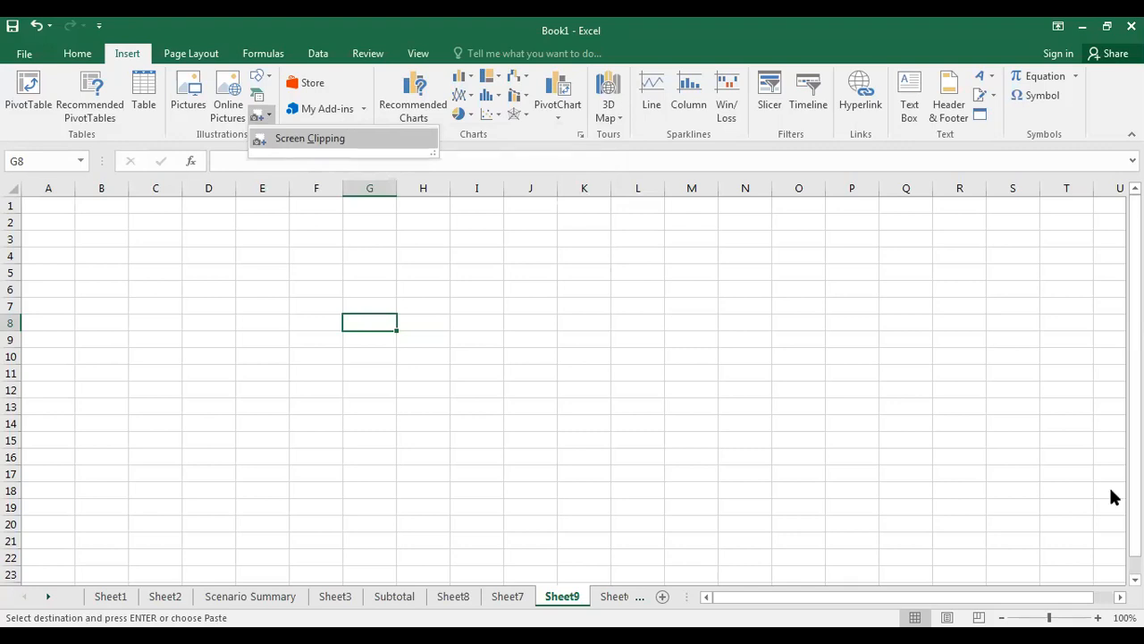
pyautogui.moveTo(685, 339); pyautogui.dragTo(390, 259)
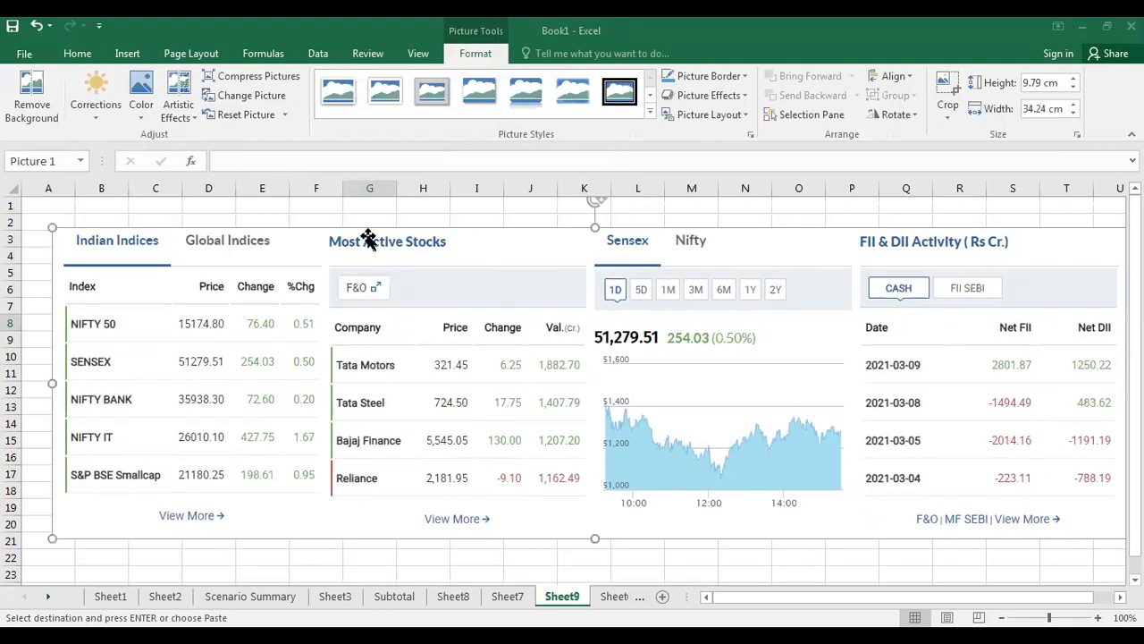
pyautogui.press('Delete')
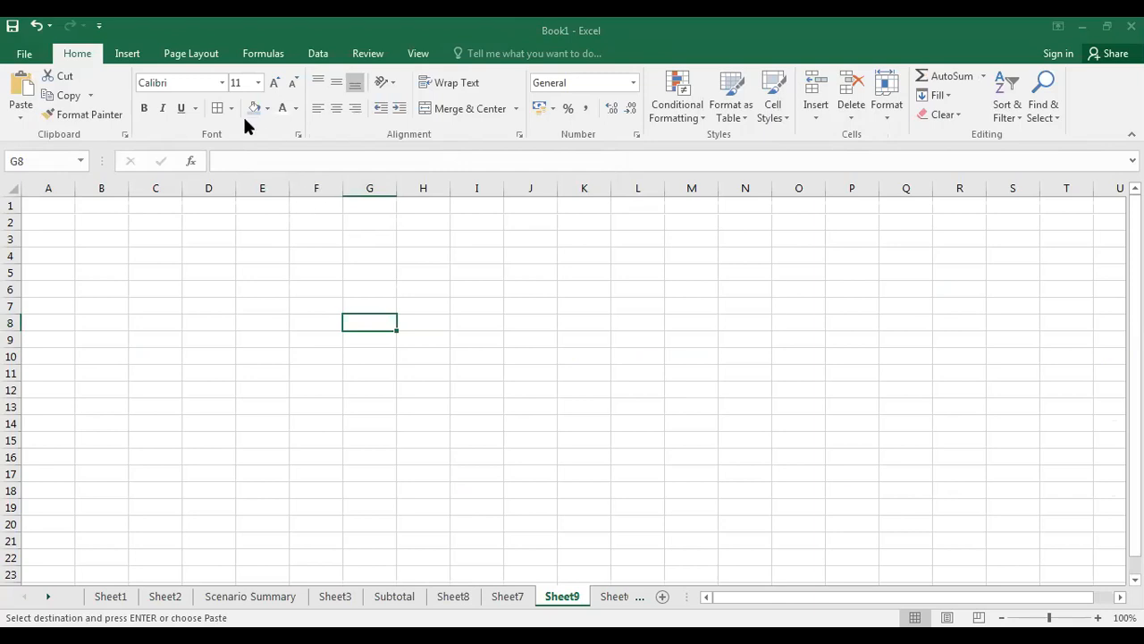
pyautogui.click(126, 56)
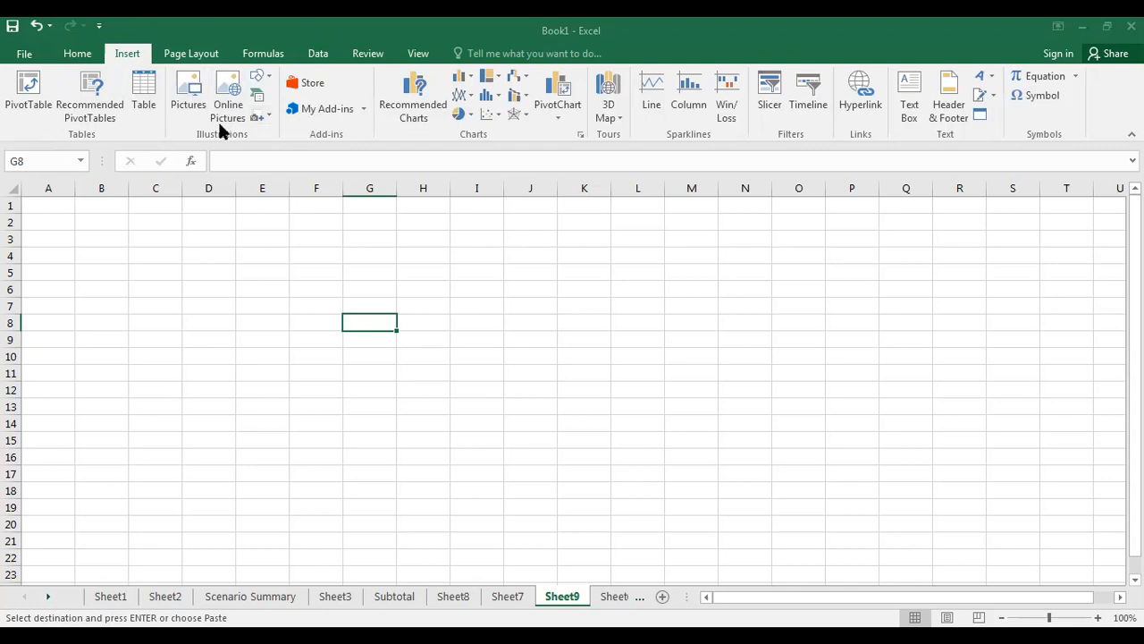
# Step: Insert a screen clipping of the stock market page from Indian Indices to FII & DII Activity and move it up to start near cell A3
pyautogui.click(268, 117)
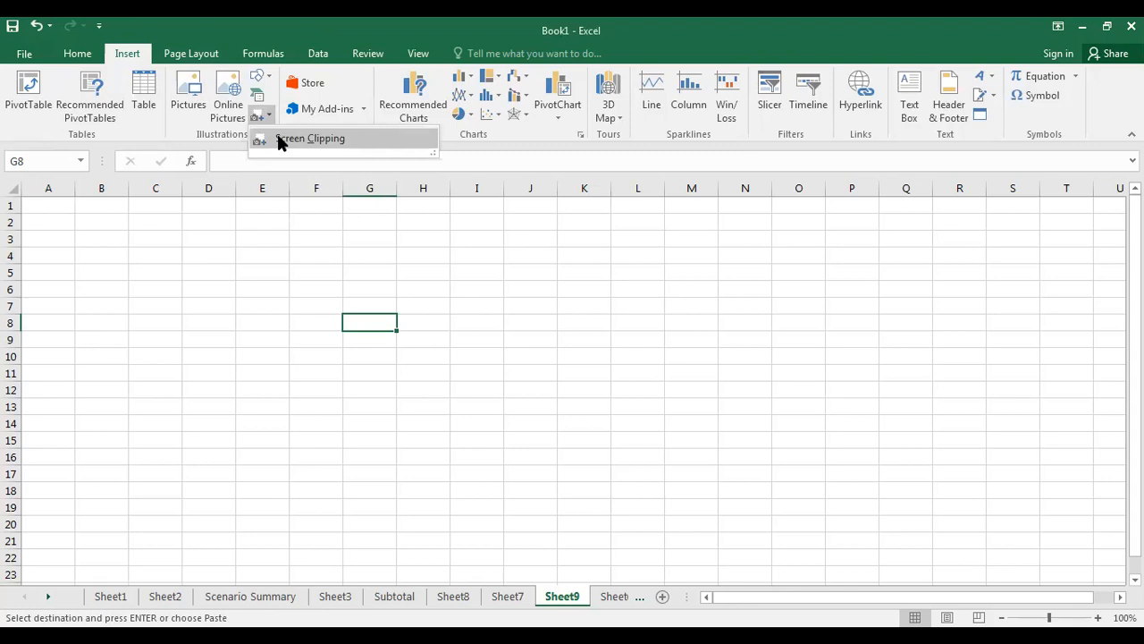
pyautogui.click(276, 139)
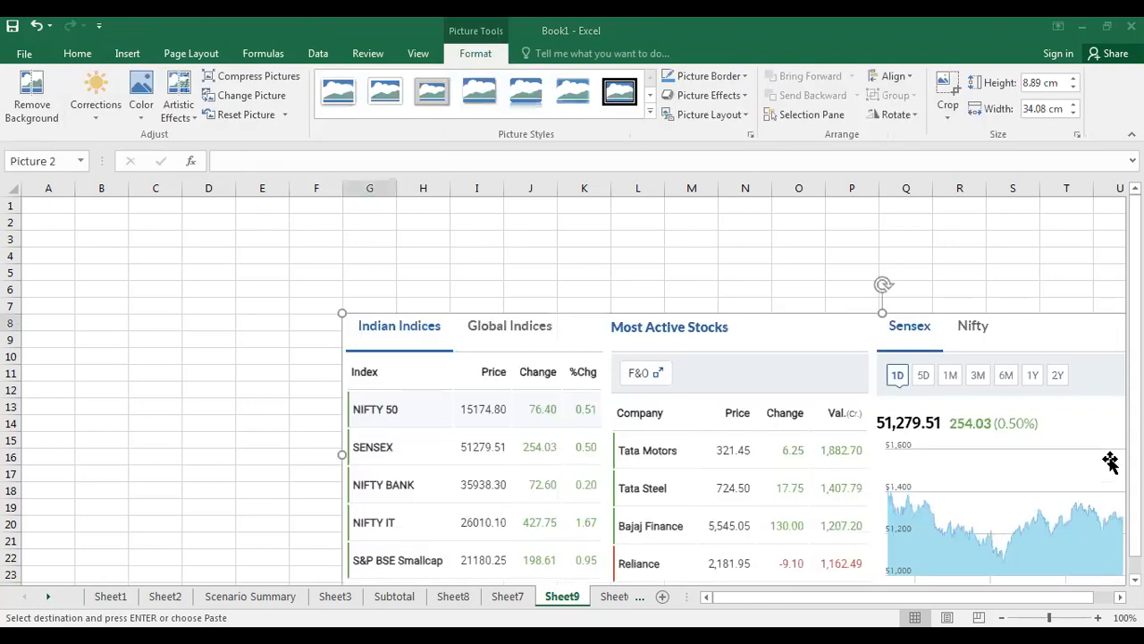
pyautogui.moveTo(754, 323); pyautogui.dragTo(468, 244)
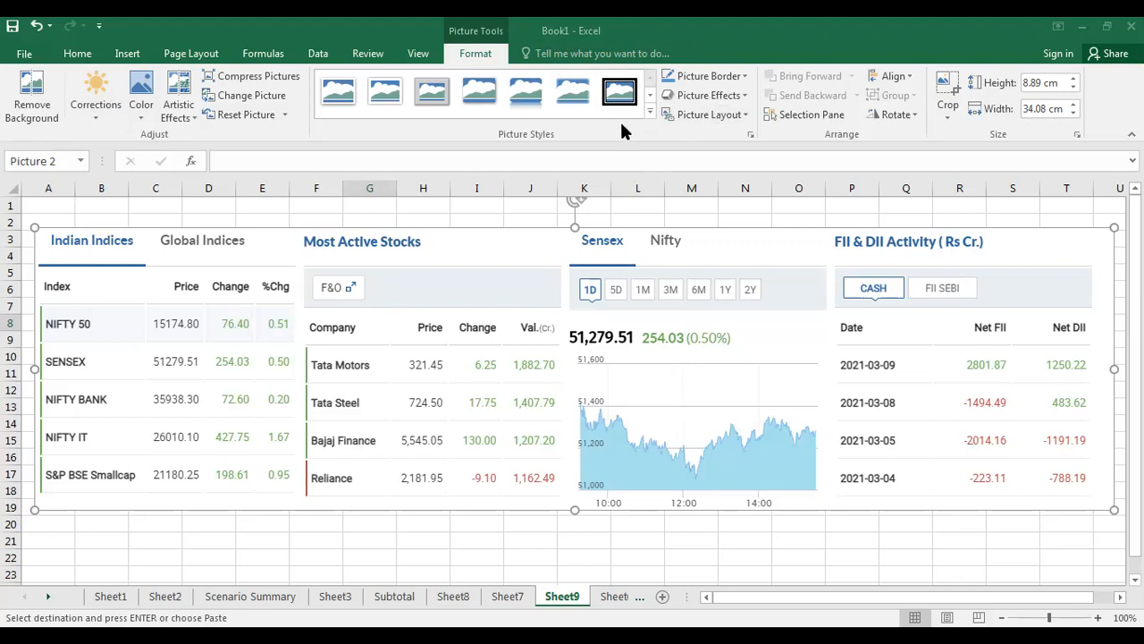
# Step: Preview picture styles for the stock market clipping and give it a red border with a 1½ pt weight
pyautogui.click(649, 108)
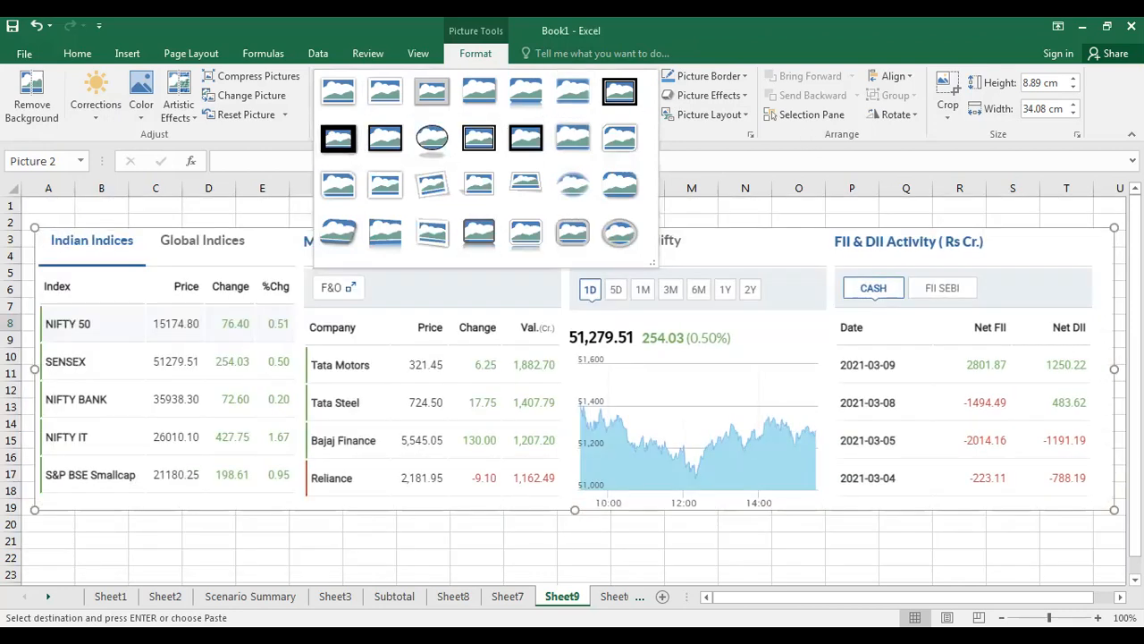
pyautogui.click(422, 227)
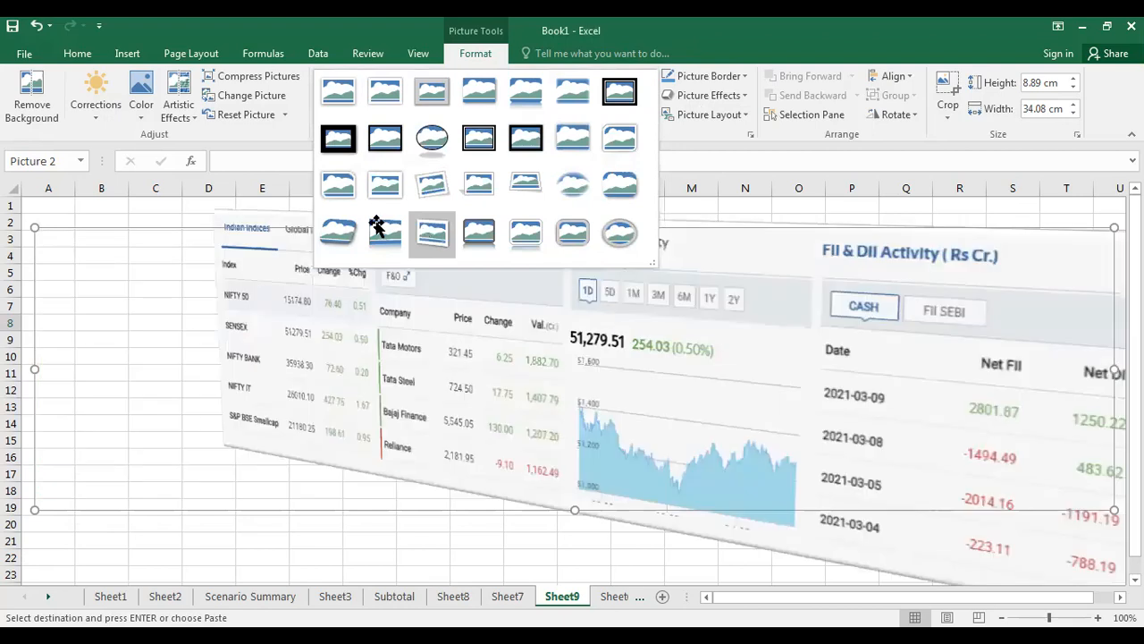
pyautogui.click(733, 77)
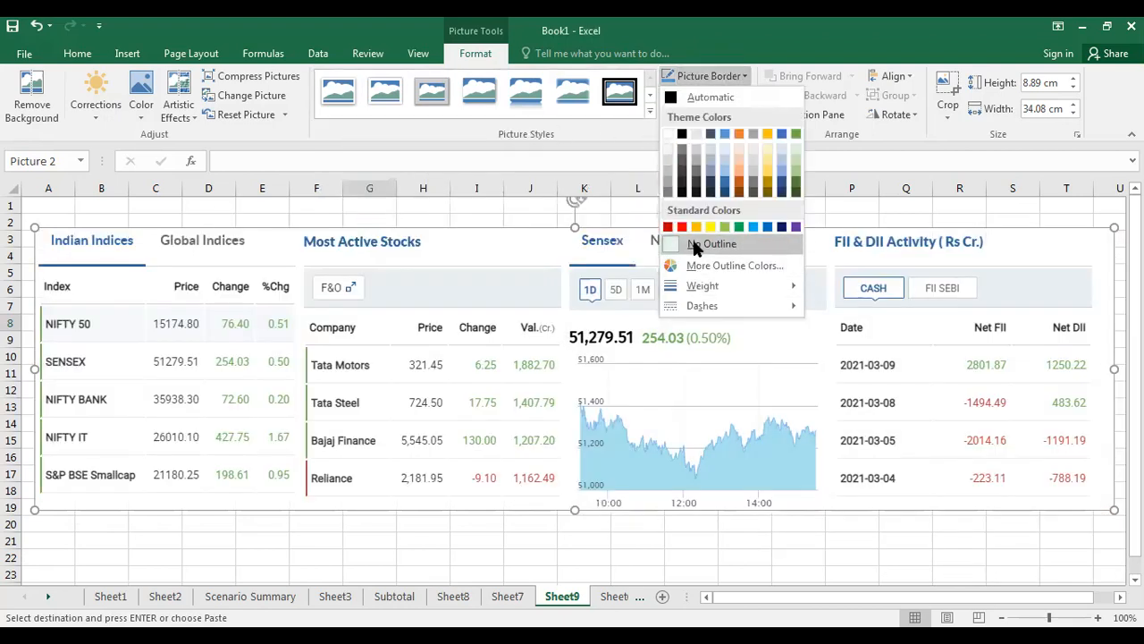
pyautogui.click(696, 245)
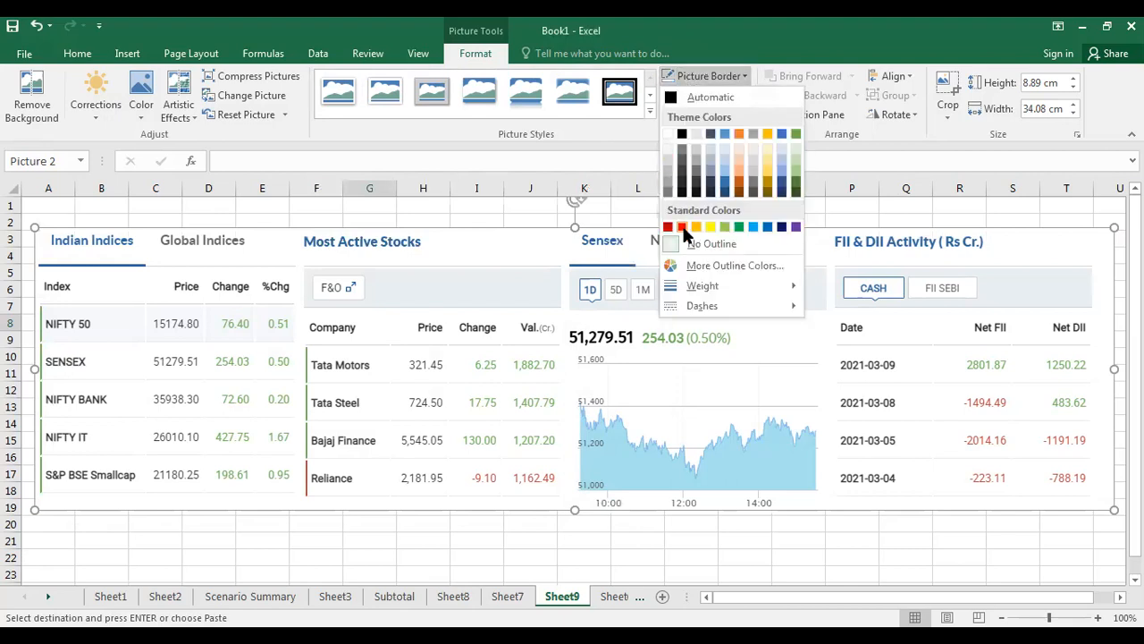
pyautogui.click(682, 228)
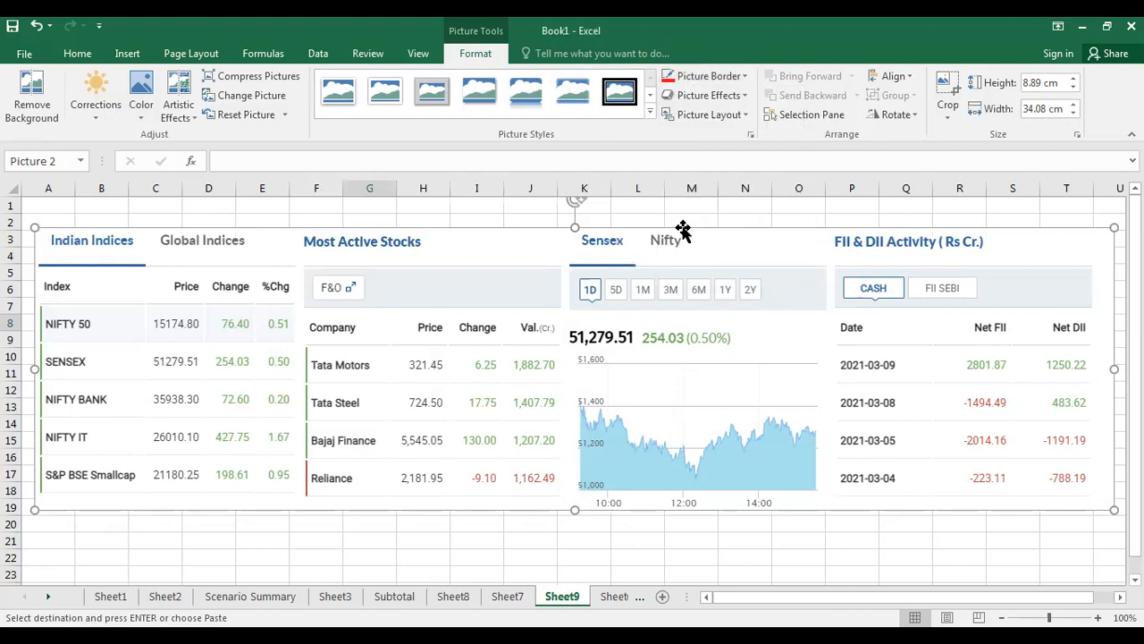
pyautogui.click(722, 79)
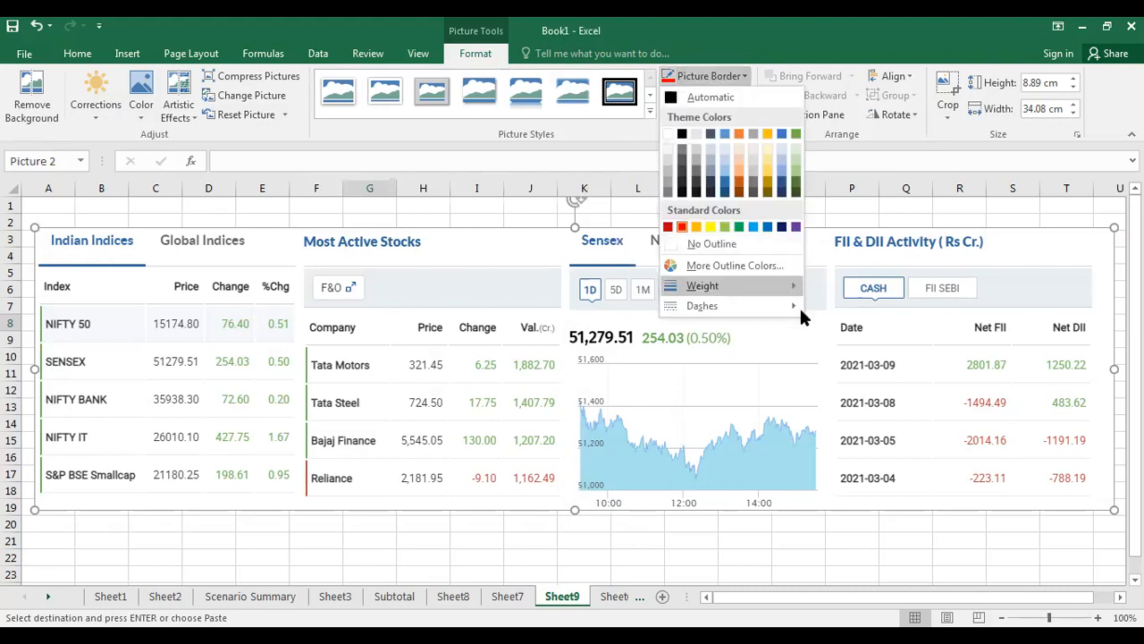
pyautogui.moveTo(792, 287)
pyautogui.click(874, 367)
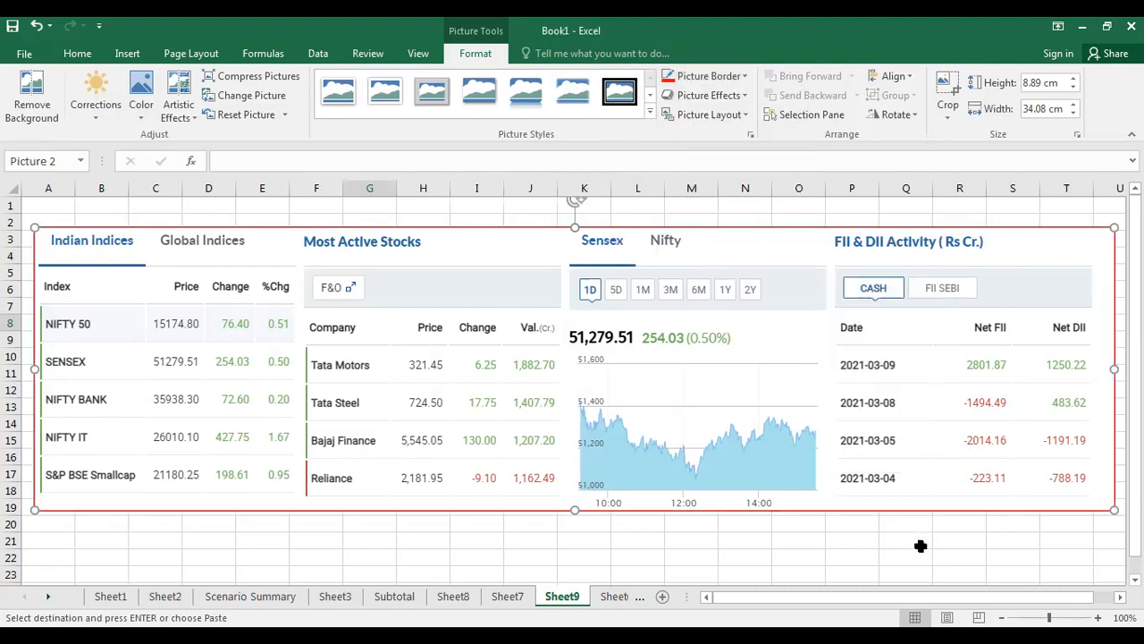
pyautogui.click(703, 559)
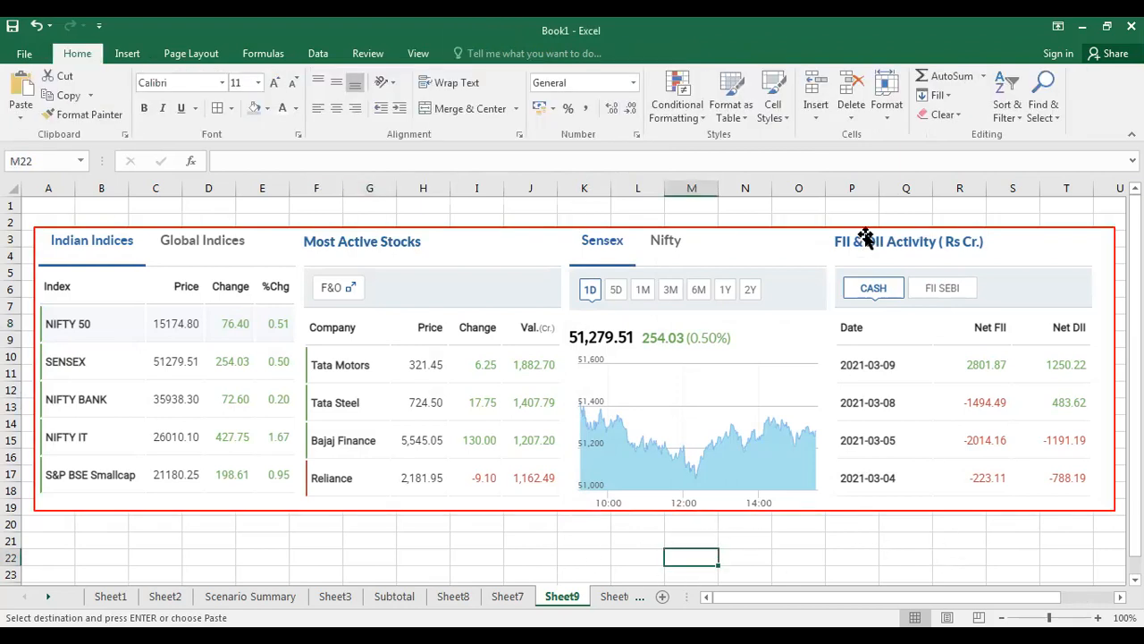
# Step: Set the stock market picture's border to red with a 3 pt weight and deselect the picture
pyautogui.click(784, 239)
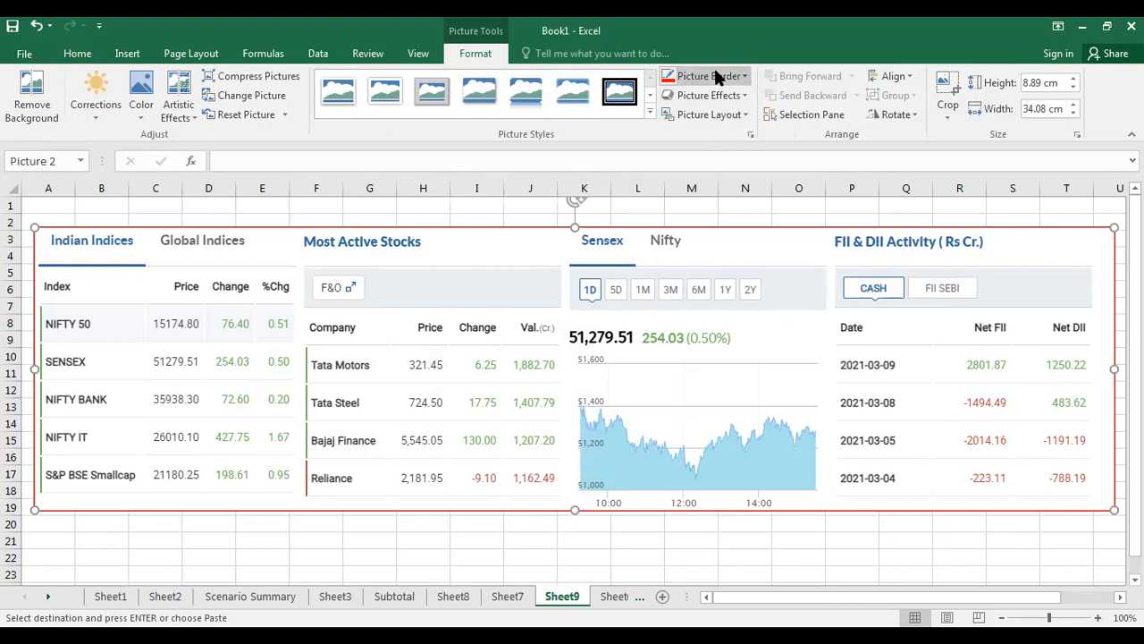
pyautogui.click(715, 73)
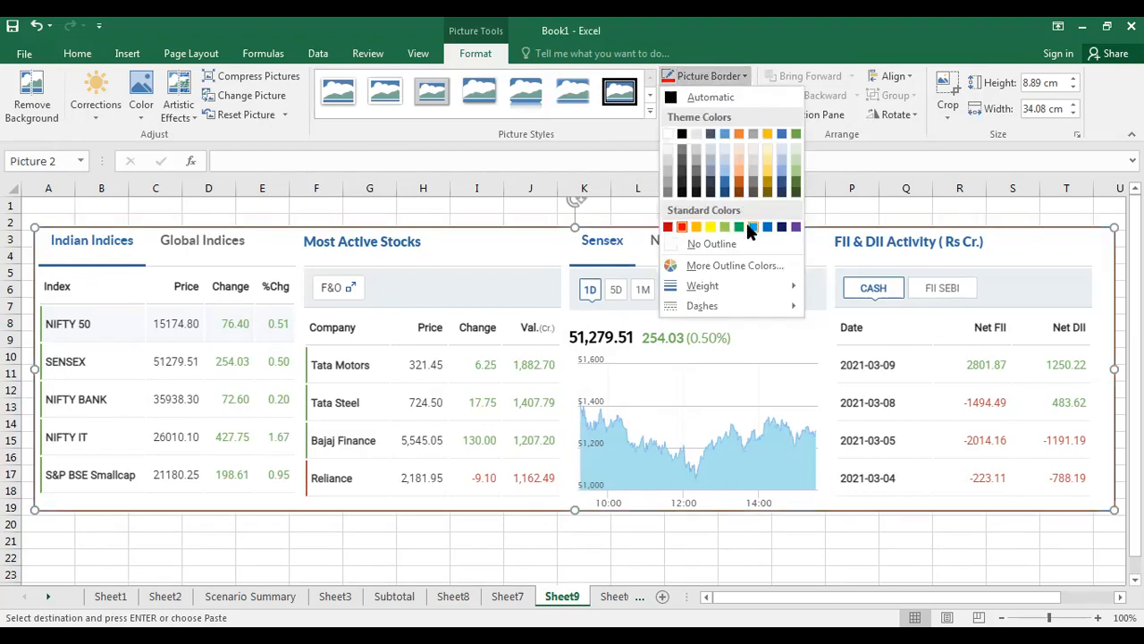
pyautogui.click(681, 226)
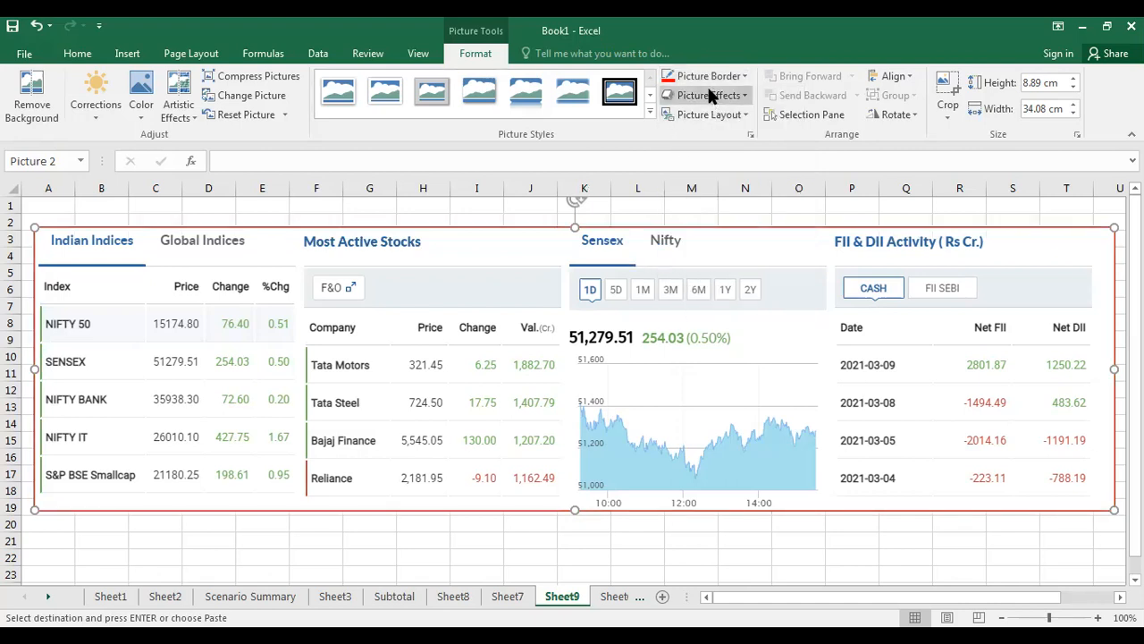
pyautogui.click(711, 76)
pyautogui.moveTo(730, 287)
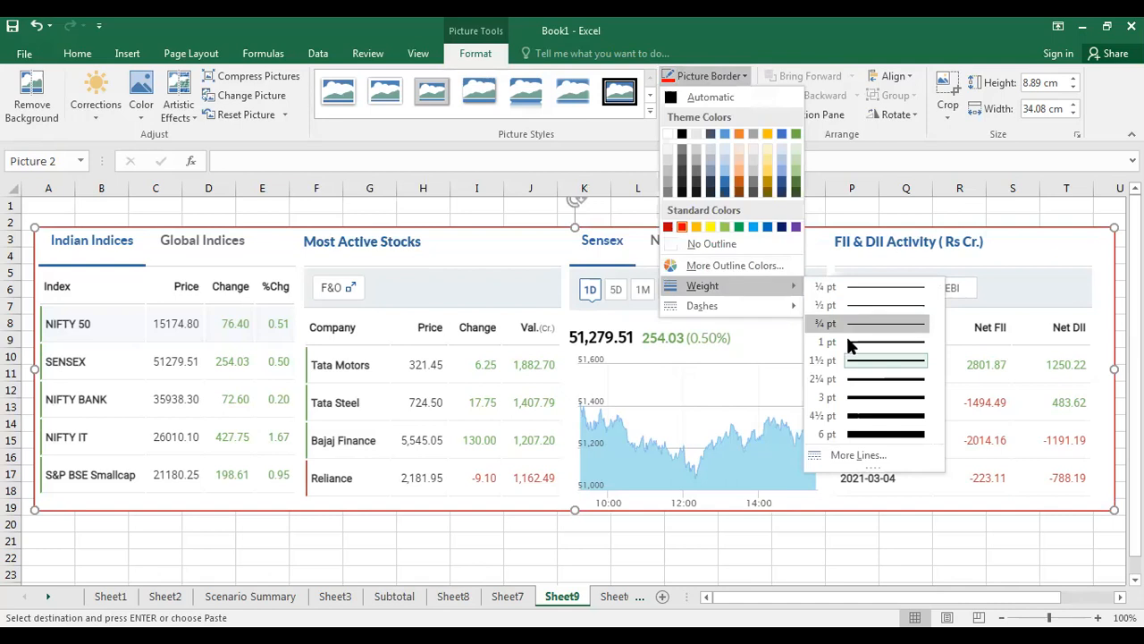
pyautogui.click(869, 396)
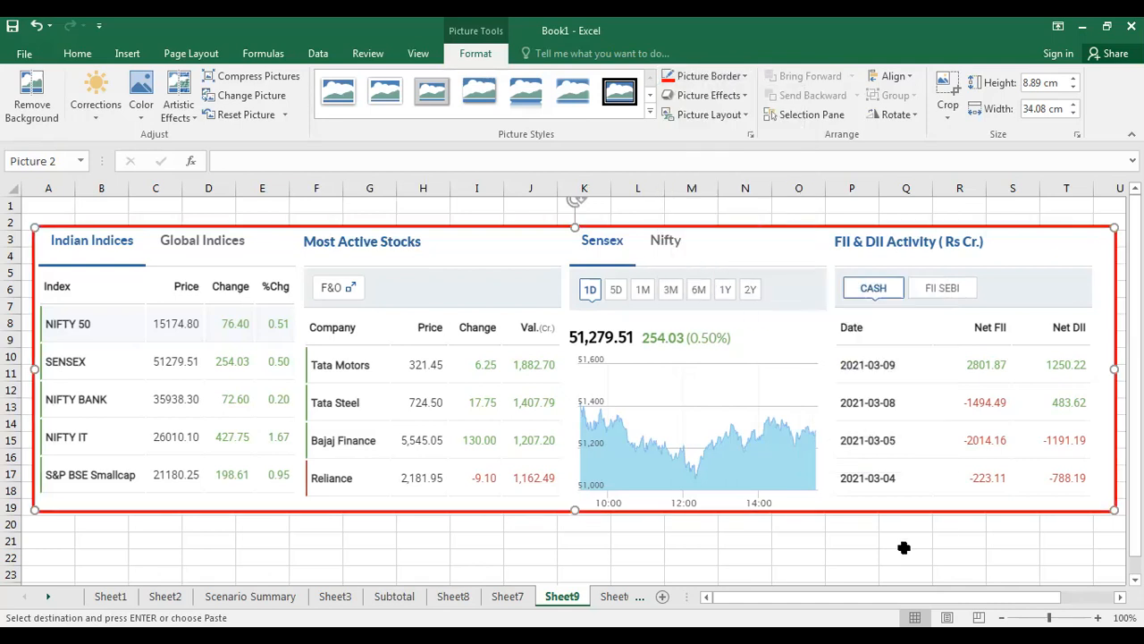
pyautogui.click(905, 556)
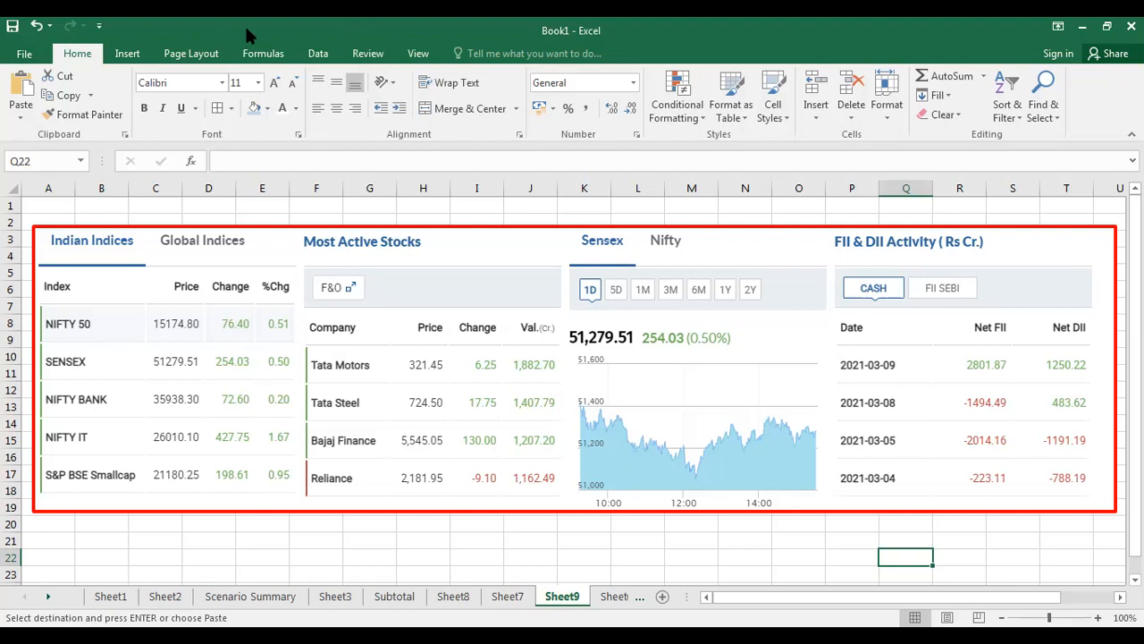
# Step: Apply the first bevel effect to the stock market picture, undo it, and deselect the picture
pyautogui.click(473, 247)
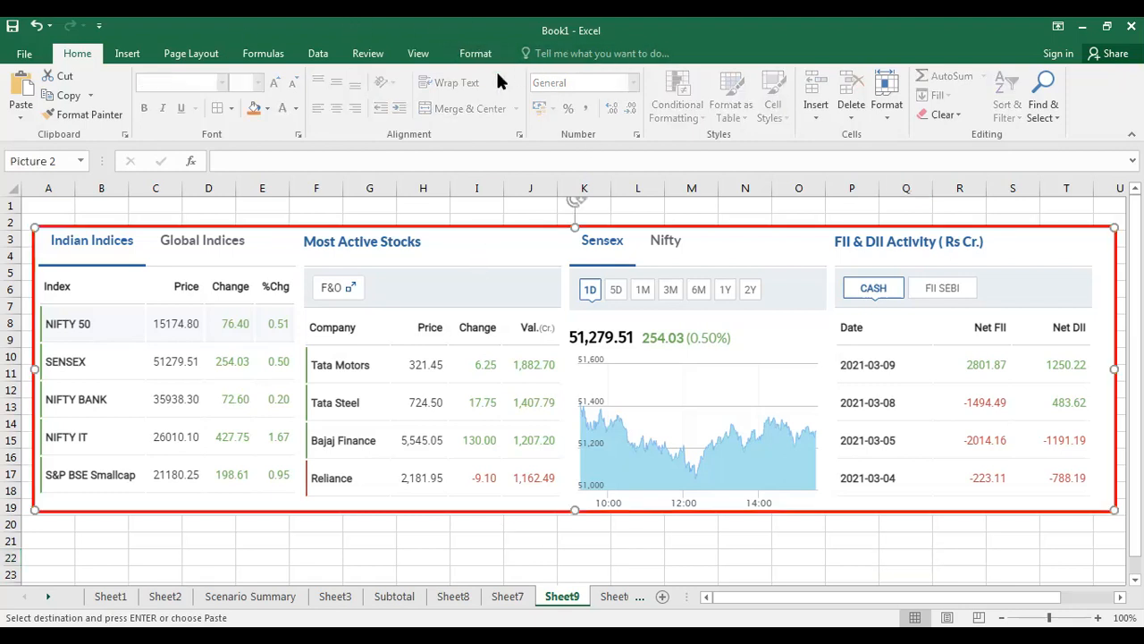
pyautogui.click(470, 54)
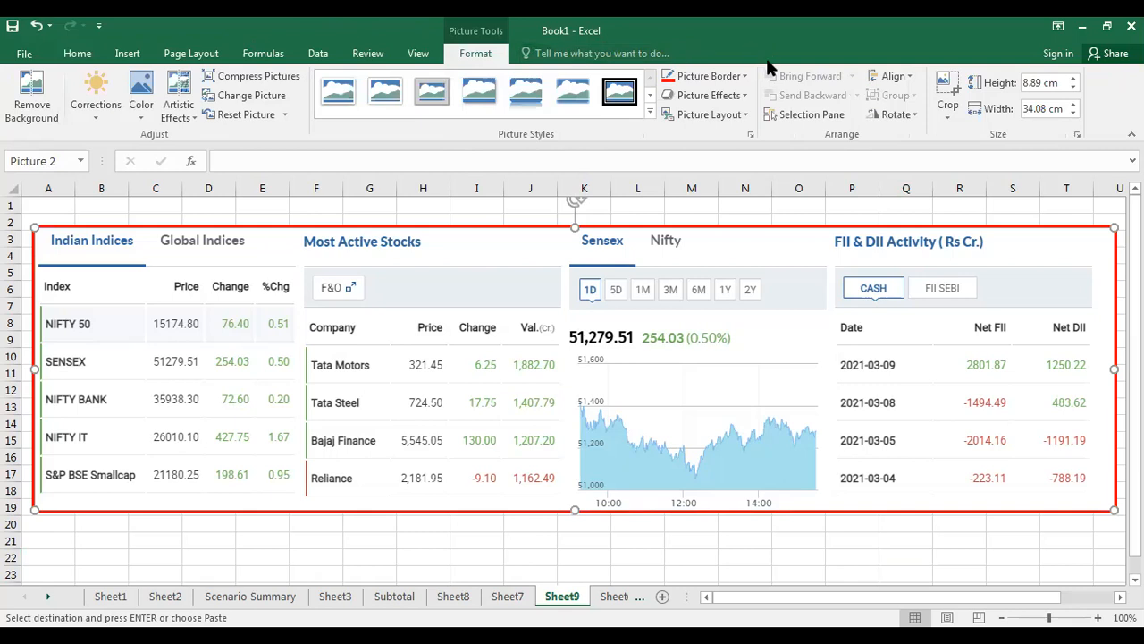
pyautogui.click(743, 97)
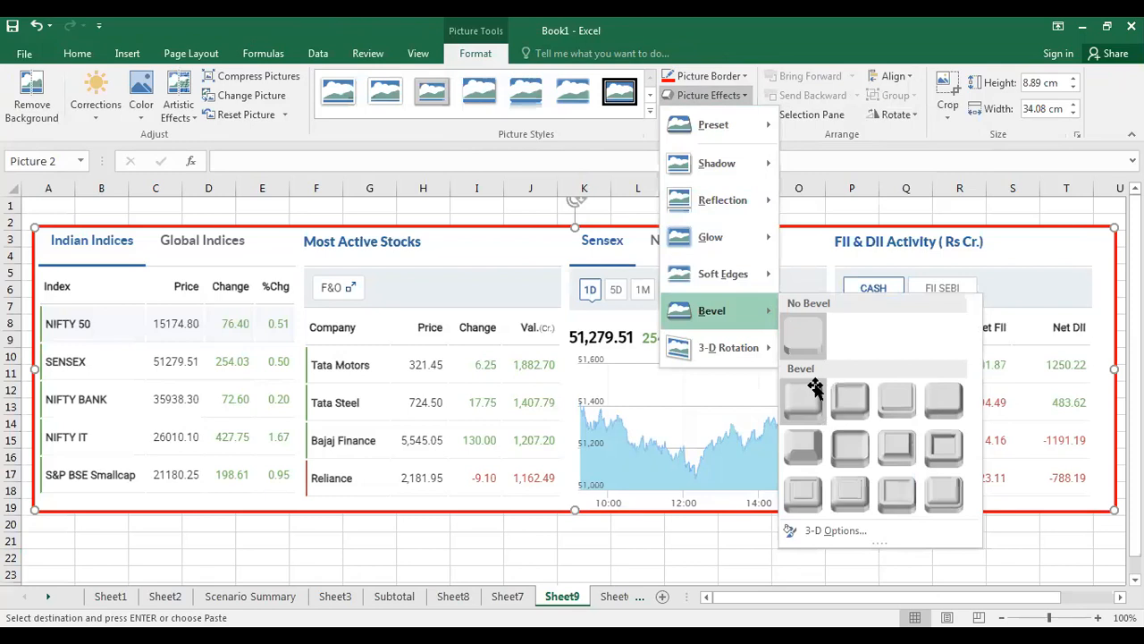
pyautogui.click(810, 386)
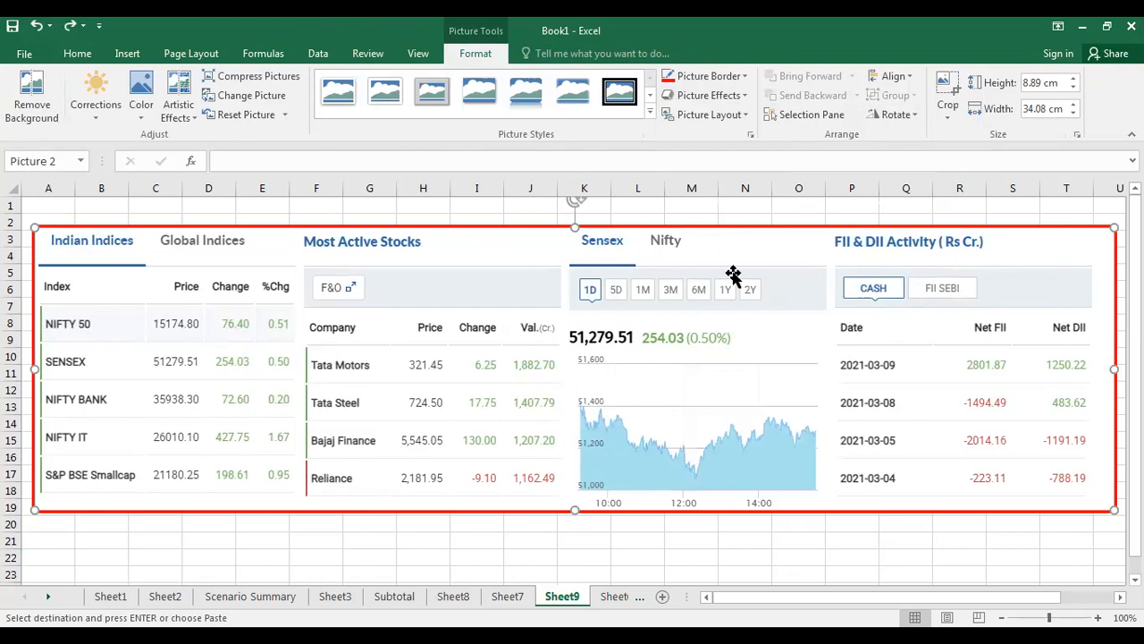
pyautogui.click(268, 547)
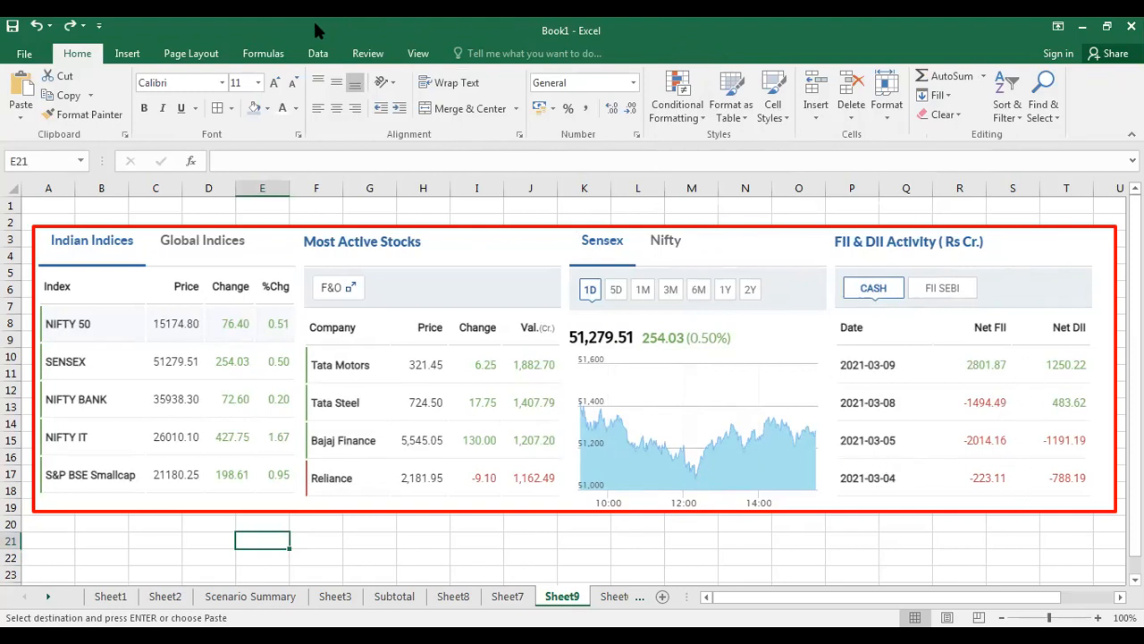
# Step: Draw a straight arrow about 5.6 cm high and 2.7 cm wide from below the picture up to the -1494.49 Net FII value
pyautogui.click(126, 54)
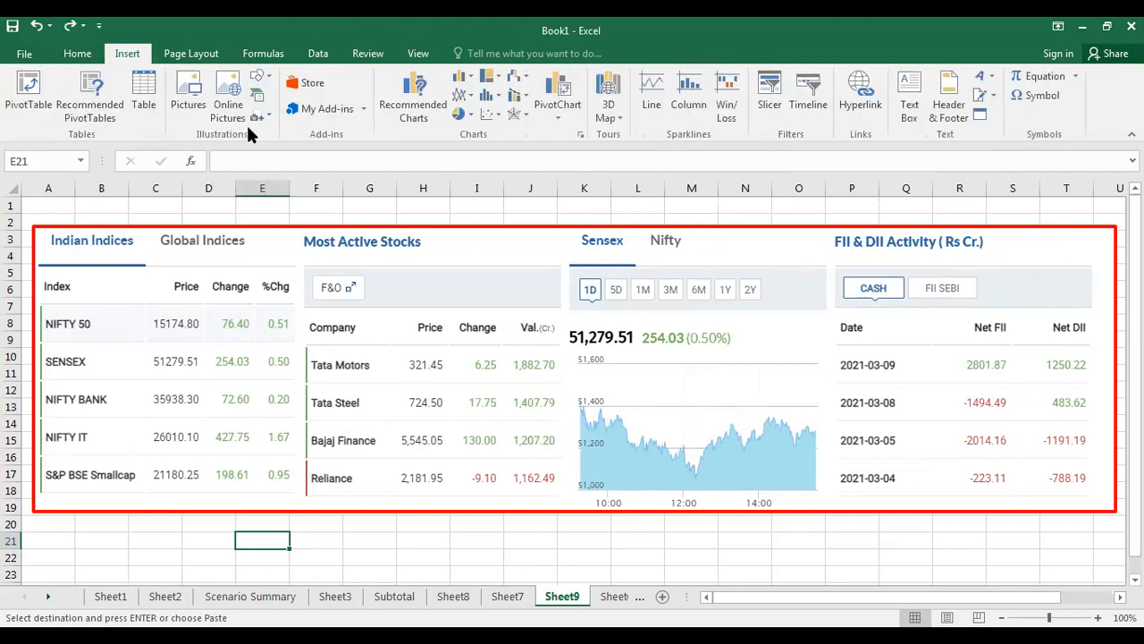
pyautogui.click(261, 78)
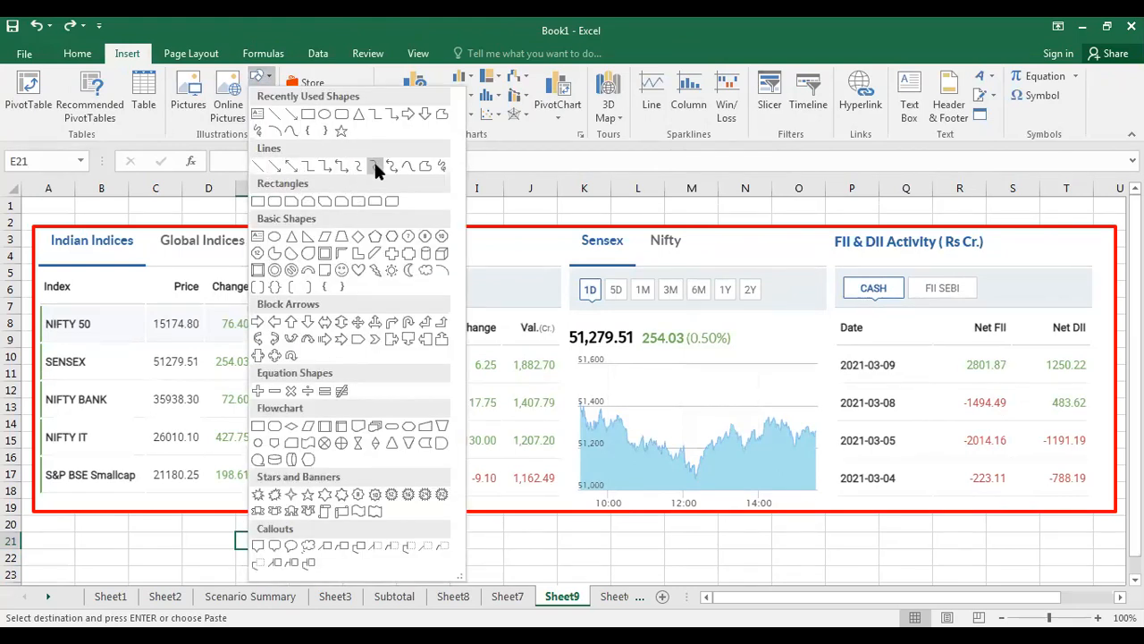
pyautogui.click(286, 112)
pyautogui.scroll(-1, 1029, 405)
pyautogui.moveTo(895, 537)
pyautogui.mouseDown()
pyautogui.moveTo(955, 372)
pyautogui.moveTo(974, 350)
pyautogui.moveTo(978, 361)
pyautogui.mouseUp()
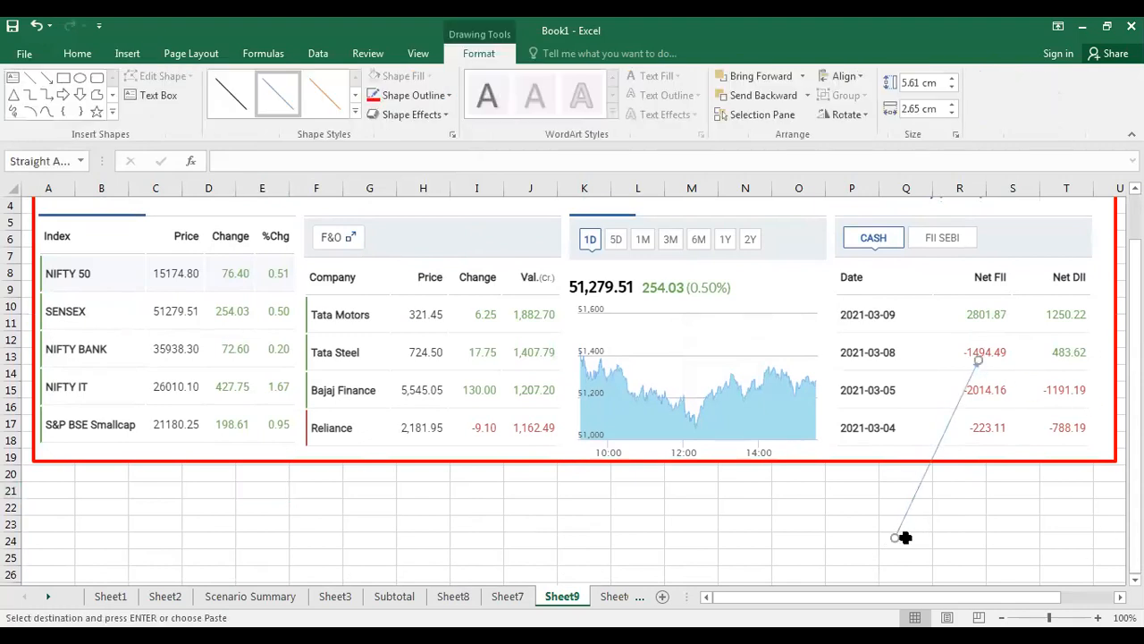
pyautogui.click(1032, 497)
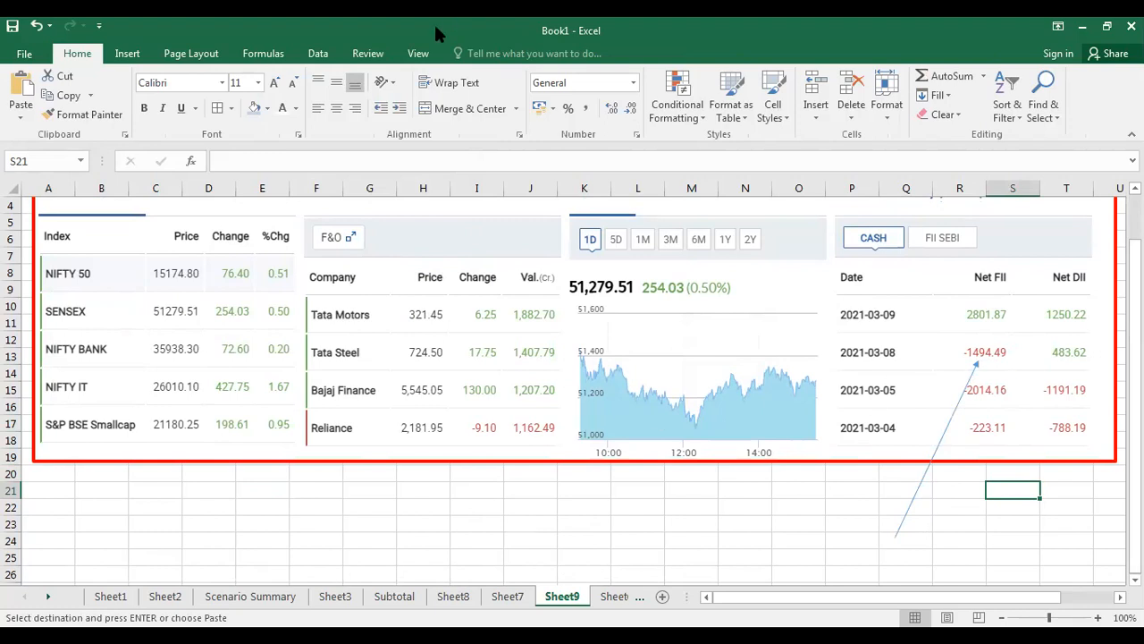
# Step: Look through the available shapes and the Relationship category of SmartArt graphics, and close the dialog without inserting anything
pyautogui.click(132, 57)
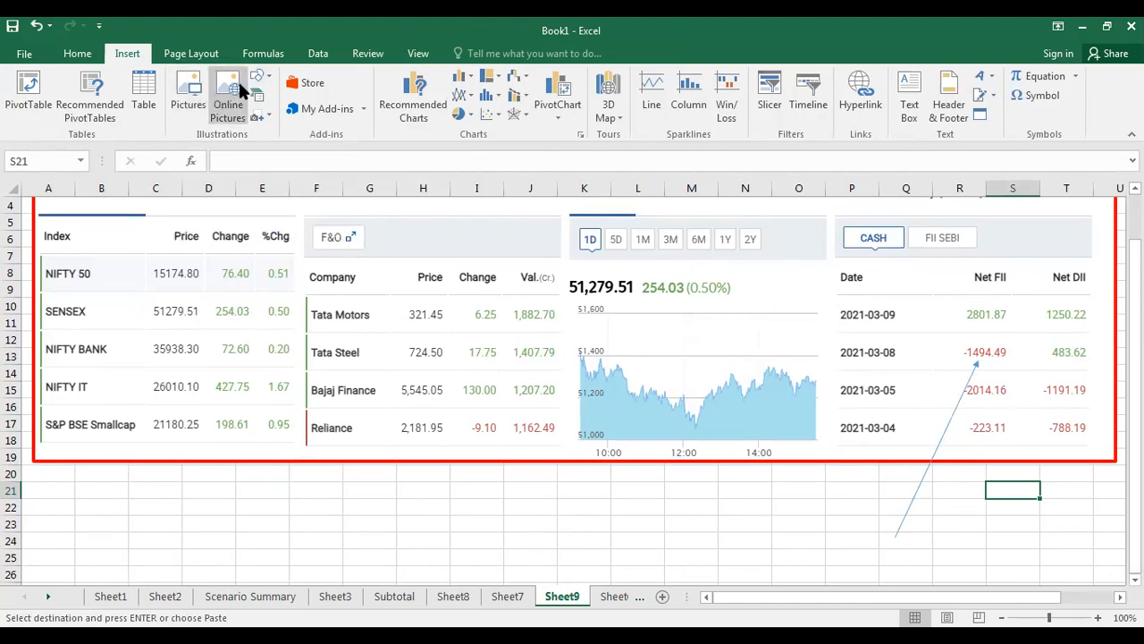
pyautogui.click(272, 79)
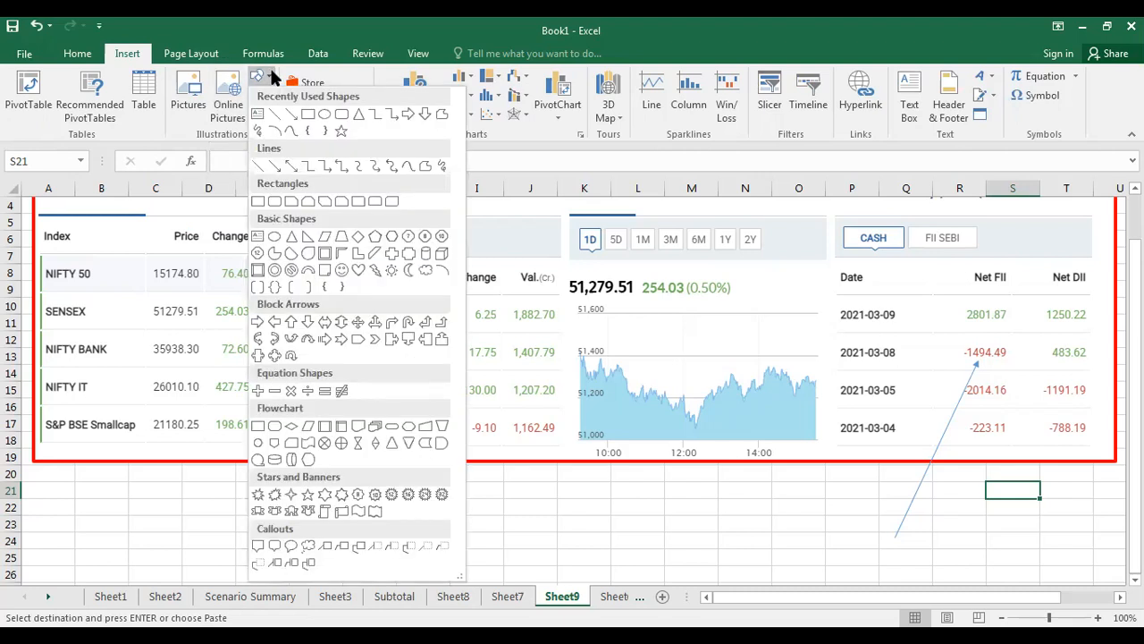
pyautogui.click(273, 78)
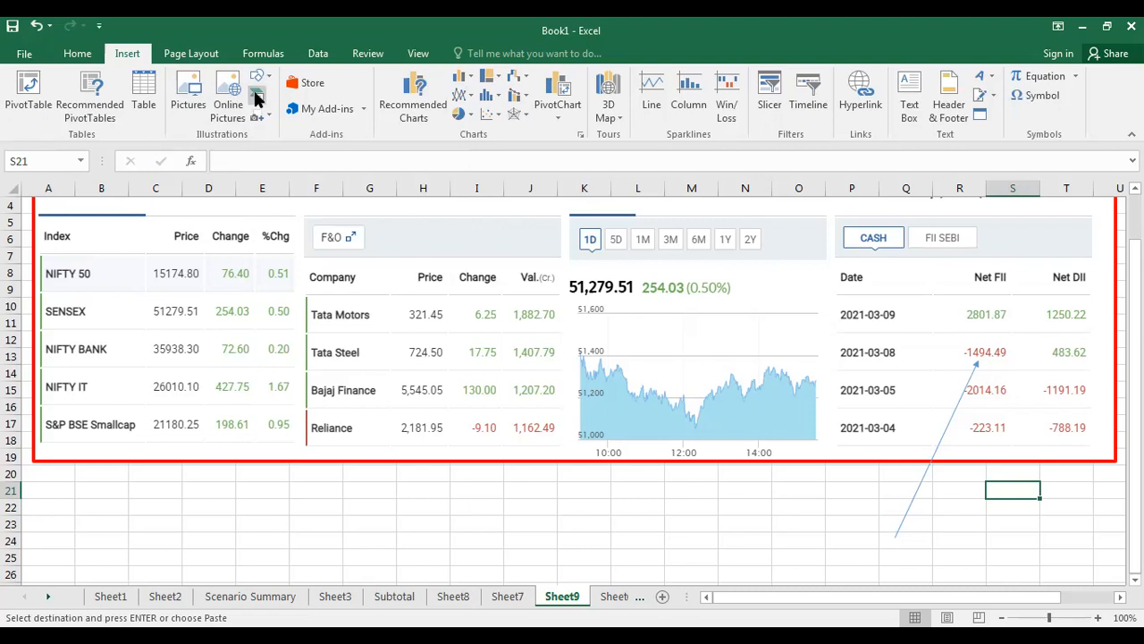
pyautogui.click(263, 86)
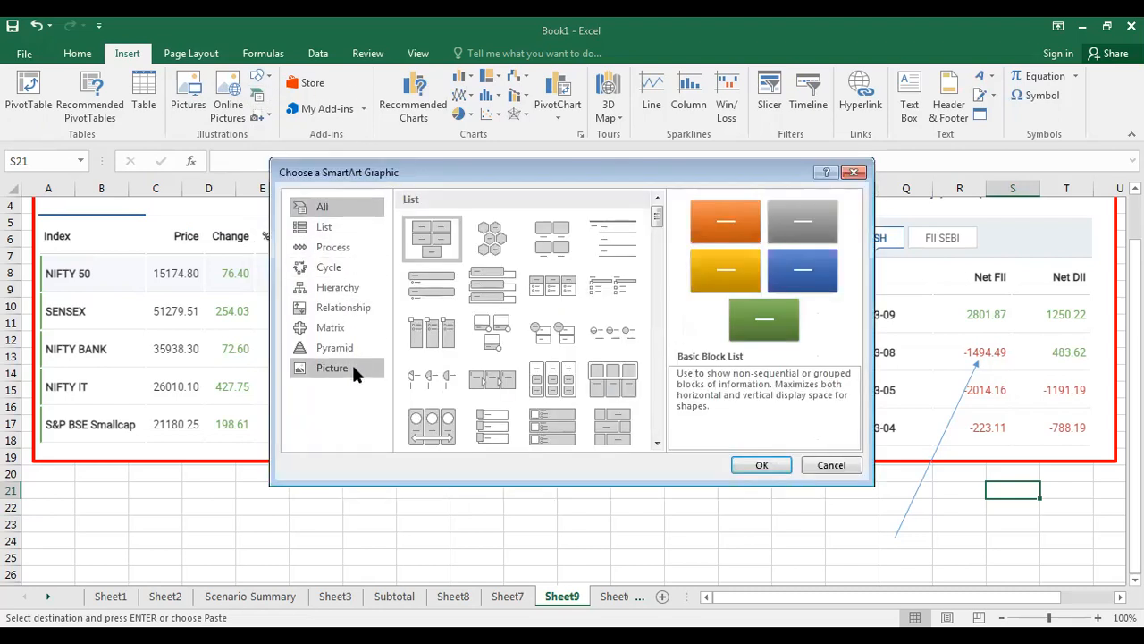
pyautogui.click(310, 308)
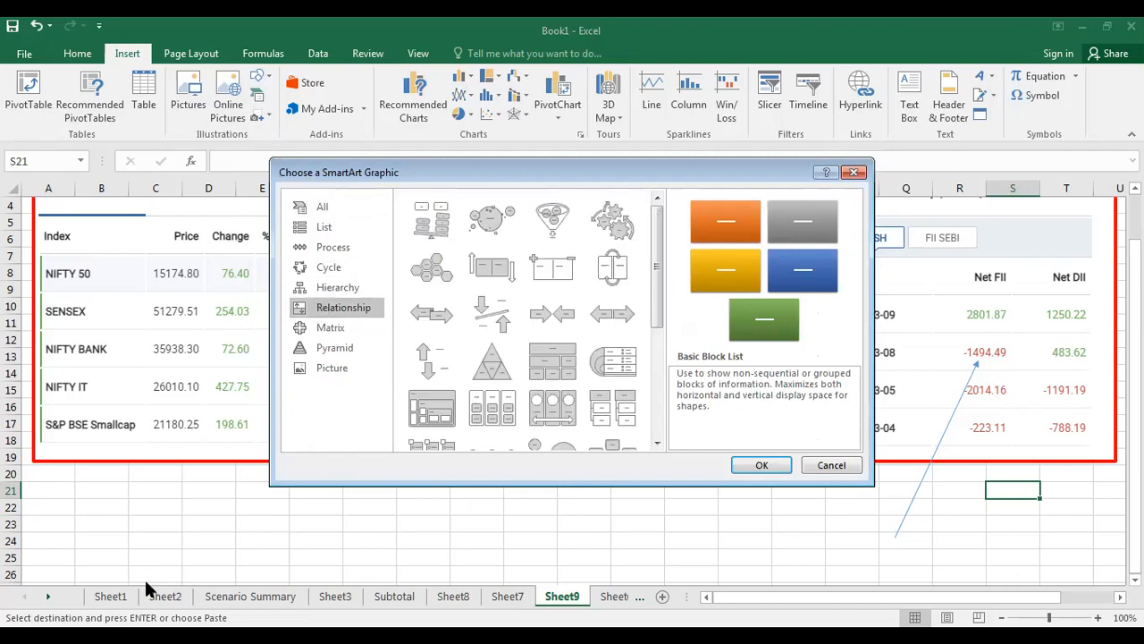
pyautogui.click(833, 470)
# Step: Insert a screen clipping of the BSE SENSEX chart at cell D27 and move it up to just below the stock market picture
pyautogui.click(270, 114)
pyautogui.click(358, 136)
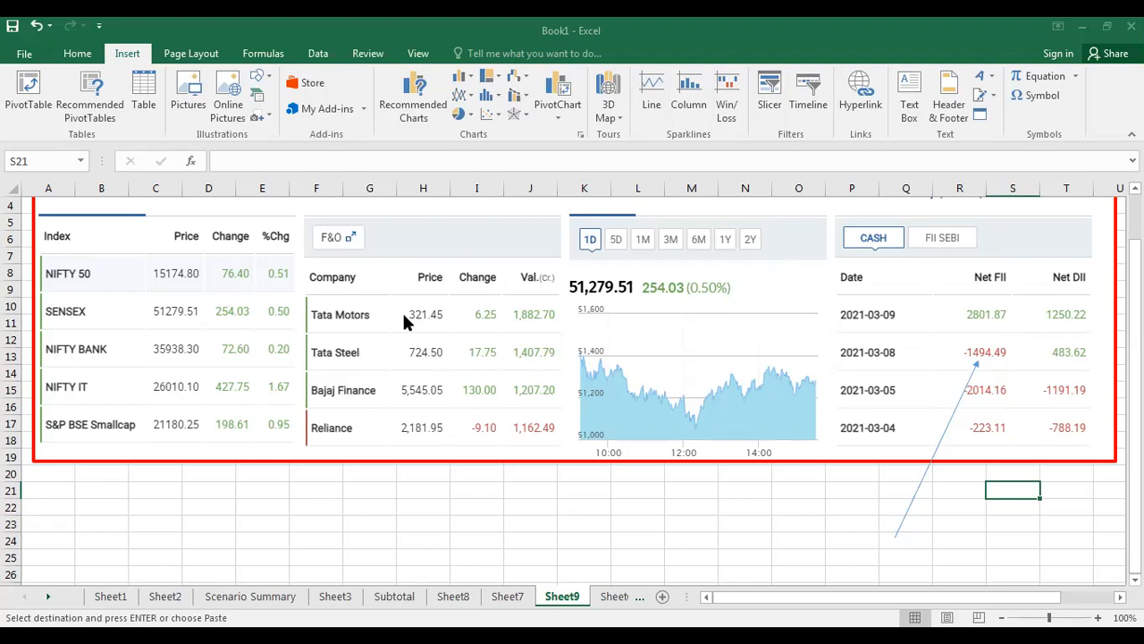
pyautogui.scroll(-4, 365, 520)
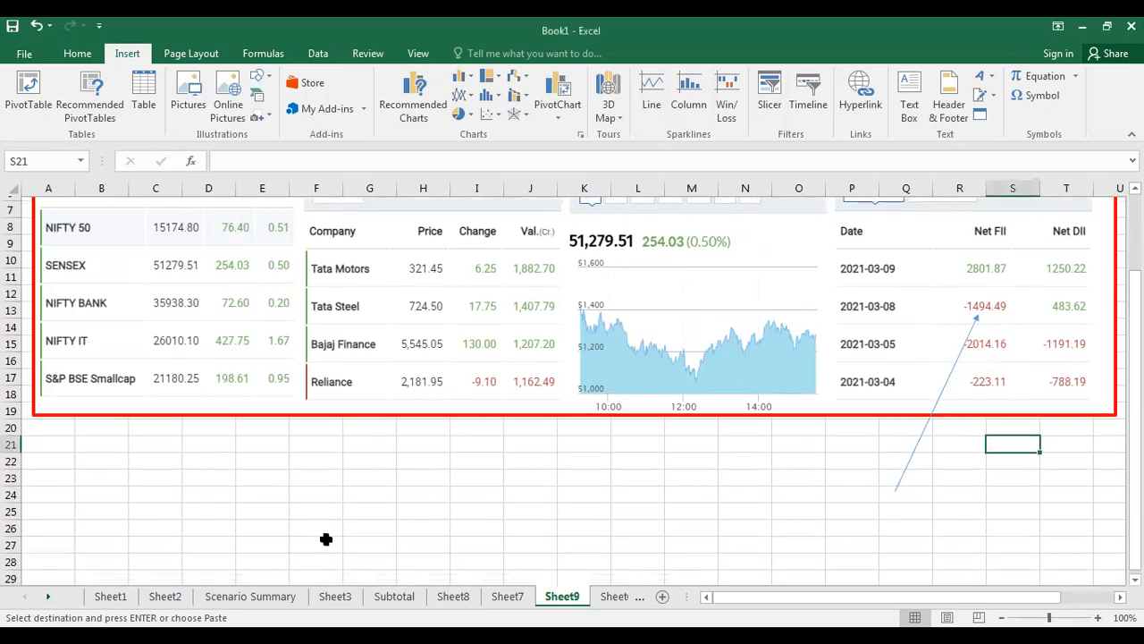
pyautogui.scroll(-2, 365, 520)
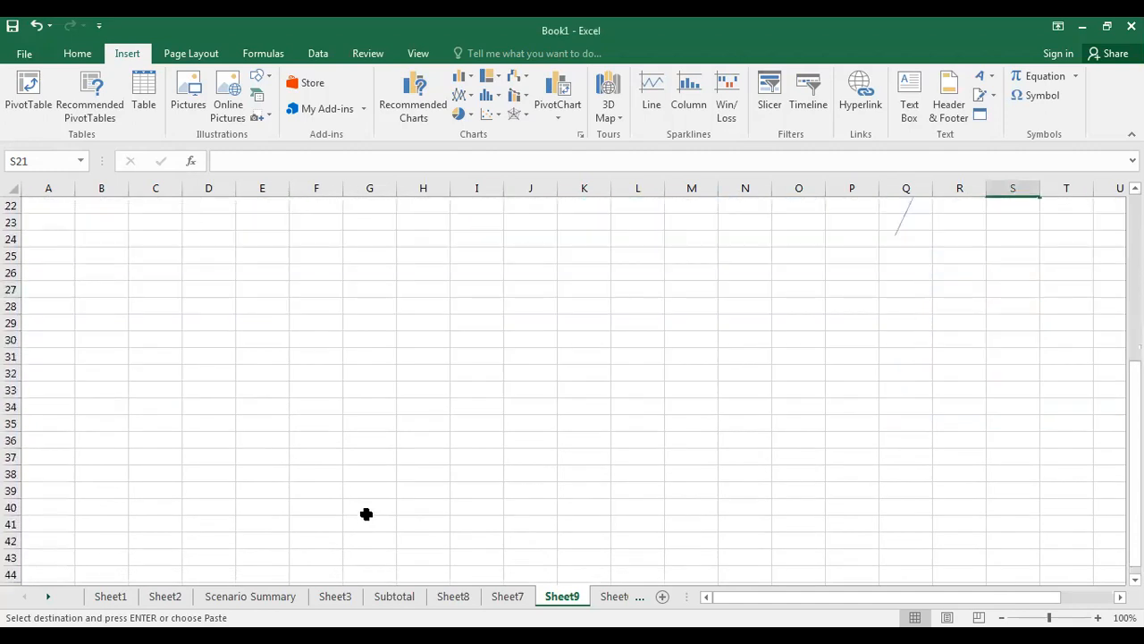
pyautogui.click(212, 291)
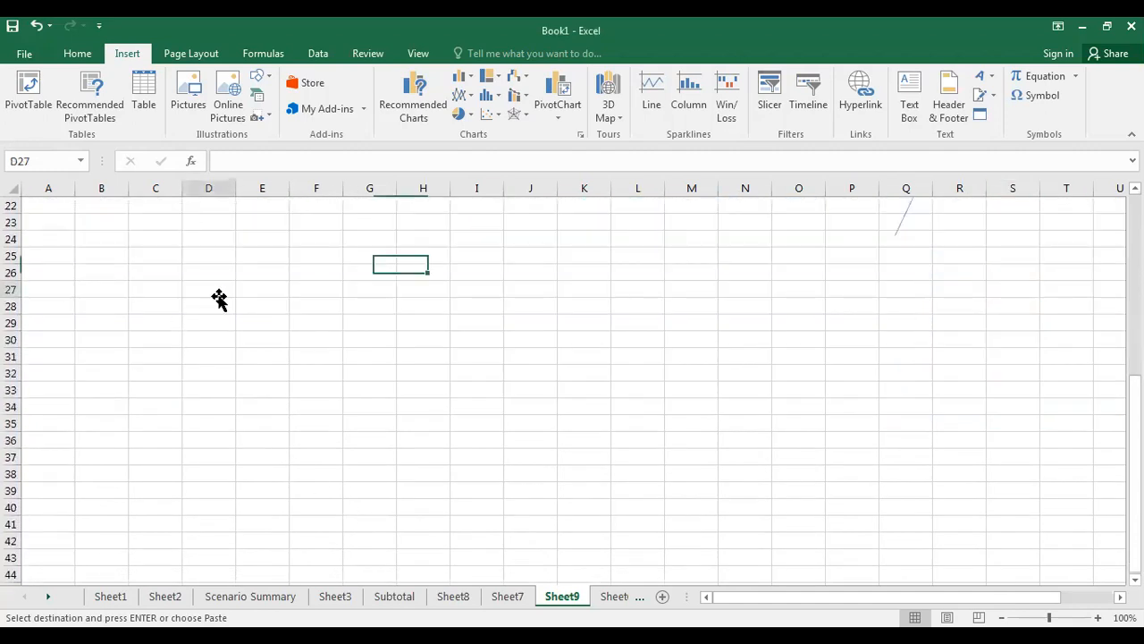
pyautogui.click(267, 116)
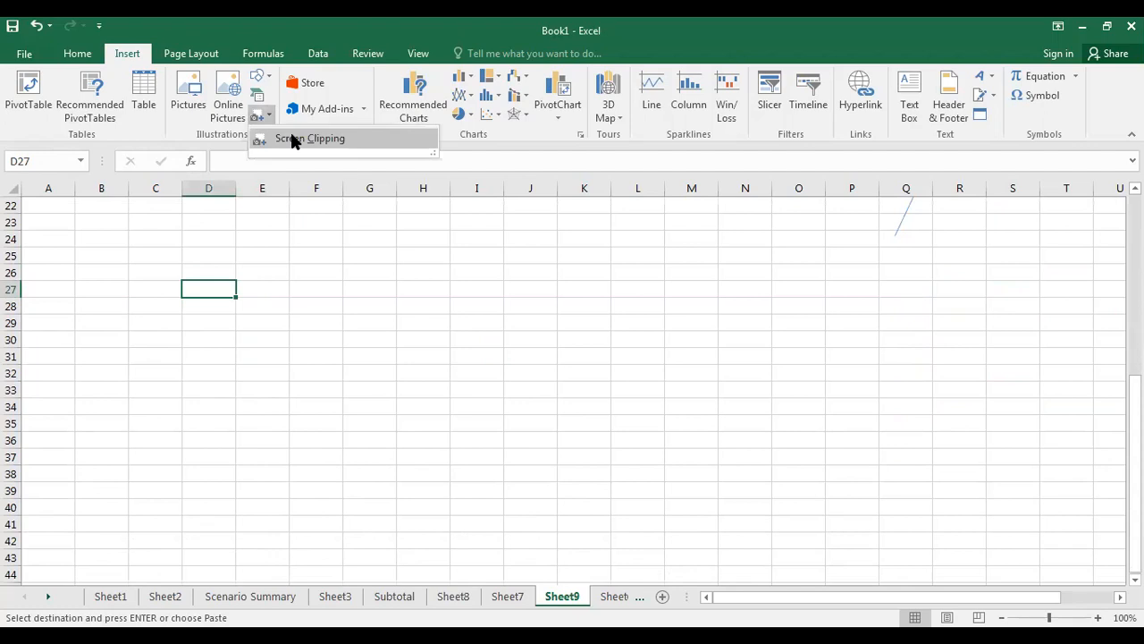
pyautogui.click(295, 138)
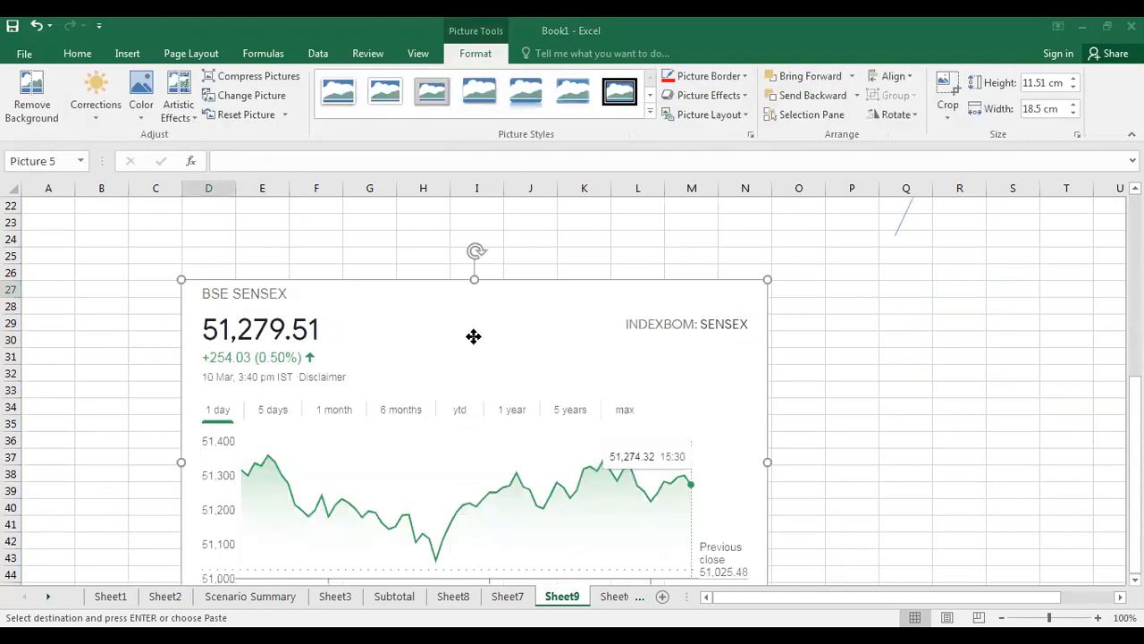
pyautogui.moveTo(450, 277); pyautogui.dragTo(412, 260)
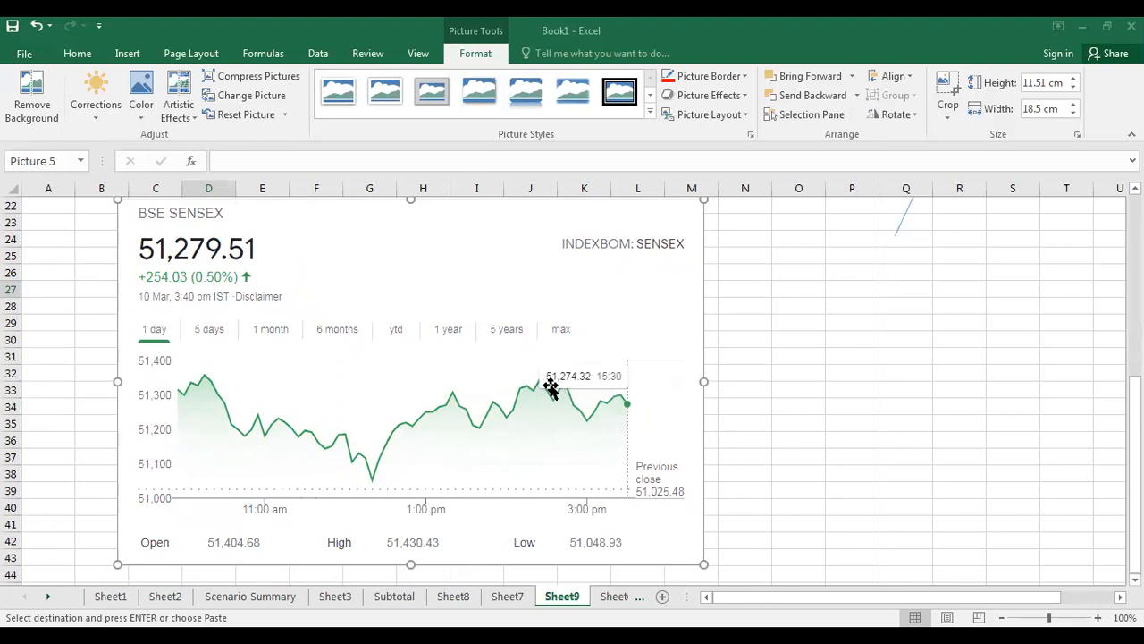
pyautogui.click(126, 53)
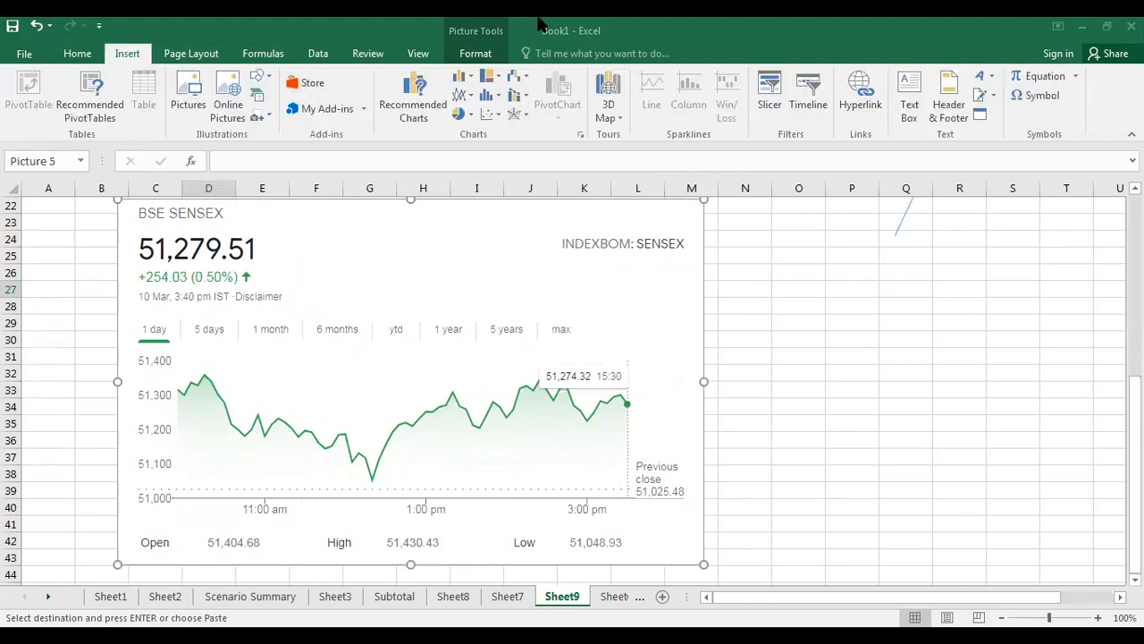
pyautogui.click(479, 55)
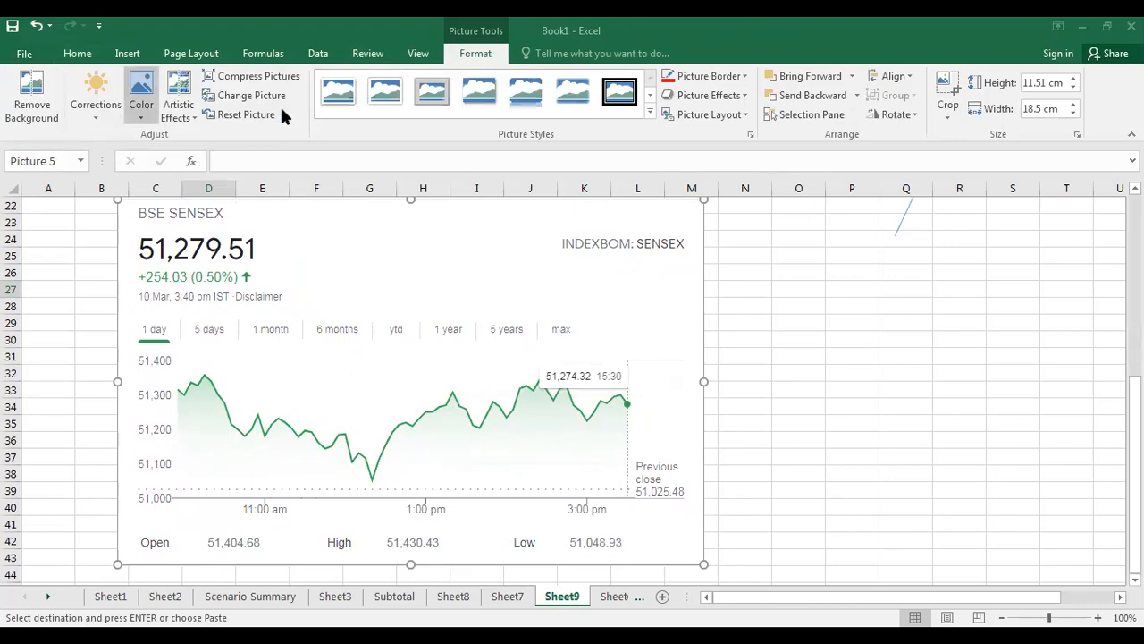
pyautogui.click(746, 109)
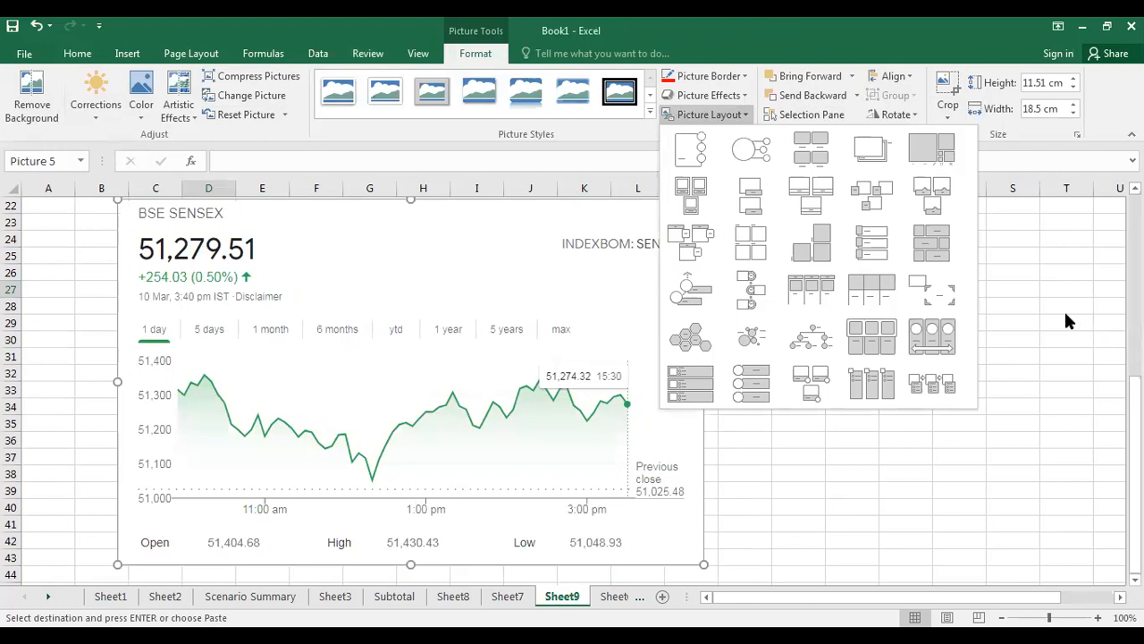
pyautogui.click(744, 114)
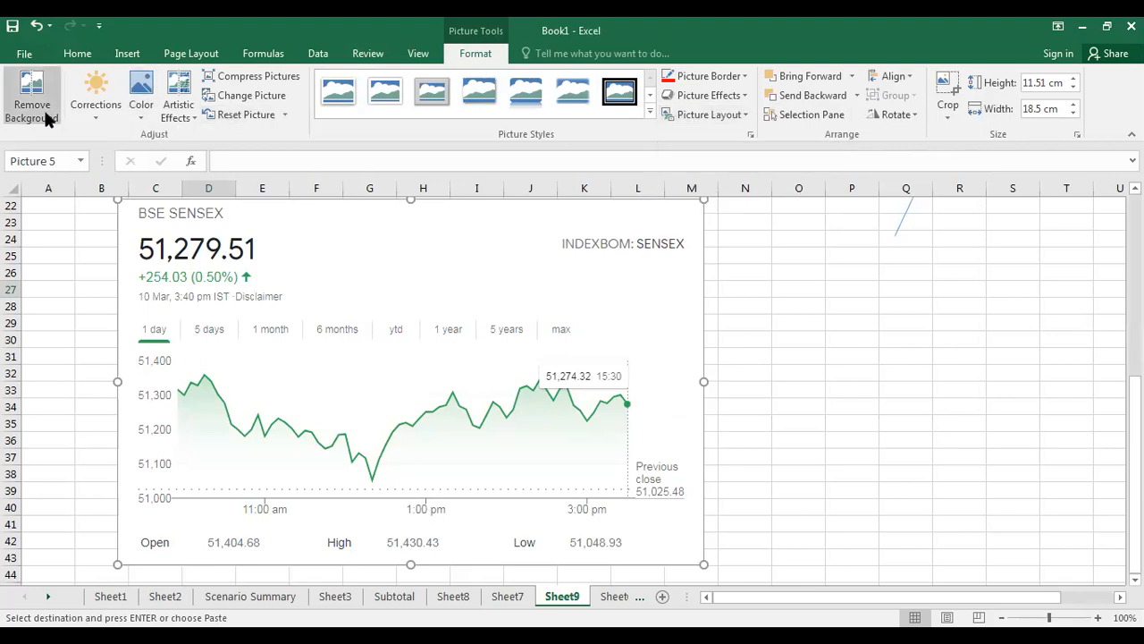
# Step: Draw a down block arrow about 4.3 cm high above the 51,274.32 label on the BSE SENSEX chart and narrow it to about 1.2 cm
pyautogui.click(134, 53)
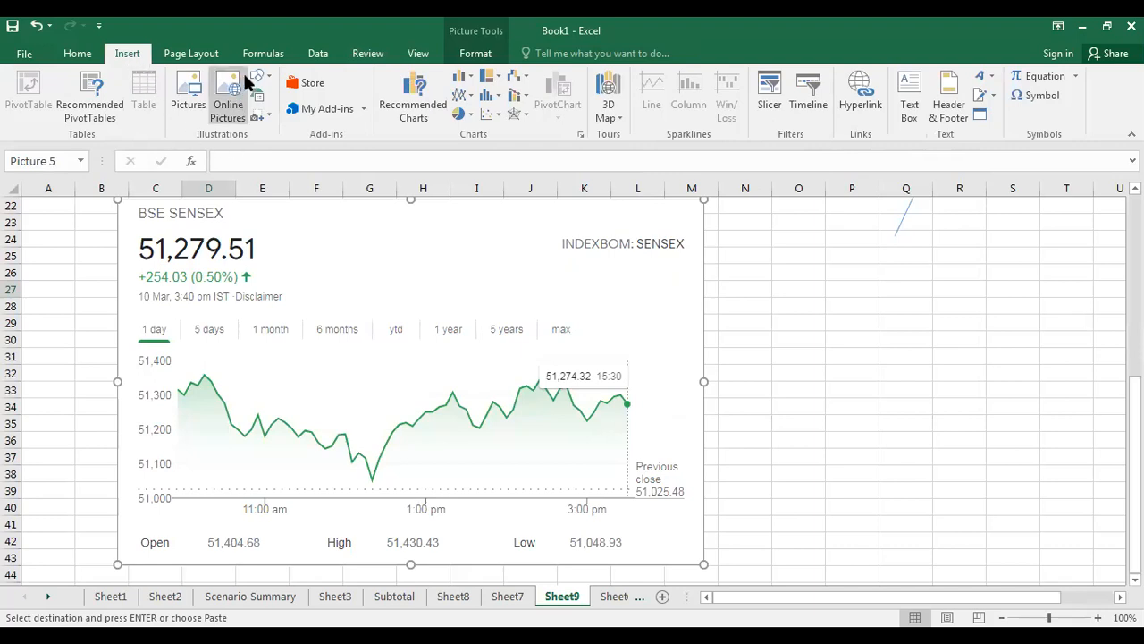
pyautogui.click(264, 78)
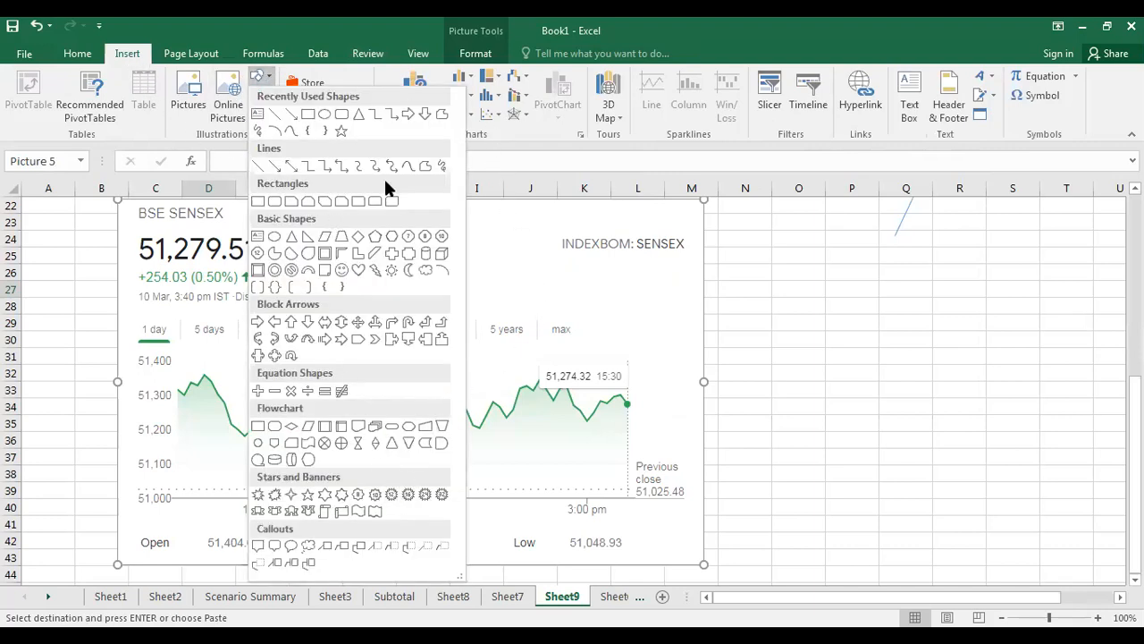
pyautogui.click(425, 114)
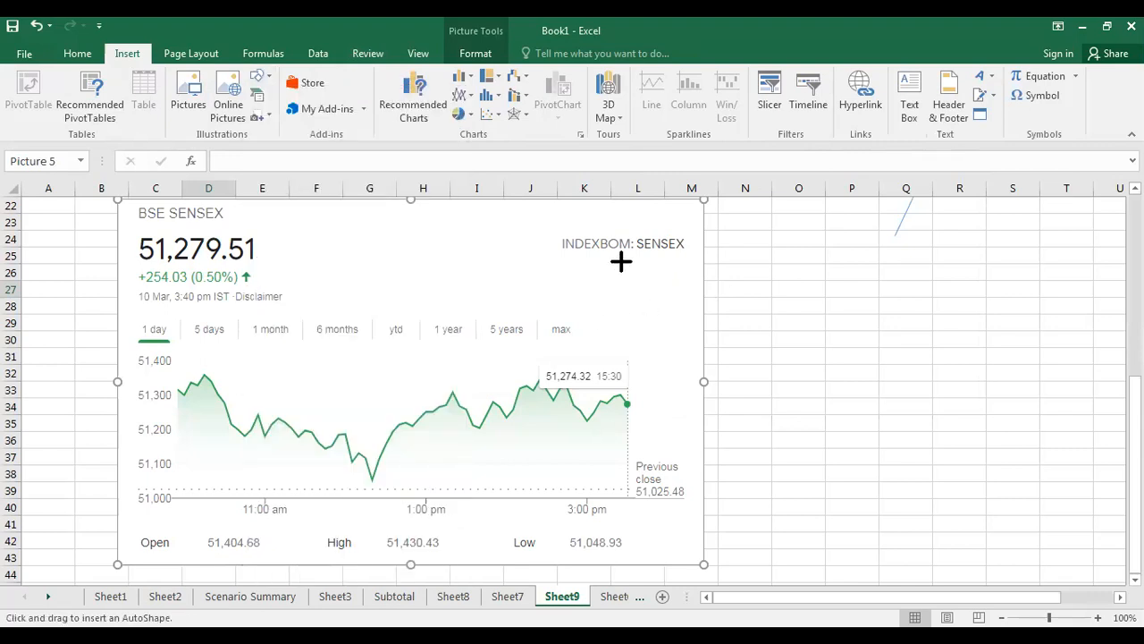
pyautogui.moveTo(620, 262); pyautogui.dragTo(507, 399)
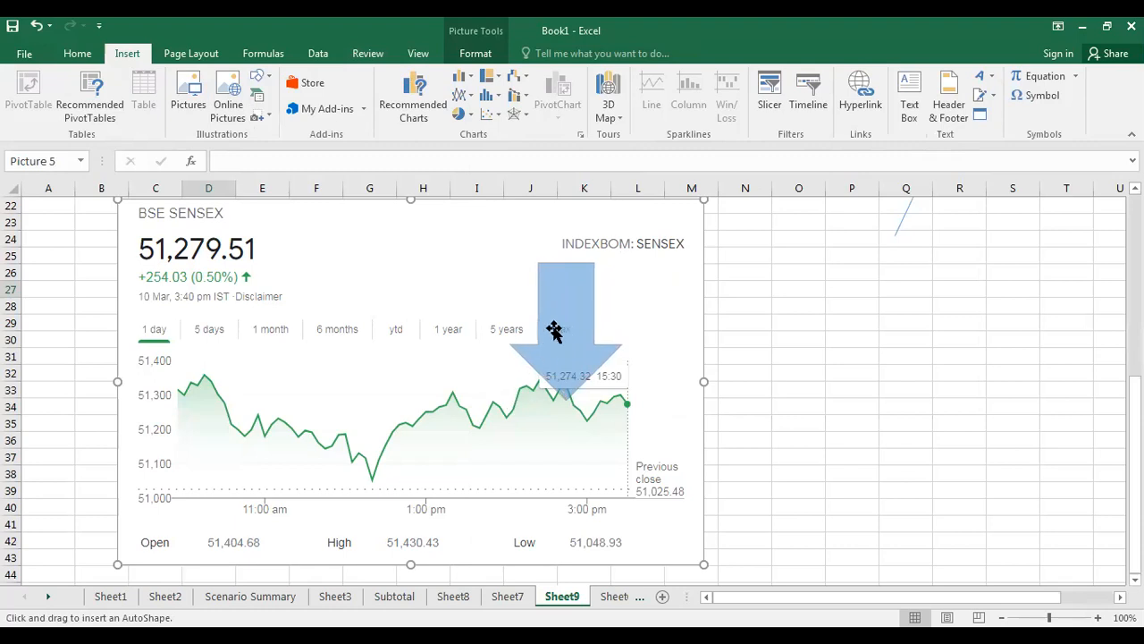
pyautogui.moveTo(567, 300); pyautogui.dragTo(601, 259)
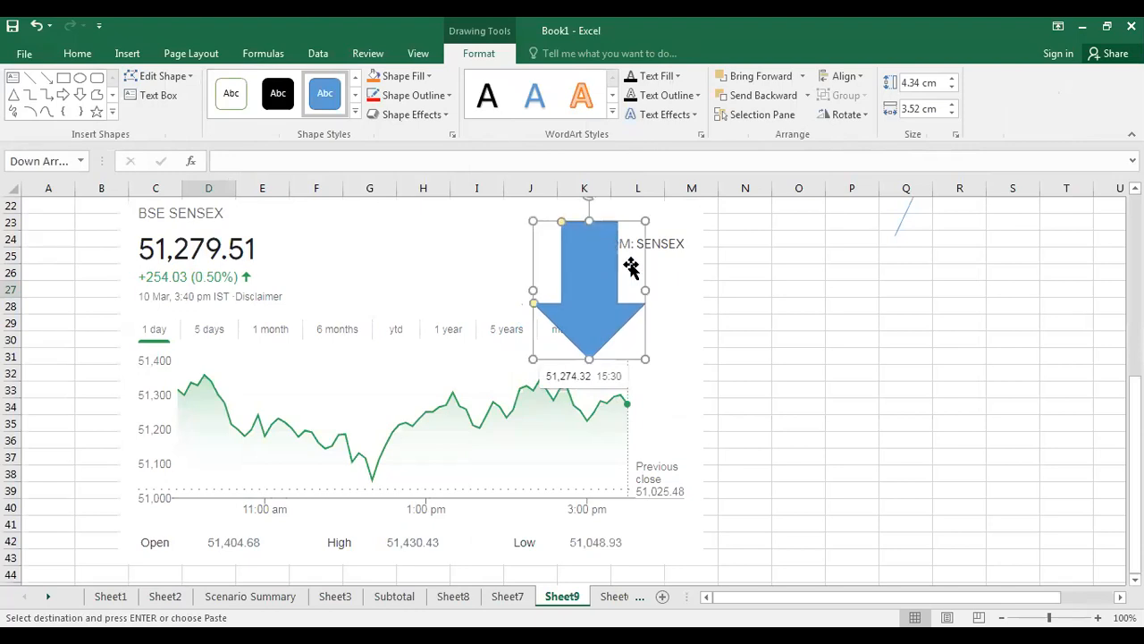
pyautogui.moveTo(646, 288); pyautogui.dragTo(595, 279)
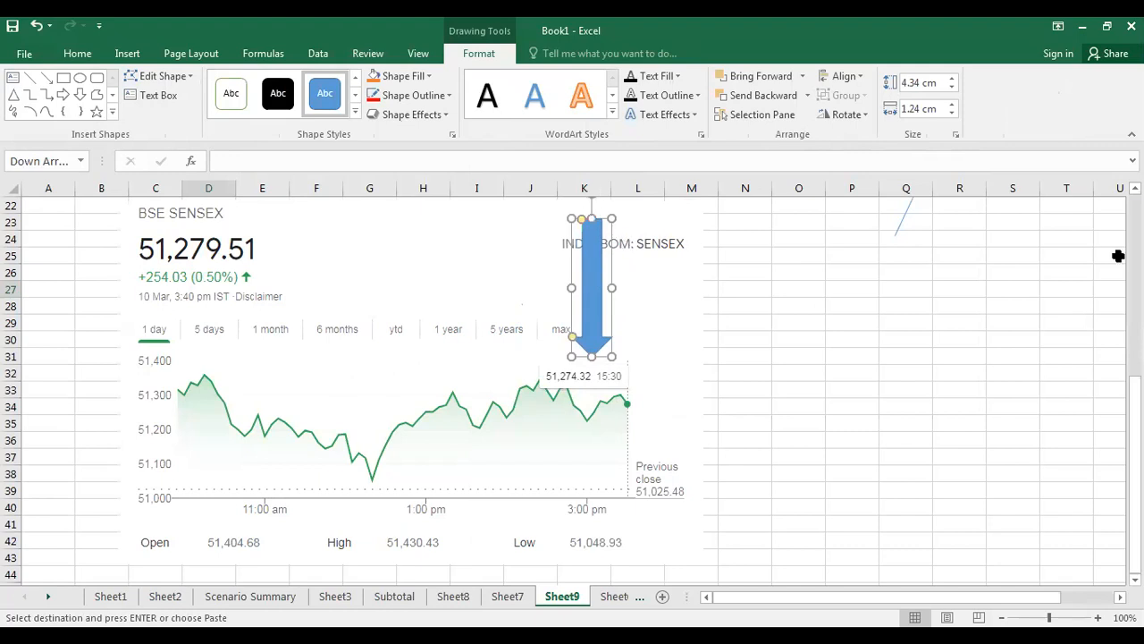
# Step: Rotate the block arrow so it points diagonally down to the left and place its tip just above the 51,274.32 label
pyautogui.click(1136, 188)
pyautogui.click(1135, 188)
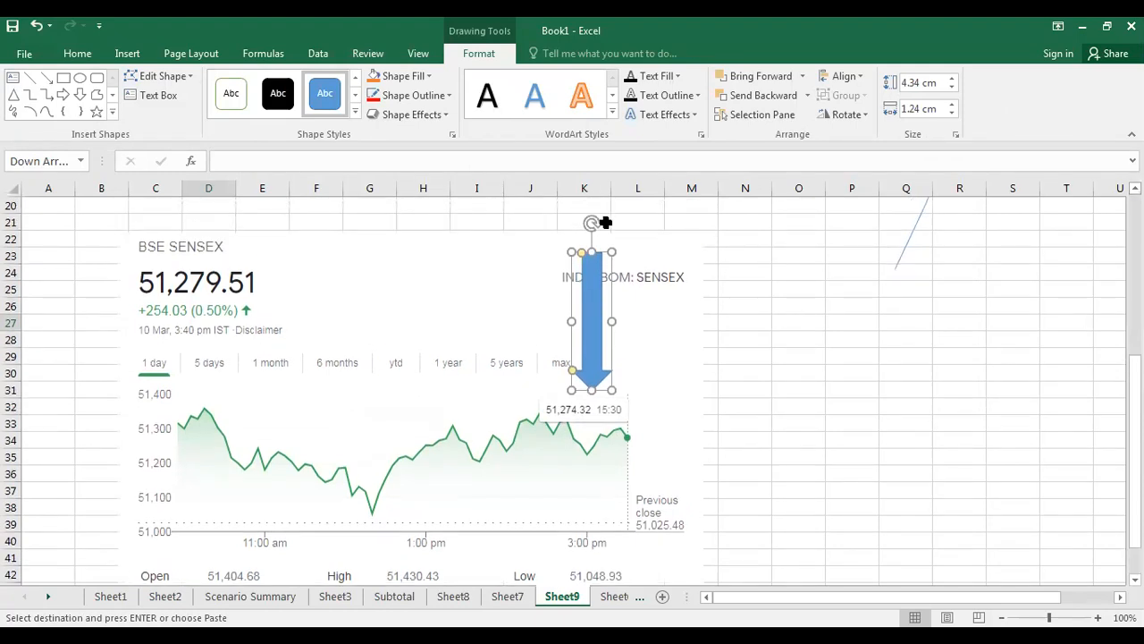
pyautogui.moveTo(591, 222); pyautogui.dragTo(680, 229)
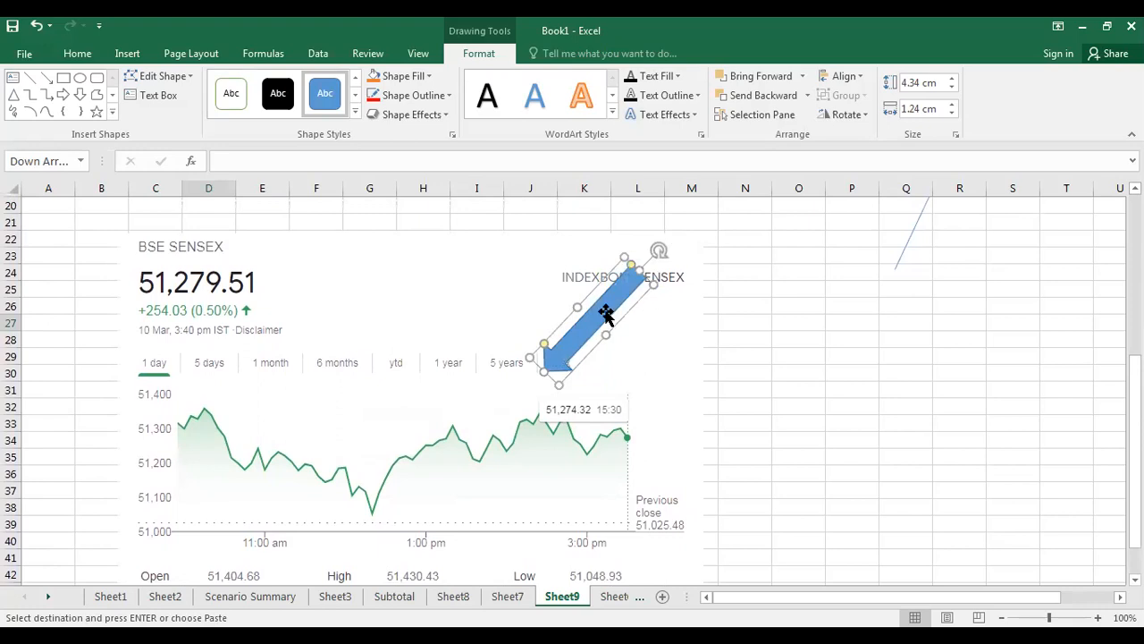
pyautogui.moveTo(598, 307); pyautogui.dragTo(642, 328)
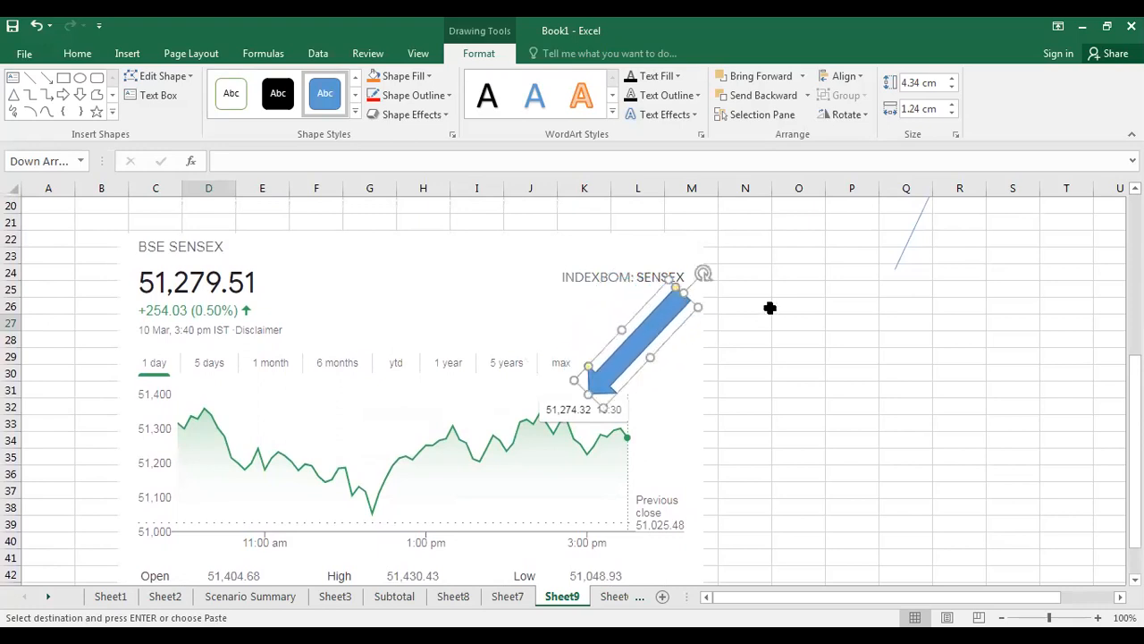
# Step: Apply the orange style from the last row of theme styles to the block arrow and narrow it to about 0.5 cm
pyautogui.click(354, 113)
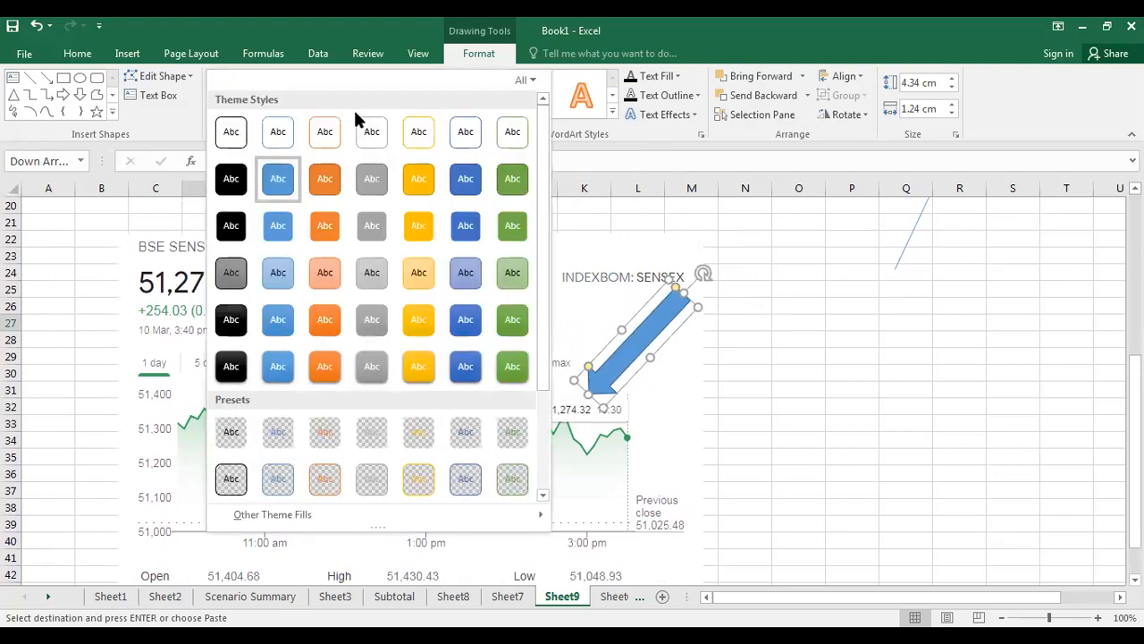
pyautogui.click(326, 369)
pyautogui.moveTo(651, 355); pyautogui.dragTo(629, 356)
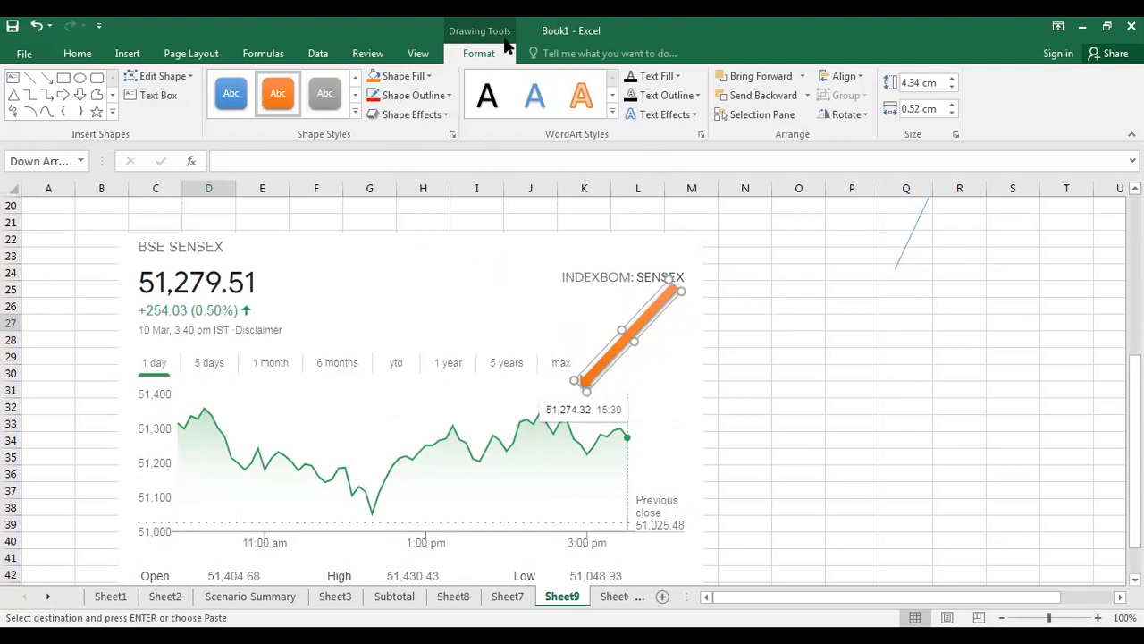
pyautogui.click(612, 114)
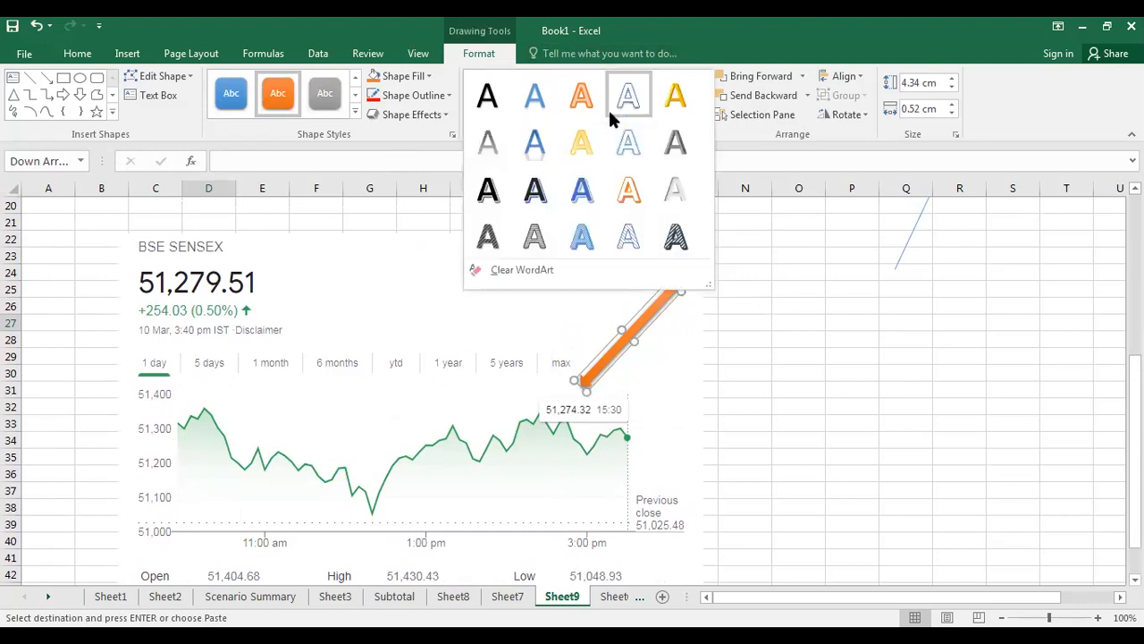
pyautogui.click(828, 387)
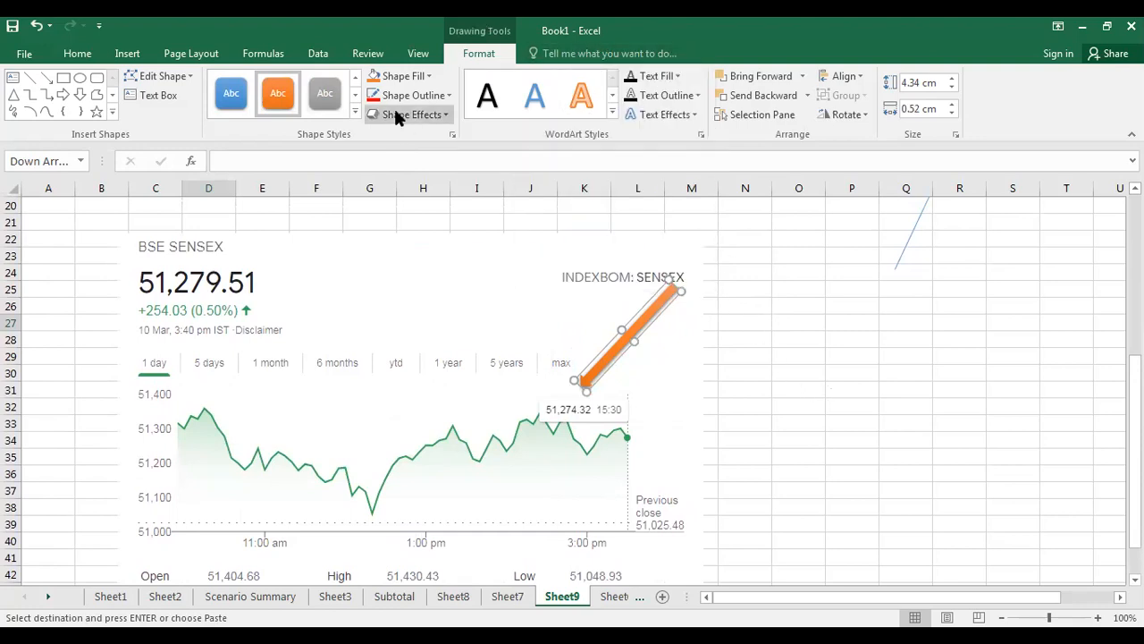
# Step: Apply a bevel effect to the orange block arrow and deselect it
pyautogui.click(395, 111)
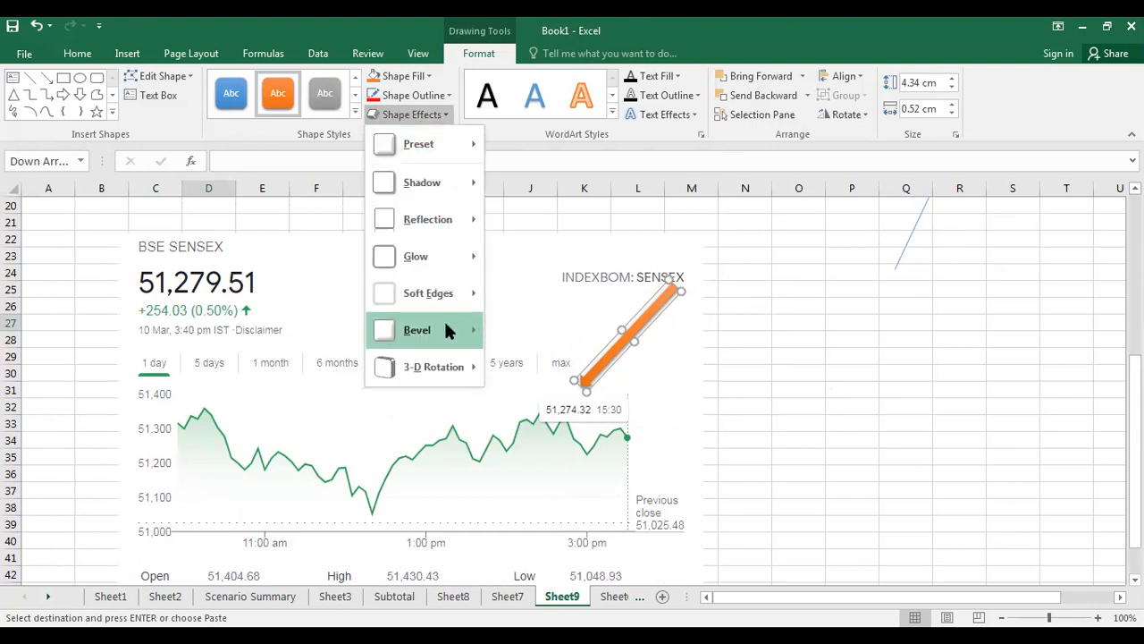
pyautogui.moveTo(443, 320)
pyautogui.click(556, 464)
pyautogui.click(800, 370)
# Step: Widen the orange arrow to about 1.9 cm and move it to the chart's lowest dip and on to the 11:00 am point
pyautogui.click(652, 308)
pyautogui.moveTo(633, 337); pyautogui.dragTo(419, 439)
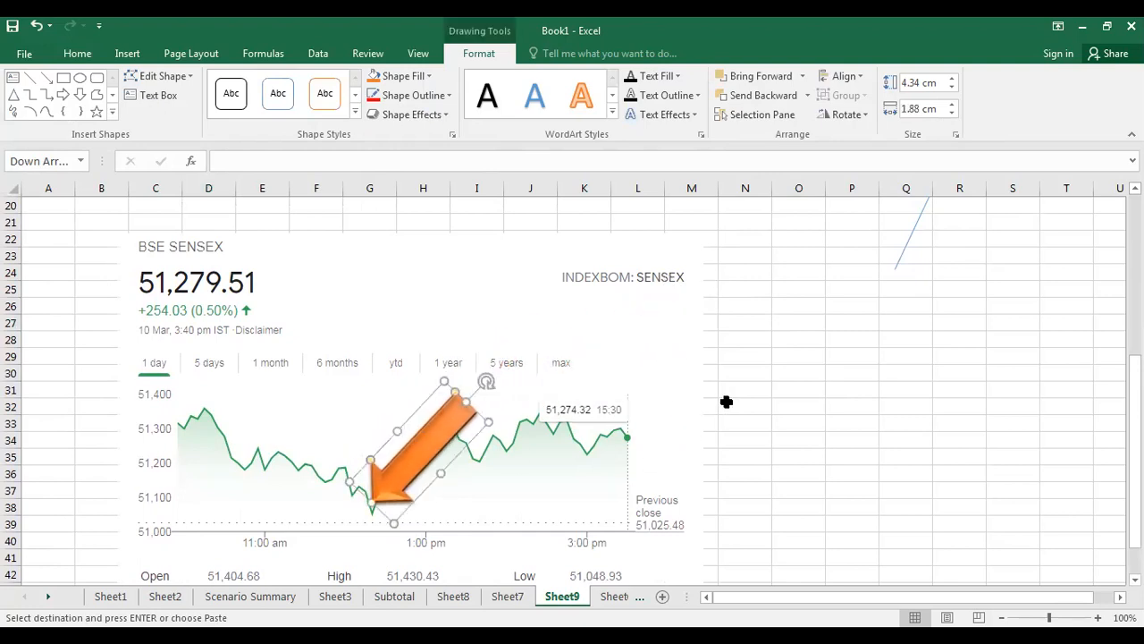
pyautogui.click(901, 368)
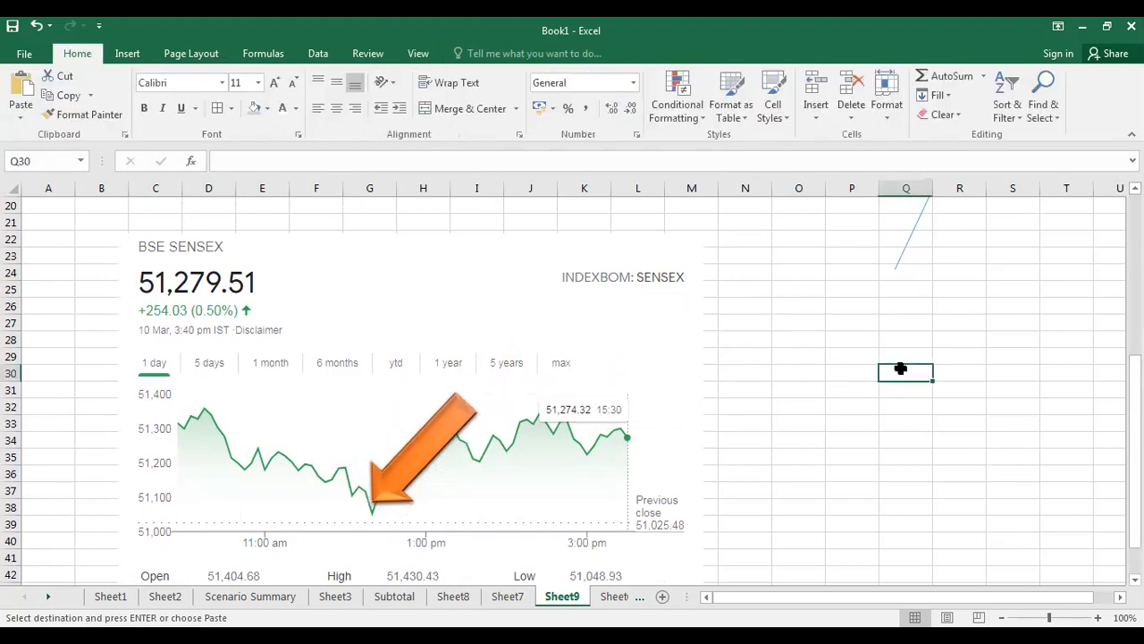
pyautogui.moveTo(419, 451)
pyautogui.mouseDown()
pyautogui.moveTo(349, 451)
pyautogui.moveTo(317, 378)
pyautogui.moveTo(328, 462)
pyautogui.moveTo(327, 401)
pyautogui.mouseUp()
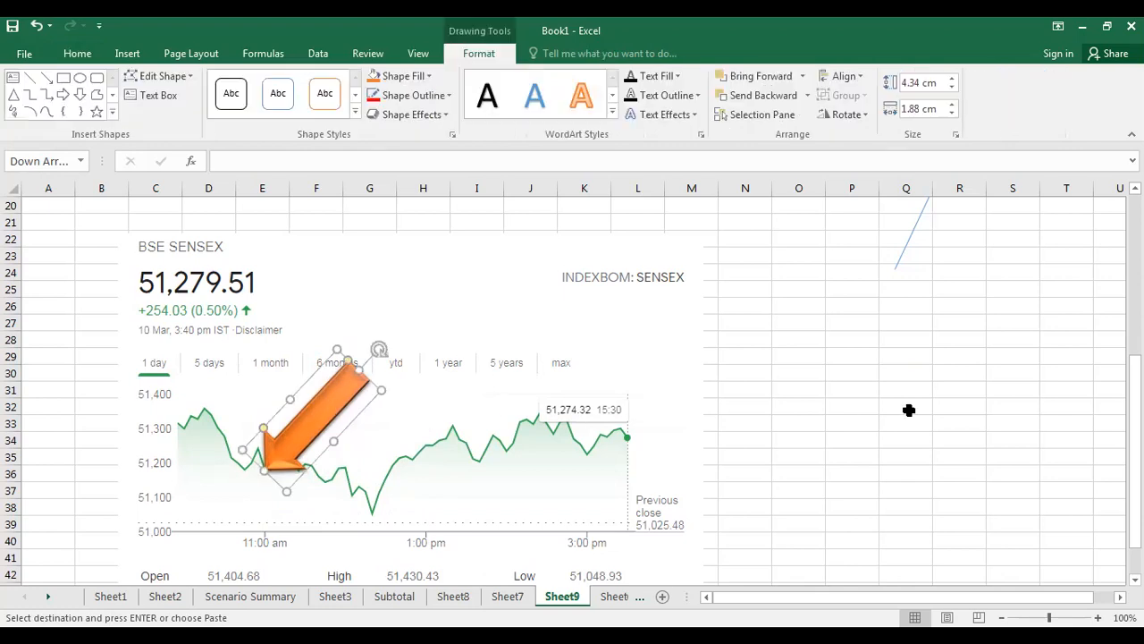
pyautogui.click(914, 359)
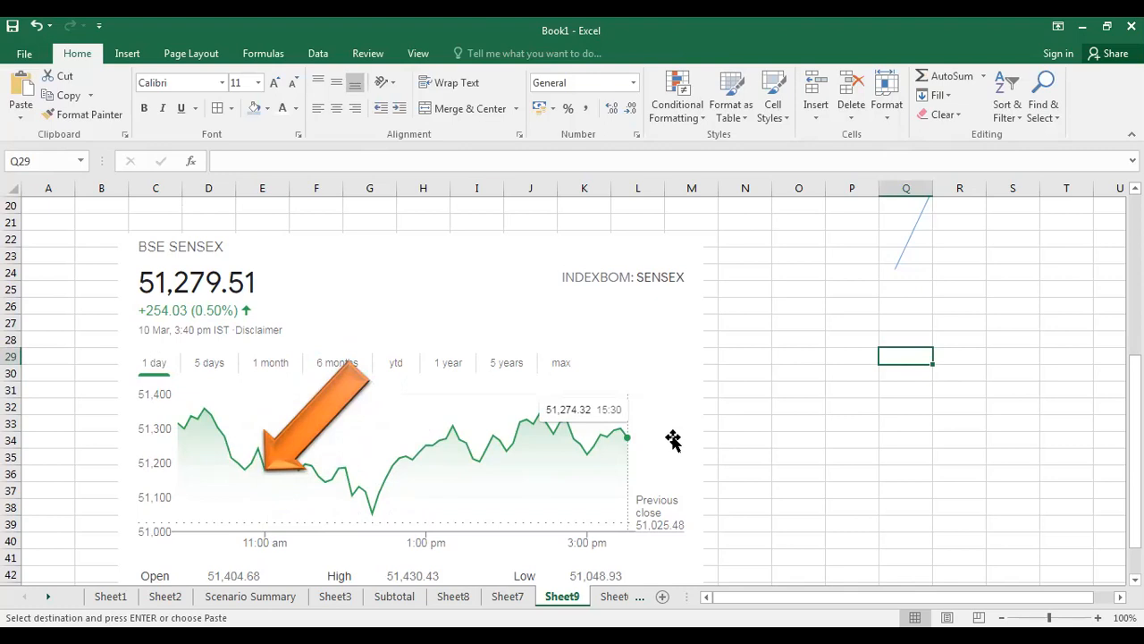
pyautogui.scroll(3, 945, 393)
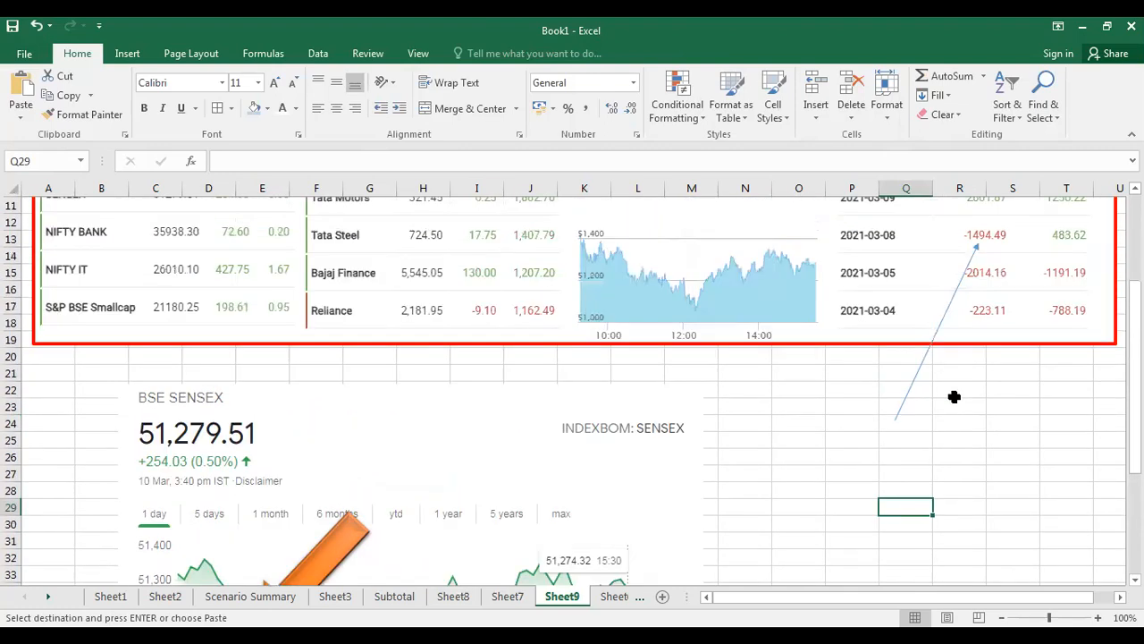
pyautogui.scroll(4, 957, 394)
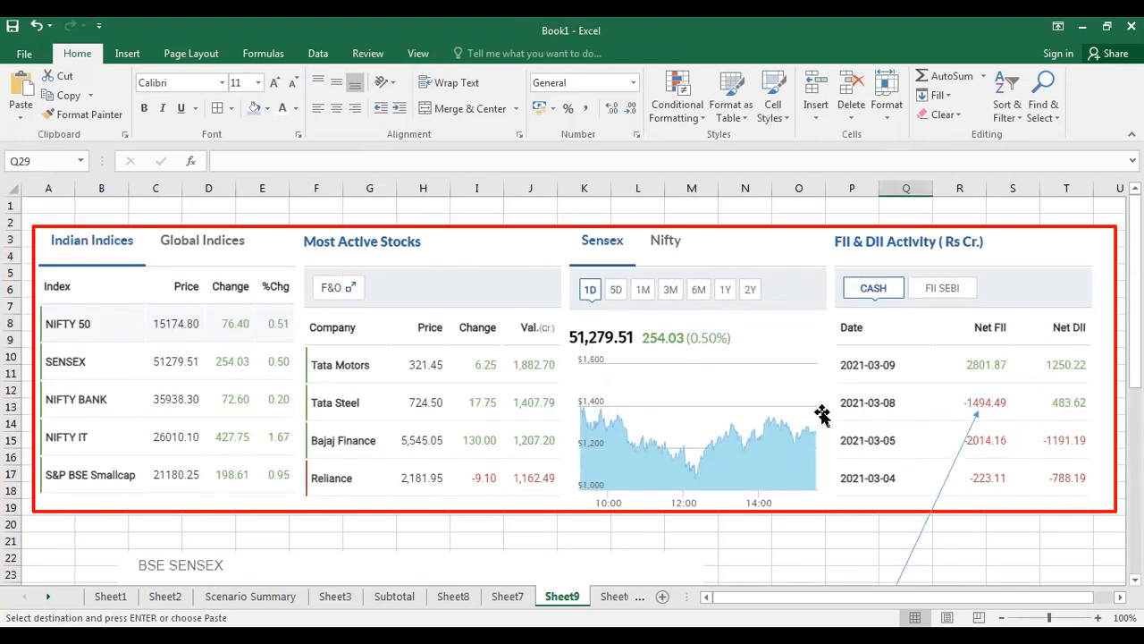
pyautogui.scroll(-6, 822, 413)
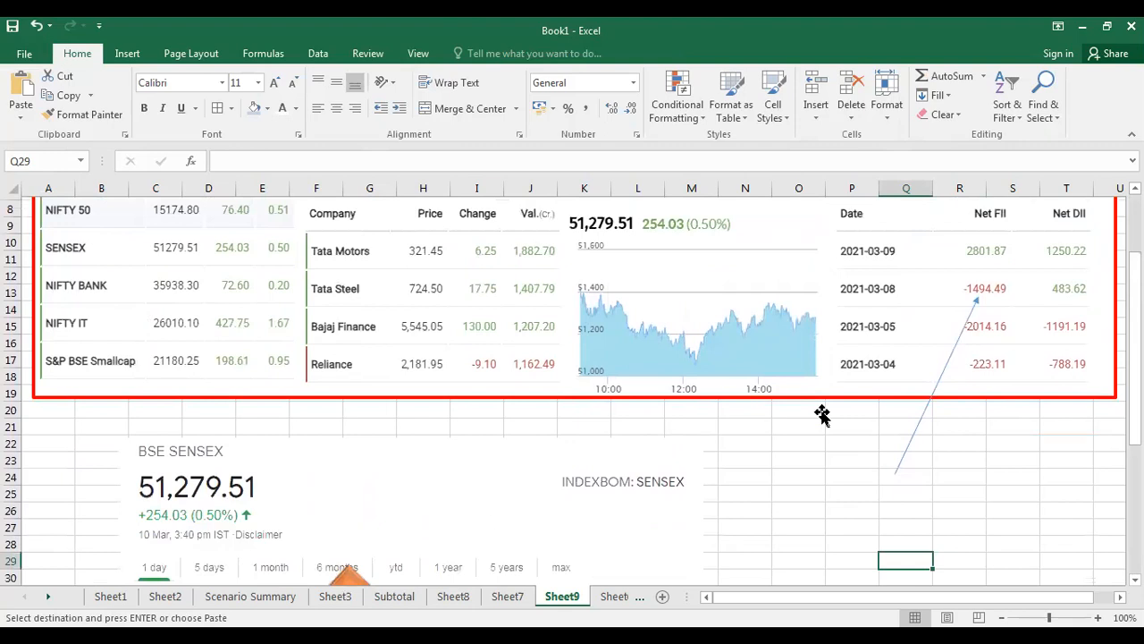
pyautogui.scroll(-1, 827, 407)
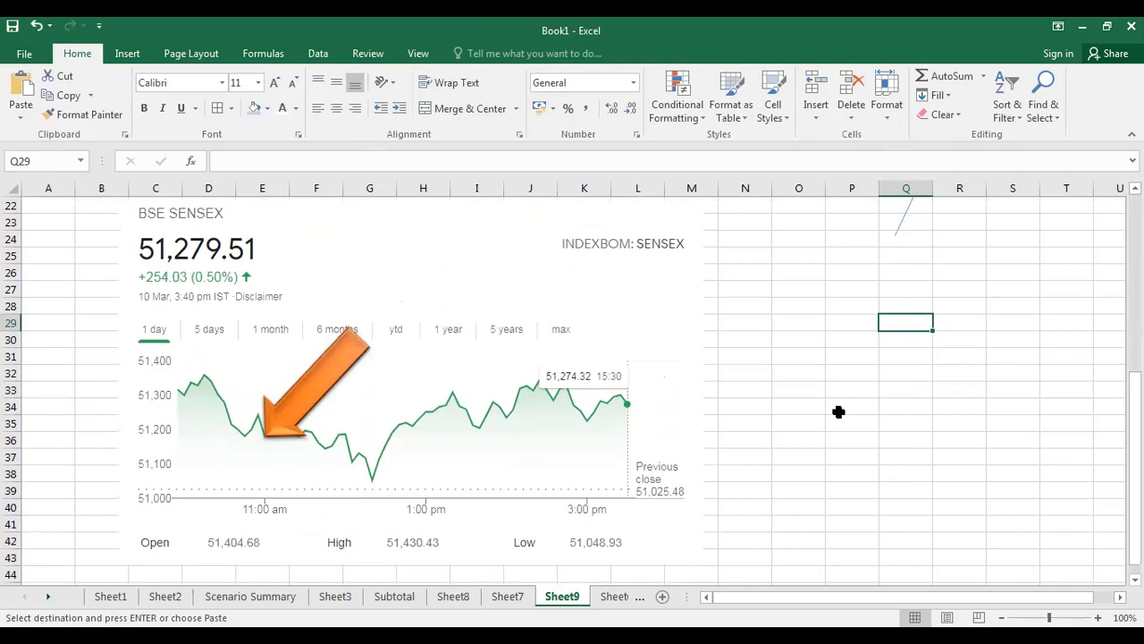
pyautogui.scroll(-1, 839, 411)
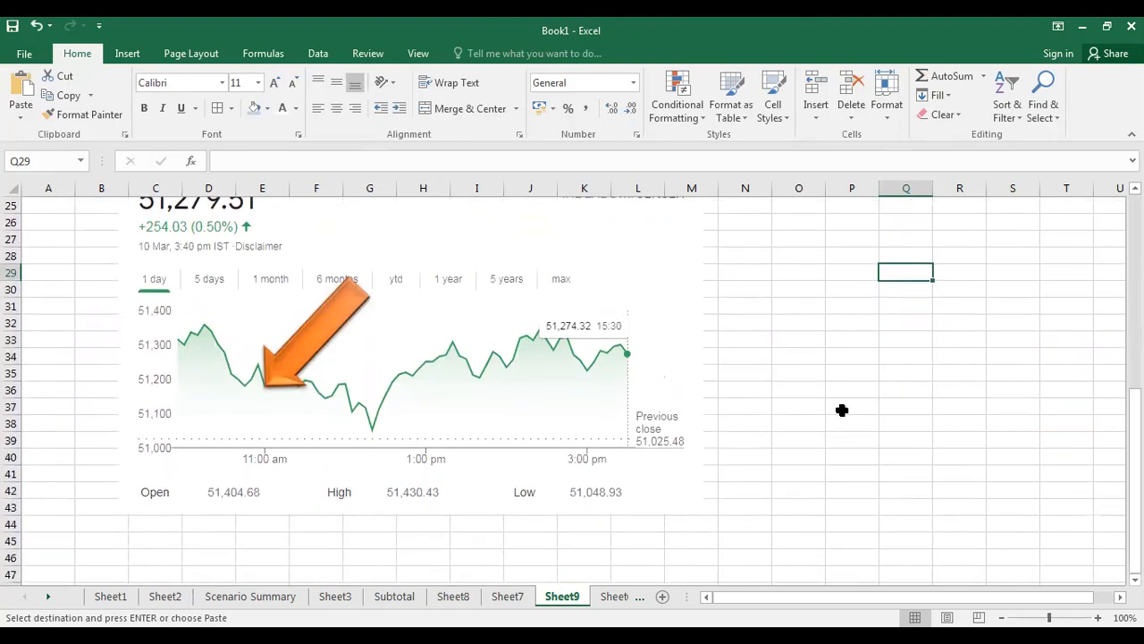
pyautogui.scroll(2, 843, 410)
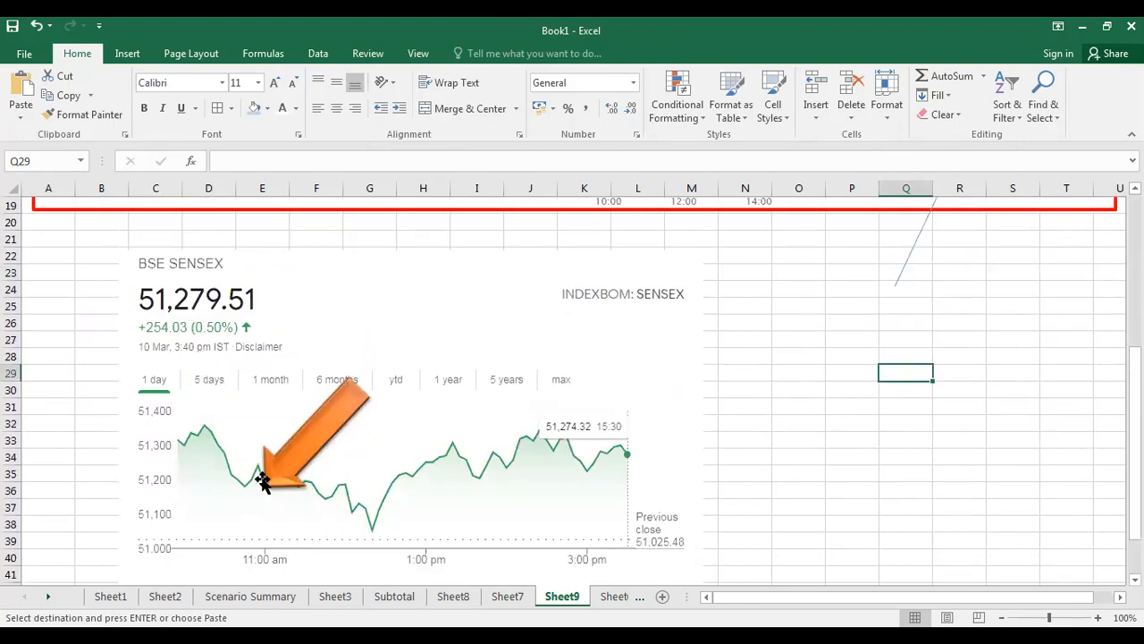
pyautogui.scroll(6, 792, 447)
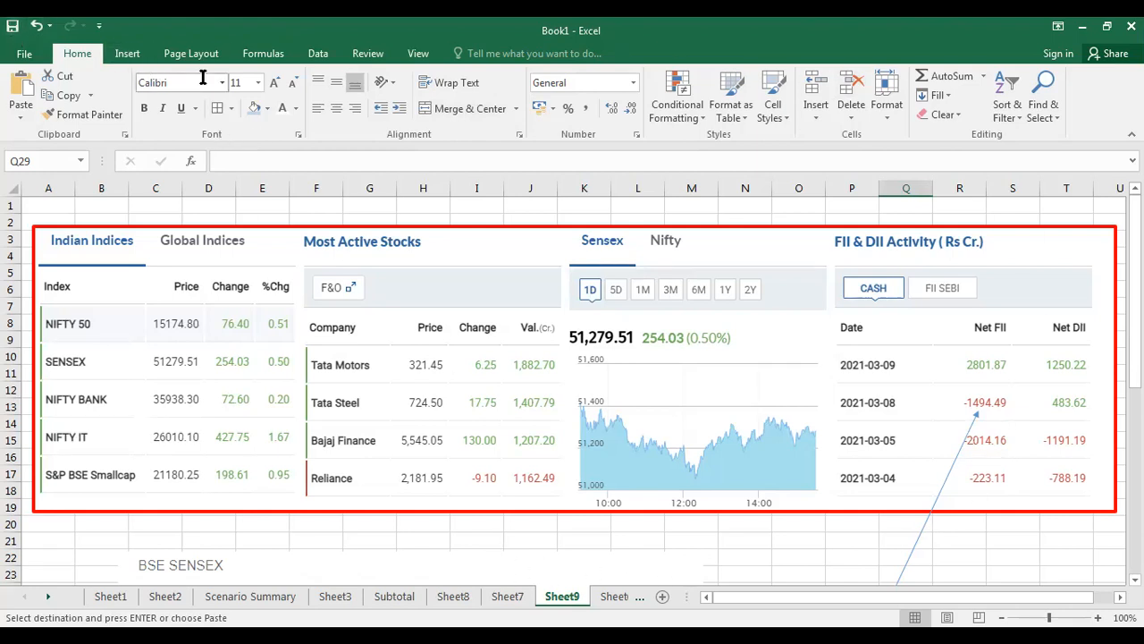
pyautogui.click(315, 52)
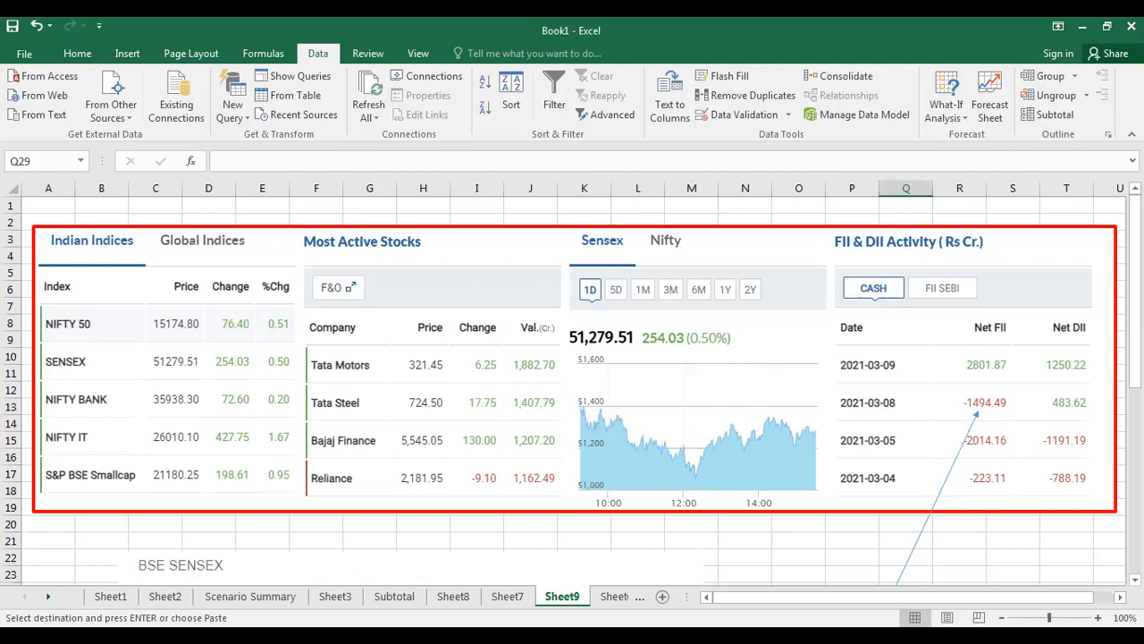
pyautogui.hotkey('alt', 'Tab')
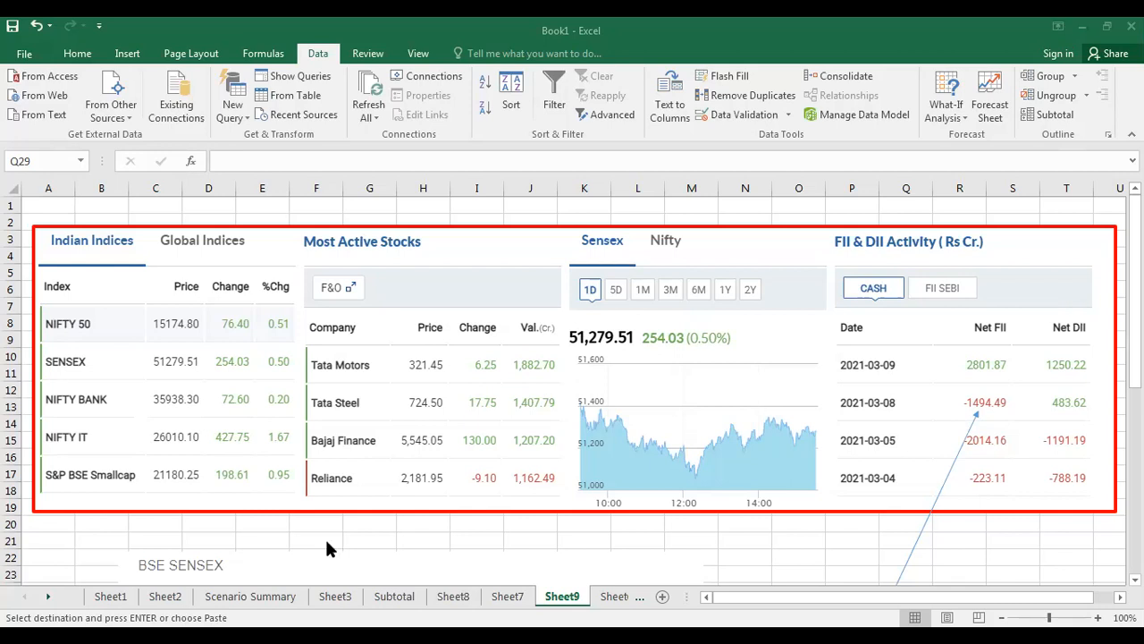
# Step: Enter the text excel in cell C50 and the number 2016 in cell D50 of Sheet9
pyautogui.scroll(-15, 326, 542)
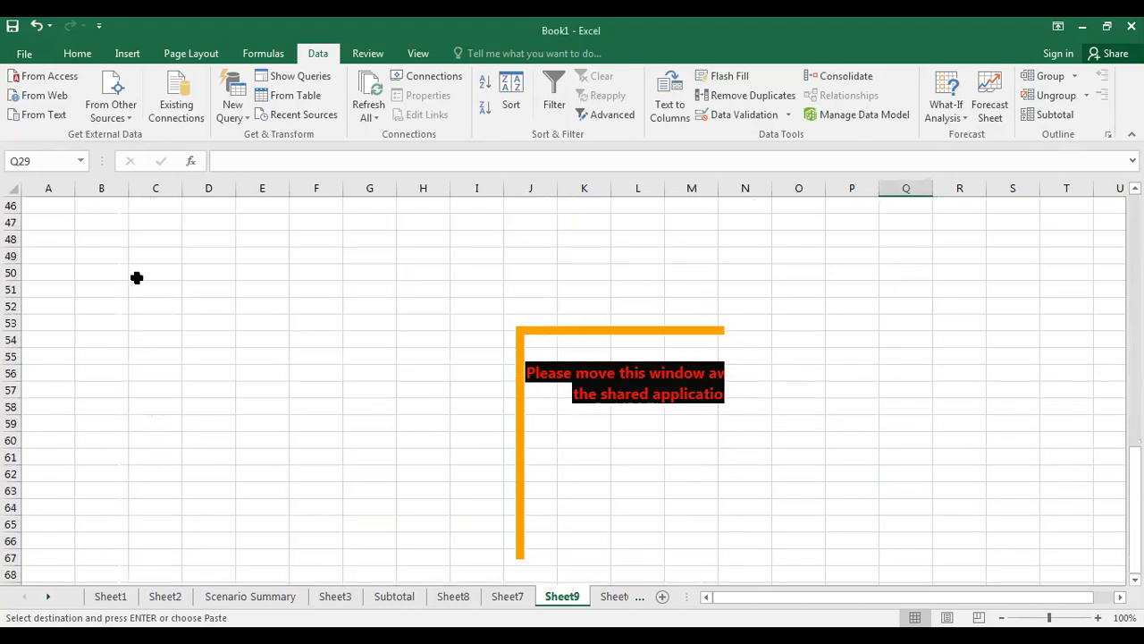
pyautogui.click(137, 278)
pyautogui.write('e')
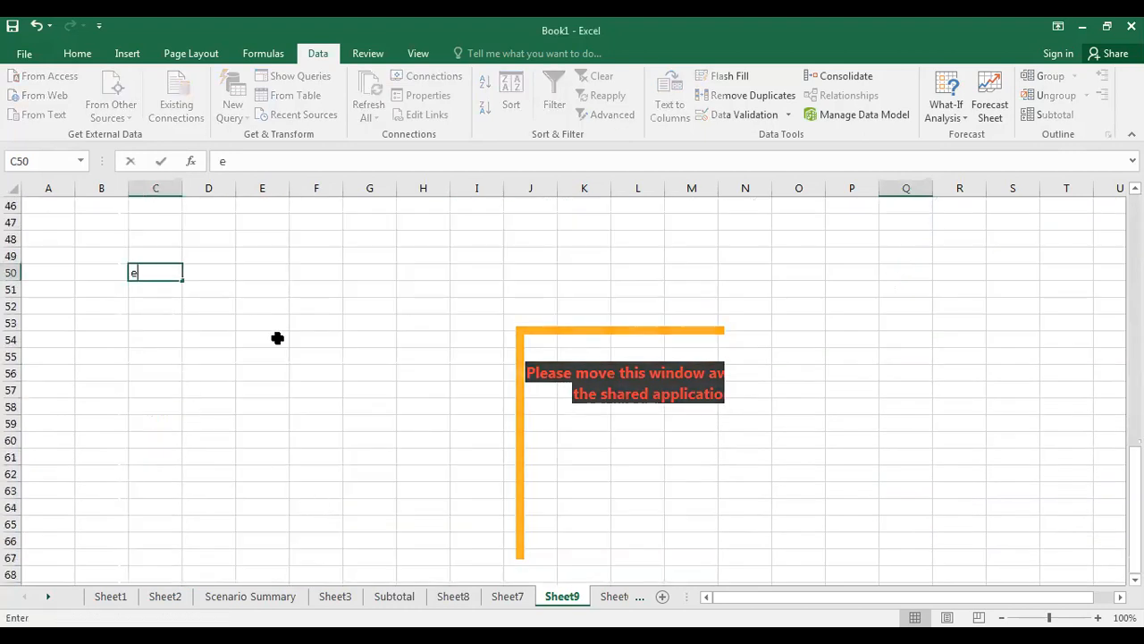
pyautogui.write('xcel')
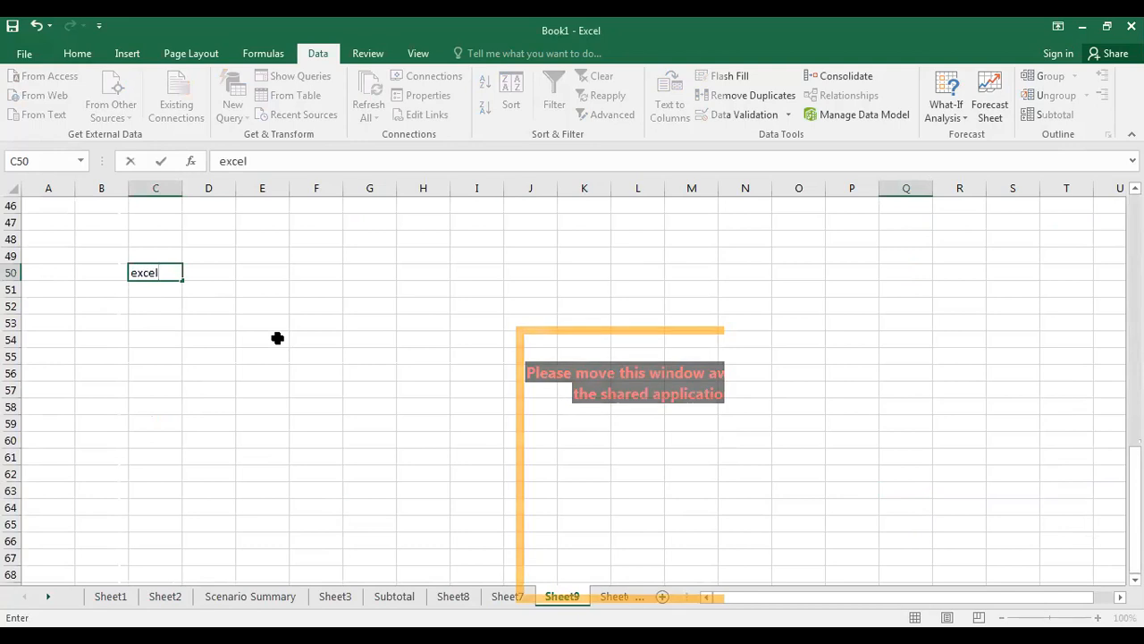
pyautogui.press('Tab')
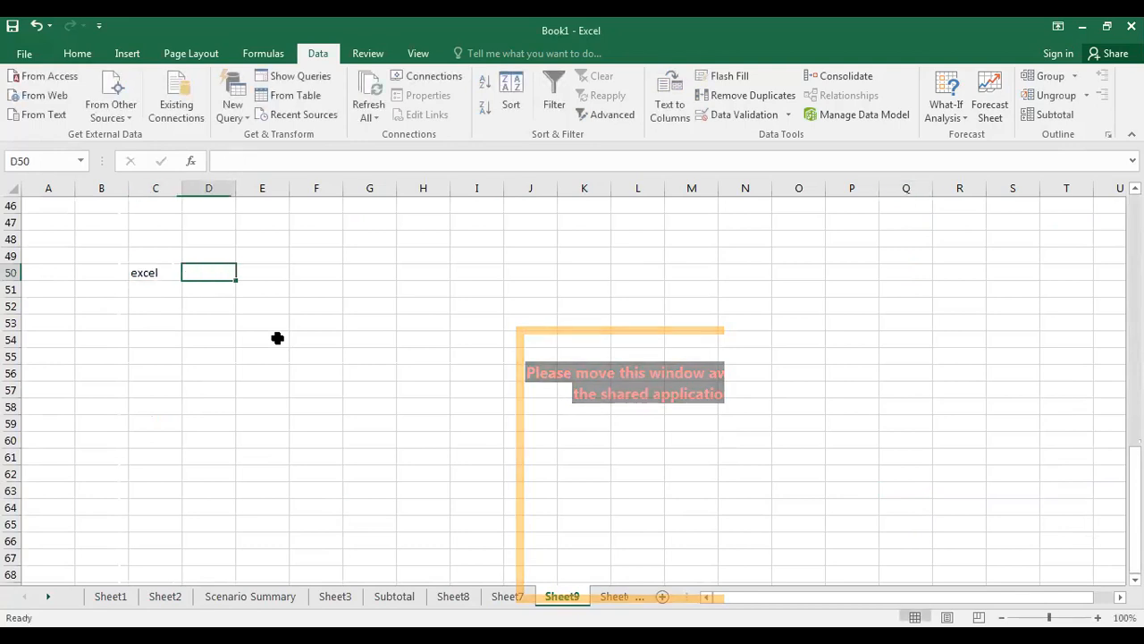
pyautogui.write('2016')
pyautogui.press('Tab')
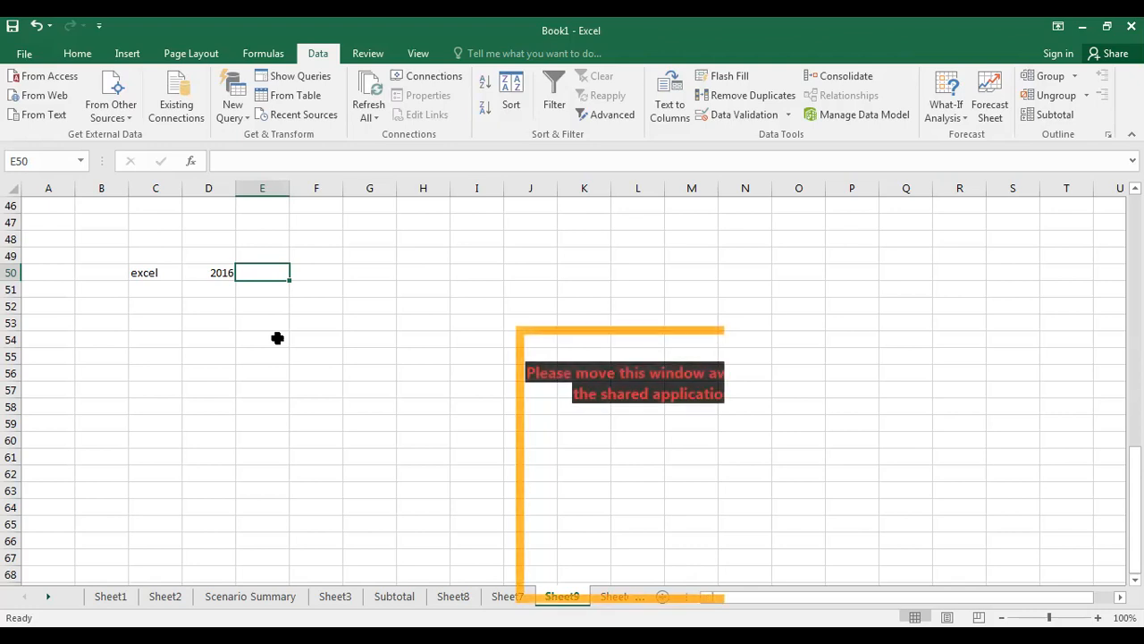
# Step: Join the contents of C50 and D50 in cell E50 with the formula =CONCATENATE(C50,D50)
pyautogui.write('=con')
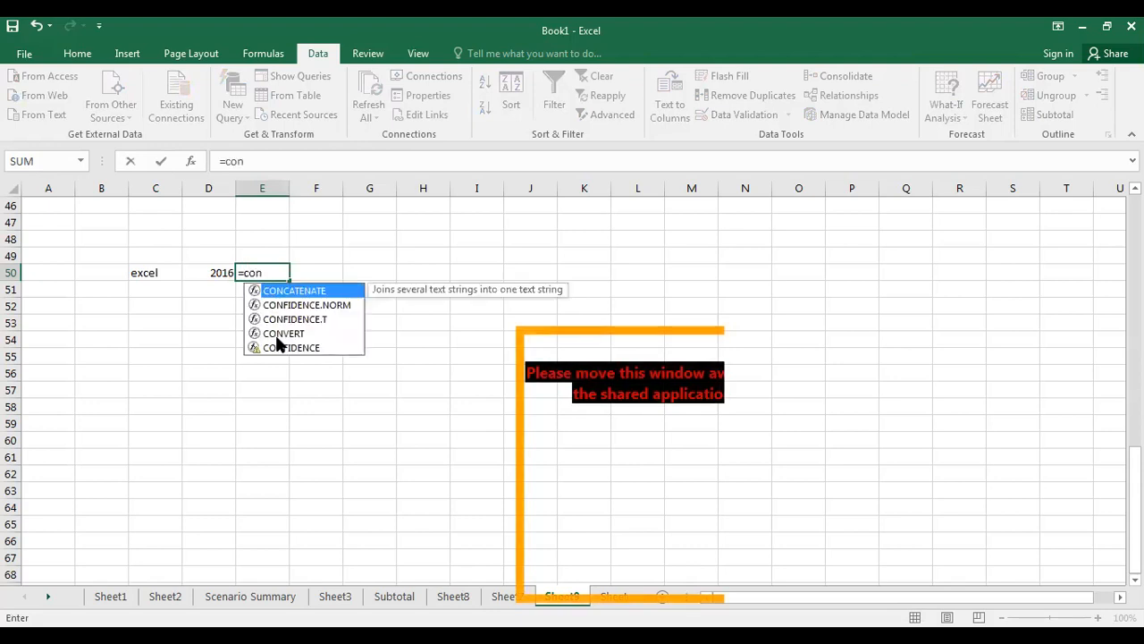
pyautogui.press('Tab')
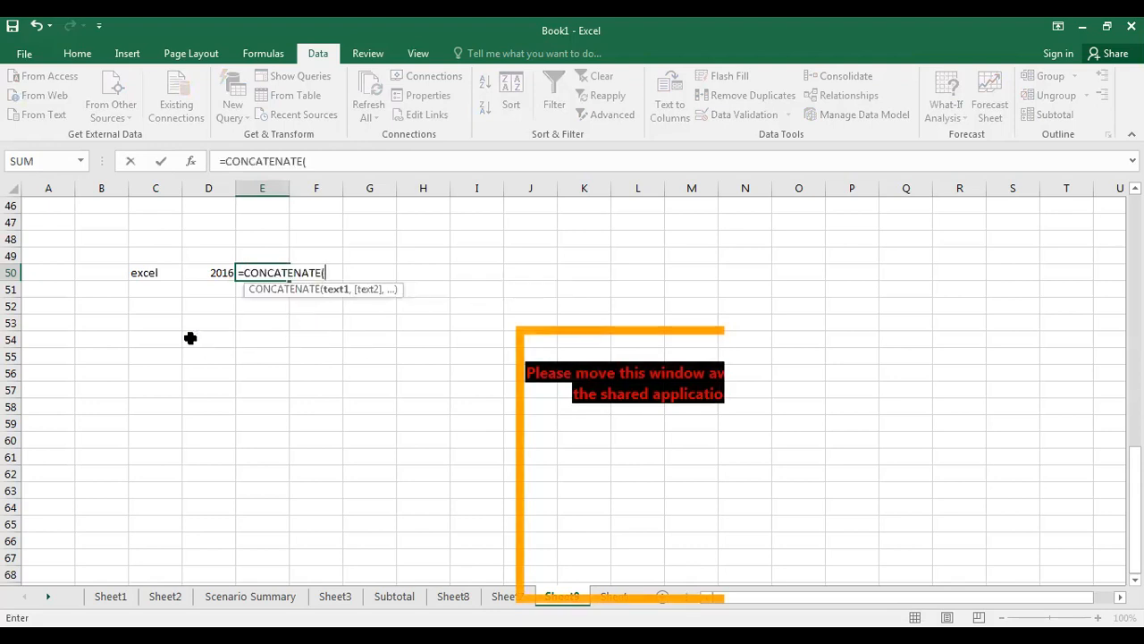
pyautogui.click(163, 274)
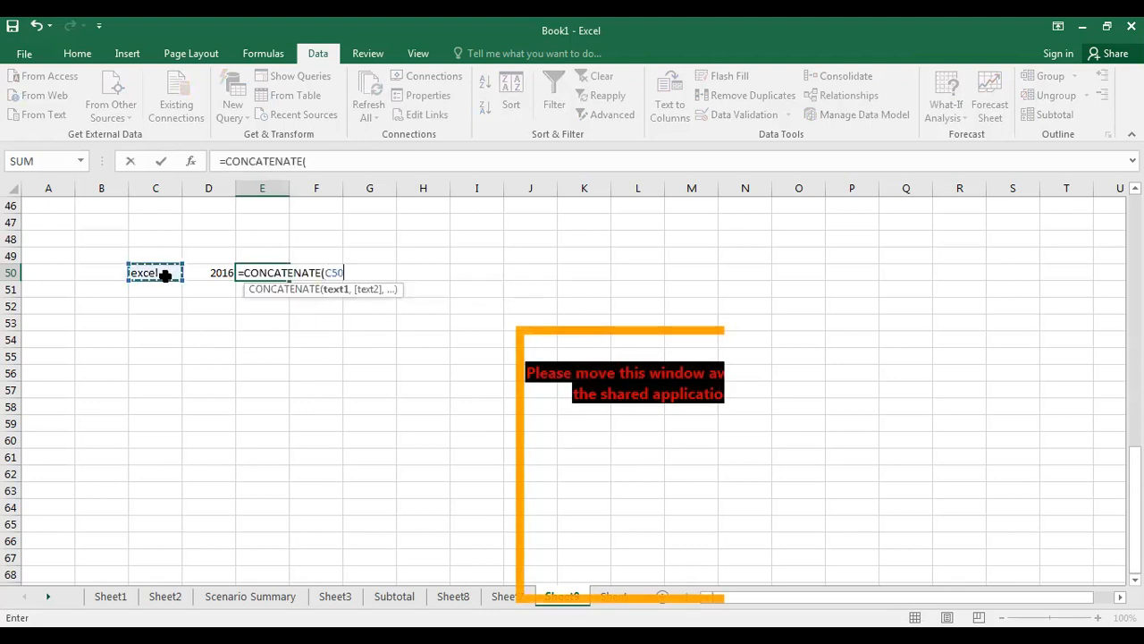
pyautogui.write(',')
pyautogui.click(212, 270)
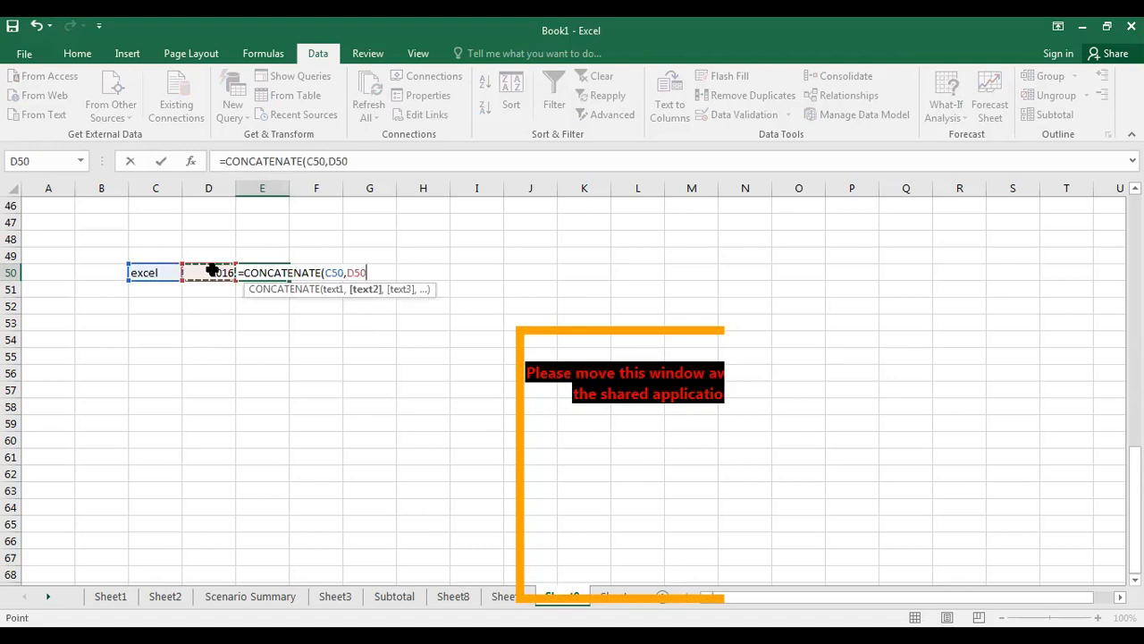
pyautogui.write(')')
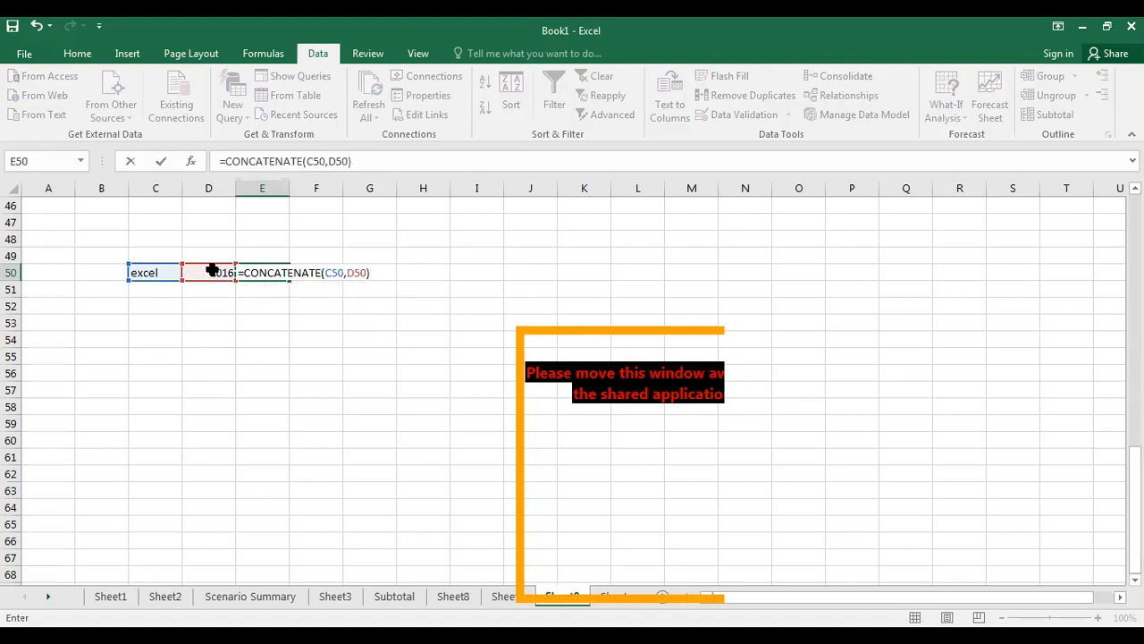
pyautogui.press('Return')
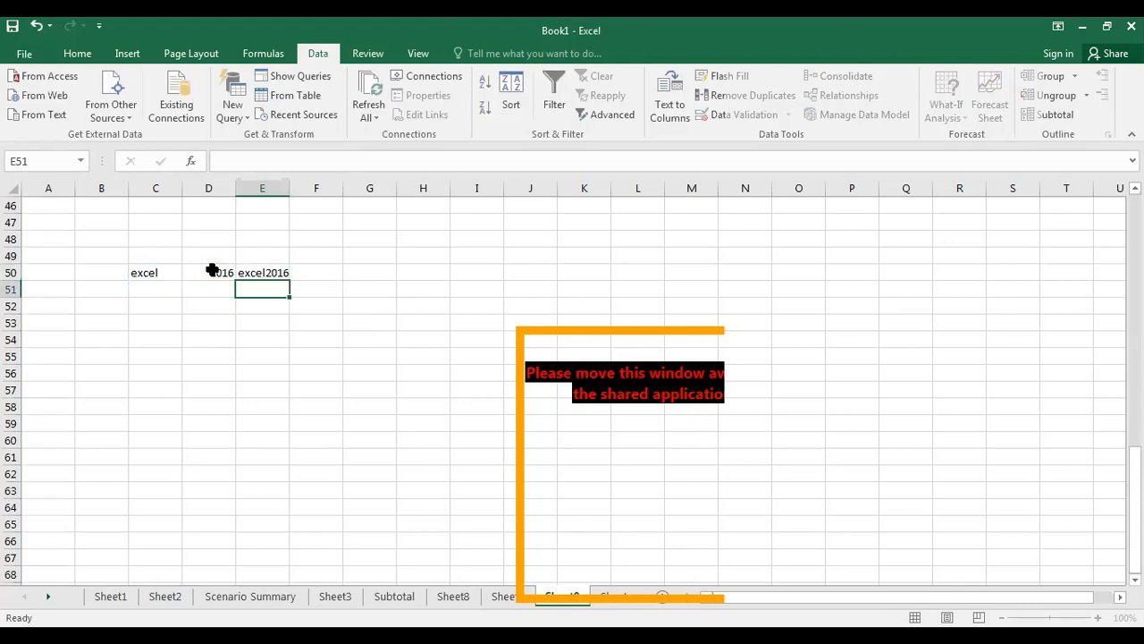
# Step: Join the same two cells in E51 using the ampersand operator with the formula =C50&D50
pyautogui.write('=')
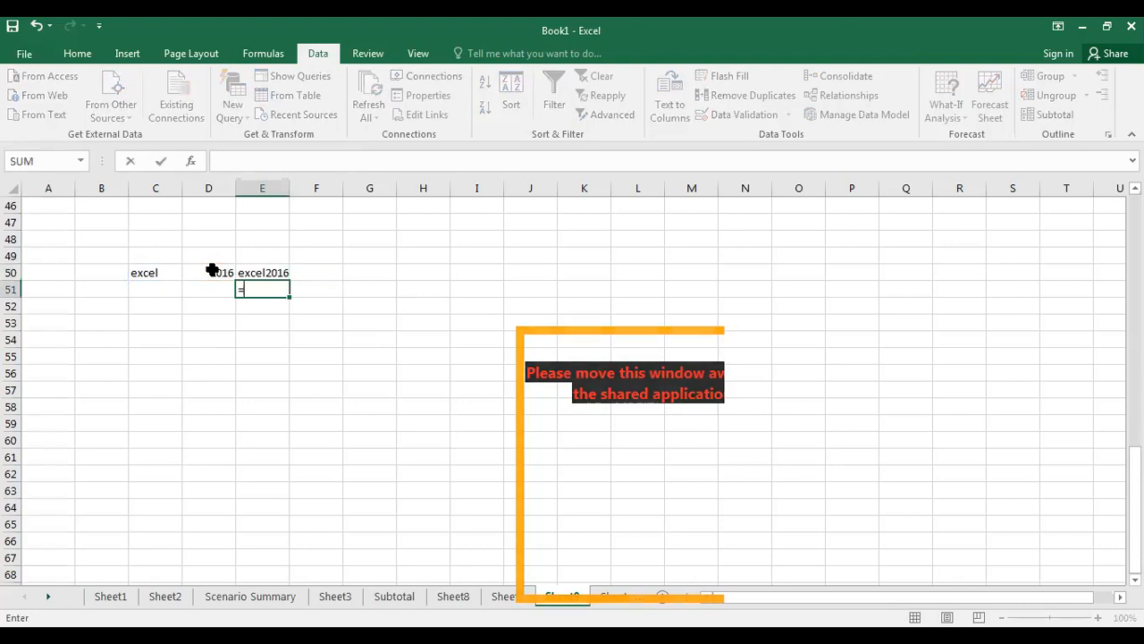
pyautogui.click(155, 272)
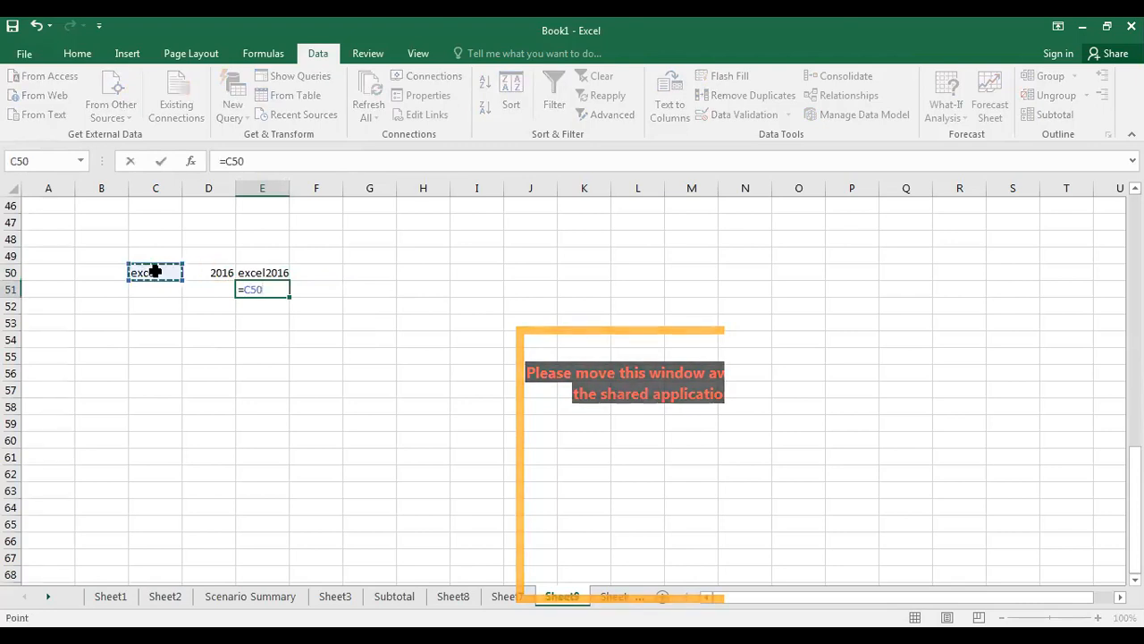
pyautogui.write('&')
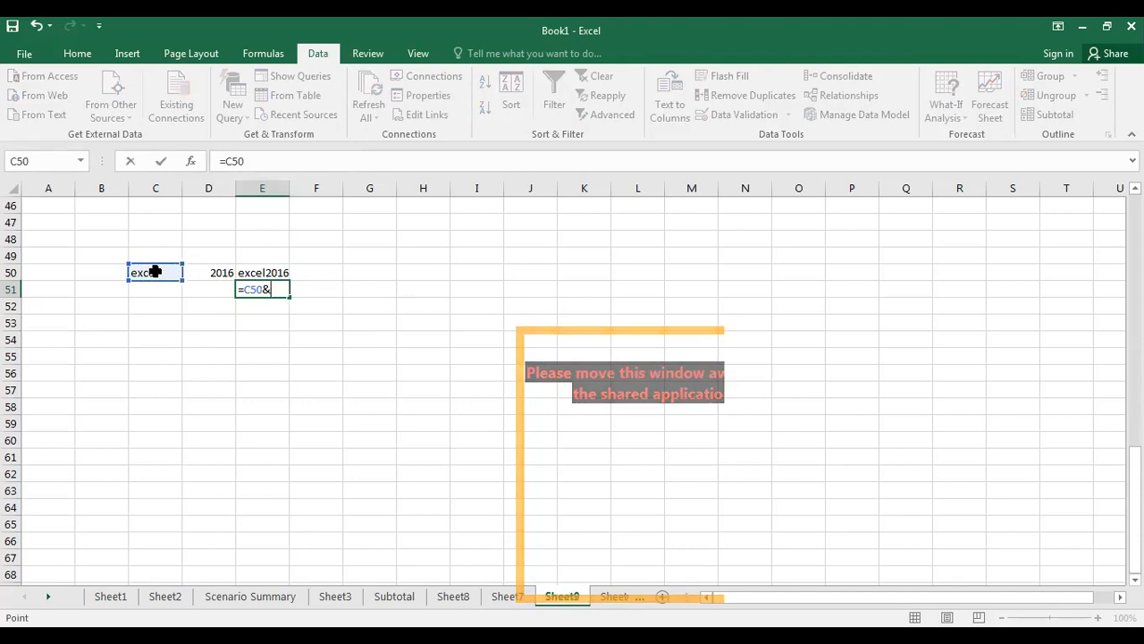
pyautogui.click(212, 274)
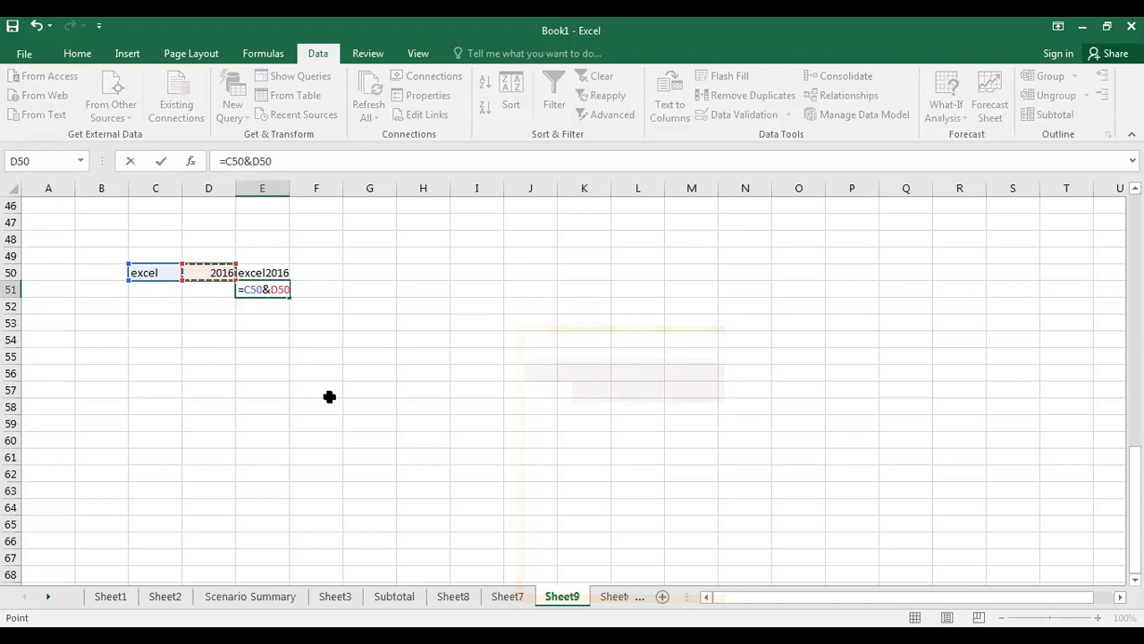
pyautogui.press('Return')
# Step: Examine the CONCATENATE formula in E50 and its cell references, then leave it and select C54
pyautogui.press('Up')
pyautogui.press('Up')
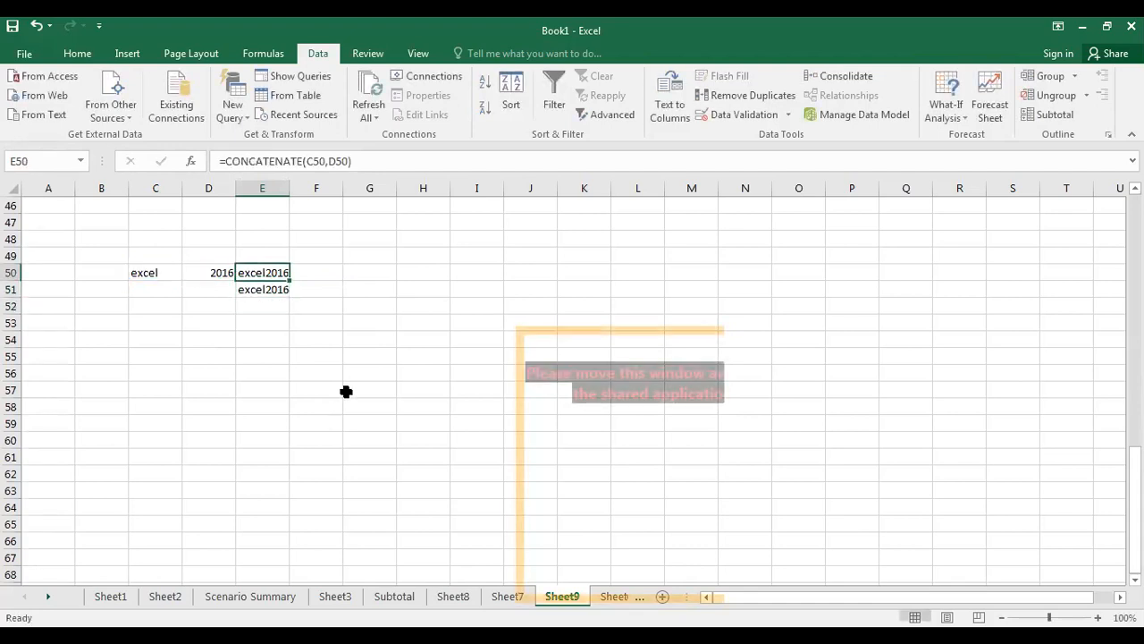
pyautogui.click(372, 162)
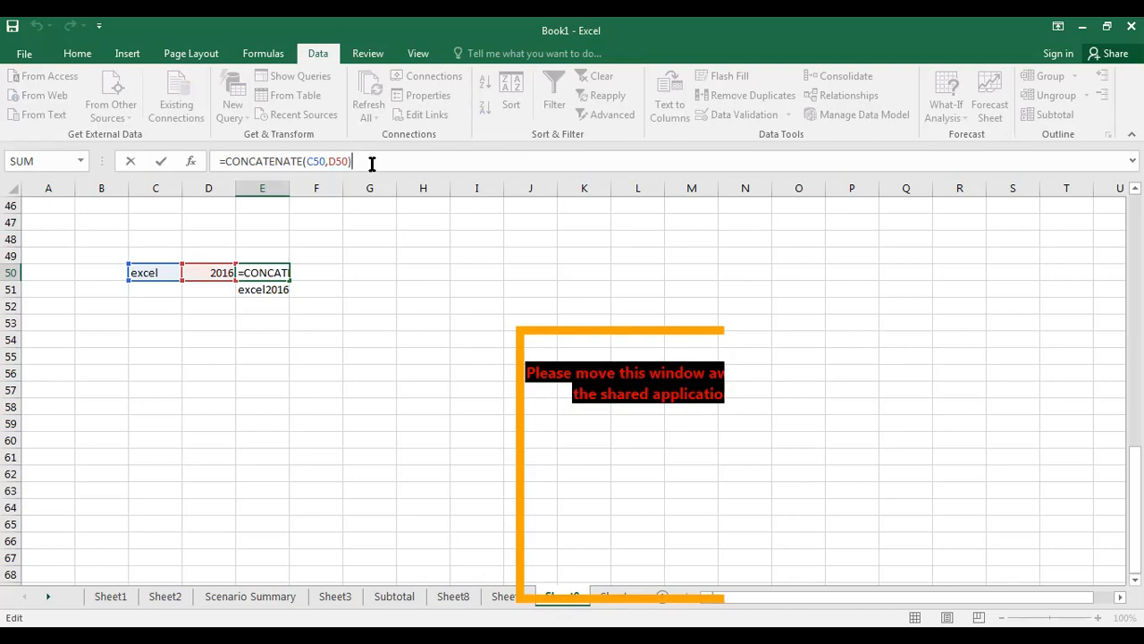
pyautogui.press('Return')
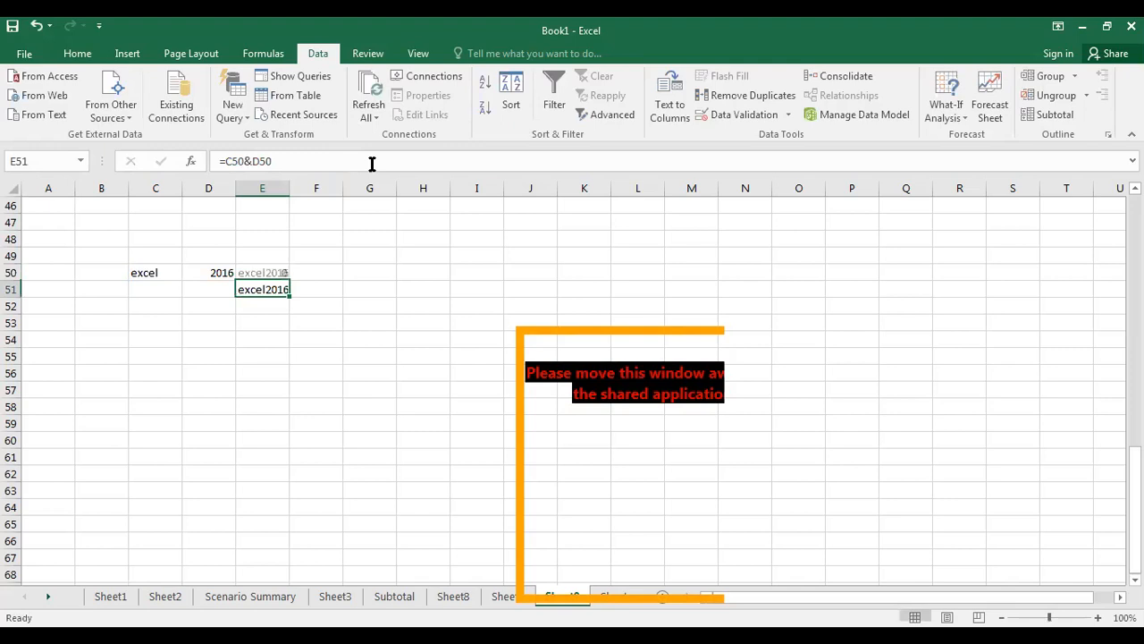
pyautogui.click(157, 342)
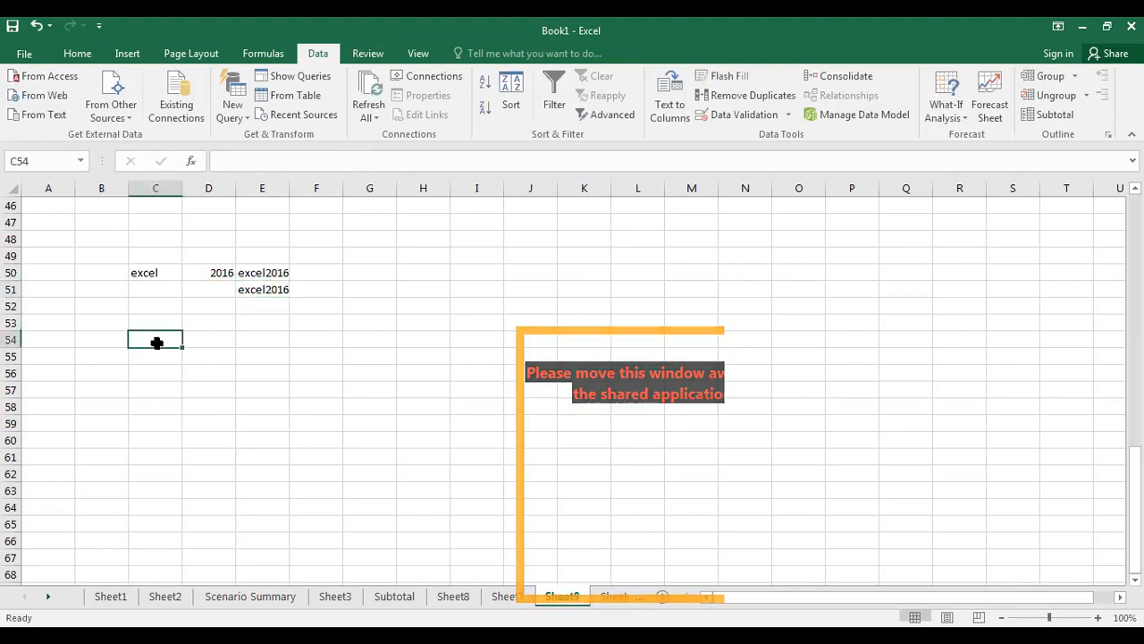